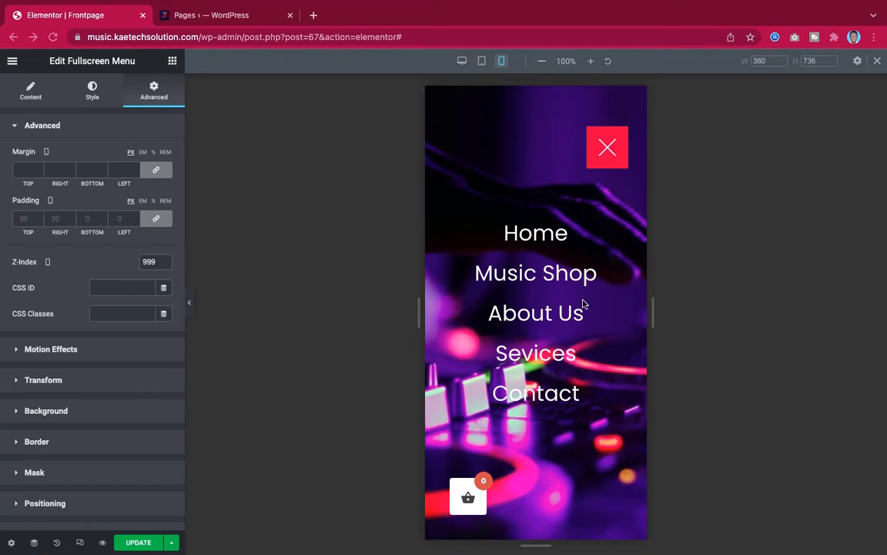
Close the fullscreen menu in the mobile preview and examine the page's sections with the editing panel hidden.
click(611, 148)
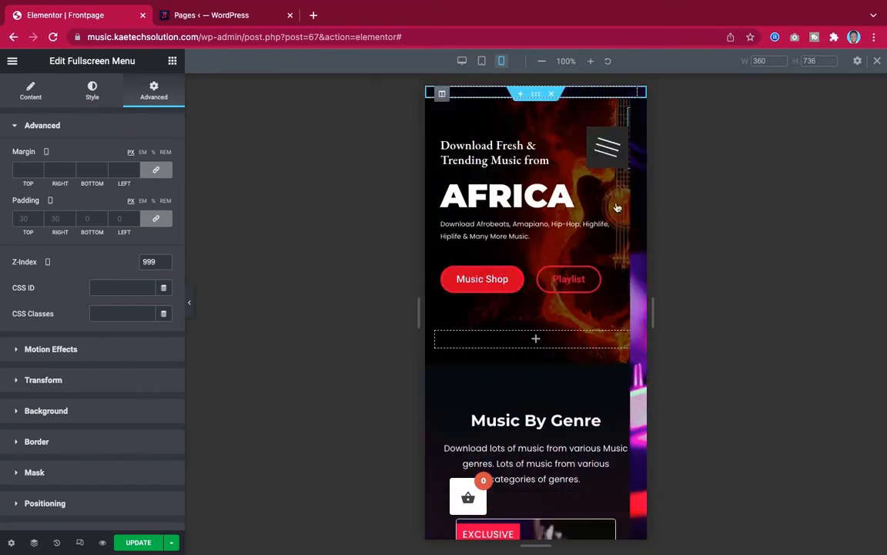
scroll(615, 391, down, 15)
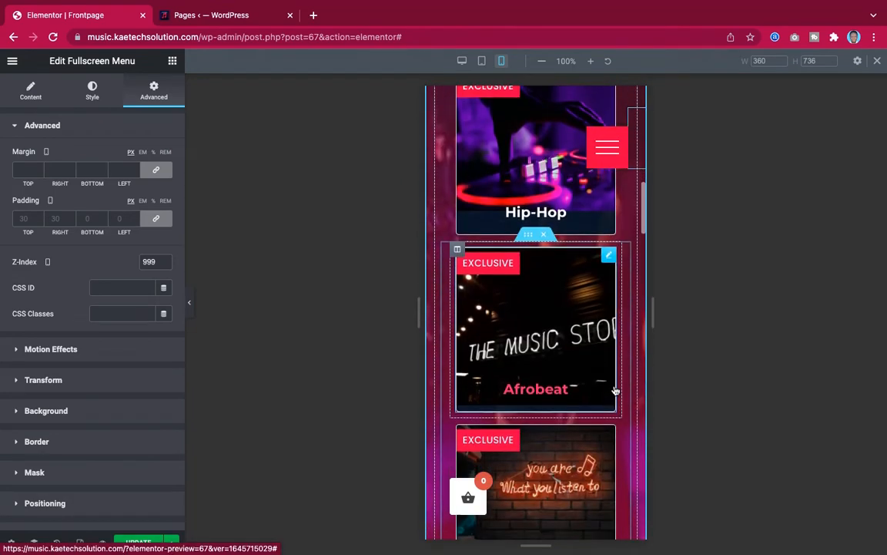
scroll(615, 390, down, 15)
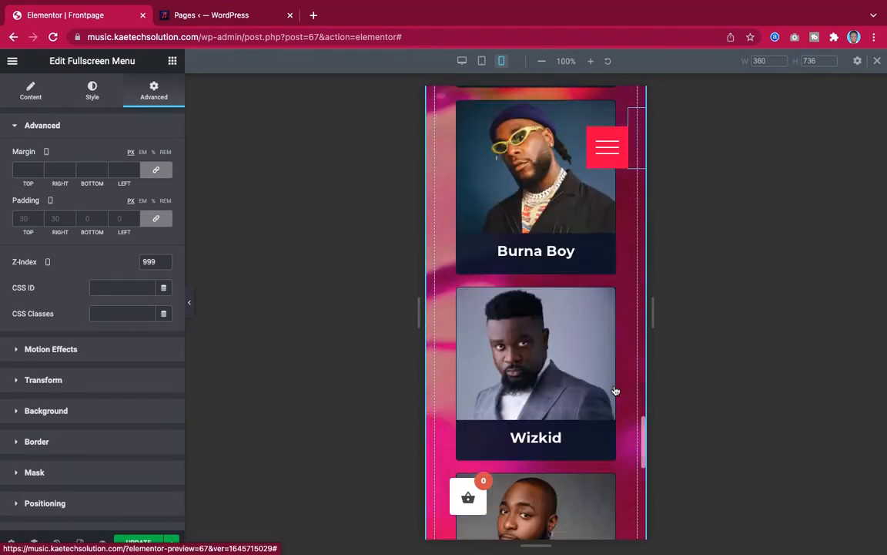
scroll(616, 391, up, 10)
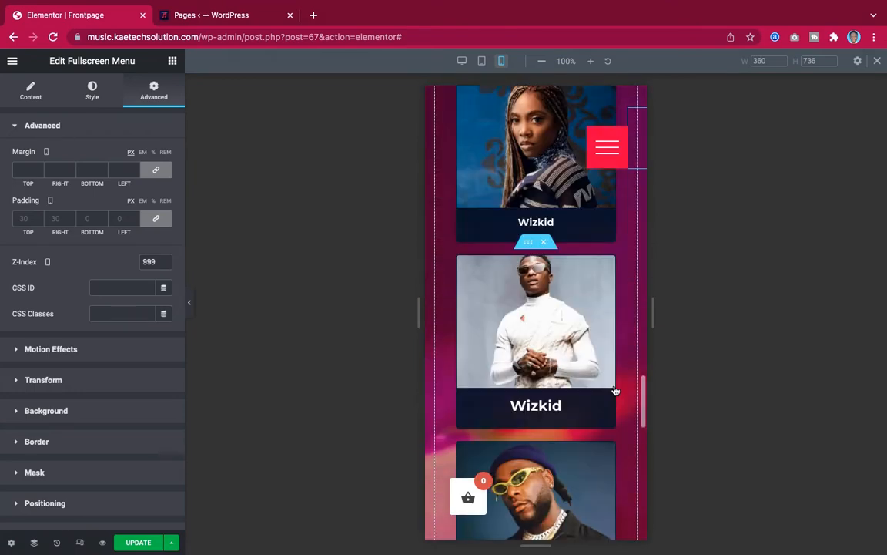
click(189, 311)
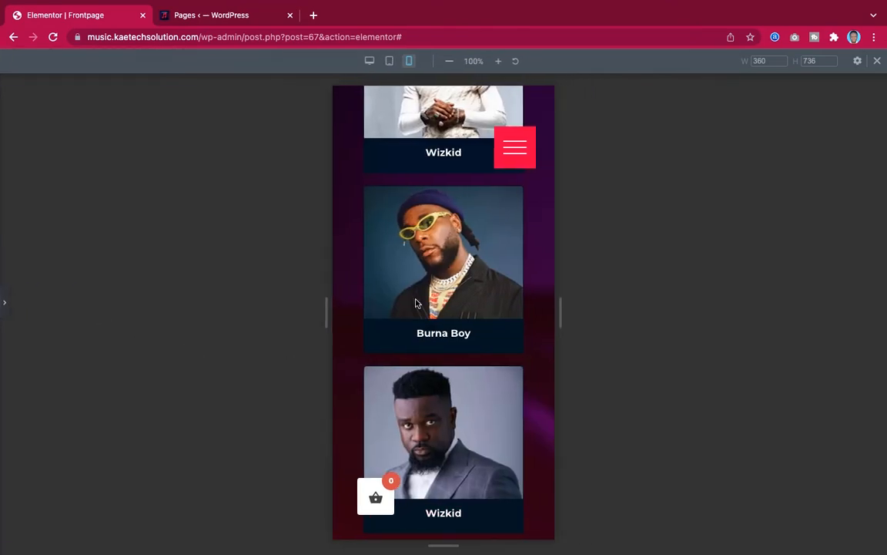
scroll(416, 304, down, 2)
scroll(417, 305, down, 16)
scroll(416, 305, up, 19)
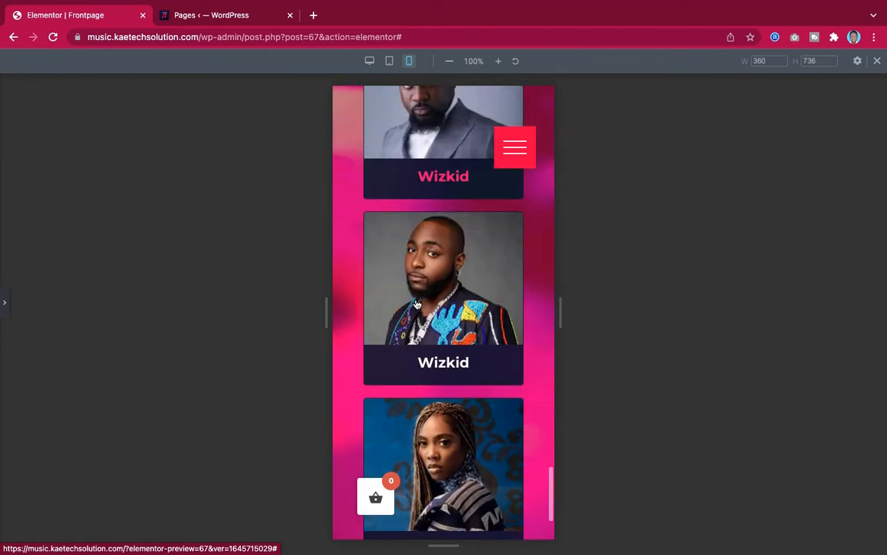
scroll(416, 304, up, 15)
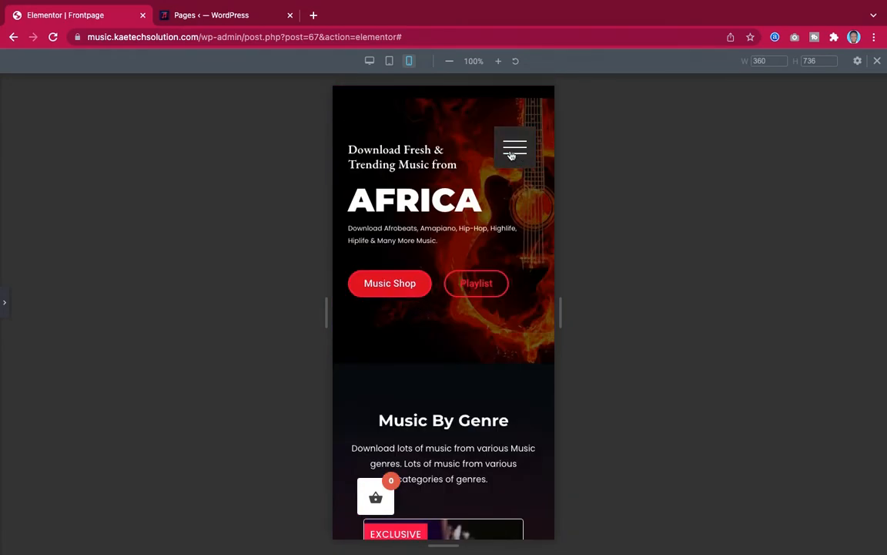
Test opening and closing the fullscreen menu over the mobile page, and bring back the editing panel.
click(515, 152)
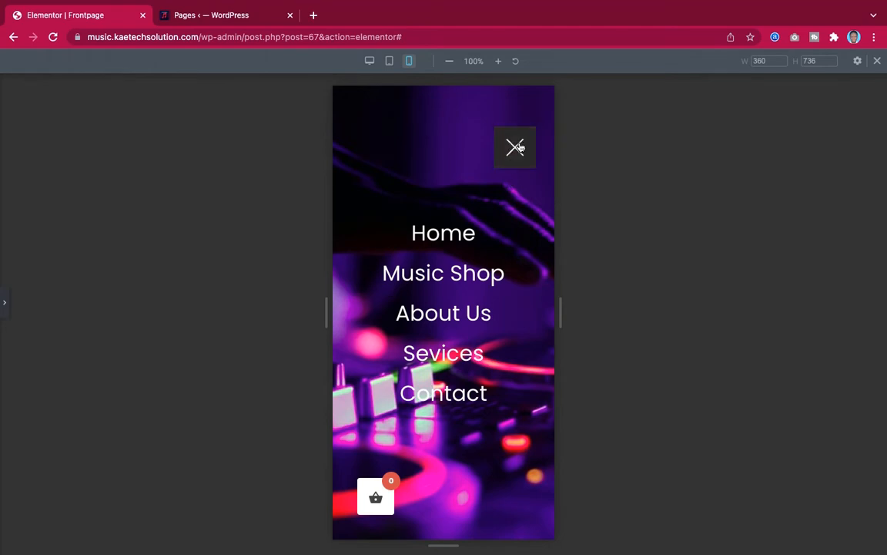
click(520, 147)
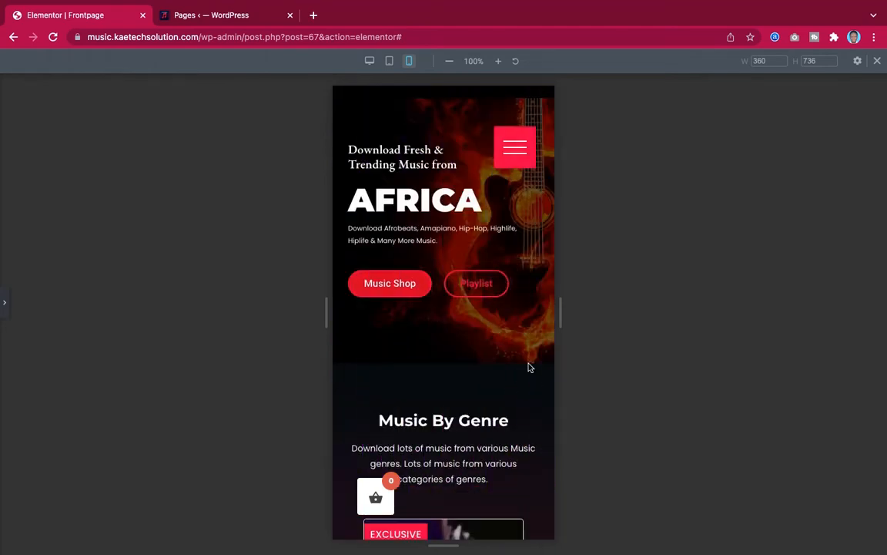
scroll(528, 367, down, 15)
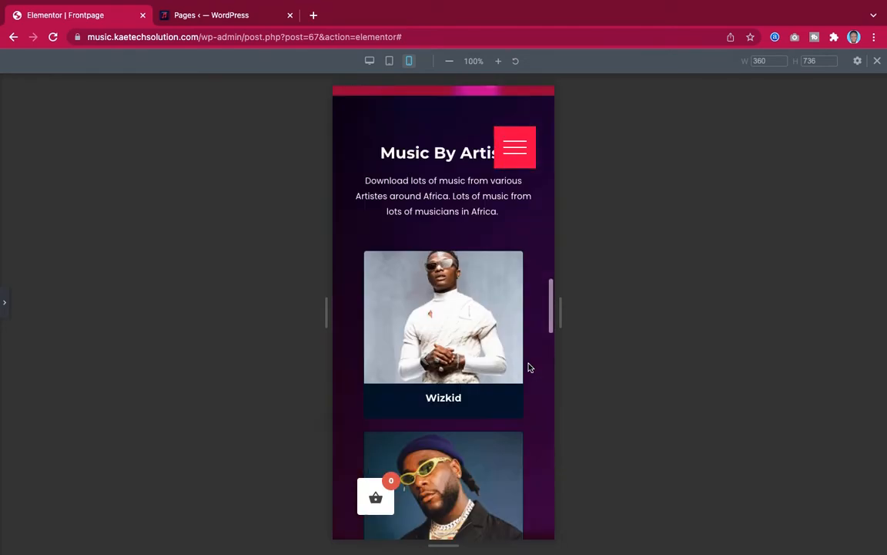
scroll(528, 368, up, 15)
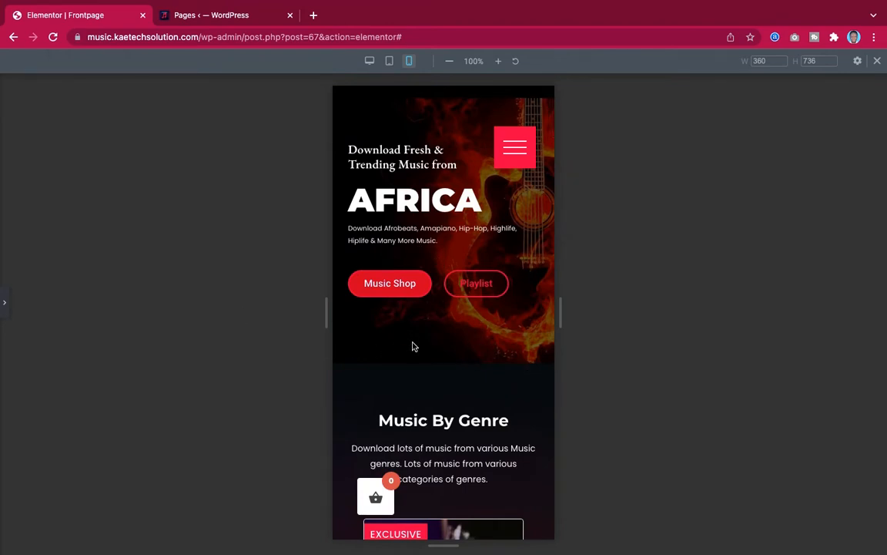
click(6, 311)
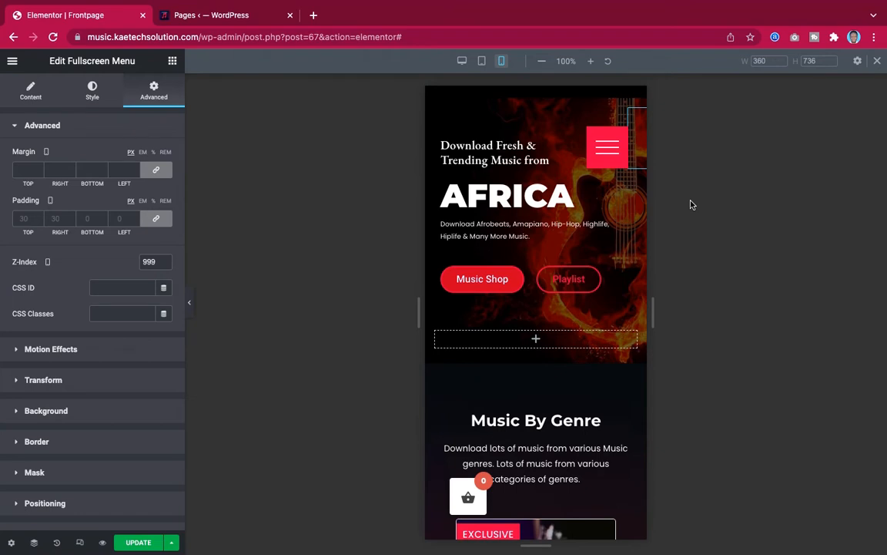
Open the fullscreen menu in the desktop preview and examine how it layers over the genre and artist sections.
click(462, 62)
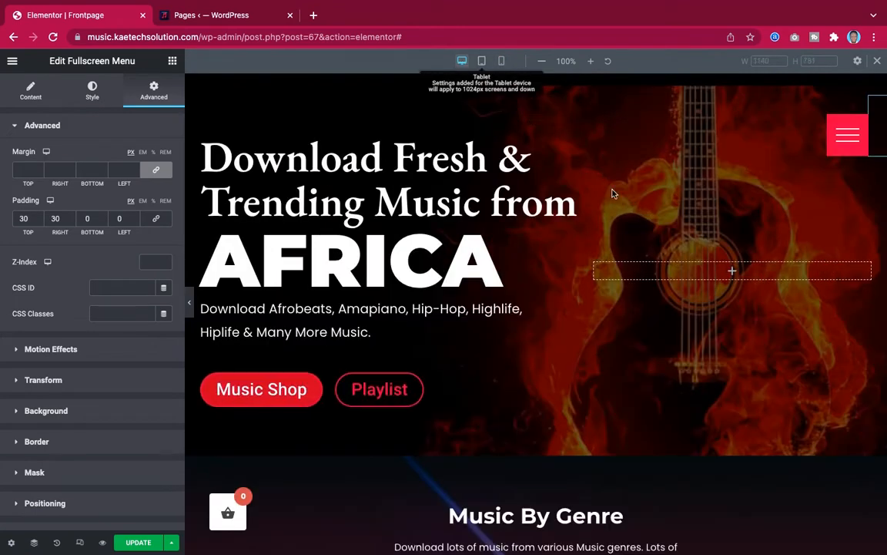
click(848, 141)
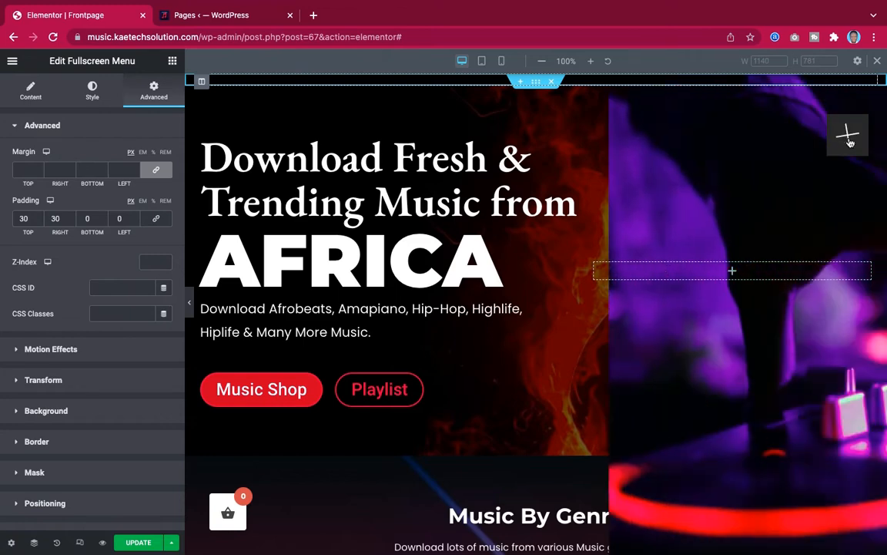
scroll(734, 176, down, 5)
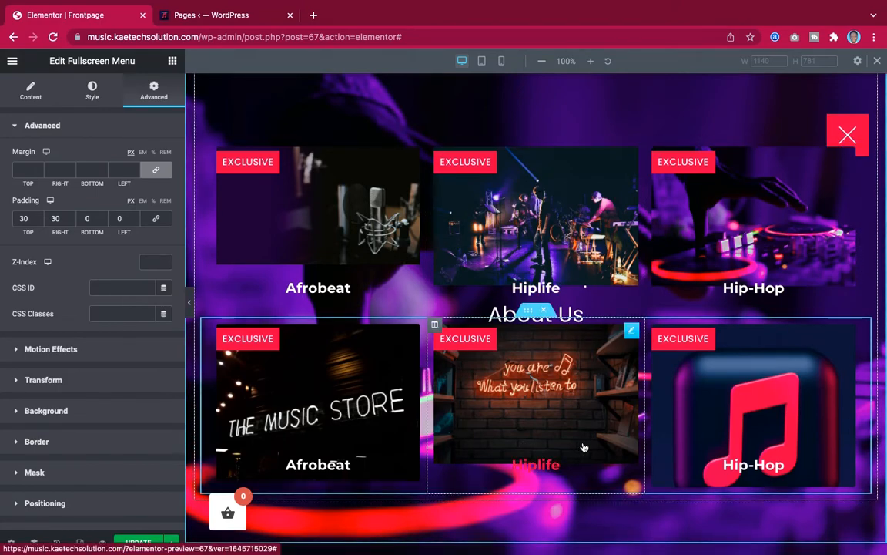
scroll(581, 447, down, 5)
scroll(583, 442, down, 5)
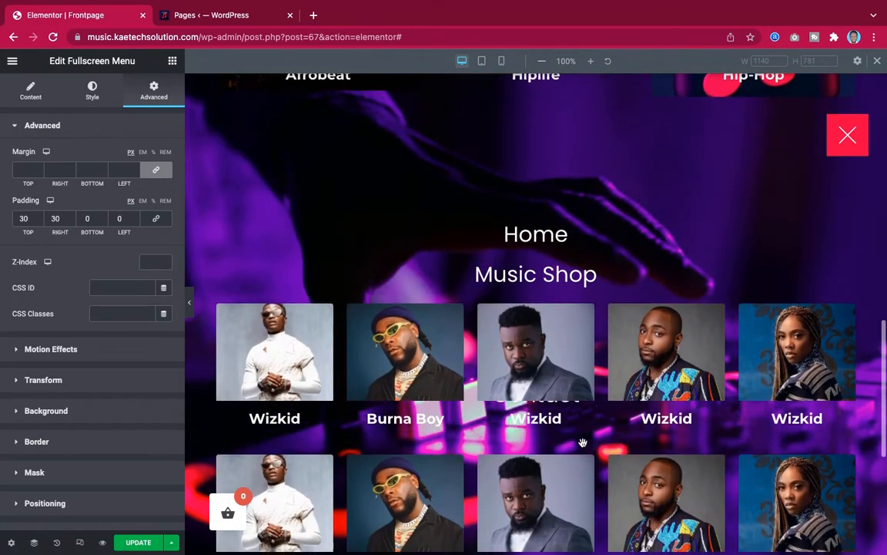
scroll(583, 442, up, 6)
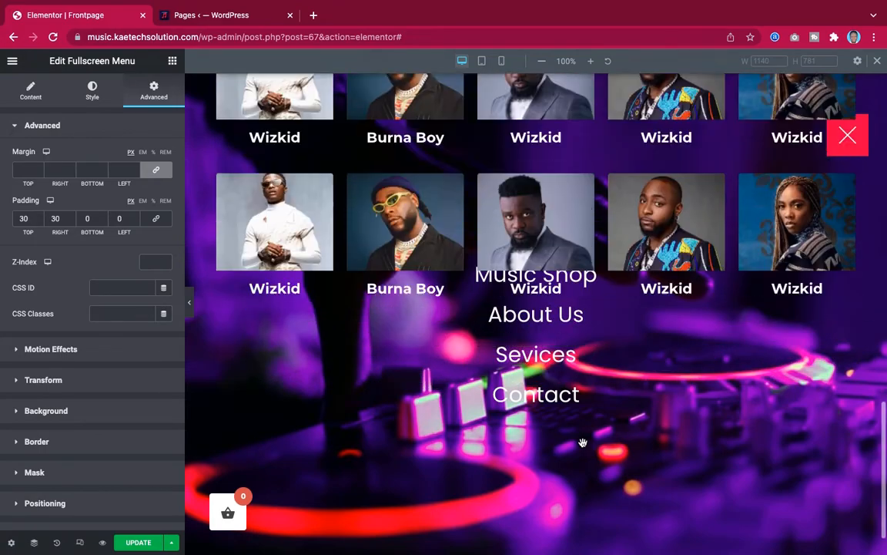
scroll(583, 445, up, 7)
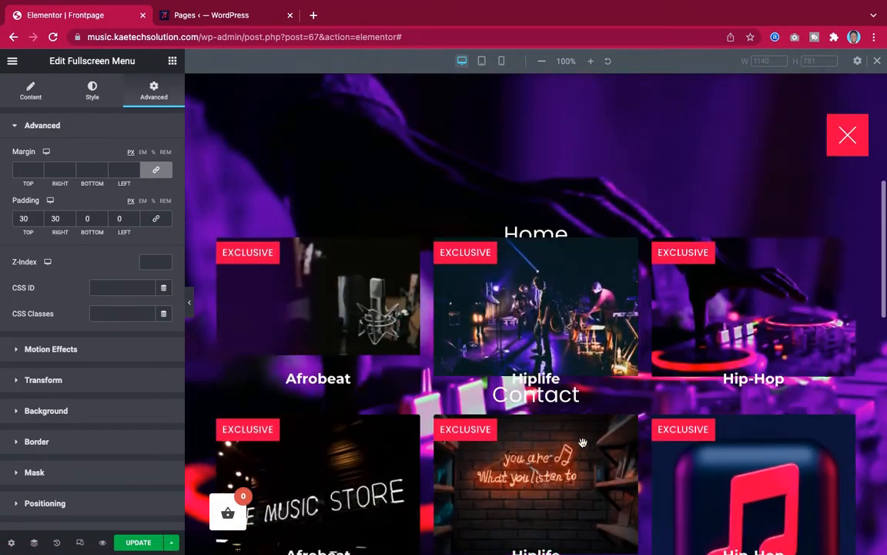
scroll(583, 442, down, 5)
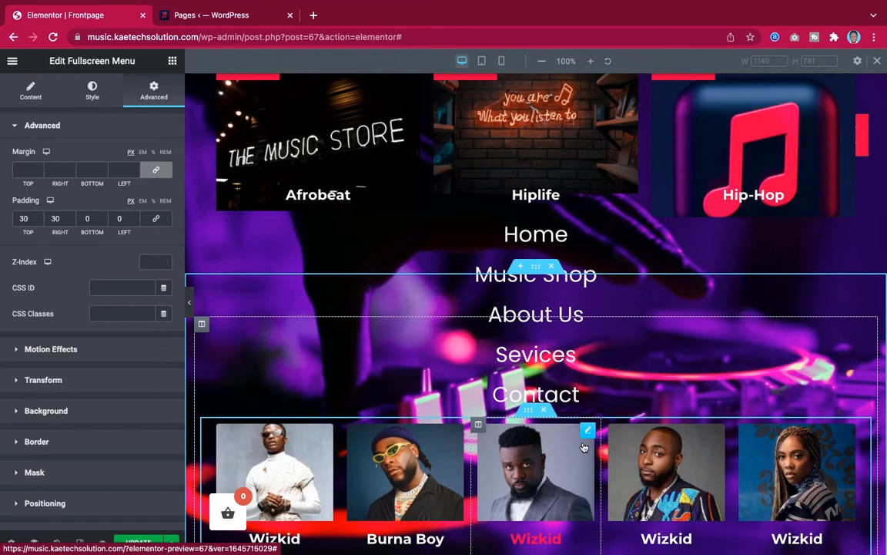
scroll(584, 445, up, 5)
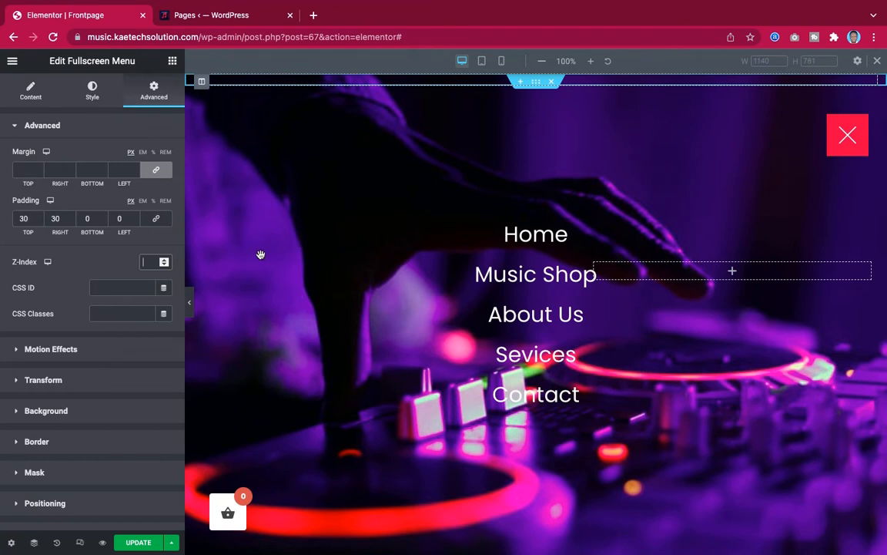
Try a Z-Index of 999 for desktop, clear it again, and compare the menu's layering over the page sections.
click(143, 263)
text(999)
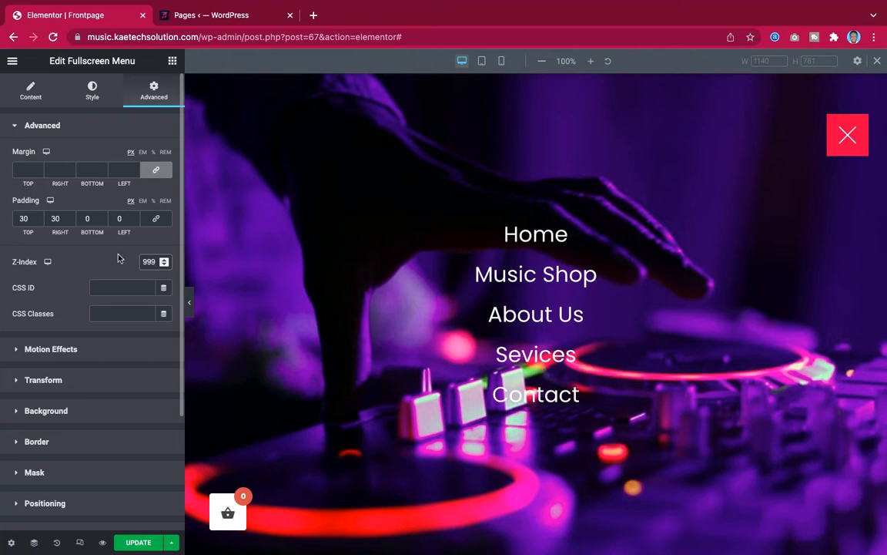
key(BackSpace)
key(BackSpace)
key(BackSpace)
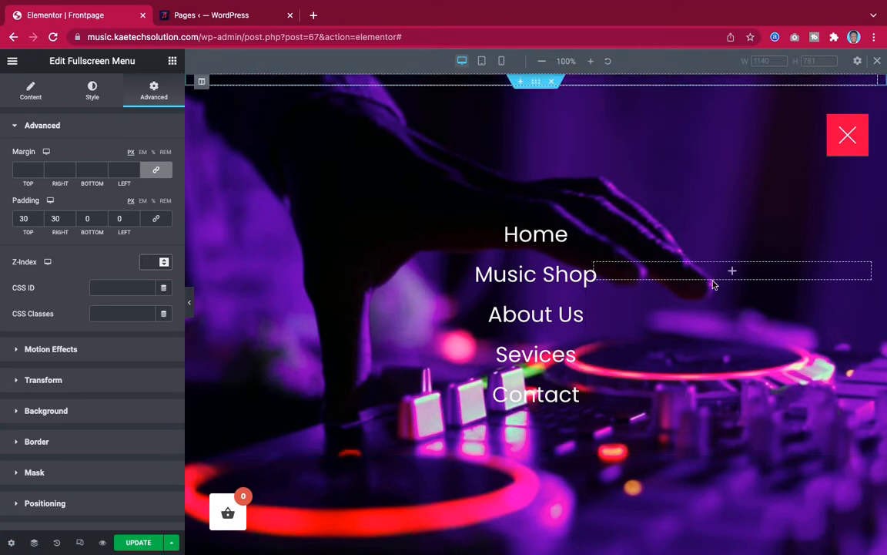
scroll(715, 283, down, 5)
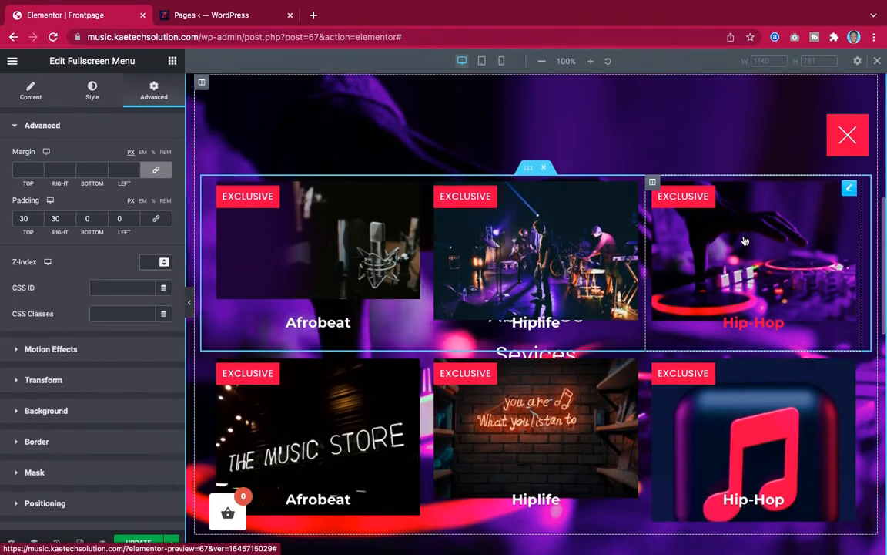
scroll(762, 401, up, 5)
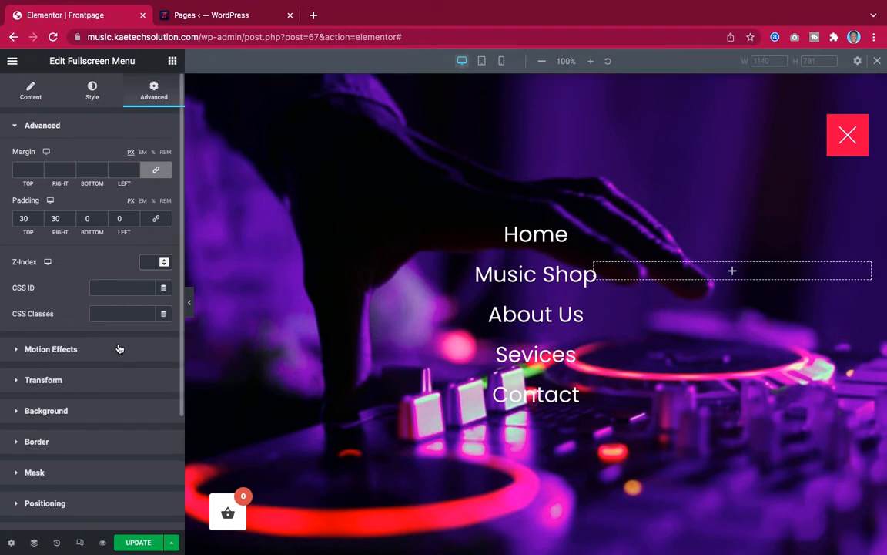
Set the fullscreen menu's desktop Z-Index to 999 and update the page.
text(999)
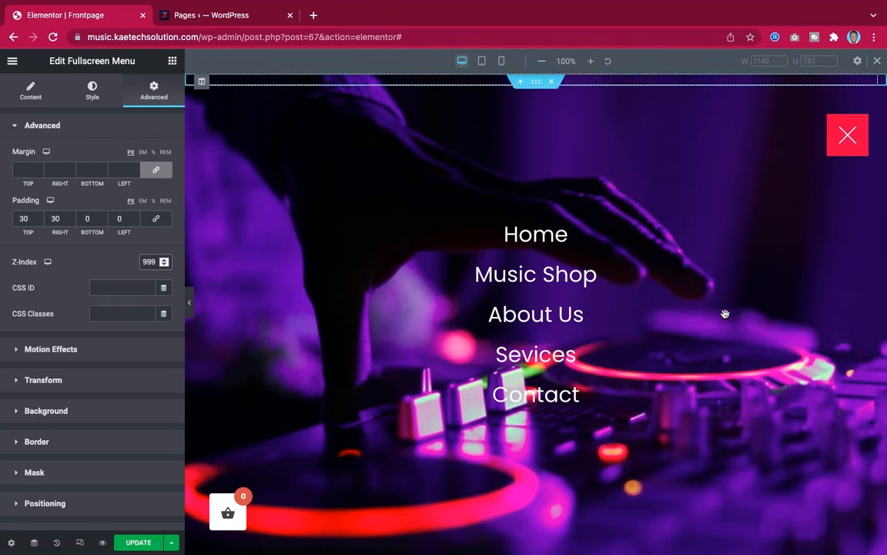
scroll(732, 329, down, 2)
scroll(733, 329, up, 1)
scroll(736, 316, up, 1)
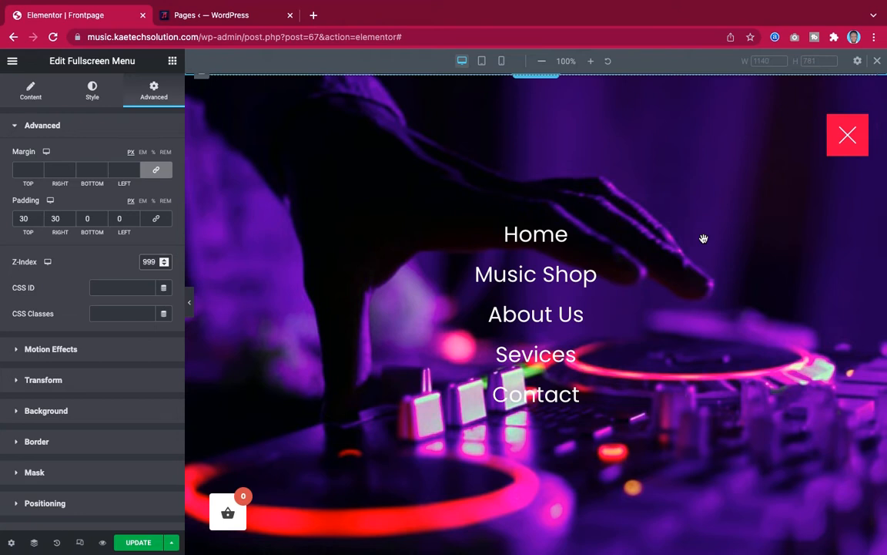
scroll(703, 239, down, 10)
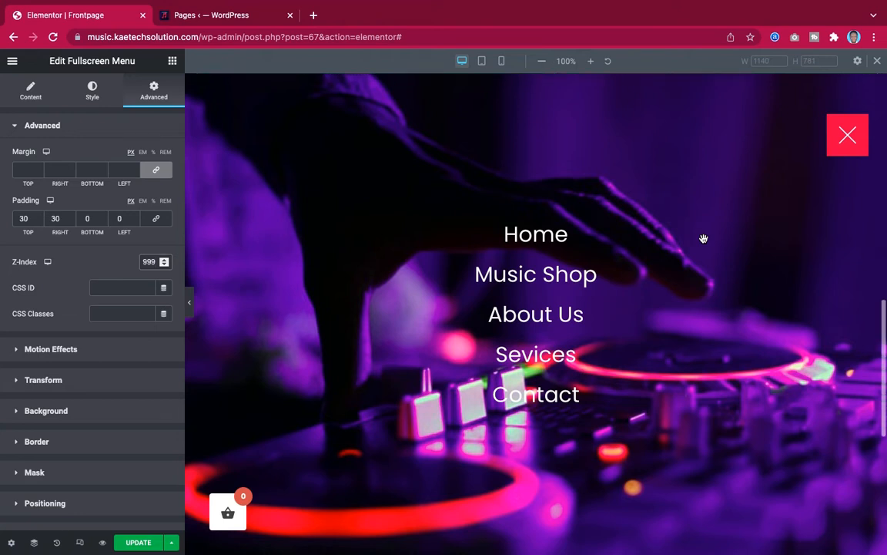
scroll(703, 239, up, 5)
scroll(704, 239, up, 5)
scroll(703, 239, down, 5)
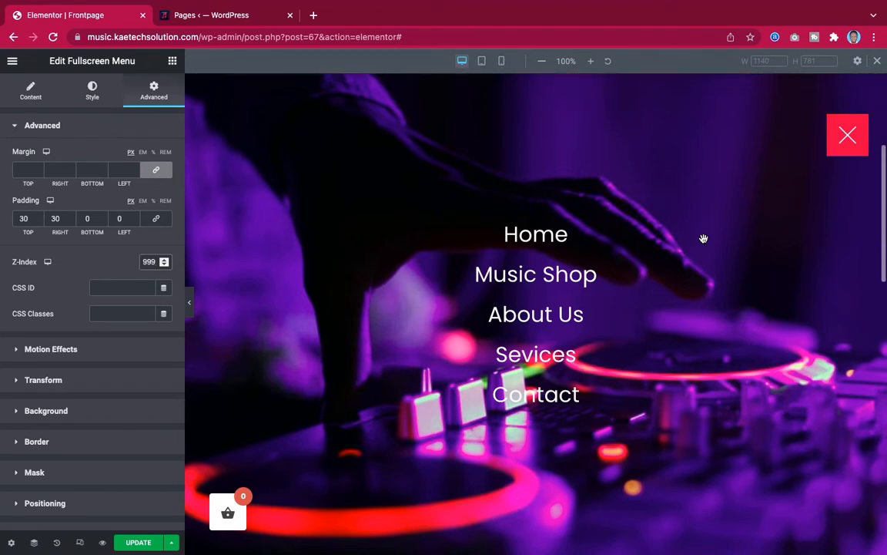
scroll(703, 239, up, 5)
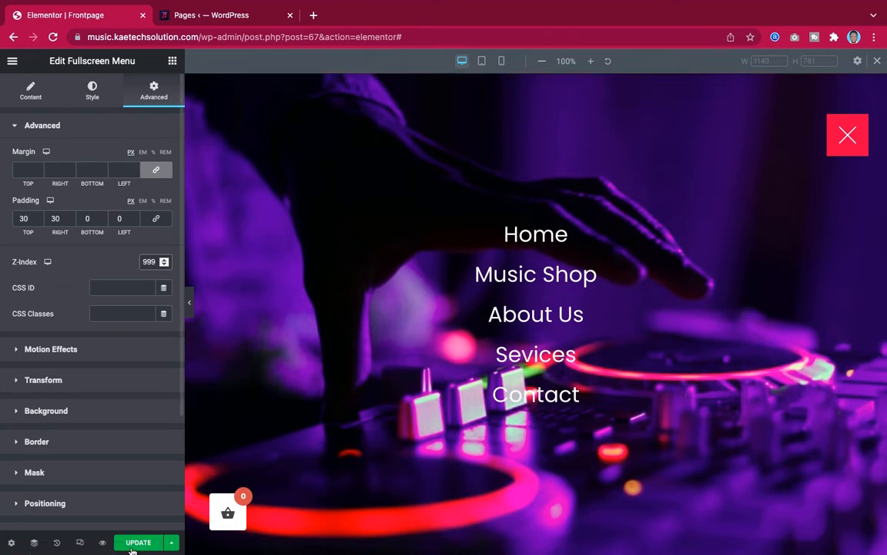
click(140, 544)
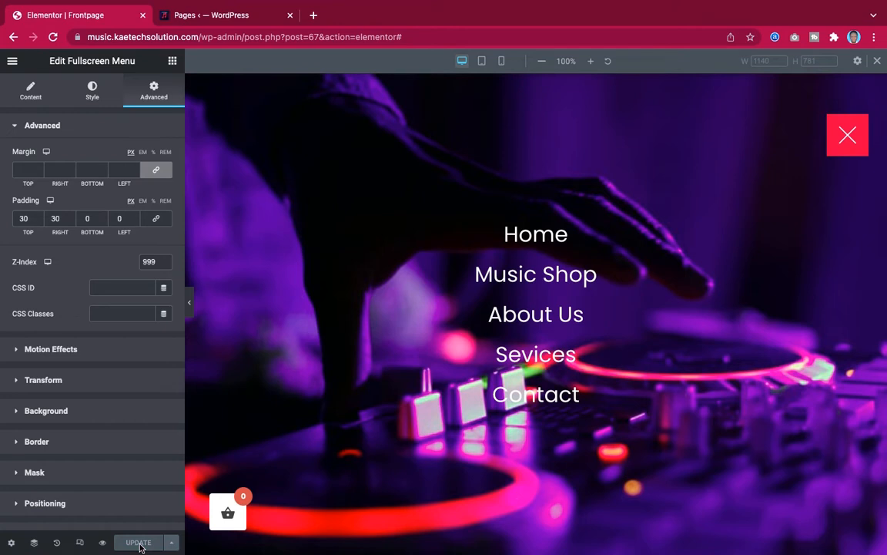
Check the open fullscreen menu's layering over the page content in the tablet and mobile previews.
click(483, 61)
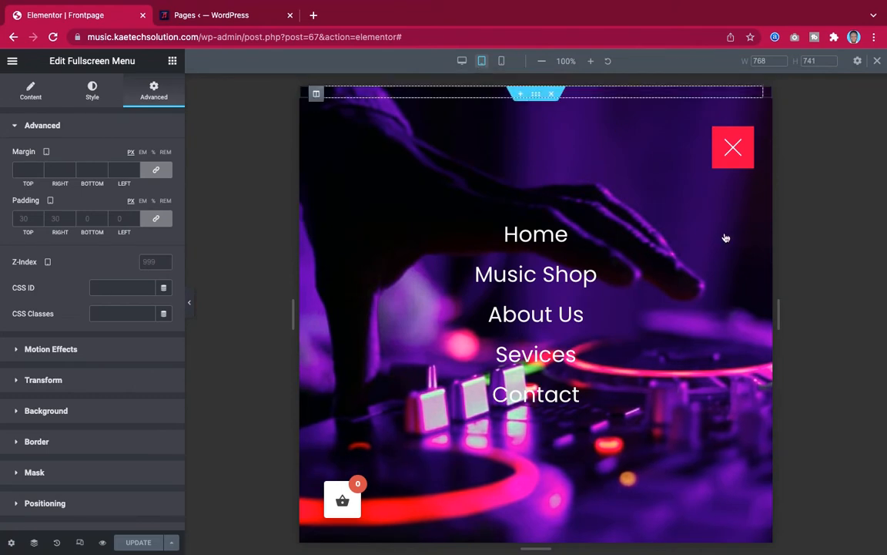
scroll(684, 362, down, 5)
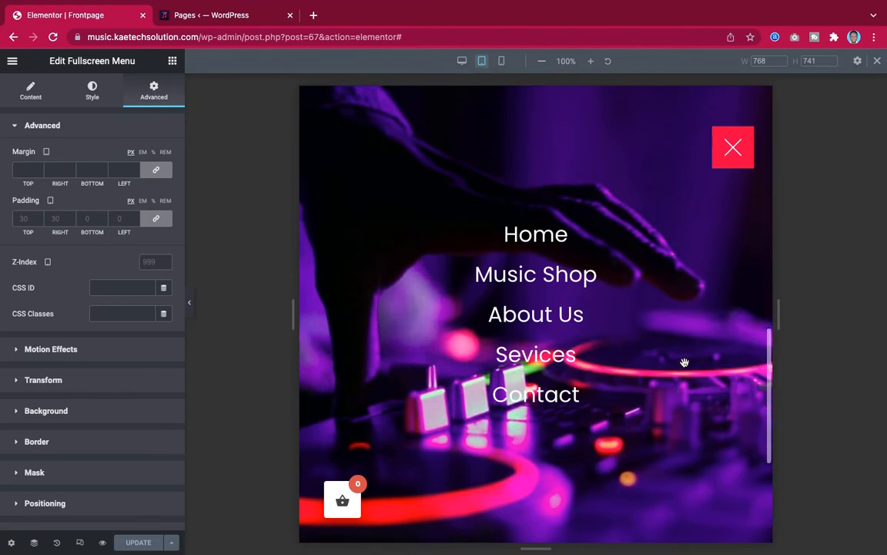
scroll(684, 362, up, 5)
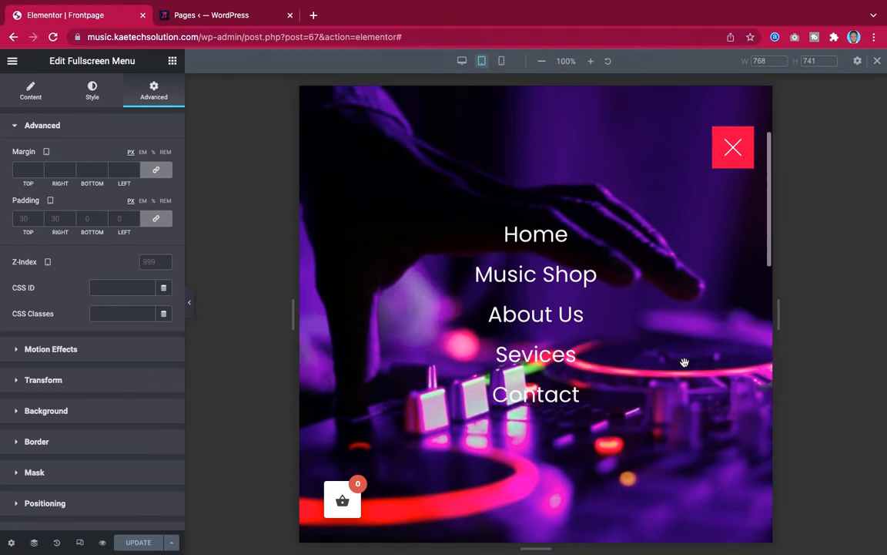
click(502, 63)
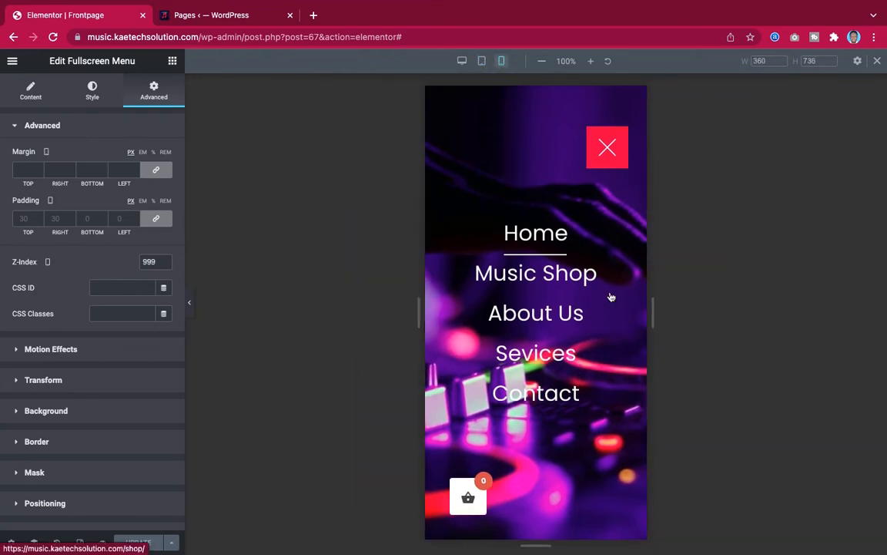
scroll(613, 329, down, 2)
scroll(613, 329, down, 10)
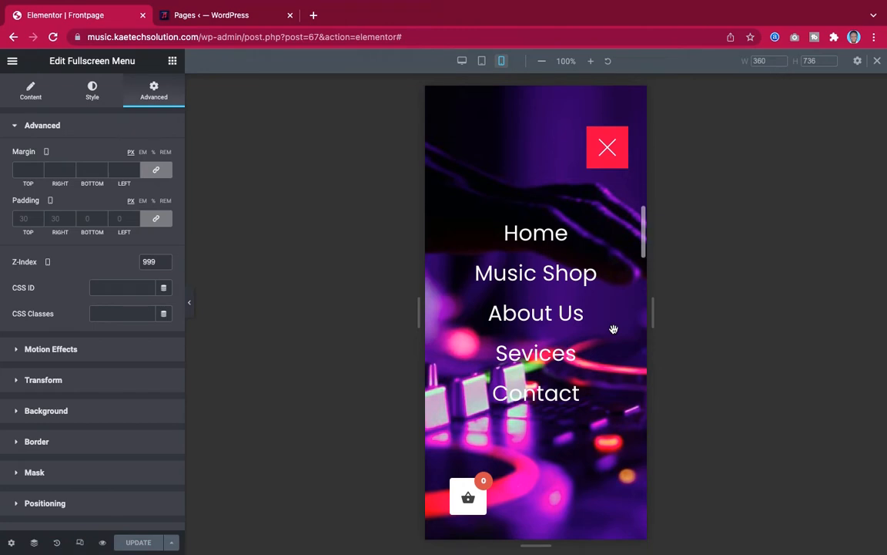
Check the open fullscreen menu while moving through the mobile preview, and return to the desktop preview to close the menu.
scroll(614, 328, down, 3)
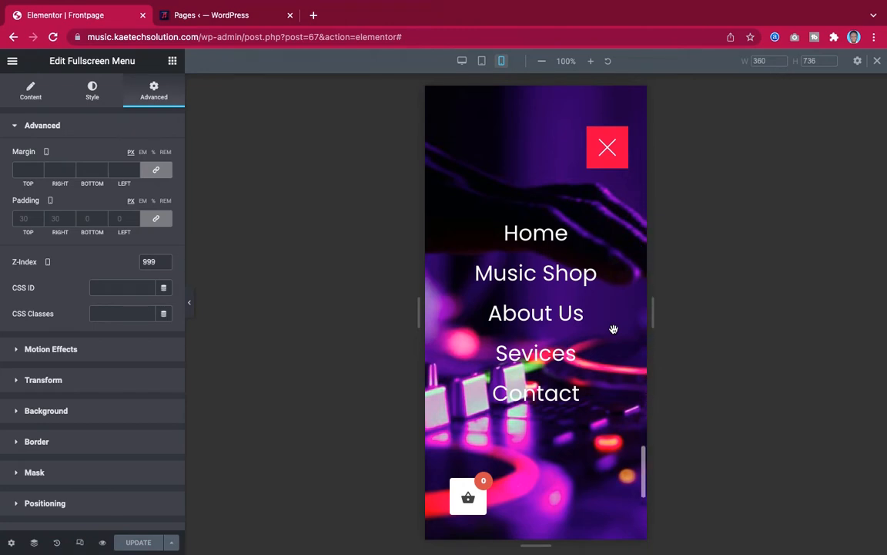
scroll(613, 328, up, 6)
scroll(613, 329, up, 8)
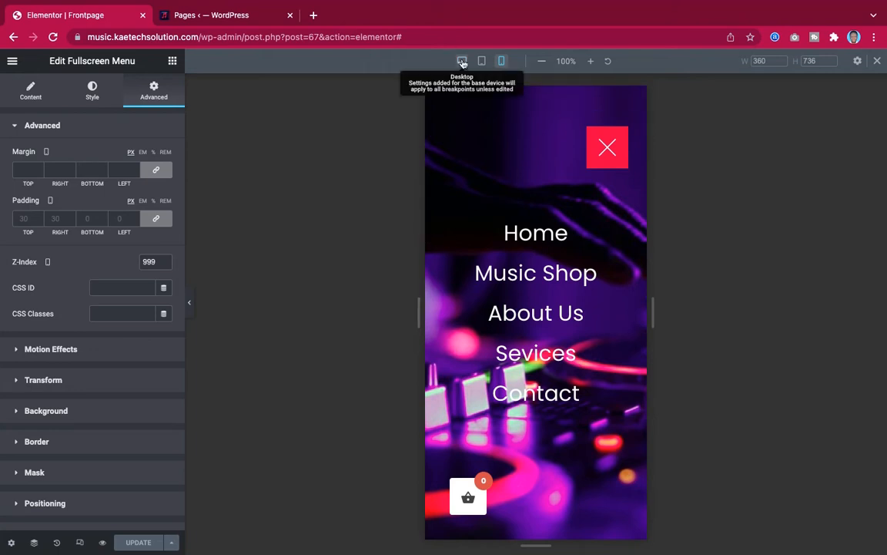
click(462, 62)
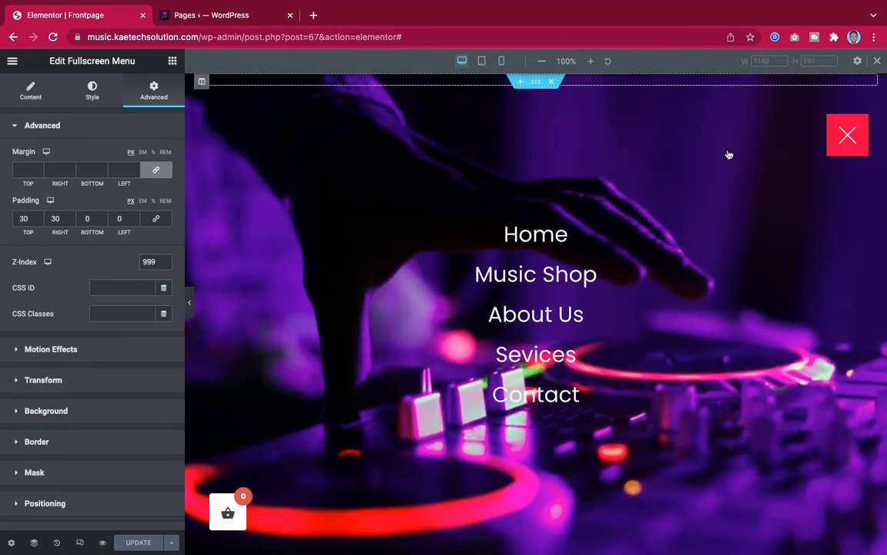
click(847, 132)
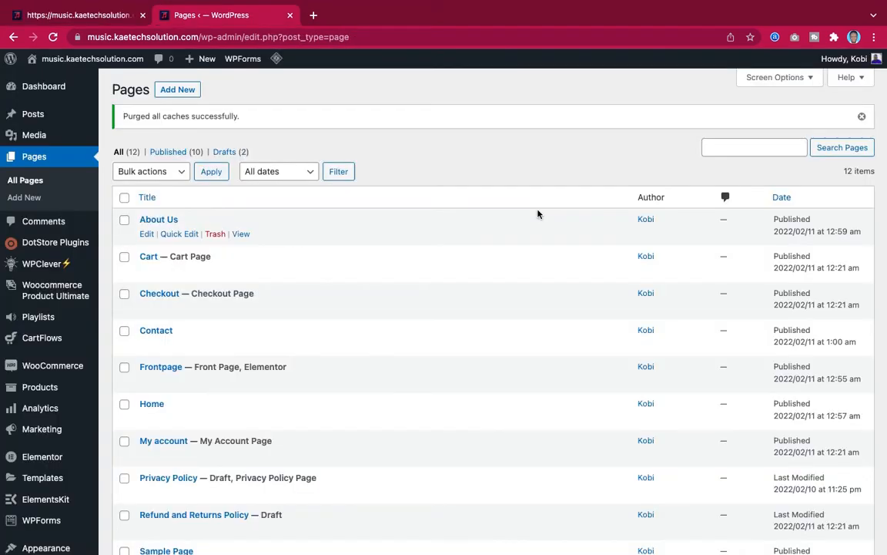
Open demo.kaetechsolution.com in a new browser tab and look over its front page and genre section.
scroll(538, 213, down, 10)
scroll(538, 213, up, 10)
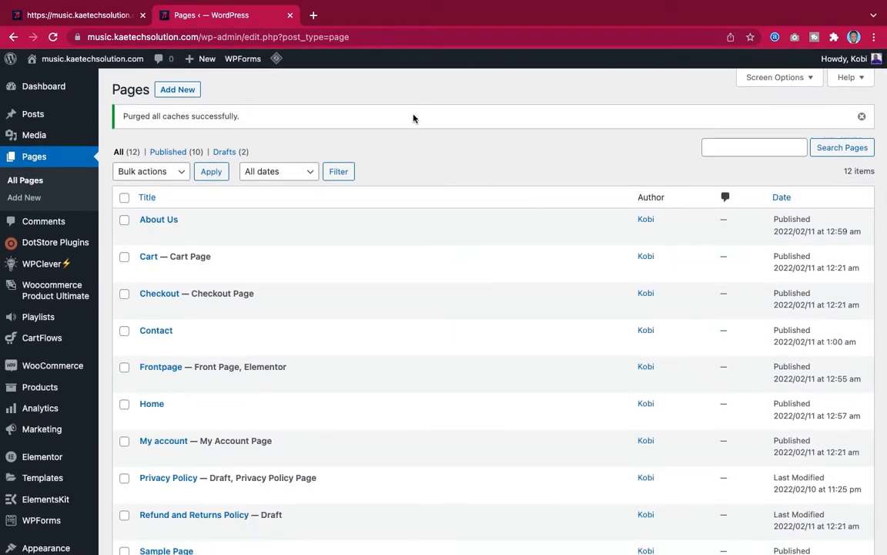
click(314, 16)
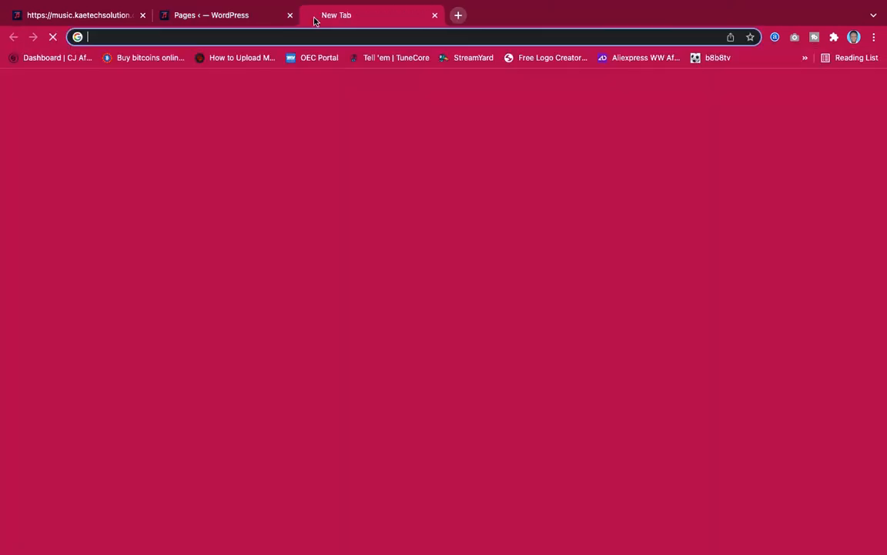
text(demo.kaetechsolution.com)
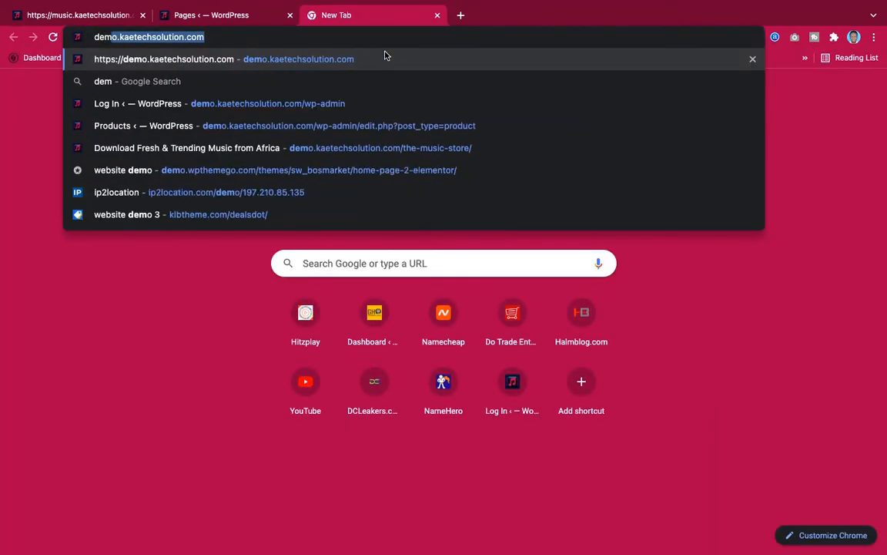
key(Right)
key(Return)
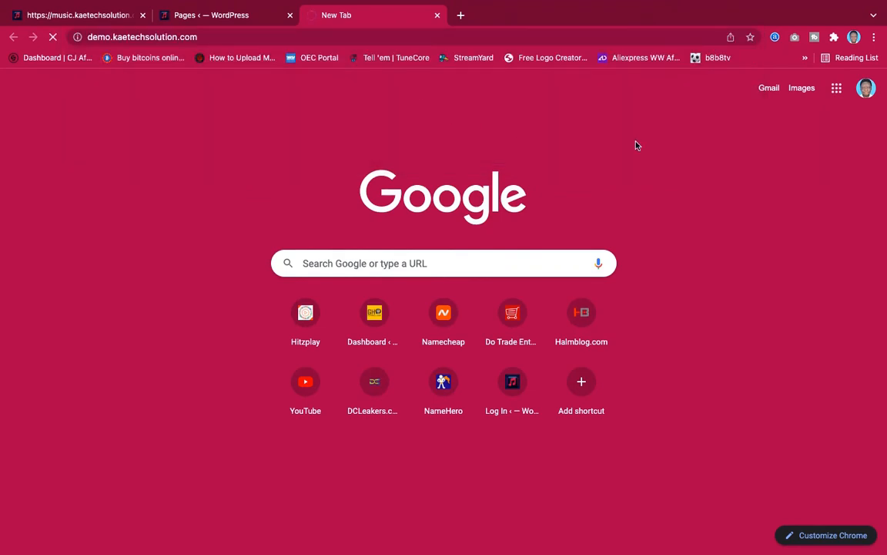
scroll(624, 233, down, 8)
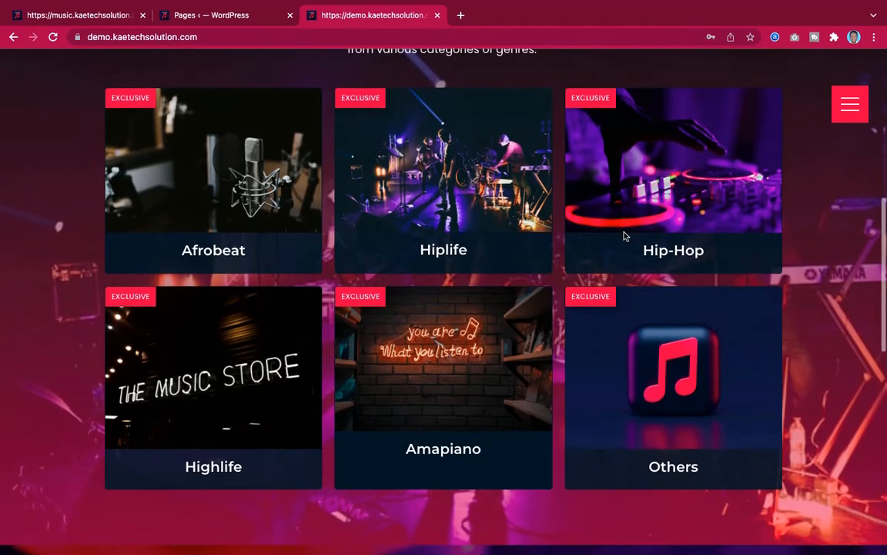
scroll(623, 234, up, 8)
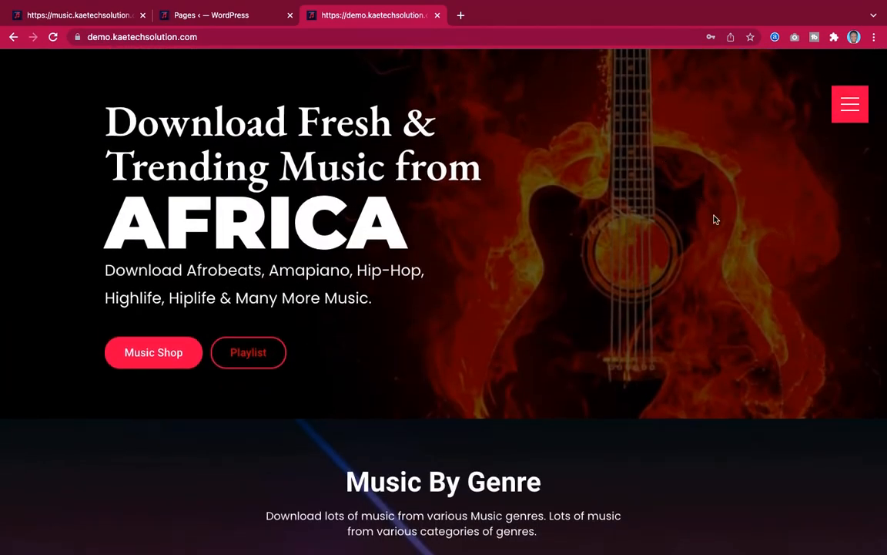
Go to the demo site's Home page through its fullscreen menu and survey the page layout from header to footer.
click(854, 105)
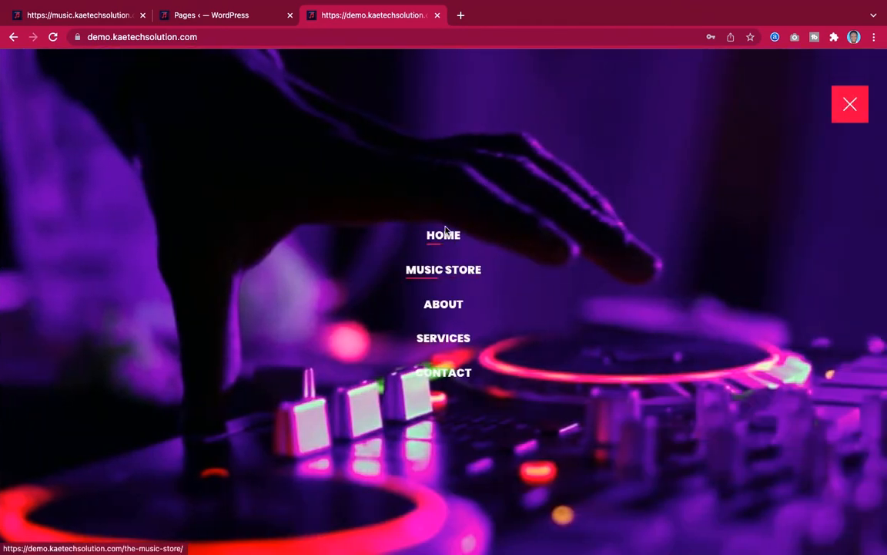
click(446, 237)
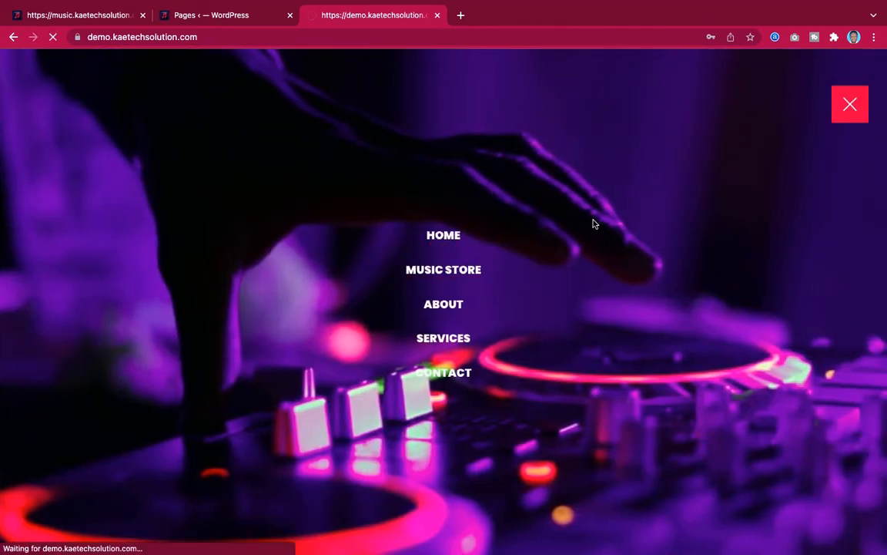
scroll(619, 287, down, 5)
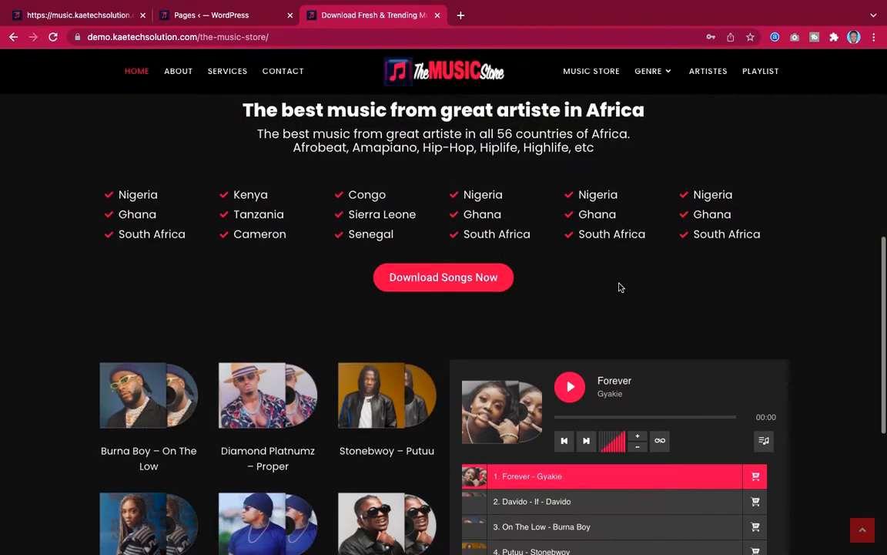
scroll(619, 287, down, 4)
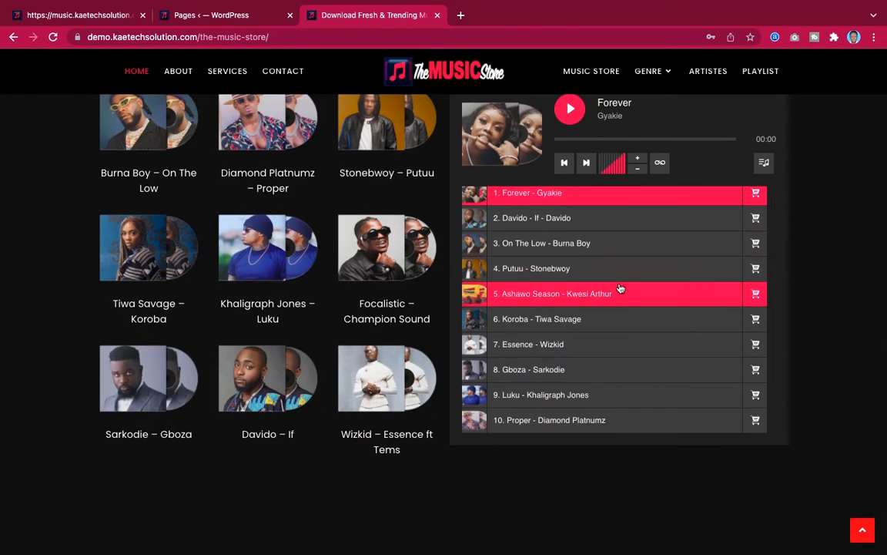
scroll(618, 288, up, 10)
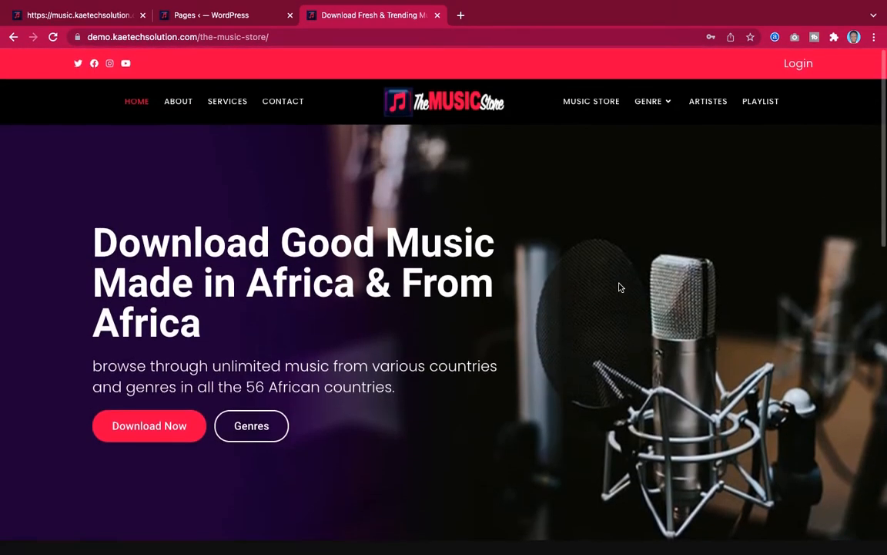
scroll(618, 287, down, 10)
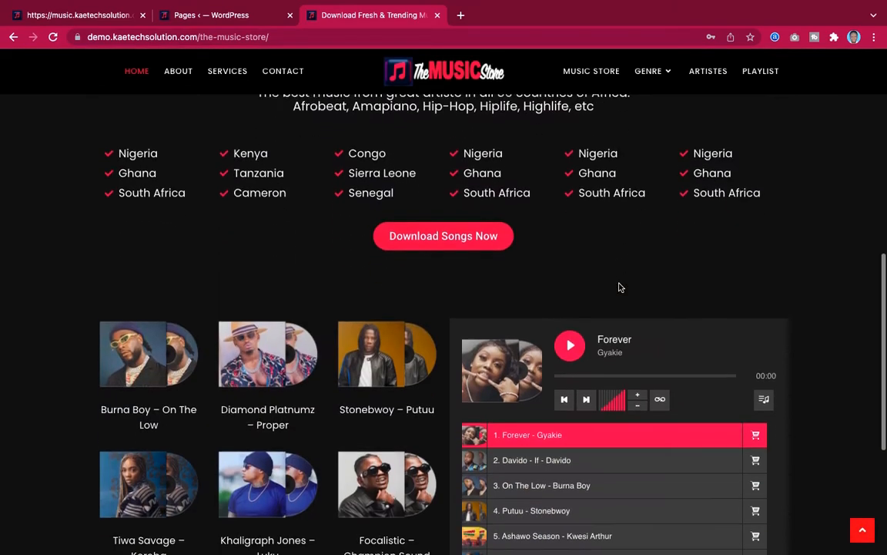
scroll(618, 288, up, 2)
scroll(619, 287, up, 8)
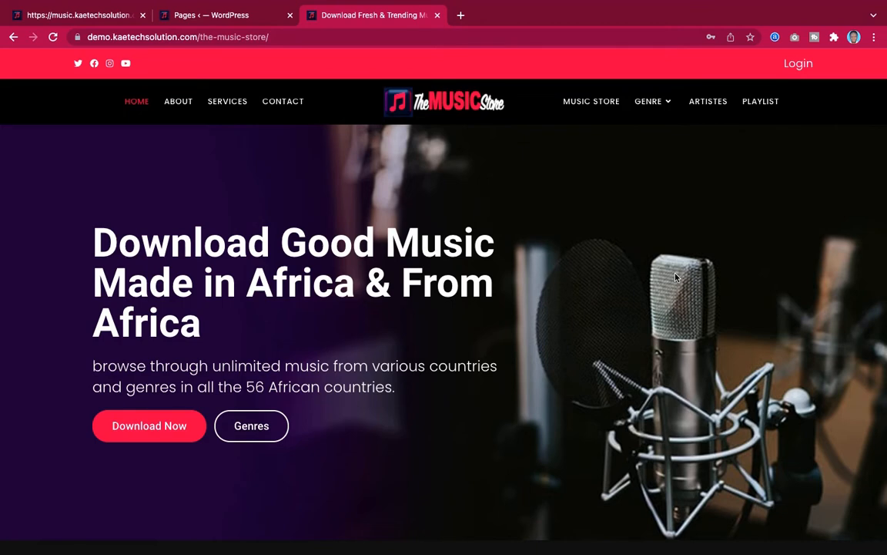
scroll(675, 277, down, 10)
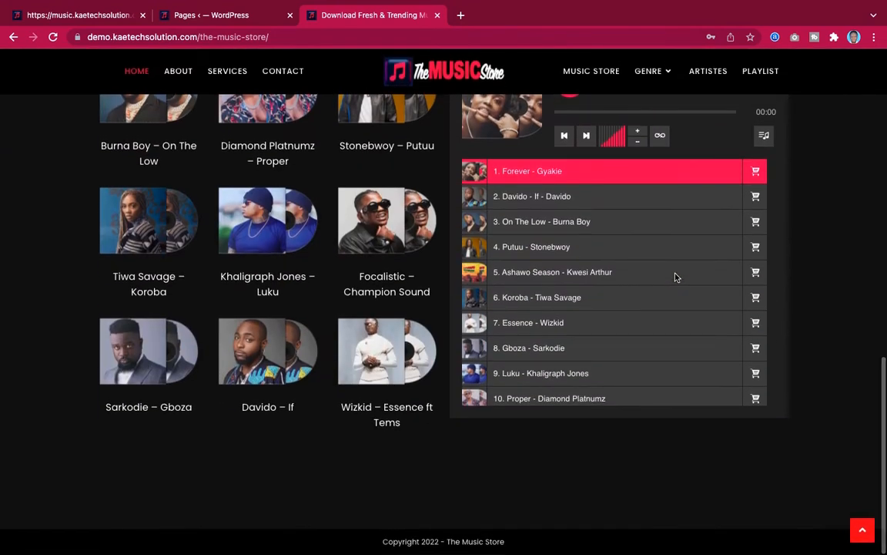
scroll(675, 277, up, 10)
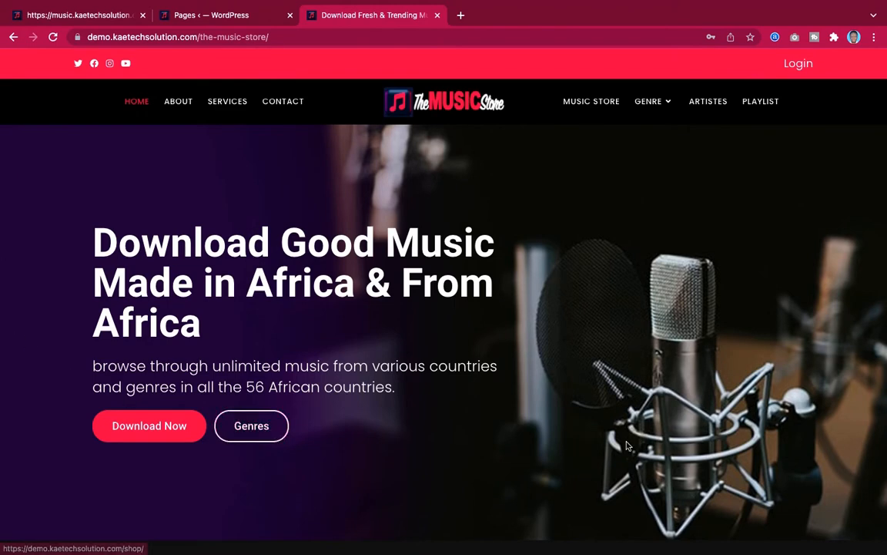
Examine the demo home page section by section: hero banner, country lists, album grid, playlist player and footer.
scroll(627, 446, down, 1)
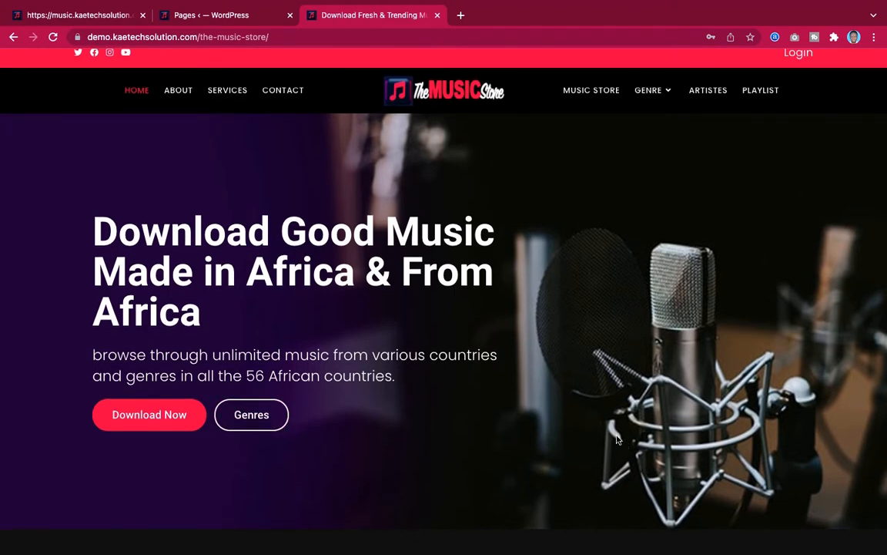
scroll(616, 439, down, 5)
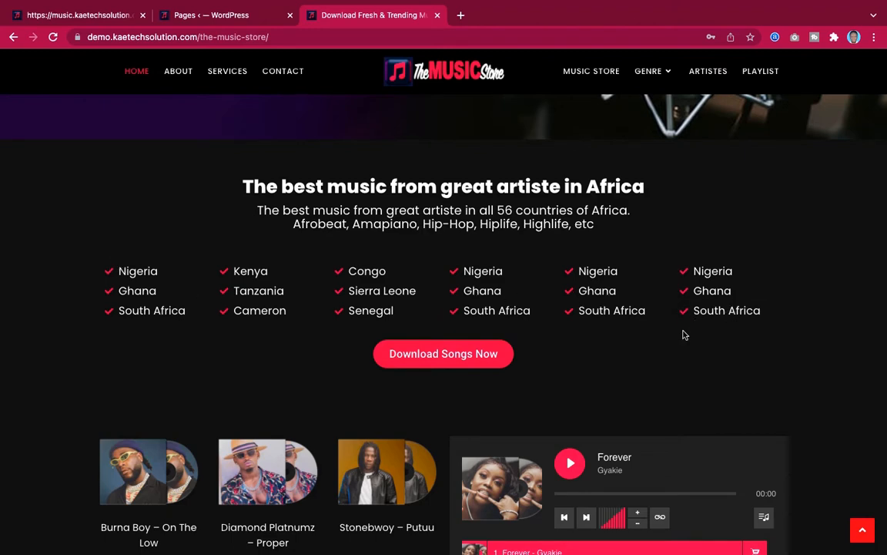
scroll(684, 334, down, 3)
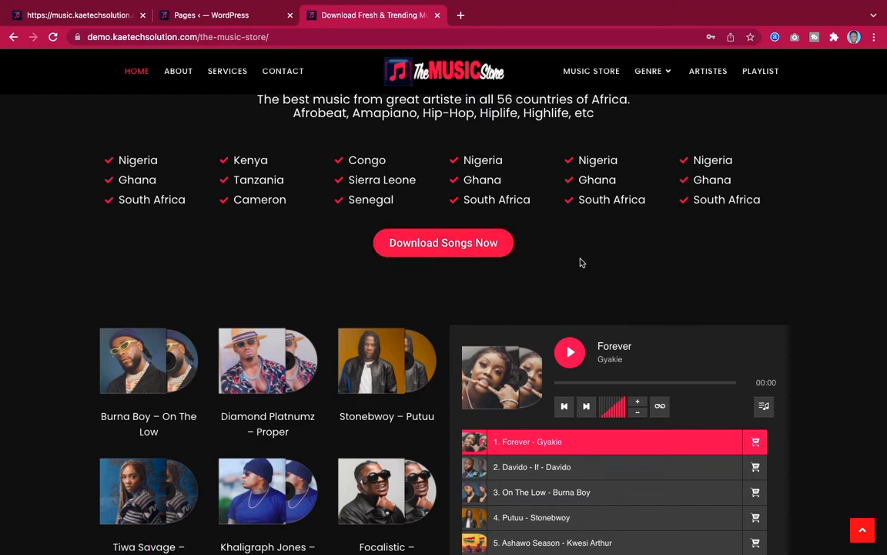
scroll(581, 263, down, 4)
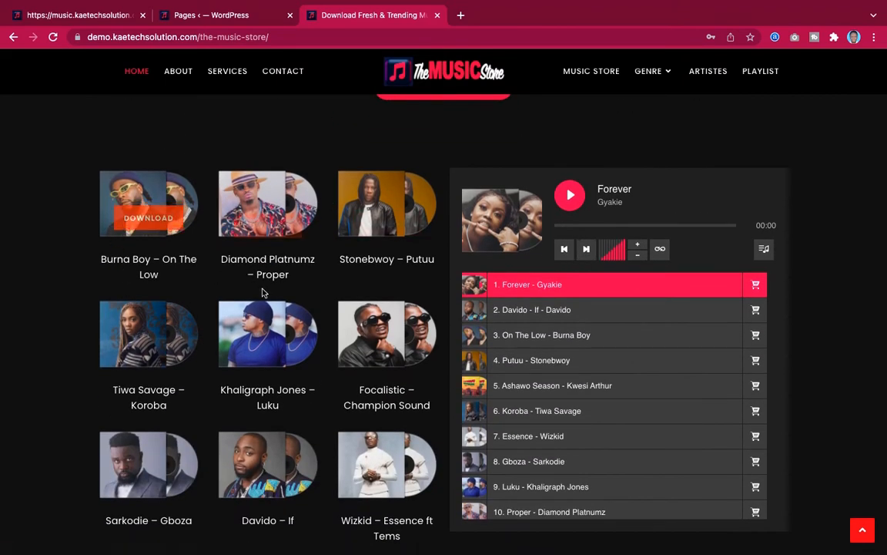
mouse_move(160, 335)
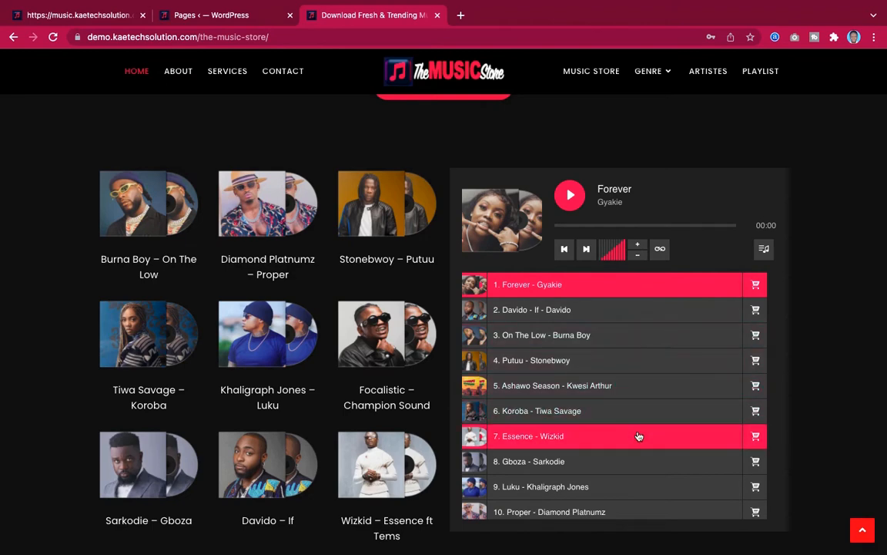
scroll(637, 436, down, 1)
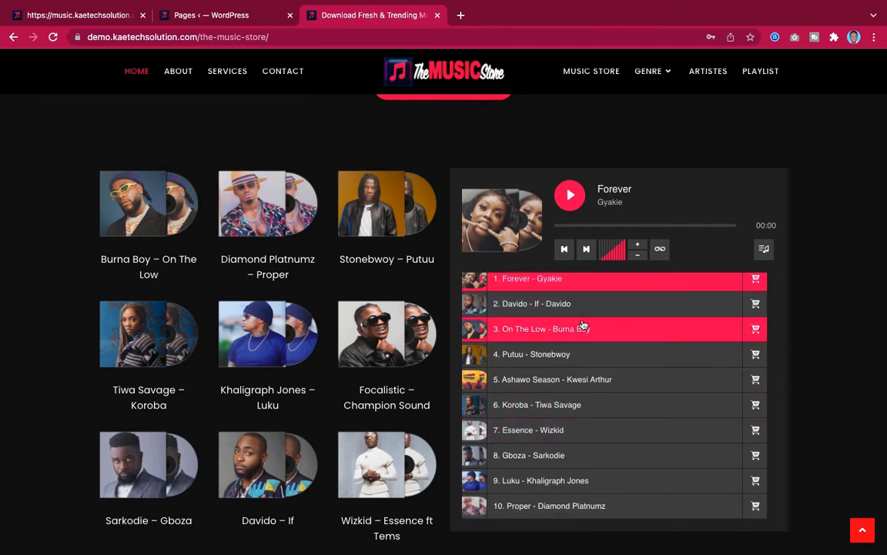
scroll(573, 404, down, 2)
scroll(571, 404, down, 1)
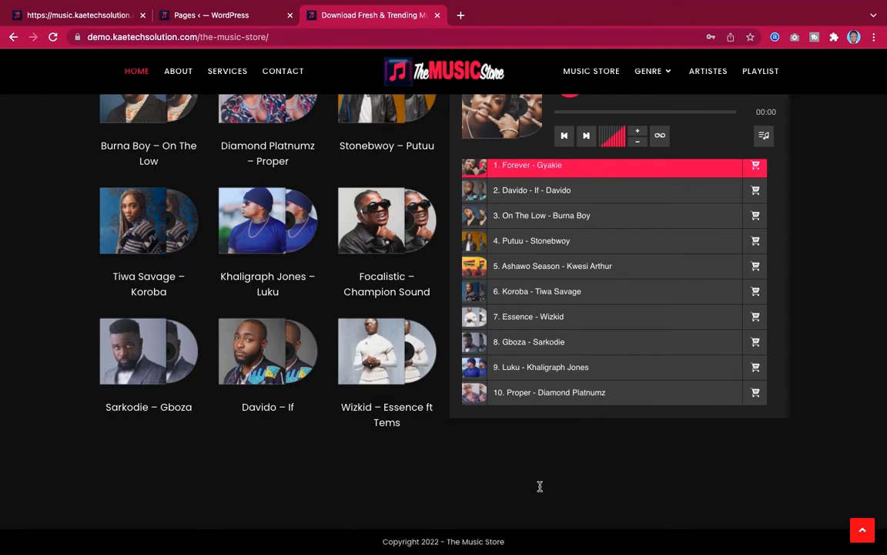
scroll(539, 485, up, 15)
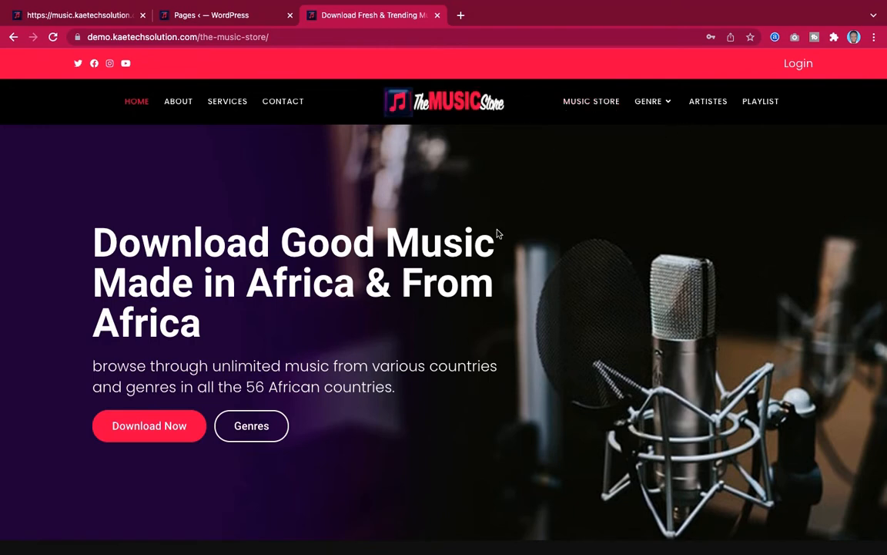
scroll(537, 334, down, 5)
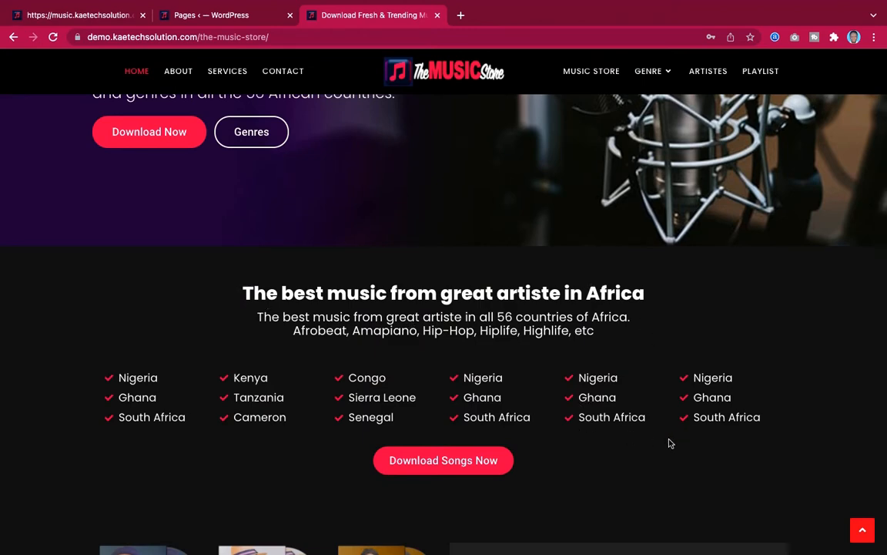
scroll(630, 445, down, 6)
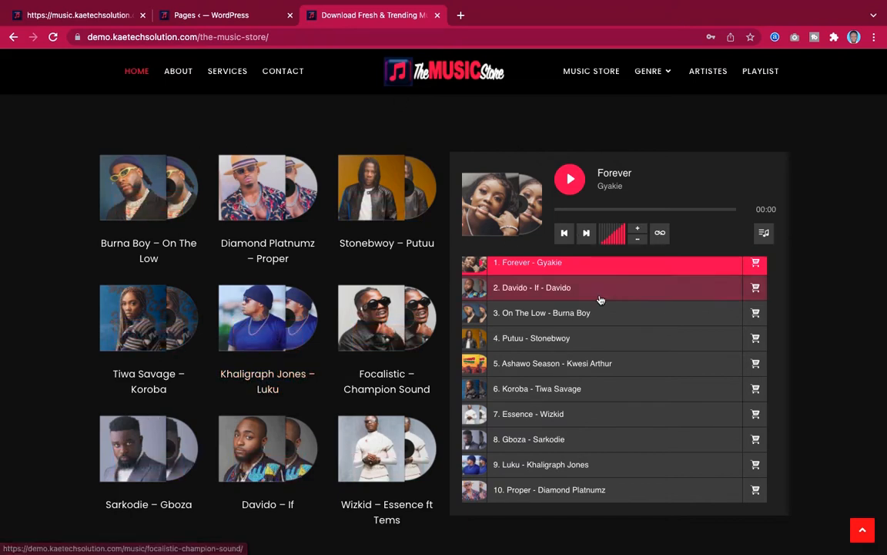
scroll(844, 433, down, 2)
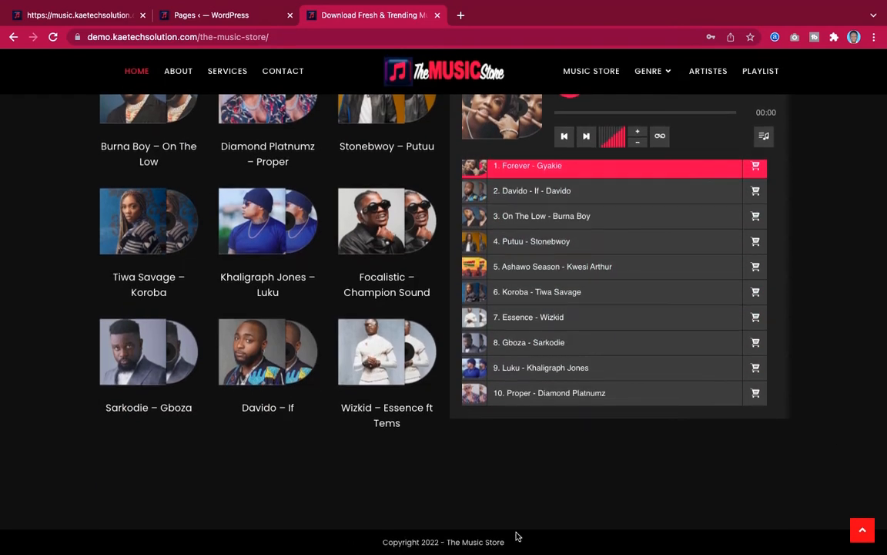
scroll(517, 536, up, 12)
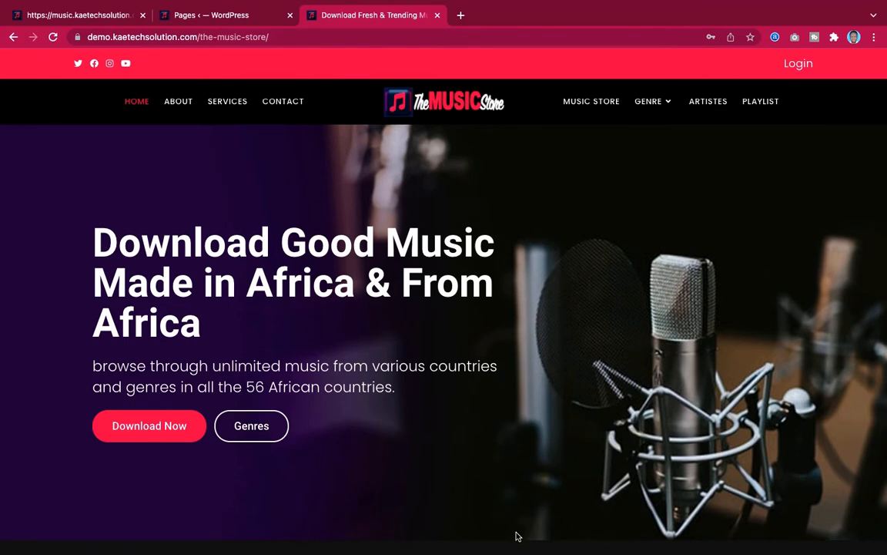
Return to the WordPress Pages list and open the live view of the Home page in a new tab.
click(239, 15)
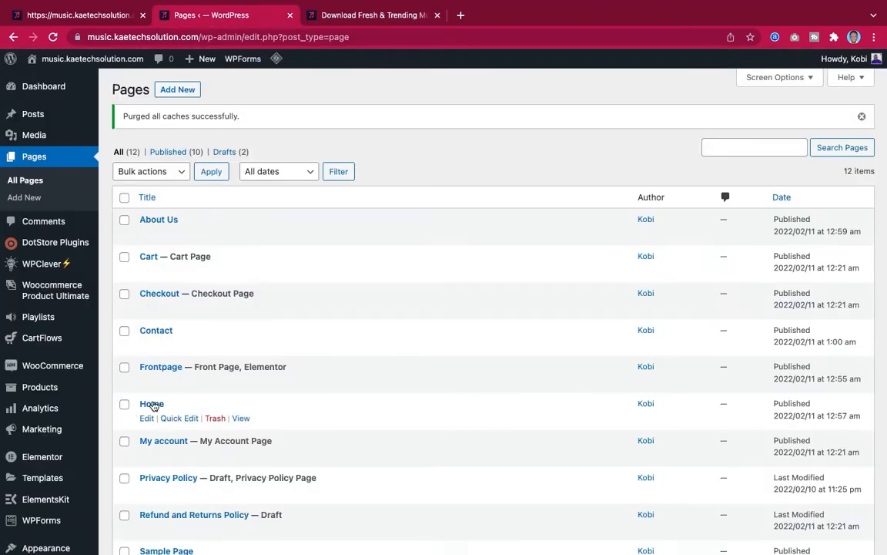
scroll(145, 393, down, 2)
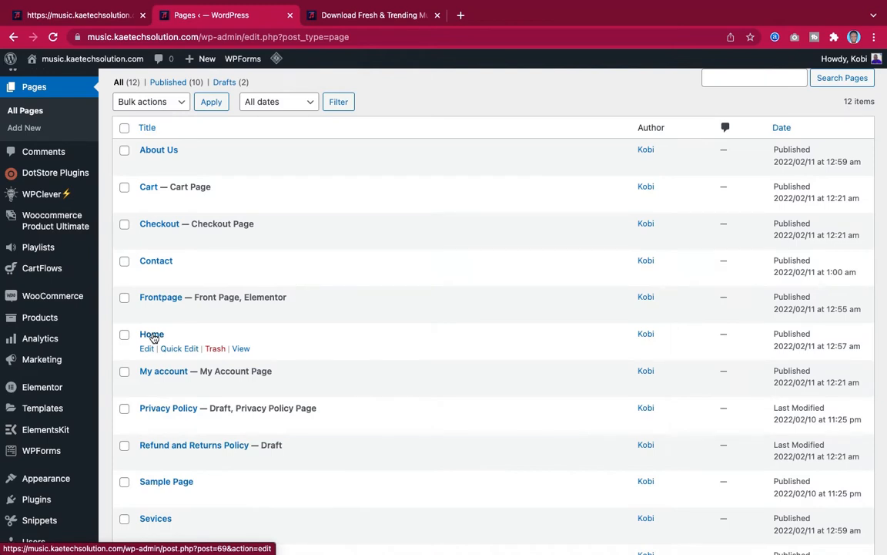
right_click(240, 350)
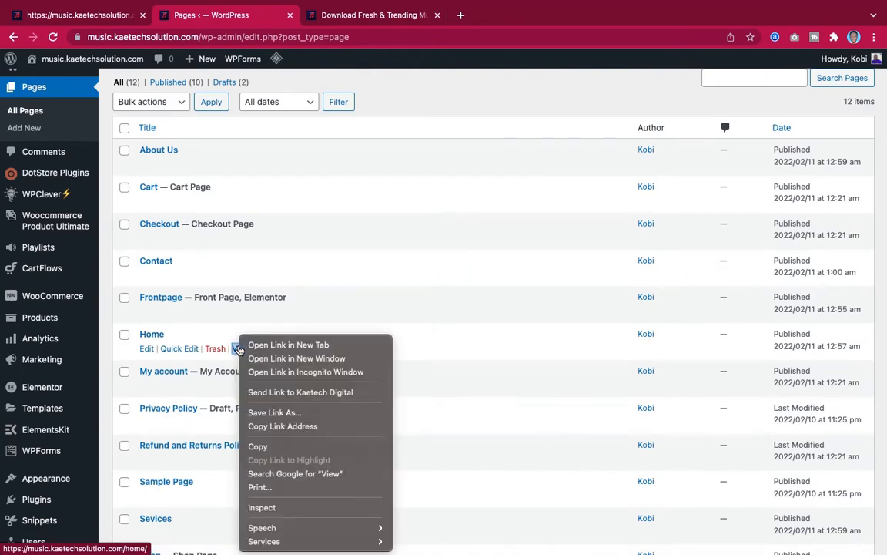
click(239, 316)
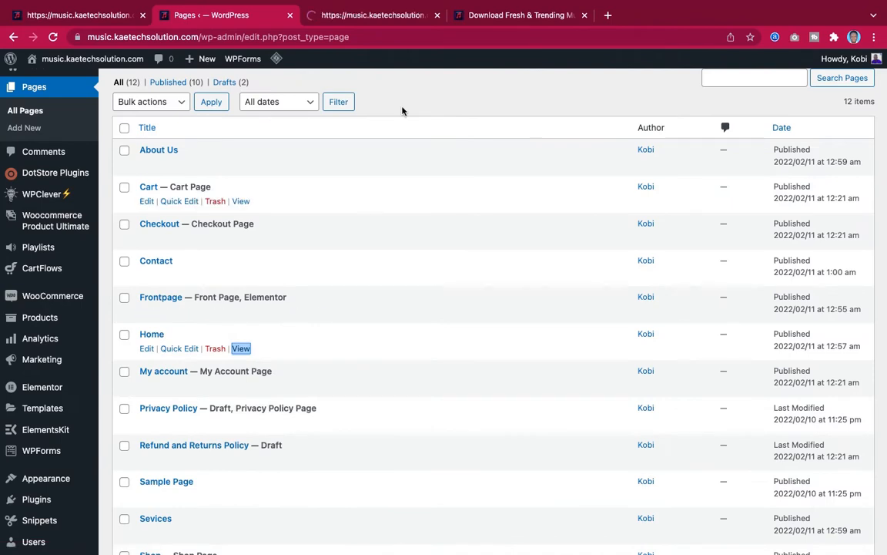
Compare the site's empty Home page with the demo home page, looking over its header menu, hero banner and country lists.
click(378, 19)
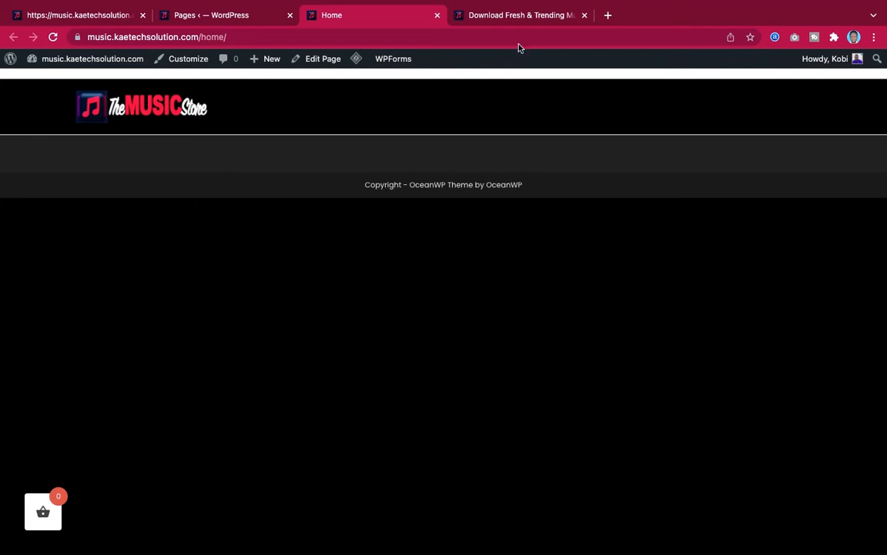
click(519, 17)
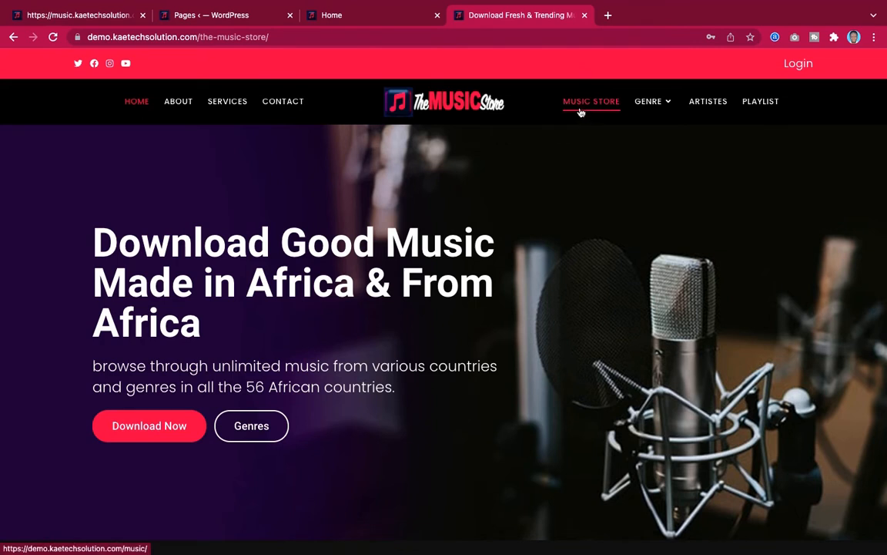
mouse_move(651, 105)
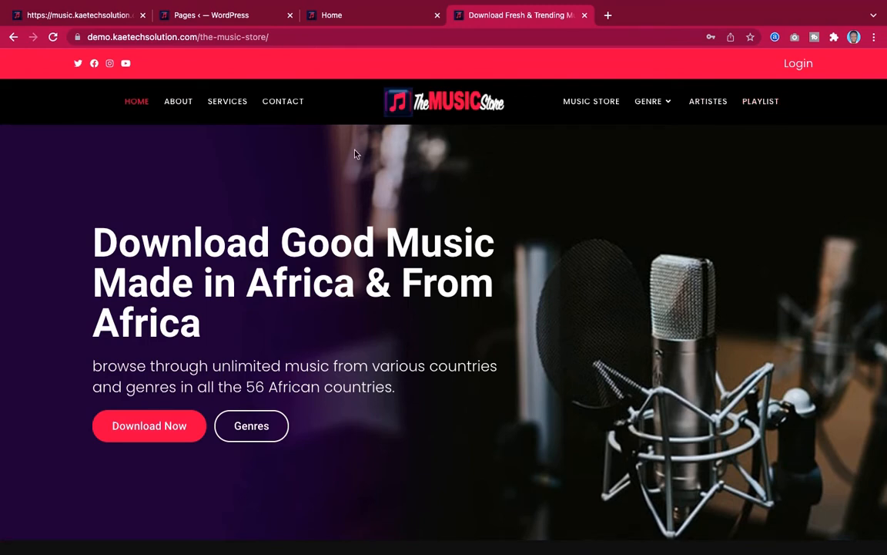
scroll(357, 180, down, 10)
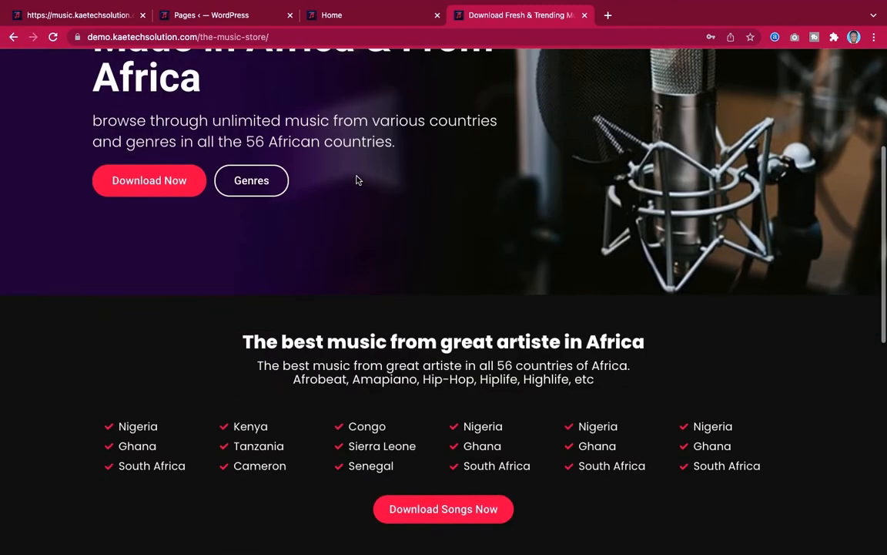
scroll(357, 180, up, 4)
scroll(357, 179, up, 8)
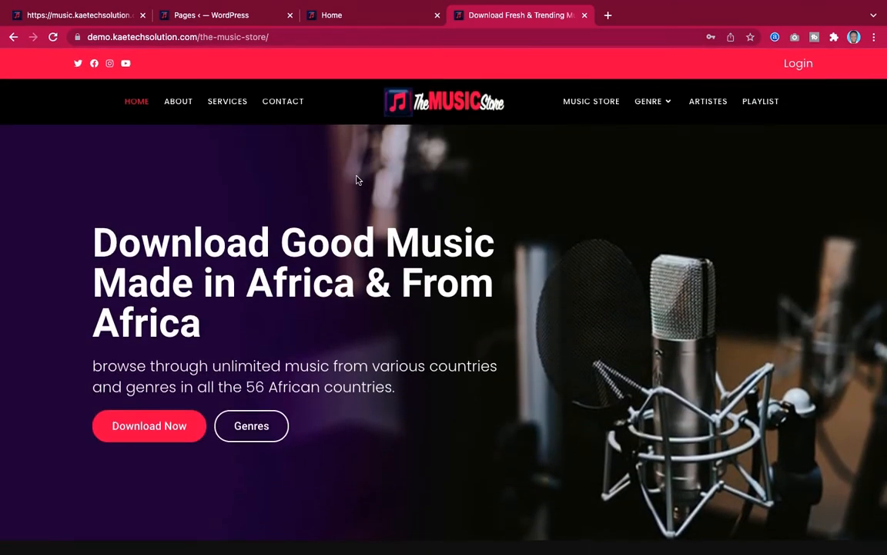
scroll(357, 179, down, 6)
scroll(357, 176, up, 4)
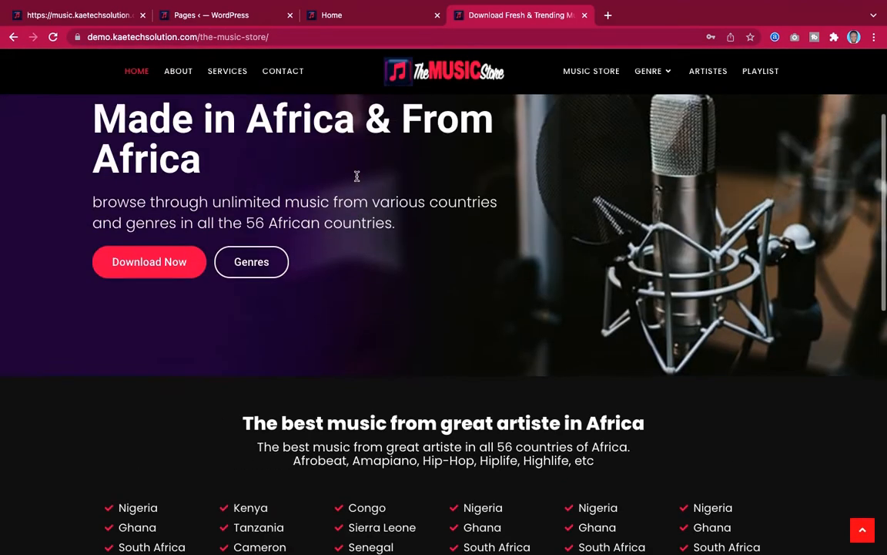
scroll(356, 176, up, 3)
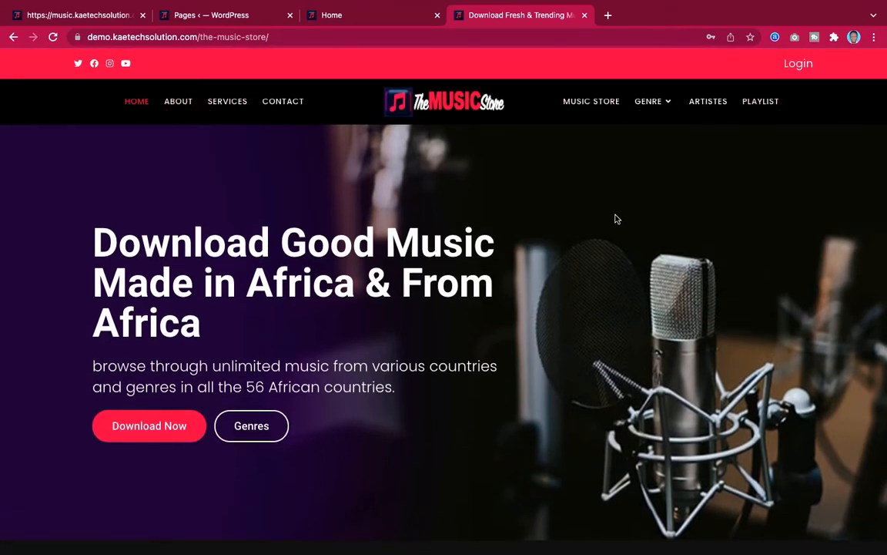
Return to the WordPress admin and start adding a new WooCommerce product.
click(257, 21)
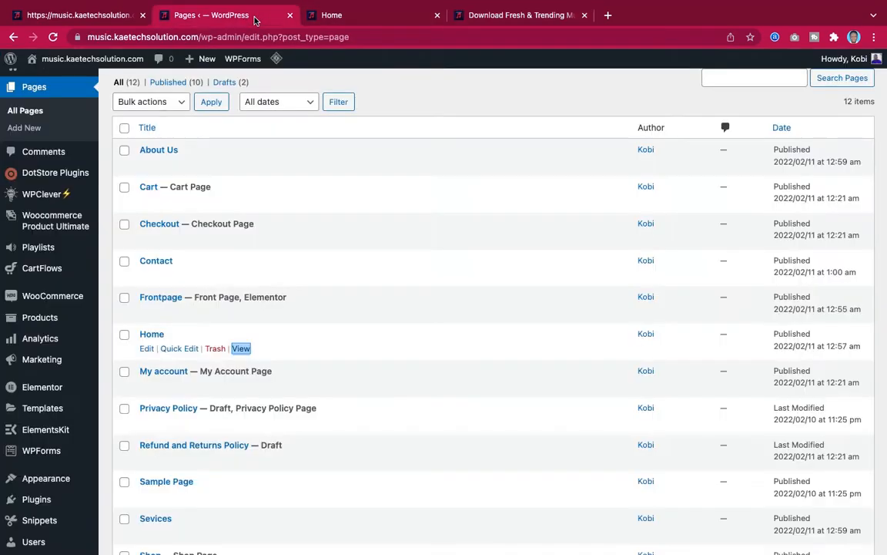
scroll(305, 252, down, 2)
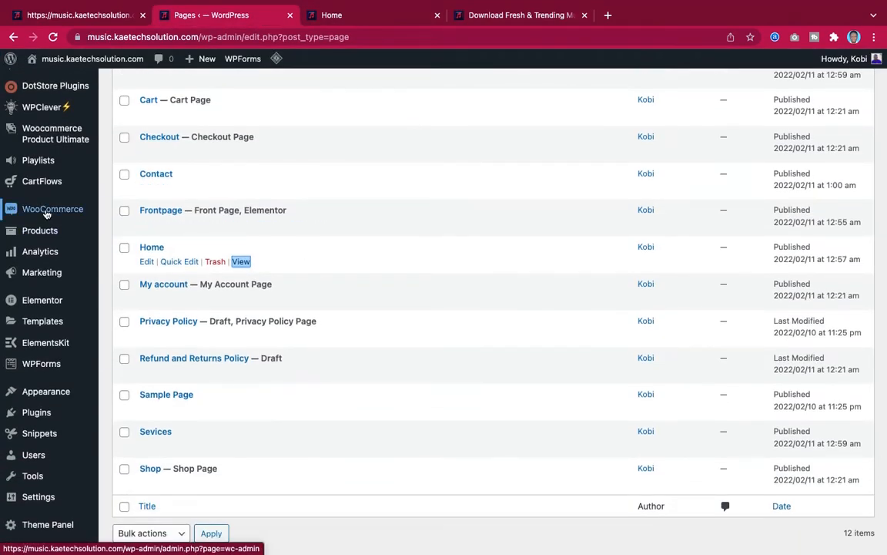
mouse_move(36, 235)
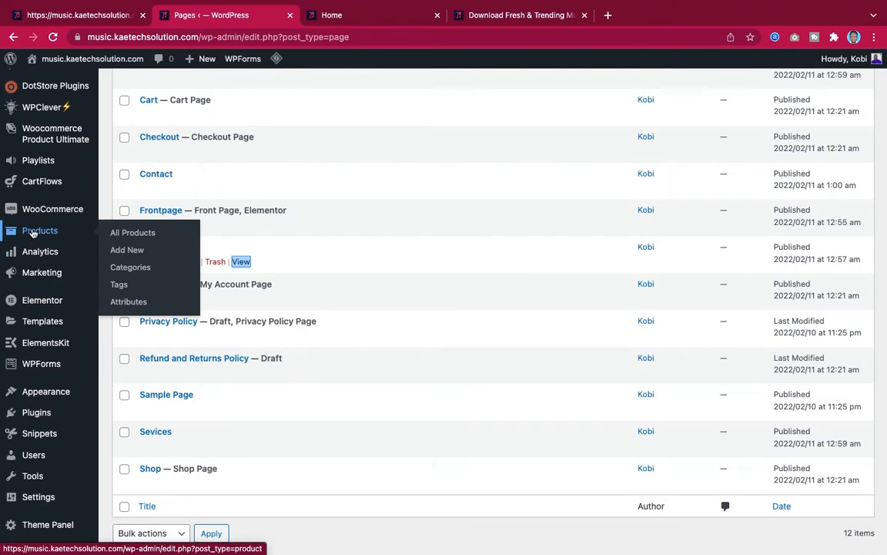
click(128, 251)
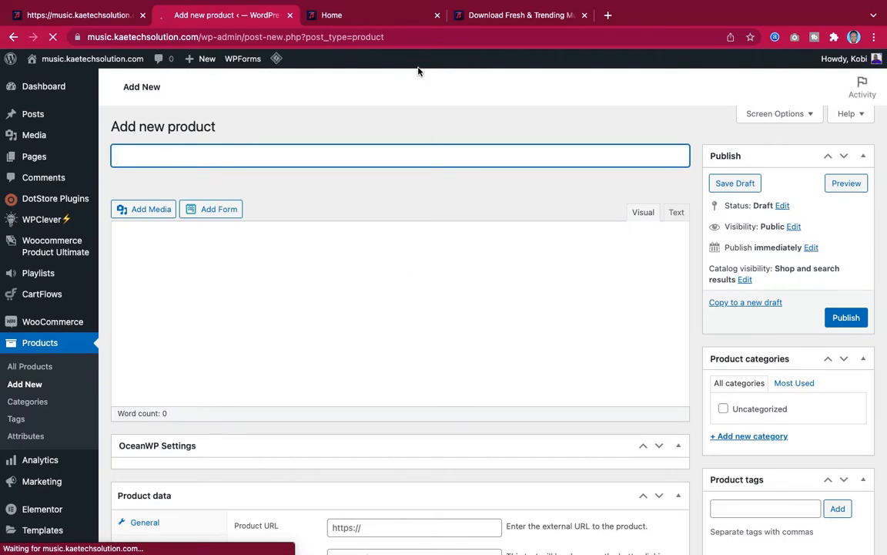
Copy the first album's title from the demo home page and use it as the product name, "Burna Boy – On The Low".
click(493, 16)
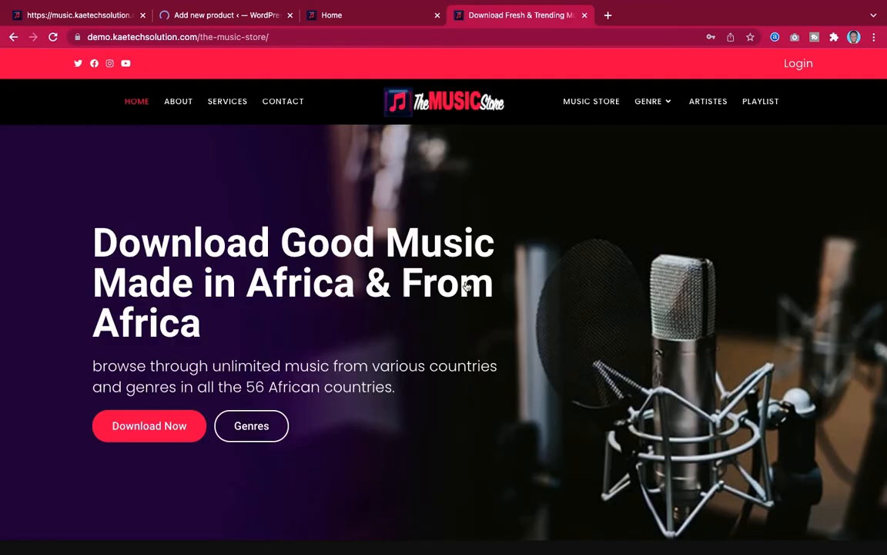
scroll(465, 281, down, 5)
scroll(466, 286, up, 6)
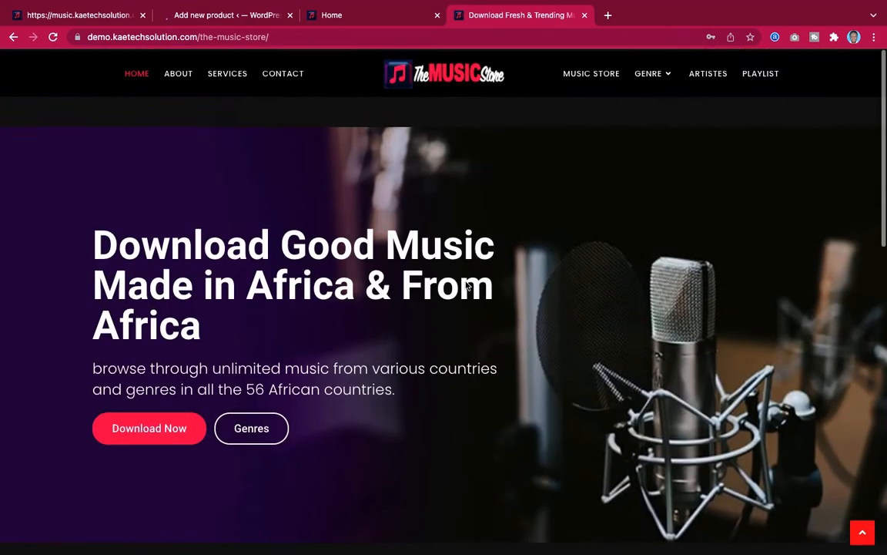
scroll(465, 285, down, 6)
scroll(465, 286, down, 3)
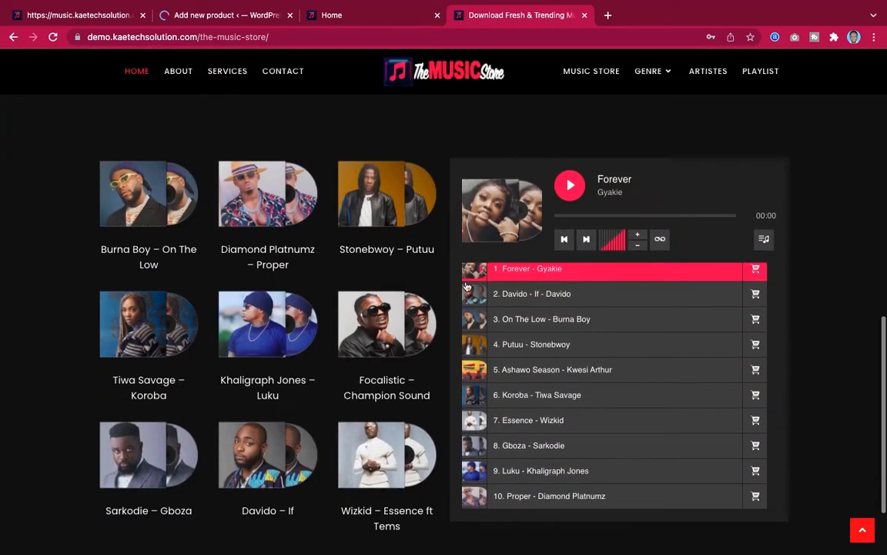
drag(96, 255, 194, 267)
key(ctrl+c)
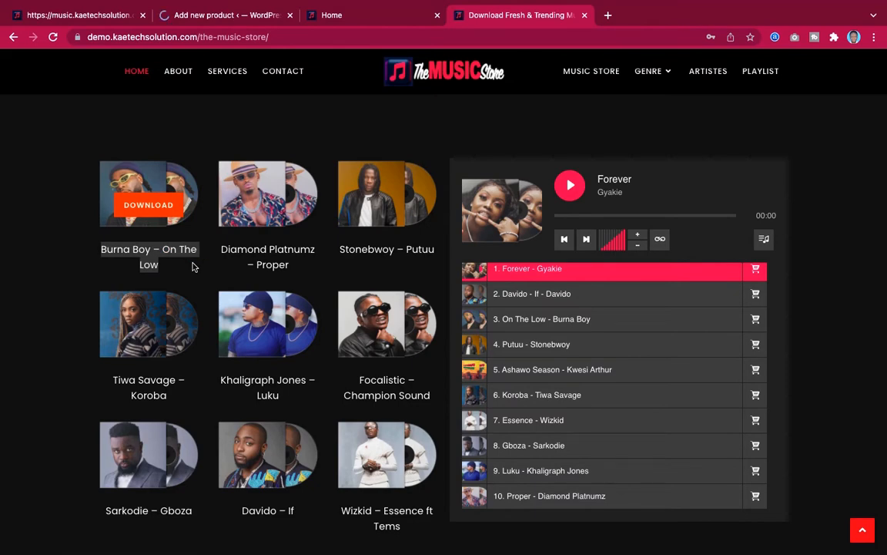
click(215, 16)
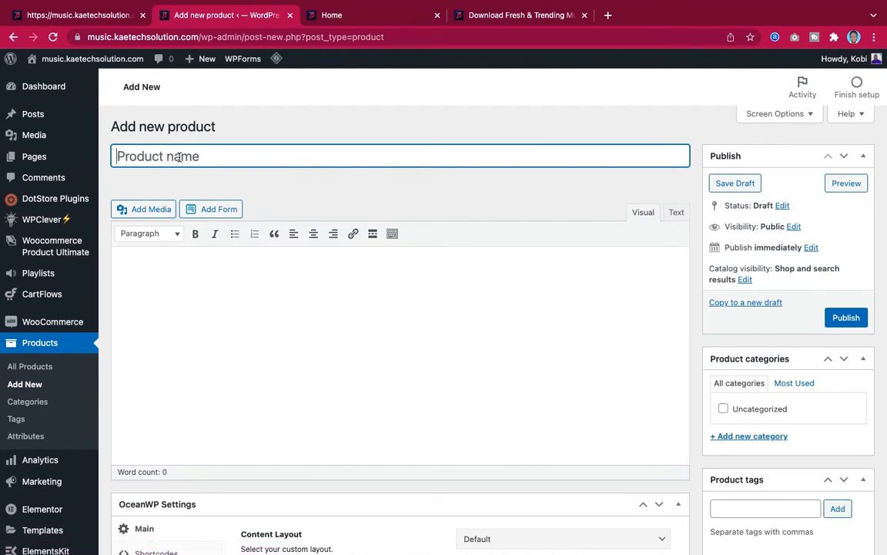
key(ctrl+v)
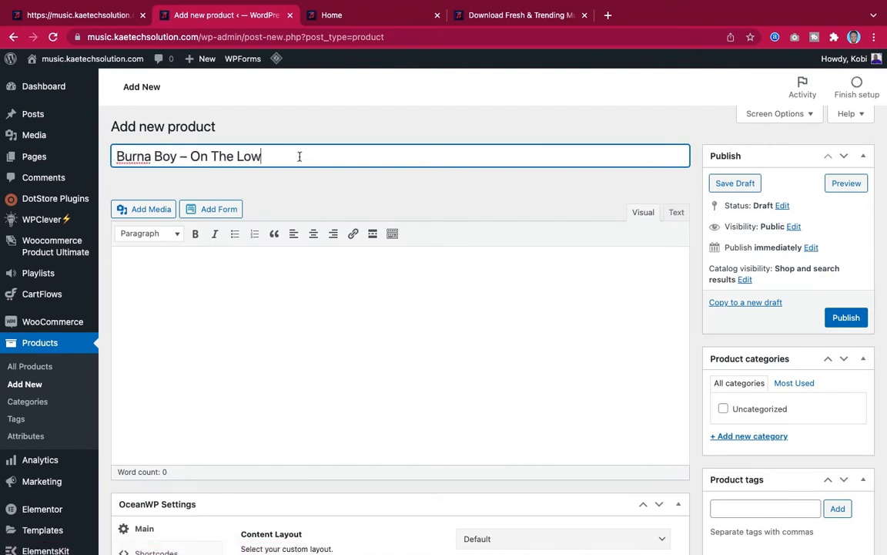
Copy the Song Details heading and text from the demo's "Burna Boy – On The Low" page into the new product's description.
scroll(305, 183, down, 3)
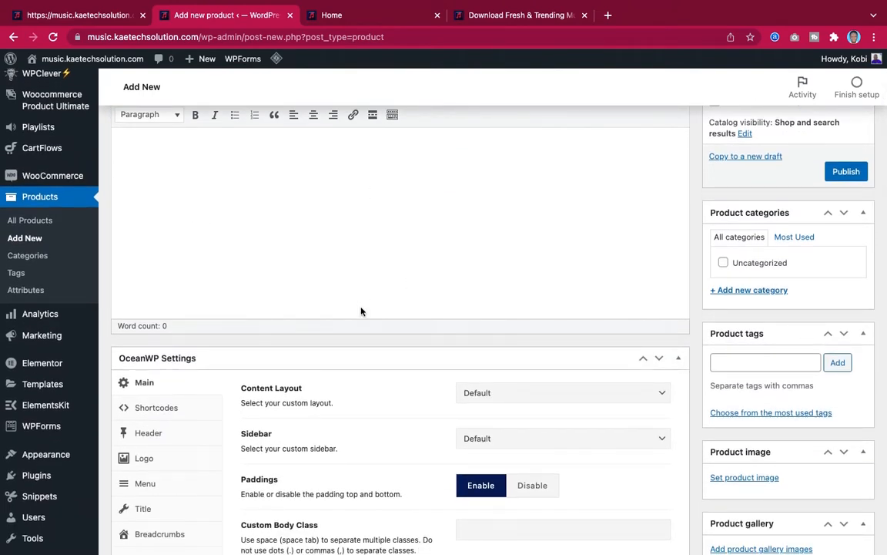
scroll(361, 312, down, 5)
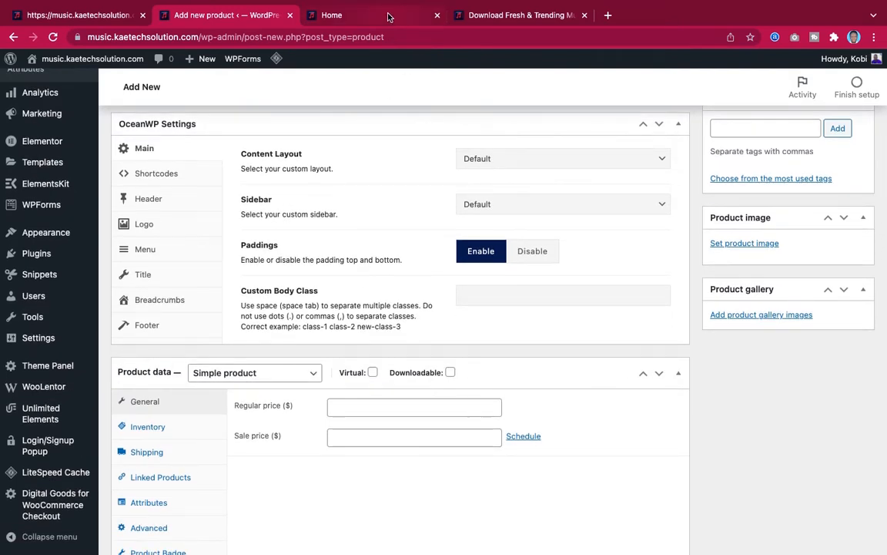
click(524, 11)
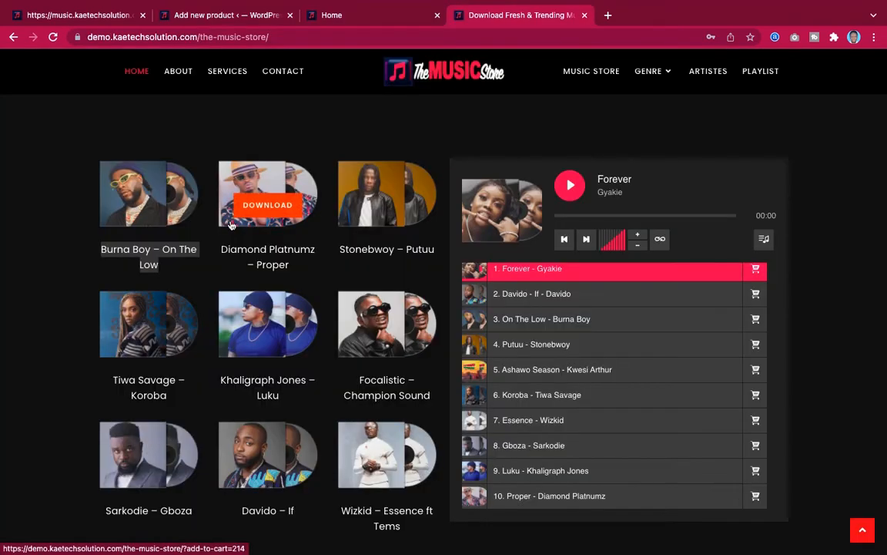
click(151, 253)
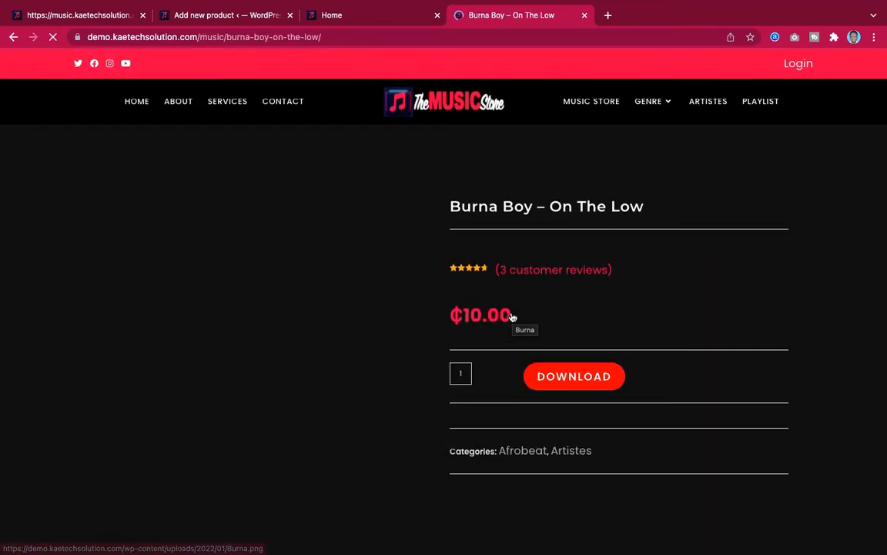
scroll(770, 335, down, 5)
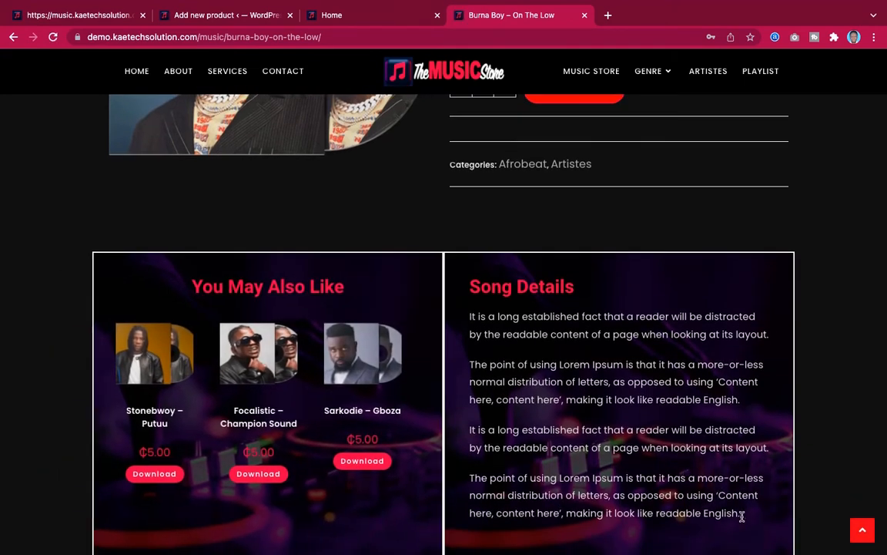
drag(743, 518, 469, 328)
key(super+c)
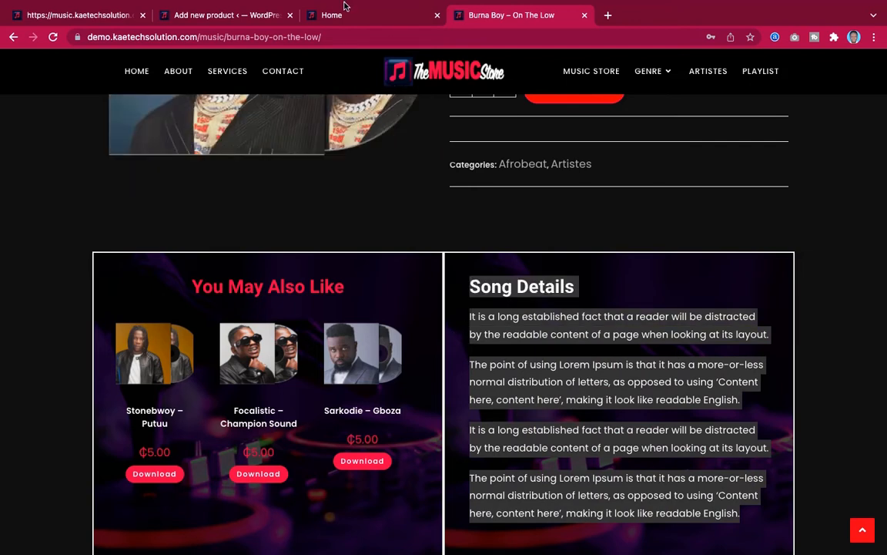
mouse_move(312, 4)
click(231, 47)
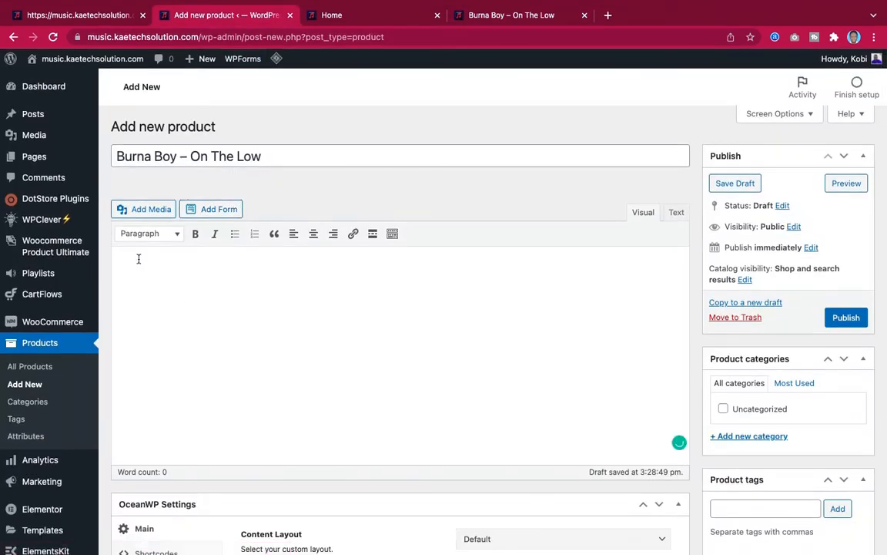
key(super+v)
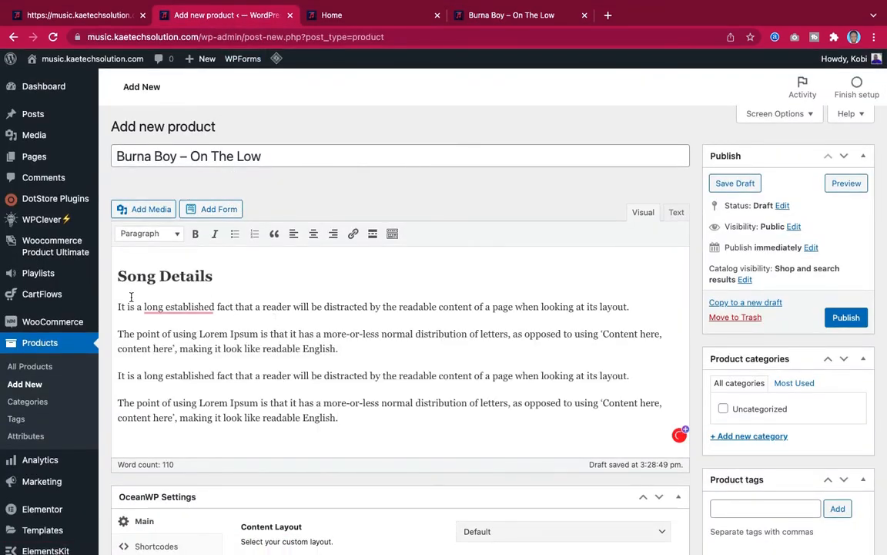
scroll(244, 383, down, 1)
scroll(244, 383, down, 1)
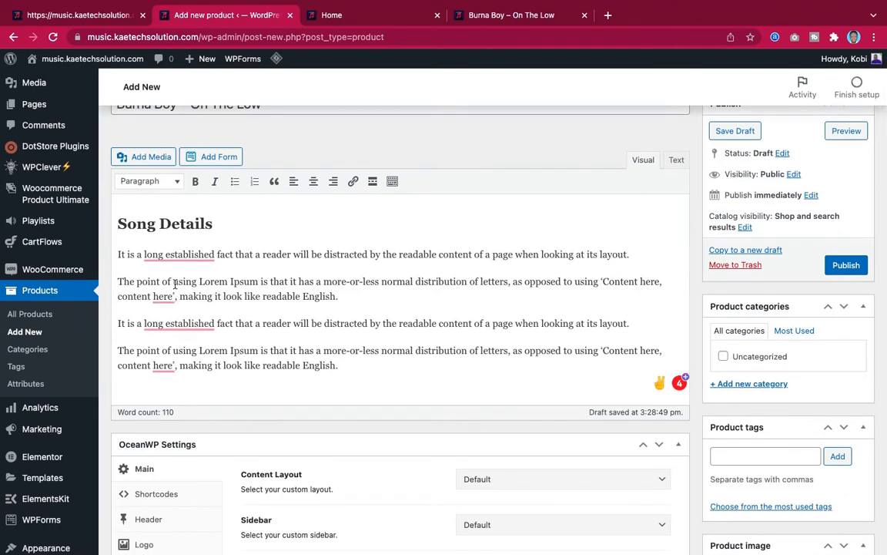
drag(117, 254, 106, 226)
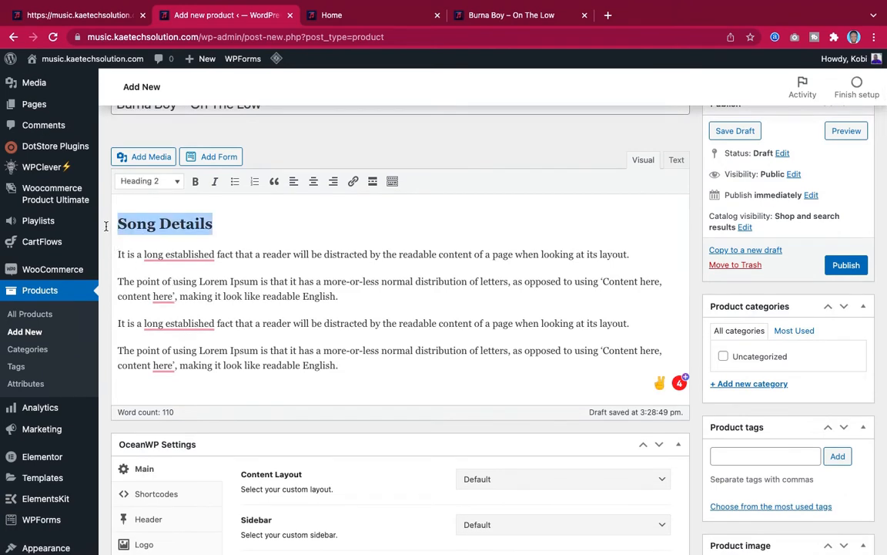
click(223, 252)
Set Burna.png from the media library as the product image.
scroll(224, 251, up, 2)
scroll(223, 251, down, 5)
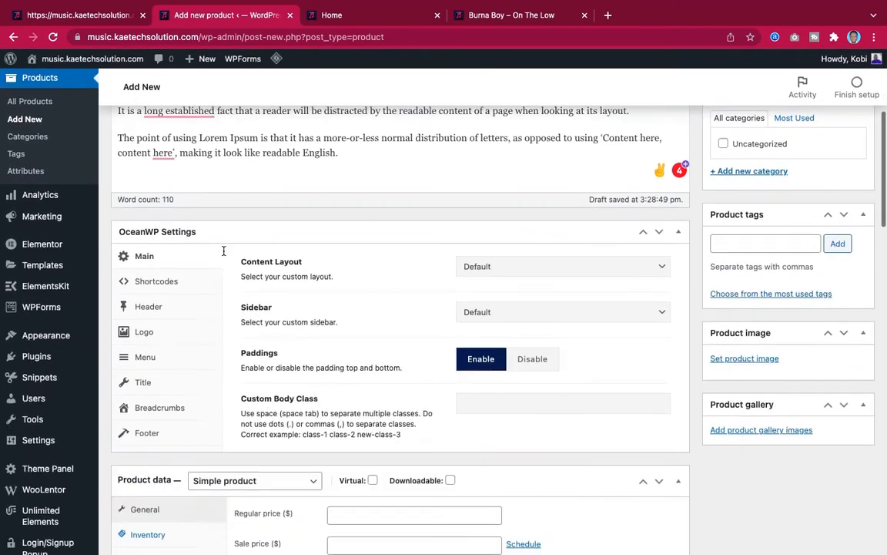
scroll(223, 250, down, 3)
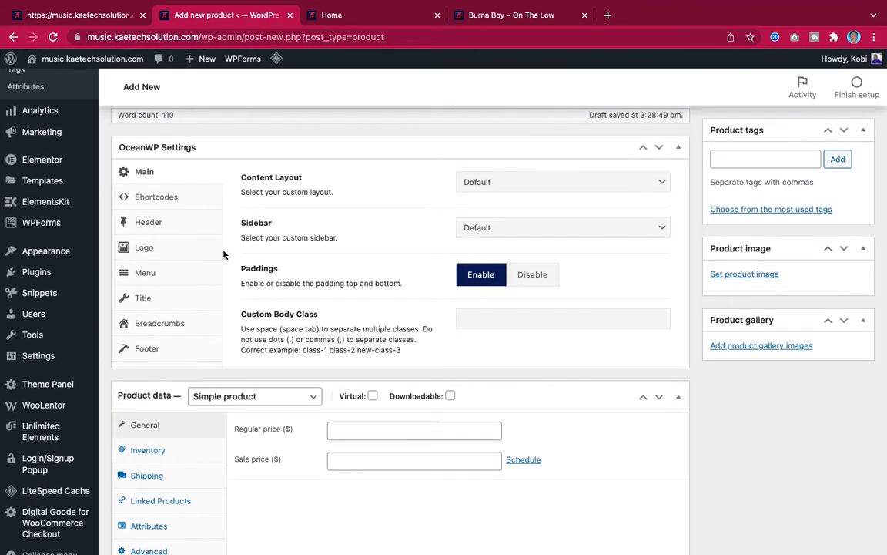
scroll(223, 252, up, 5)
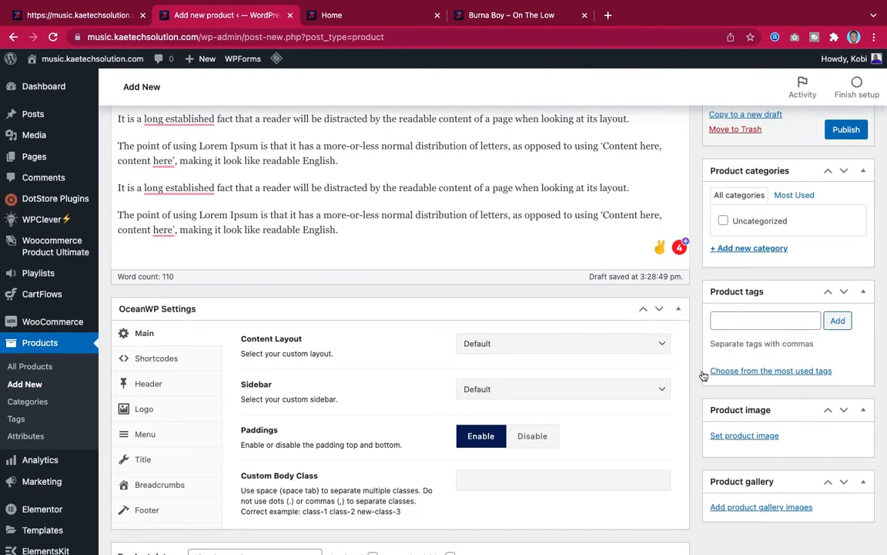
scroll(705, 366, down, 5)
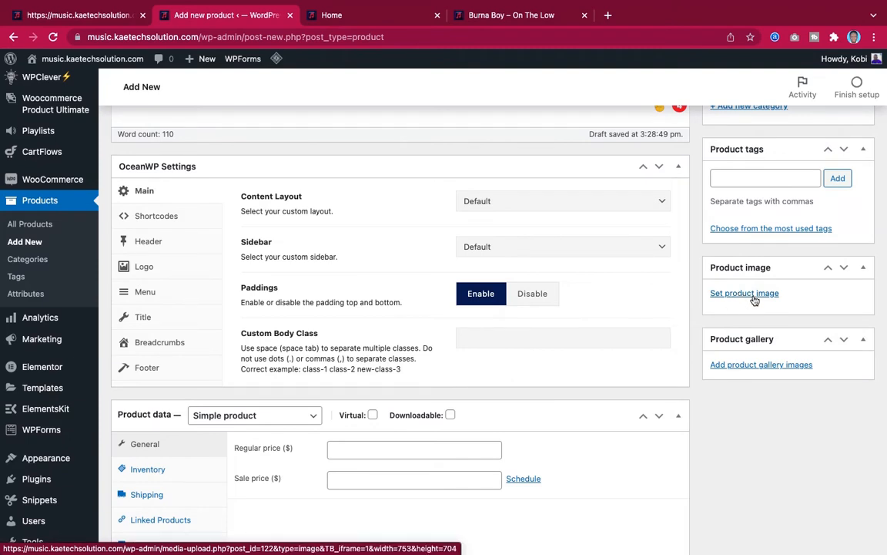
click(754, 297)
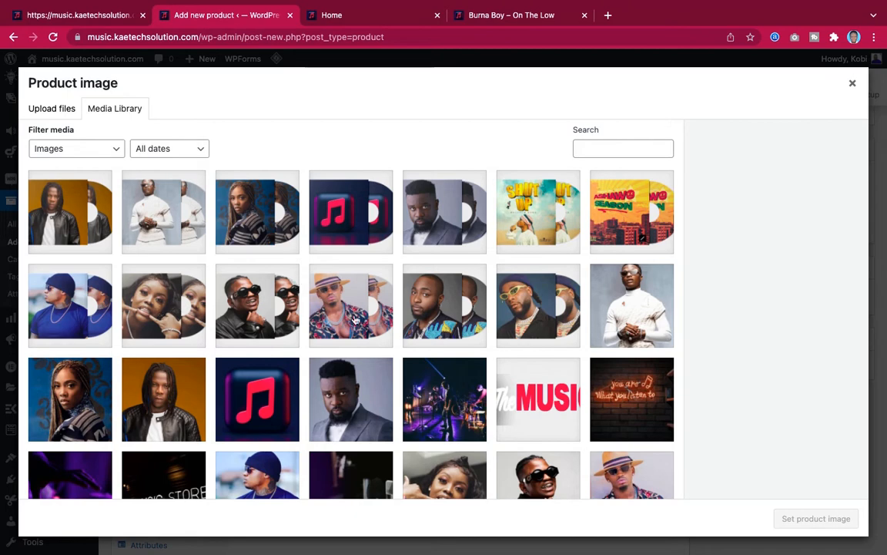
click(551, 306)
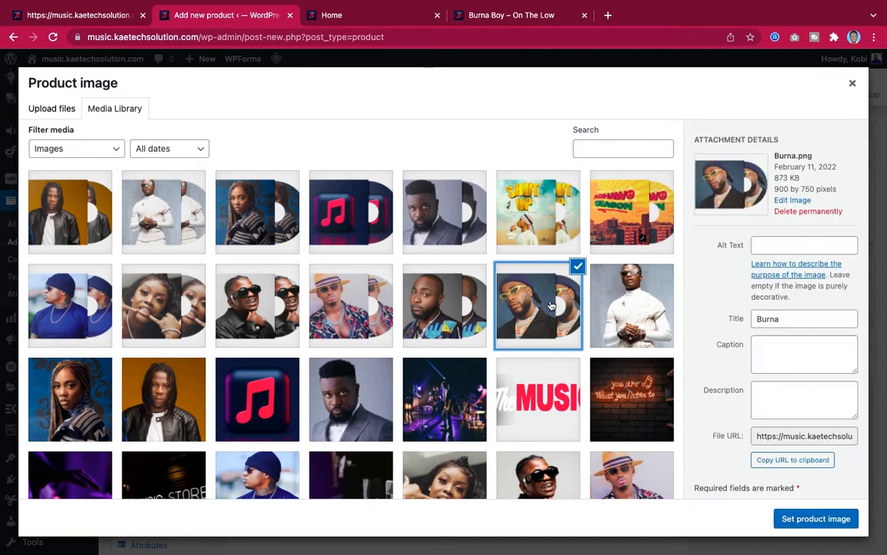
click(815, 519)
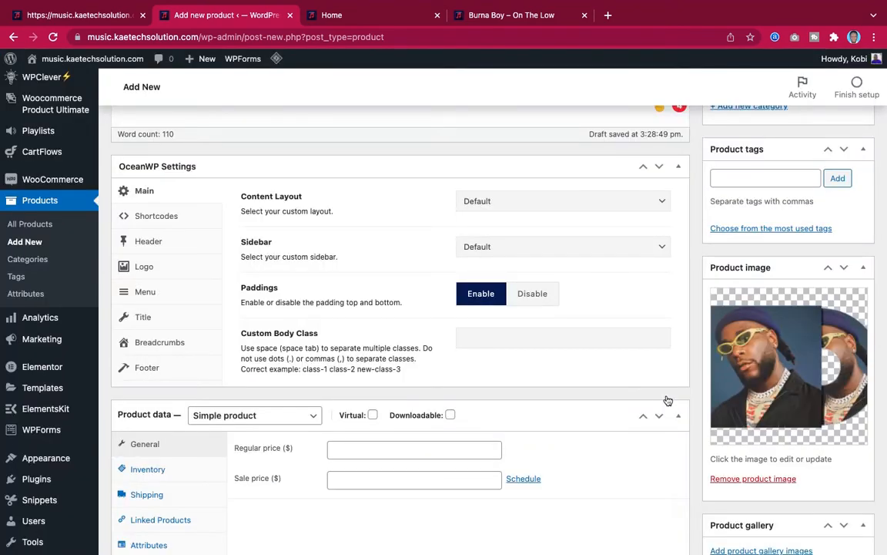
scroll(747, 416, down, 2)
scroll(785, 442, down, 4)
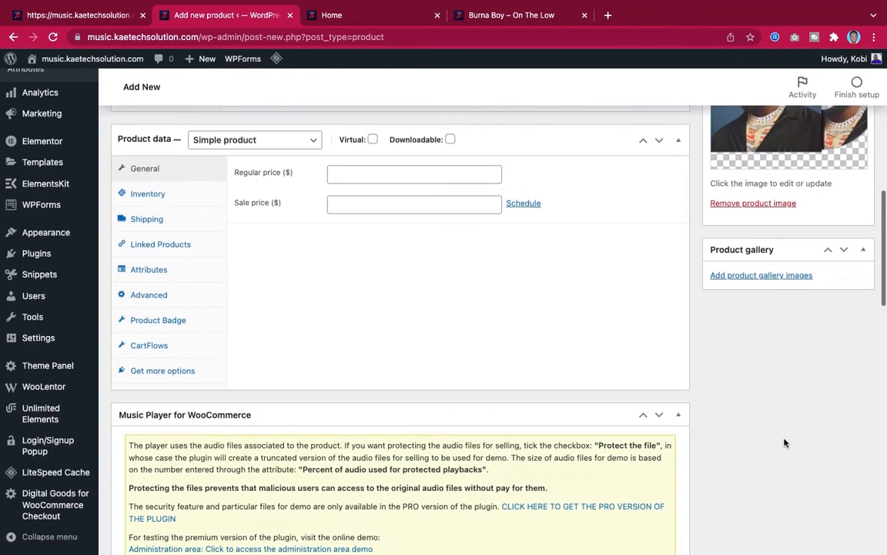
Mark the new product as downloadable in its product data.
scroll(785, 441, up, 1)
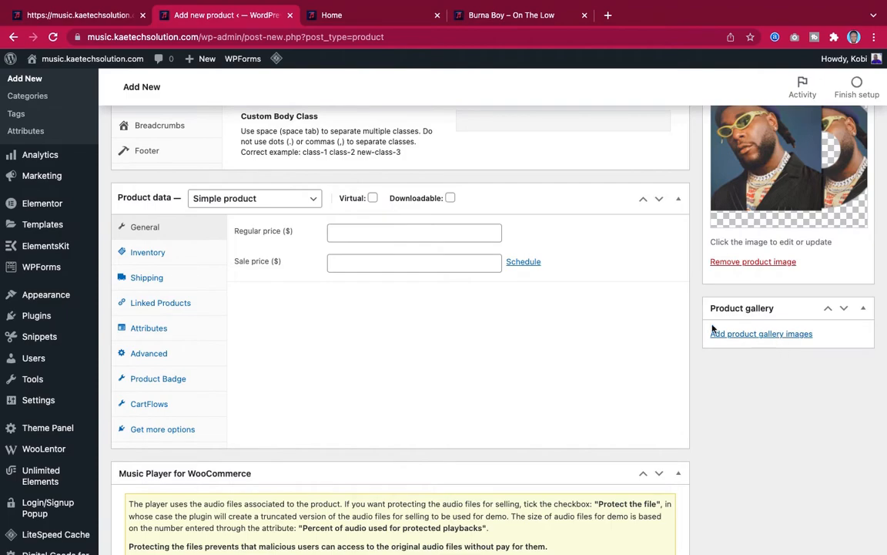
scroll(585, 310, up, 10)
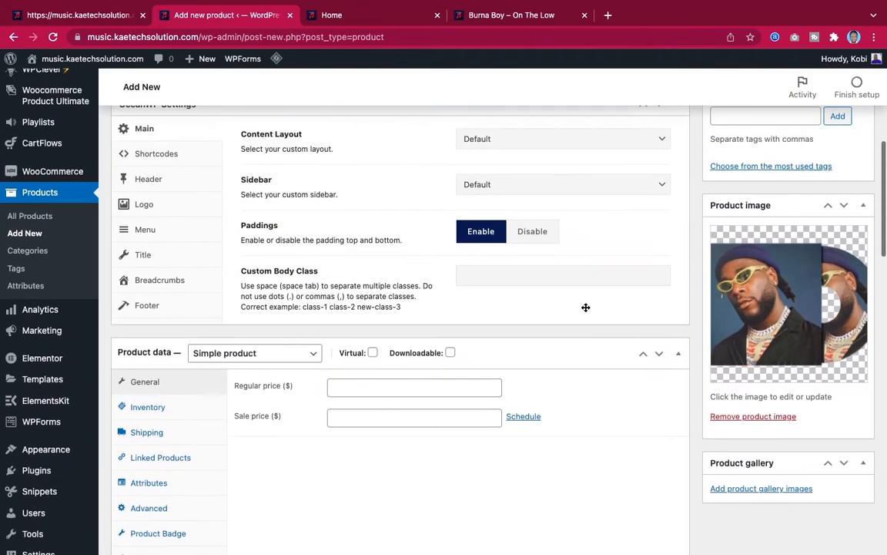
scroll(585, 306, down, 5)
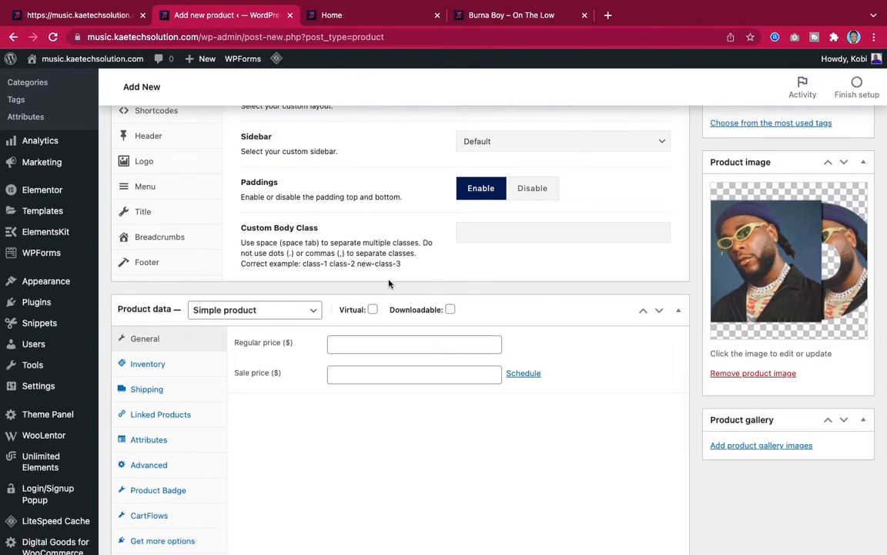
click(451, 310)
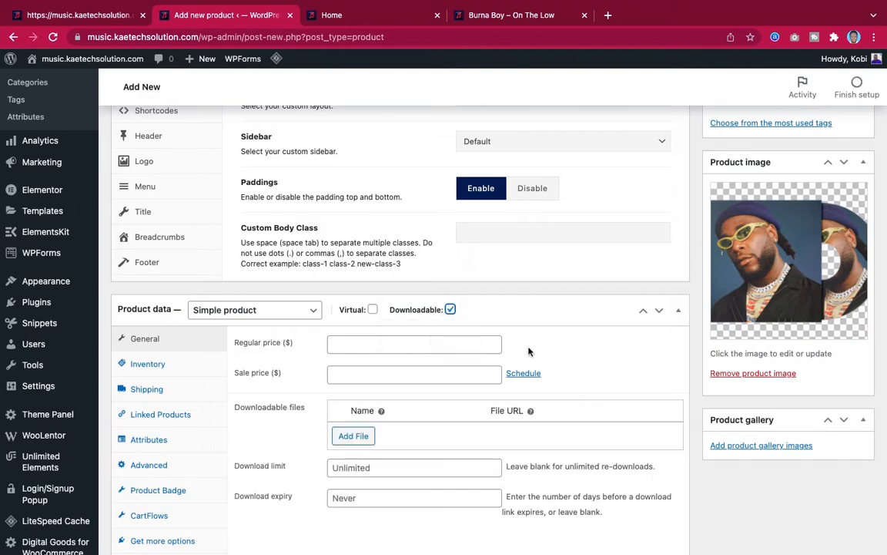
scroll(451, 308, down, 2)
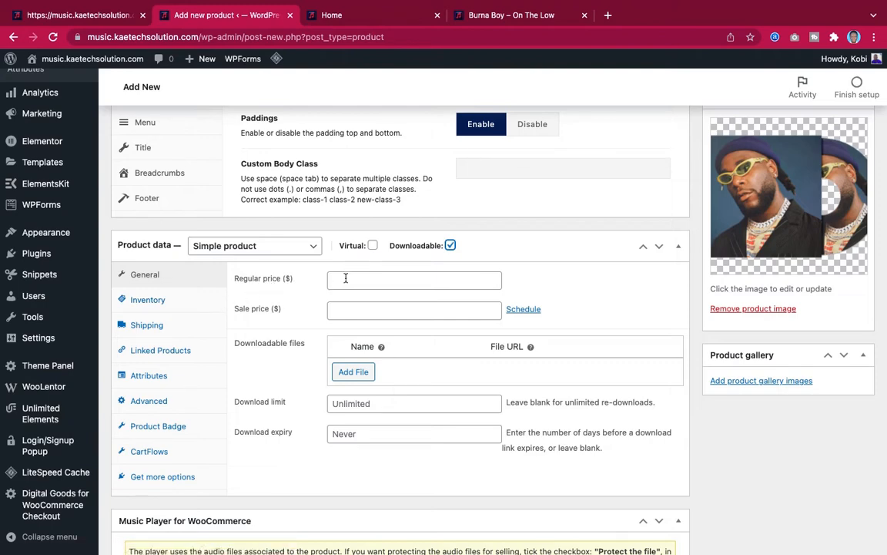
Check the song's price on the demo's "Burna Boy – On The Low" page and set the product's regular price to 10.
click(510, 15)
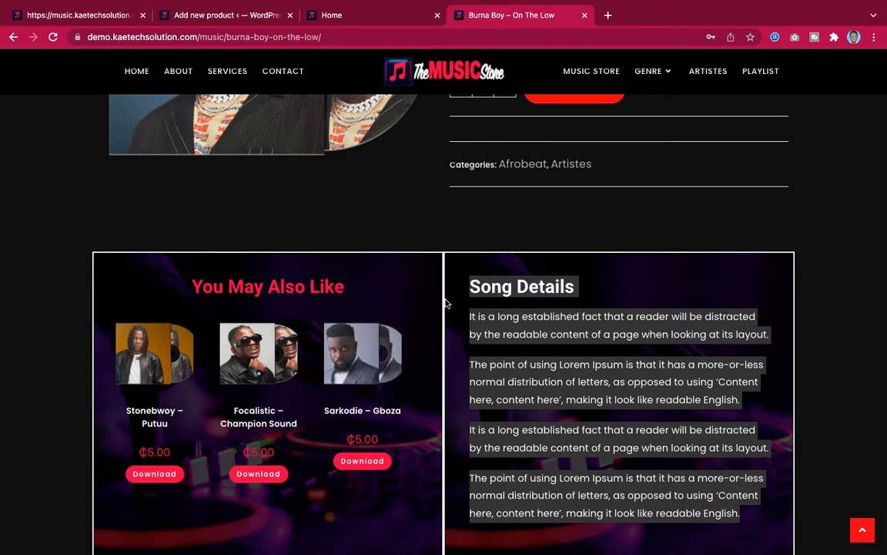
scroll(499, 244, up, 3)
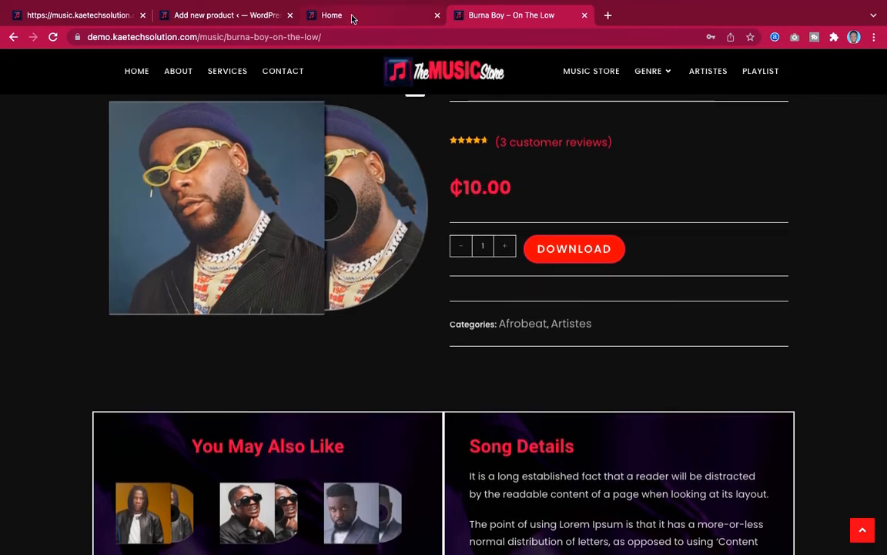
click(220, 16)
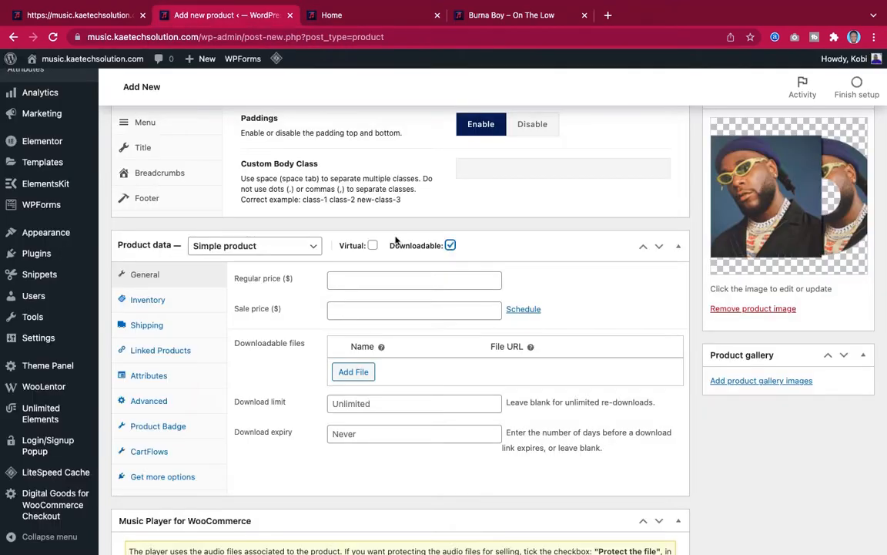
click(367, 283)
text(10)
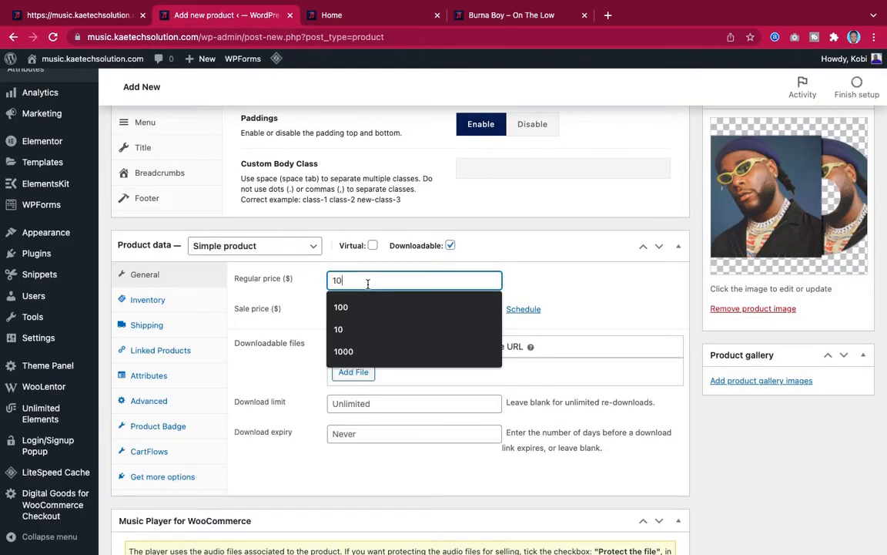
click(614, 276)
Add a downloadable file entry to the product and look through the media library for an audio file.
scroll(586, 318, down, 3)
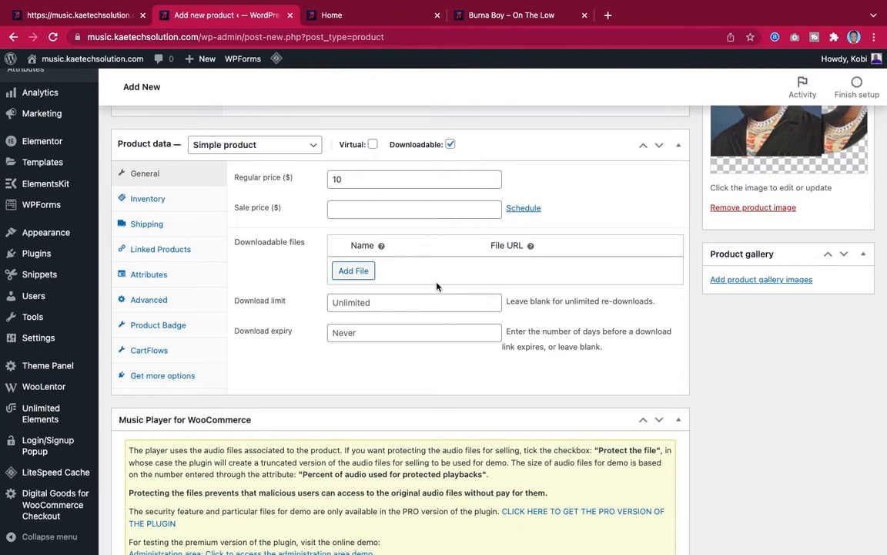
scroll(437, 287, down, 2)
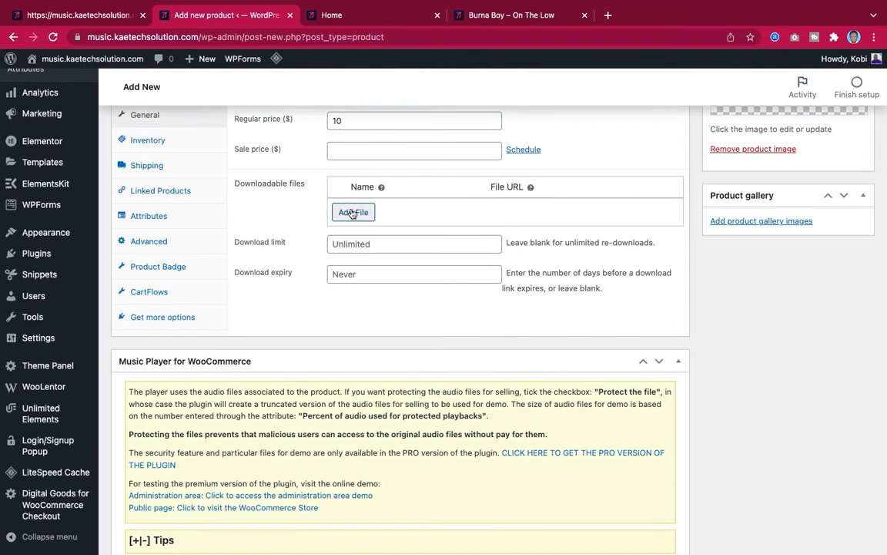
click(353, 212)
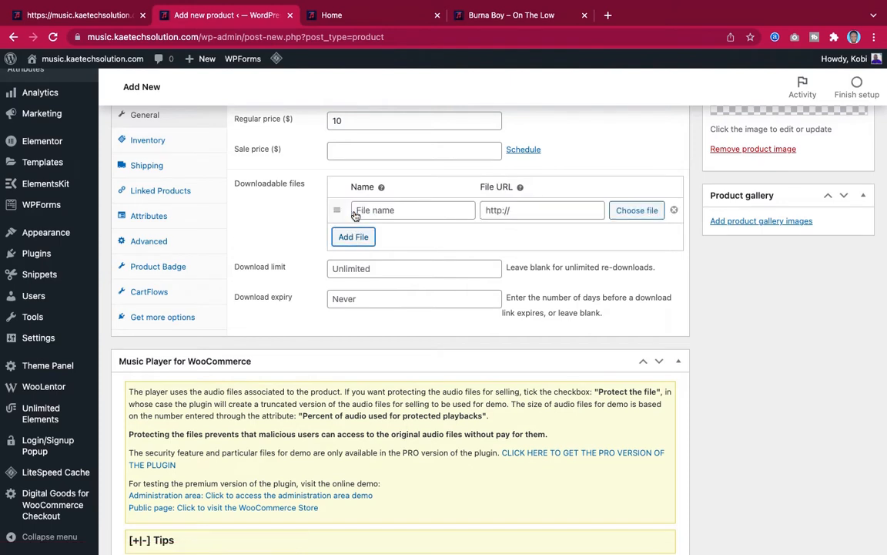
click(635, 210)
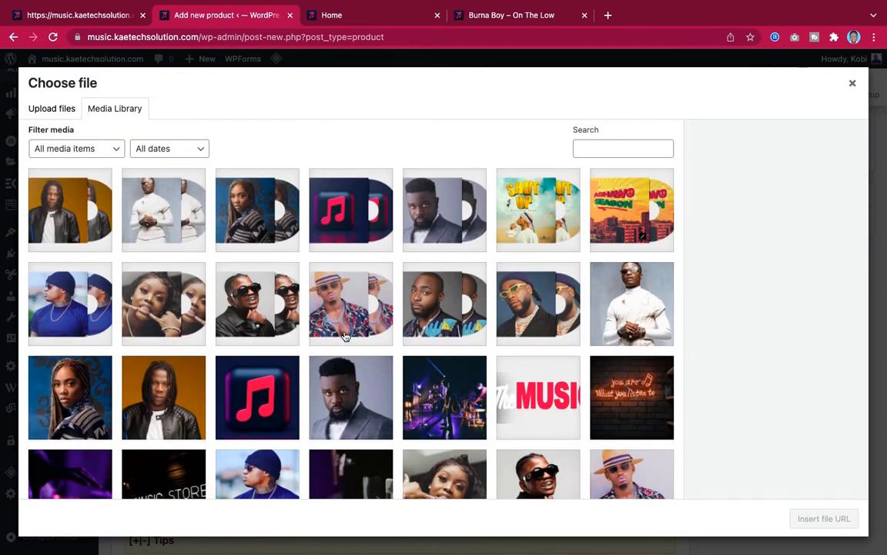
scroll(347, 336, down, 3)
scroll(345, 337, up, 3)
scroll(345, 337, up, 1)
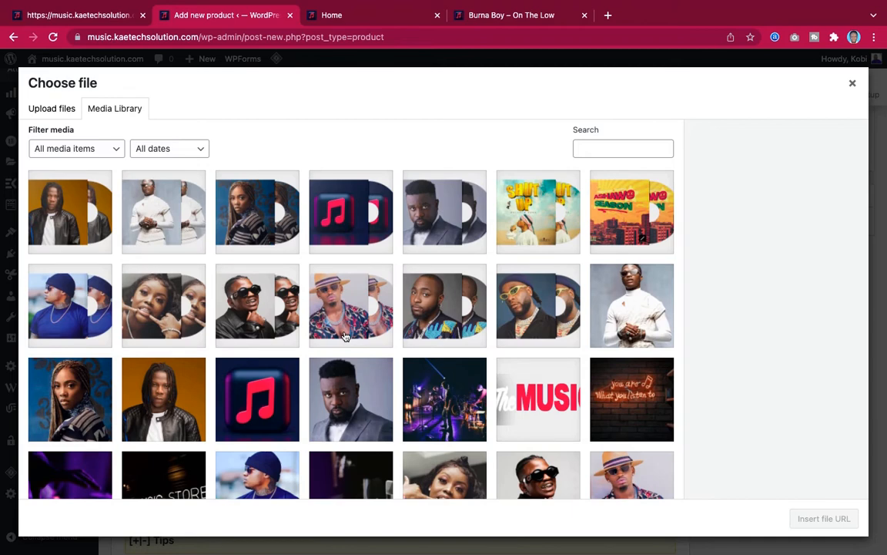
scroll(384, 345, down, 3)
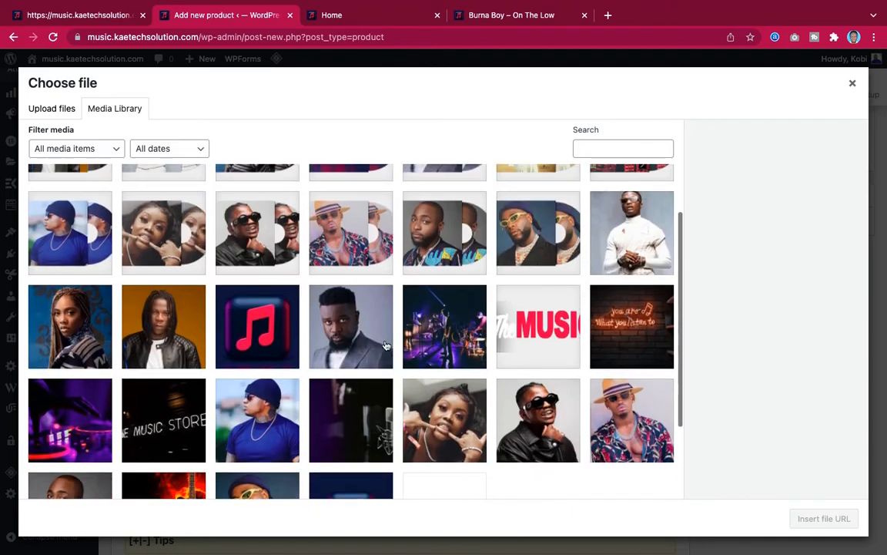
scroll(386, 345, up, 2)
Upload the three MP3 files (4 You, Flowers and Home) from the desktop's music store folder "Music Youtube no copyright music".
click(69, 109)
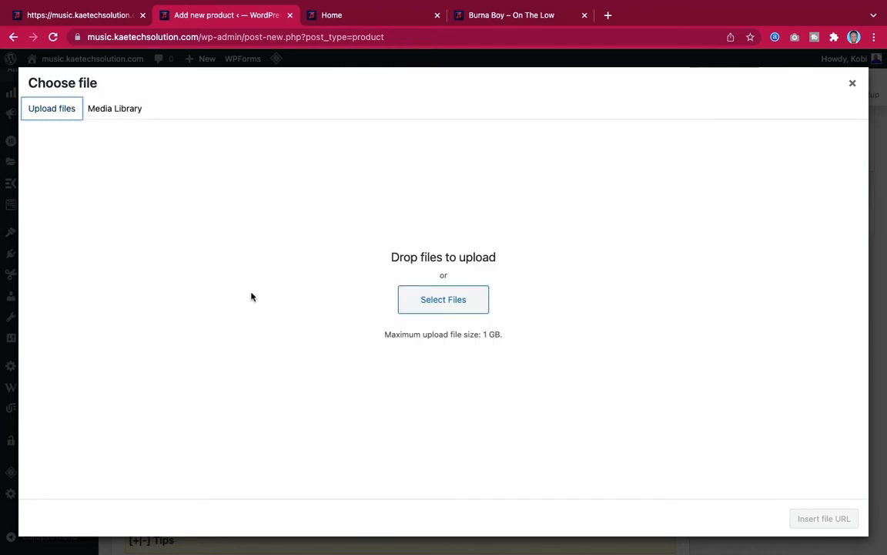
click(456, 305)
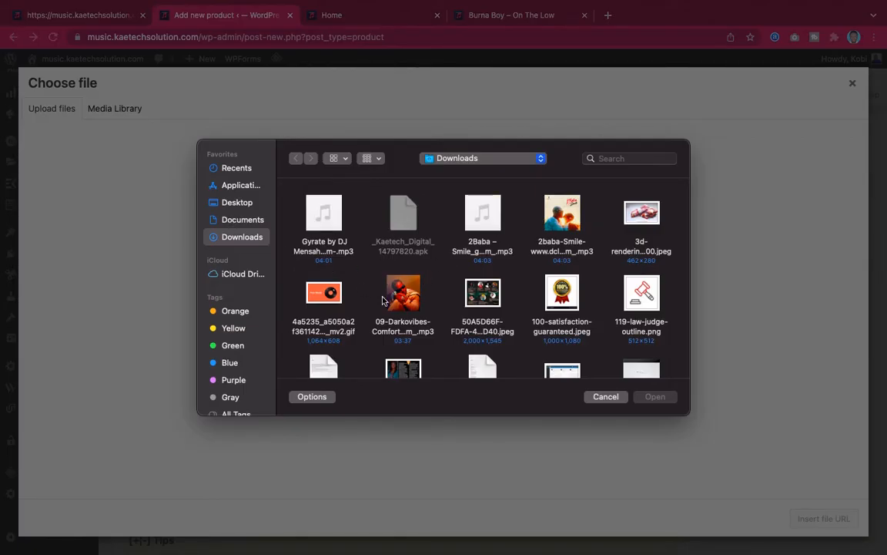
click(232, 203)
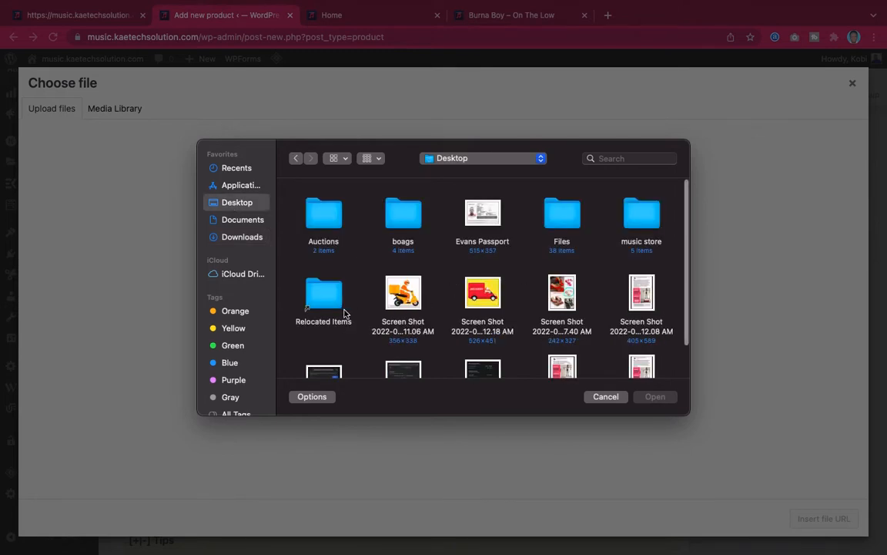
double_click(643, 218)
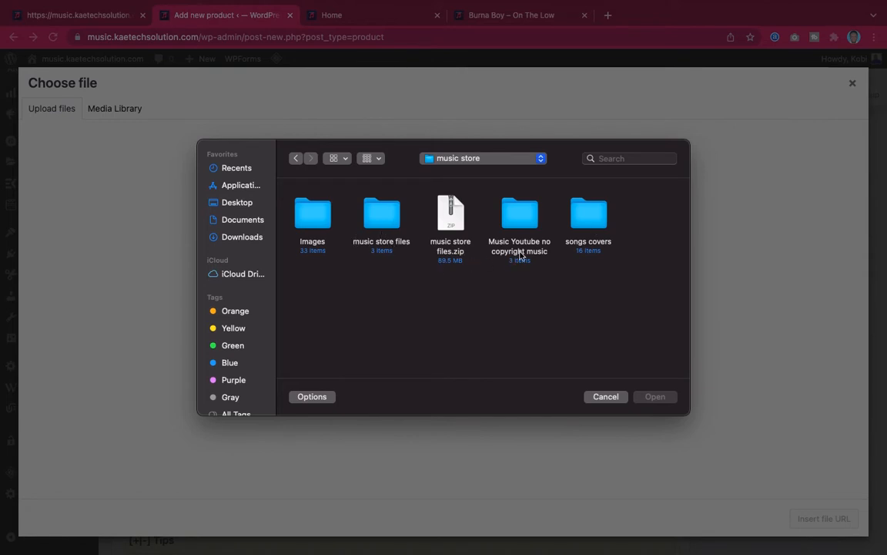
click(524, 216)
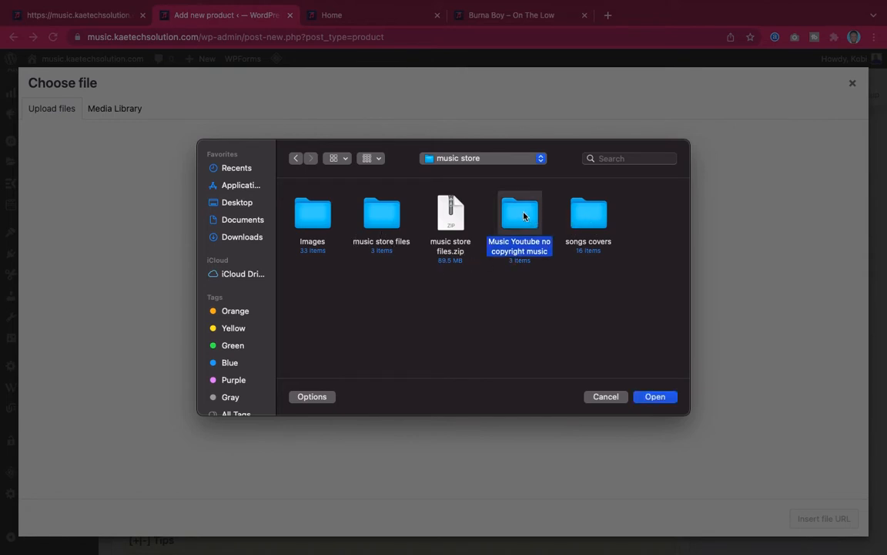
double_click(524, 217)
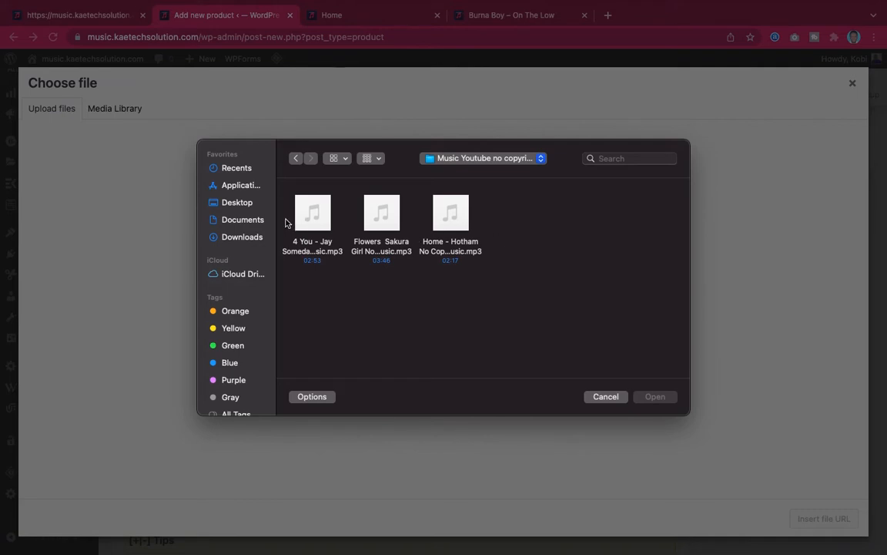
drag(286, 223, 491, 220)
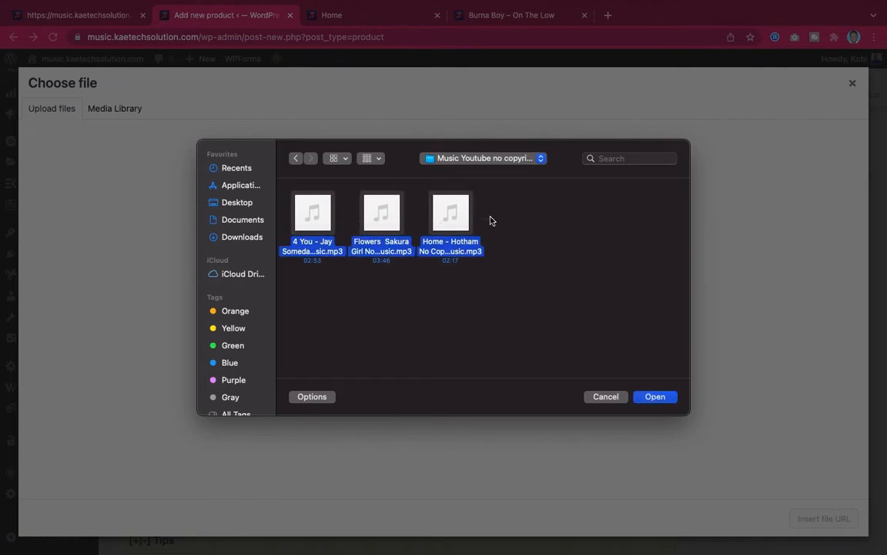
click(656, 397)
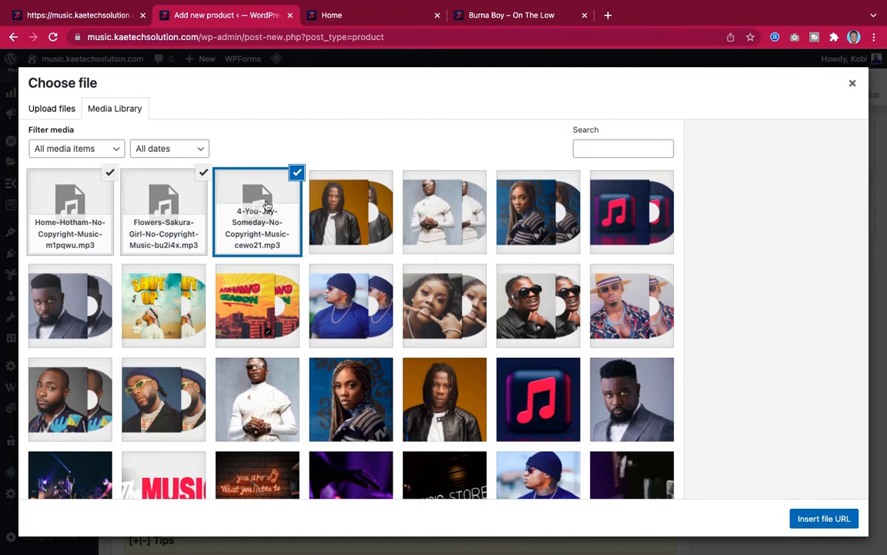
Keep only 4-You-Jay-Someday-No-Copyright-Music-cewo21.mp3 selected and insert its URL as the downloadable file.
click(203, 173)
click(113, 176)
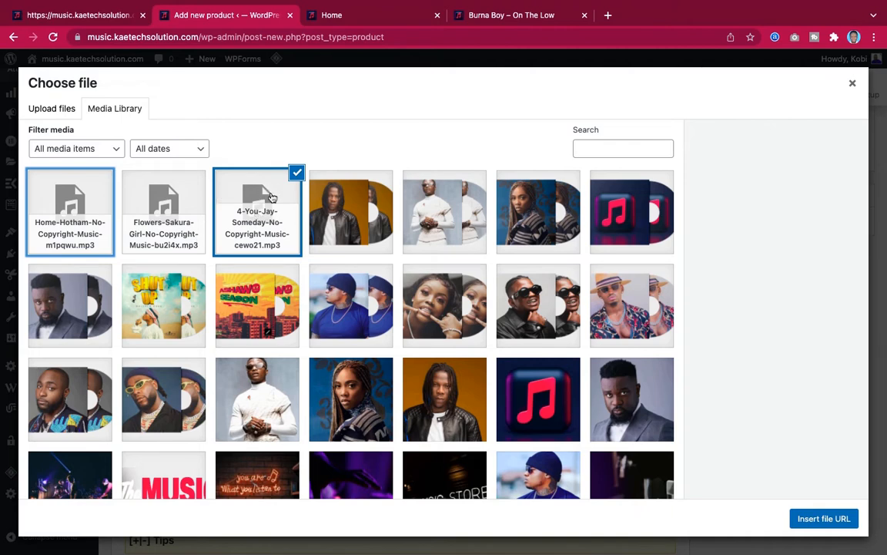
click(824, 518)
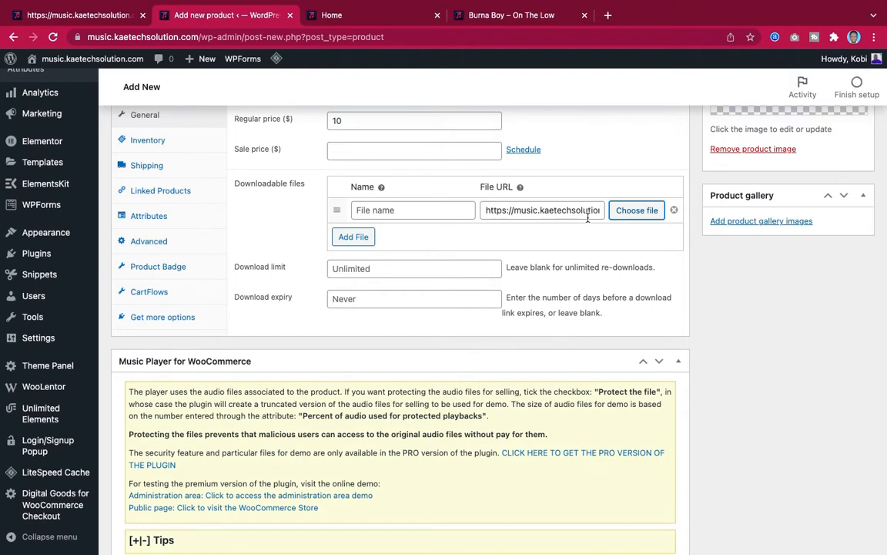
Name the downloadable file "Burna Boy - On The Low".
click(355, 210)
click(396, 211)
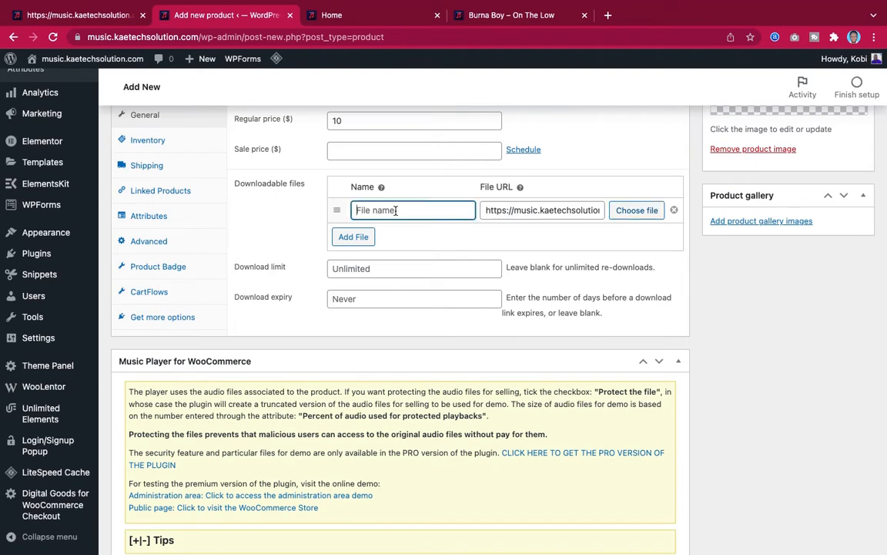
text(Burna )
text(Boy -)
text( On Th)
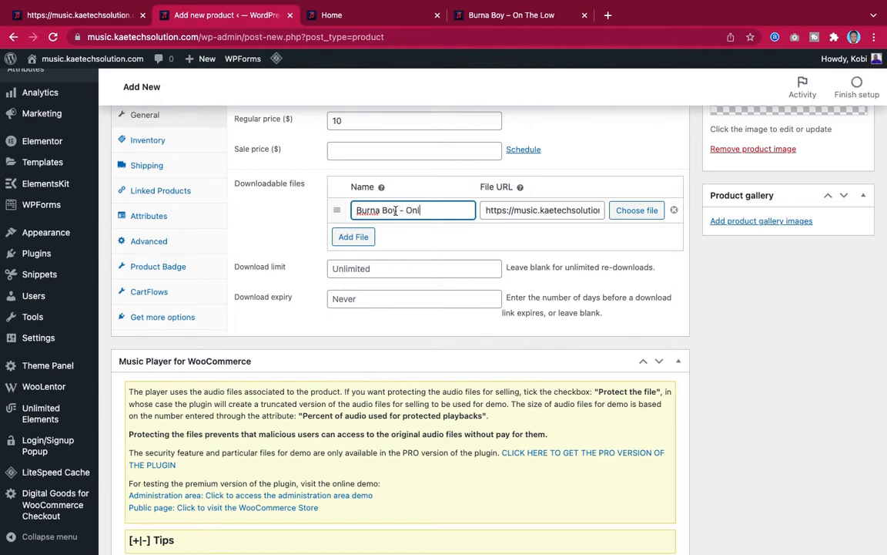
text(e Low)
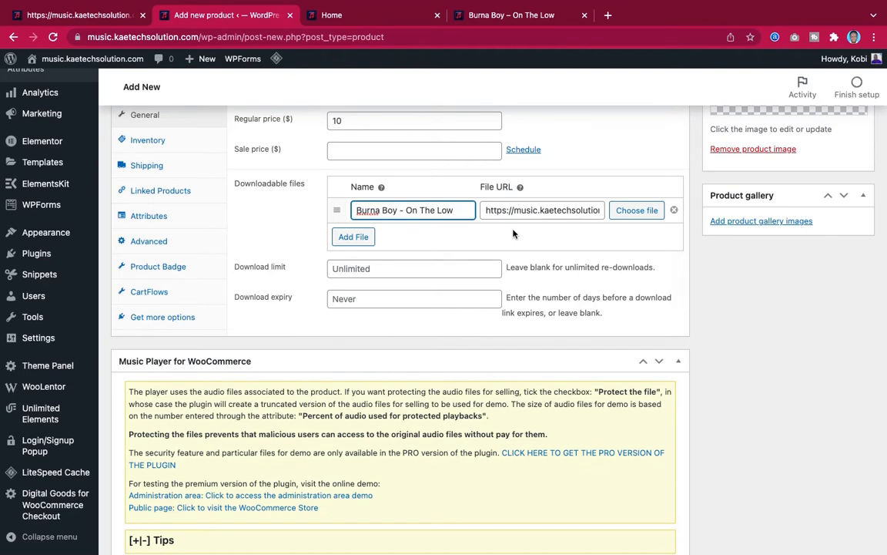
Add two more empty downloadable file entries and remove both of them.
click(355, 240)
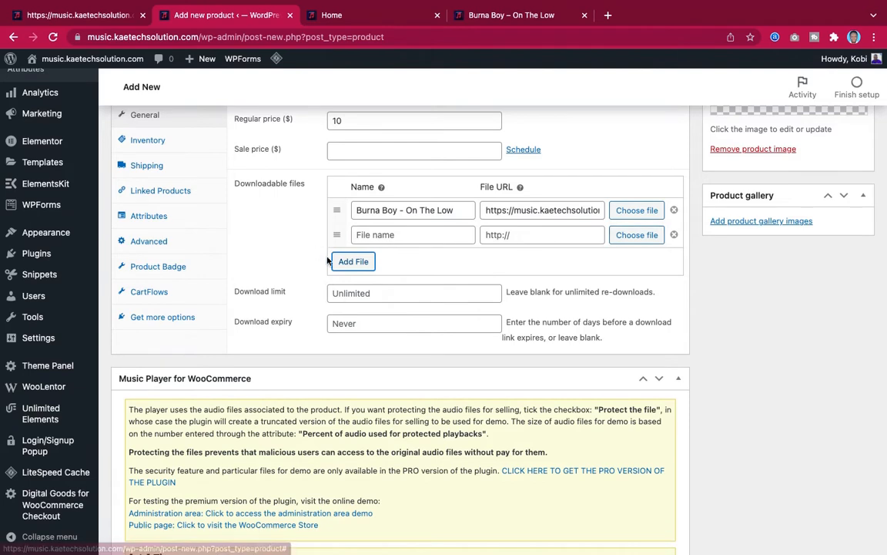
click(354, 261)
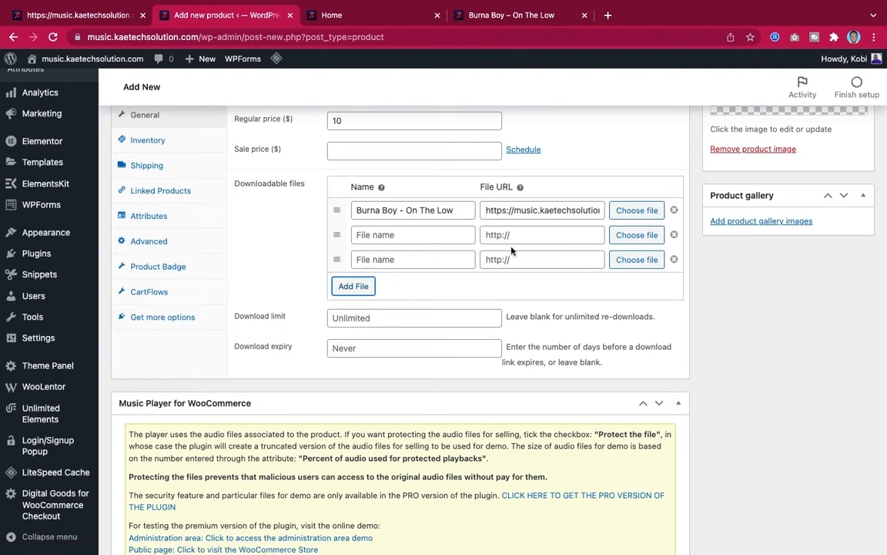
click(673, 259)
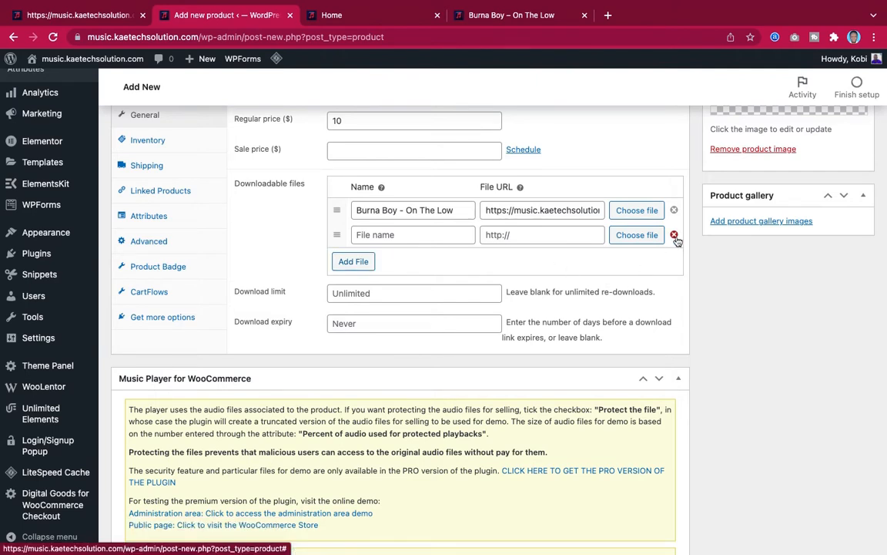
click(673, 234)
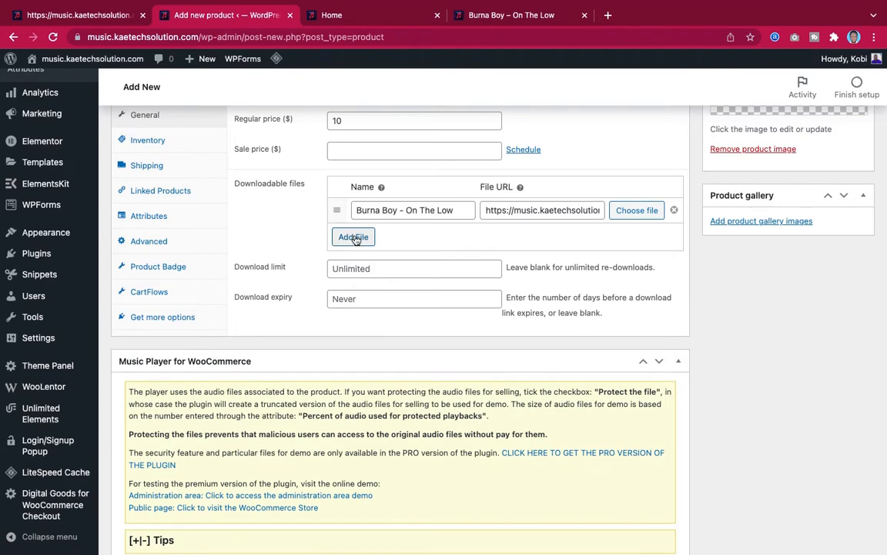
Review the product's download limit and expiry options and the Music Player for WooCommerce settings.
scroll(597, 256, down, 1)
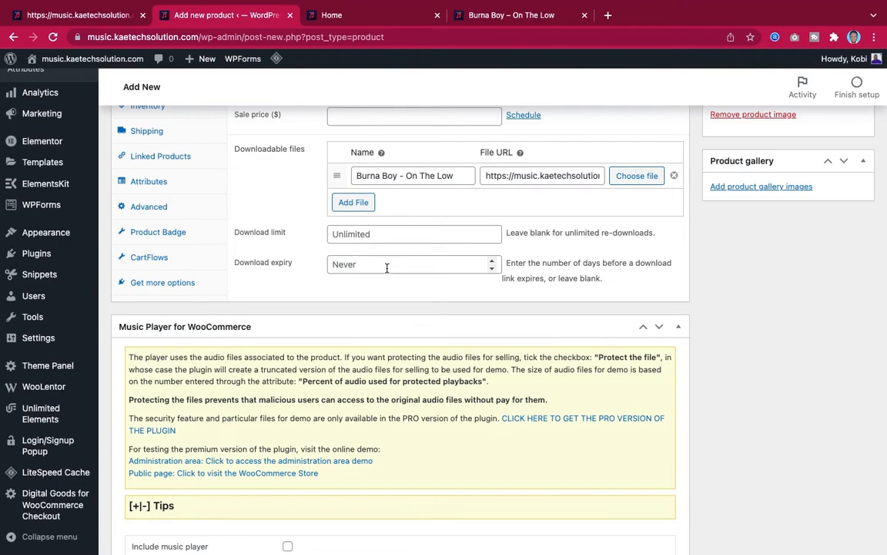
scroll(542, 323, up, 5)
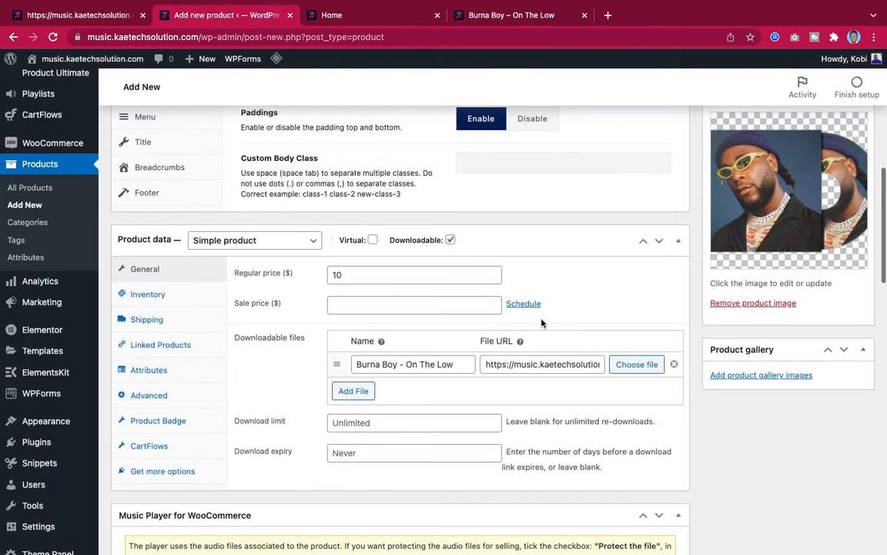
scroll(542, 323, down, 10)
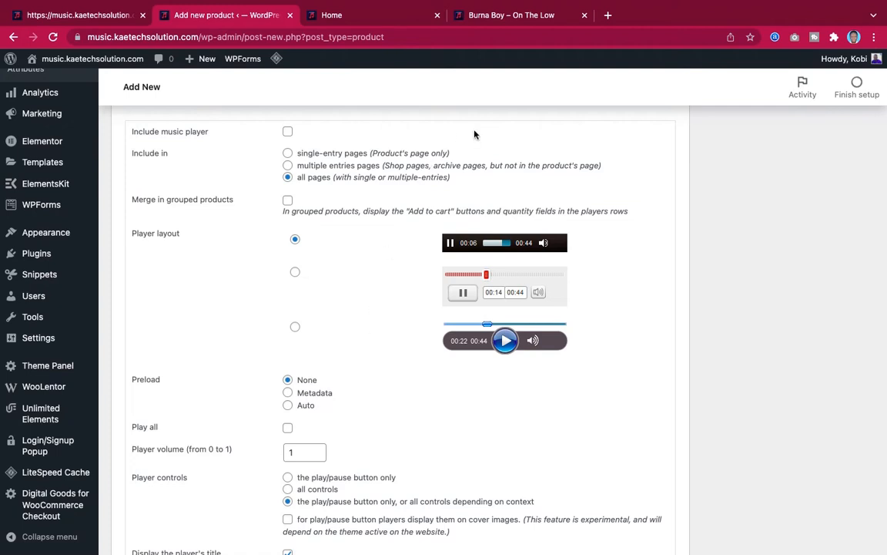
Examine the demo store's "Burna Boy – On The Low" product page, from the price and download area to the customer reviews.
click(509, 16)
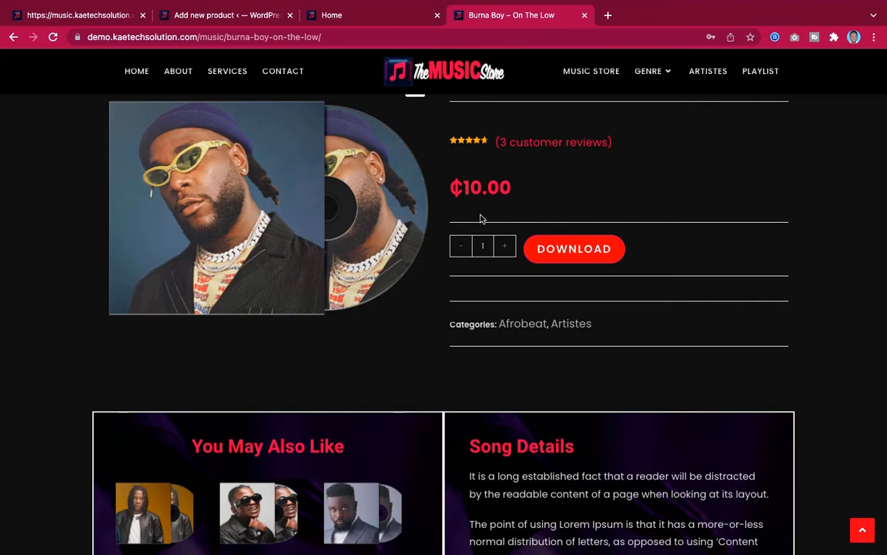
scroll(479, 218, up, 3)
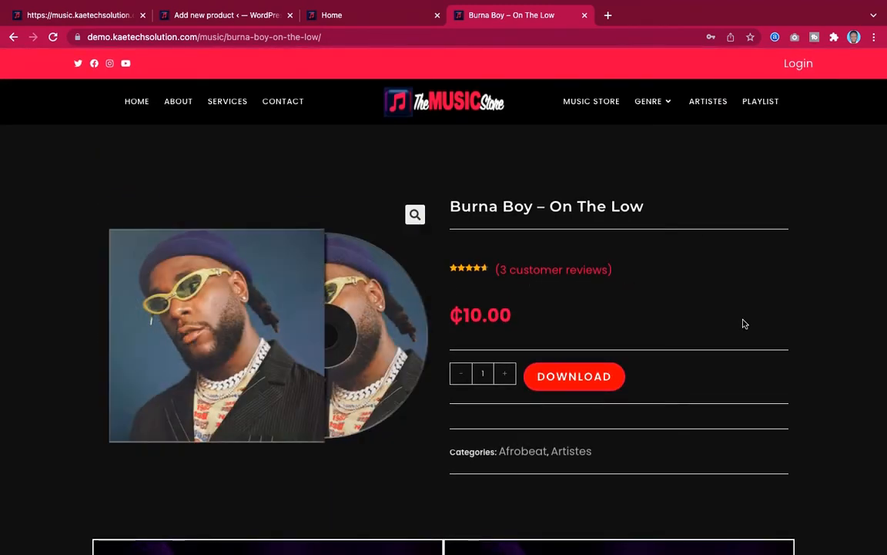
scroll(840, 379, down, 6)
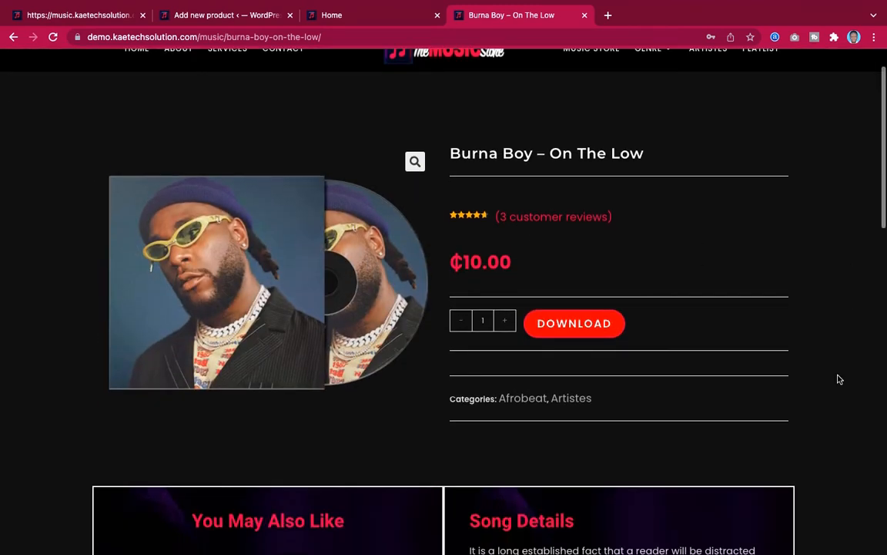
scroll(840, 379, down, 4)
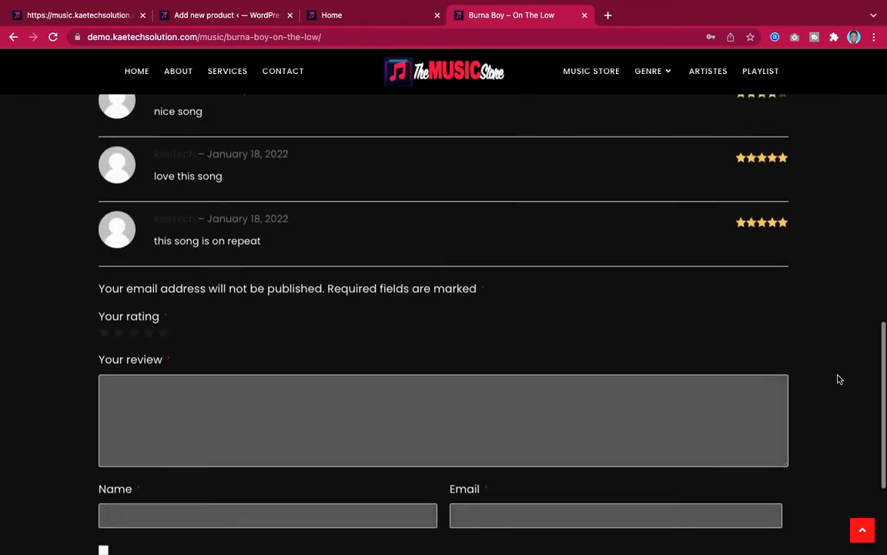
scroll(840, 379, up, 2)
scroll(840, 379, up, 8)
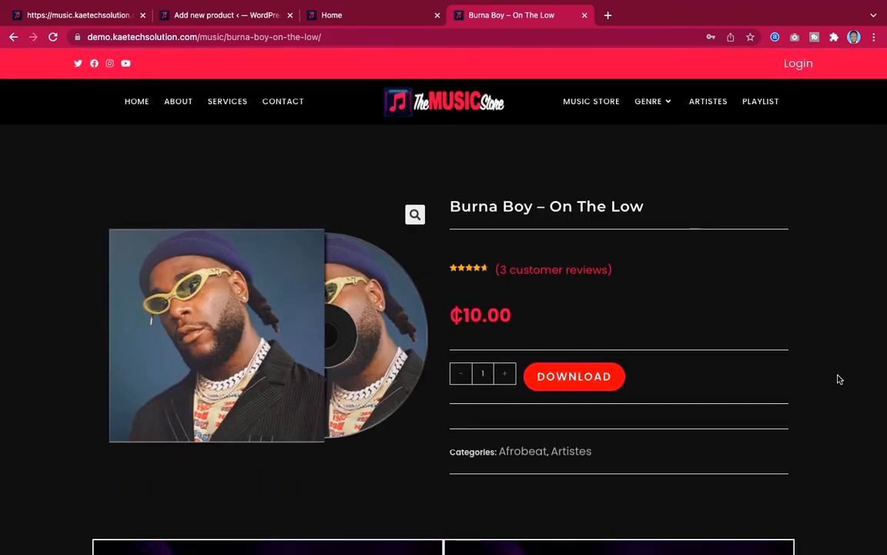
scroll(840, 379, down, 2)
scroll(840, 379, up, 2)
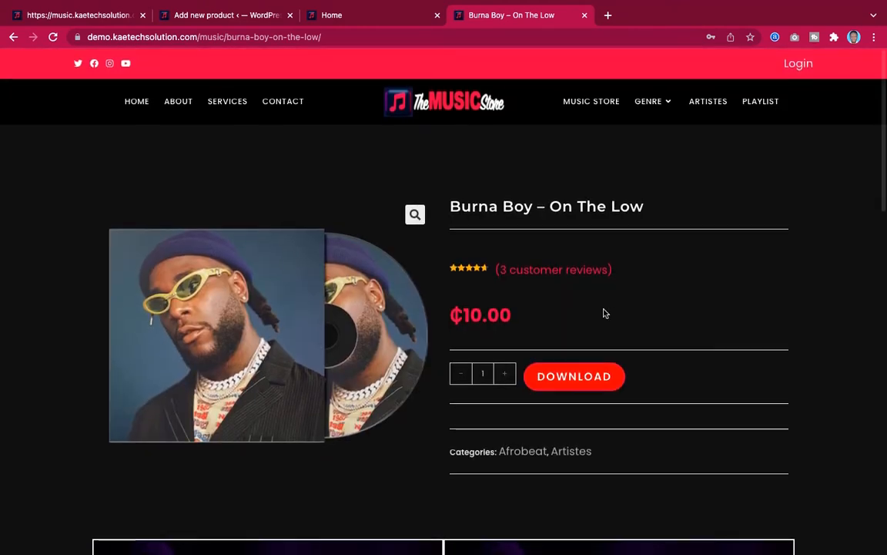
Open the demo site's Music Store page and check how players and song details appear in the product listing.
click(600, 109)
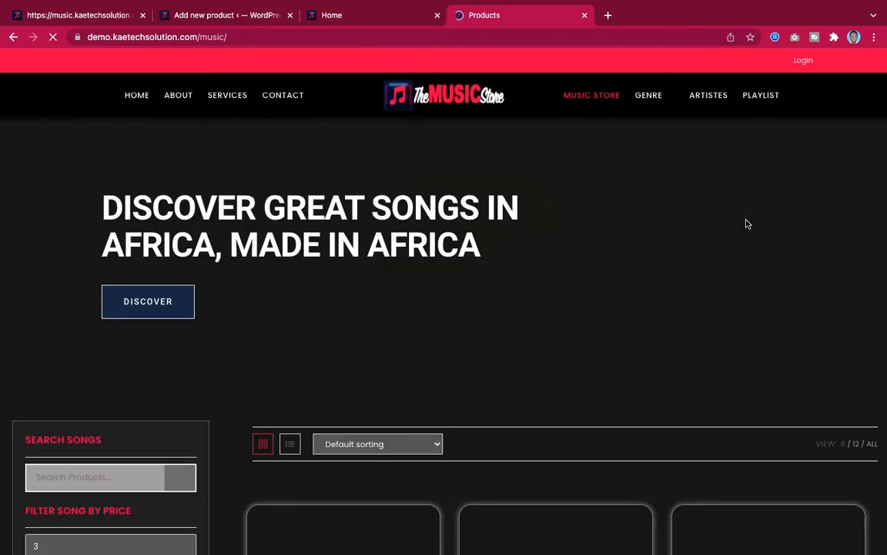
scroll(746, 223, down, 5)
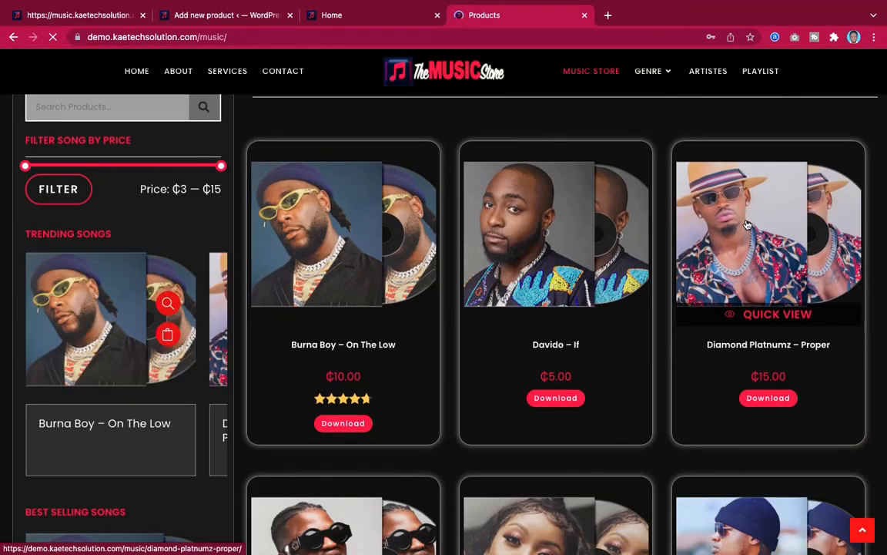
scroll(746, 223, down, 5)
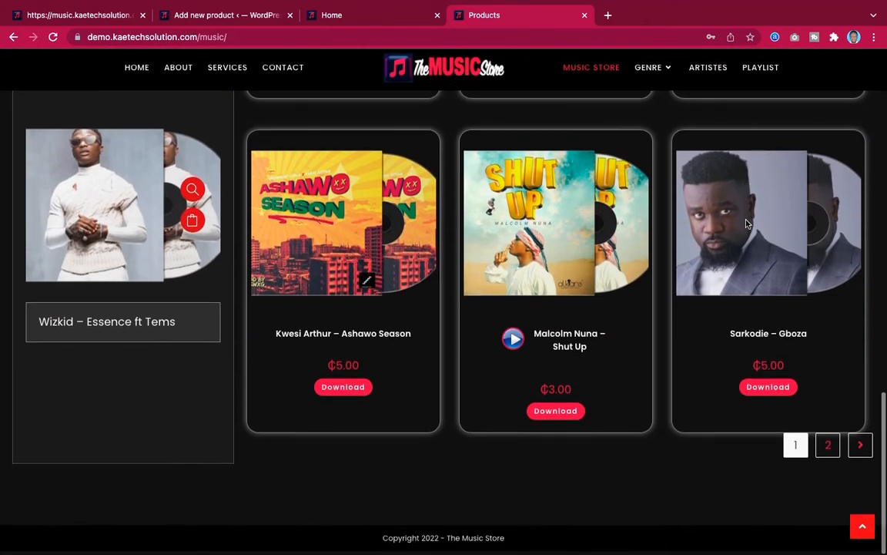
scroll(745, 223, up, 3)
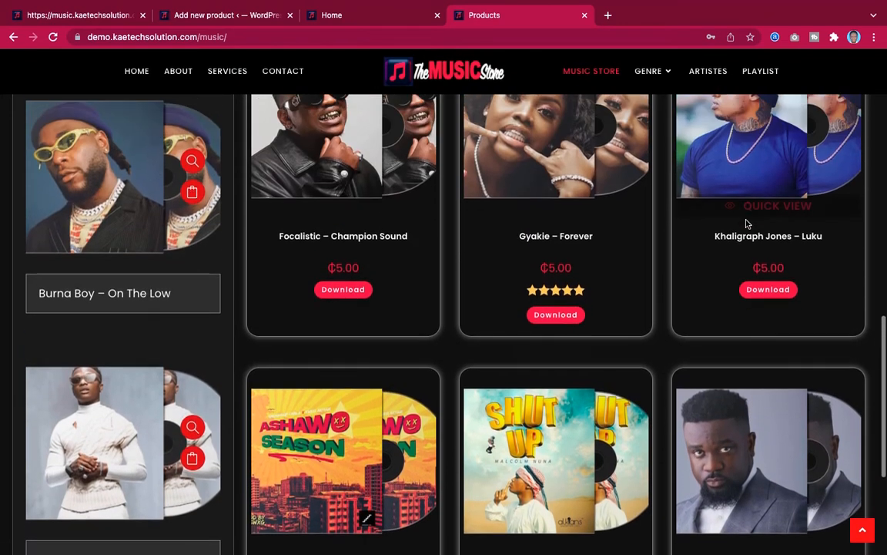
scroll(745, 224, up, 7)
scroll(528, 215, down, 2)
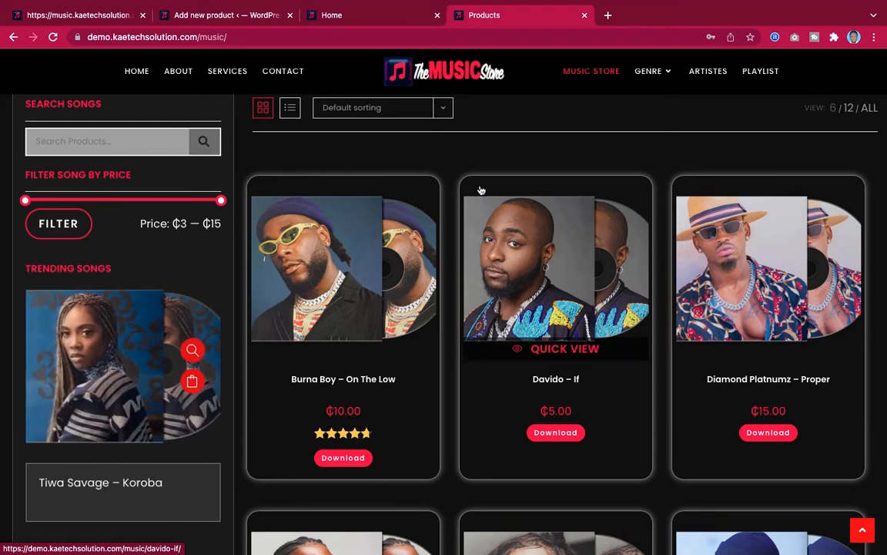
Return to the new product form and enable "Include music player" for the song.
click(237, 19)
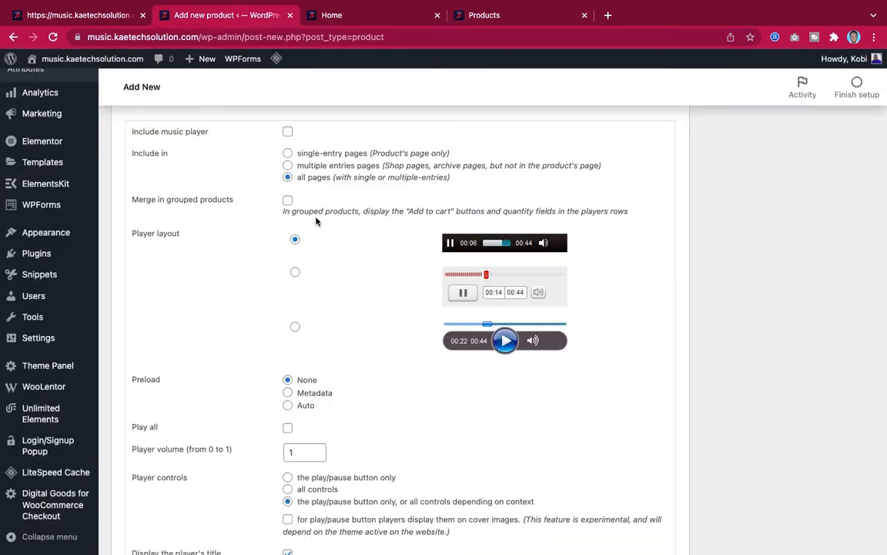
scroll(316, 221, up, 2)
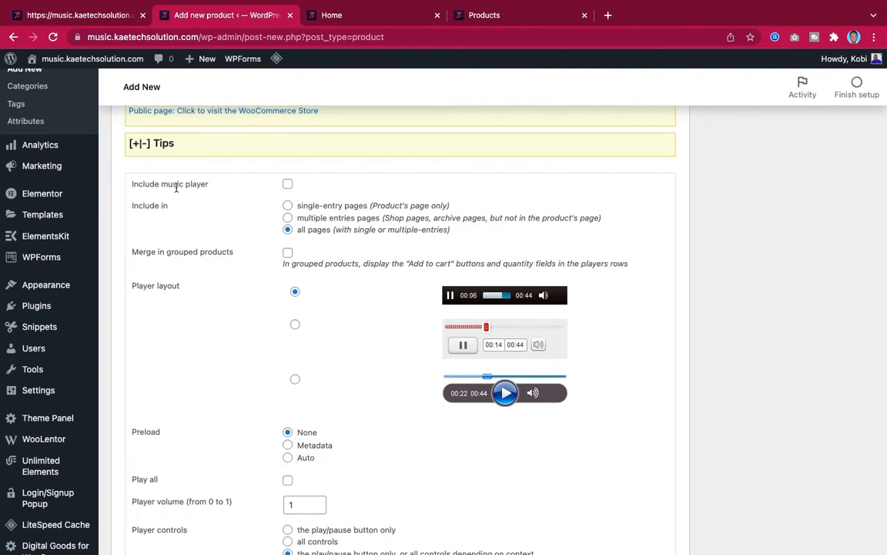
click(287, 184)
Compare the form's product categories with the Genre menu on the demo store.
scroll(353, 238, up, 15)
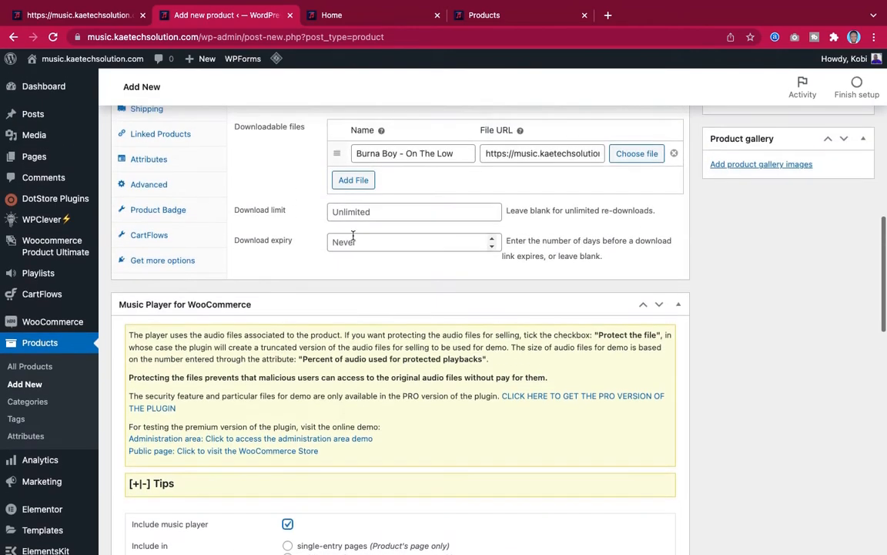
scroll(353, 239, up, 5)
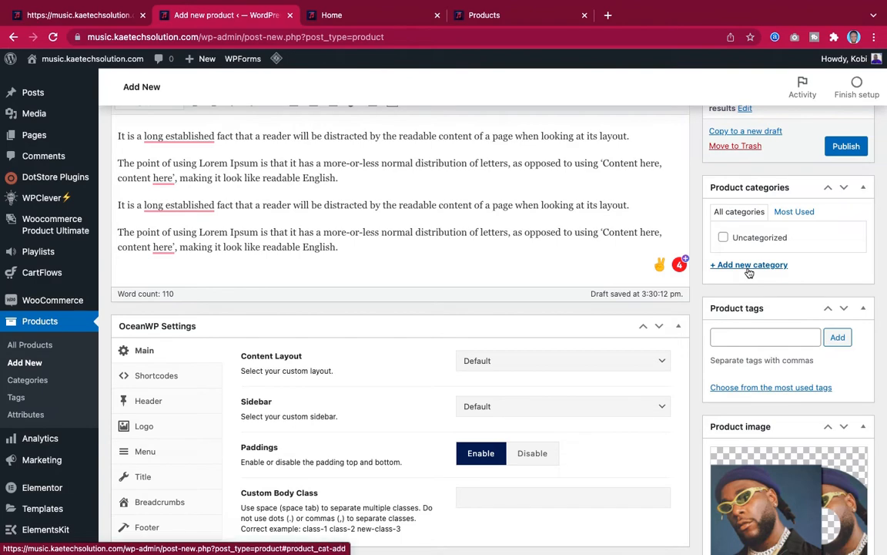
scroll(749, 271, down, 3)
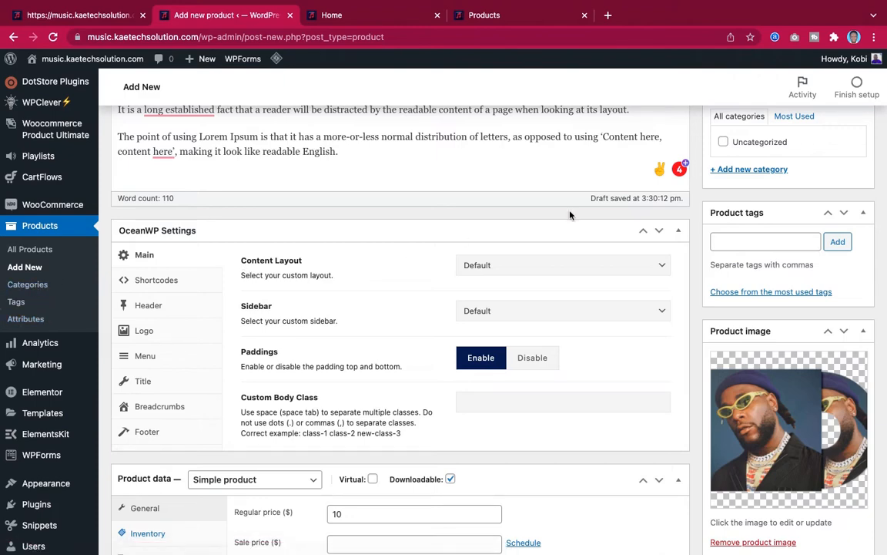
scroll(540, 199, up, 2)
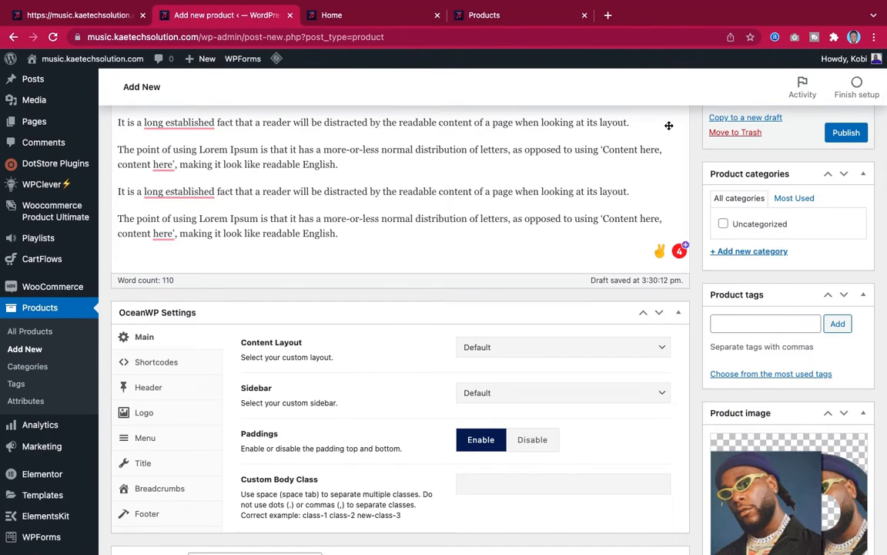
click(491, 16)
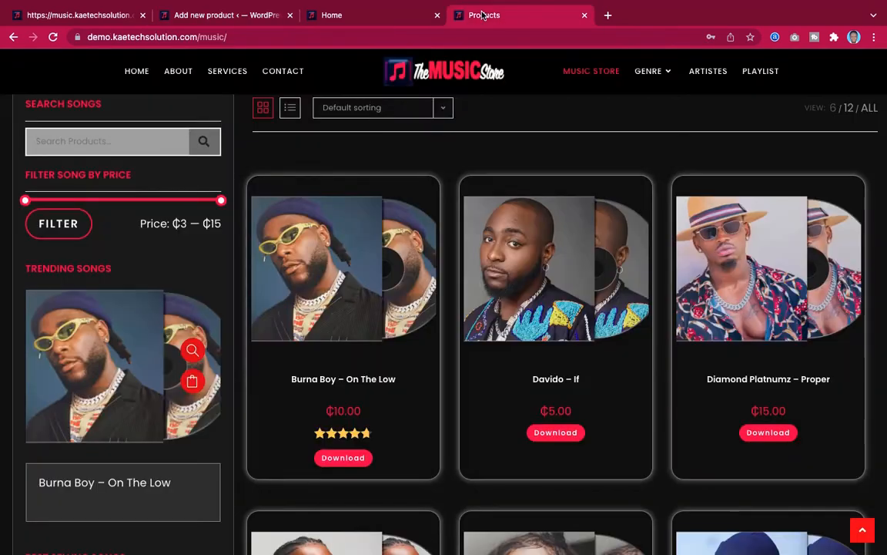
mouse_move(651, 77)
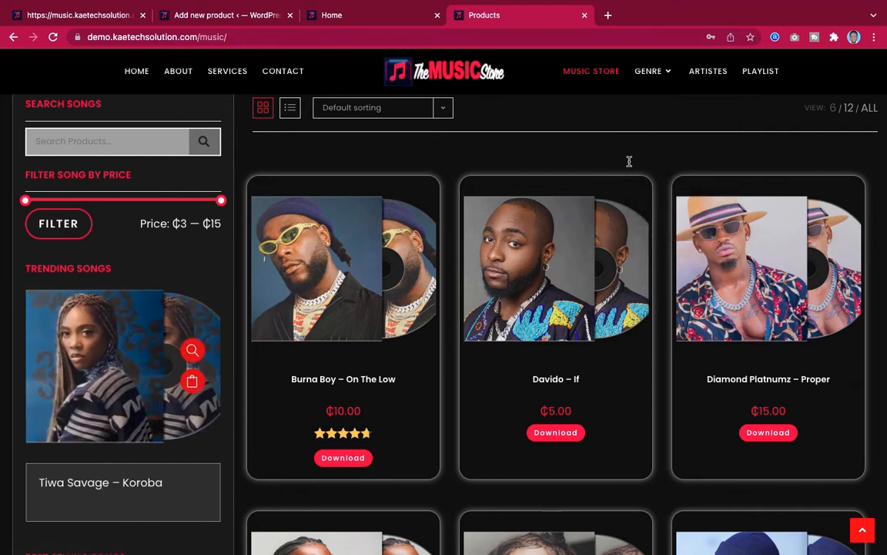
click(232, 17)
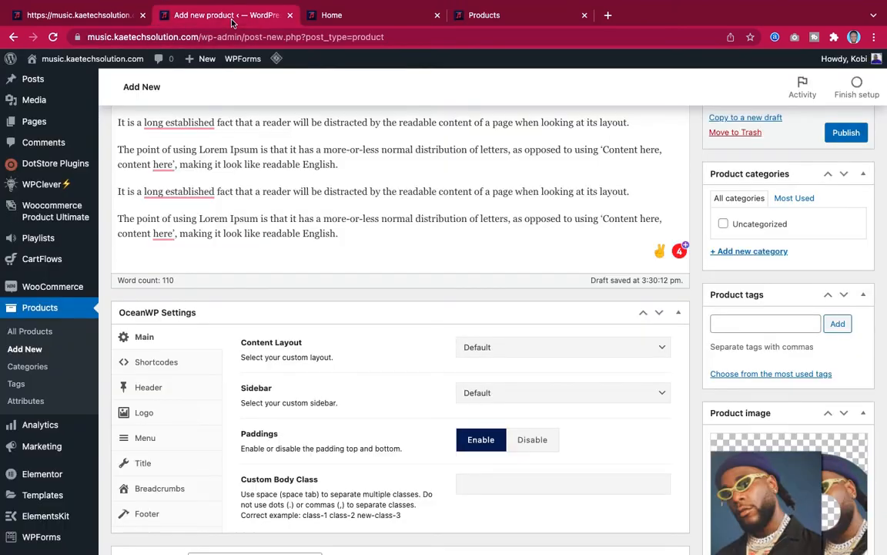
Create the product categories Afrobeats, Amapiano, Highlife, Hiplife, Hiphop and Other without a parent category.
click(741, 251)
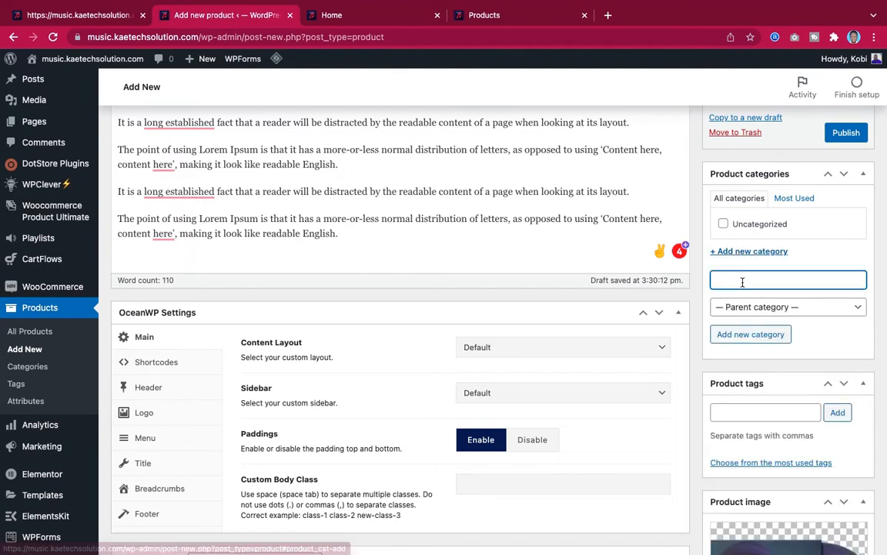
click(743, 282)
text(Am)
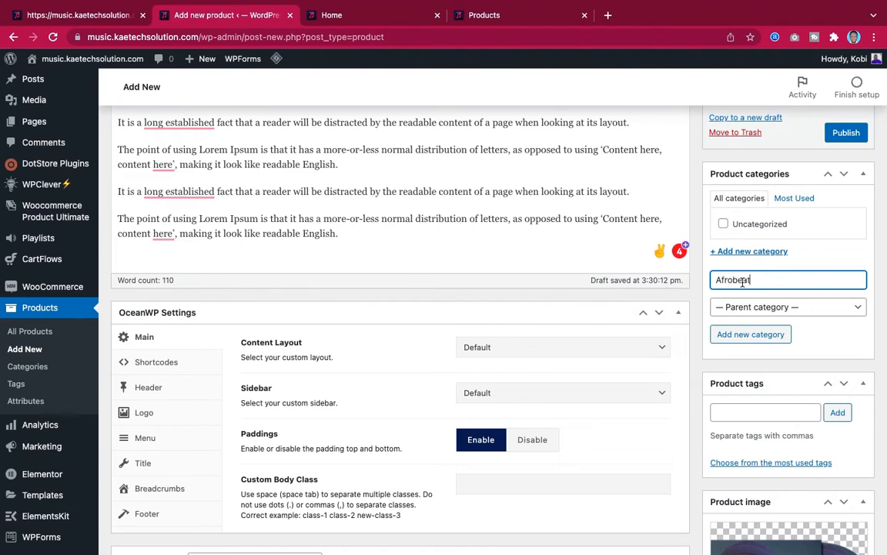
click(753, 336)
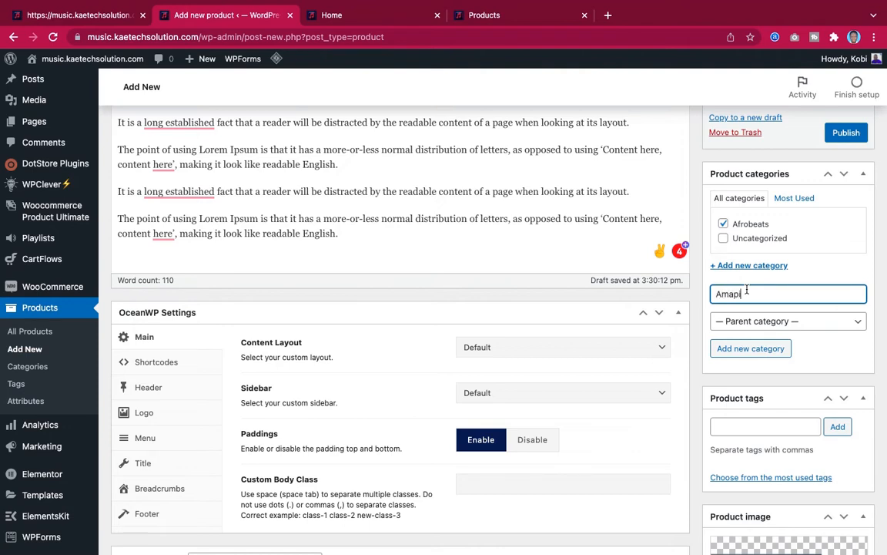
click(740, 350)
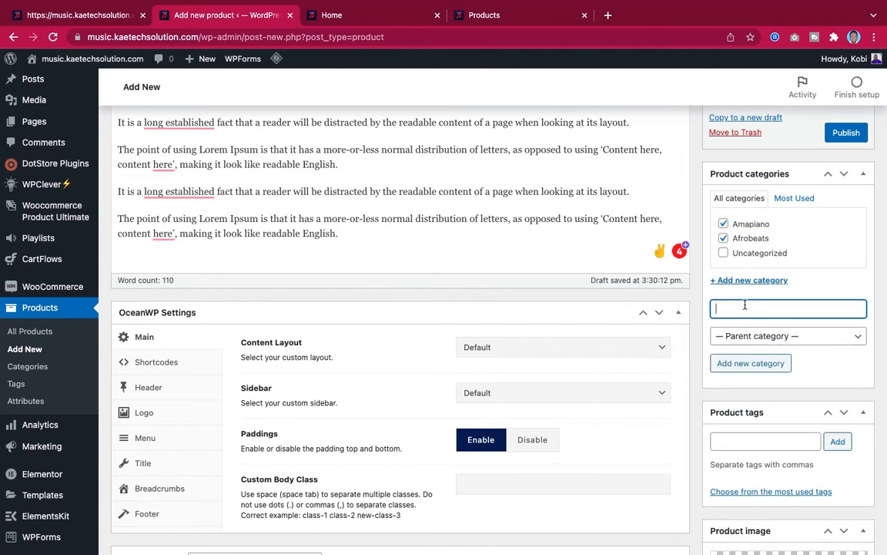
text(ghlife)
click(753, 364)
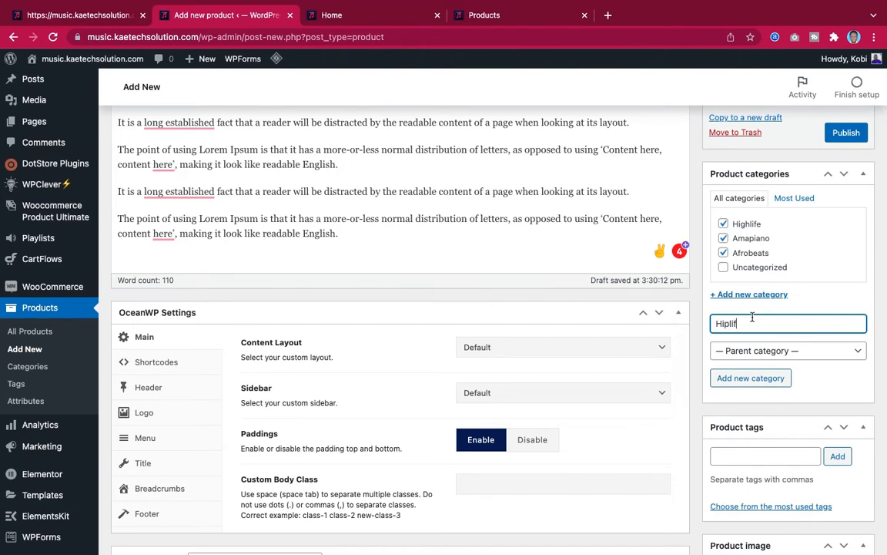
click(751, 378)
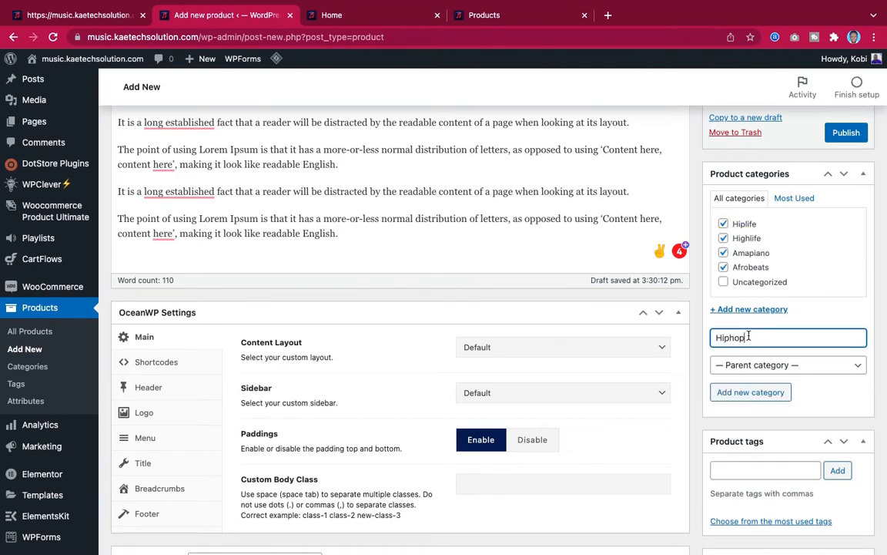
click(753, 397)
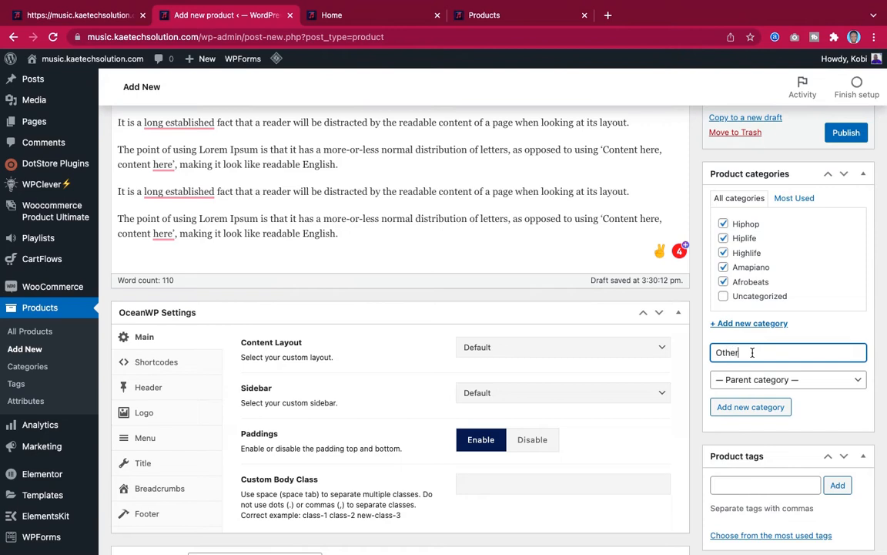
click(749, 408)
Deselect the Other, Hiphop, Hiplife, Highlife and Amapiano categories, keeping only Afrobeats assigned to the product.
scroll(485, 235, up, 5)
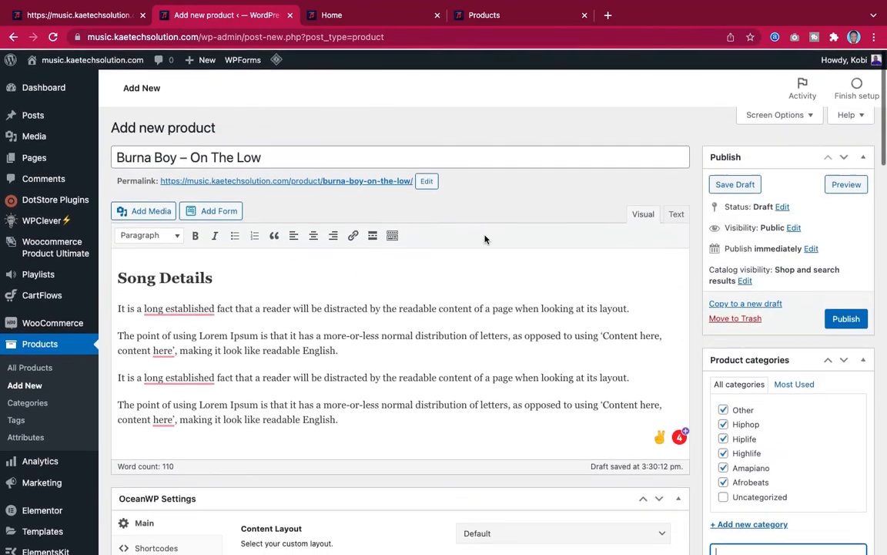
scroll(485, 235, down, 5)
scroll(485, 239, up, 1)
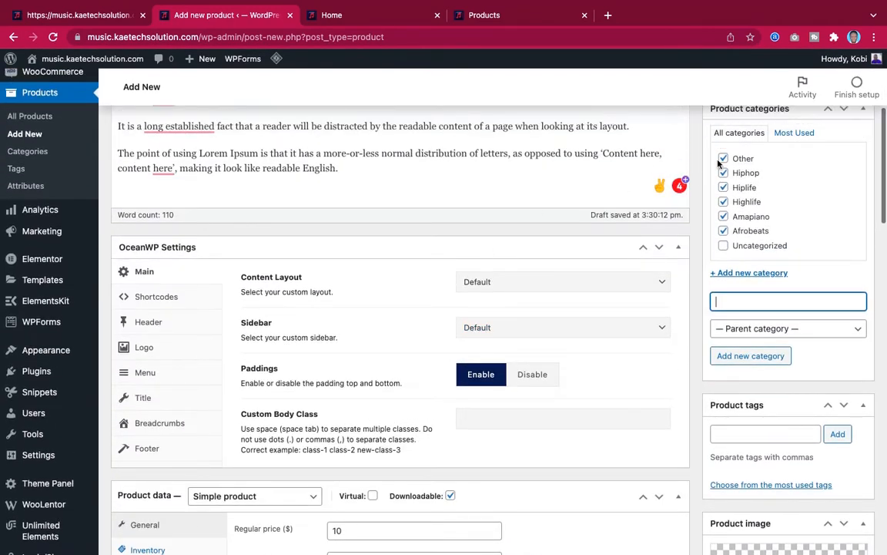
click(723, 158)
click(723, 173)
click(724, 188)
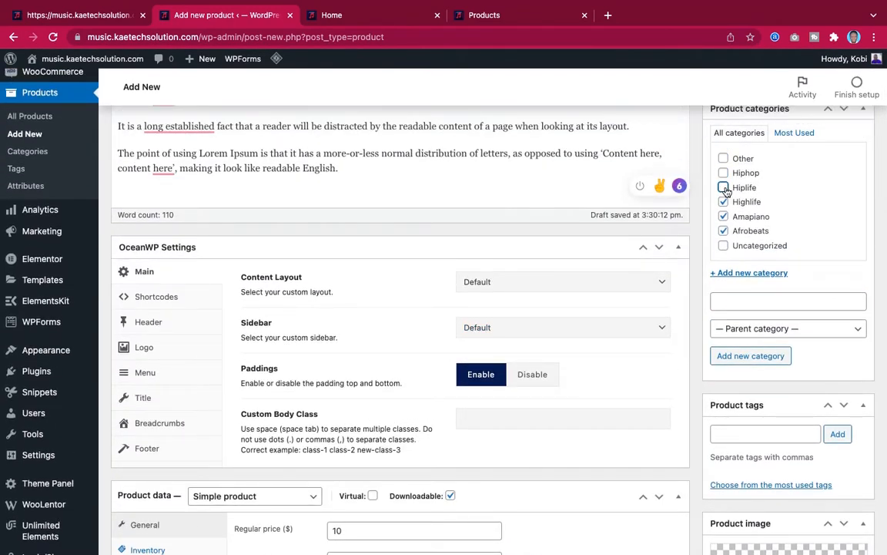
click(724, 202)
click(723, 217)
scroll(502, 275, down, 4)
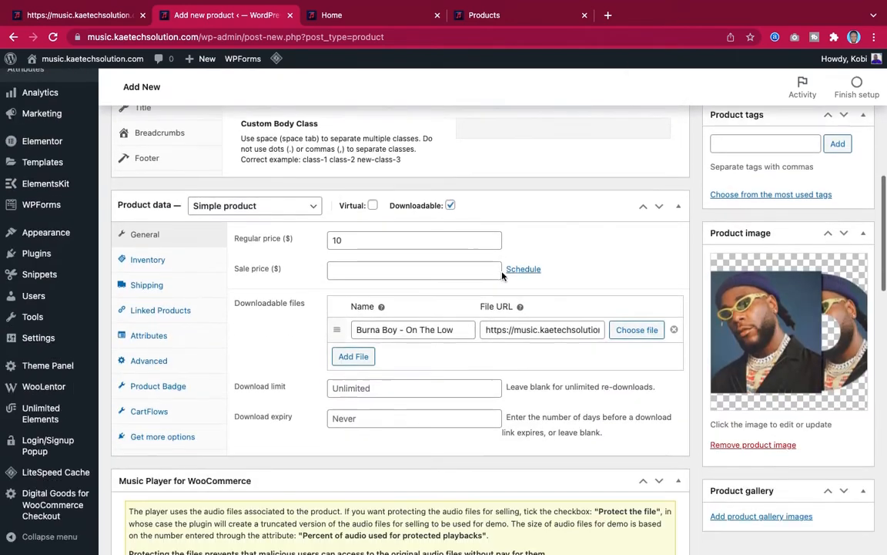
scroll(503, 275, down, 1)
scroll(502, 276, up, 1)
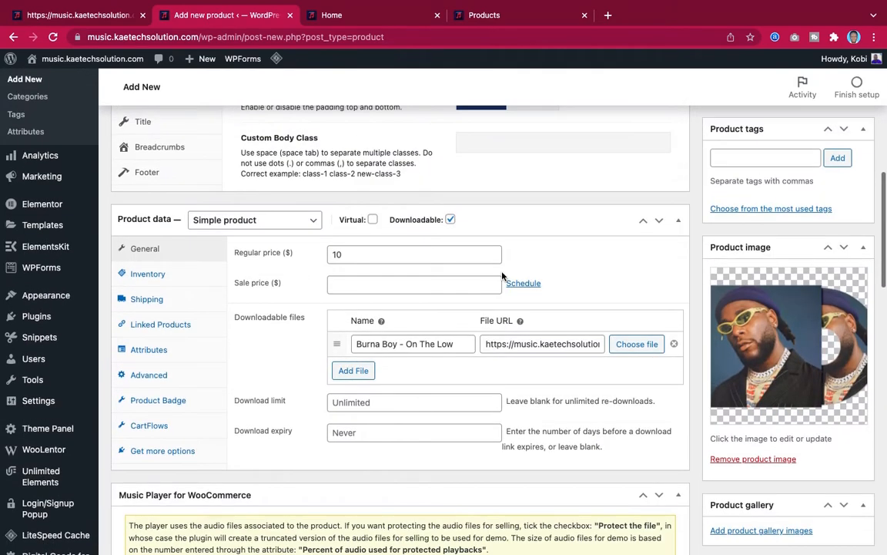
Open the demo store's "Burna Boy – On The Low" and "Davido – If" product pages in separate browser tabs.
scroll(502, 276, up, 1)
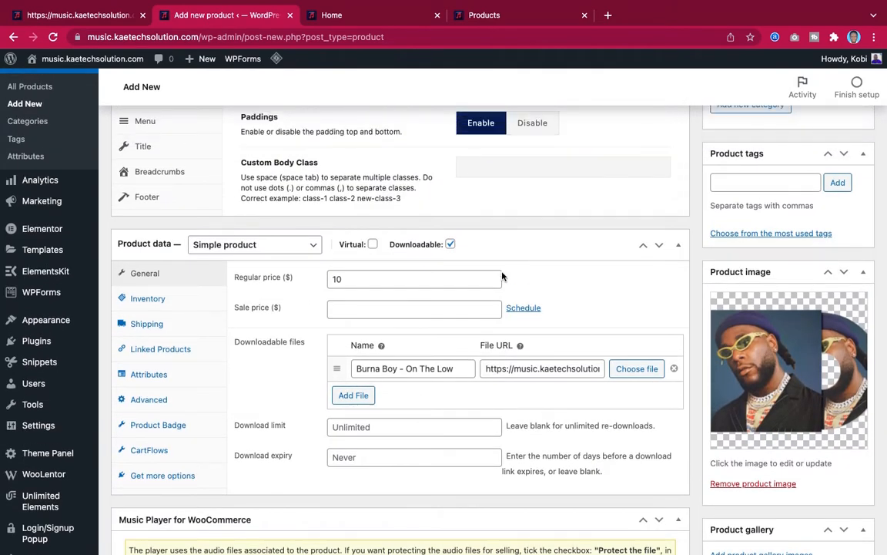
scroll(503, 276, up, 2)
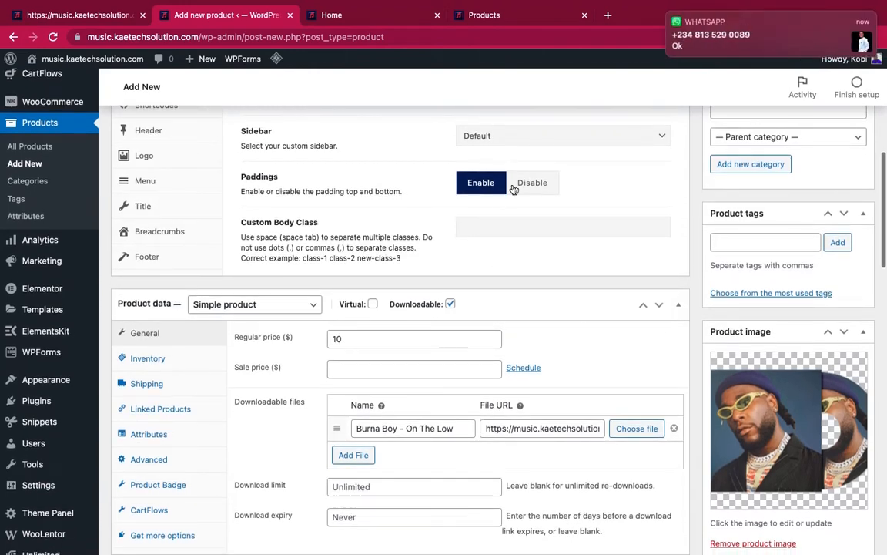
click(667, 14)
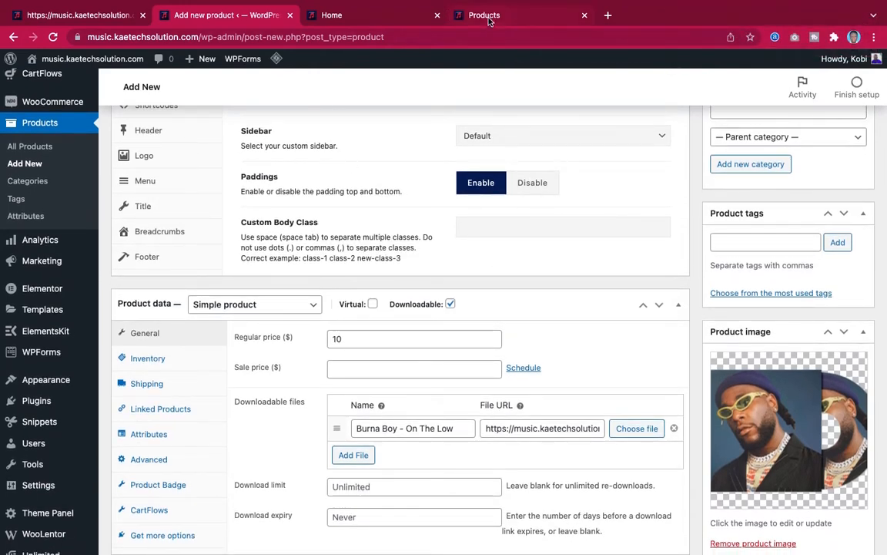
mouse_move(490, 11)
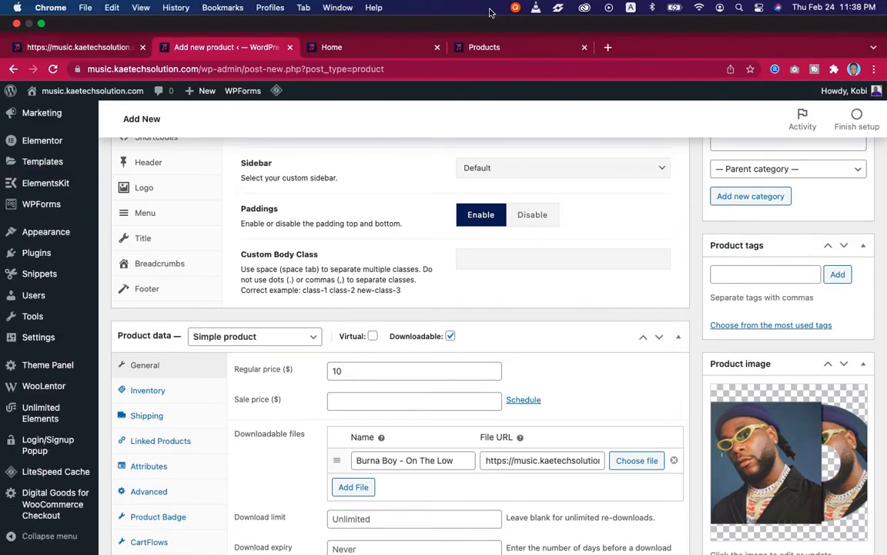
click(475, 46)
scroll(491, 211, down, 3)
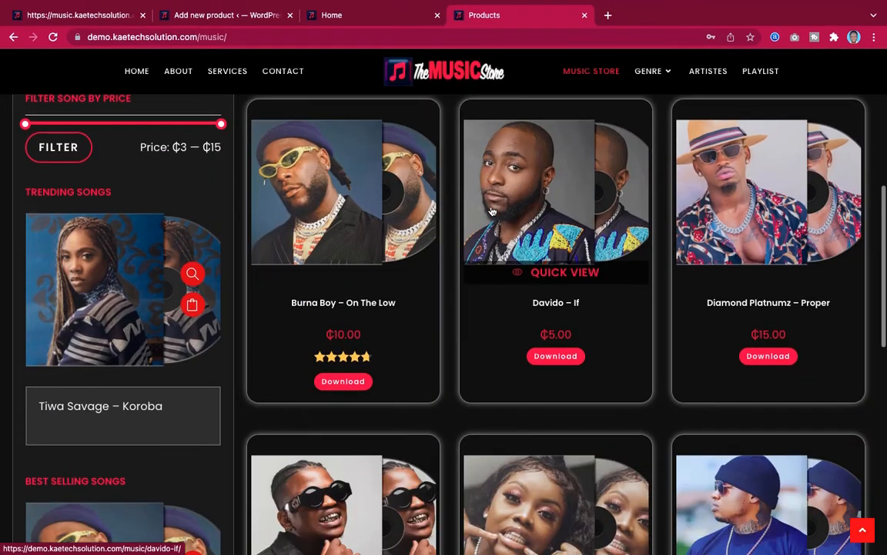
right_click(349, 304)
click(381, 308)
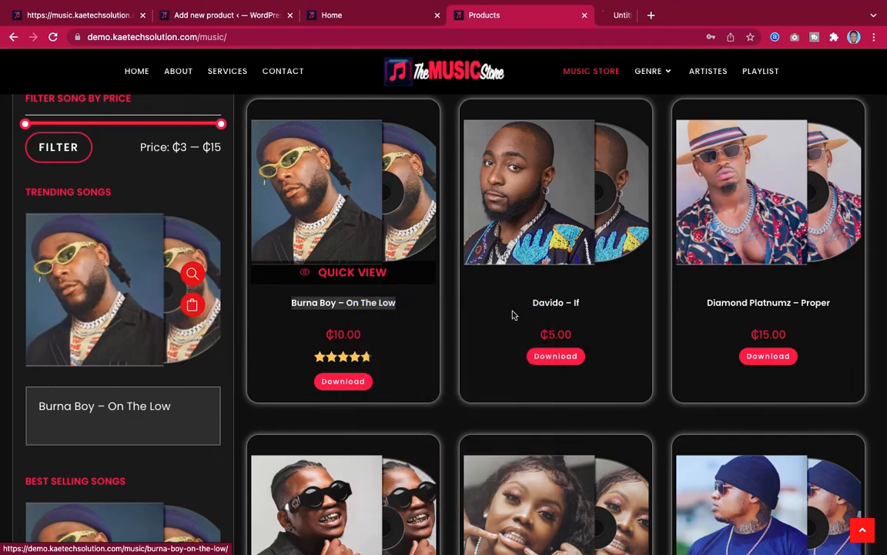
right_click(566, 304)
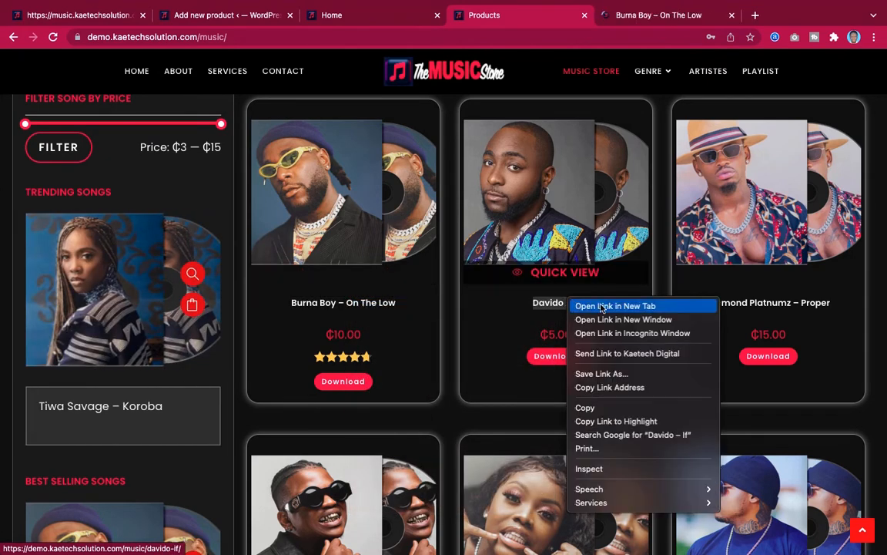
click(600, 307)
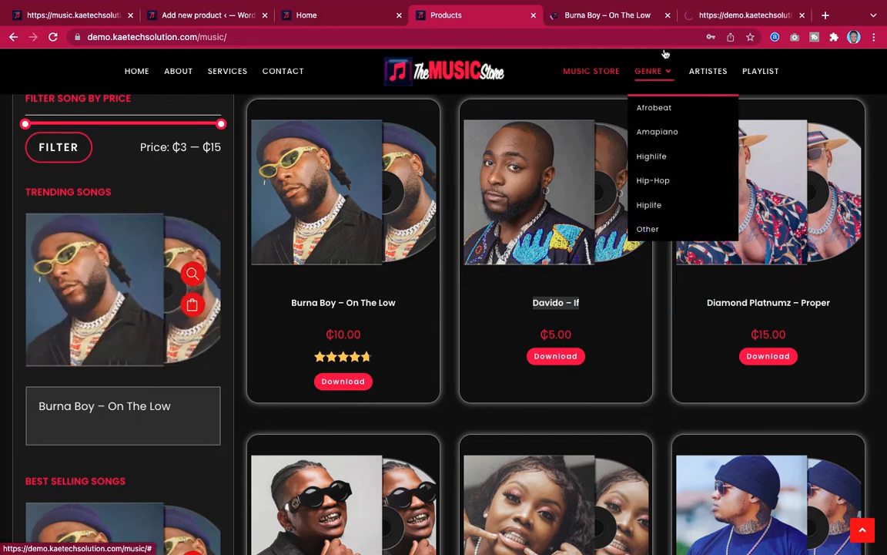
Compare the quantity selector and download area on the demo store's Burna Boy and Davido product pages.
click(626, 15)
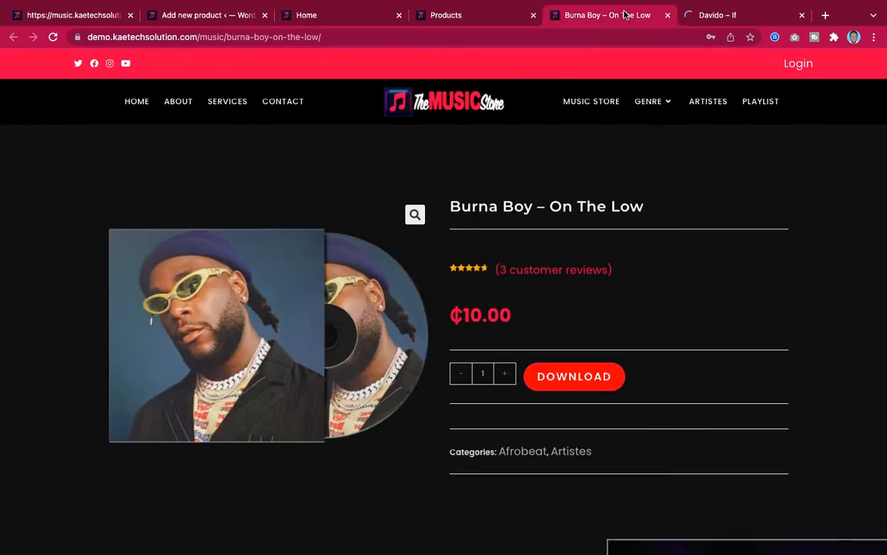
click(717, 16)
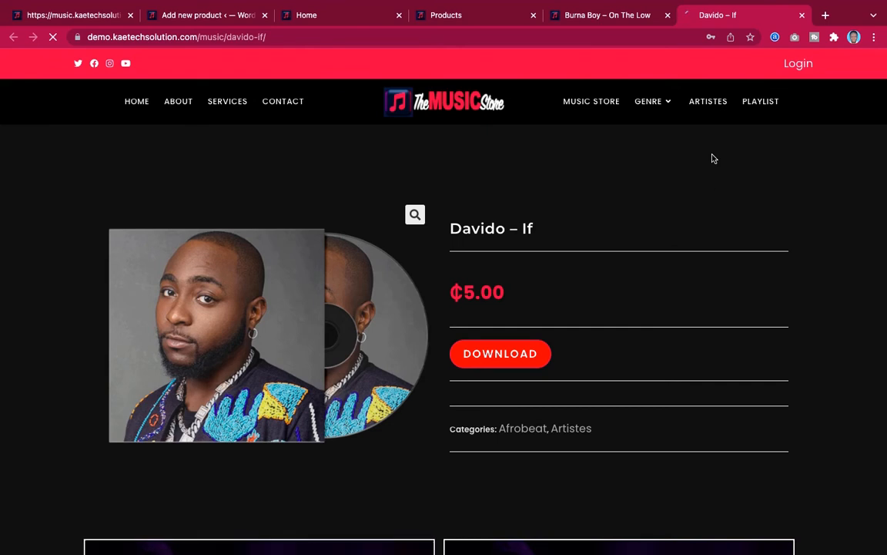
click(609, 15)
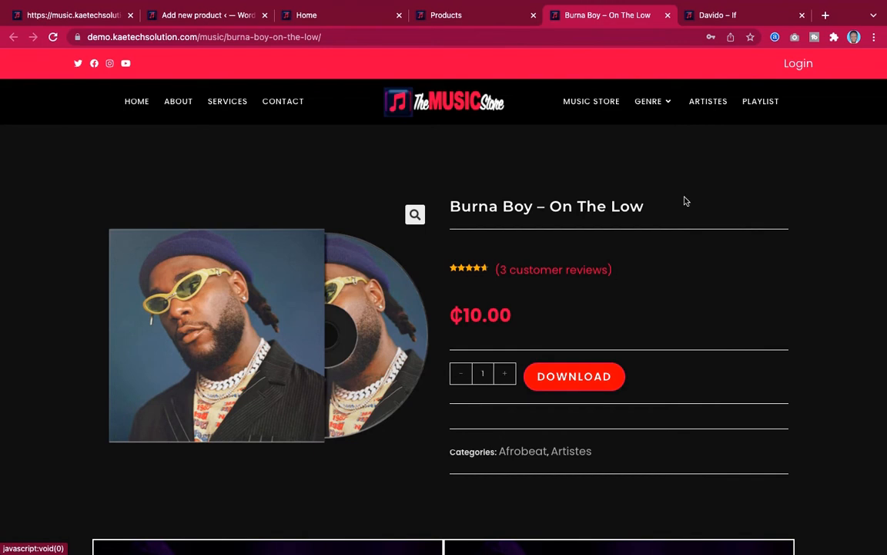
click(718, 16)
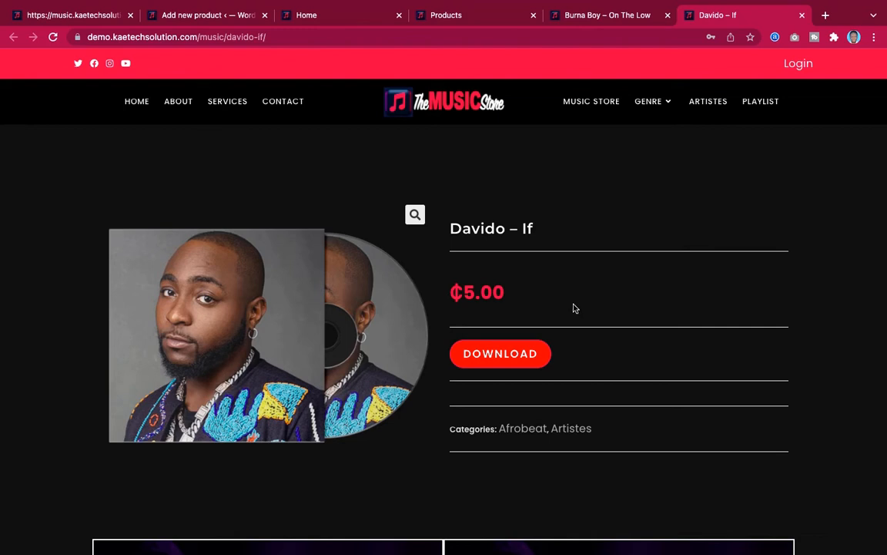
click(614, 17)
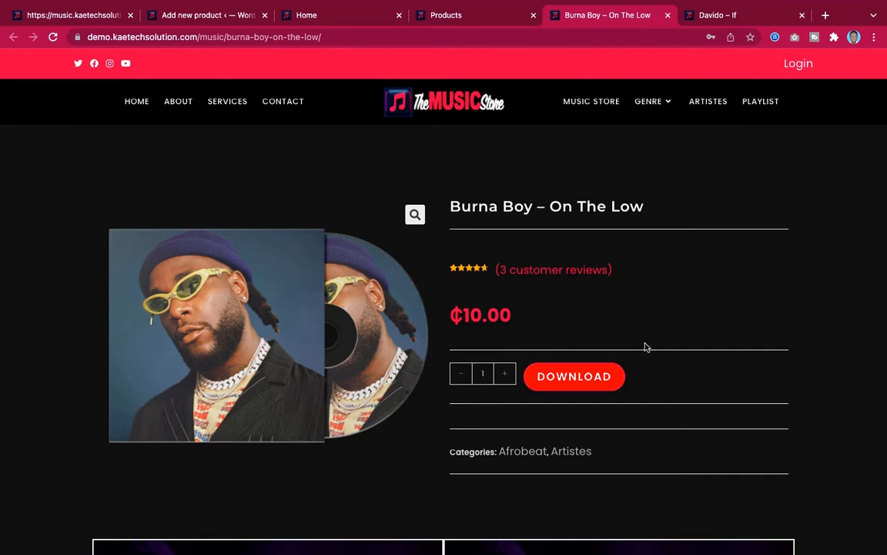
Return to the new product form and enable "Sold individually" in the product's inventory settings.
click(211, 17)
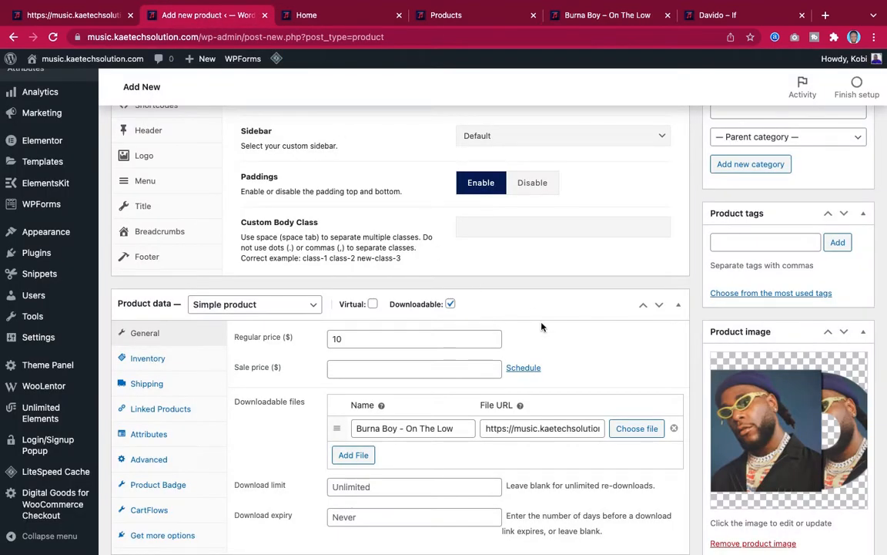
scroll(542, 327, down, 3)
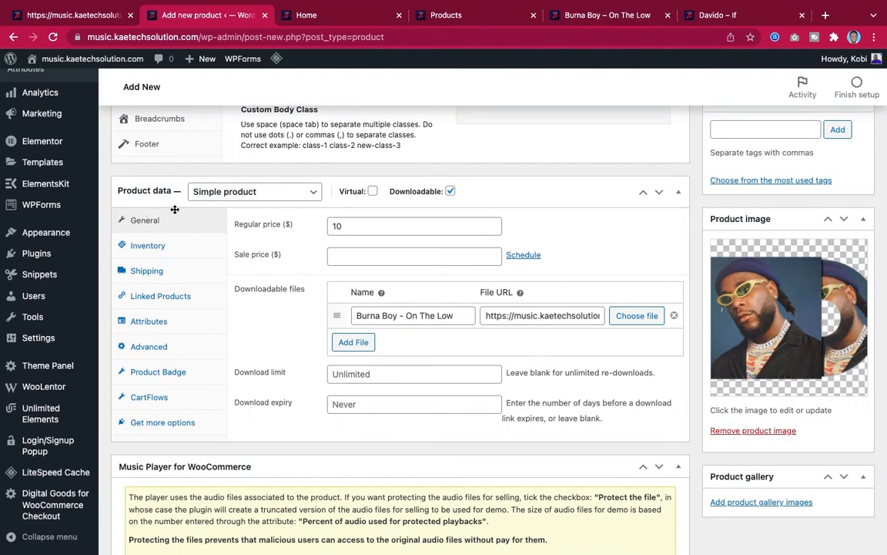
click(146, 248)
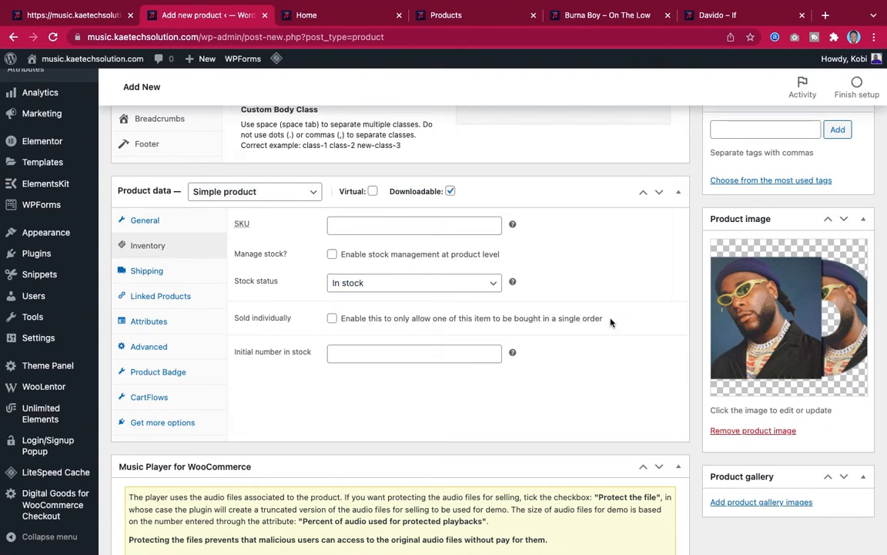
drag(611, 322, 229, 316)
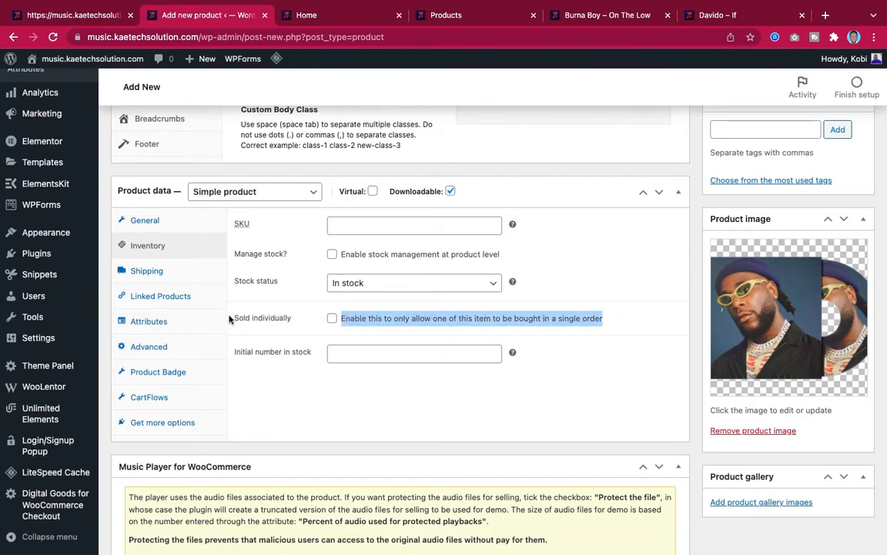
click(269, 319)
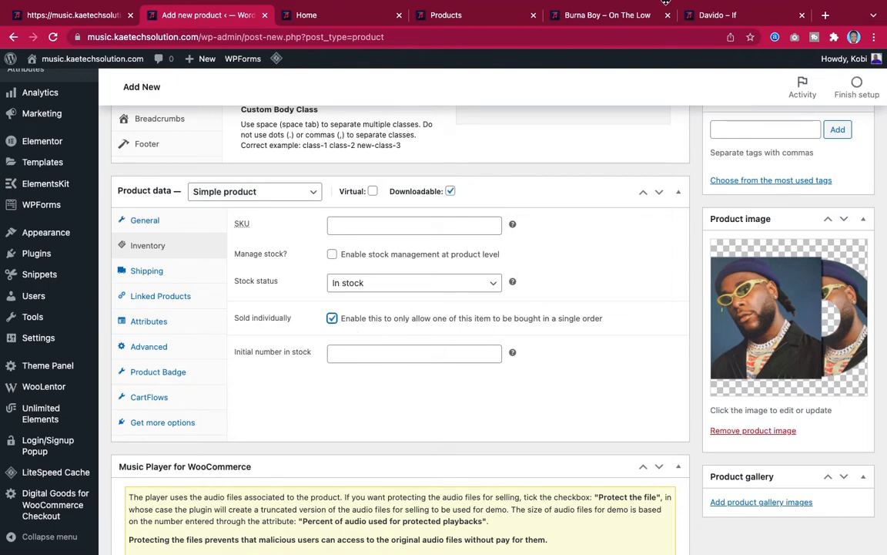
Recheck both demo song pages to see how "Sold individually" affects the quantity selector beside the download button.
click(706, 17)
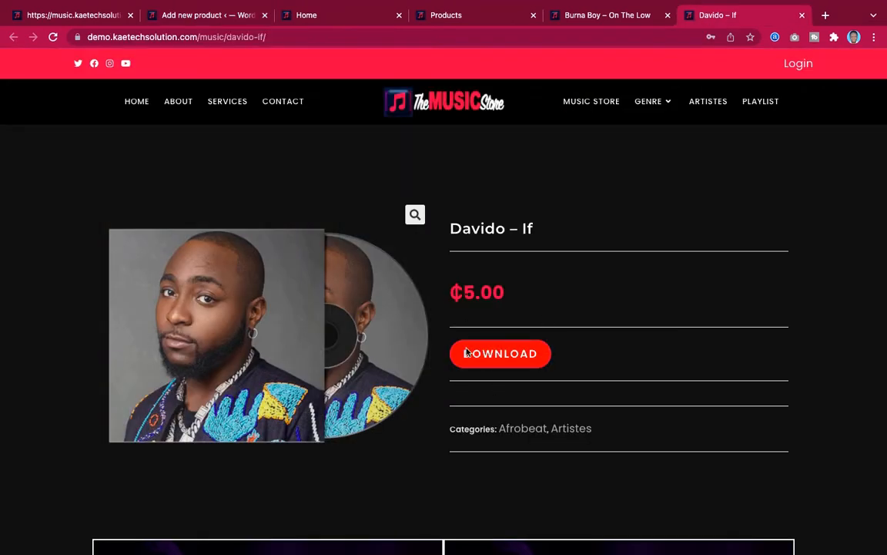
click(574, 14)
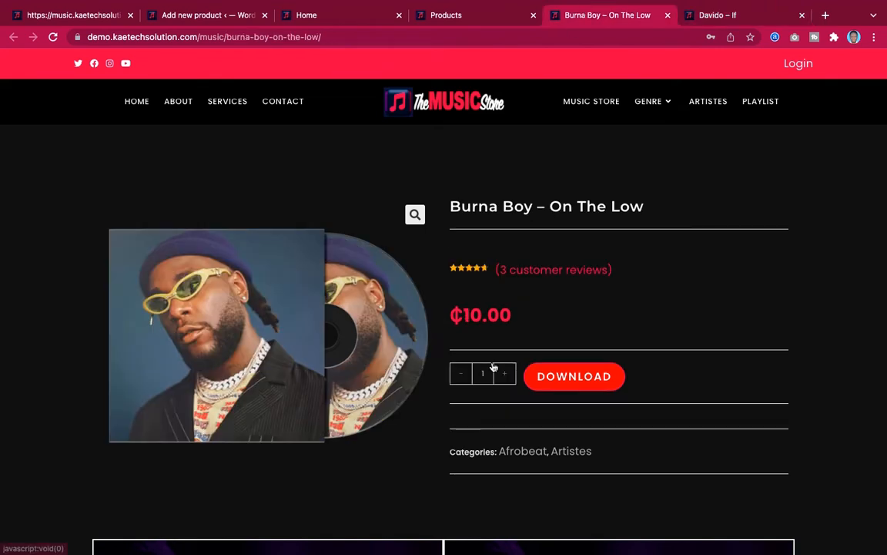
click(718, 15)
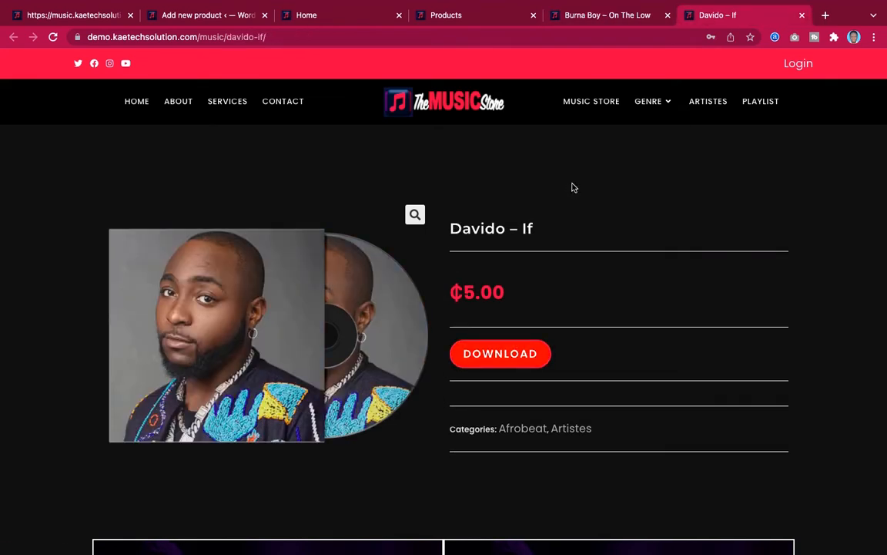
click(595, 15)
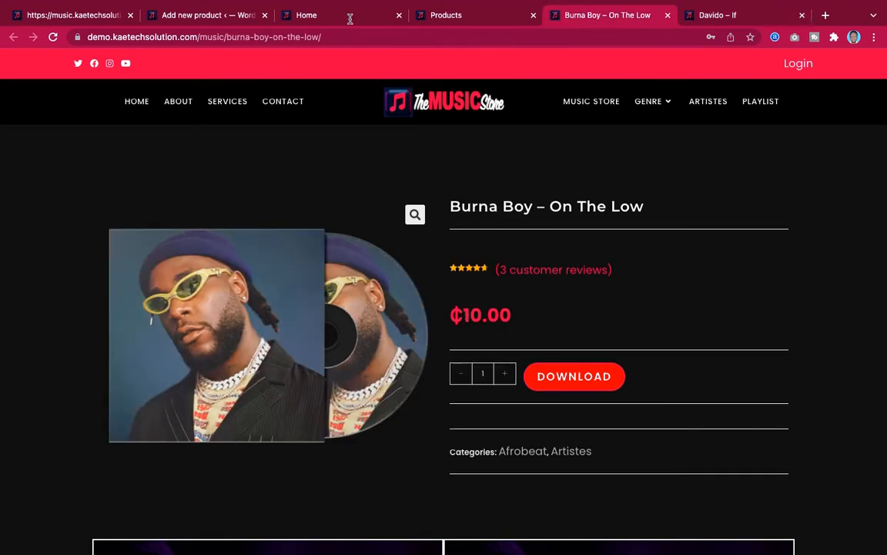
Return to the new product form and publish the "Burna Boy – On The Low" product.
click(214, 14)
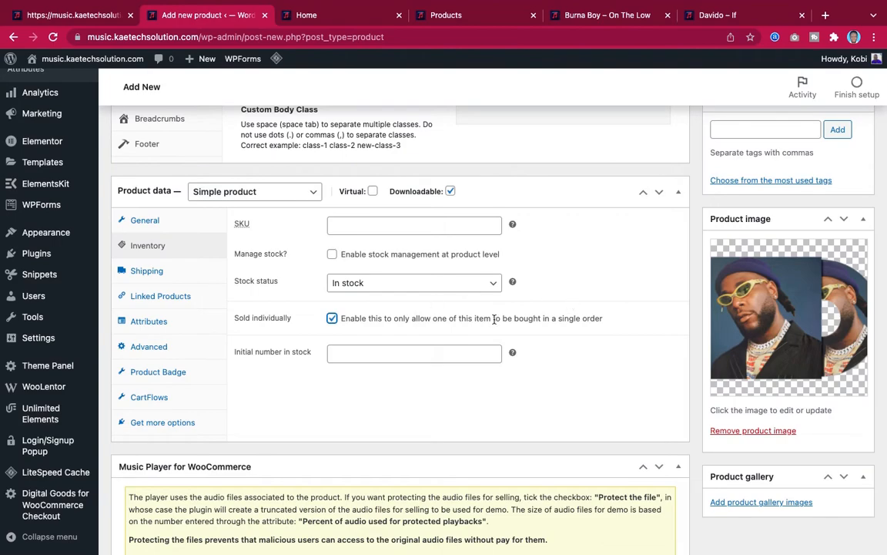
scroll(647, 289, up, 10)
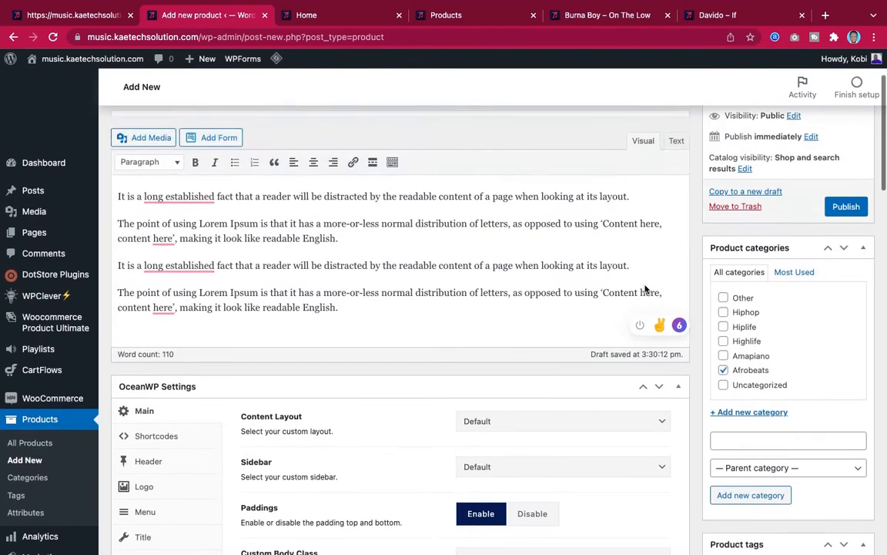
scroll(646, 285, down, 5)
scroll(646, 286, up, 5)
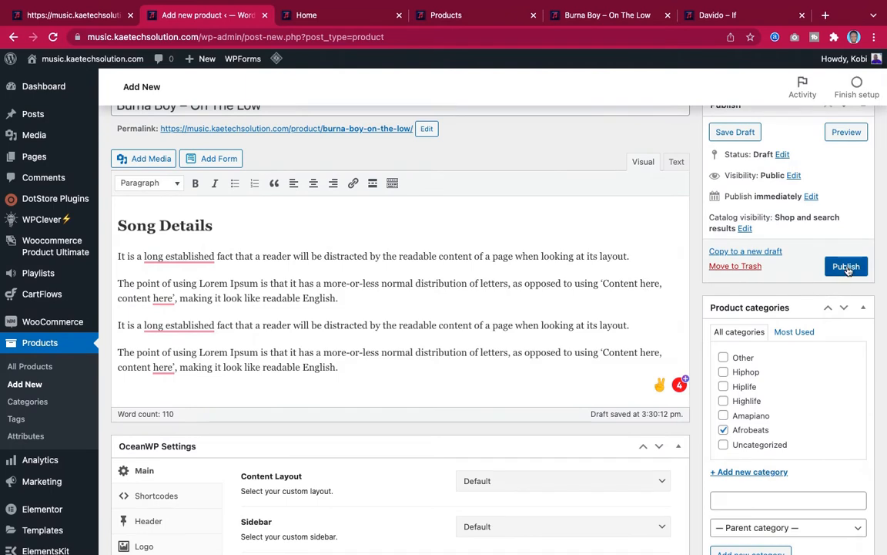
click(847, 267)
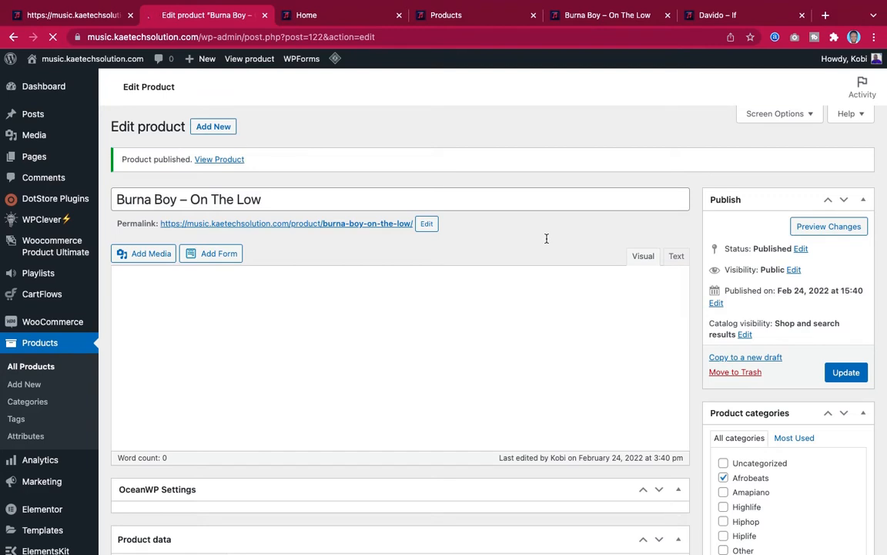
Open the published product's page in a new browser tab and place that tab beside the demo song's tab.
right_click(222, 158)
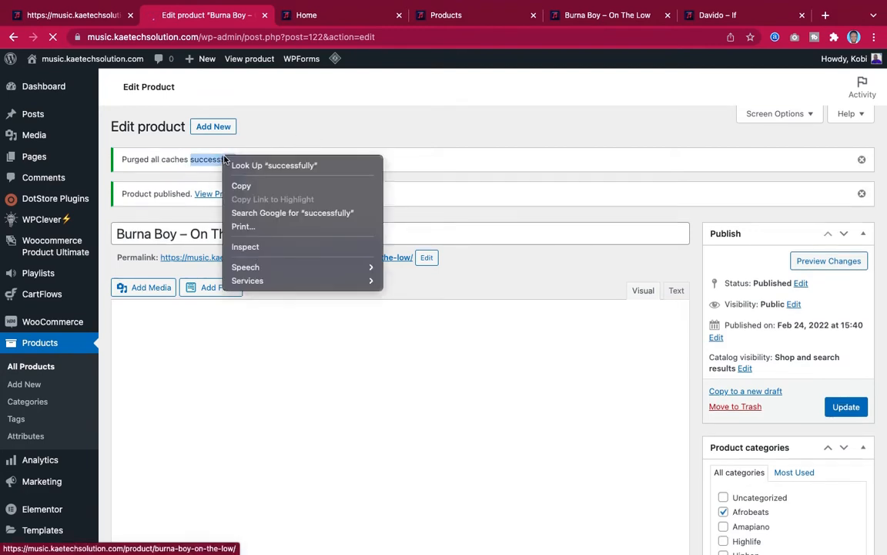
click(359, 125)
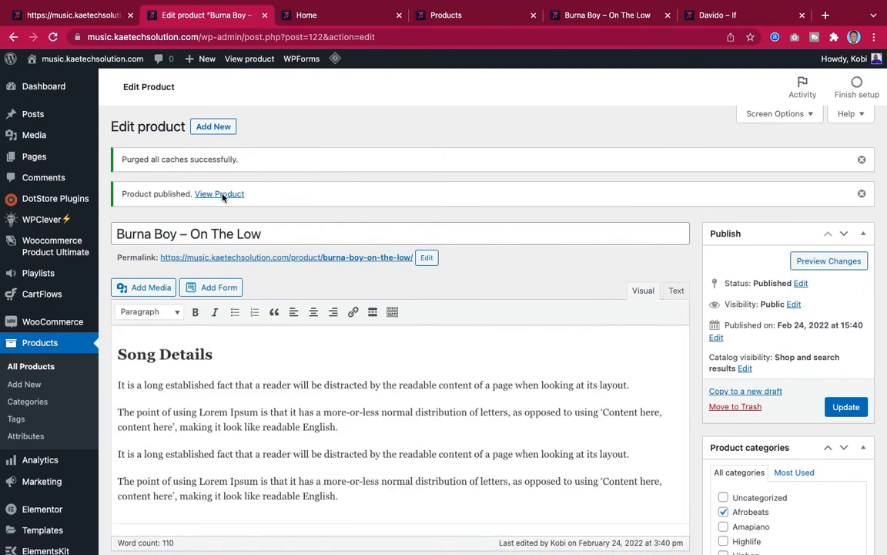
right_click(223, 196)
click(231, 202)
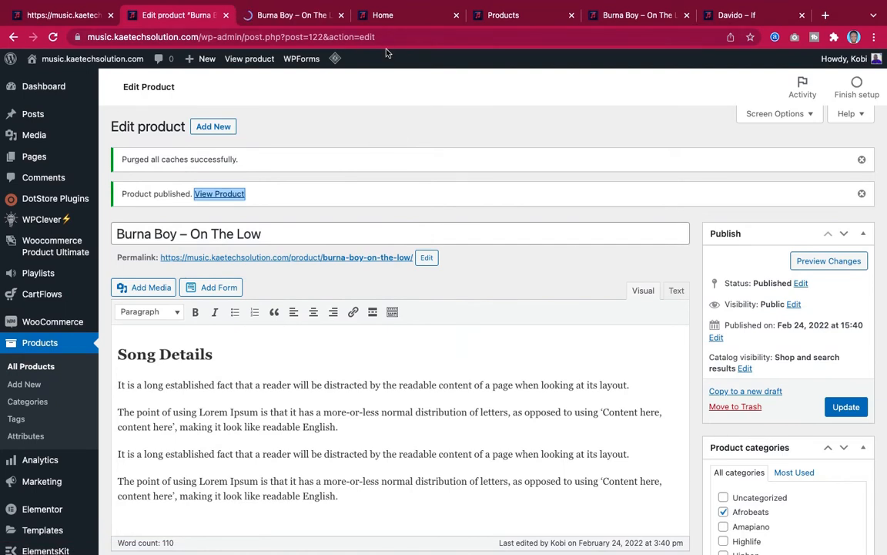
click(290, 17)
drag(290, 17, 455, 21)
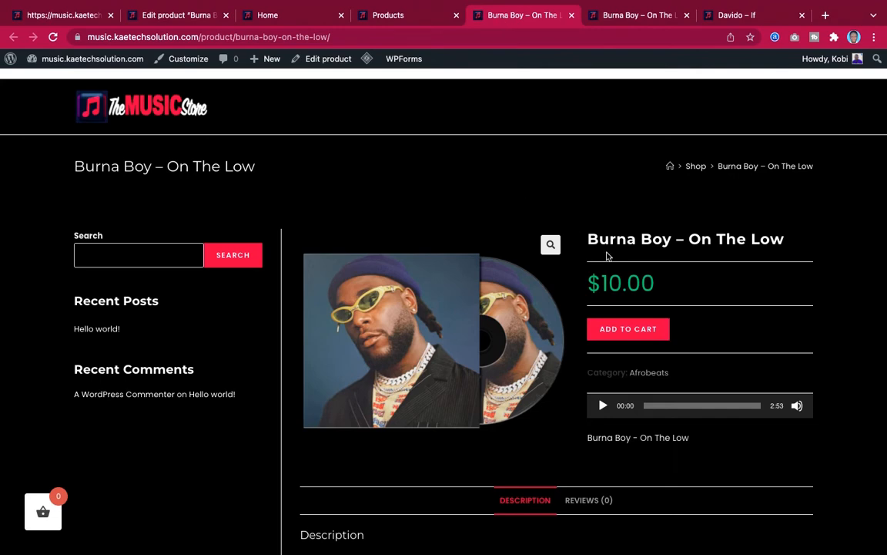
Review the published song page's price, category, music player and description, and compare it with the demo store's Burna Boy page.
scroll(607, 256, down, 4)
scroll(607, 256, up, 4)
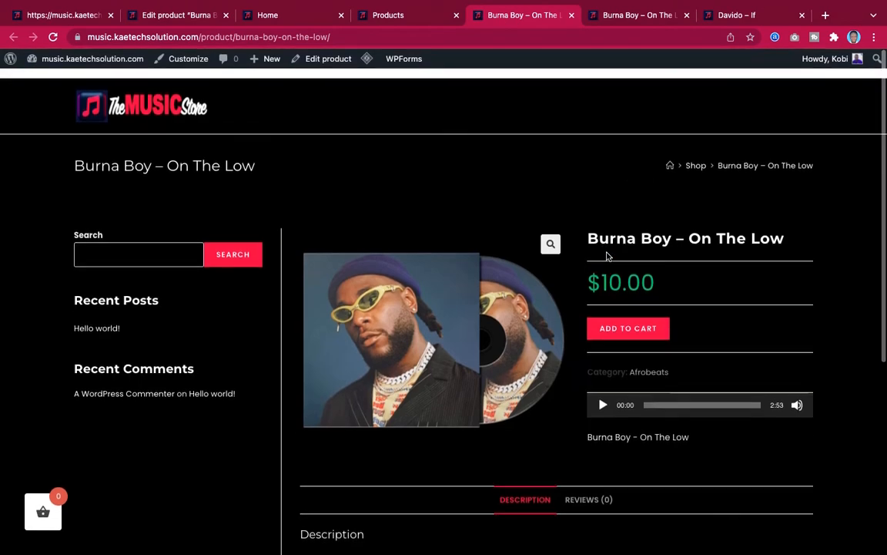
scroll(607, 256, down, 4)
scroll(607, 256, up, 2)
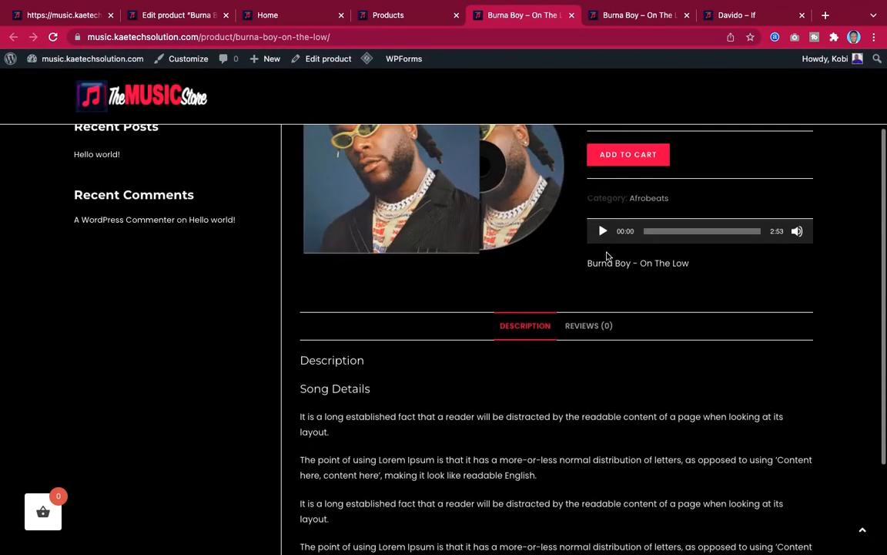
scroll(607, 256, up, 2)
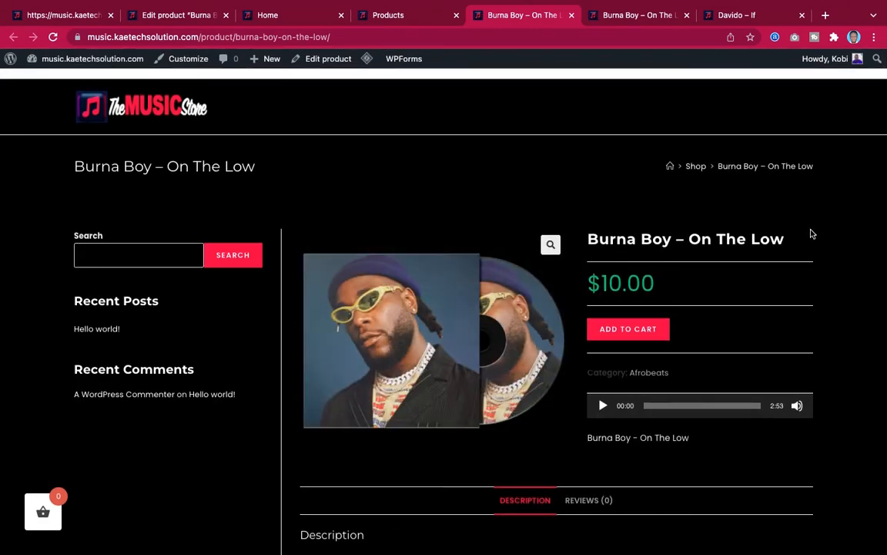
scroll(812, 233, down, 4)
scroll(811, 234, up, 4)
scroll(722, 334, down, 3)
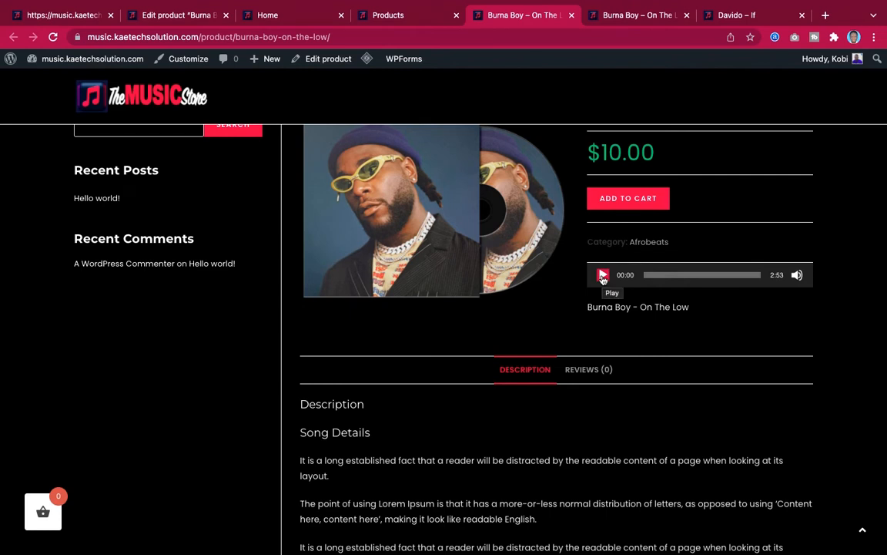
click(644, 22)
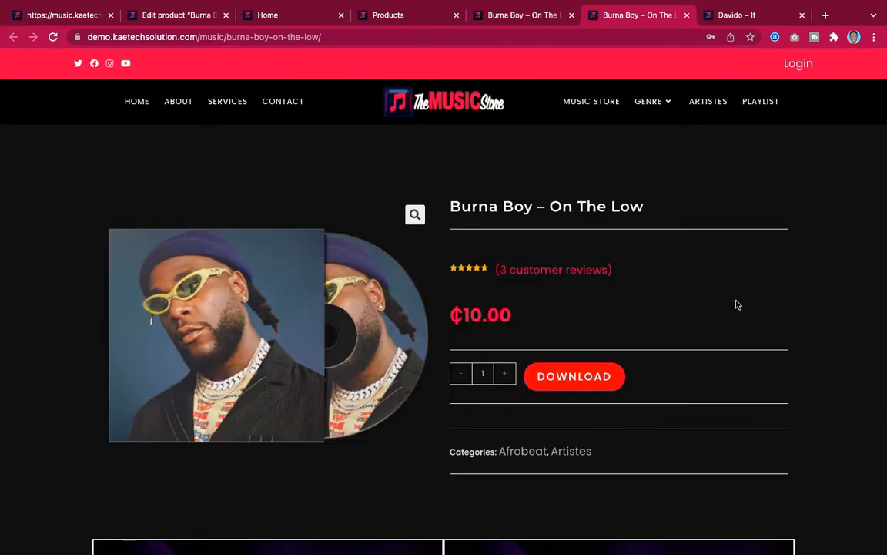
Examine the demo song page's related songs, song details and review form.
scroll(741, 339, down, 5)
scroll(742, 359, up, 1)
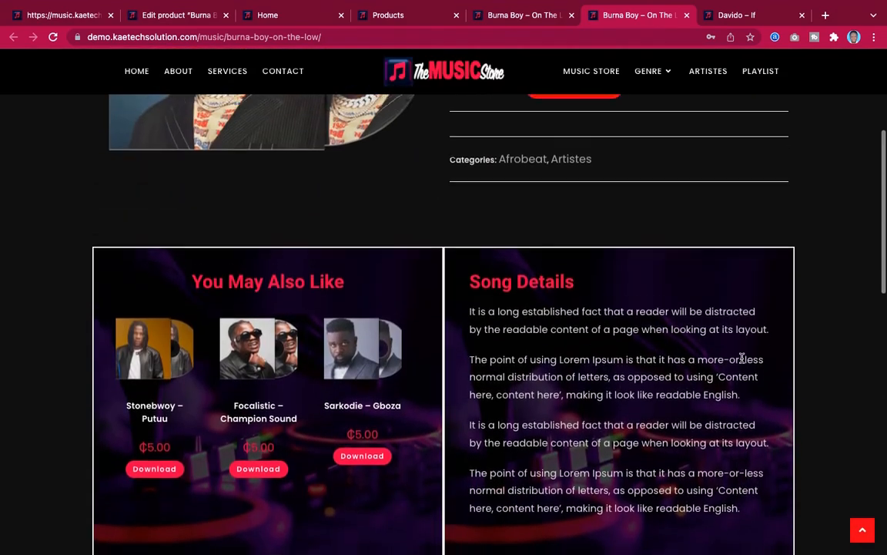
scroll(743, 358, down, 8)
scroll(743, 362, down, 2)
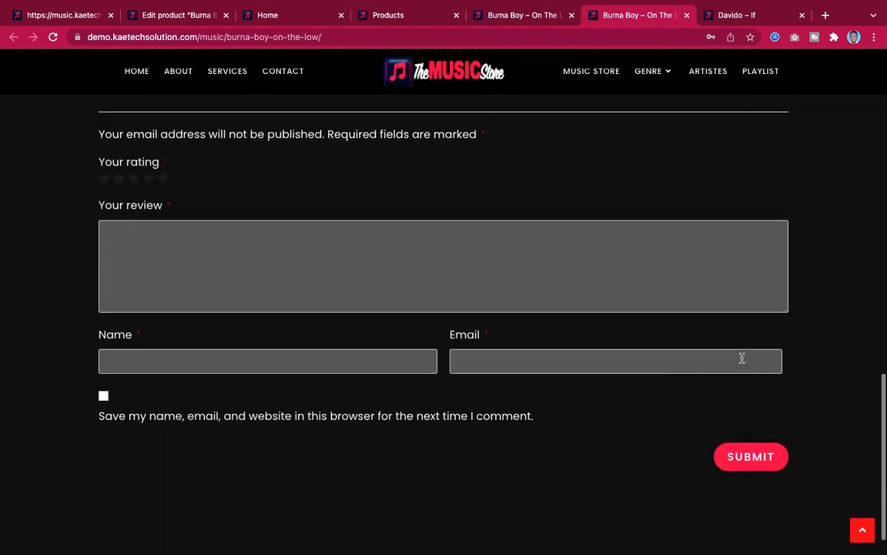
scroll(743, 362, up, 10)
Return to the published song page and check its description and reviews sections.
click(523, 15)
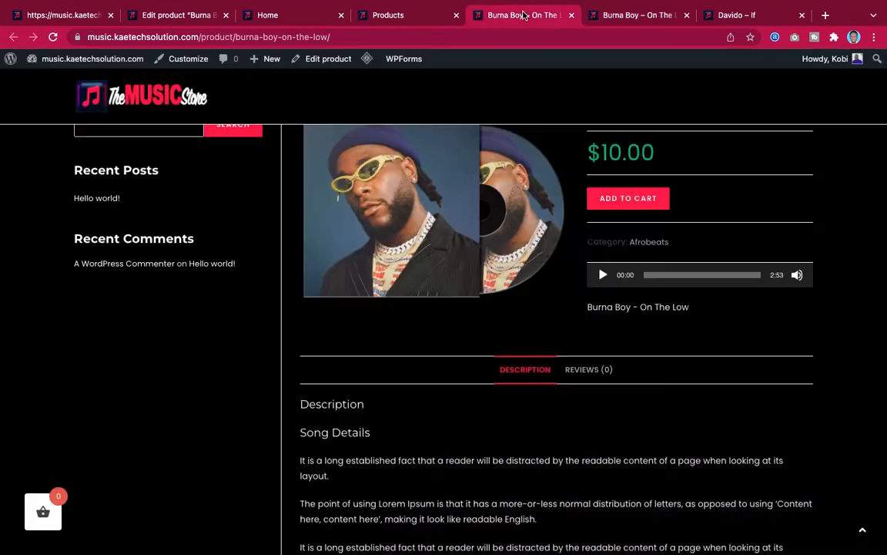
scroll(651, 179, down, 5)
scroll(651, 180, up, 1)
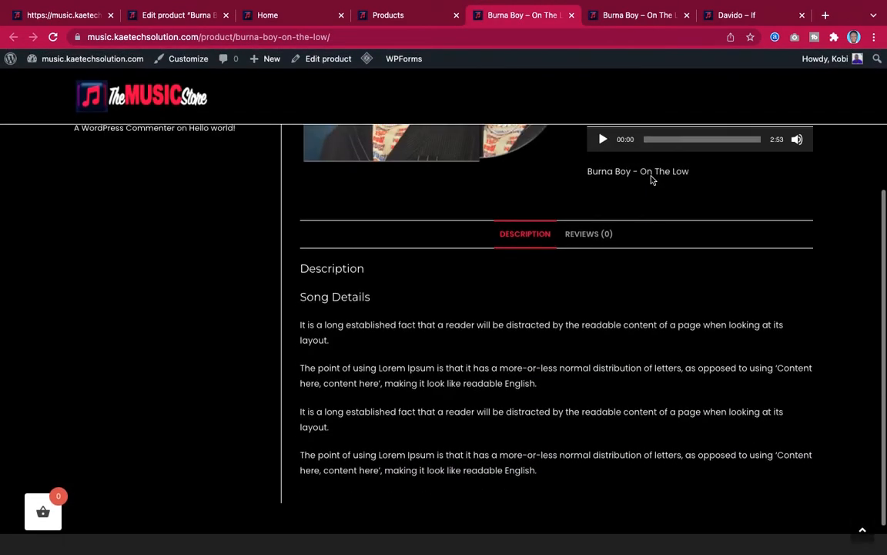
scroll(651, 180, down, 1)
click(590, 193)
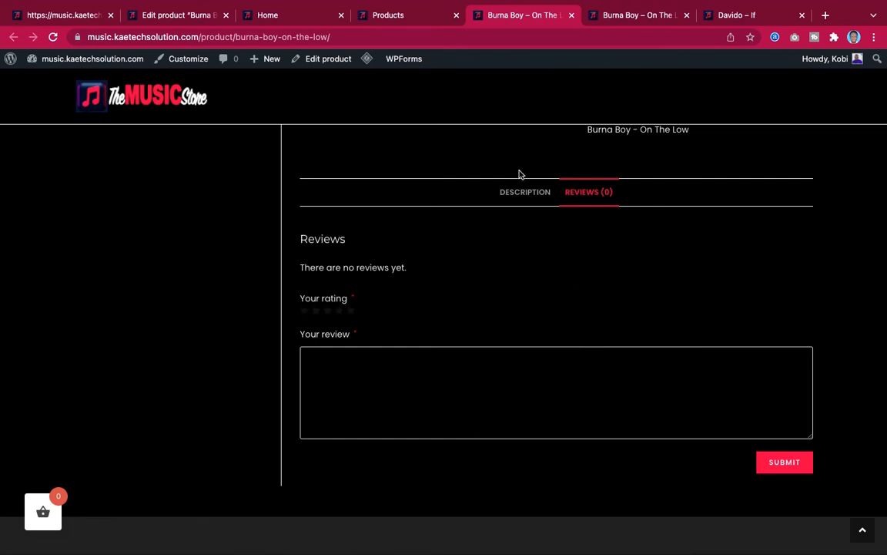
click(523, 192)
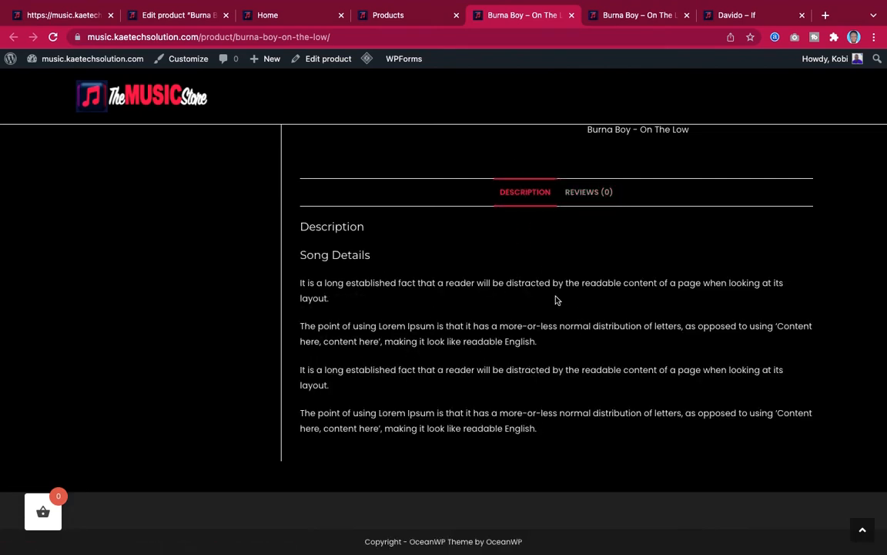
scroll(563, 404, up, 5)
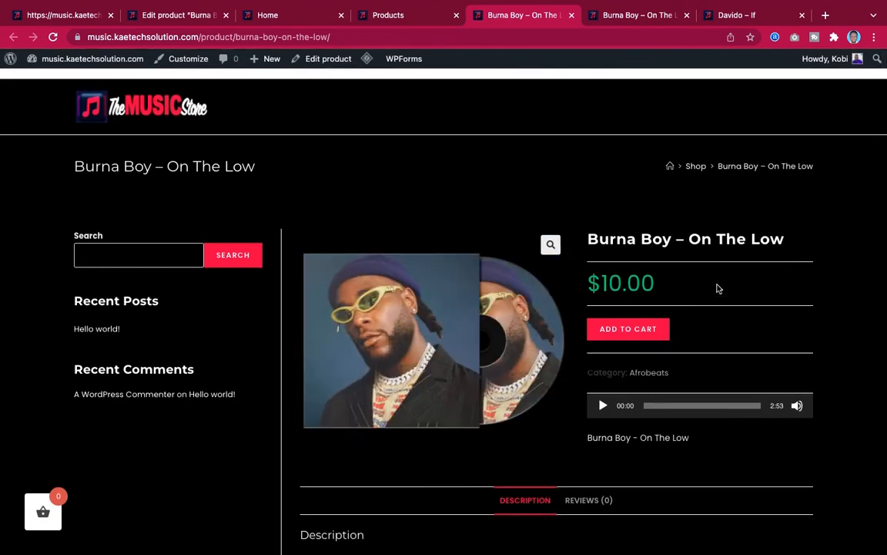
Examine the published song page's title bar, breadcrumb and sidebar widgets as differences from the demo layout.
scroll(758, 285, down, 2)
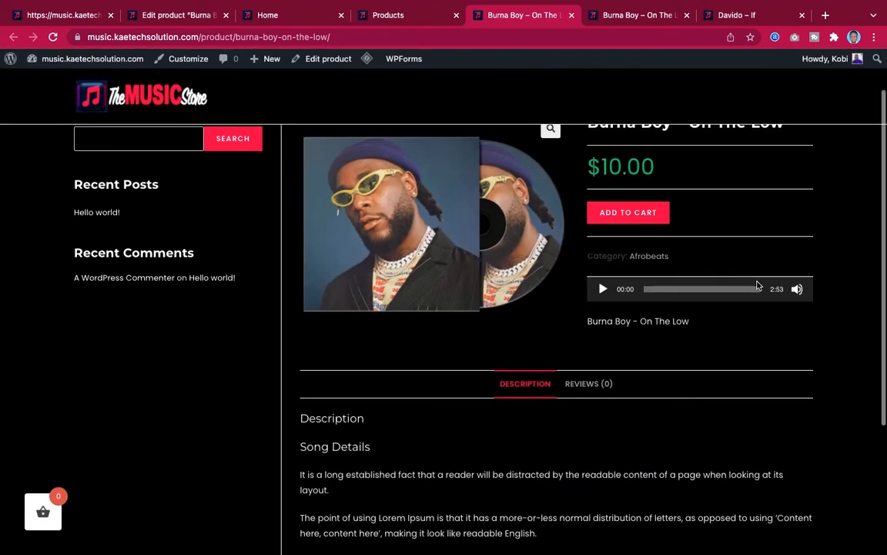
scroll(757, 285, up, 2)
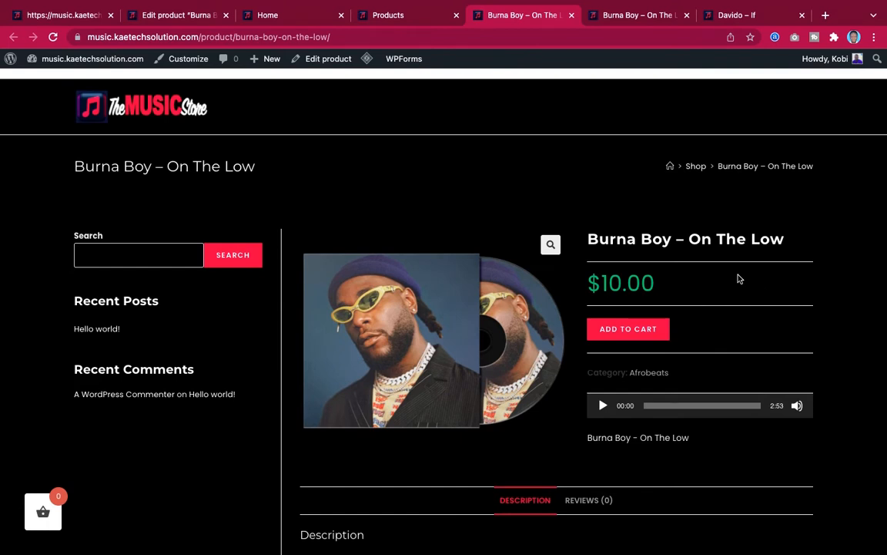
drag(64, 171, 293, 174)
click(614, 177)
drag(620, 177, 803, 179)
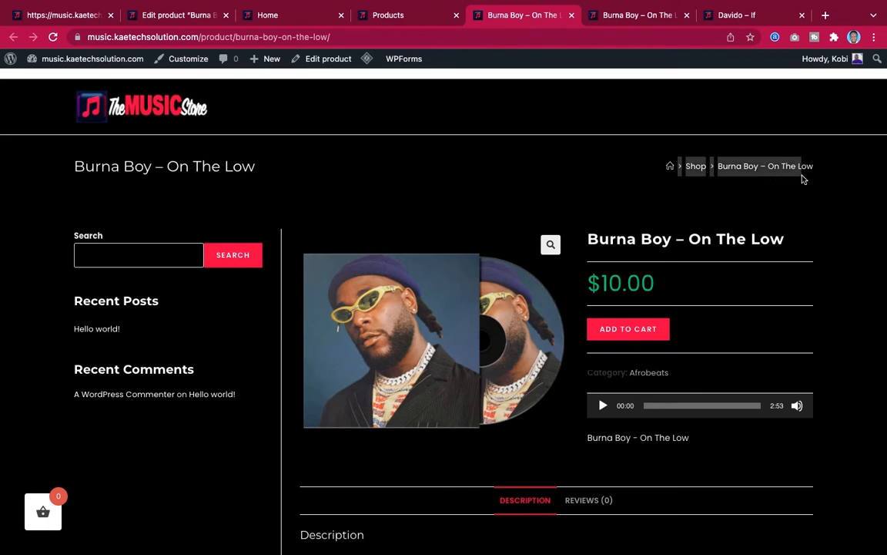
click(841, 179)
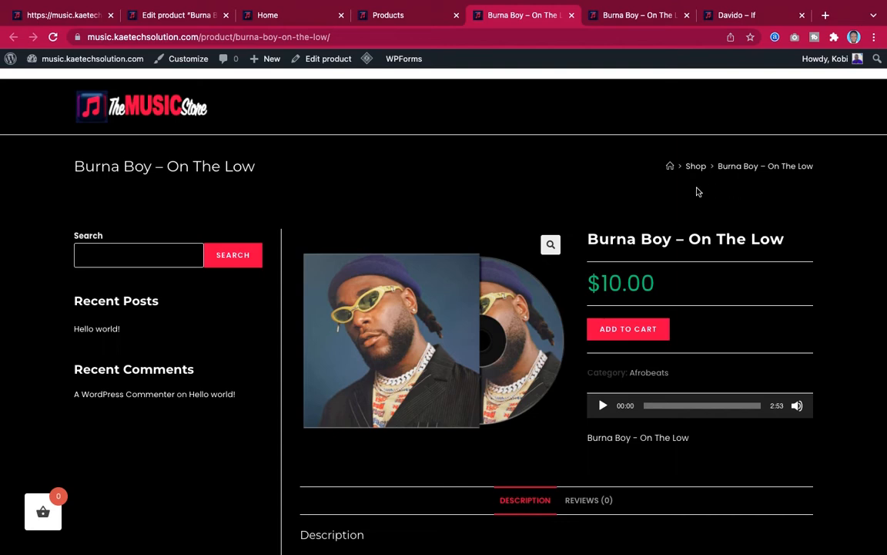
scroll(698, 191, down, 3)
scroll(601, 184, up, 3)
scroll(206, 370, down, 3)
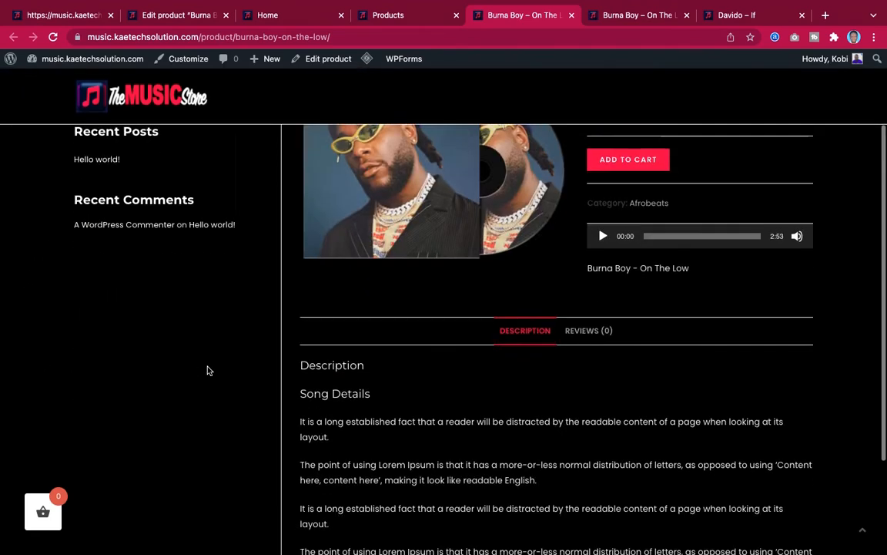
scroll(208, 368, up, 3)
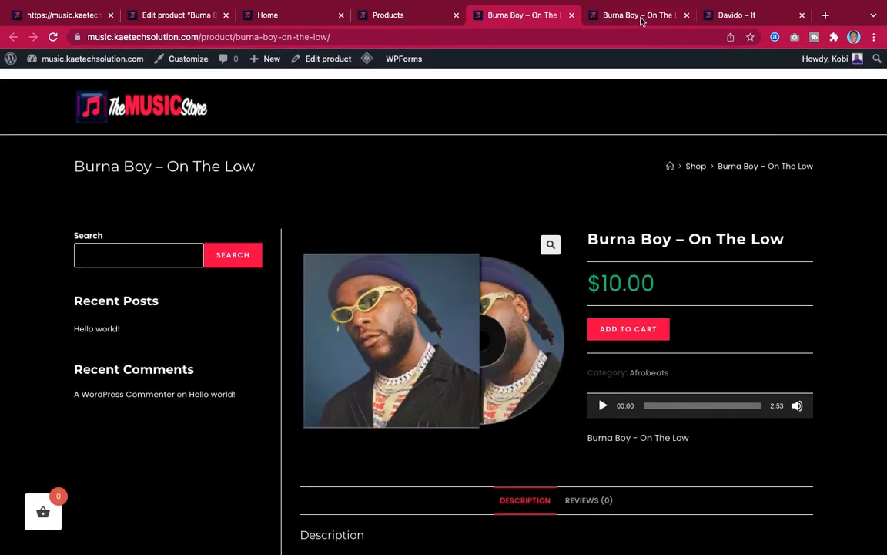
Compare the demo song page's full layout, from song header to customer reviews, with the published song page.
click(641, 21)
scroll(678, 317, up, 5)
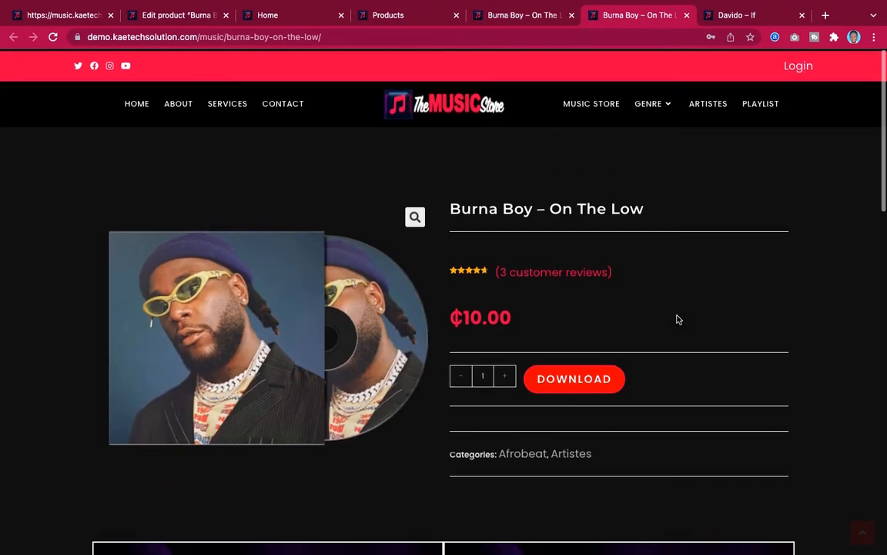
scroll(678, 319, down, 10)
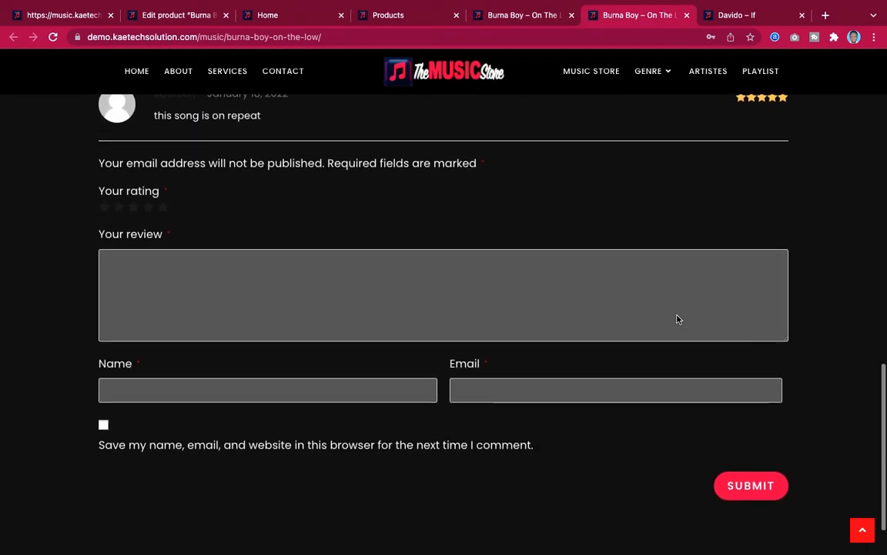
scroll(678, 319, down, 2)
scroll(678, 319, up, 10)
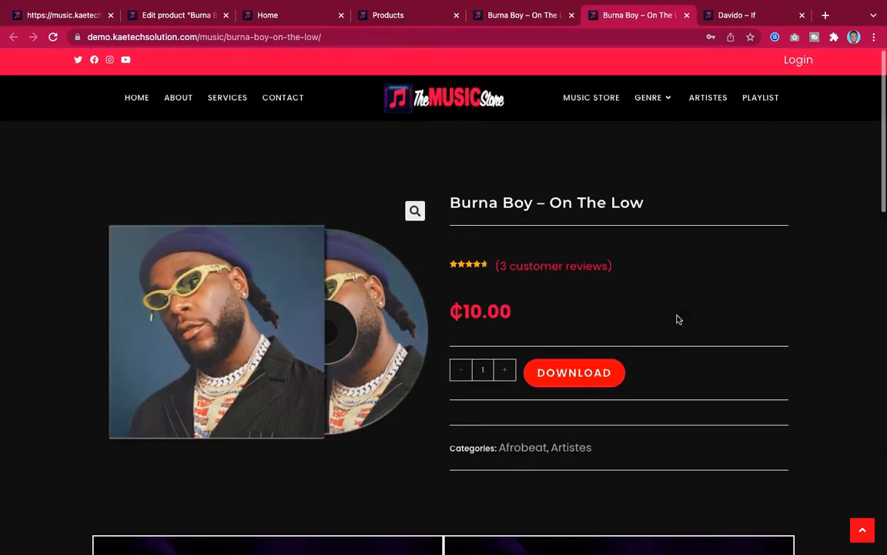
scroll(678, 319, down, 10)
scroll(678, 317, up, 6)
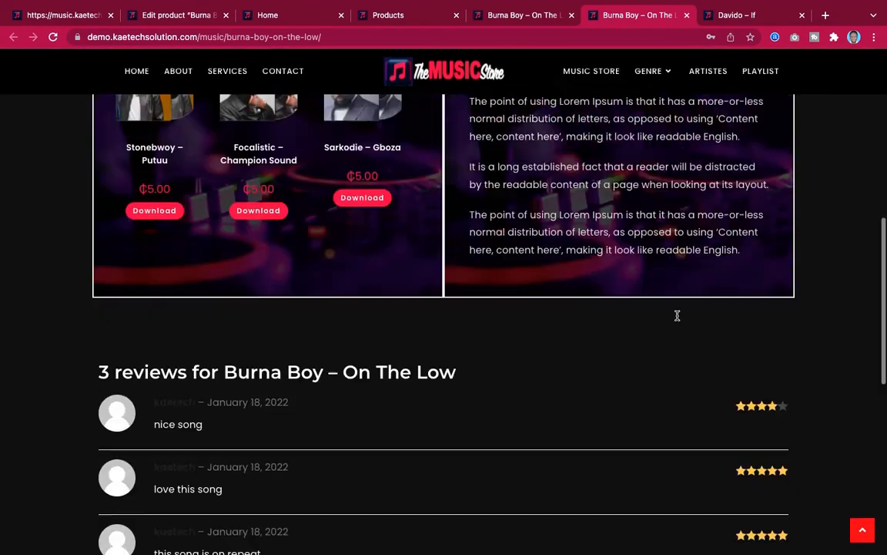
scroll(677, 315, up, 8)
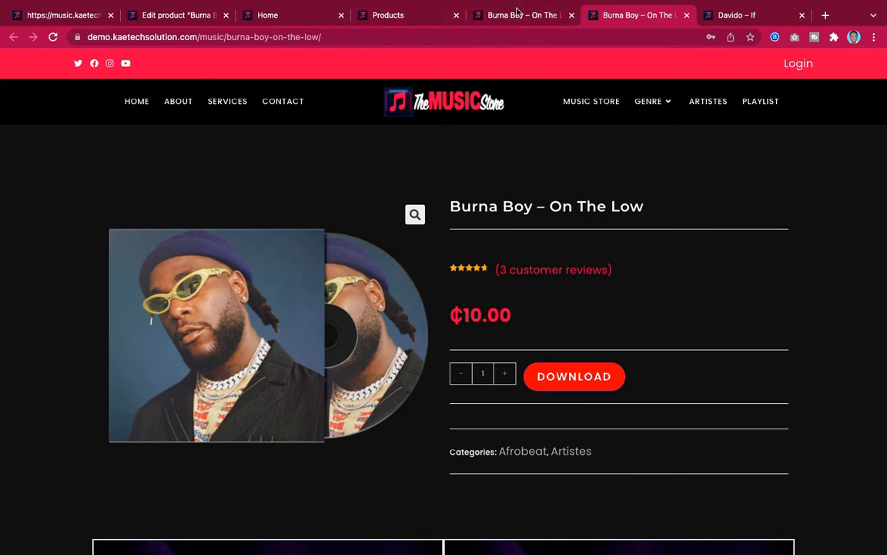
click(476, 15)
scroll(597, 234, down, 5)
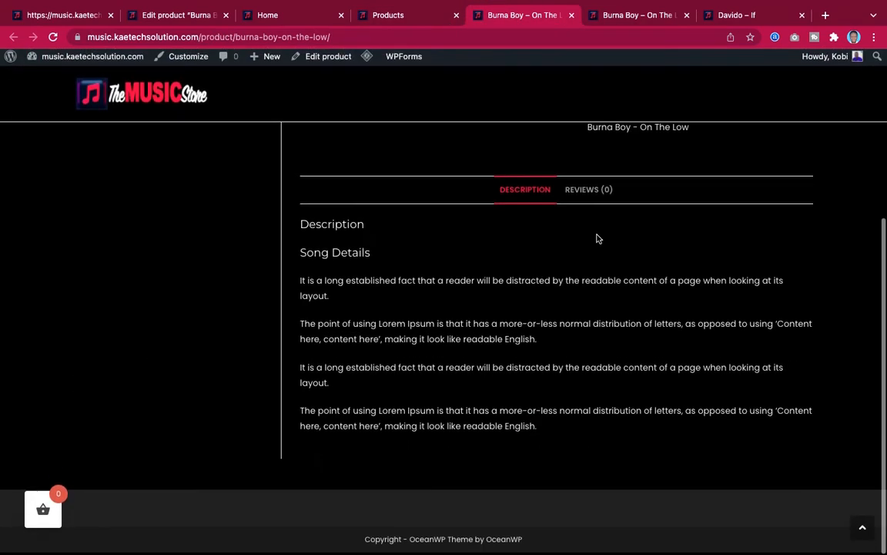
scroll(597, 235, up, 5)
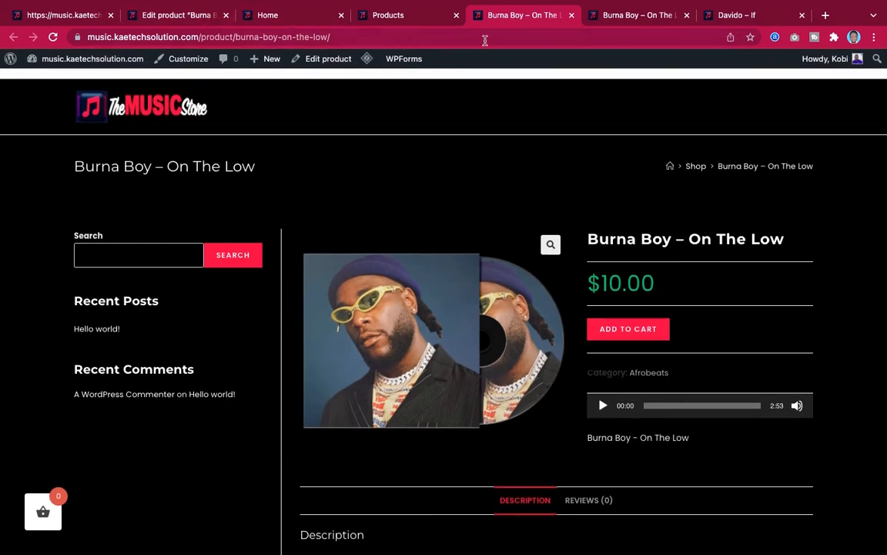
From the demo song page, open the demo site's home page and go on to its music store page.
click(622, 17)
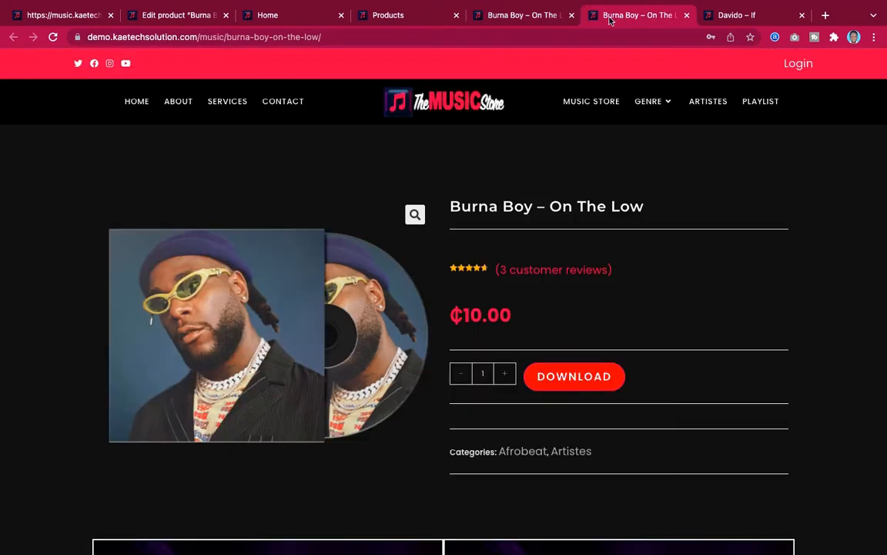
click(455, 101)
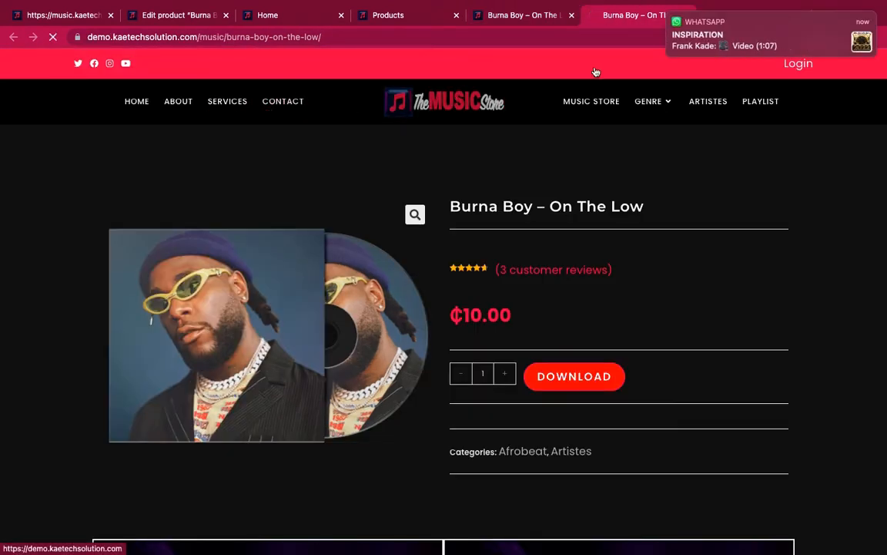
click(669, 16)
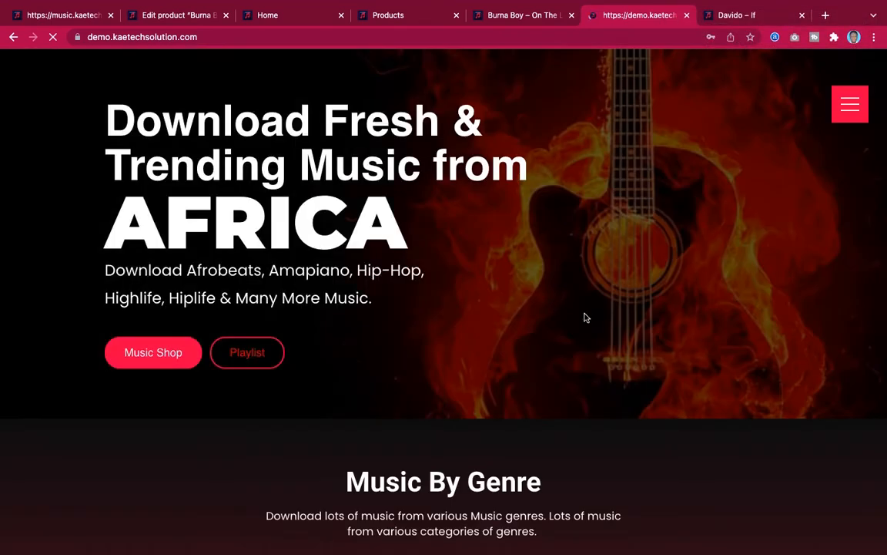
click(855, 100)
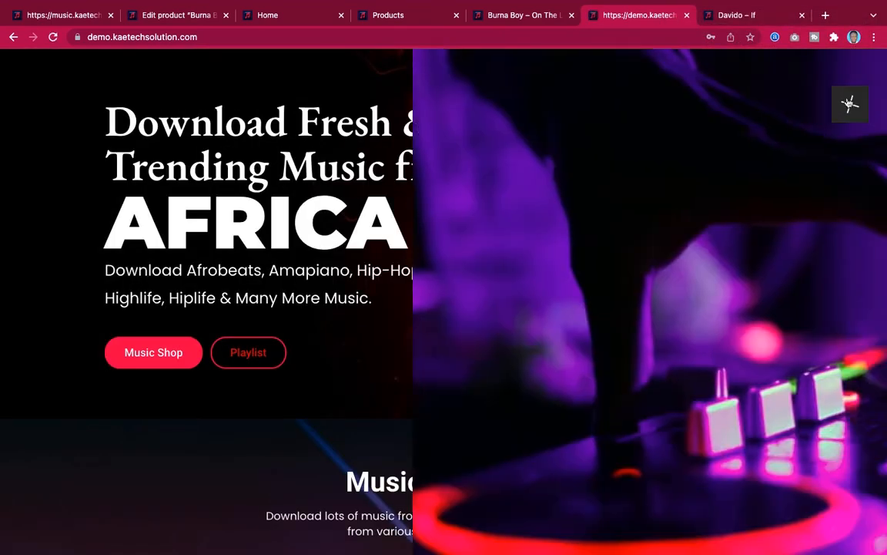
click(444, 271)
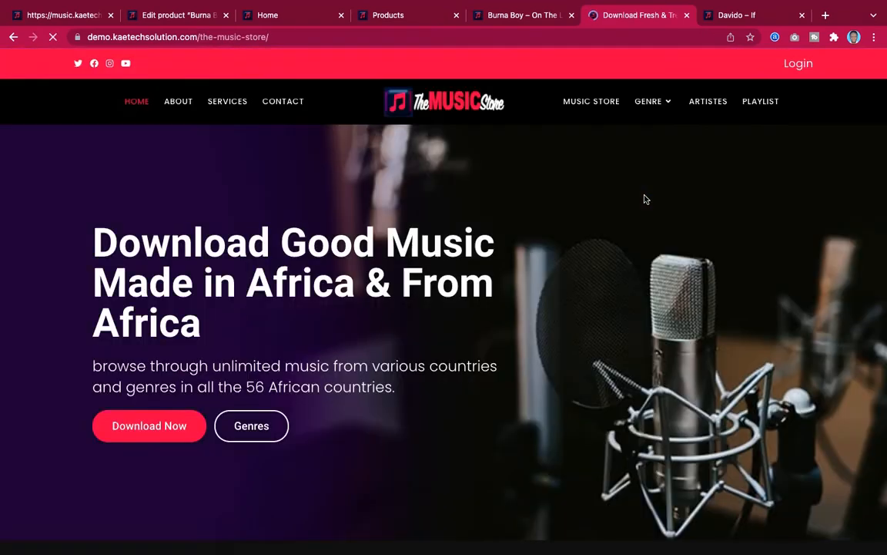
Look through the demo music store's song grid, playlist player and country list to see which songs it offers.
scroll(560, 303, down, 10)
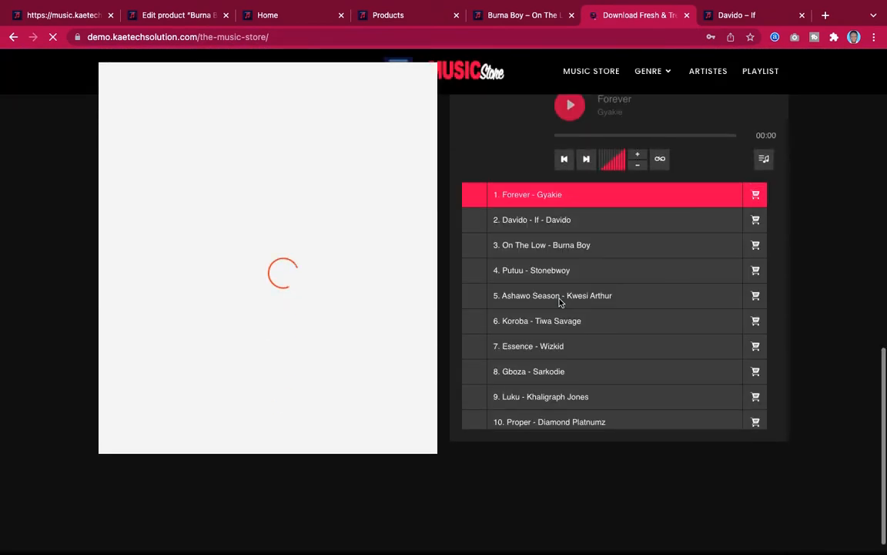
scroll(351, 370, up, 1)
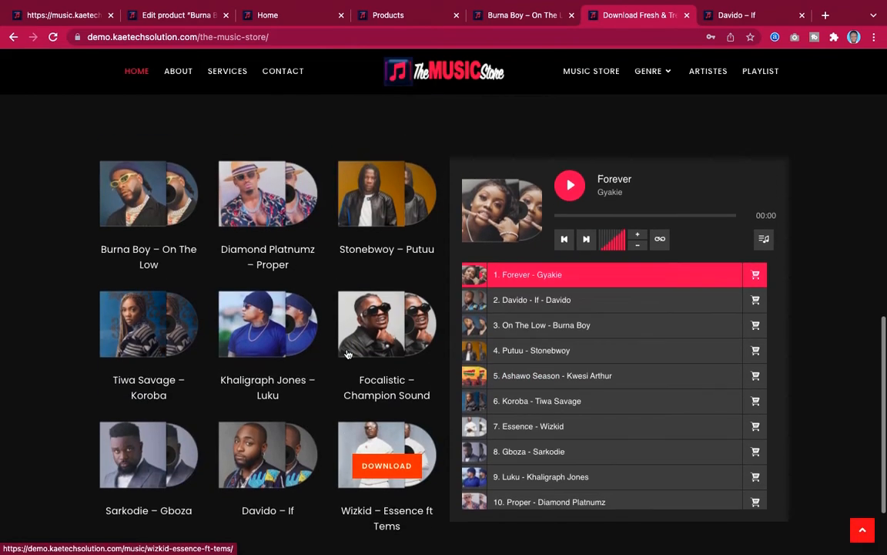
scroll(266, 331, up, 6)
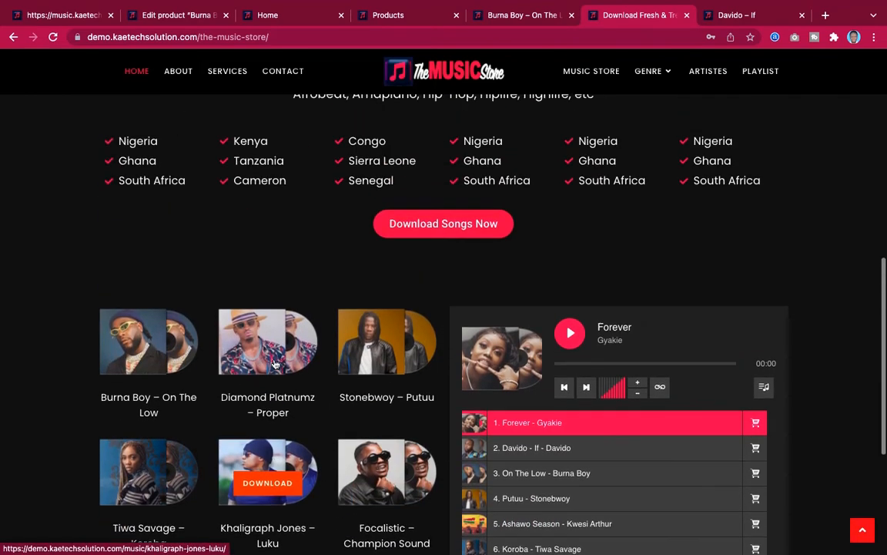
scroll(275, 364, up, 2)
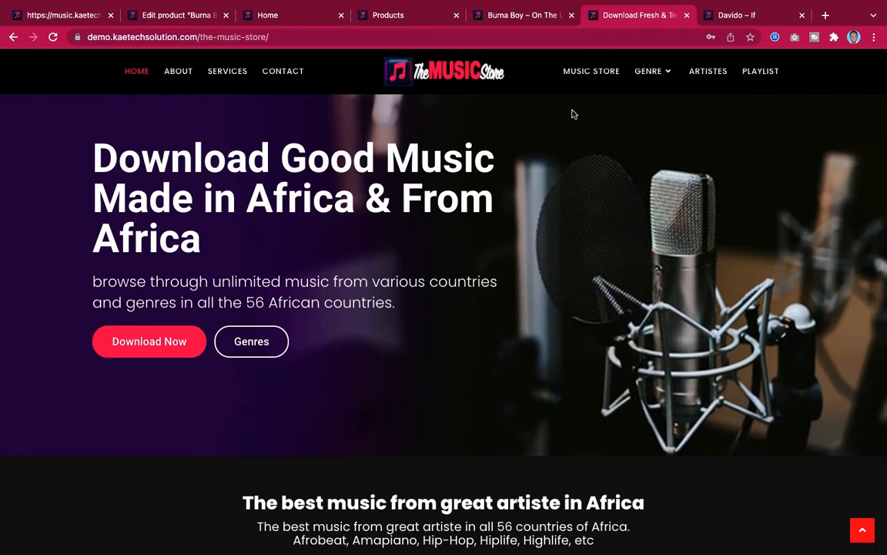
scroll(574, 114, up, 1)
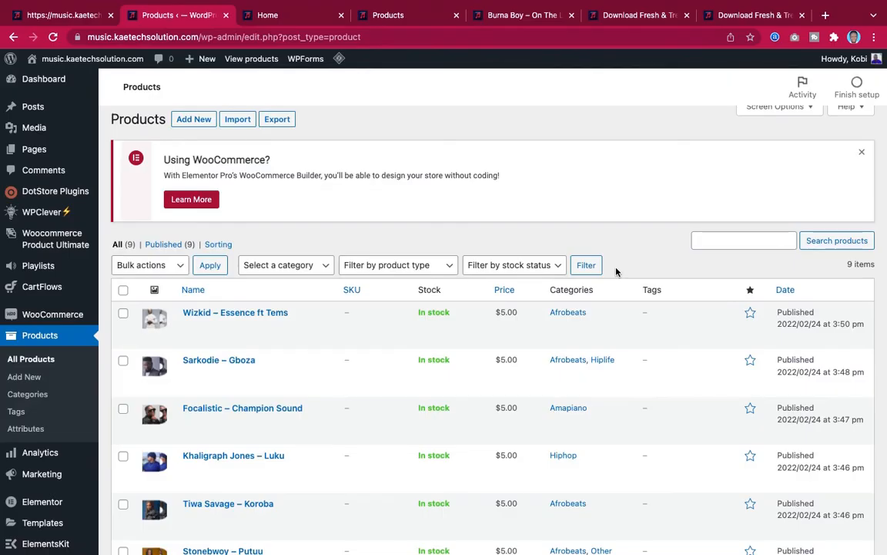
Review the WordPress product list, checking the songs' prices, stock status and categories.
scroll(616, 272, down, 5)
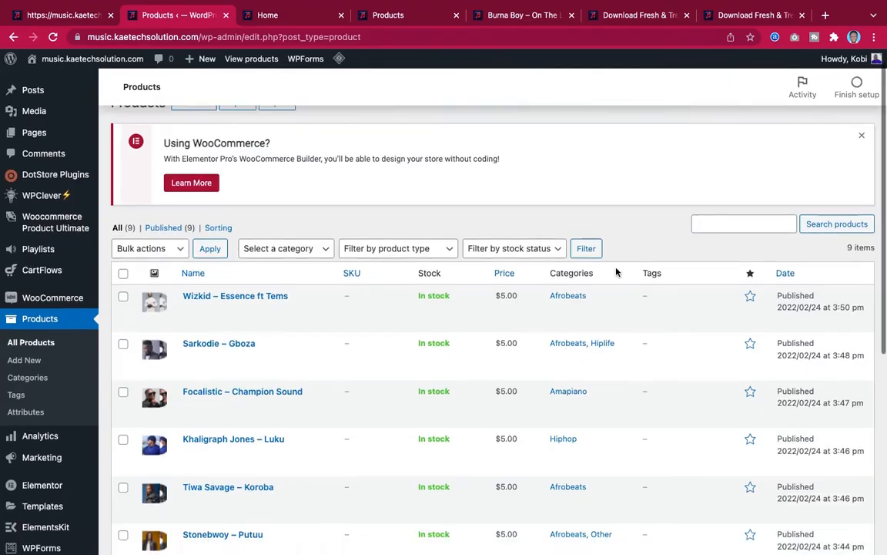
scroll(616, 271, up, 3)
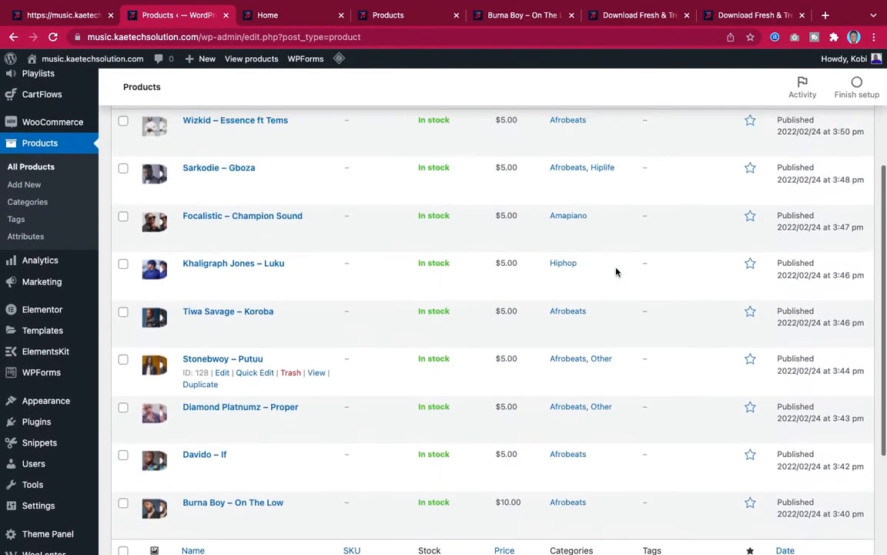
scroll(617, 272, down, 2)
scroll(617, 271, down, 1)
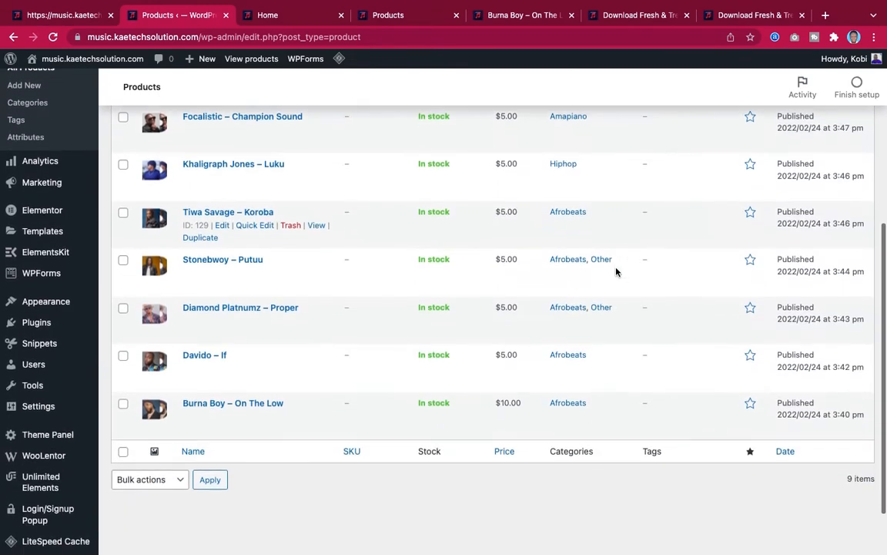
scroll(271, 256, up, 2)
scroll(271, 257, up, 1)
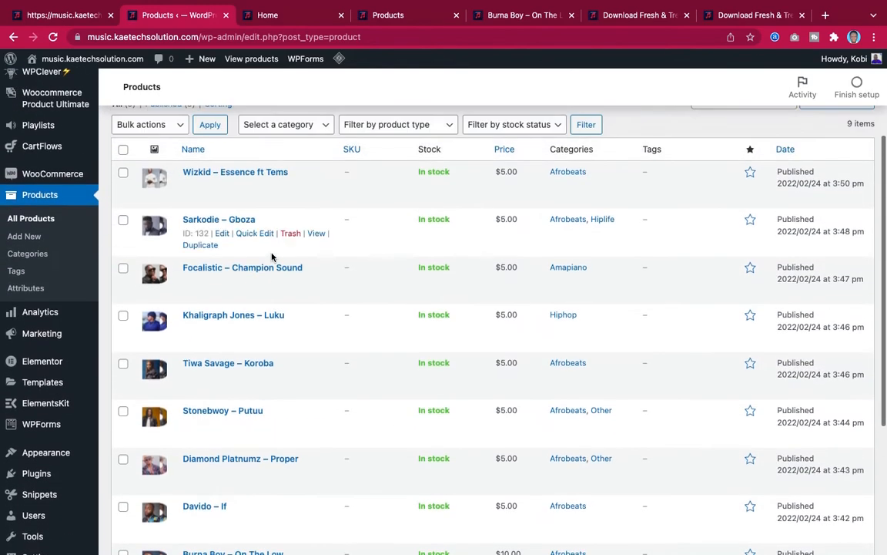
scroll(271, 257, down, 4)
scroll(272, 257, up, 1)
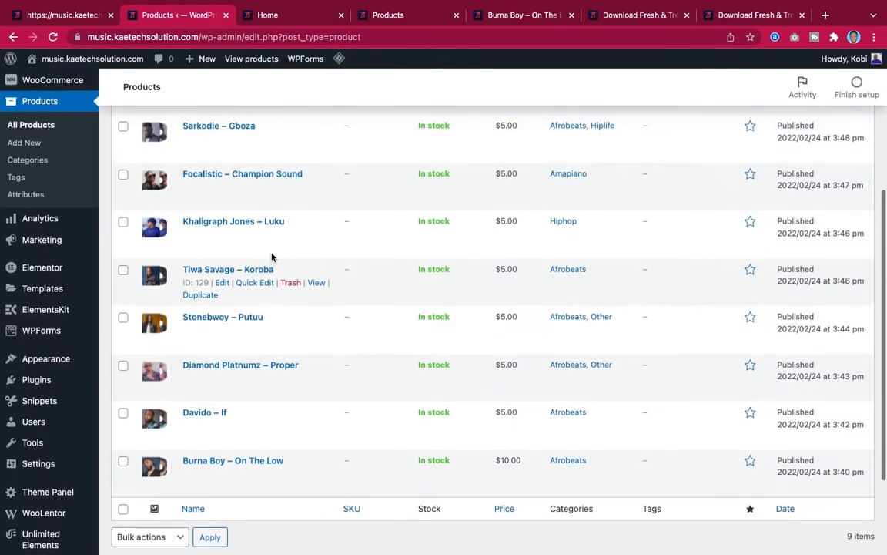
Check the songs in the WordPress product list against the song grid on the demo music store page.
scroll(271, 257, down, 1)
scroll(272, 257, up, 3)
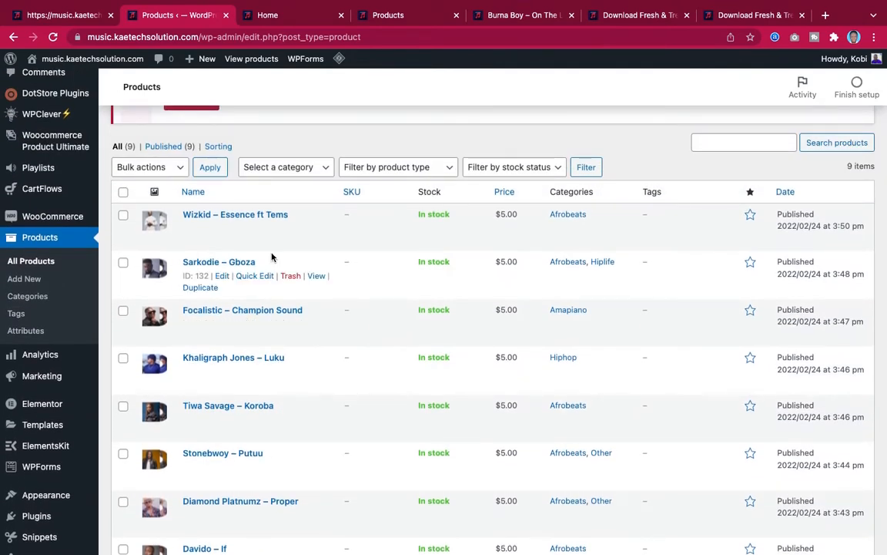
scroll(271, 257, up, 1)
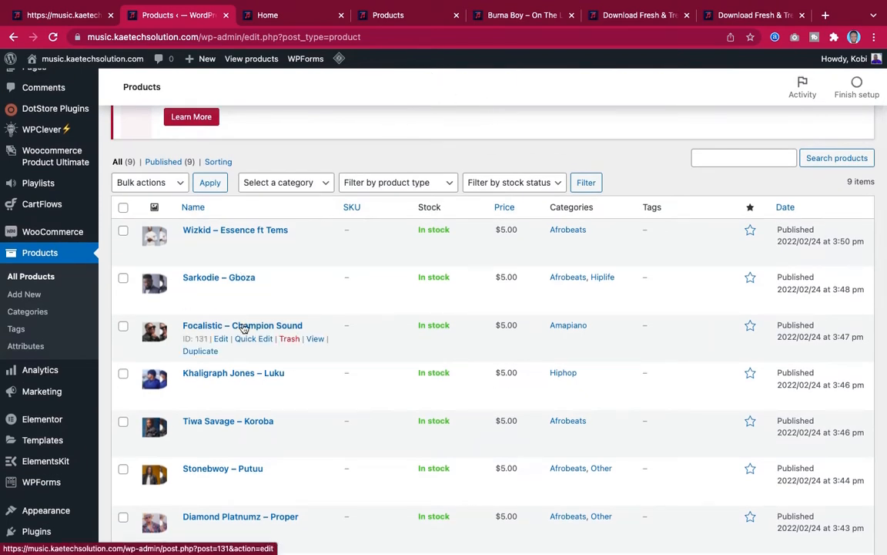
scroll(243, 329, down, 3)
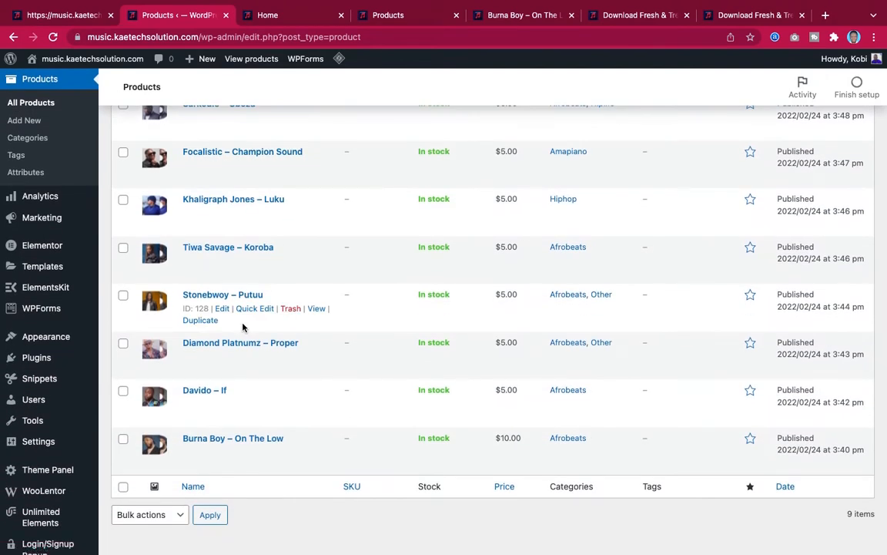
scroll(243, 329, up, 2)
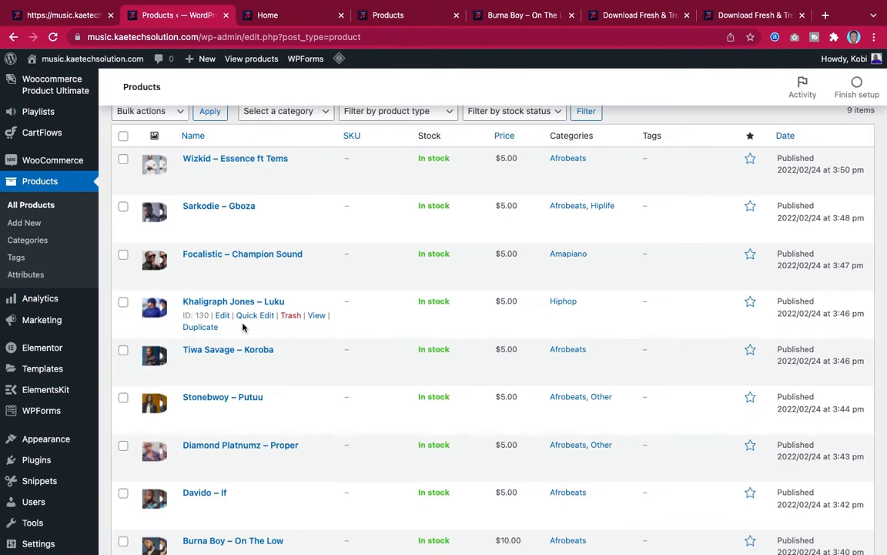
scroll(240, 272, down, 1)
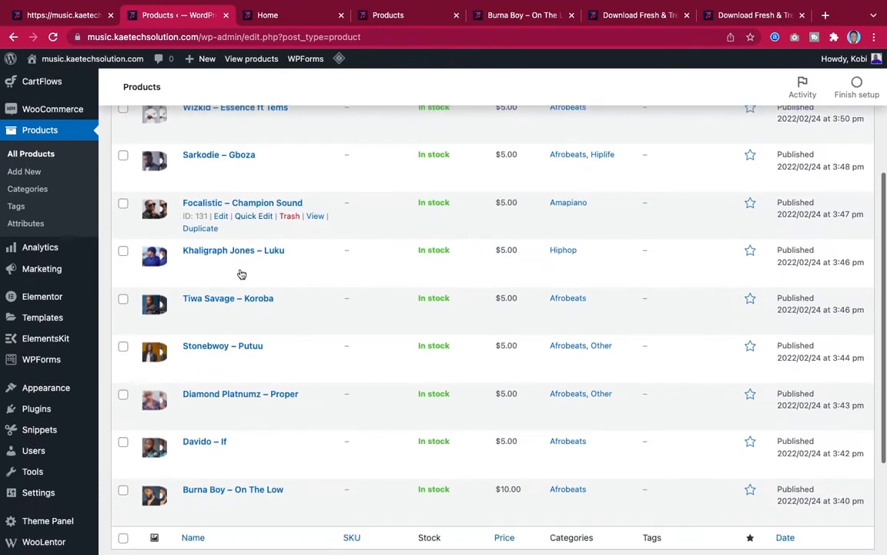
click(745, 15)
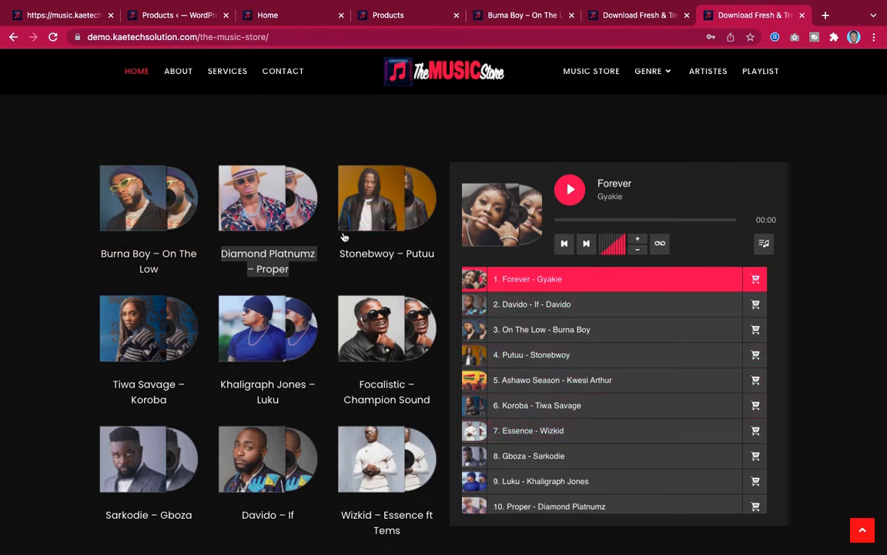
click(180, 16)
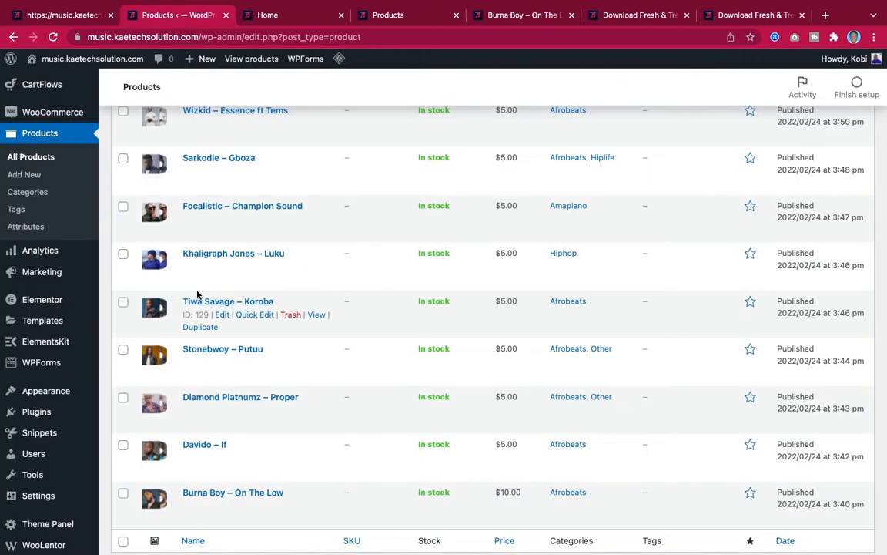
Create a new AudioIgniter playlist and title it "Home playlist".
scroll(198, 291, up, 4)
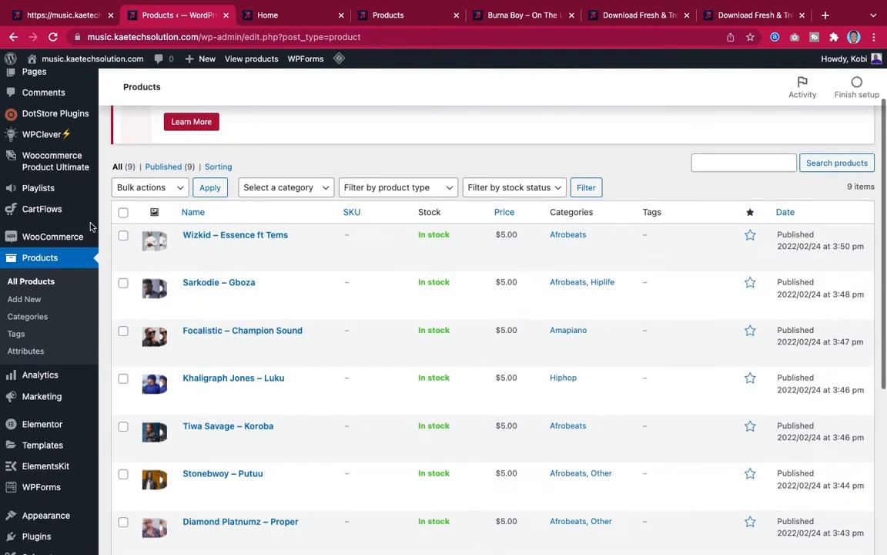
mouse_move(33, 192)
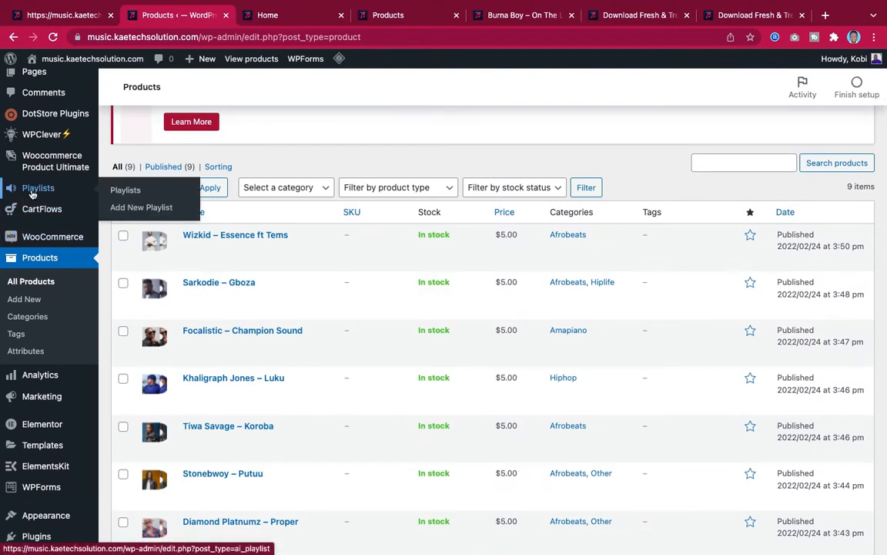
click(131, 208)
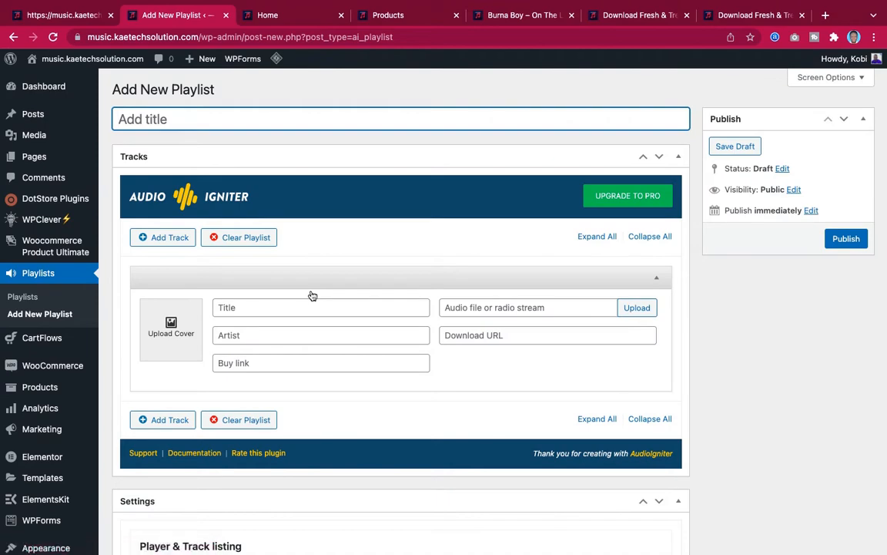
scroll(312, 296, down, 5)
scroll(312, 295, up, 5)
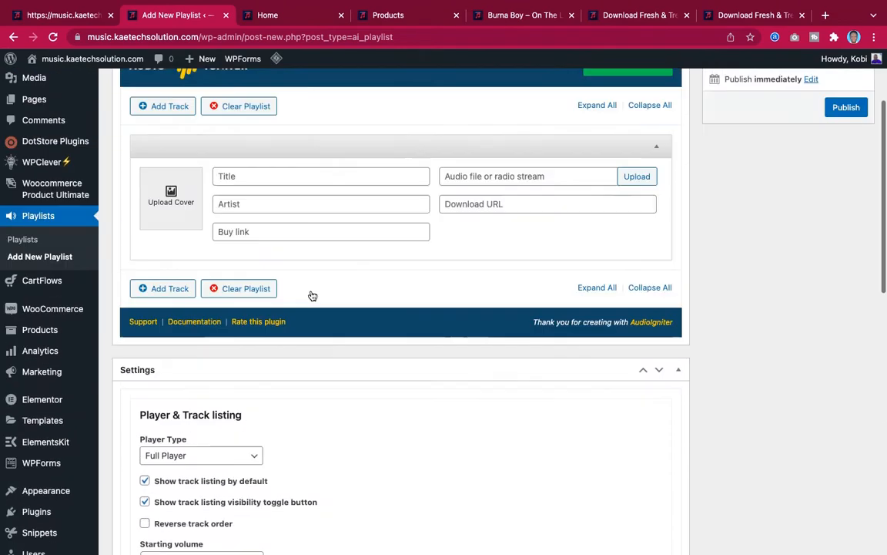
scroll(312, 296, up, 1)
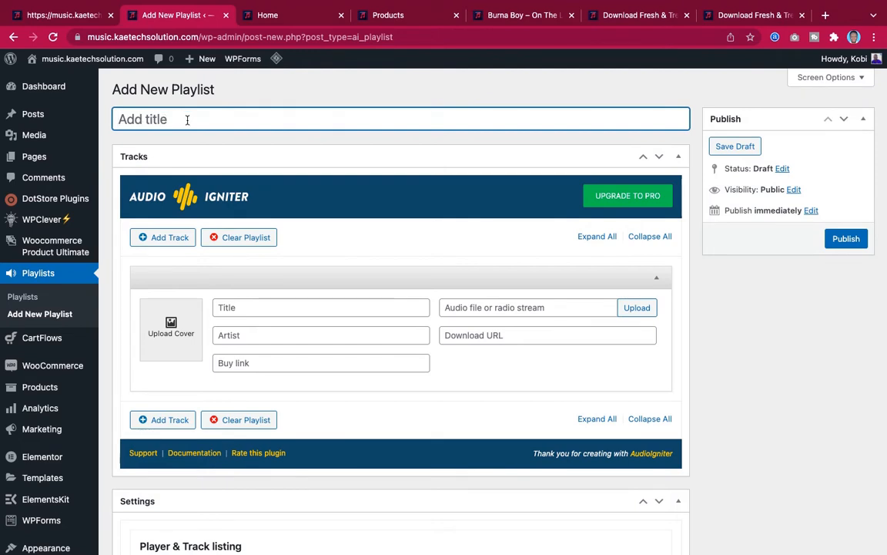
text(Home playlist)
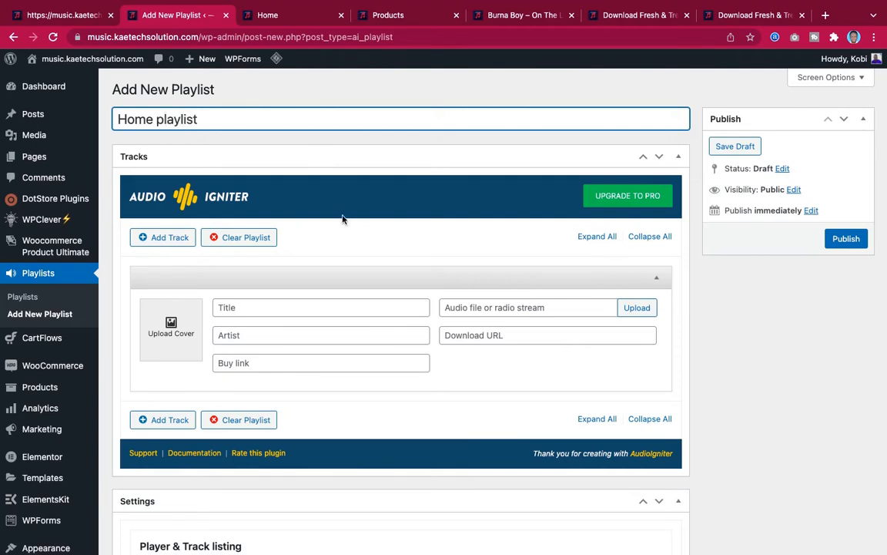
Look through the demo music store's playlist player to see its track titles and artists, and return to the new playlist.
scroll(342, 220, down, 3)
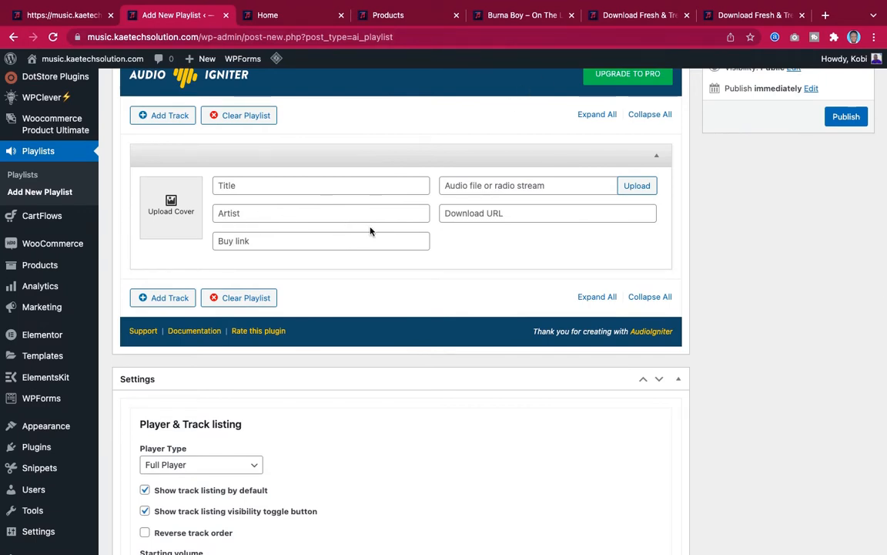
click(639, 15)
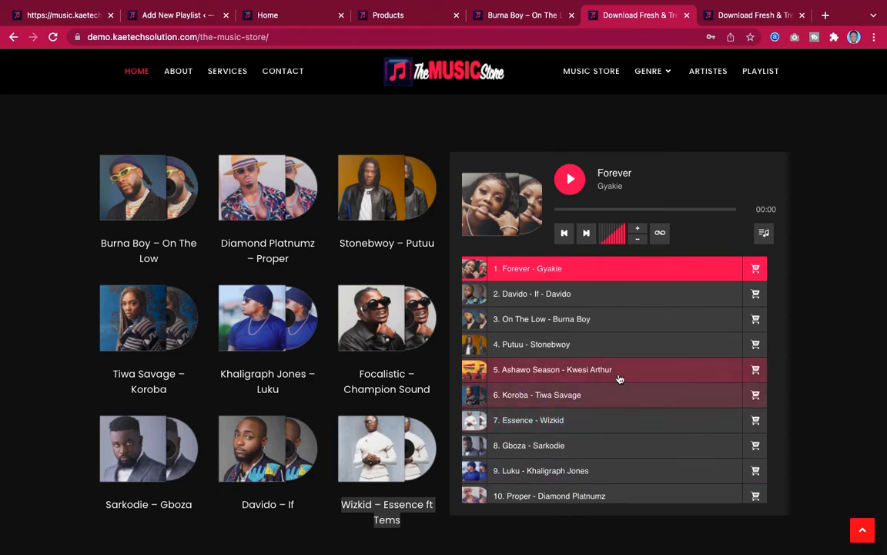
scroll(605, 378, down, 1)
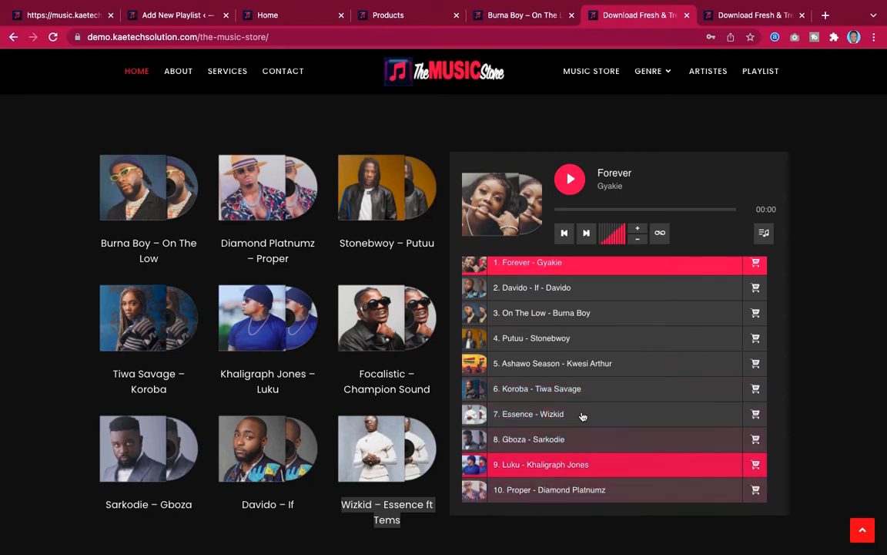
scroll(584, 416, up, 1)
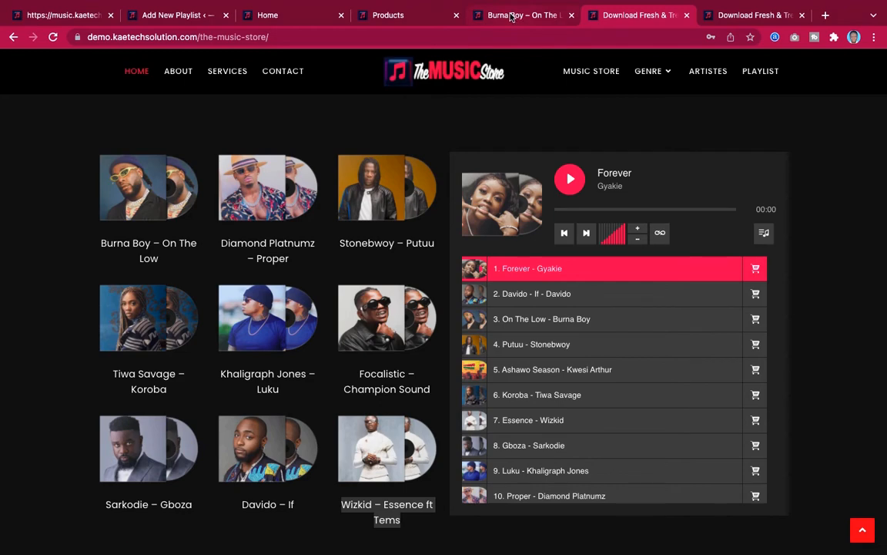
click(186, 10)
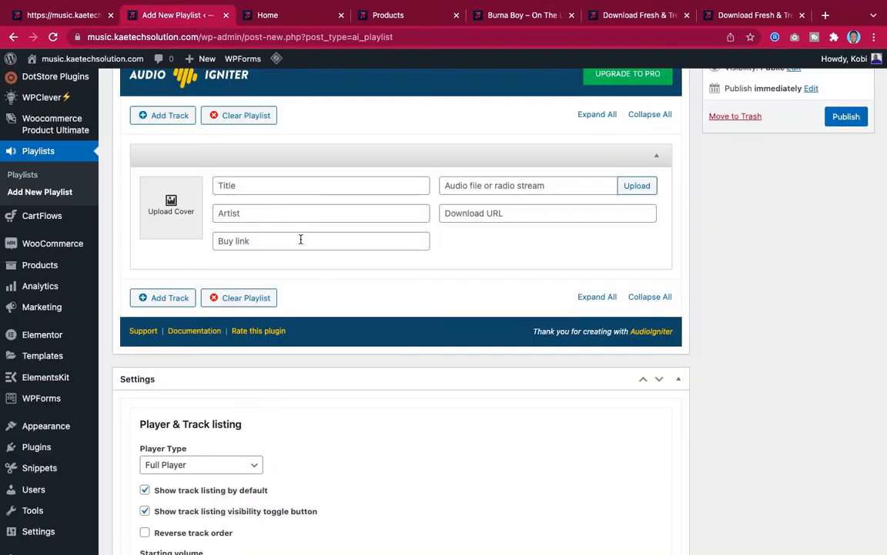
Assign 4-You-Jay-Someday-No-Copyright-Music-cewo21.mp3 from the media library as the first track's audio file.
scroll(302, 240, up, 1)
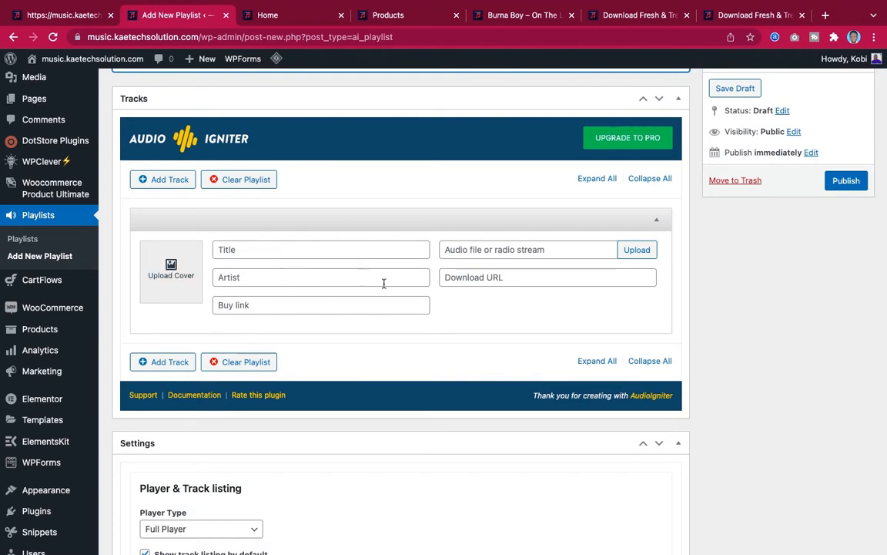
click(638, 251)
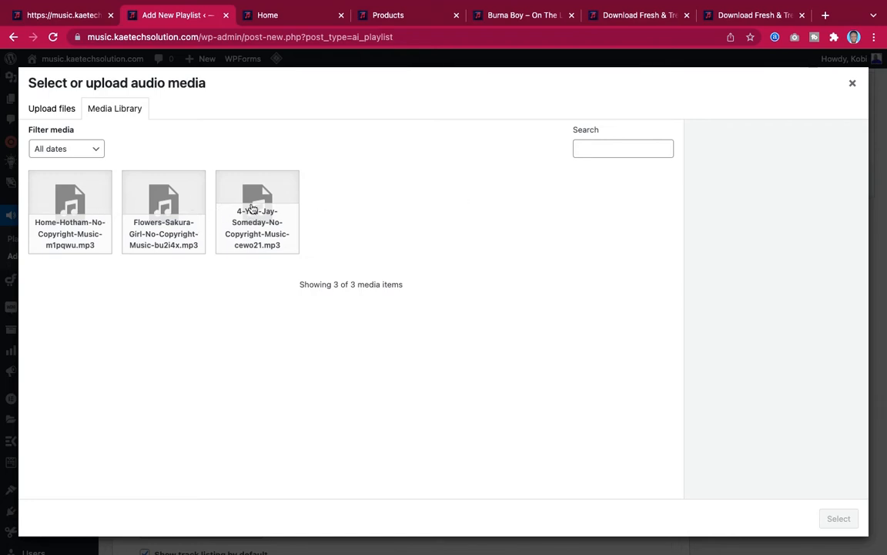
click(256, 206)
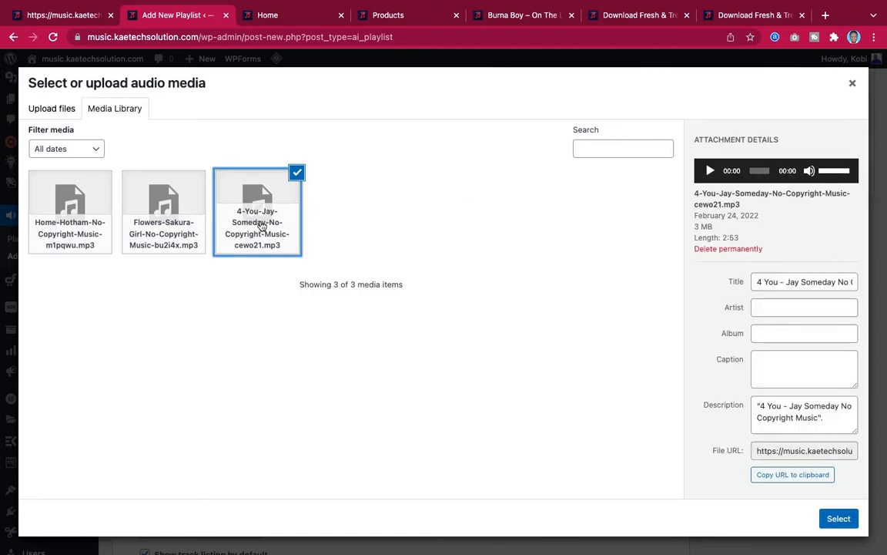
click(837, 524)
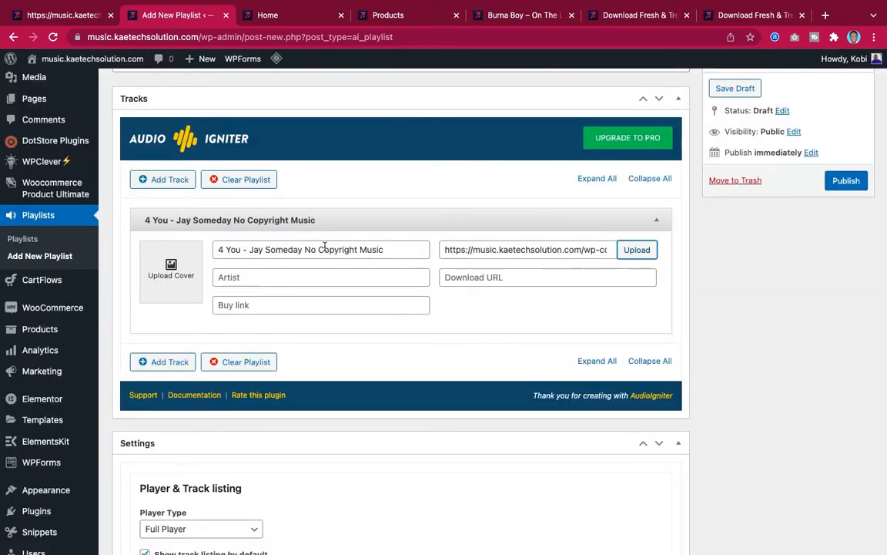
Replace the first track's title with "Gyakie - Forever".
drag(381, 249, 210, 250)
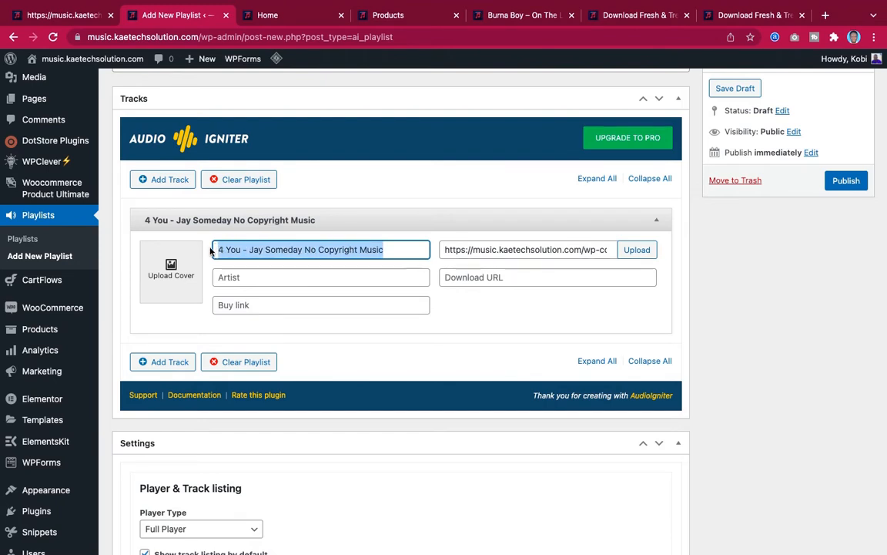
text(G)
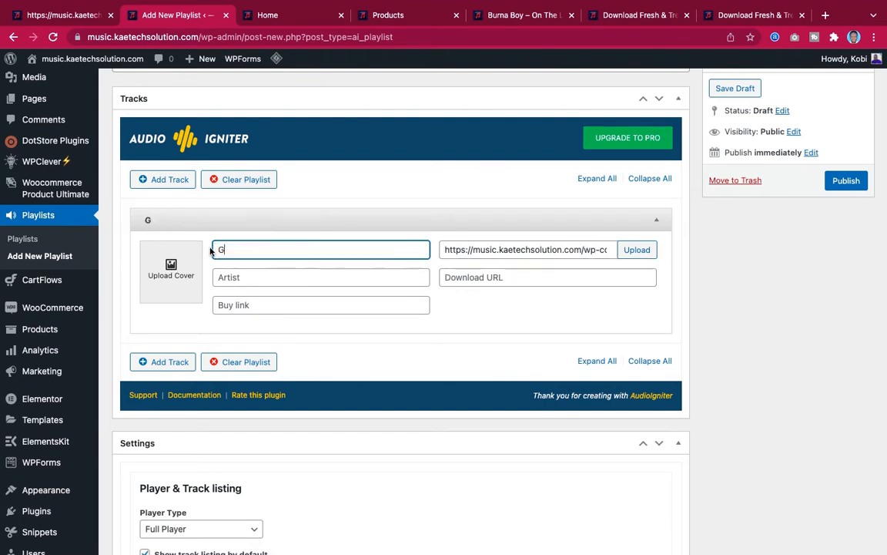
text(yakie - Fo)
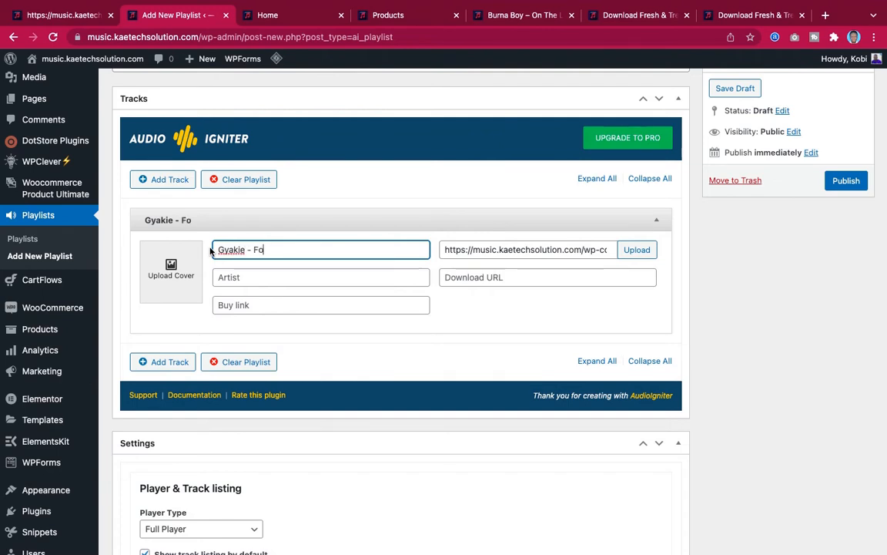
text(rever)
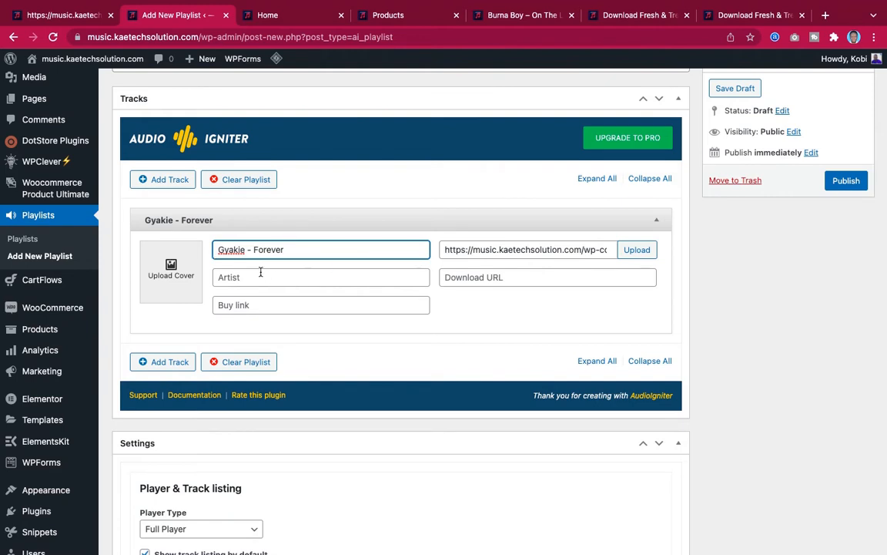
Copy "Gyakie" from the track title and enter it as the first track's artist.
right_click(246, 248)
click(204, 249)
double_click(217, 248)
right_click(225, 247)
click(235, 253)
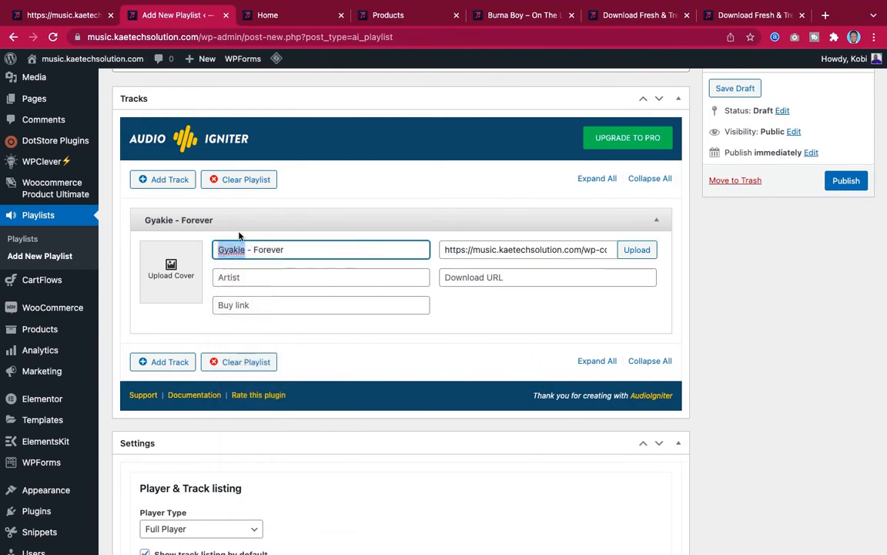
click(238, 281)
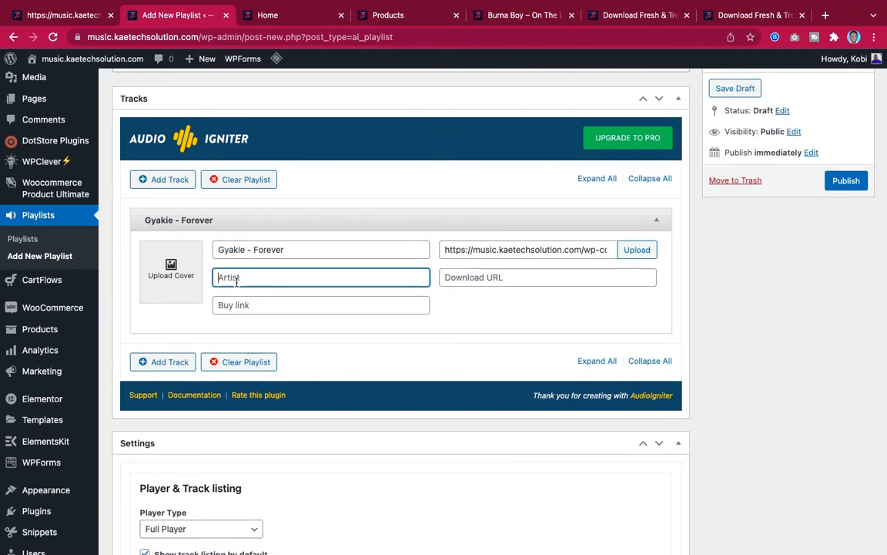
key(super+v)
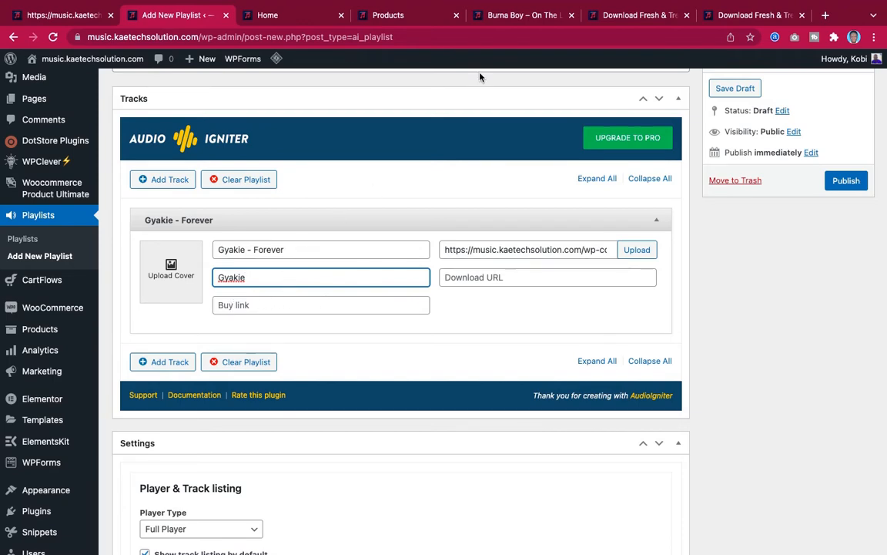
From the published site's Home page, go to the WordPress dashboard and open the list of all products.
click(389, 15)
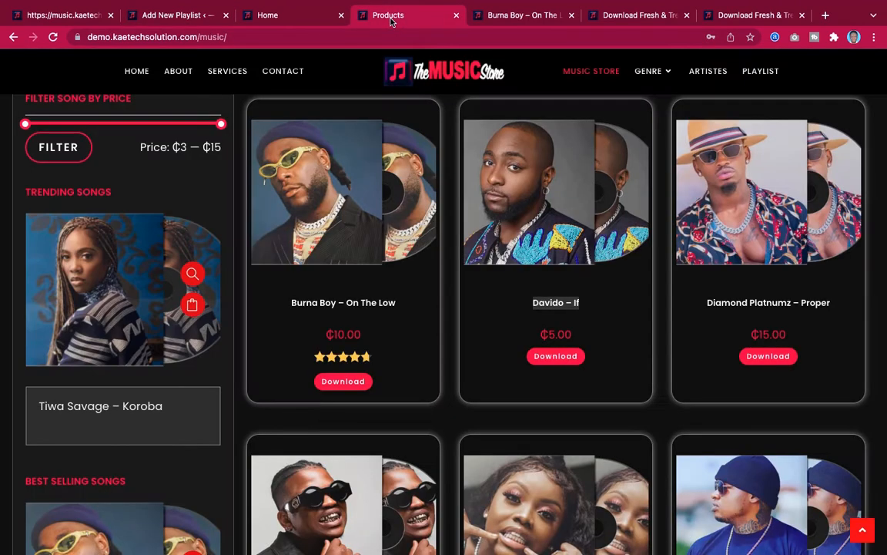
click(291, 16)
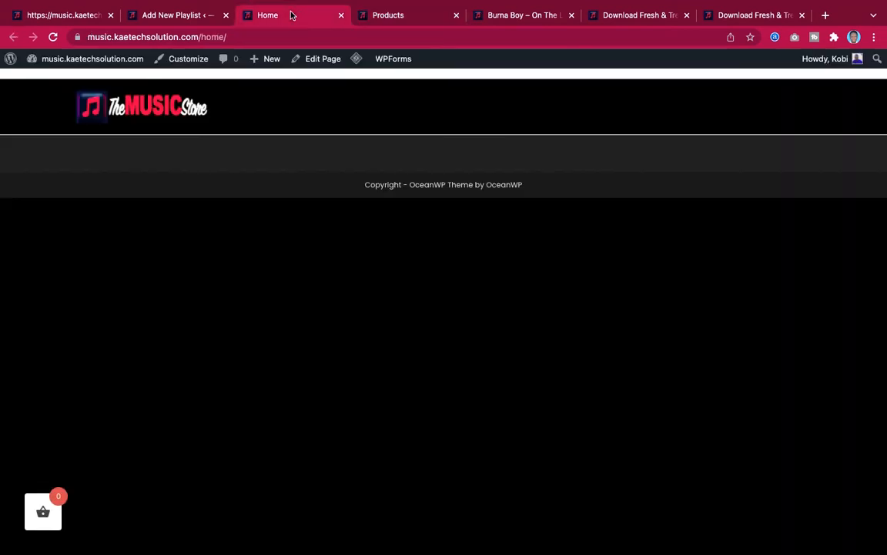
mouse_move(90, 66)
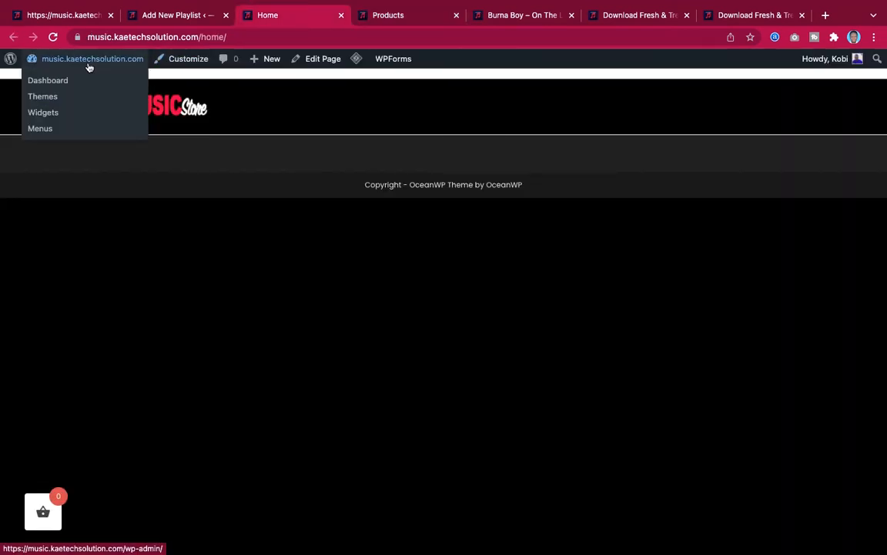
click(54, 81)
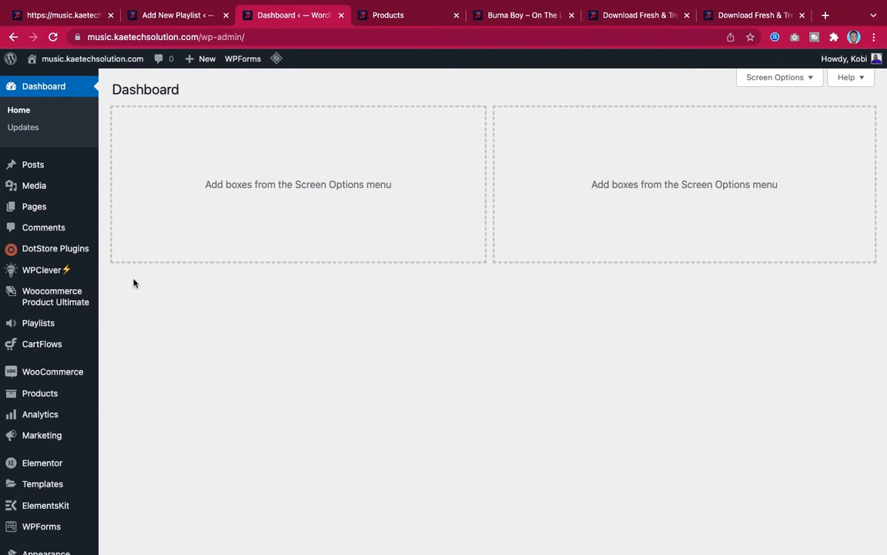
mouse_move(44, 392)
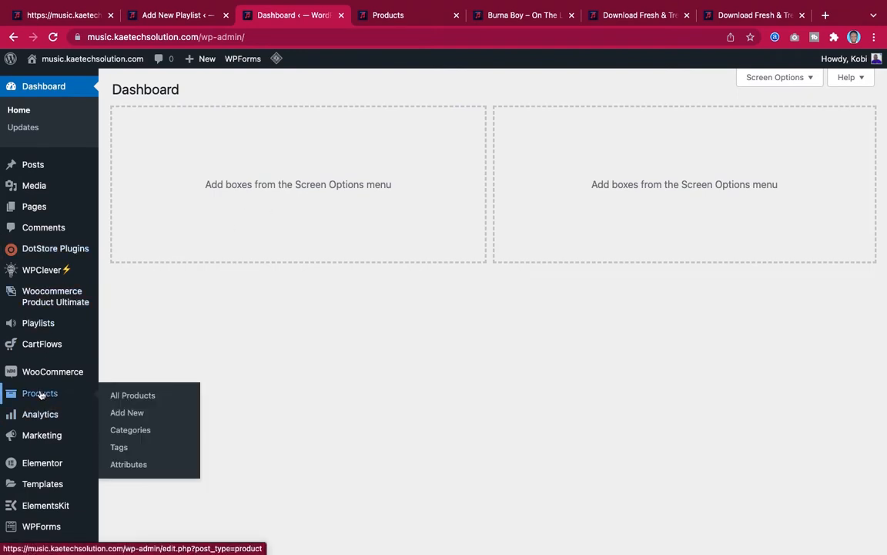
click(138, 395)
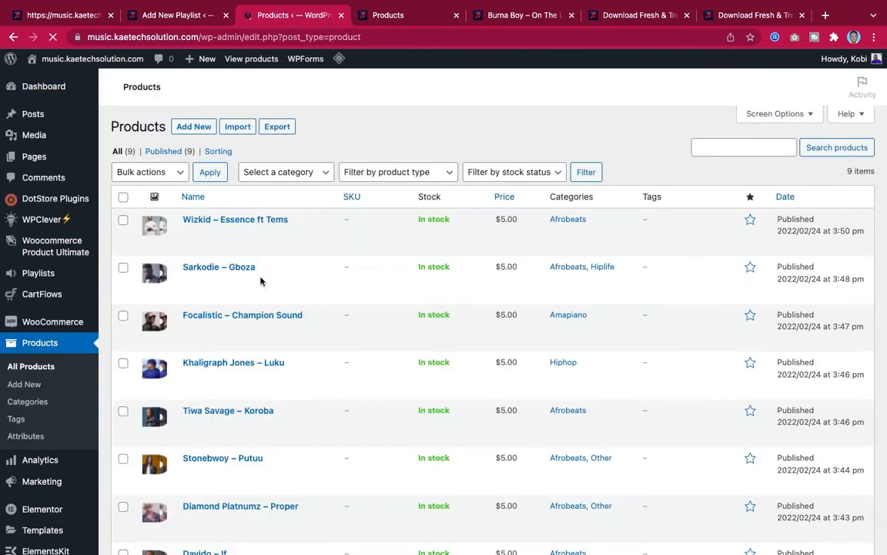
Copy the product name "Wizkid – Essence ft Tems" from the product list and replace the playlist's first track title with it.
scroll(247, 331, down, 5)
scroll(255, 341, up, 5)
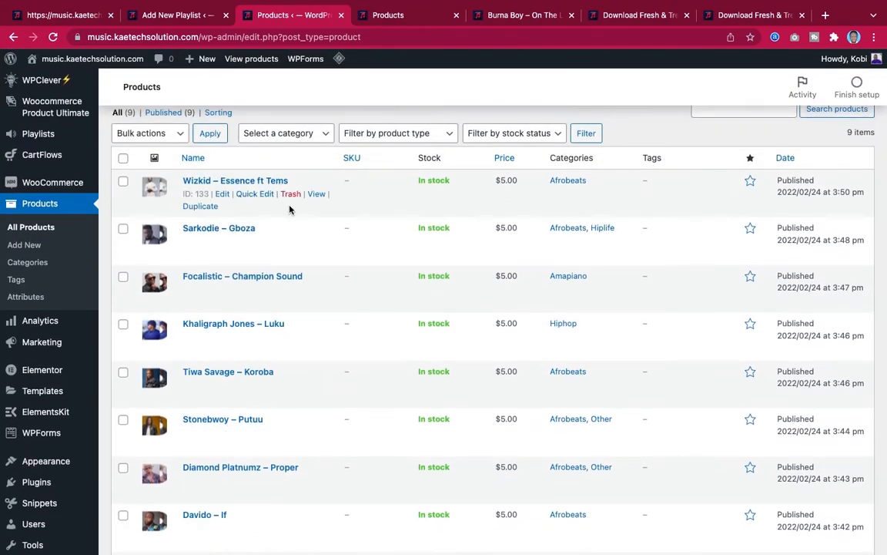
scroll(256, 287, down, 2)
scroll(257, 292, up, 2)
scroll(257, 291, down, 2)
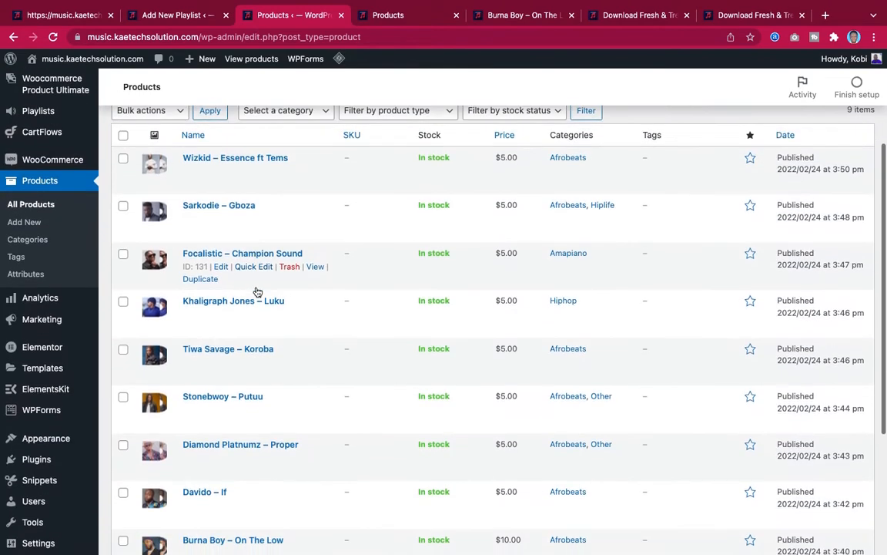
scroll(257, 291, up, 2)
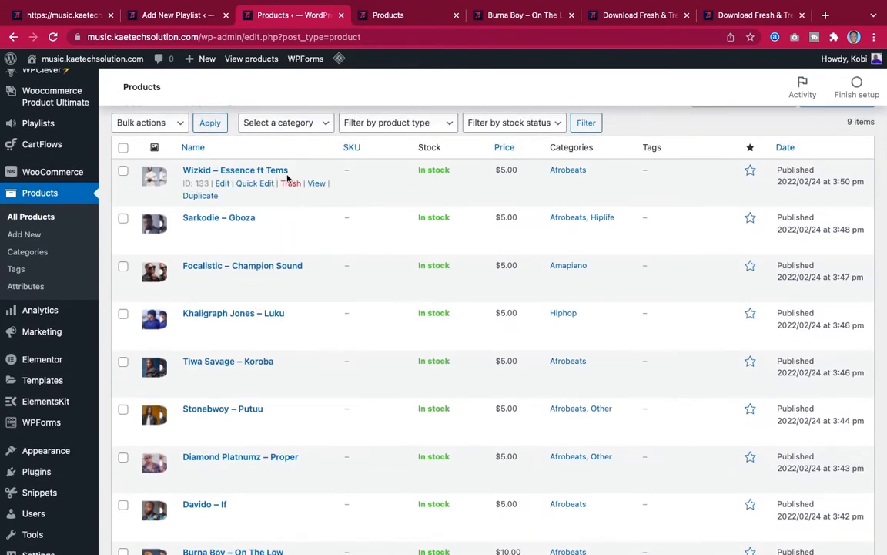
drag(293, 172, 188, 168)
key(super+c)
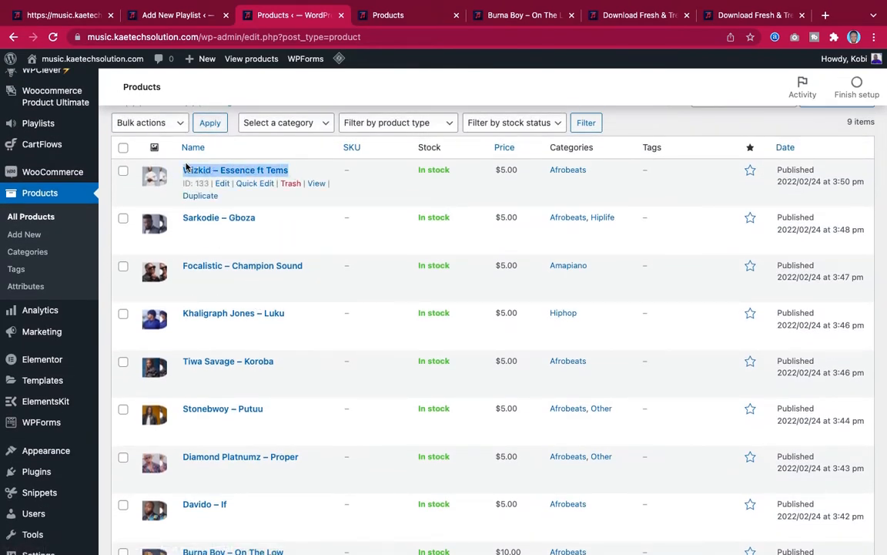
click(158, 12)
click(286, 249)
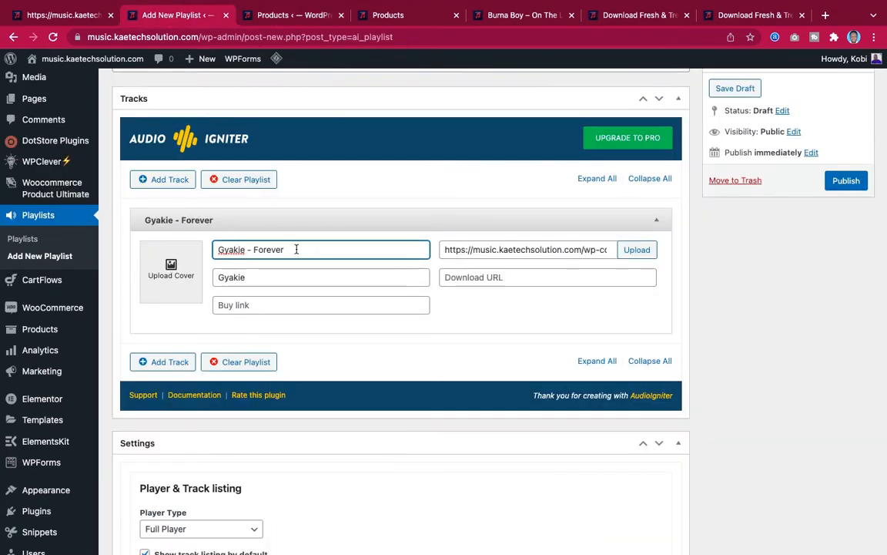
drag(295, 247, 216, 248)
key(super+v)
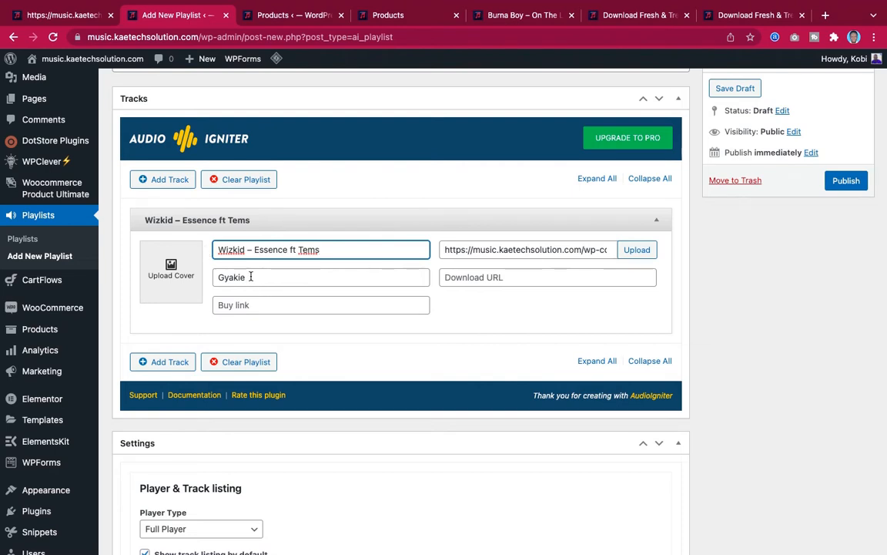
Replace the first track's artist with "Wizkid ft Tems", trimming the song name from the copied title.
drag(250, 277, 215, 277)
key(super+v)
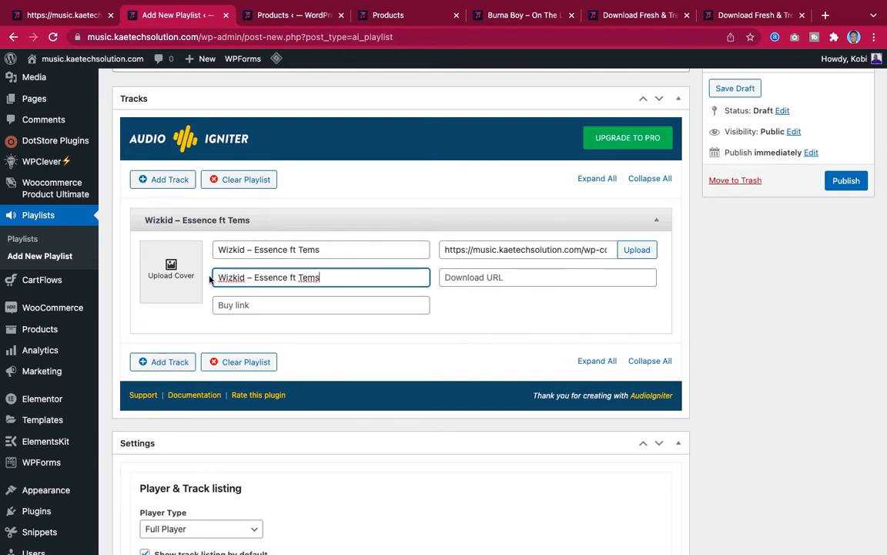
drag(288, 276, 246, 275)
key(BackSpace)
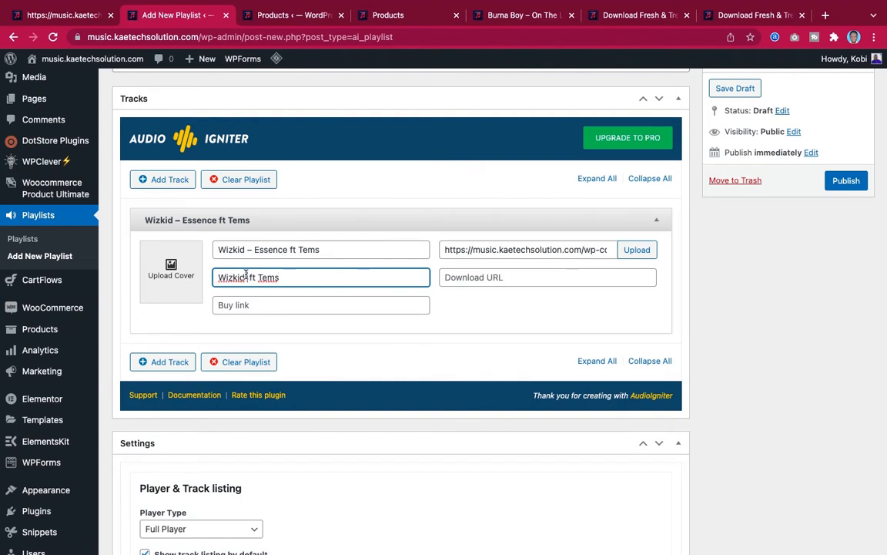
Copy the product page link of "Wizkid – Essence ft Tems" and enter it as the first track's buy link.
click(266, 307)
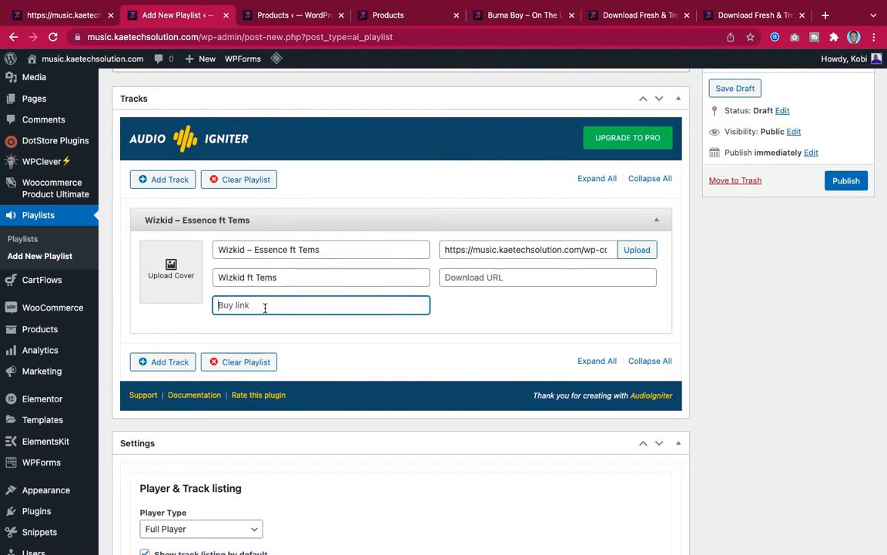
click(279, 15)
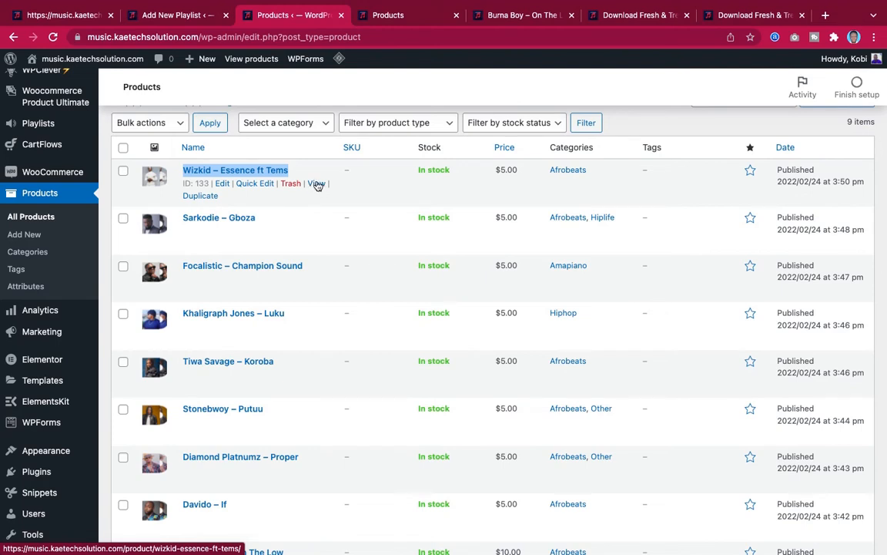
right_click(317, 185)
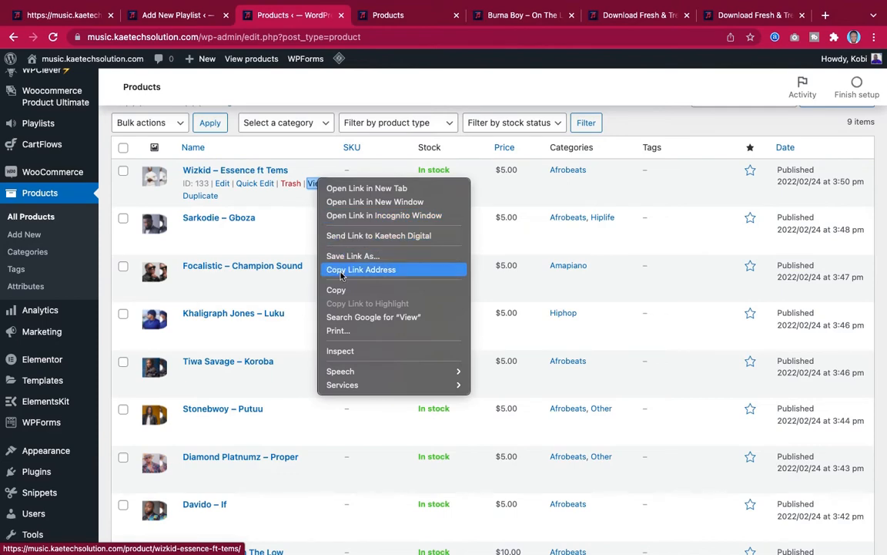
click(341, 271)
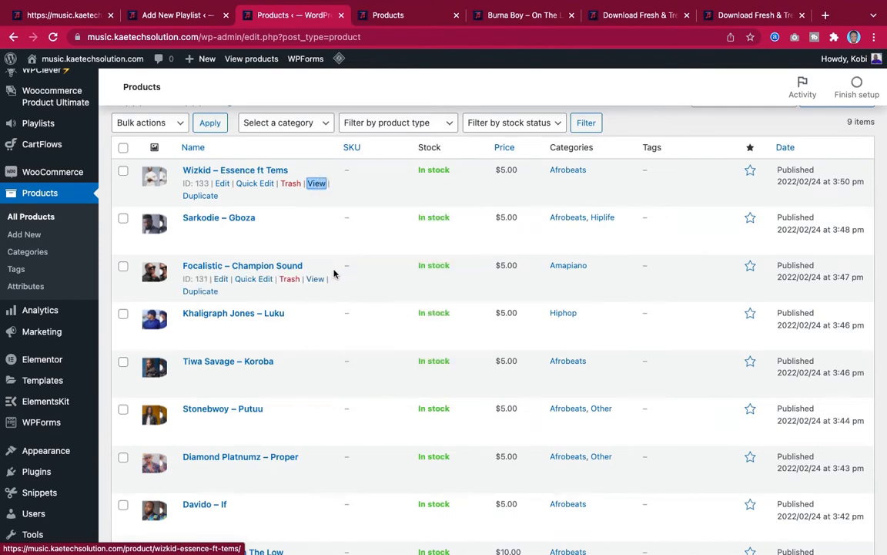
click(167, 15)
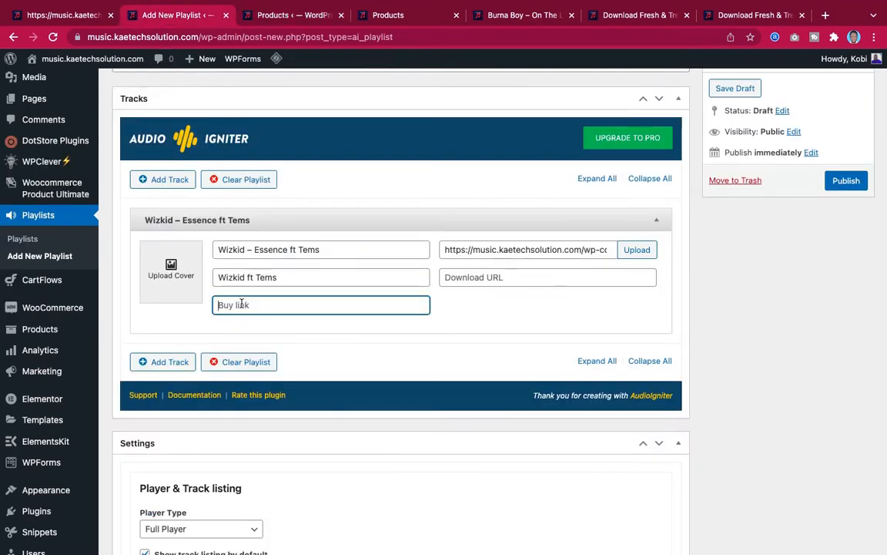
key(super+v)
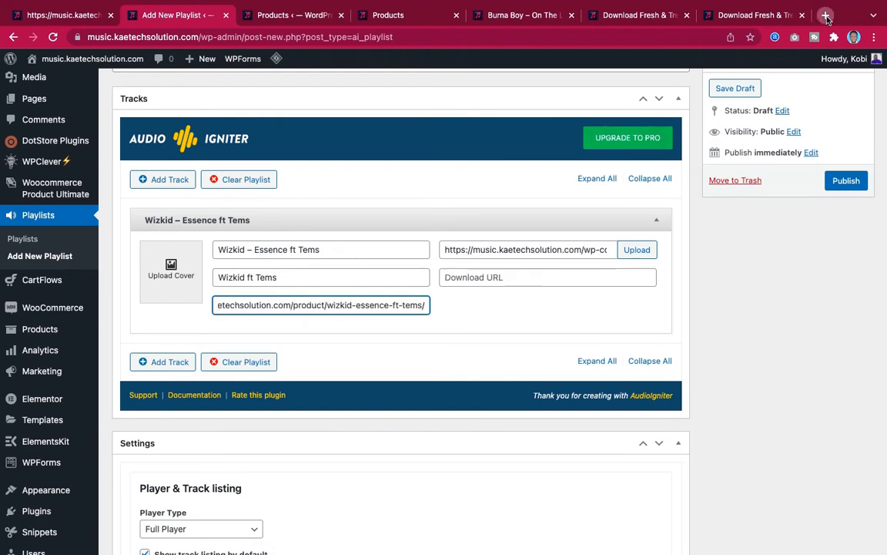
Open the copied buy link in a new browser tab and examine the product page, its price, audio preview and description.
key(super+t)
key(super+v)
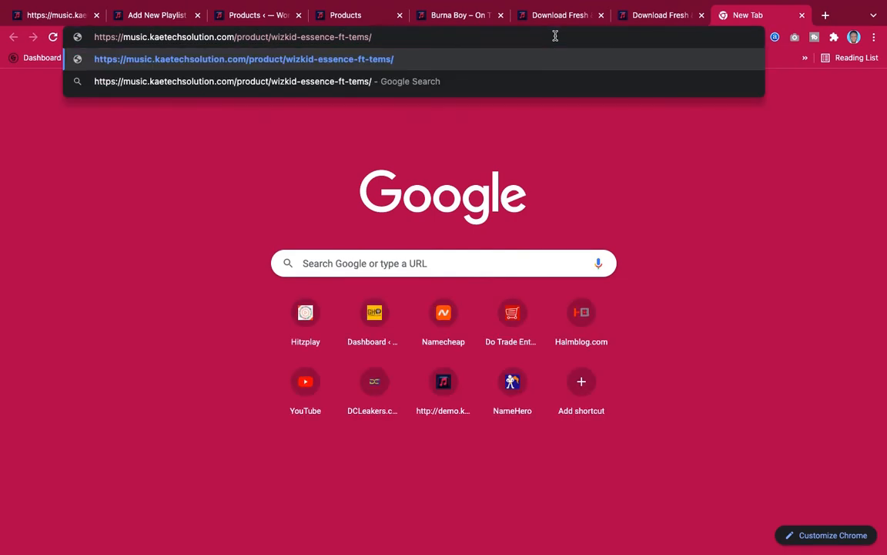
key(Return)
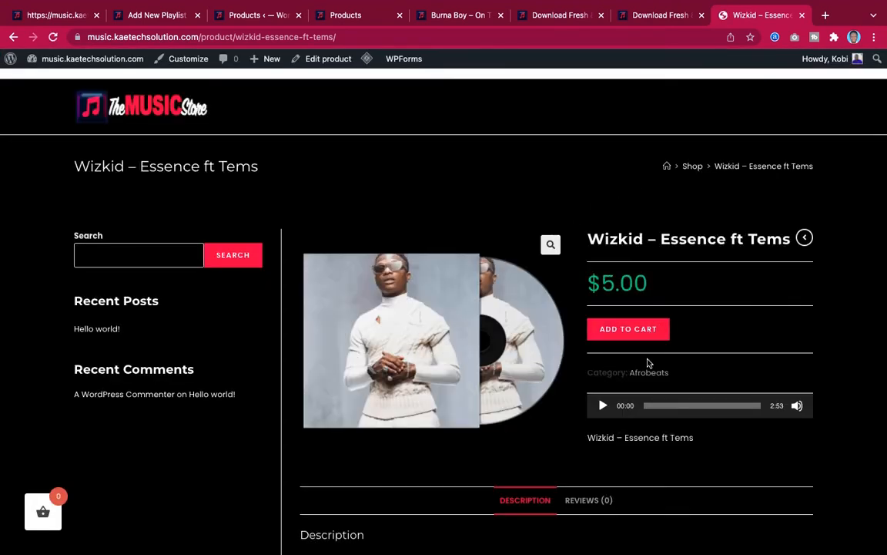
scroll(648, 362, down, 3)
scroll(648, 362, down, 5)
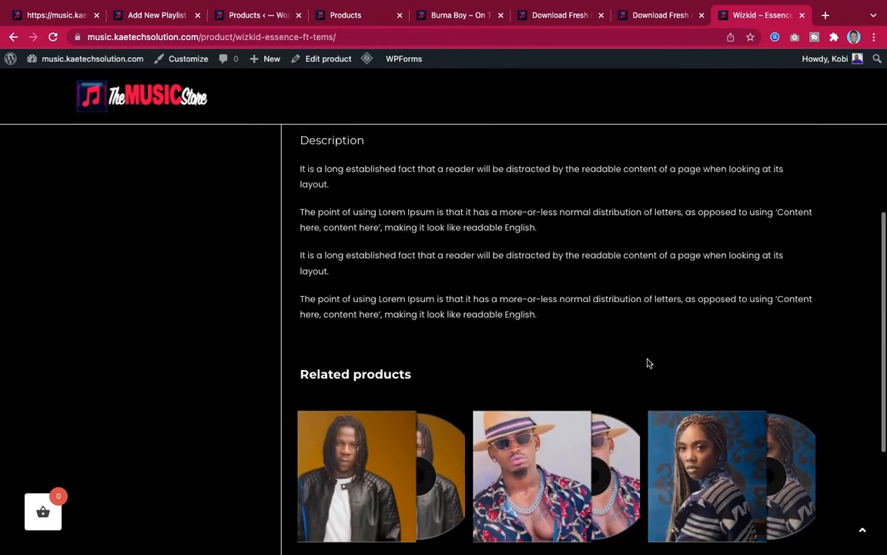
scroll(648, 362, up, 2)
scroll(648, 362, up, 8)
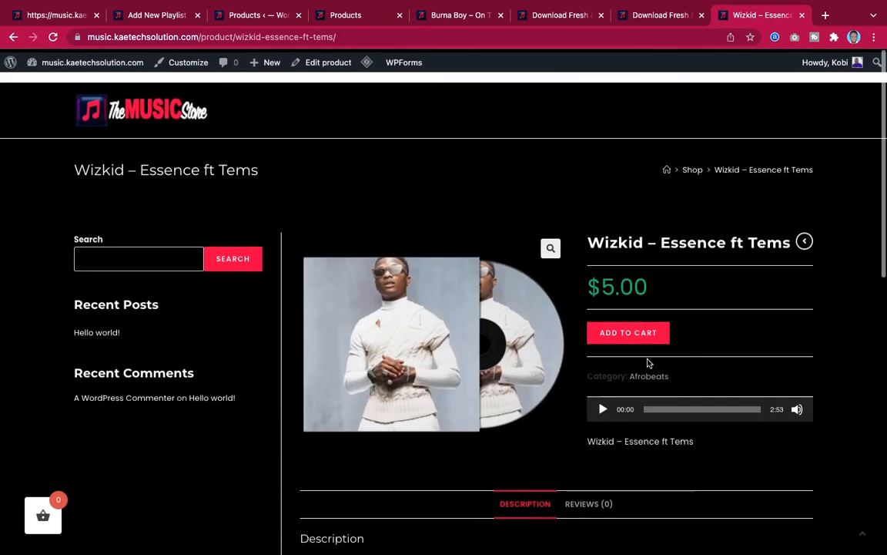
scroll(648, 362, down, 10)
scroll(648, 362, up, 10)
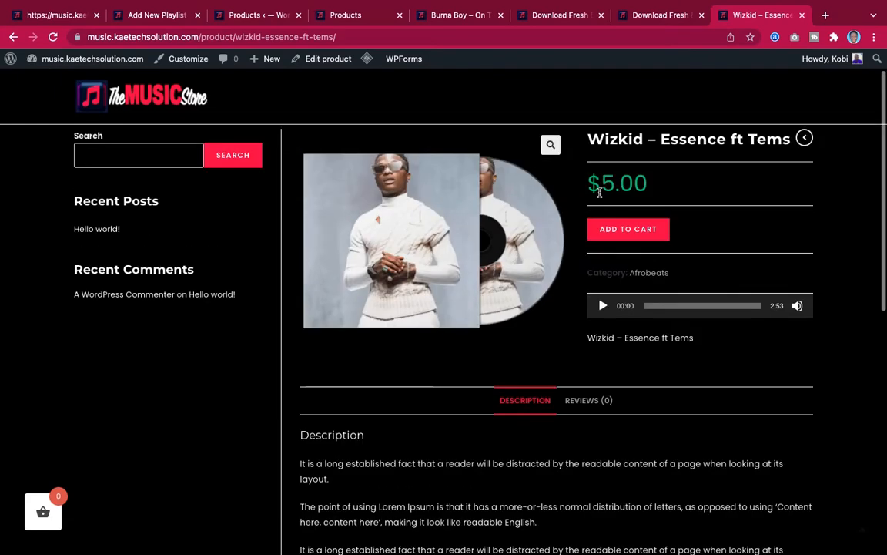
Check the buy option beside each track in the demo store's music player and return to the playlist editor.
click(145, 16)
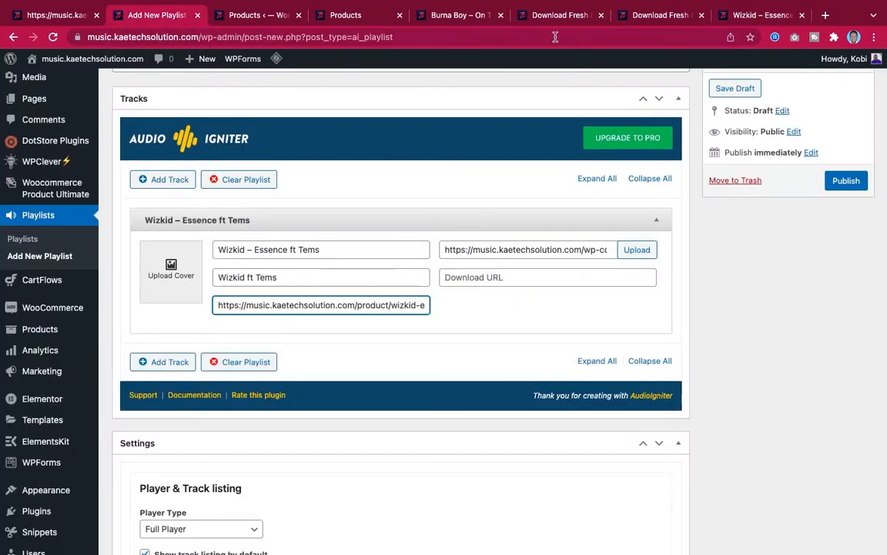
click(642, 23)
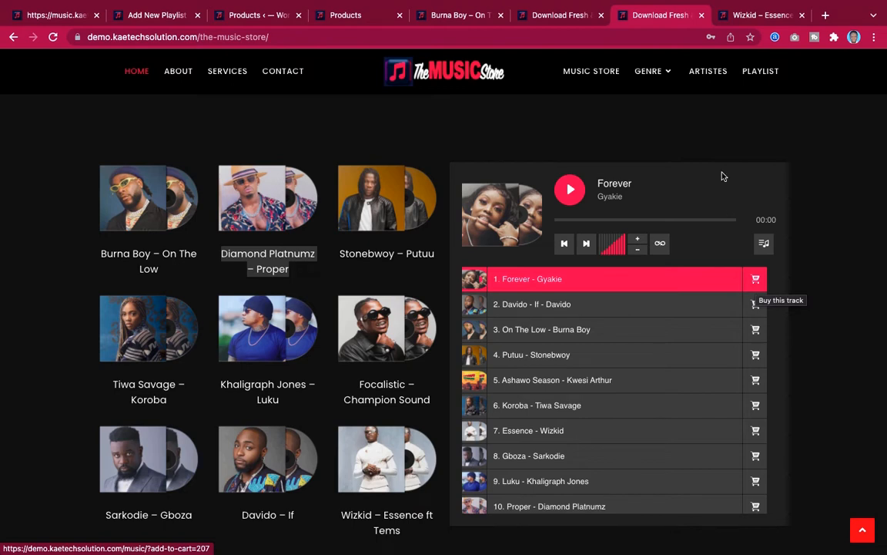
click(158, 18)
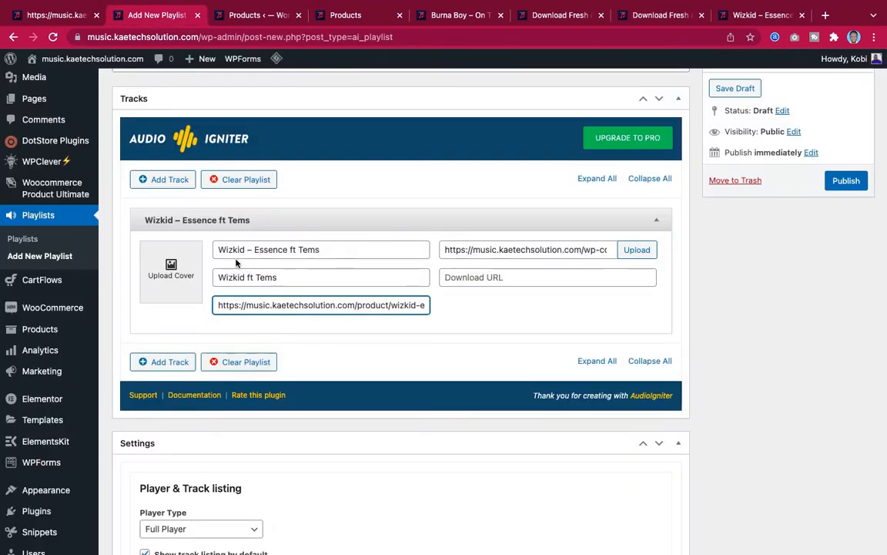
Set Wizkid.jpg from the media library as the first track's cover image and add another track to the playlist.
click(171, 268)
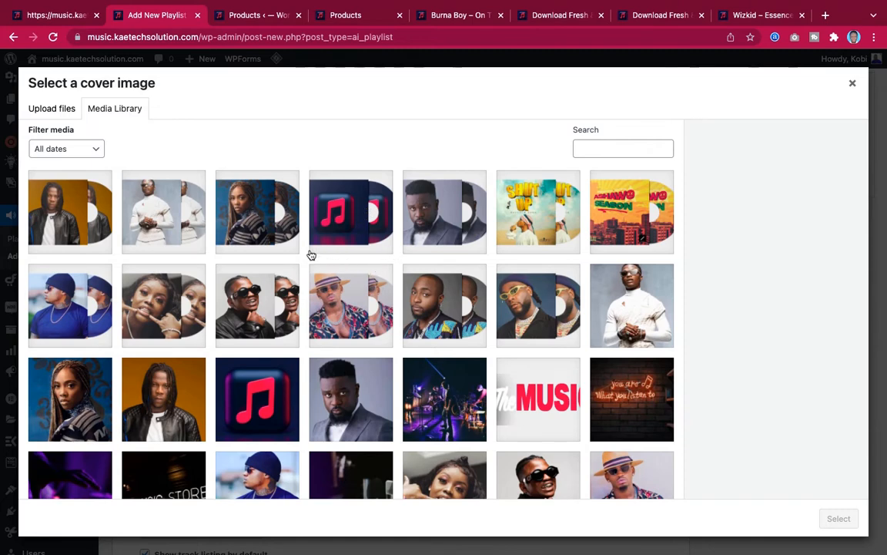
scroll(459, 303, down, 1)
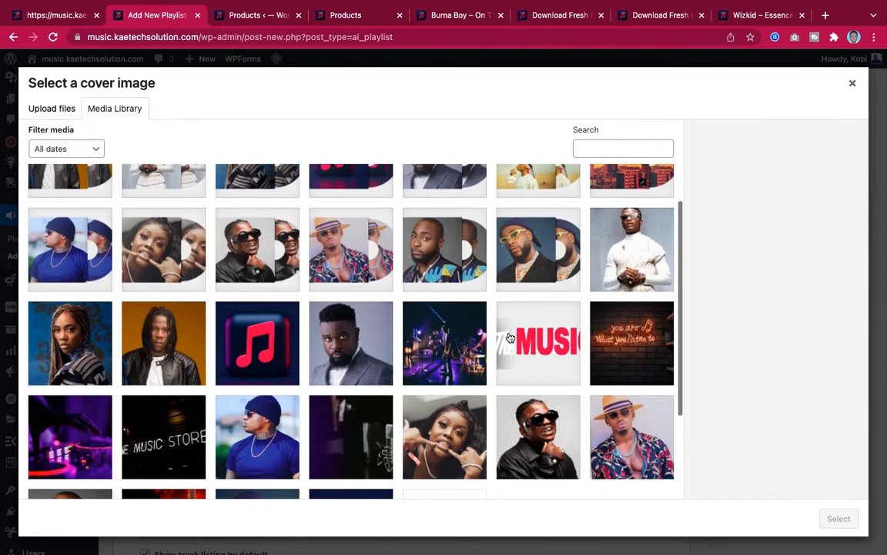
click(626, 262)
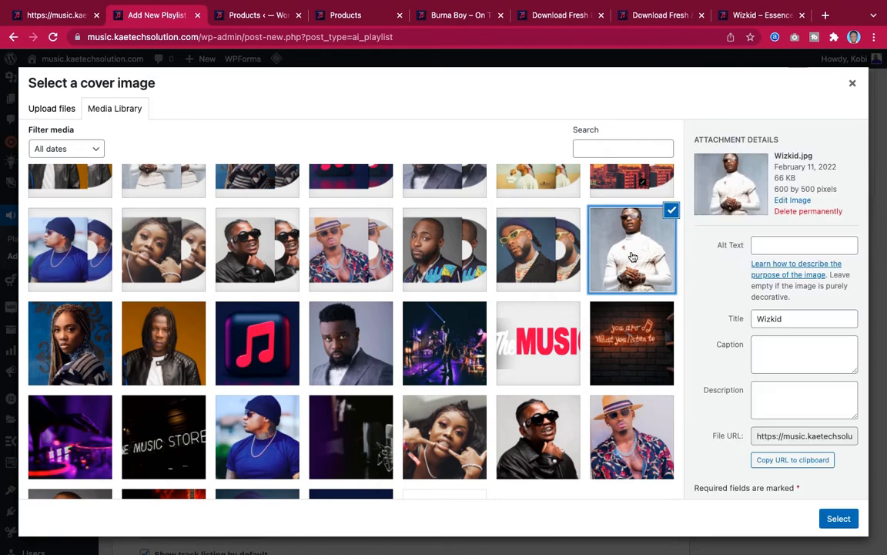
click(839, 518)
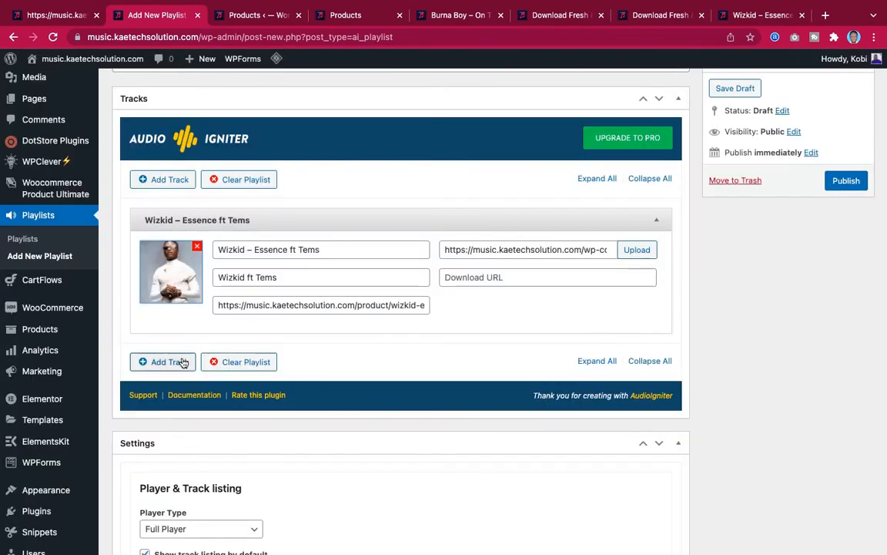
click(177, 362)
Review all tracks of the Home playlist and publish it.
scroll(246, 396, down, 3)
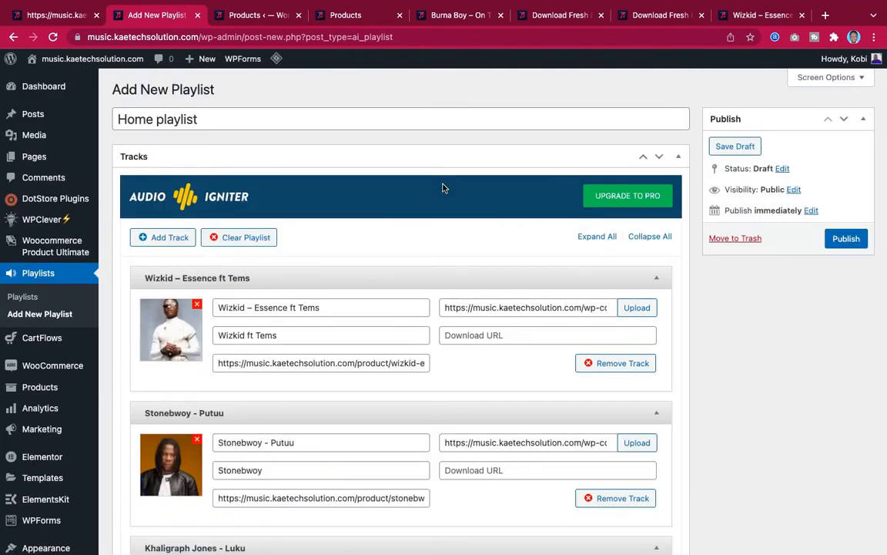
scroll(443, 187, down, 10)
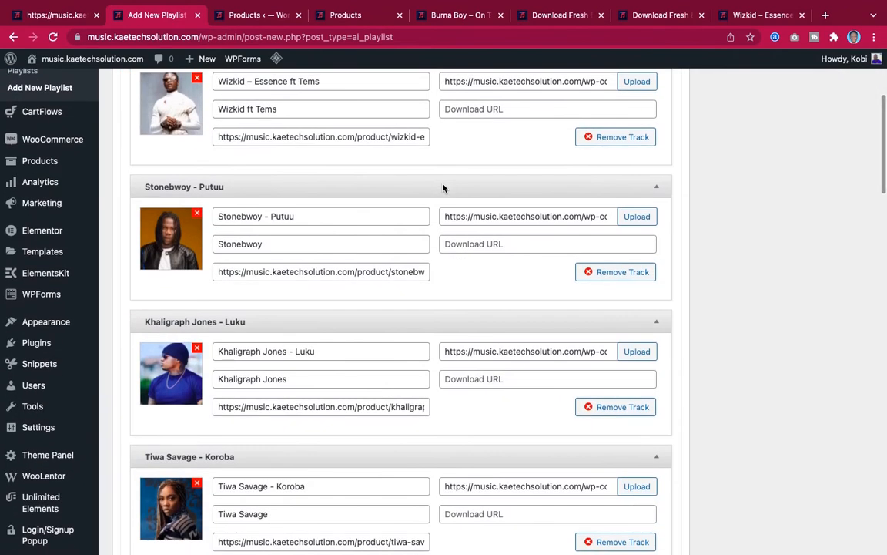
scroll(442, 187, down, 20)
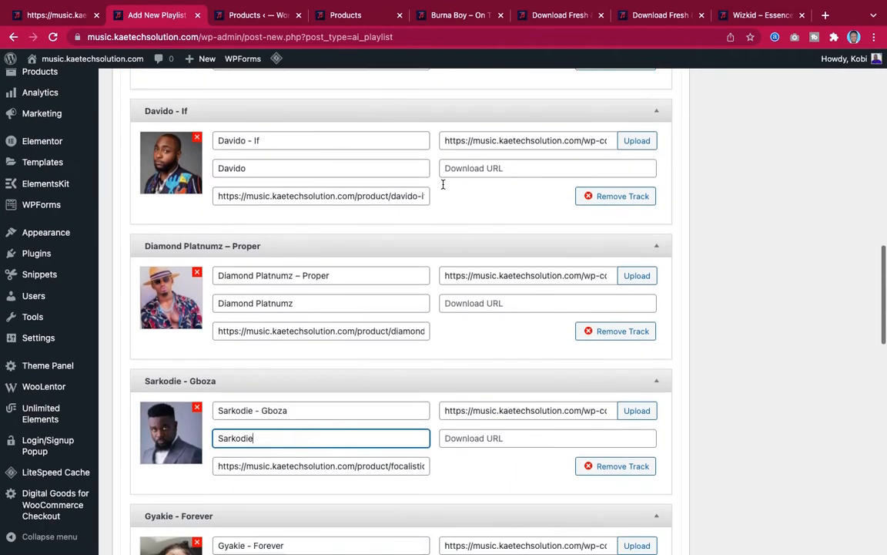
scroll(443, 184, up, 20)
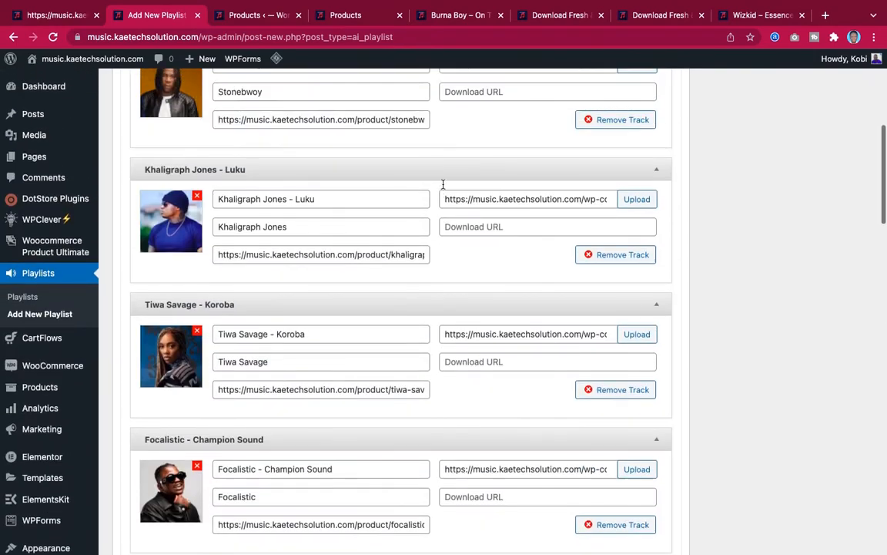
scroll(443, 188, up, 3)
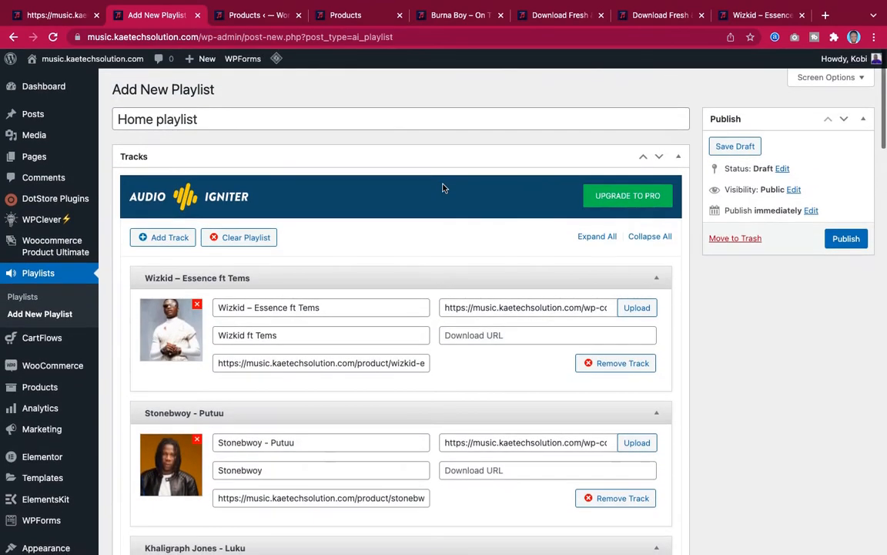
scroll(448, 254, down, 20)
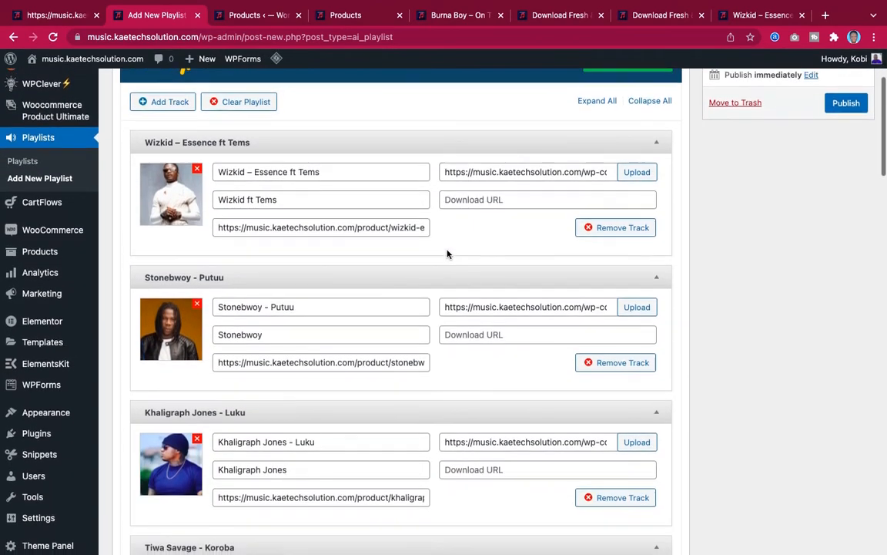
scroll(447, 254, down, 7)
scroll(448, 254, up, 20)
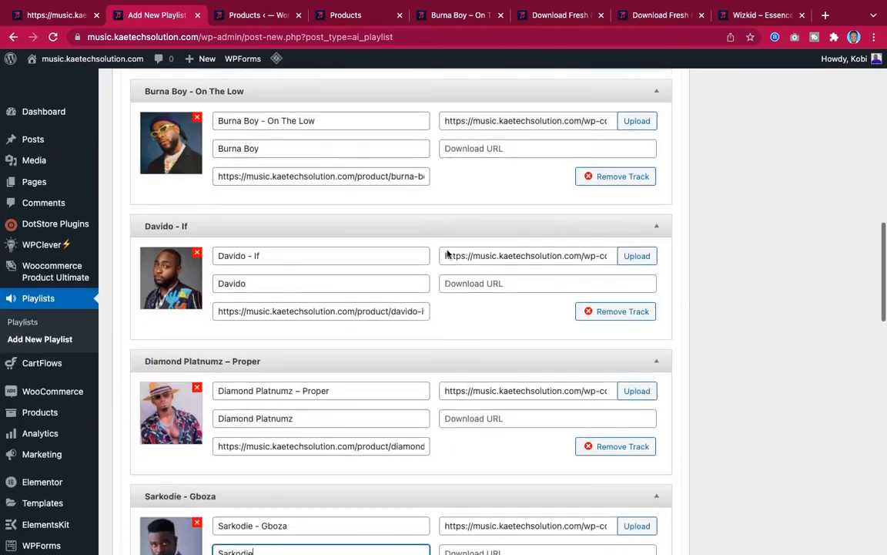
scroll(448, 255, up, 2)
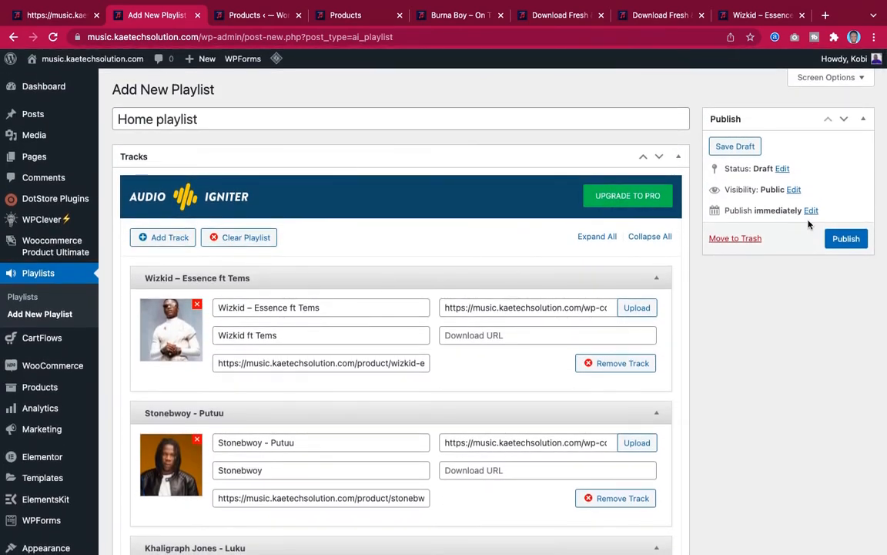
click(846, 238)
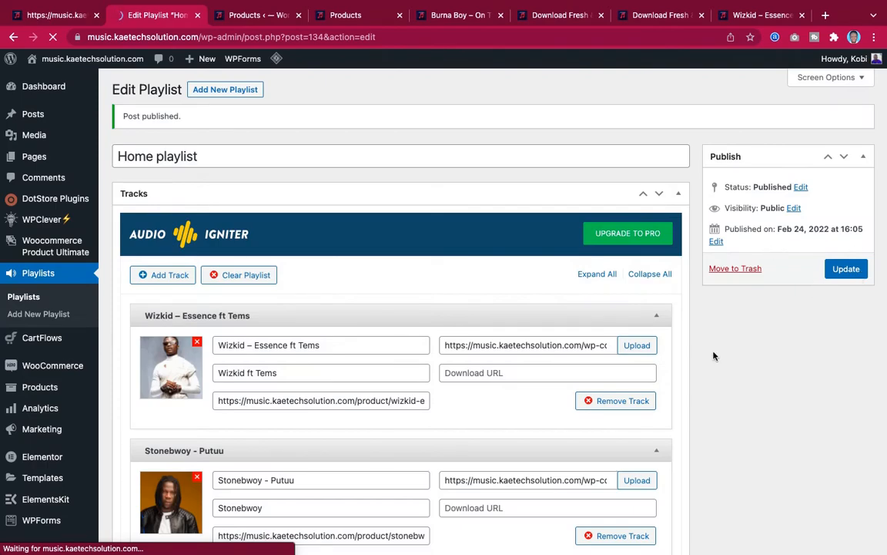
Review the Home playlist's track list and its player, track and repeat settings.
scroll(535, 362, down, 10)
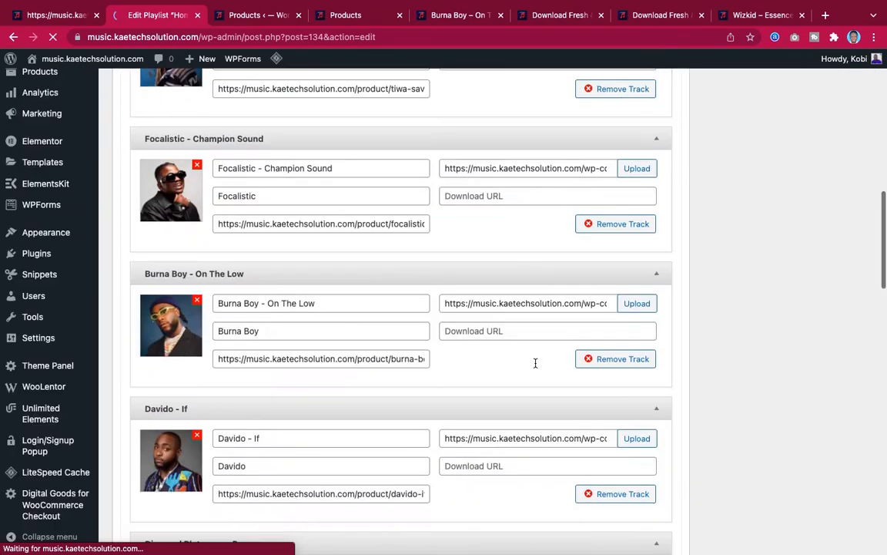
scroll(534, 365, down, 15)
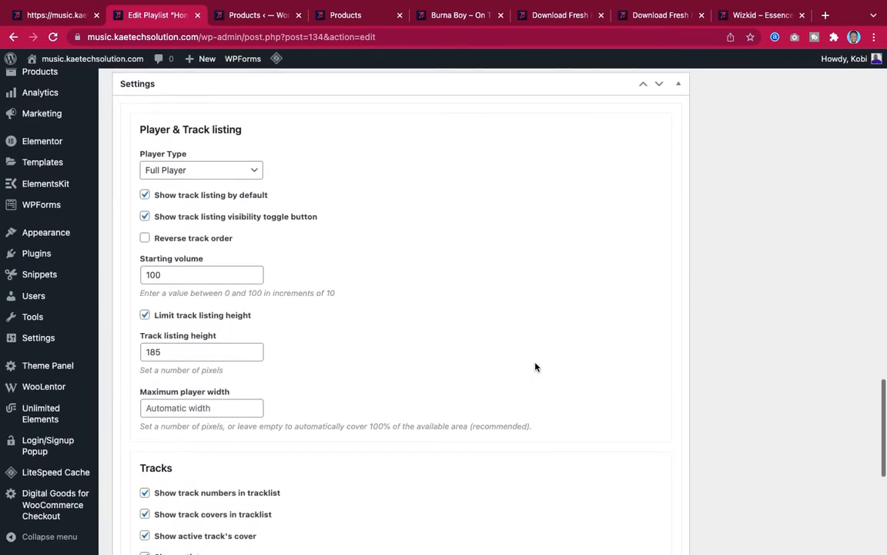
scroll(535, 367, down, 5)
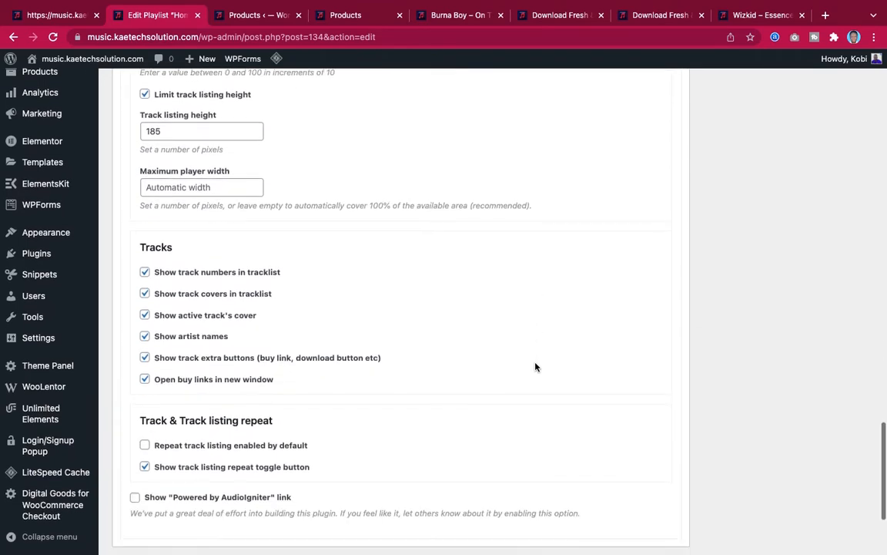
scroll(535, 366, down, 4)
scroll(535, 367, up, 10)
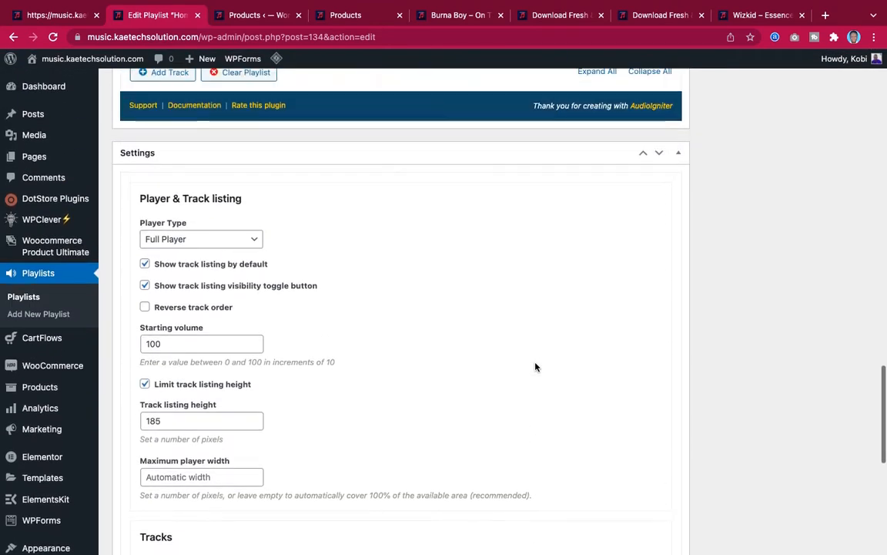
scroll(535, 367, up, 2)
scroll(284, 430, down, 2)
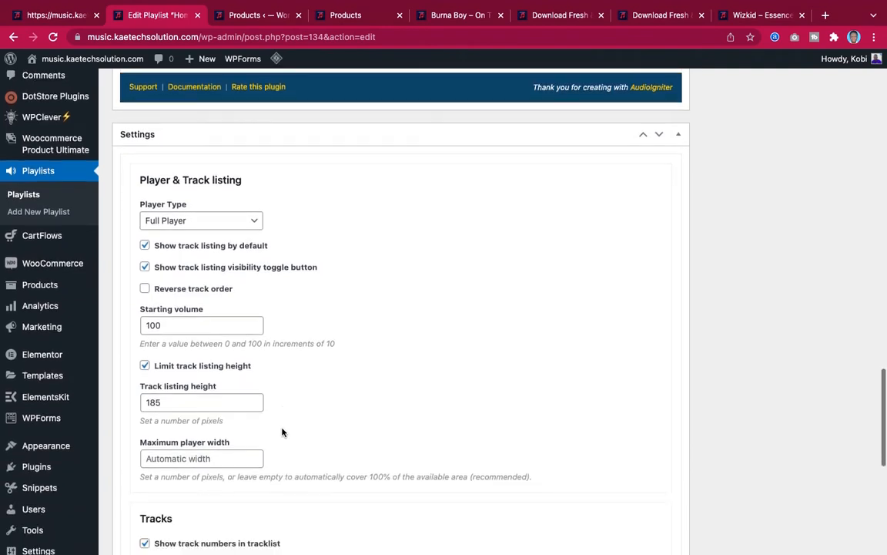
scroll(282, 433, down, 2)
scroll(282, 432, up, 2)
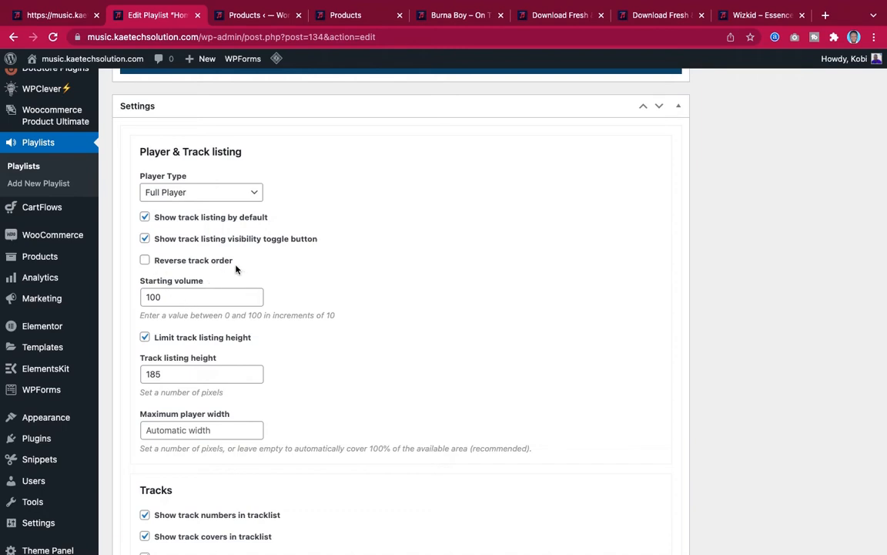
Set the Home playlist's track listing height to 500 pixels.
scroll(173, 256, down, 3)
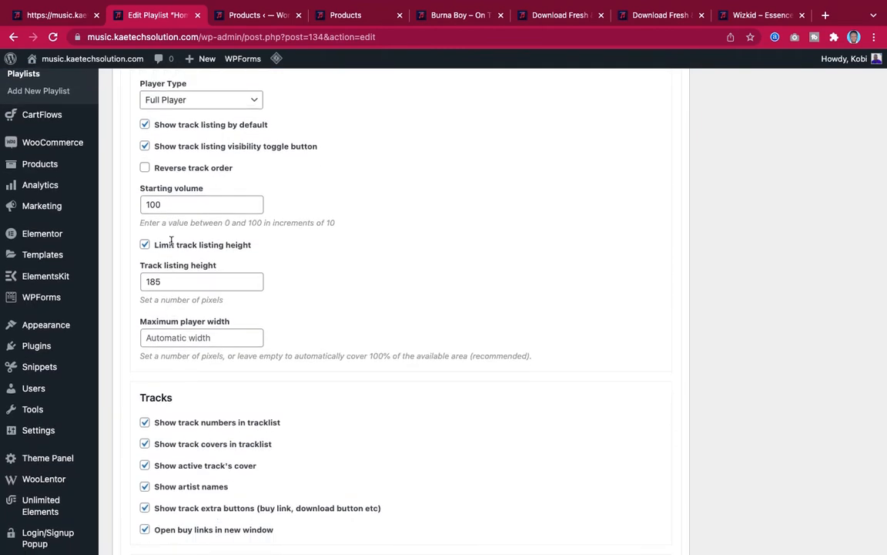
scroll(179, 299, down, 2)
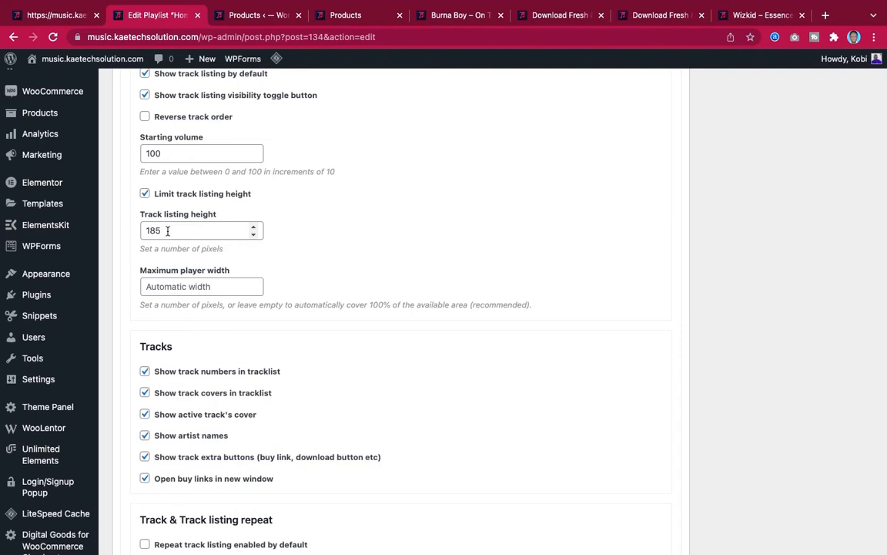
drag(167, 230, 143, 229)
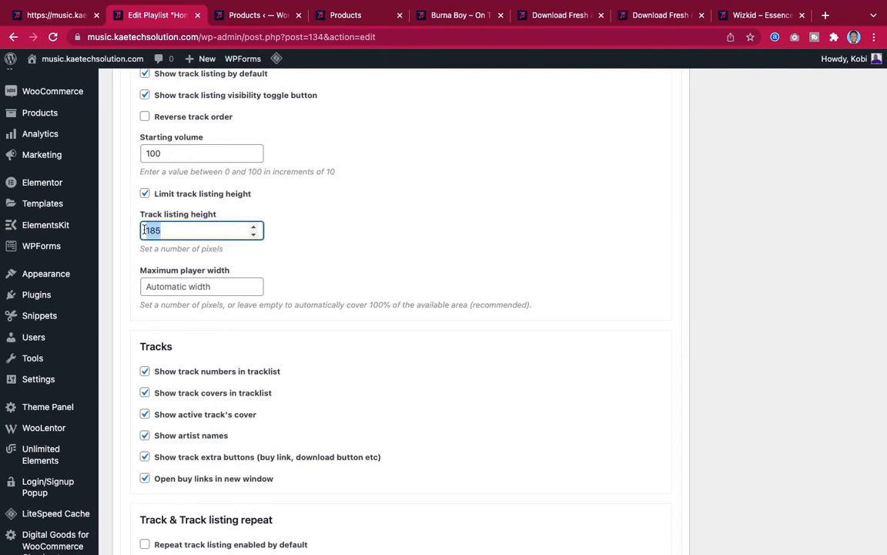
text(500)
Highlight the Home playlist's shortcode, then save the changed playlist settings by updating the playlist.
scroll(280, 255, down, 5)
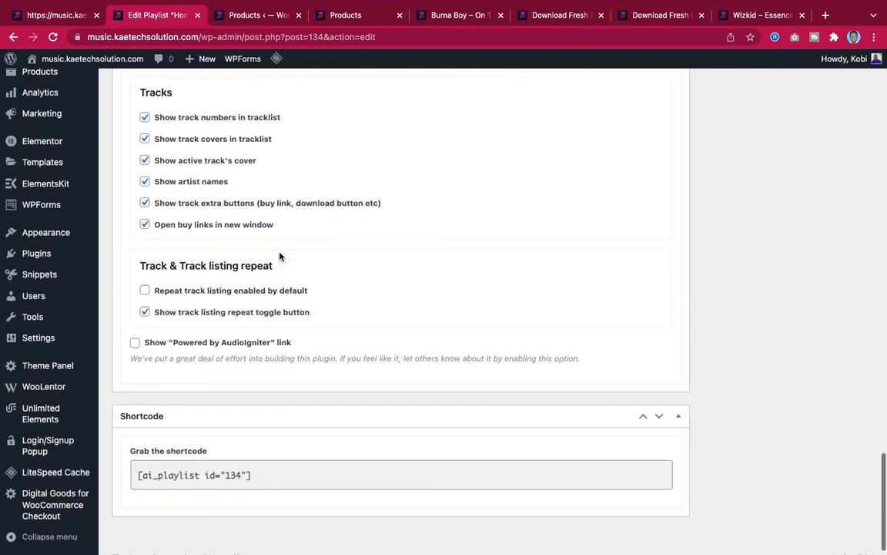
scroll(279, 256, down, 1)
drag(263, 460, 138, 458)
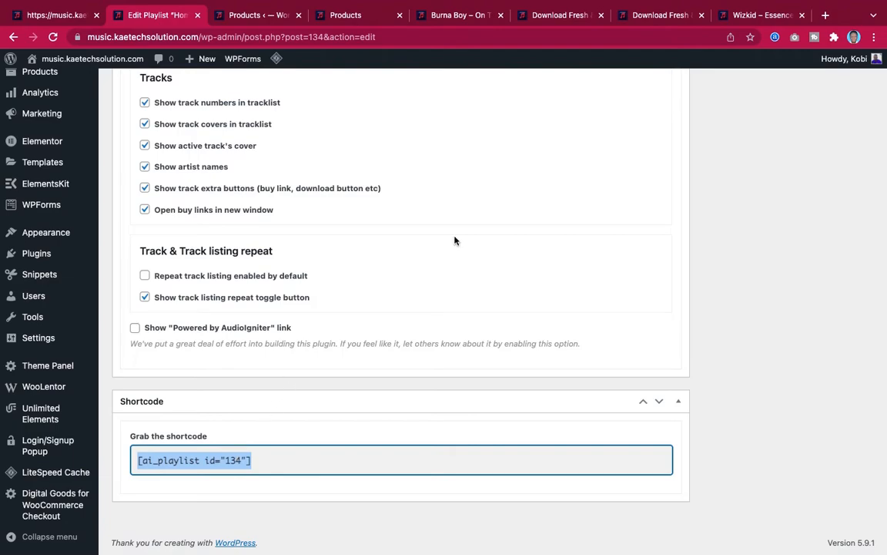
click(557, 254)
scroll(557, 254, up, 20)
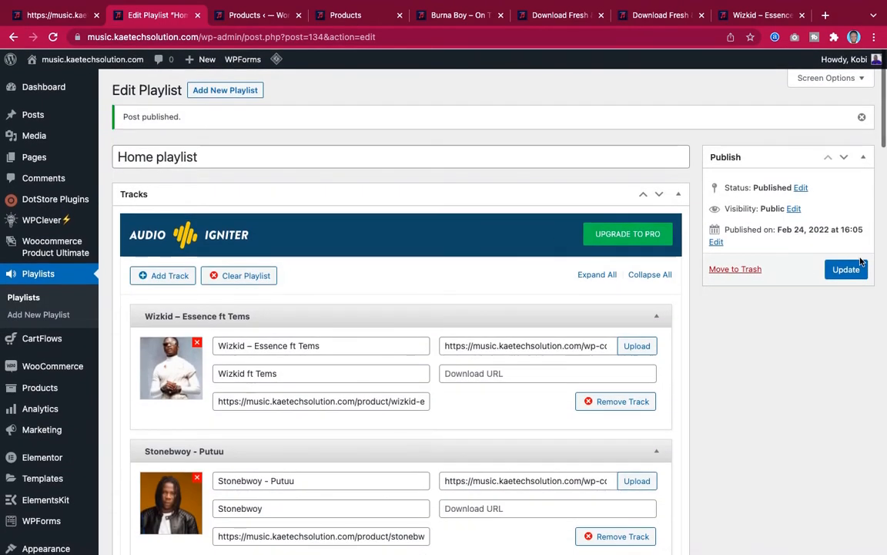
click(857, 269)
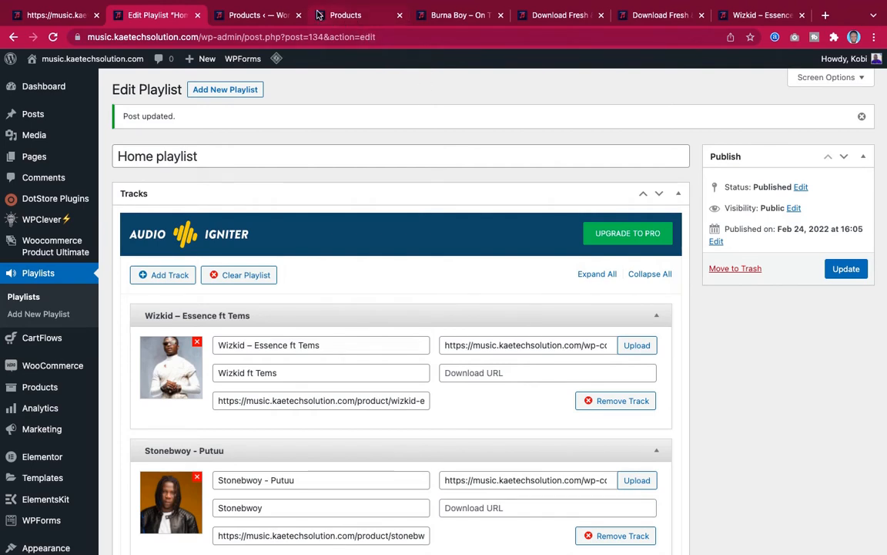
Examine the song grid beside the music player on the demo store's home page and return to the playlist editor.
click(550, 21)
mouse_move(167, 476)
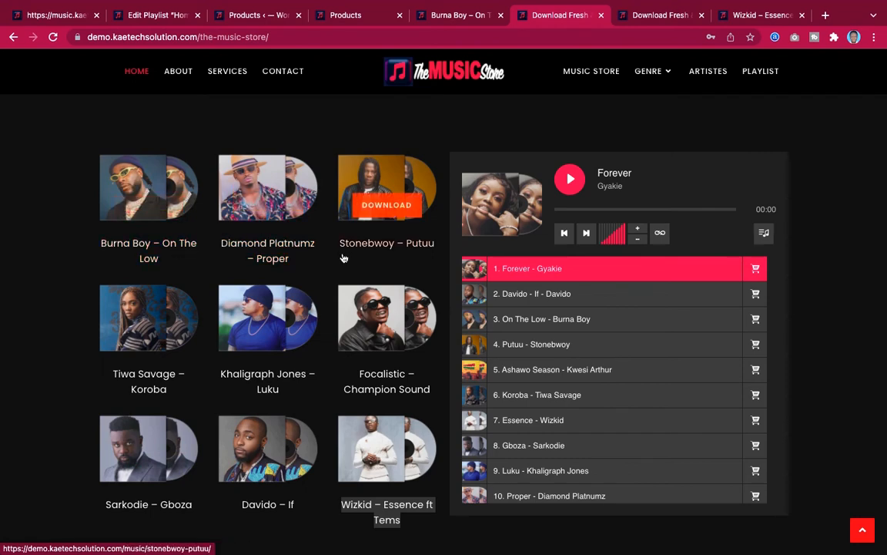
scroll(309, 359, up, 1)
scroll(310, 356, down, 1)
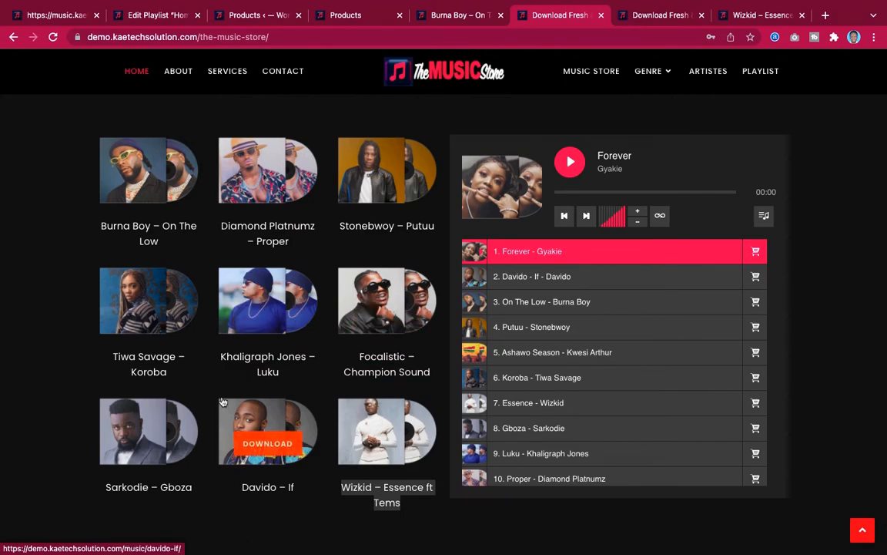
click(154, 15)
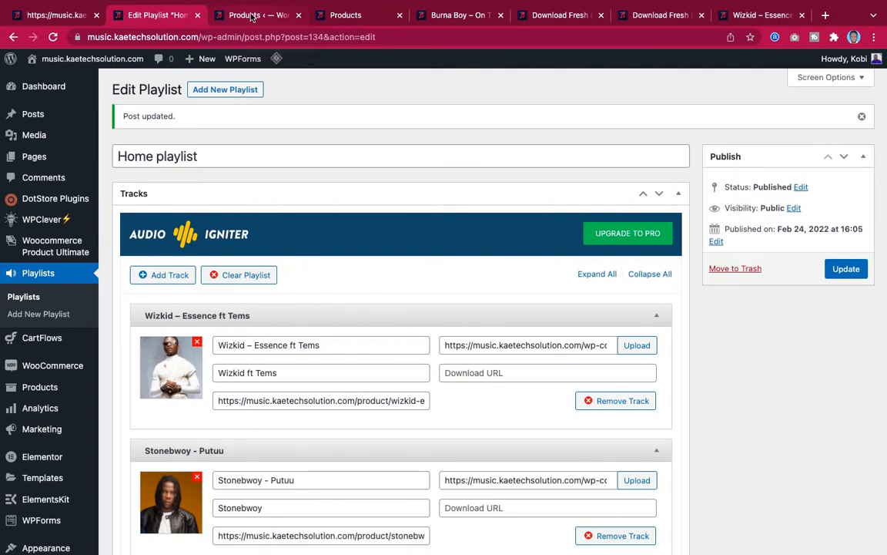
From the WordPress product list, add a new Woocommerce Product Ultimate entry titled "Song grid".
click(252, 15)
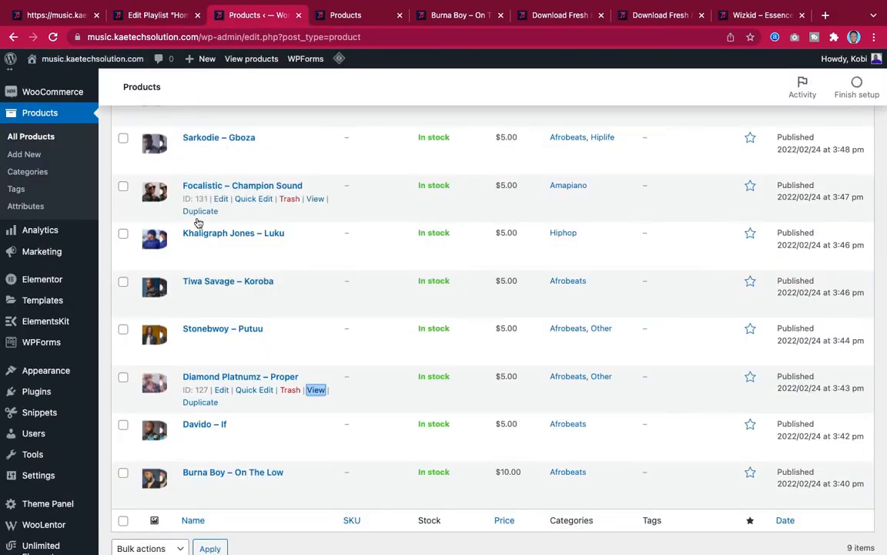
scroll(197, 223, down, 2)
scroll(196, 222, up, 4)
scroll(197, 222, up, 3)
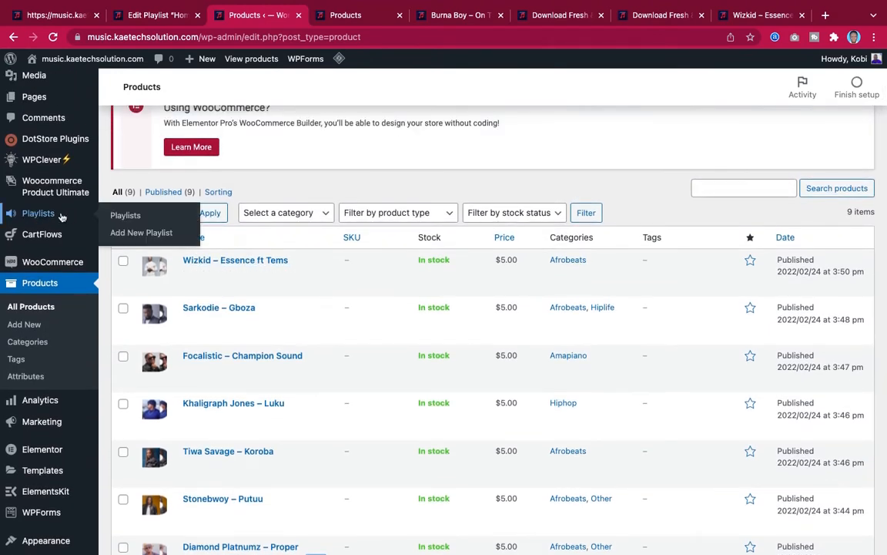
mouse_move(44, 191)
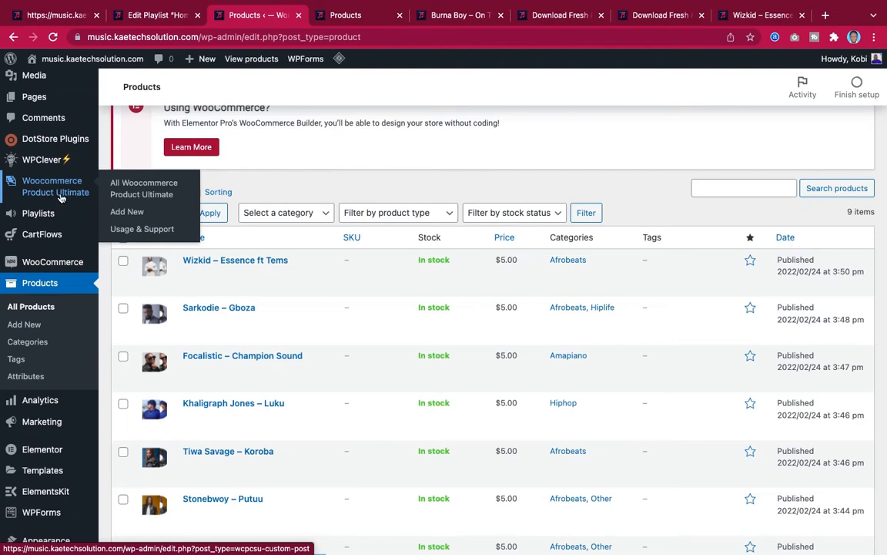
click(127, 212)
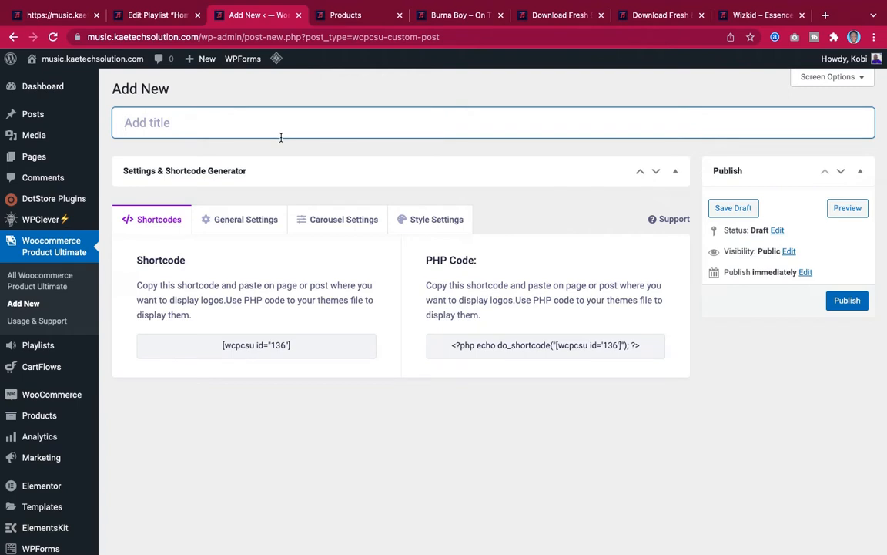
text(Song grid)
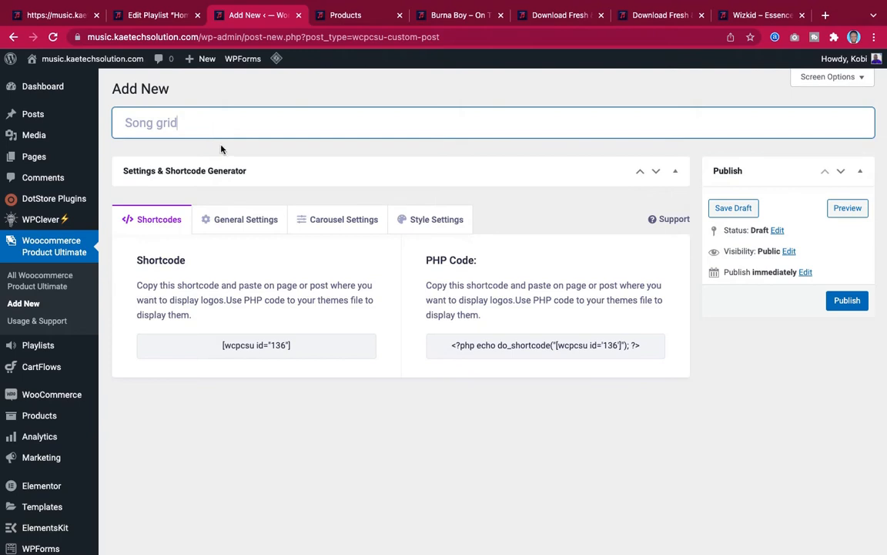
Switch to the demo store's Music Store product page in its browser tab.
click(353, 18)
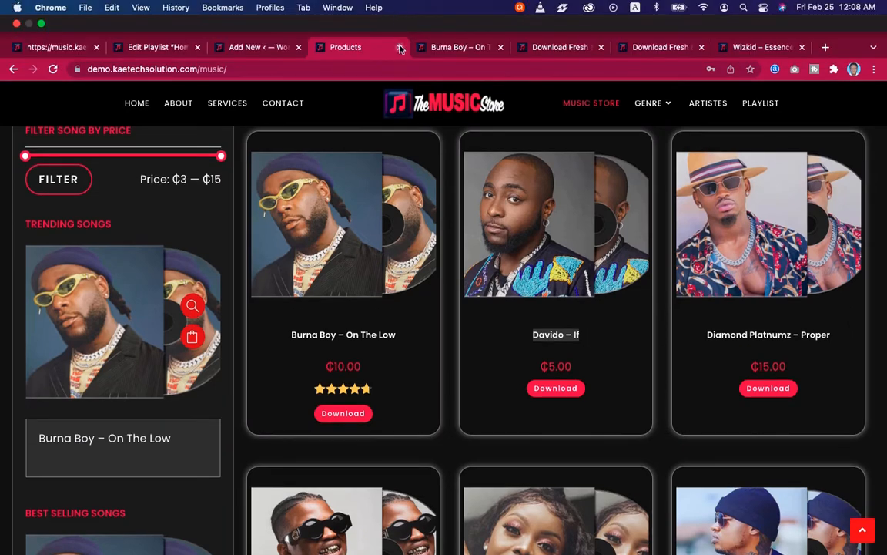
Open the WordPress admin dashboard home of the music.kaetechsolution.com site.
click(153, 51)
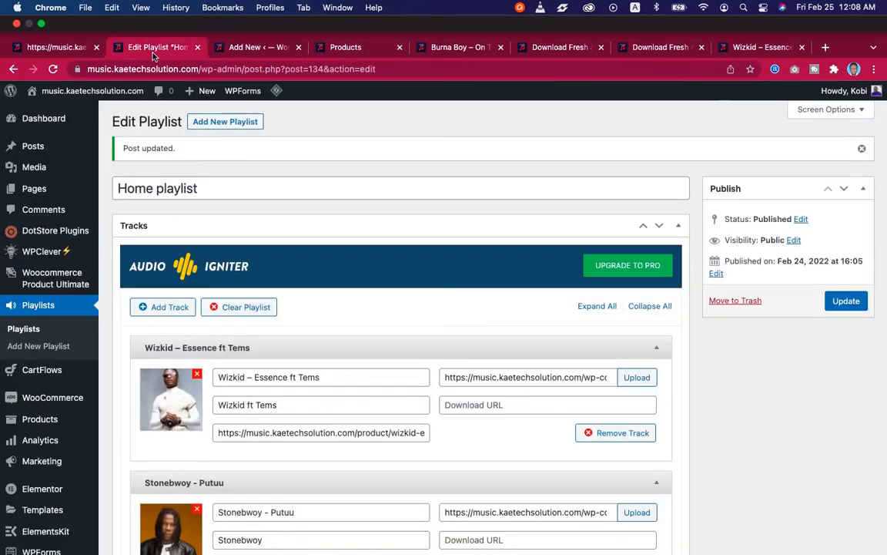
click(71, 50)
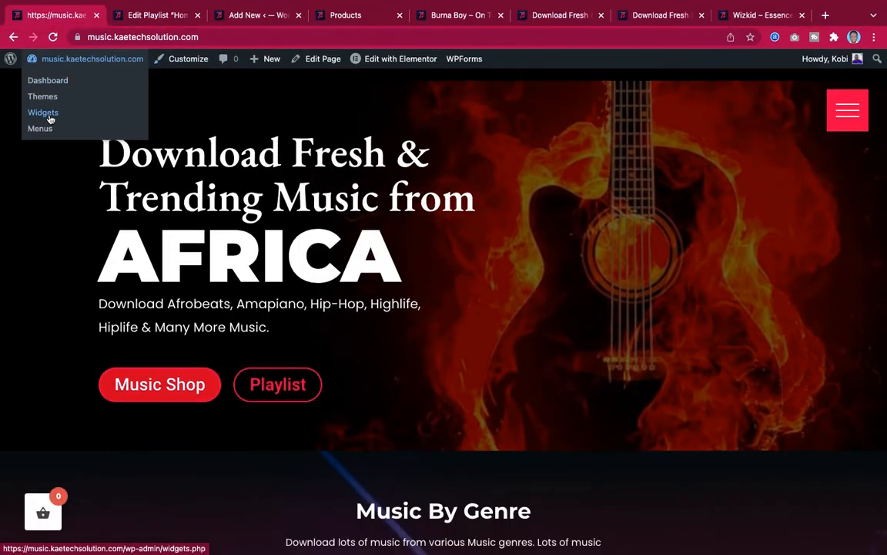
click(51, 116)
click(55, 82)
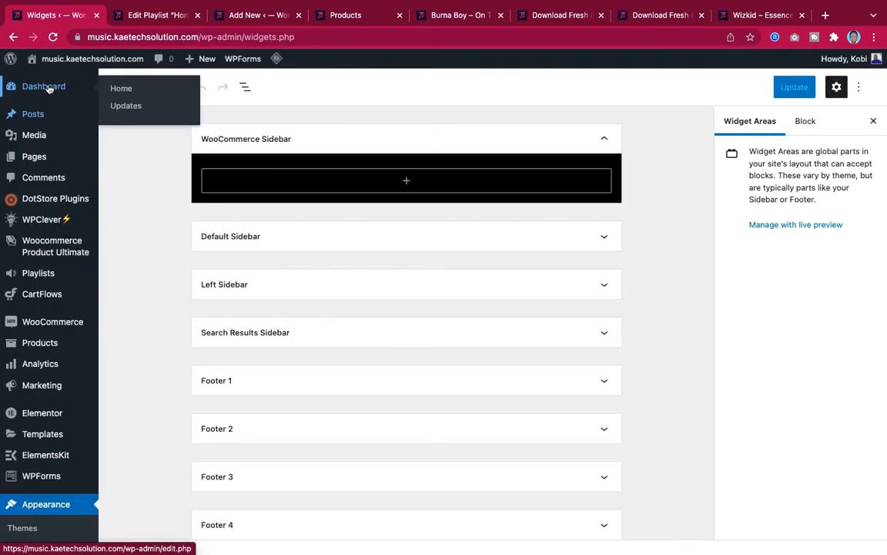
click(46, 87)
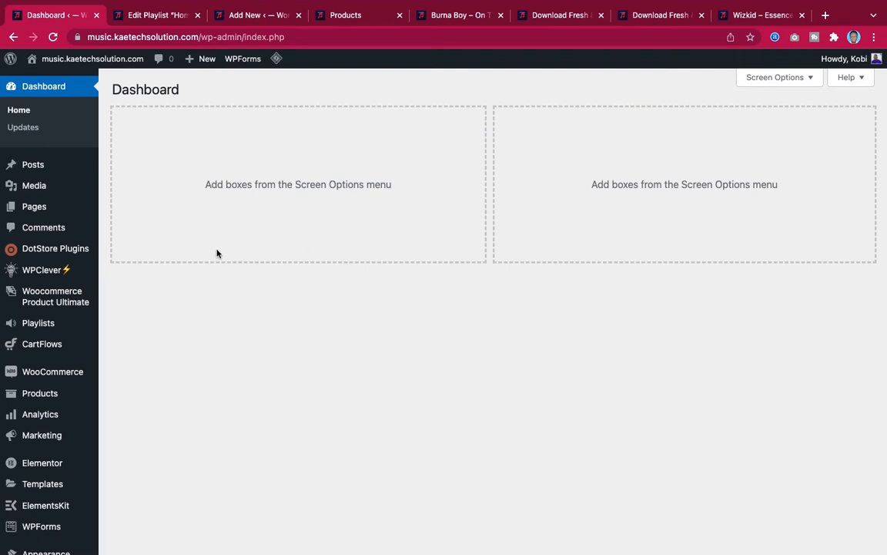
scroll(168, 377, down, 3)
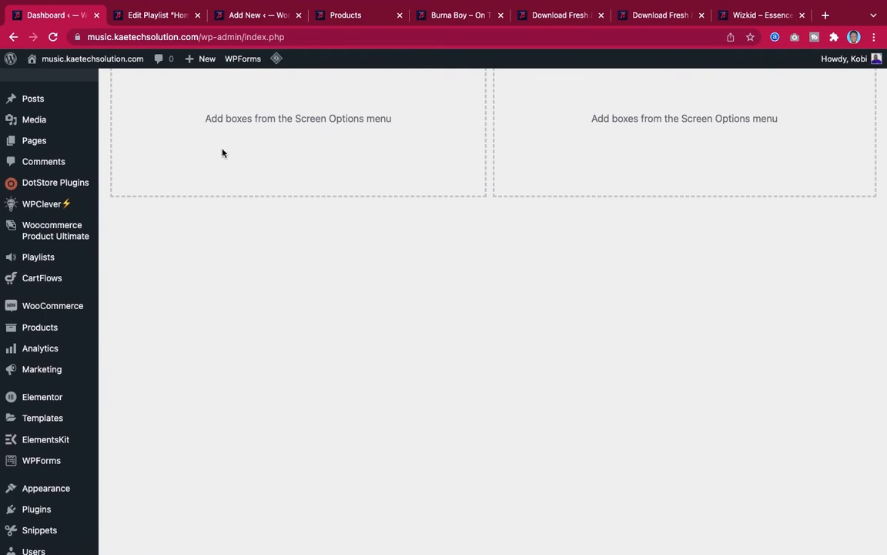
scroll(199, 112, up, 3)
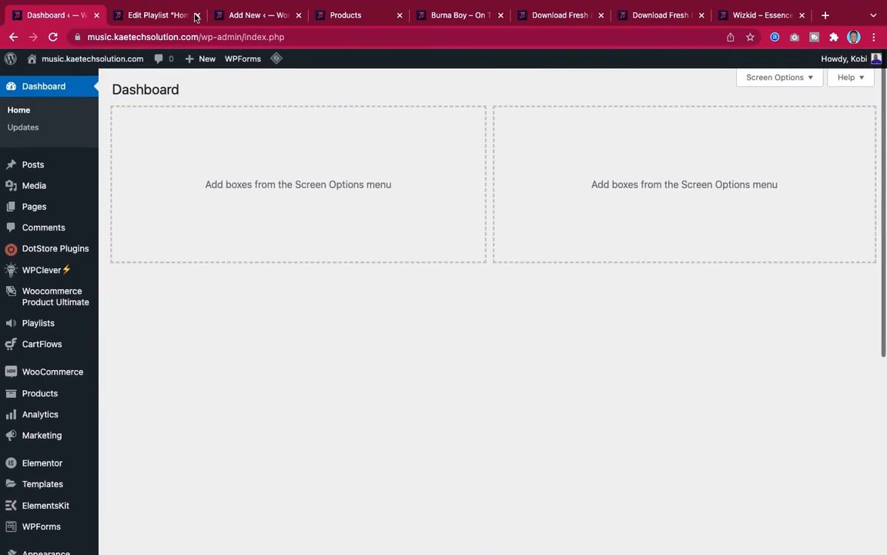
Open the list of all WooCommerce products and review the songs with their prices and categories.
click(166, 14)
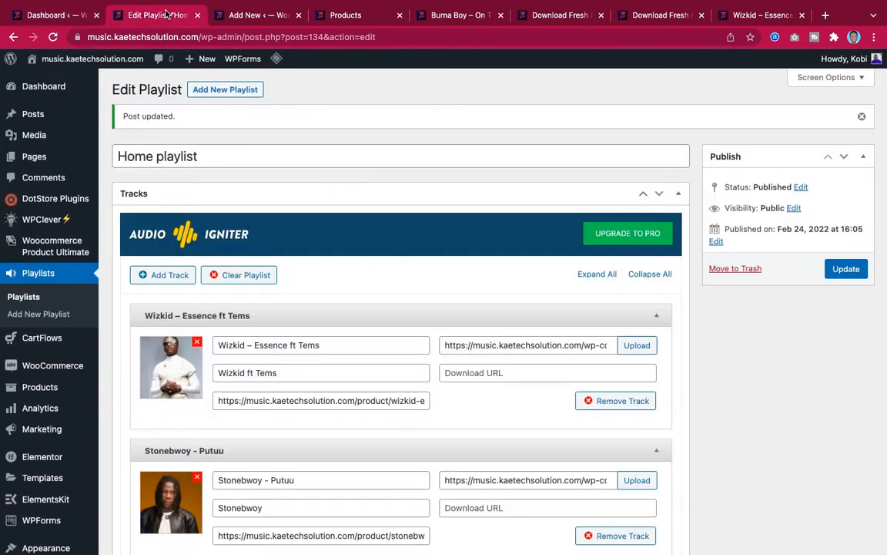
click(258, 16)
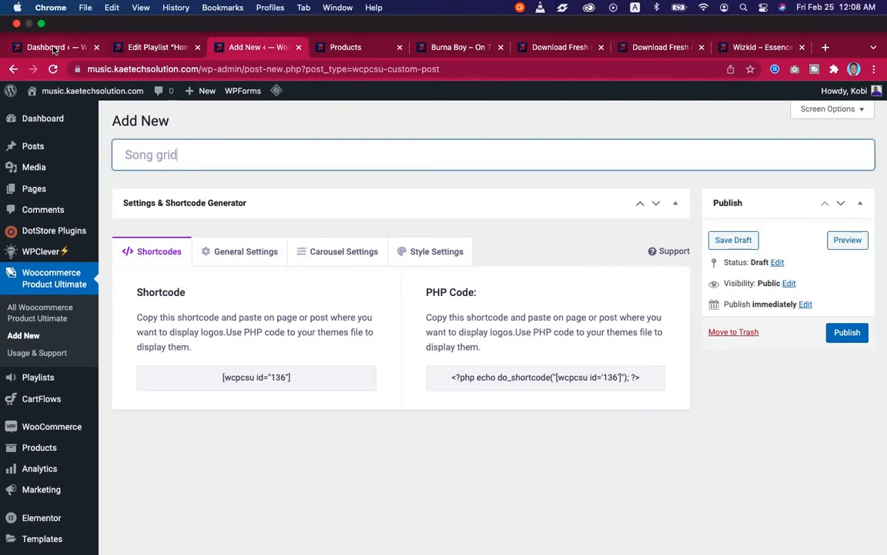
click(55, 47)
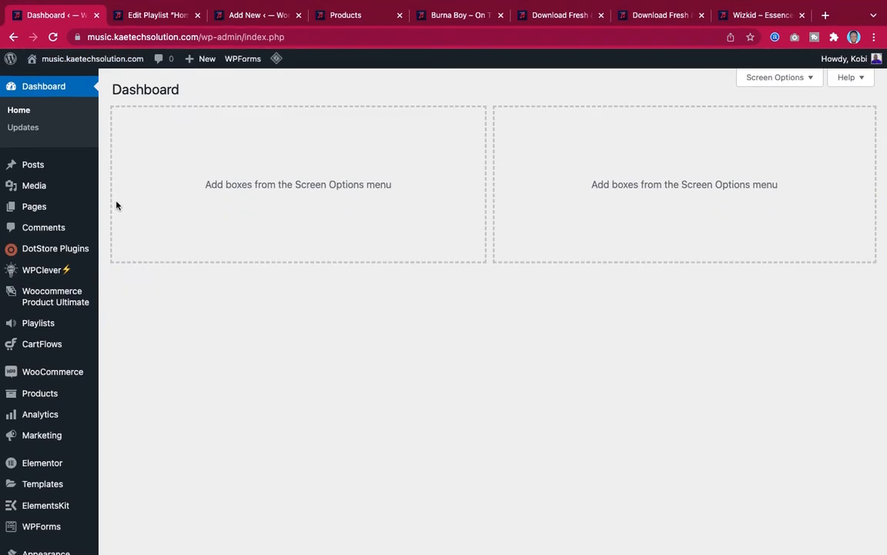
scroll(85, 251, down, 2)
mouse_move(59, 260)
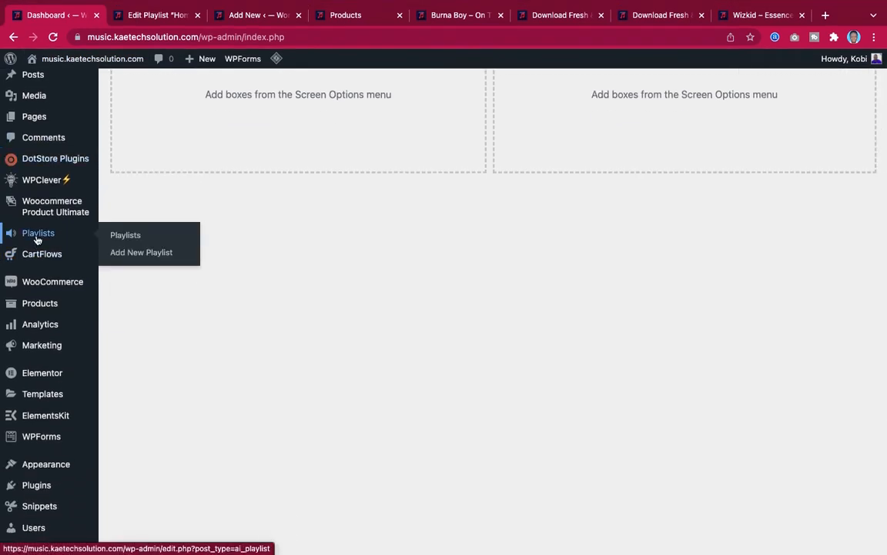
mouse_move(36, 307)
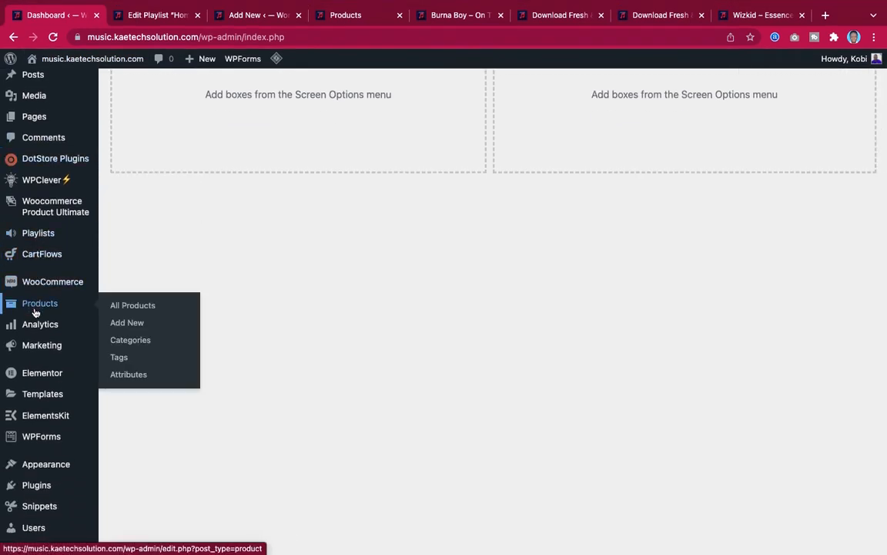
click(131, 307)
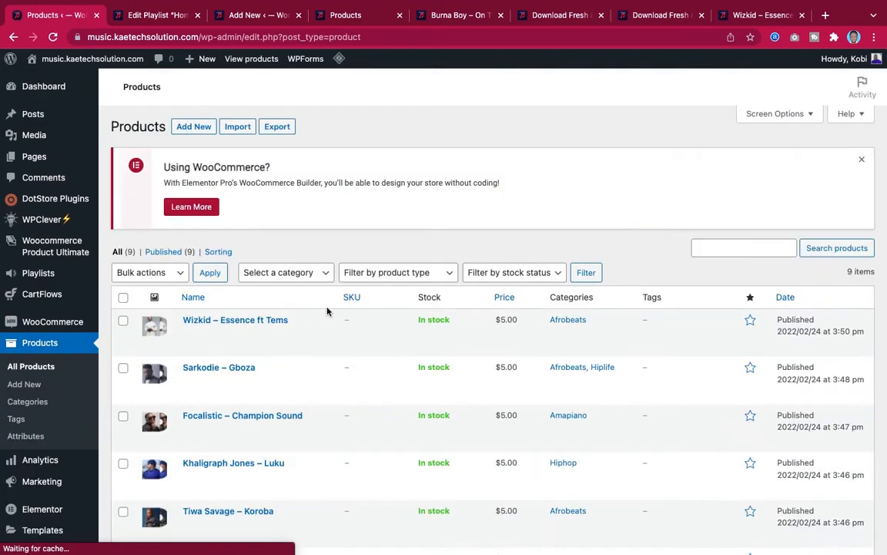
scroll(326, 311, down, 5)
scroll(327, 311, down, 2)
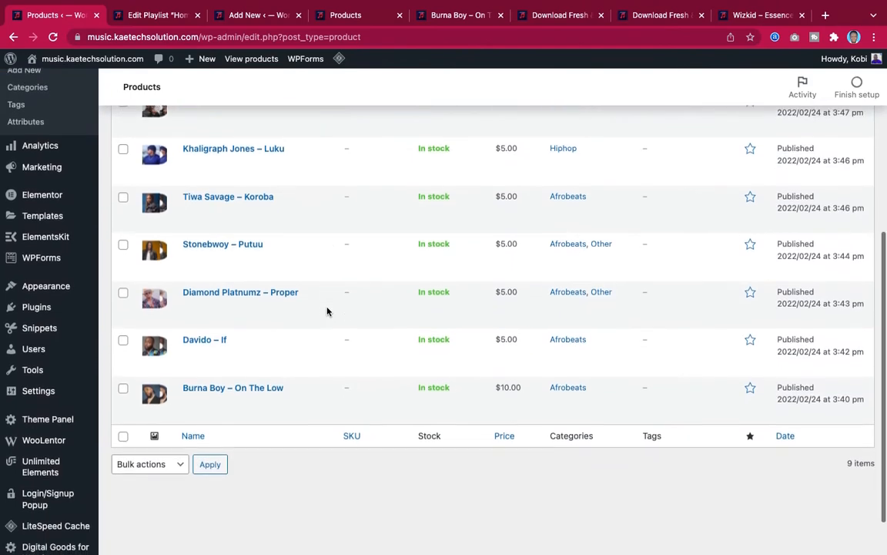
scroll(326, 310, up, 4)
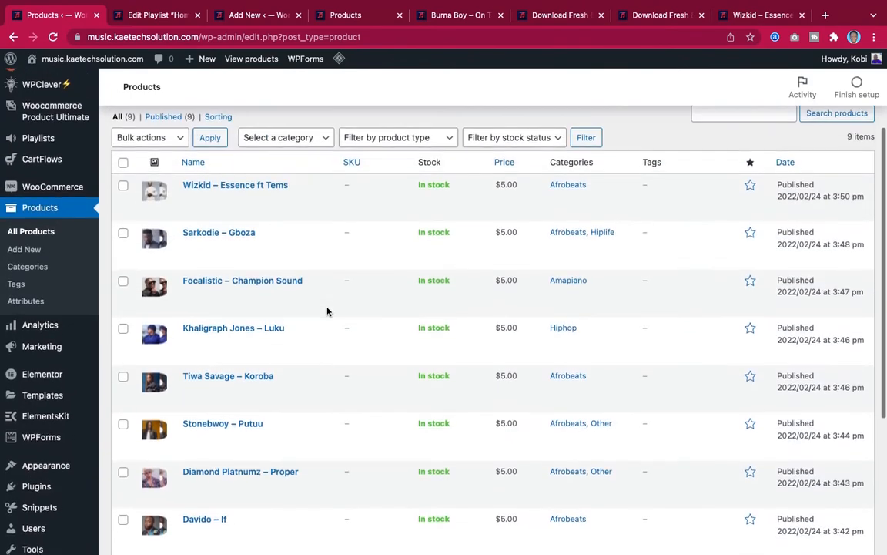
scroll(326, 310, down, 1)
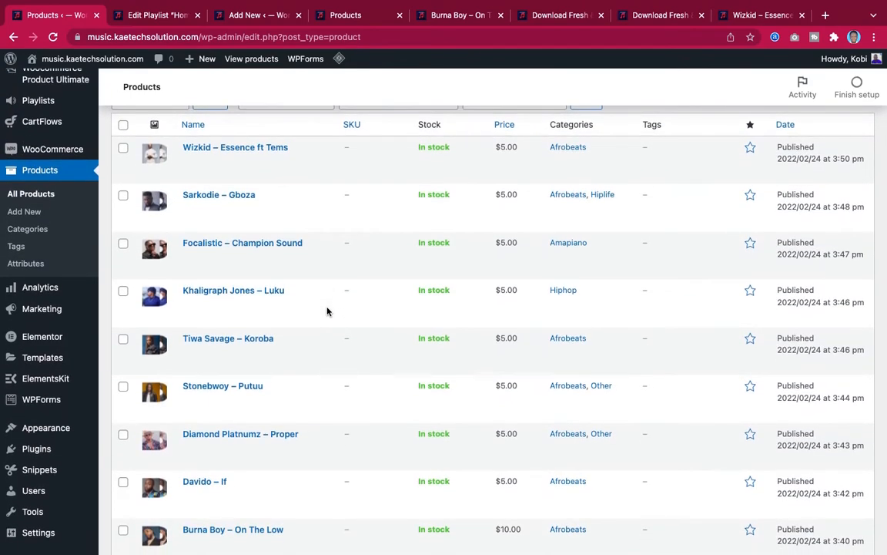
scroll(327, 311, up, 1)
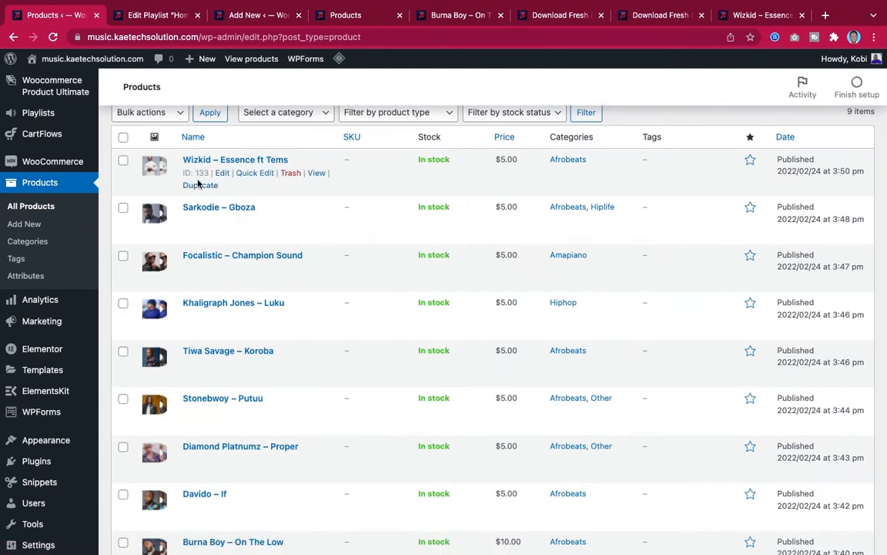
Set the layout of the new "Song grid" product shortcode to Grid in its general settings.
click(256, 16)
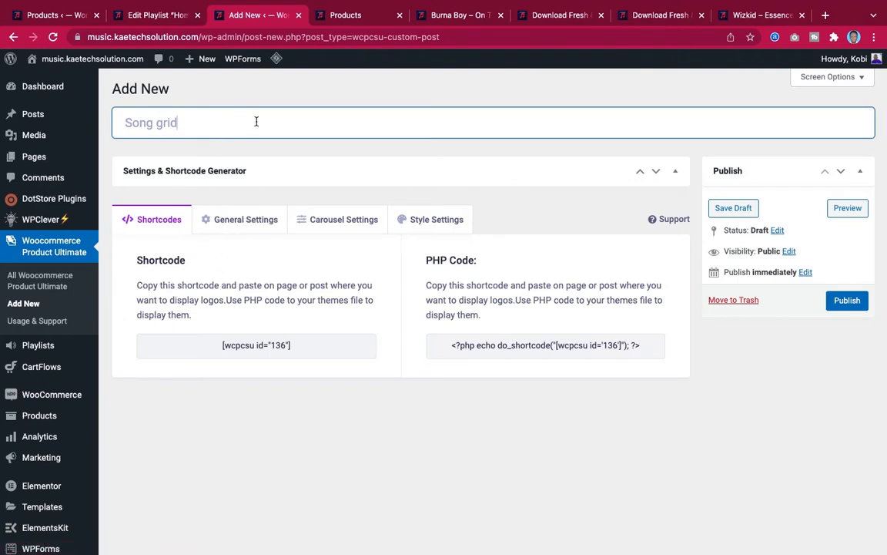
click(243, 221)
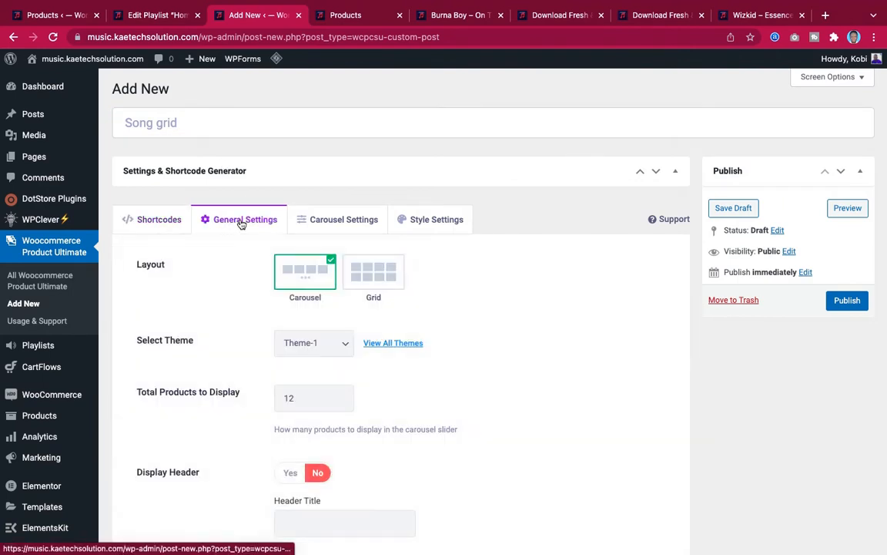
click(384, 277)
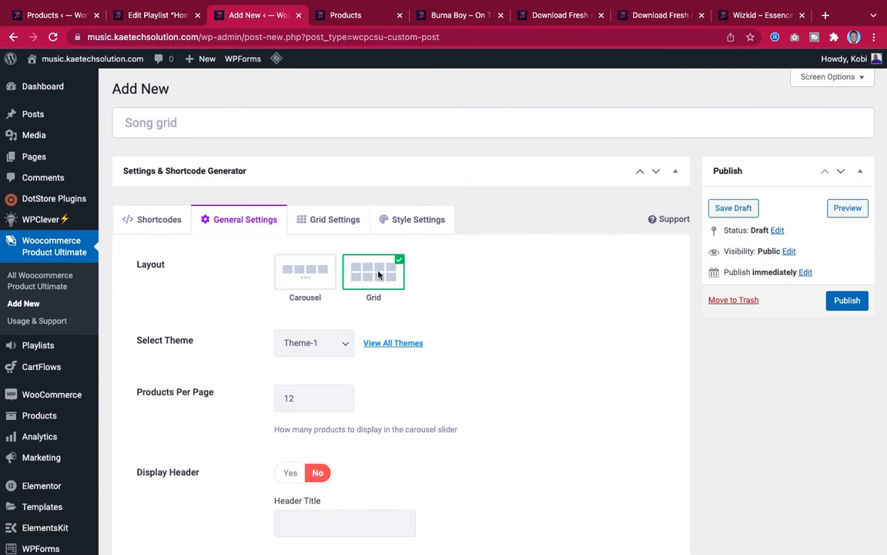
Examine the available themes and the remaining general settings of the song grid, through to the image size options.
scroll(428, 347, down, 3)
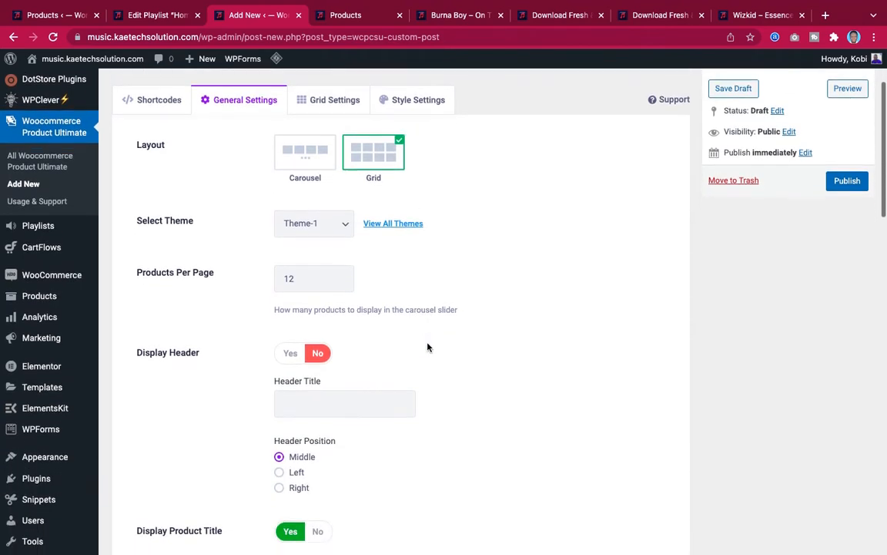
click(347, 230)
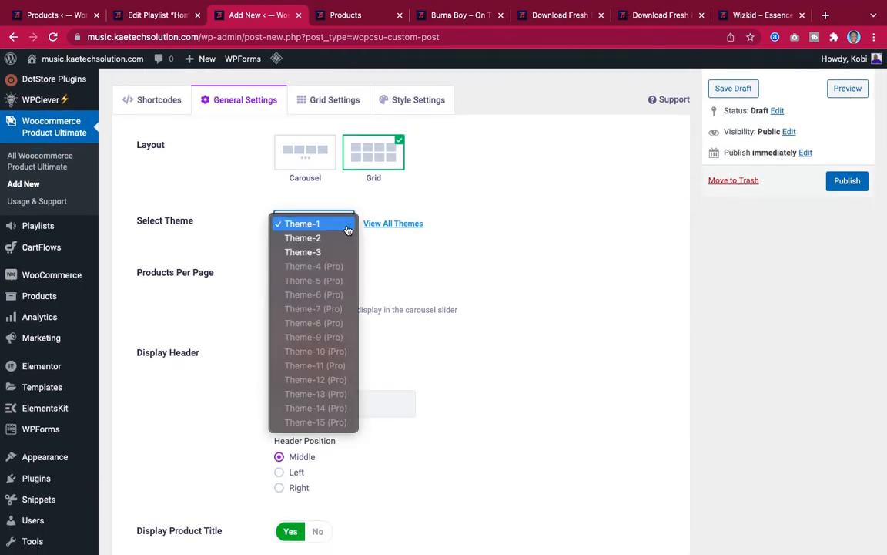
click(423, 265)
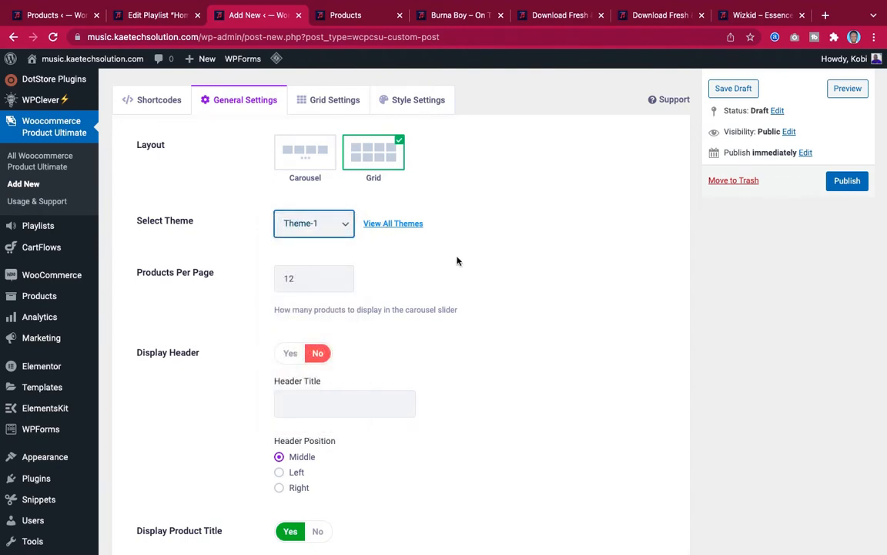
scroll(457, 261, down, 3)
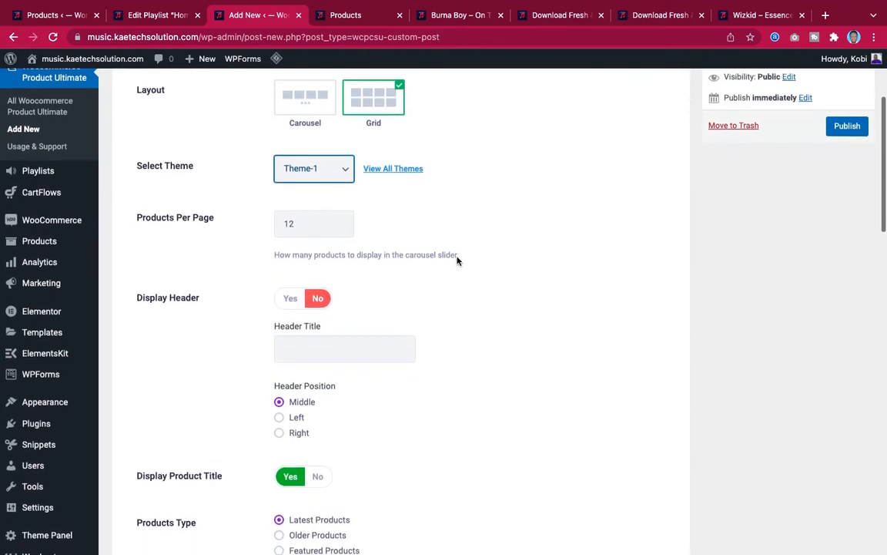
scroll(457, 261, down, 10)
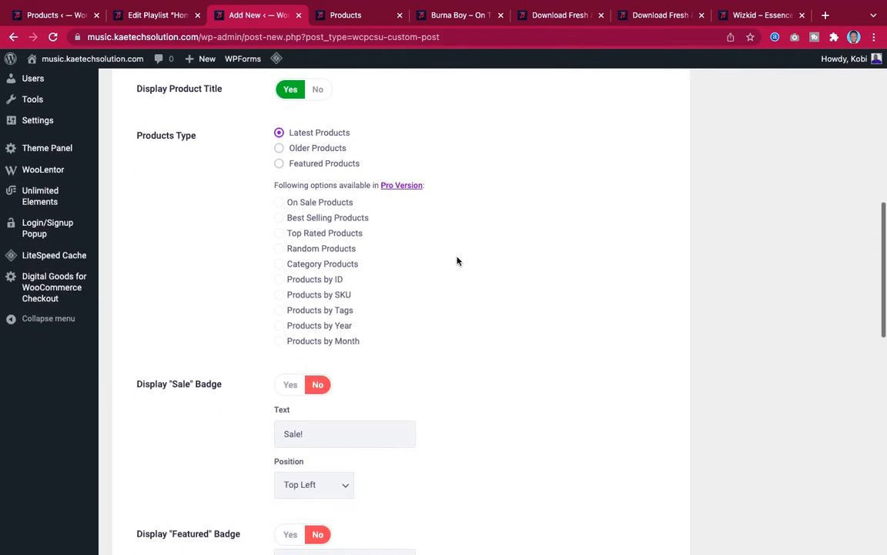
scroll(457, 261, down, 15)
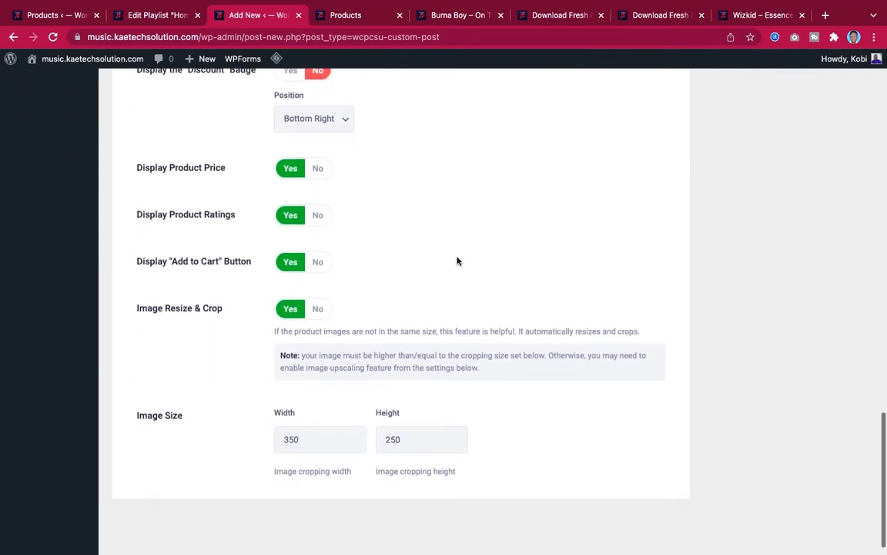
scroll(457, 261, up, 18)
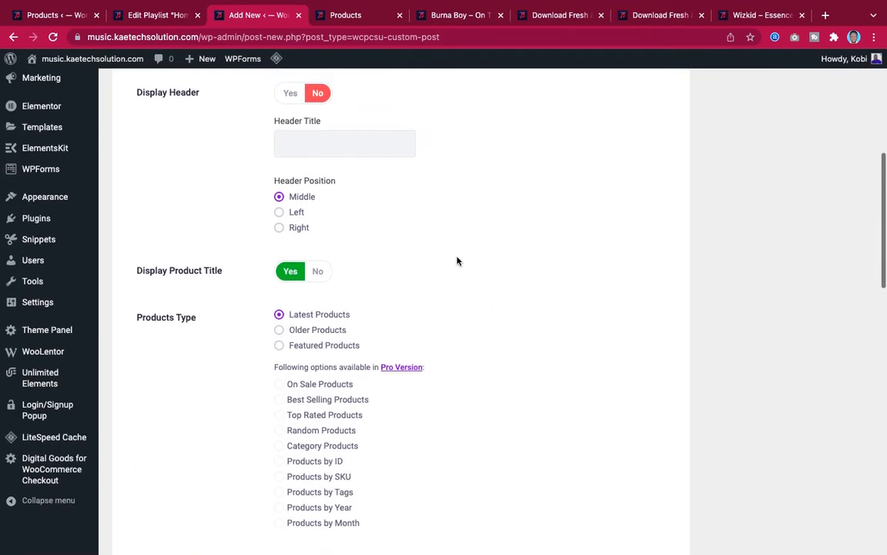
scroll(457, 261, up, 5)
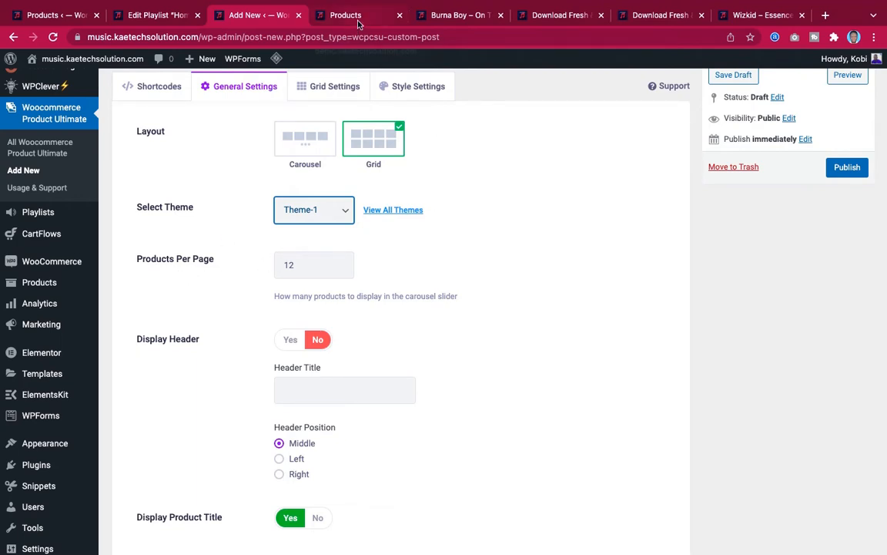
Check the song grid on the demo home page and set the new grid's products per page to 9.
click(540, 16)
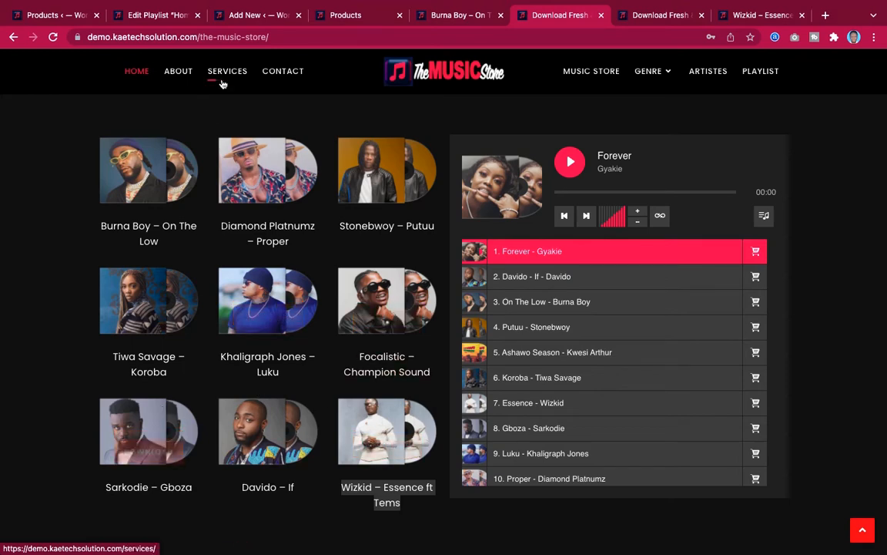
click(221, 14)
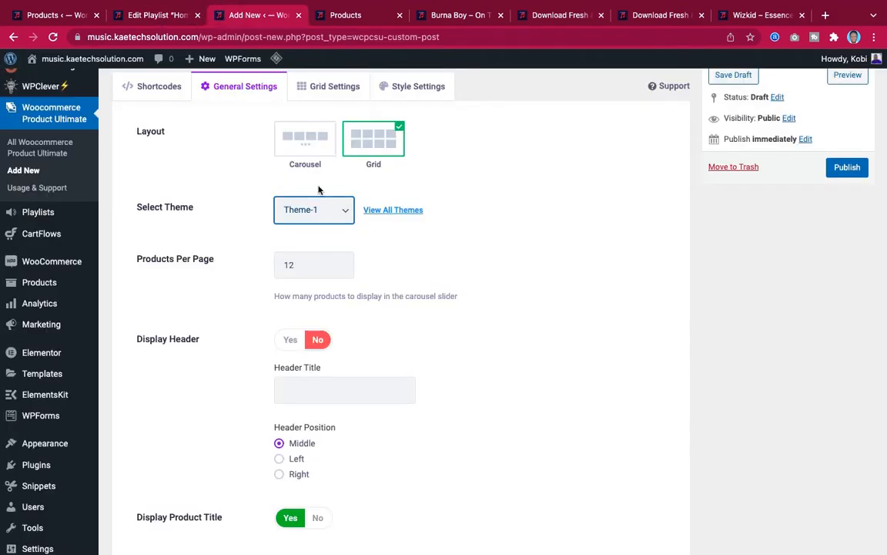
drag(301, 265, 272, 265)
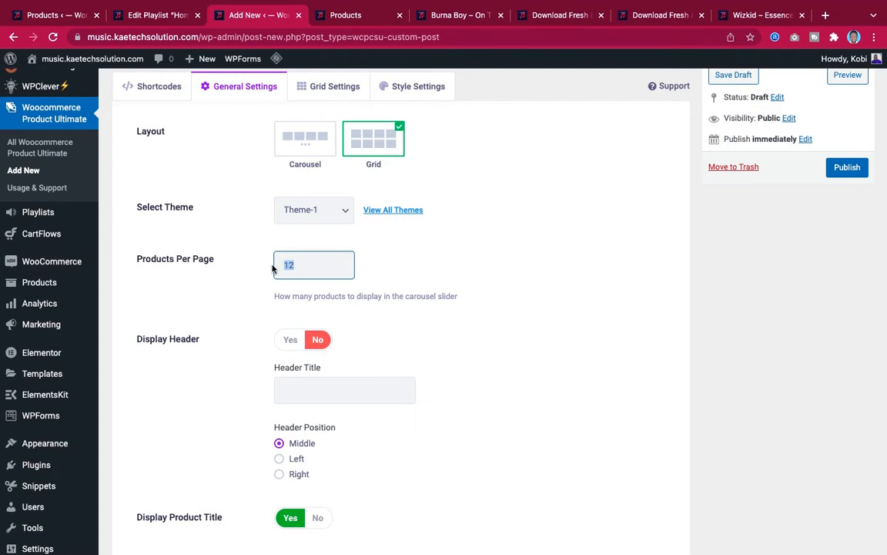
click(468, 279)
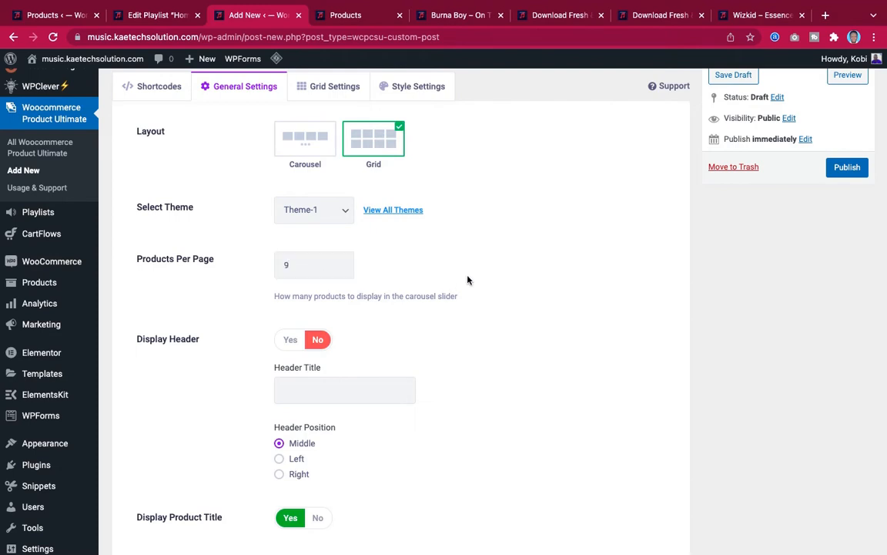
Examine the song grid's header, product title and products type options in the general settings.
scroll(458, 309, down, 3)
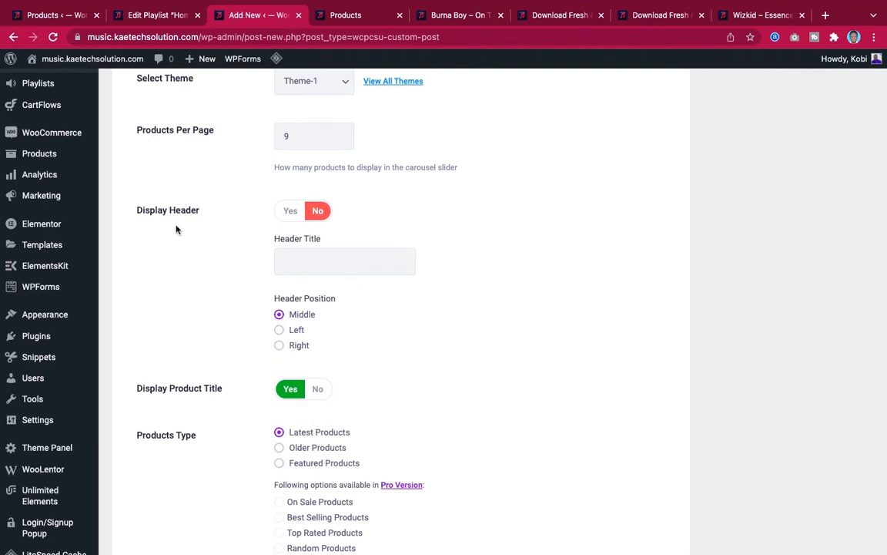
scroll(457, 286, down, 3)
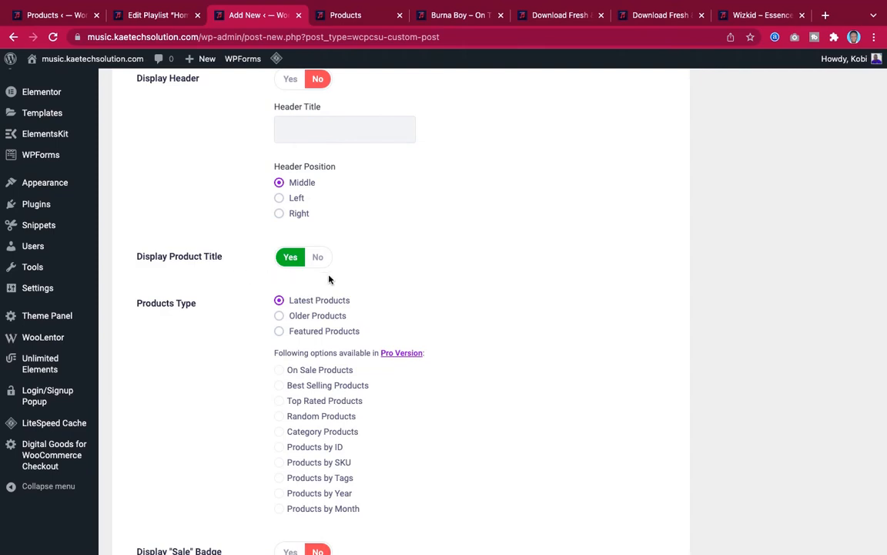
scroll(444, 292, down, 3)
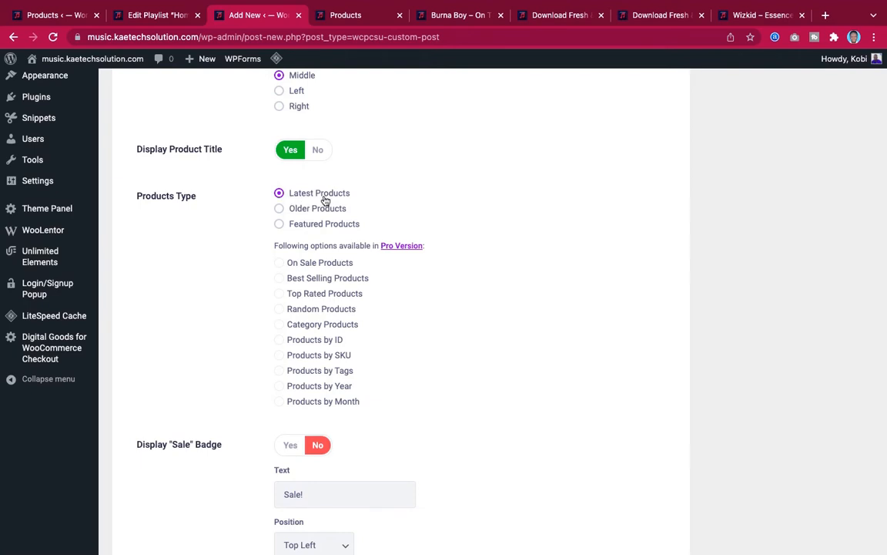
scroll(435, 233, down, 3)
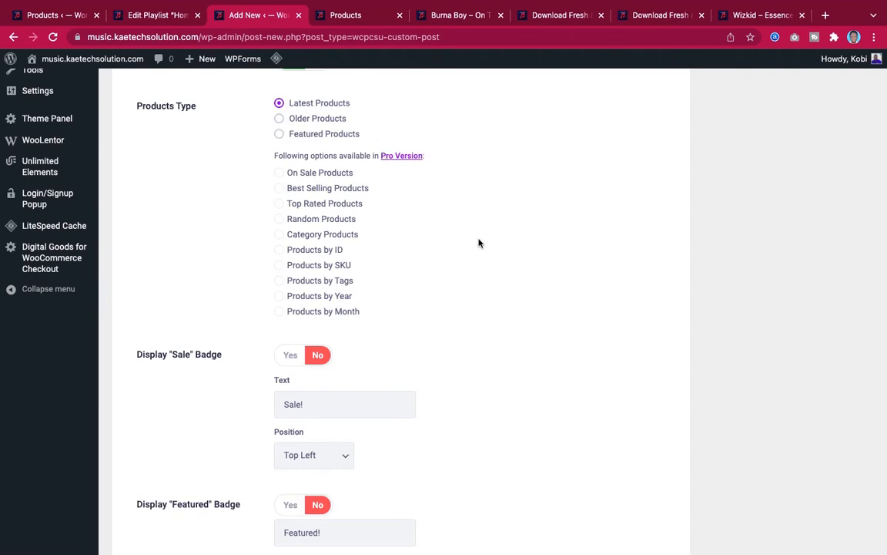
scroll(478, 242, down, 1)
scroll(479, 243, up, 2)
scroll(478, 242, down, 1)
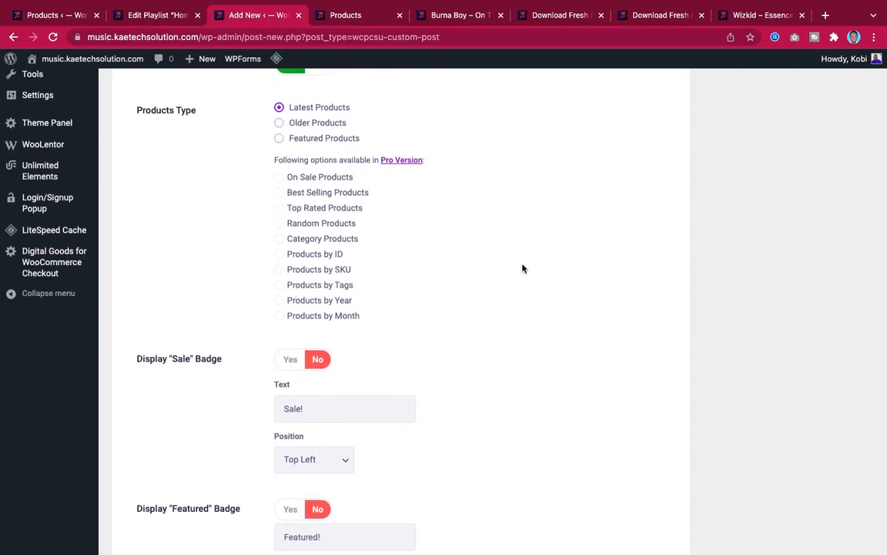
scroll(523, 267, down, 4)
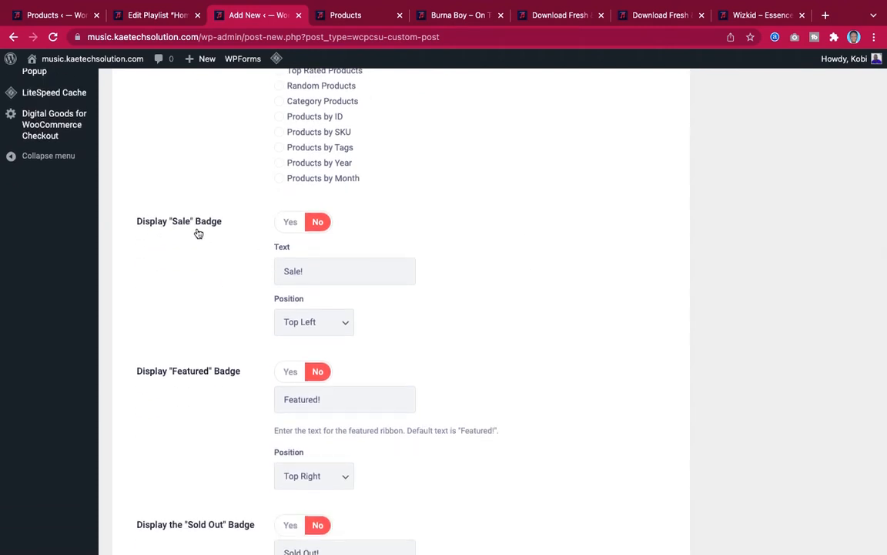
Compare the demo home page's song grid with the Sale, Featured, Sold Out and Discount badge settings.
click(561, 16)
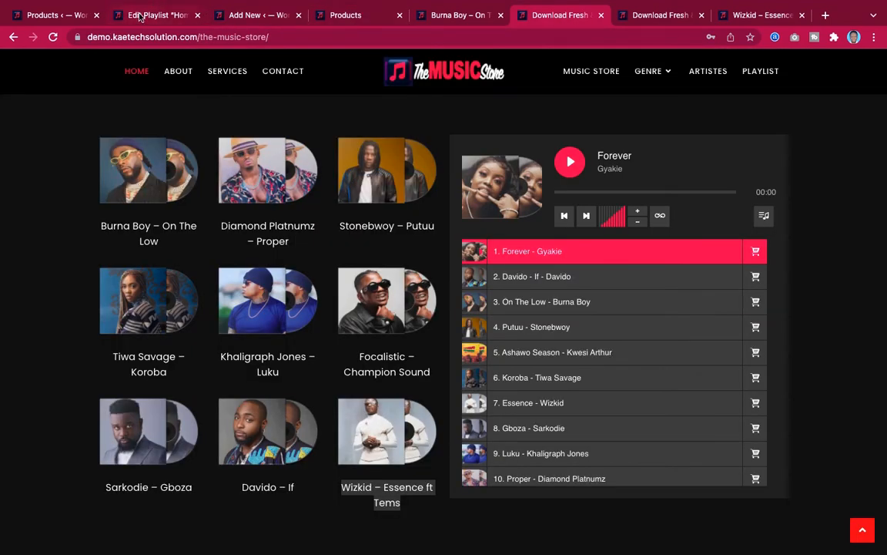
click(241, 19)
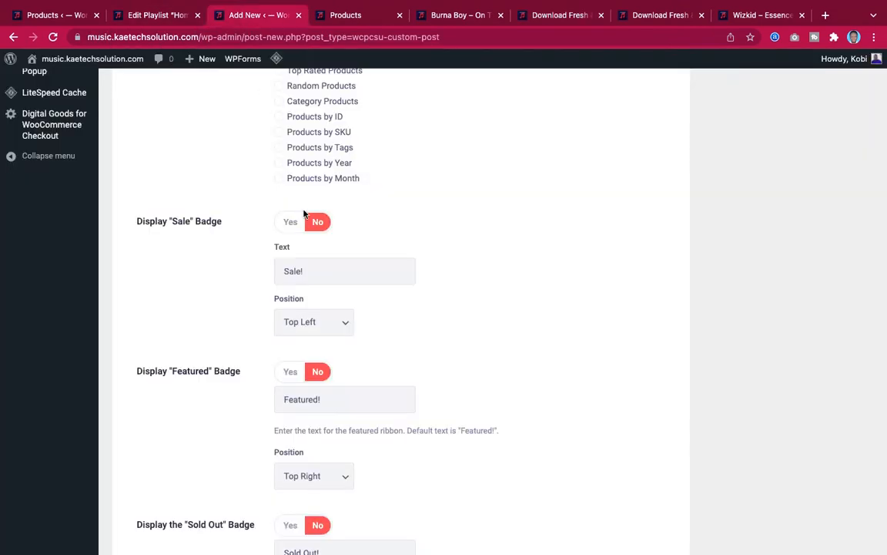
scroll(474, 288, down, 3)
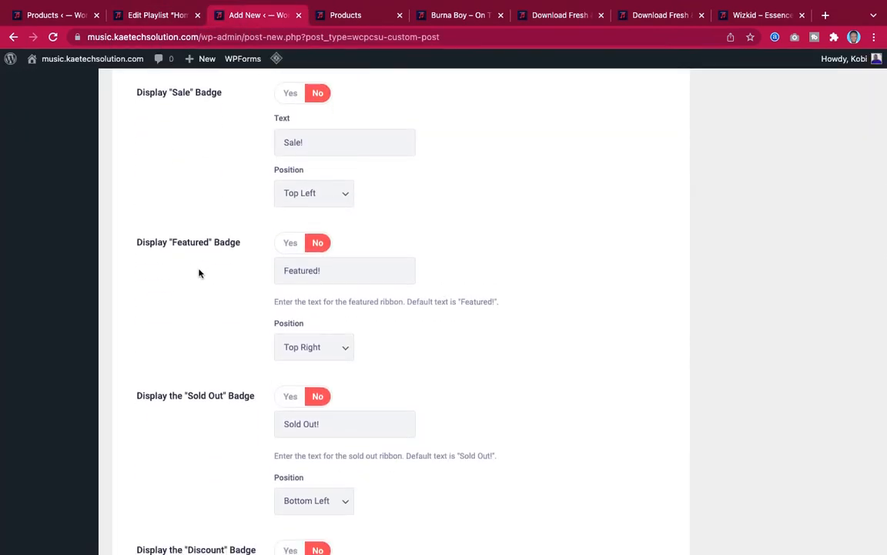
scroll(455, 313, down, 3)
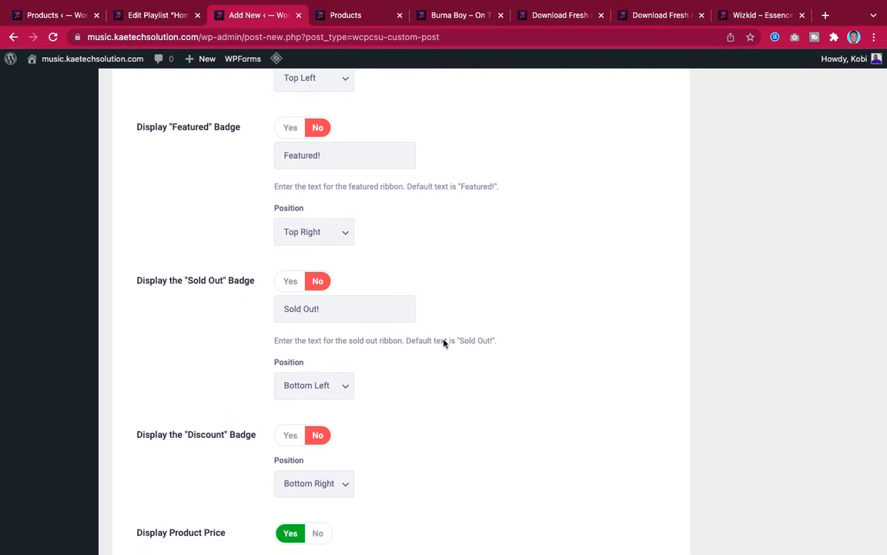
scroll(443, 342, down, 5)
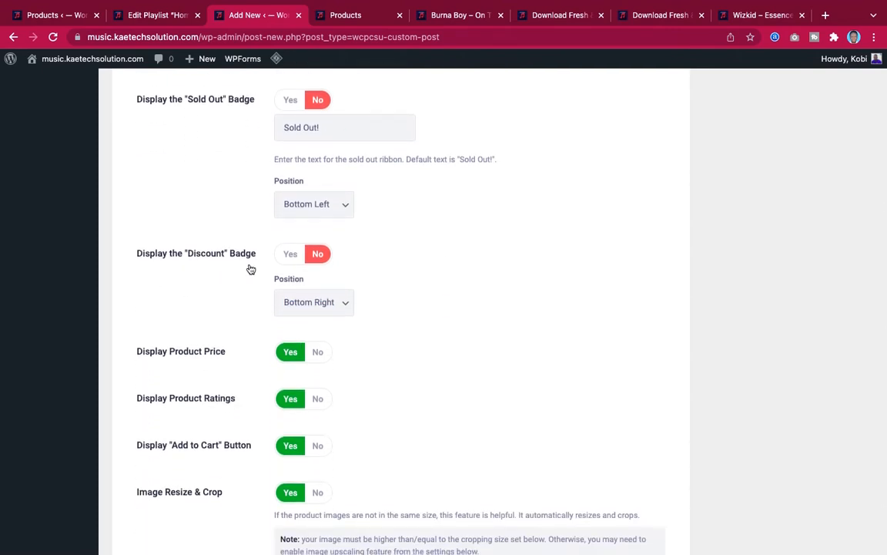
scroll(375, 303, down, 4)
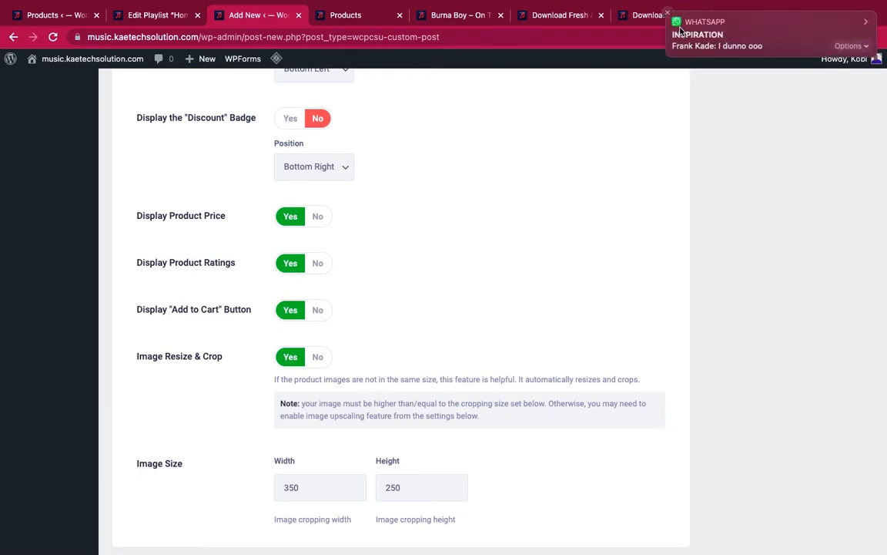
Turn off the product price and product ratings for the song grid and publish the shortcode.
click(668, 14)
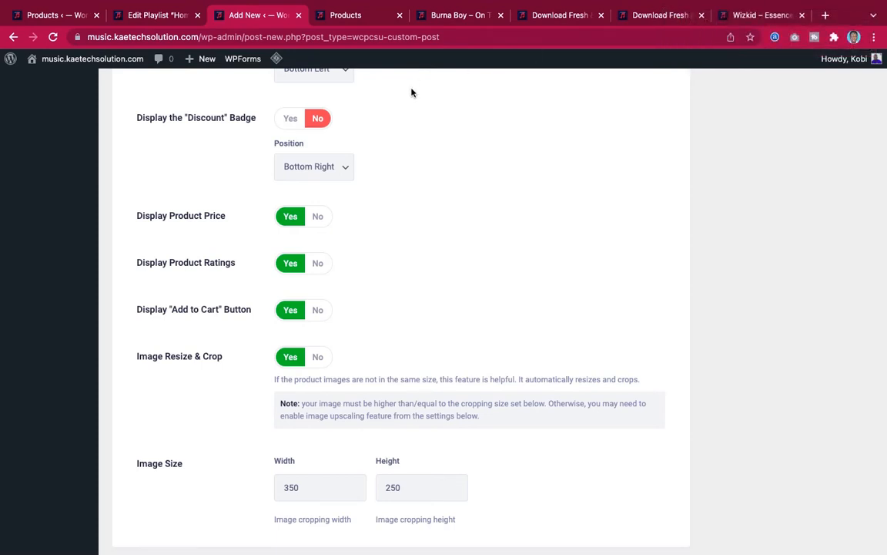
click(320, 216)
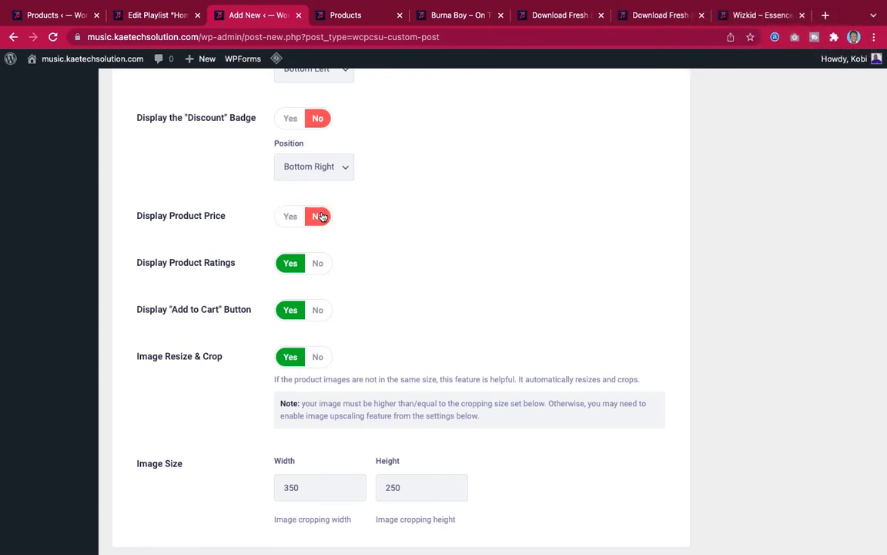
click(316, 262)
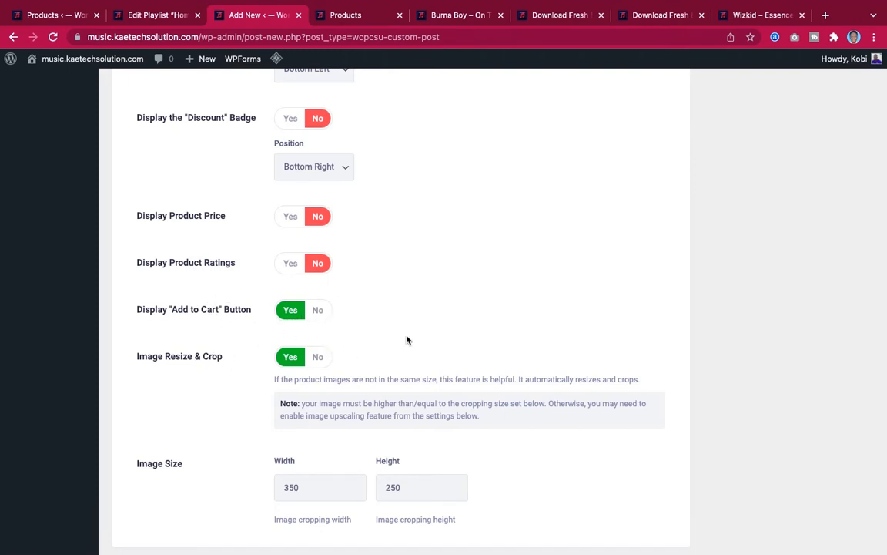
scroll(434, 339, down, 2)
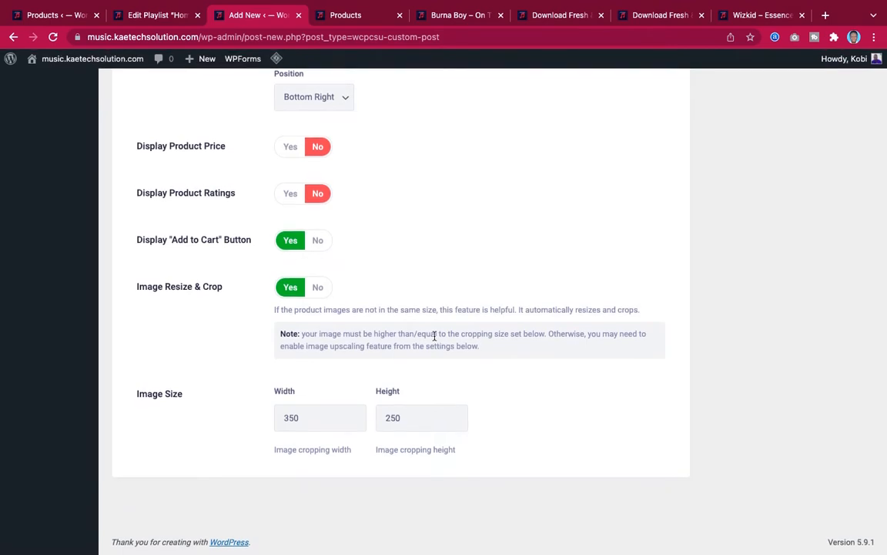
scroll(435, 337, up, 12)
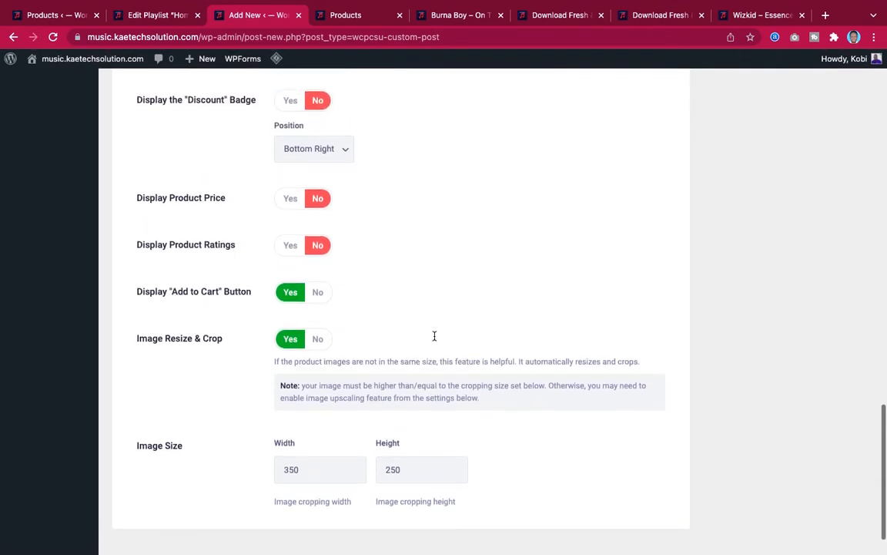
scroll(434, 339, up, 10)
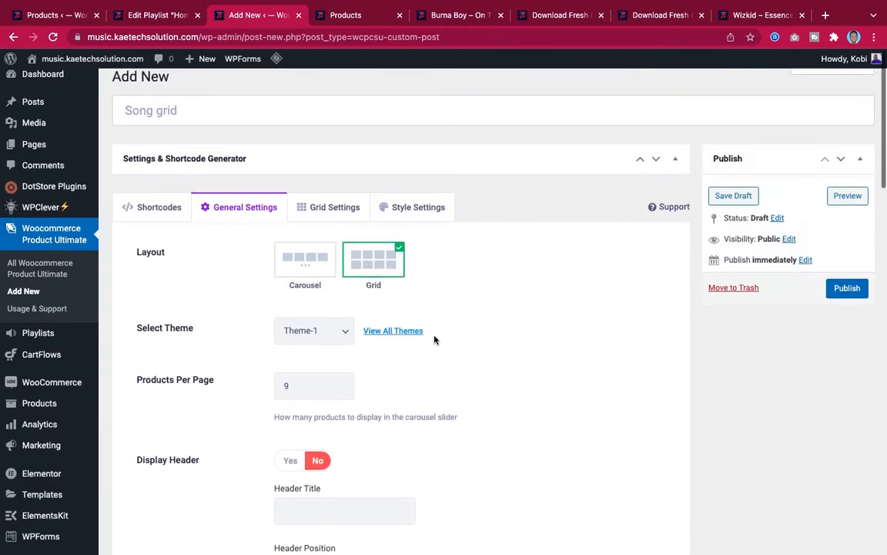
click(848, 300)
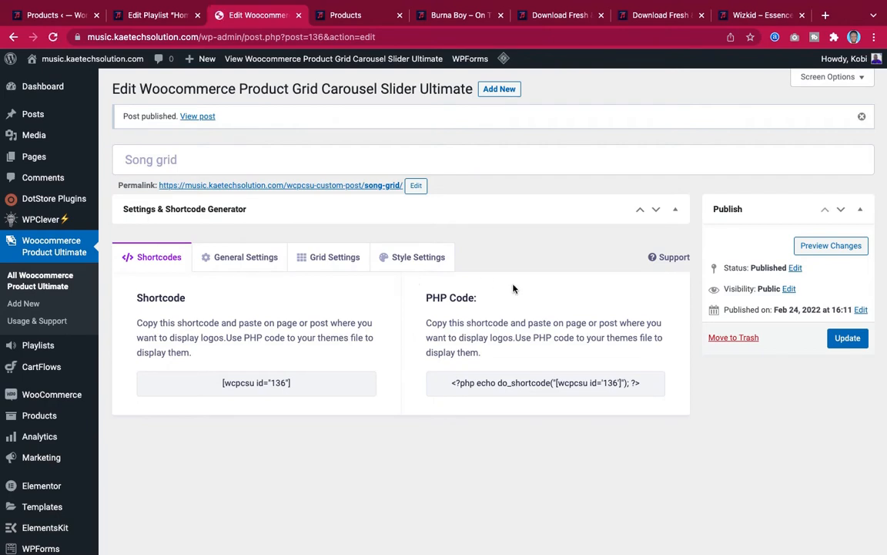
Check the column count of the demo home page's grid and set the song grid's columns to Column-3.
click(316, 260)
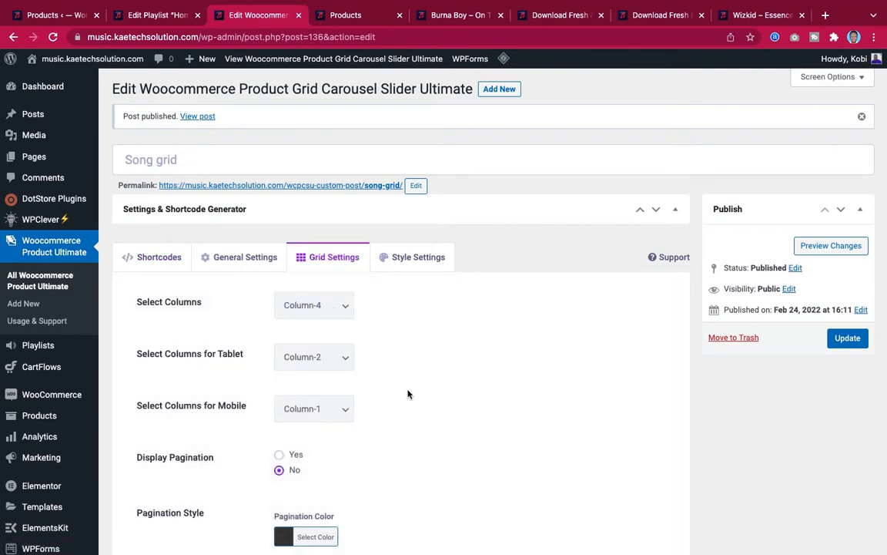
scroll(409, 393, down, 2)
scroll(409, 395, down, 1)
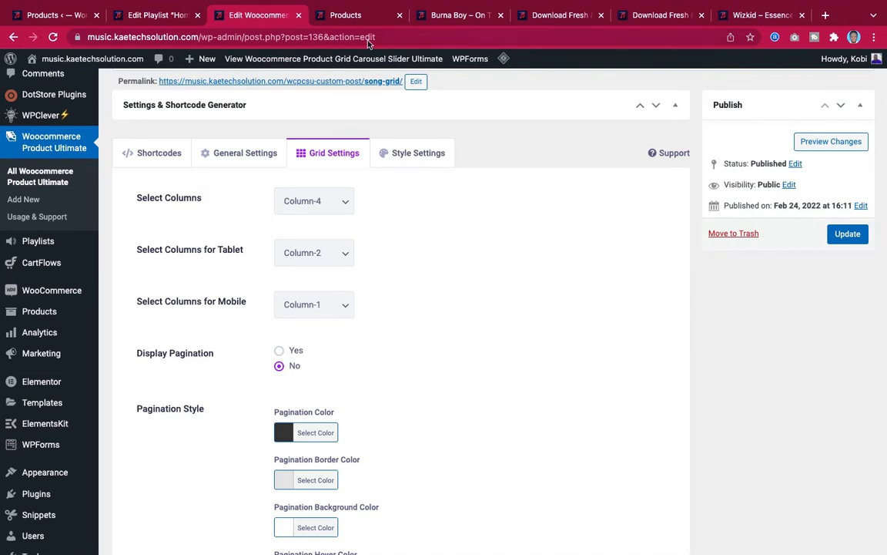
click(540, 21)
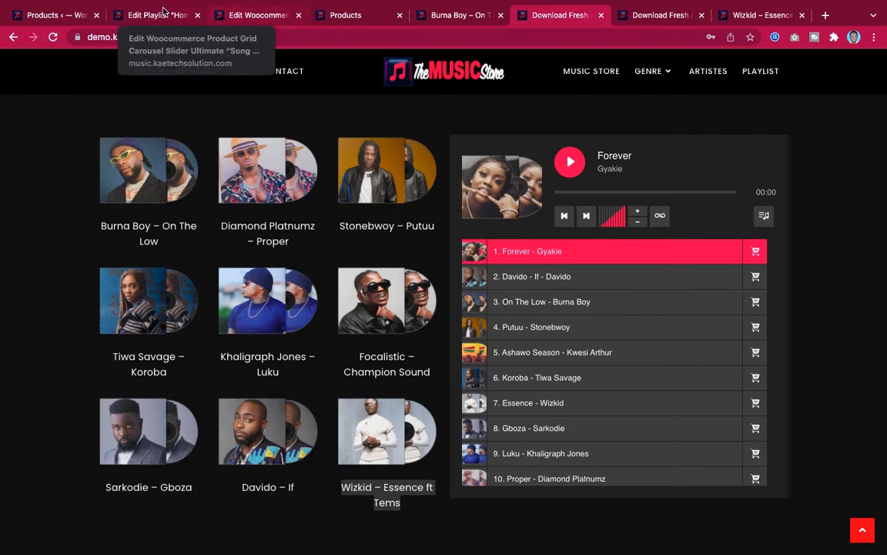
click(259, 16)
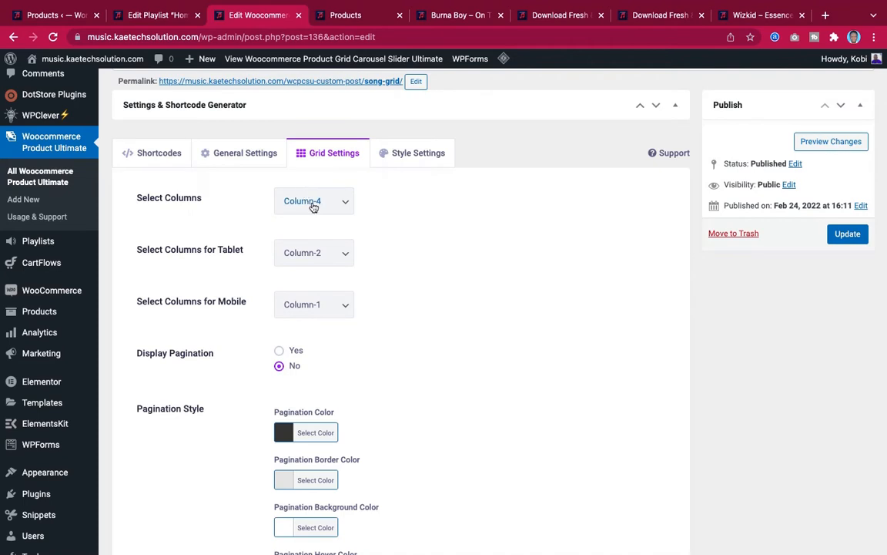
click(313, 206)
click(309, 188)
Examine the pagination display and pagination colour options in the song grid's grid settings.
scroll(429, 300, down, 3)
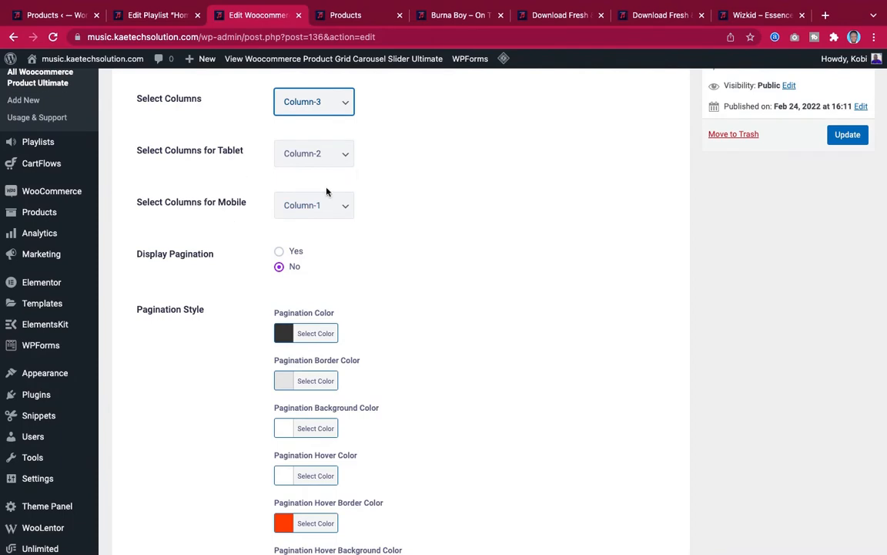
scroll(418, 271, down, 3)
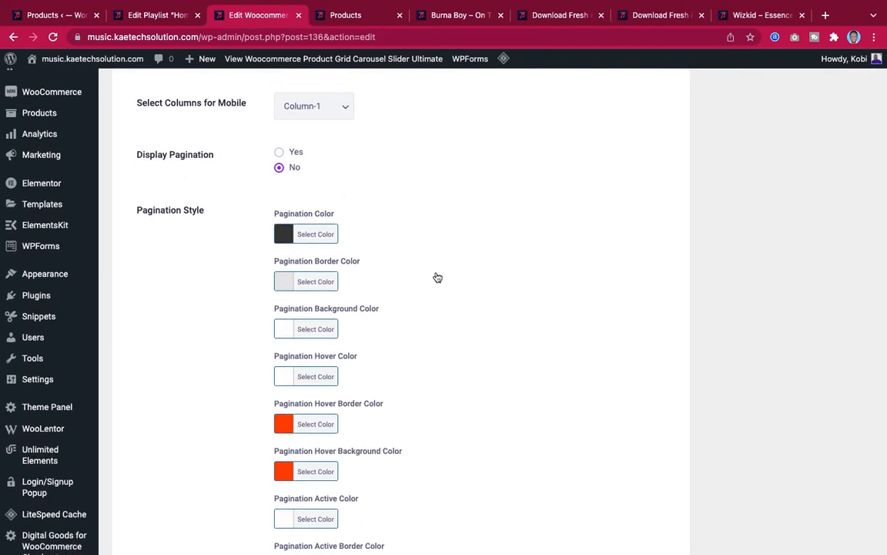
scroll(436, 277, down, 3)
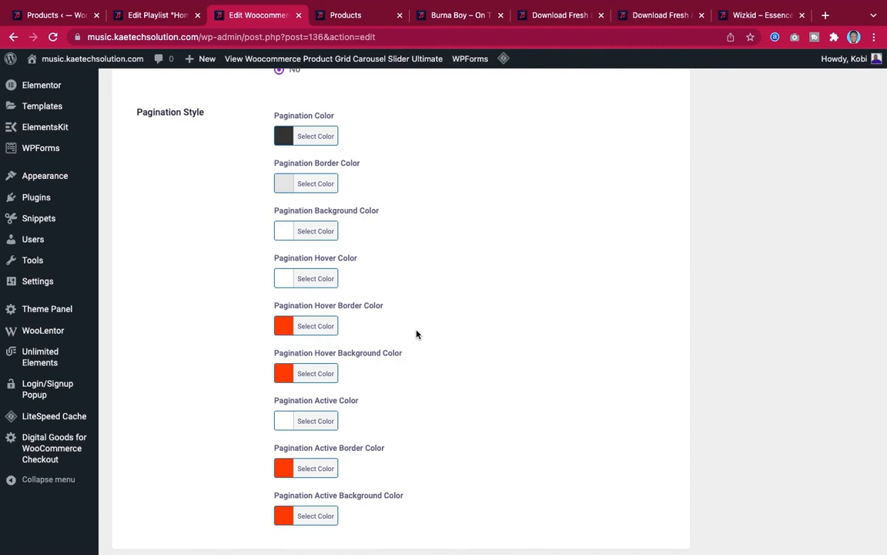
scroll(417, 335, down, 3)
scroll(417, 334, up, 2)
scroll(417, 334, left, 3)
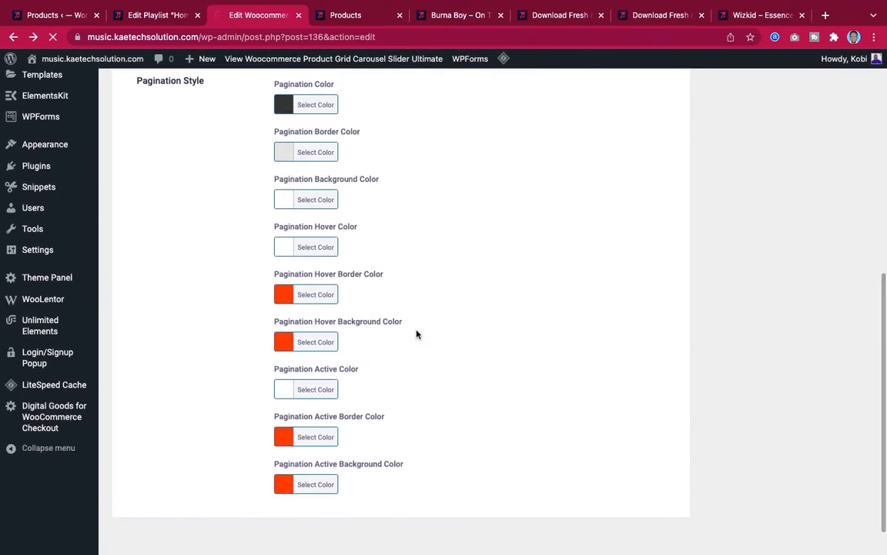
scroll(417, 335, up, 10)
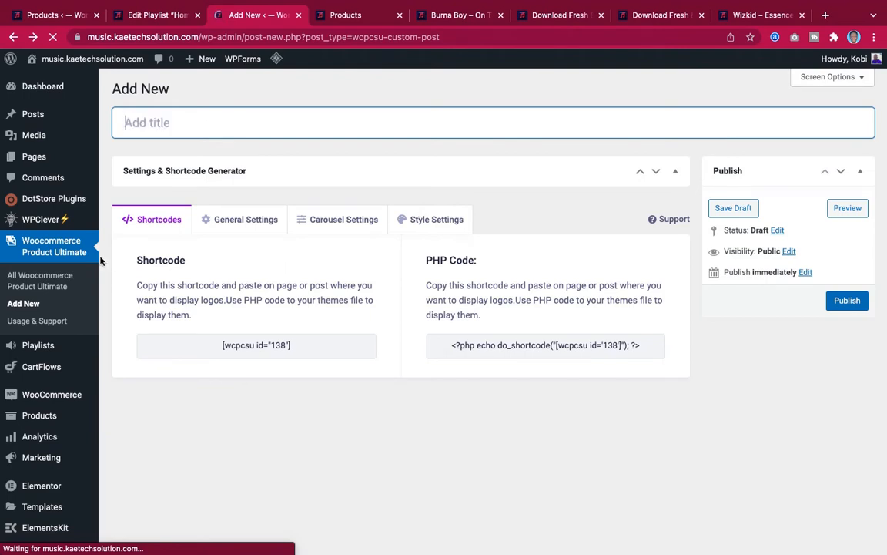
Reopen the published Song grid from the list of product shortcodes and set its columns to Column-3.
click(43, 284)
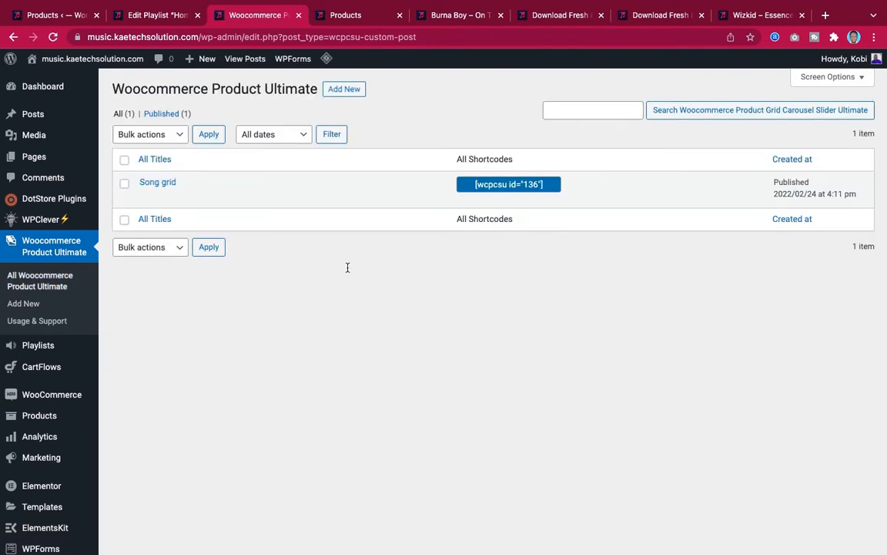
click(164, 183)
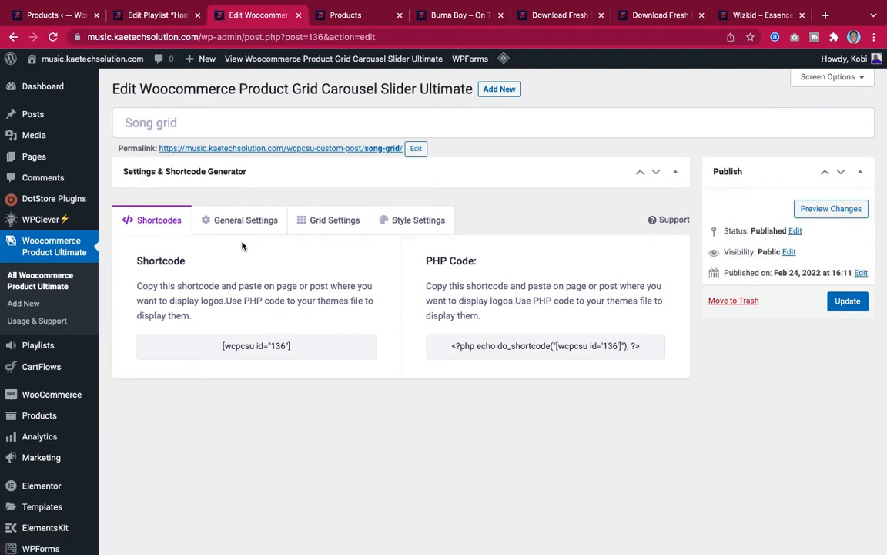
click(349, 223)
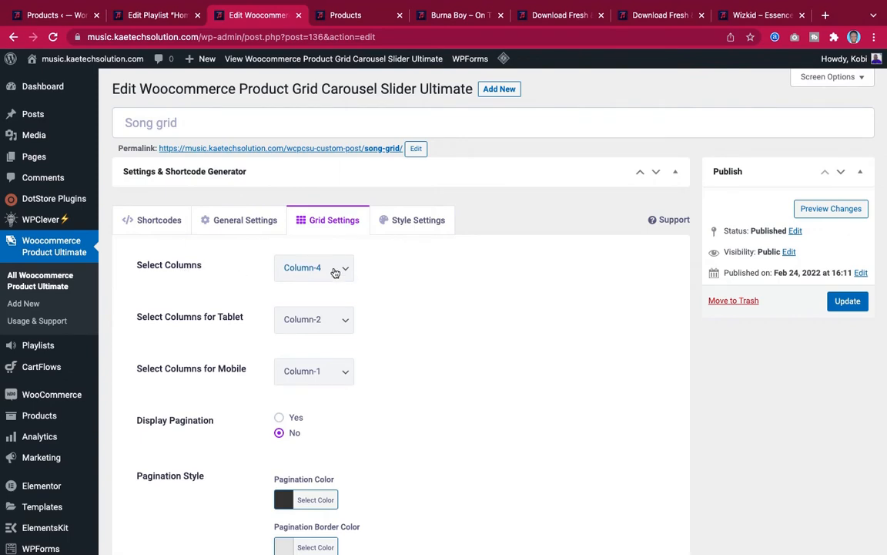
click(334, 270)
click(330, 255)
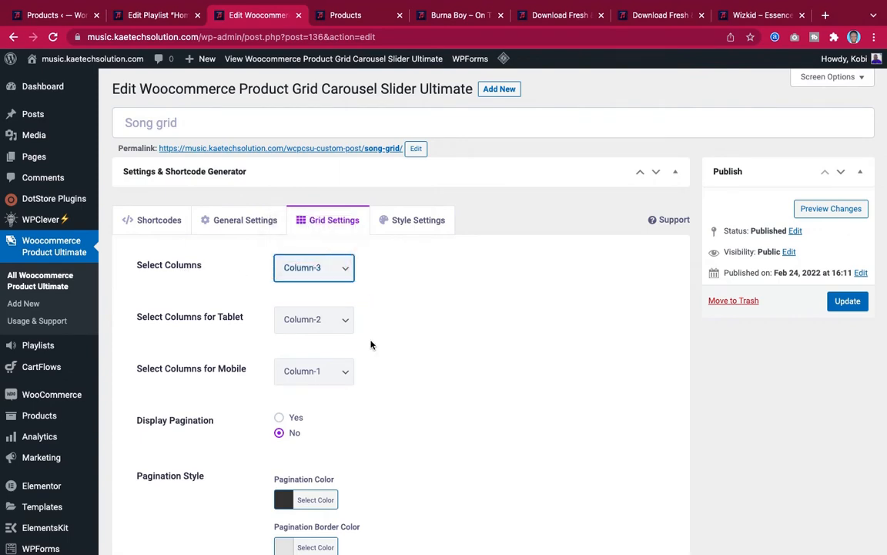
Check the remaining grid settings and update the Song grid shortcode.
scroll(372, 343, down, 3)
scroll(372, 344, down, 2)
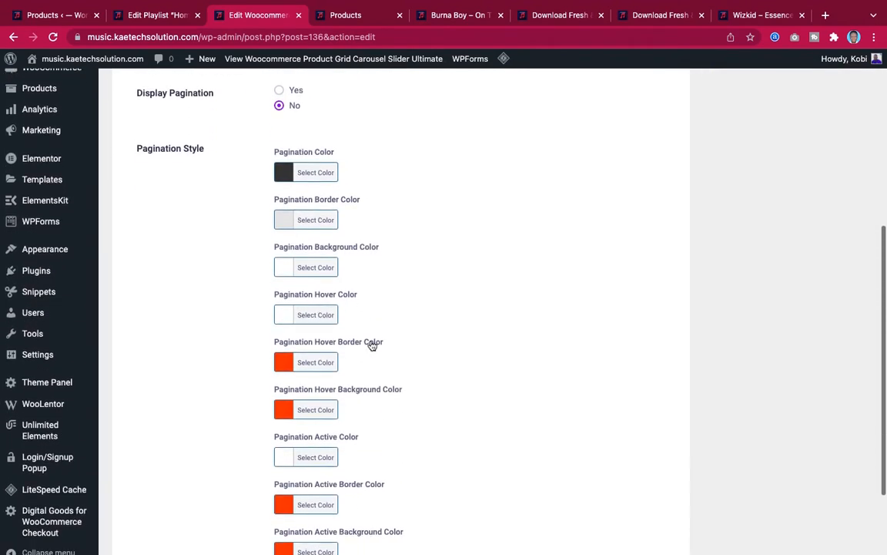
scroll(372, 344, up, 5)
scroll(372, 345, down, 1)
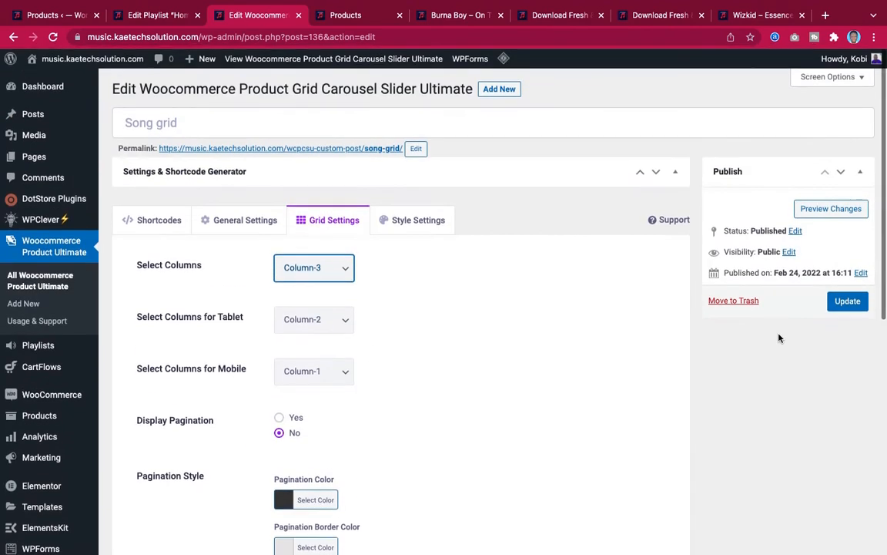
click(847, 301)
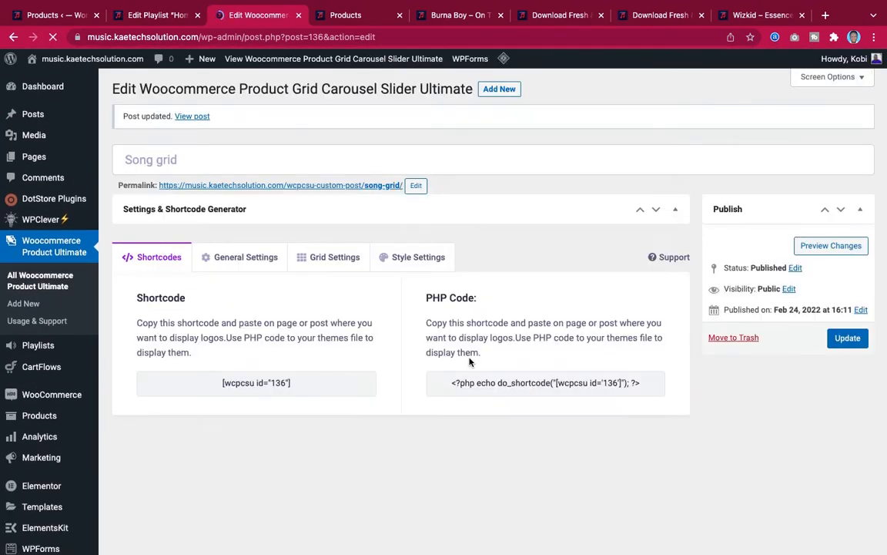
Review the song grid's general settings from the layout through to the image size options.
click(258, 260)
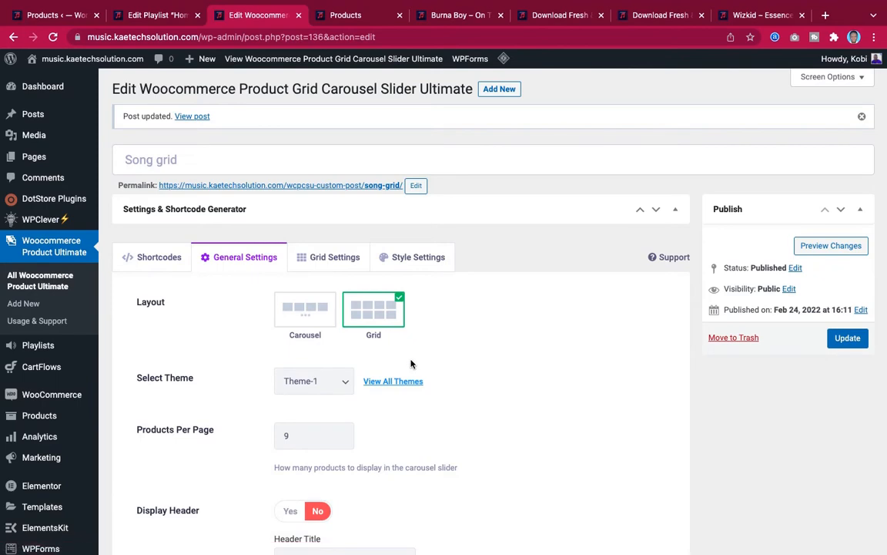
scroll(410, 364, down, 10)
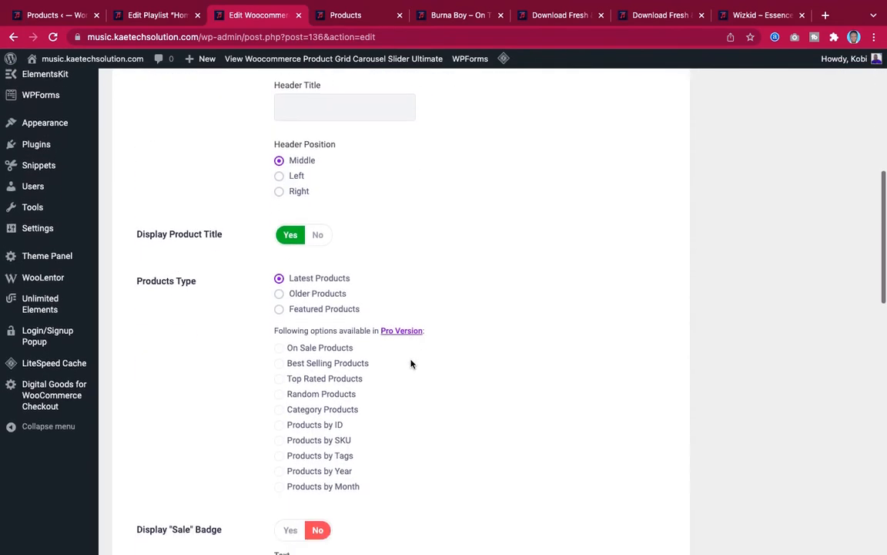
scroll(411, 363, down, 20)
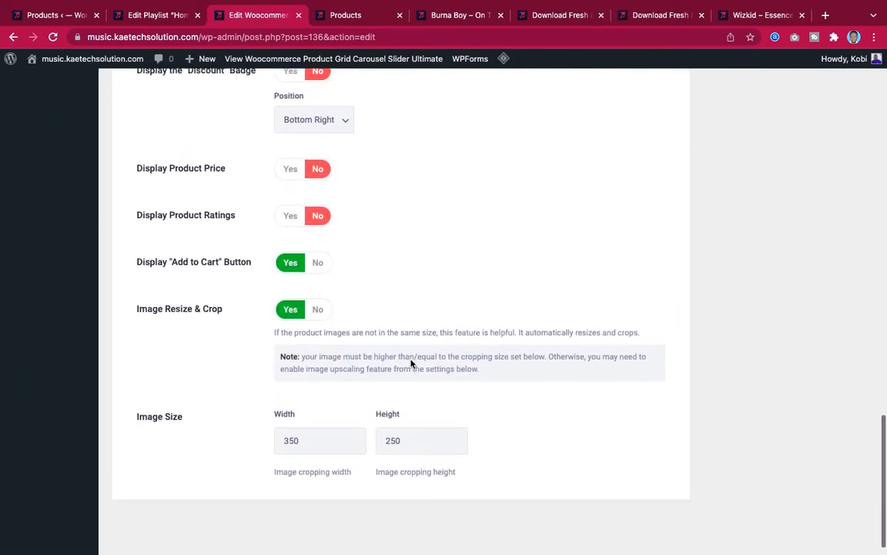
scroll(410, 363, up, 20)
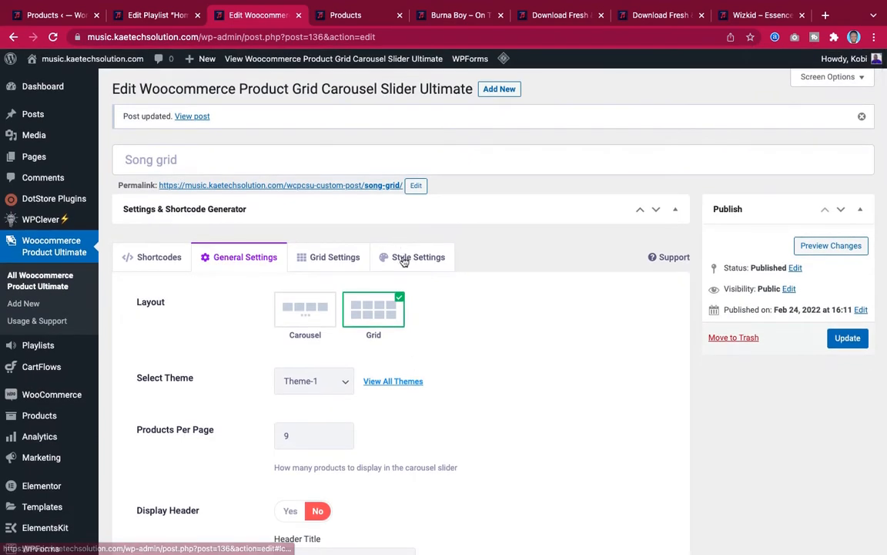
Examine the song grid's style settings for the header, product title, price, ratings, Add to Cart button and ribbon.
click(404, 260)
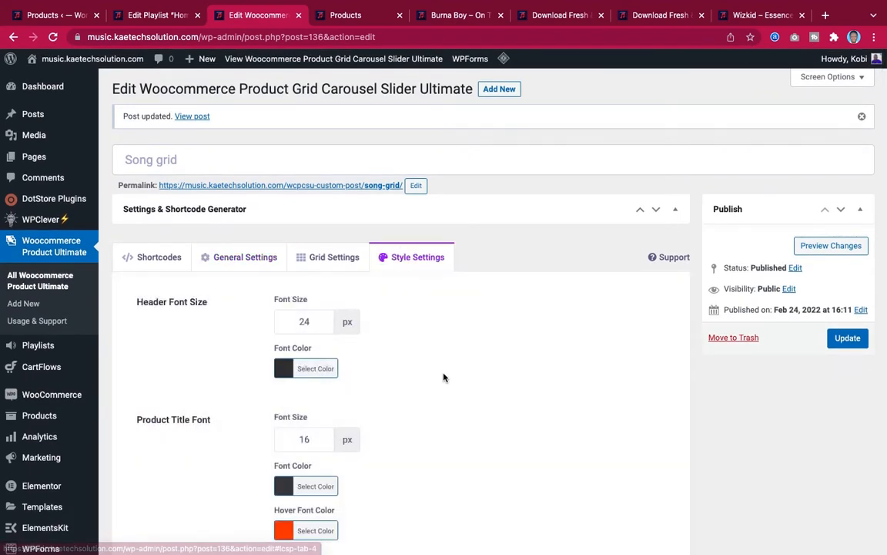
scroll(444, 377, down, 3)
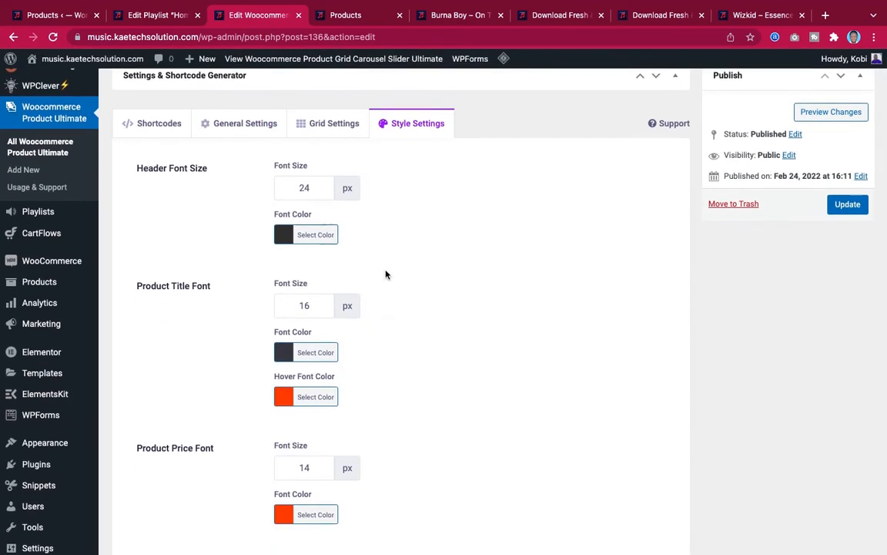
scroll(487, 322, down, 10)
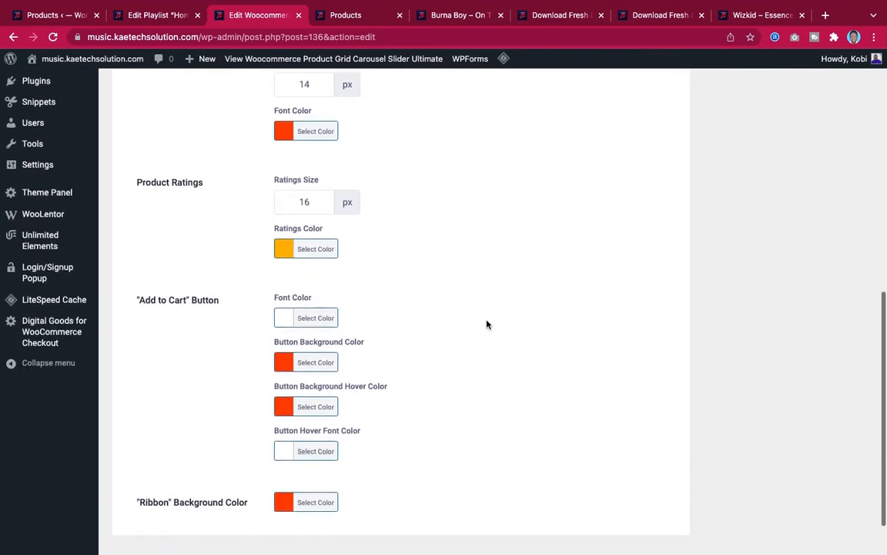
scroll(487, 323, up, 10)
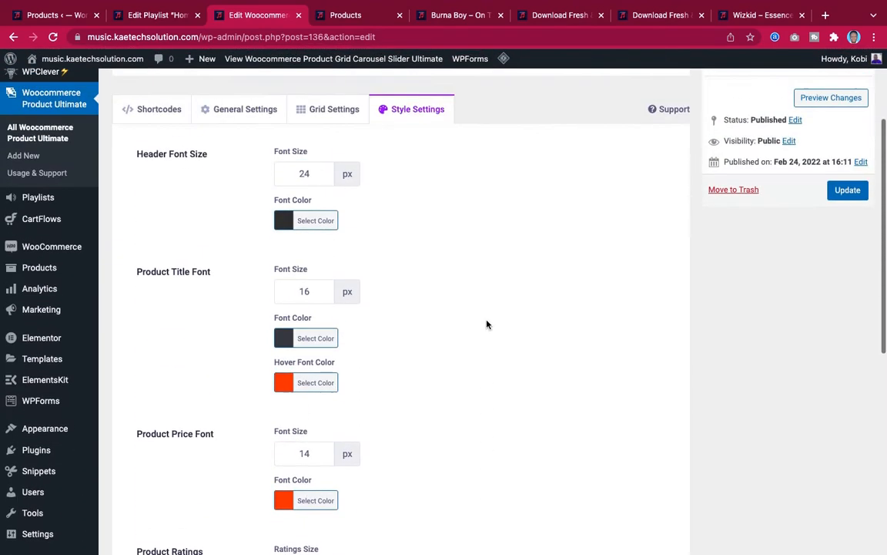
scroll(487, 325, down, 2)
scroll(487, 325, up, 1)
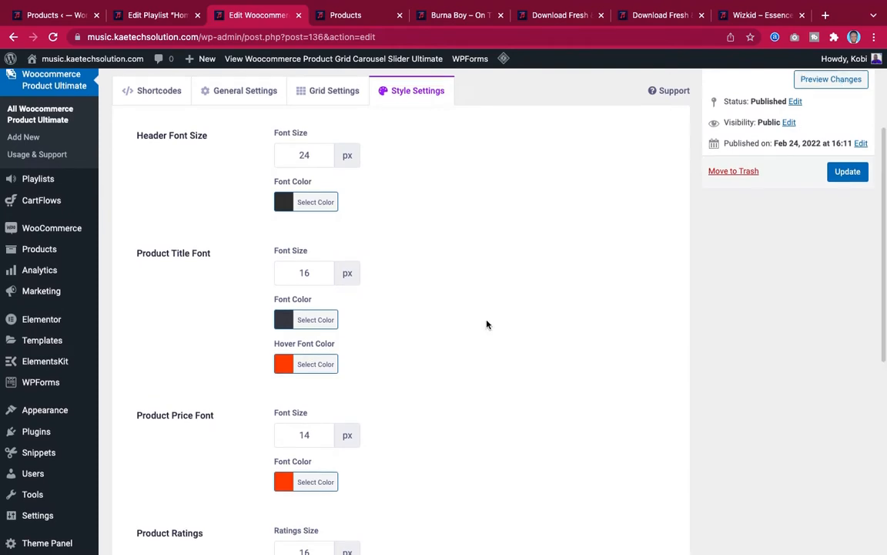
scroll(487, 324, down, 5)
scroll(487, 325, down, 3)
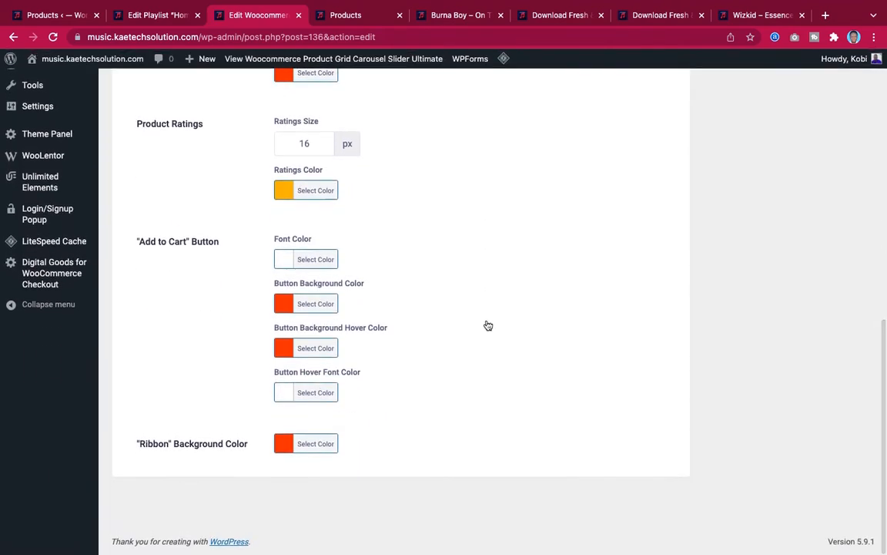
scroll(487, 324, up, 8)
scroll(487, 325, up, 2)
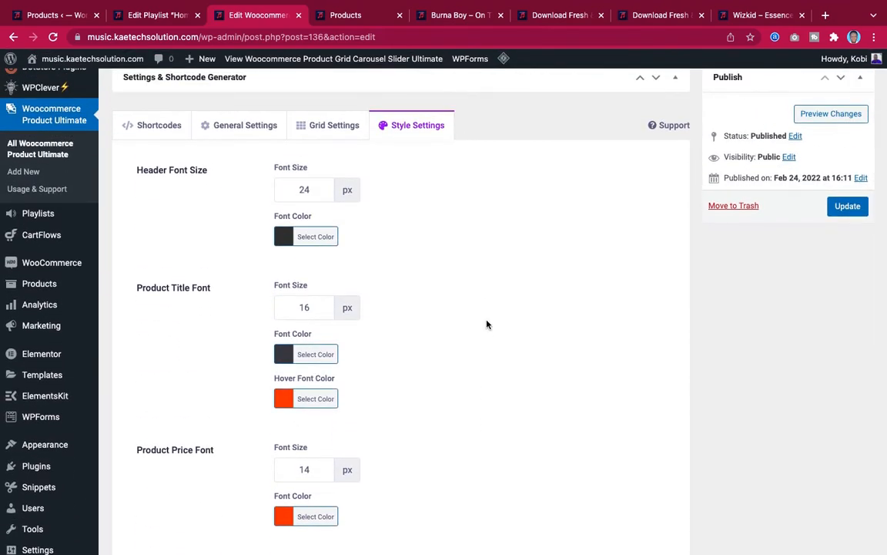
Check the song title colour on the demo home page and set the song grid's header font colour to white (#ffffff).
click(559, 16)
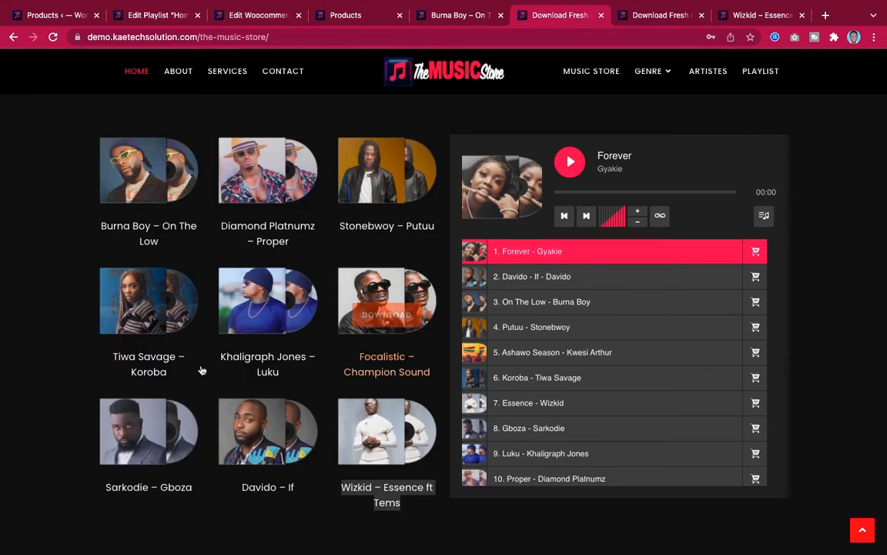
click(268, 16)
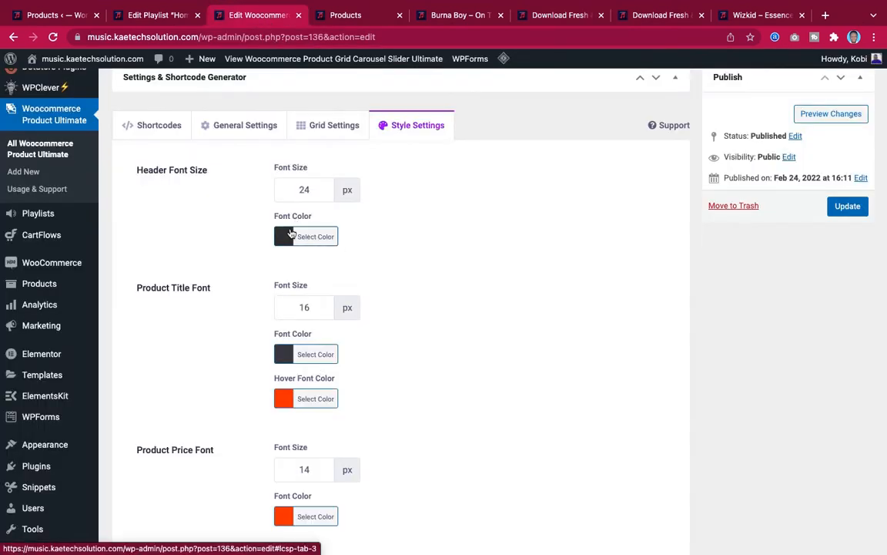
click(285, 237)
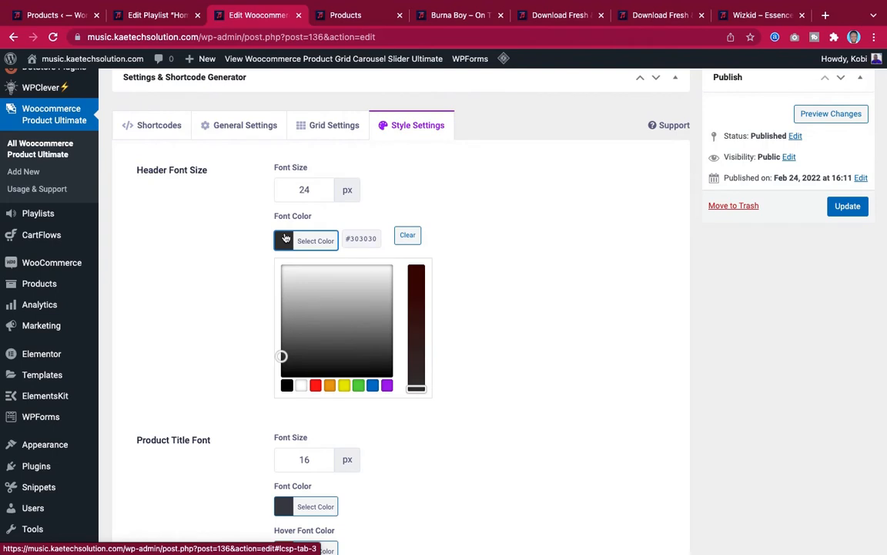
click(284, 241)
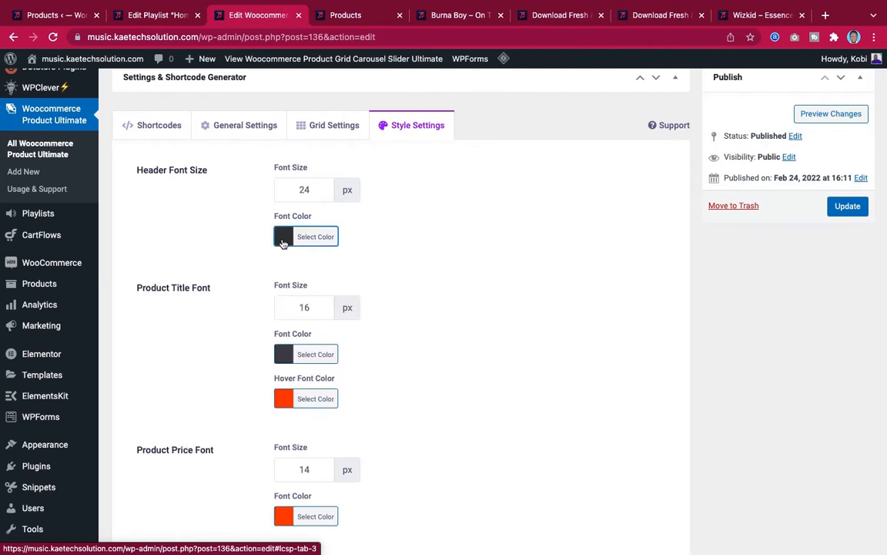
click(315, 238)
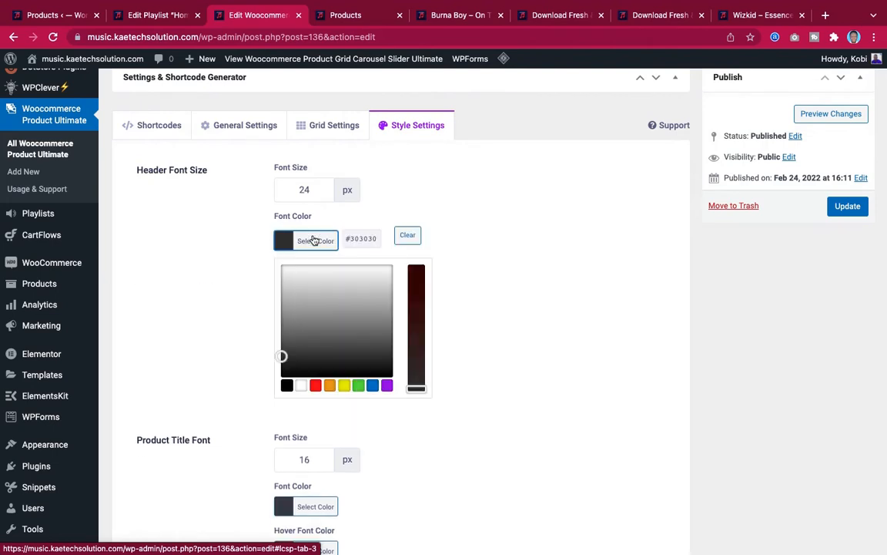
click(302, 386)
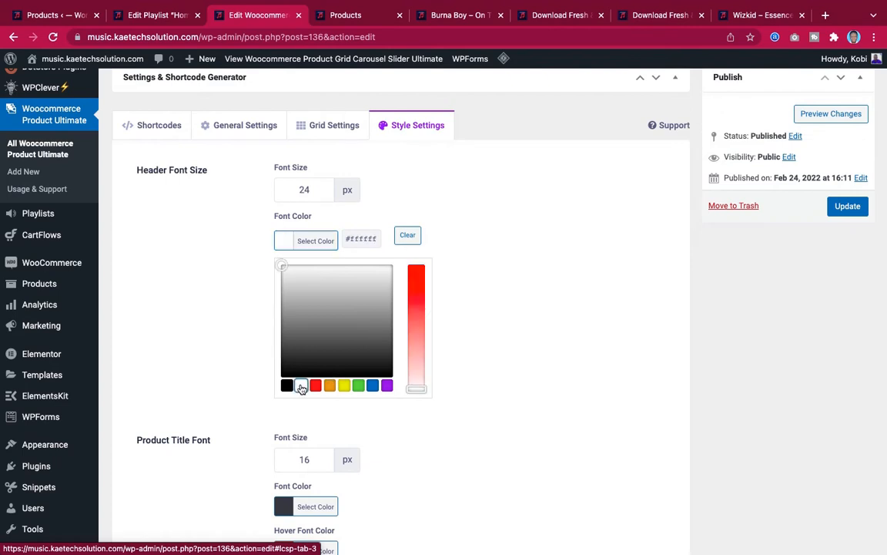
click(284, 241)
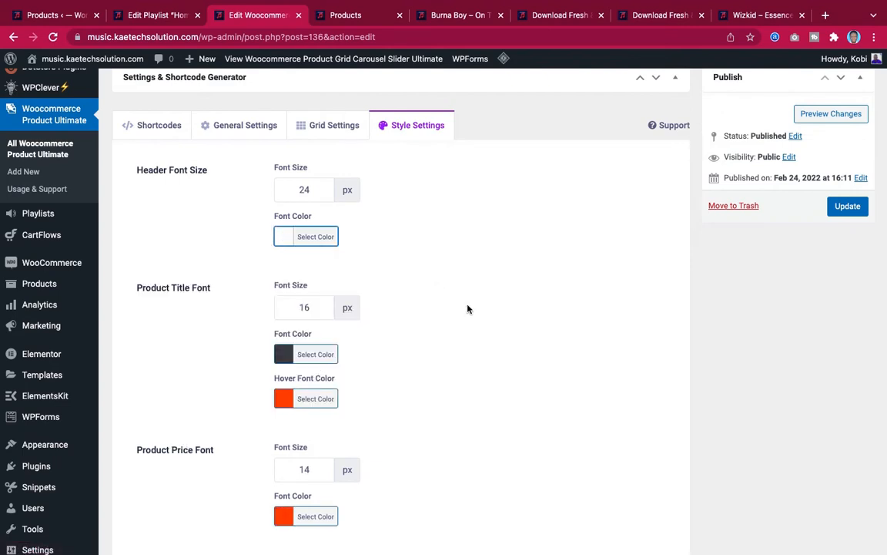
Set the product title's font colour to white (#ffffff) in the song grid's style settings.
scroll(468, 309, down, 2)
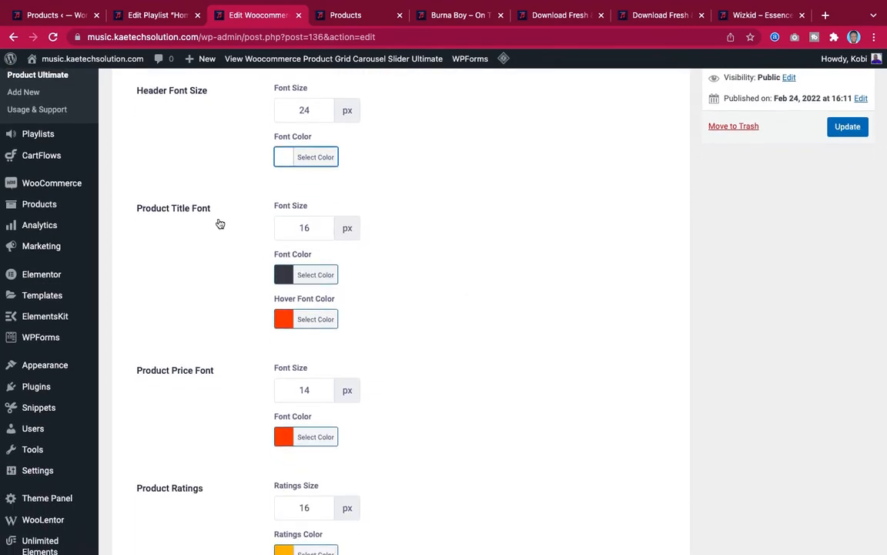
click(290, 279)
click(302, 423)
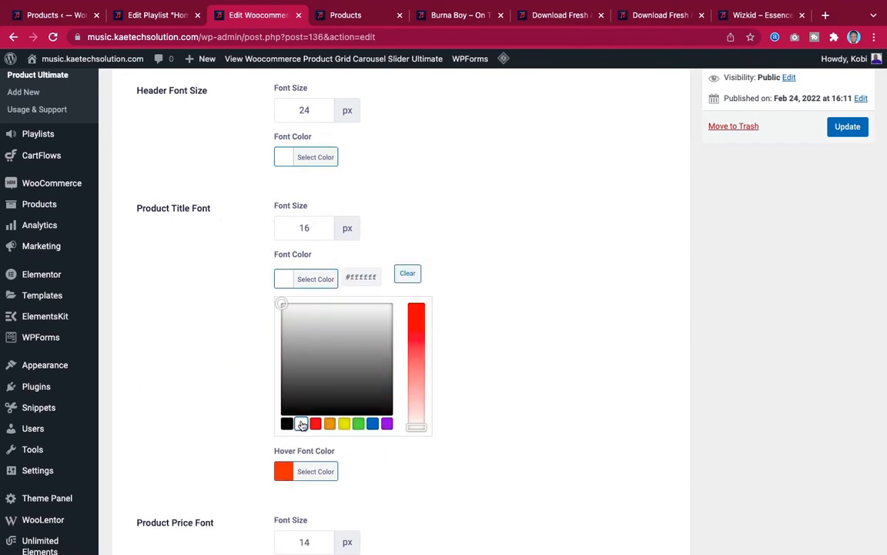
click(284, 276)
Compare the remaining style colours with the demo home page's song grid and update the Song grid shortcode.
scroll(410, 315, down, 3)
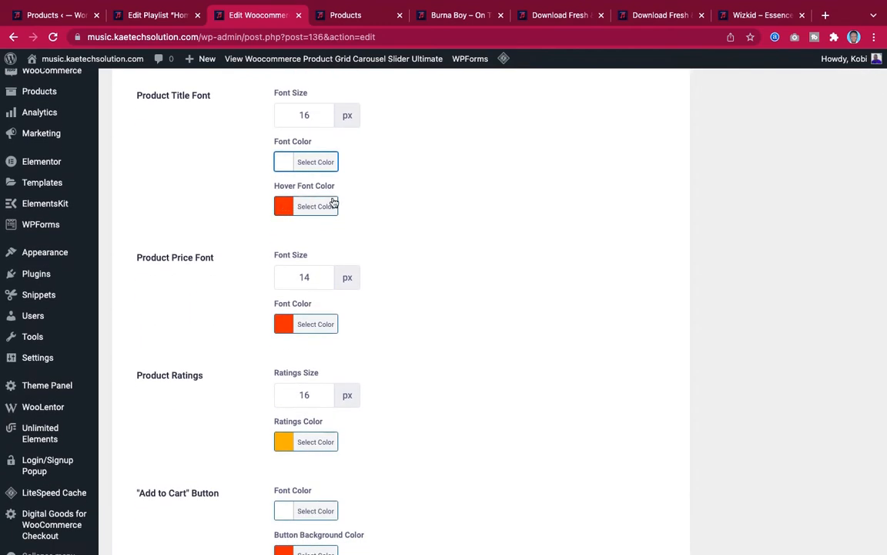
click(562, 15)
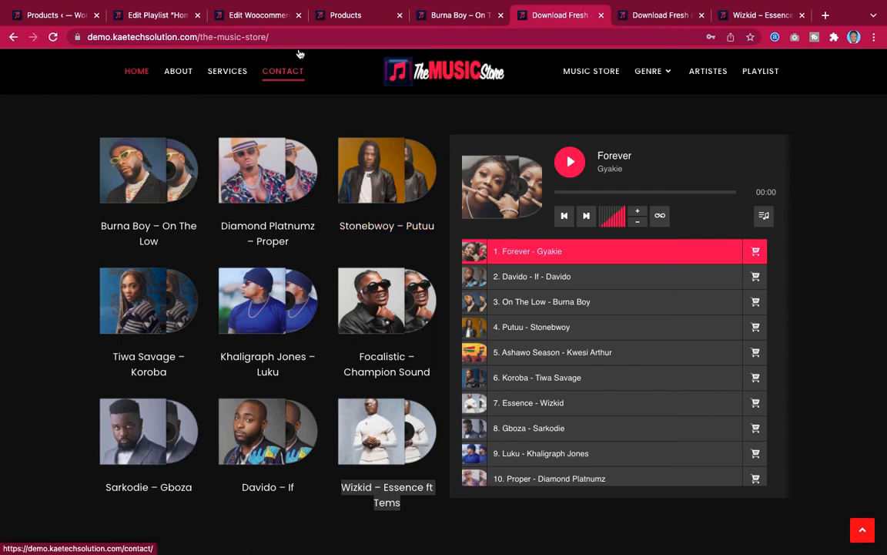
click(262, 15)
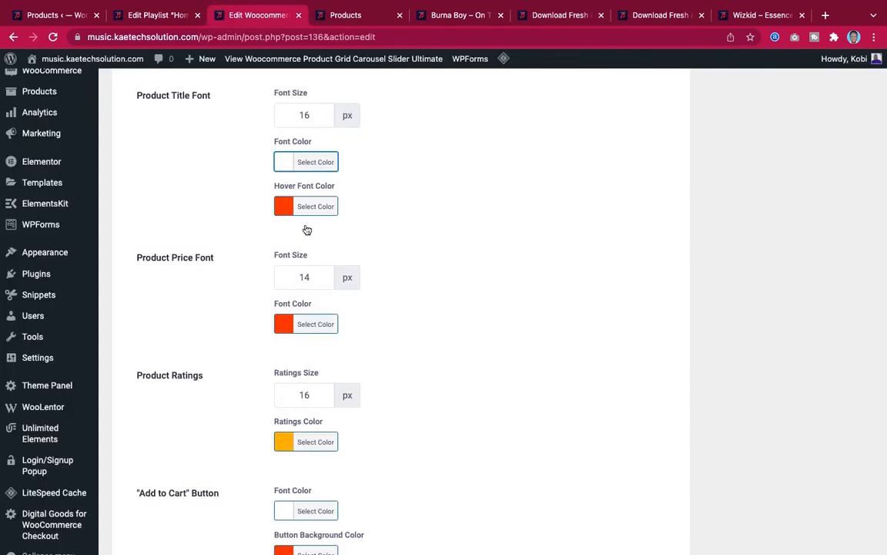
scroll(396, 242, down, 3)
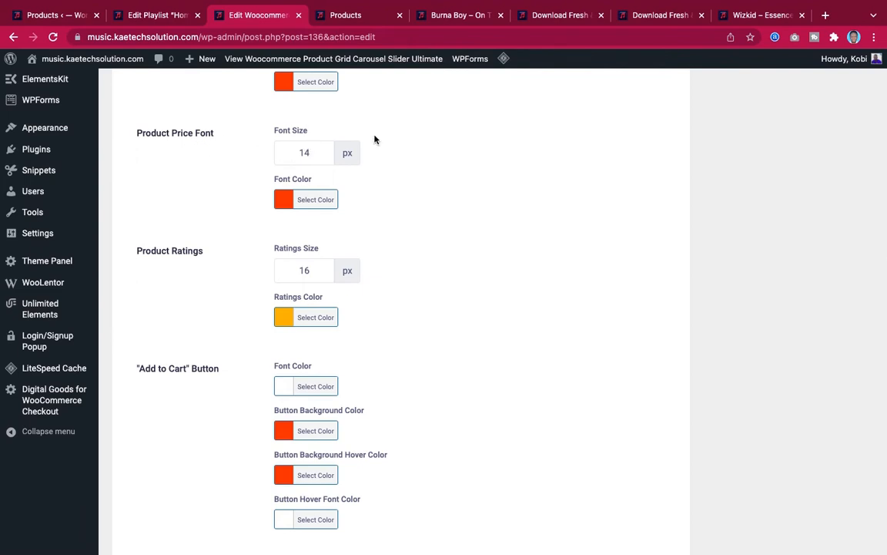
scroll(406, 224, down, 3)
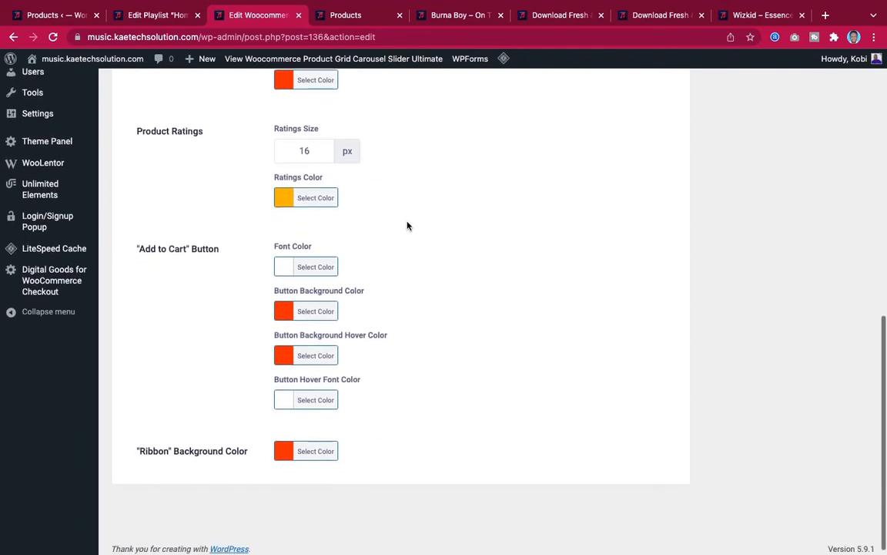
scroll(433, 264, down, 2)
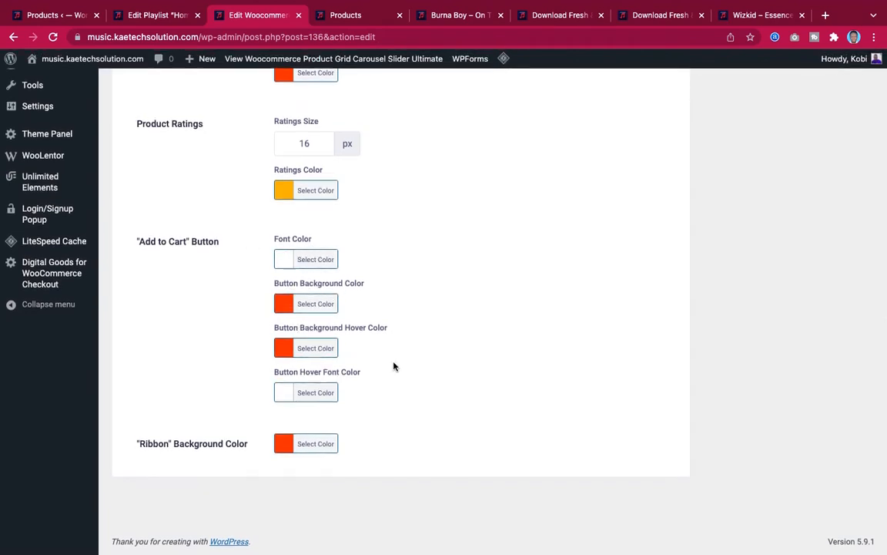
scroll(462, 340, up, 10)
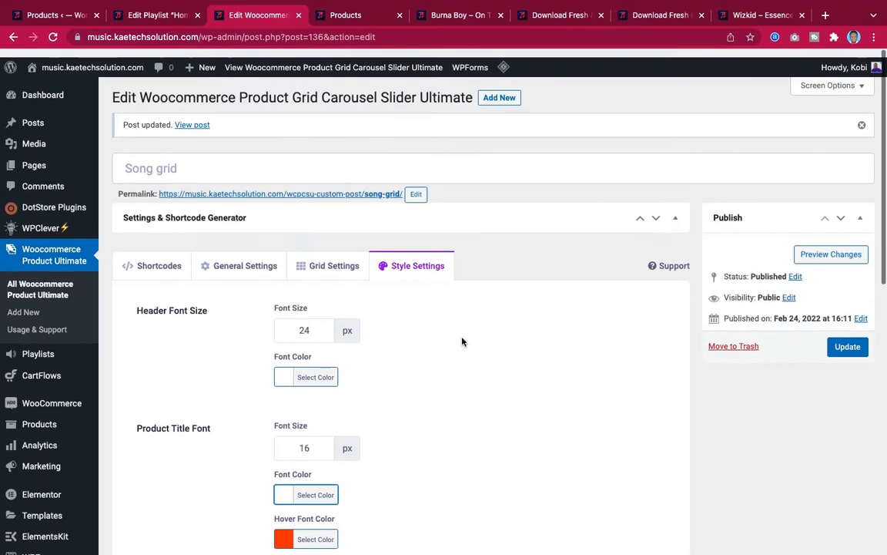
click(847, 338)
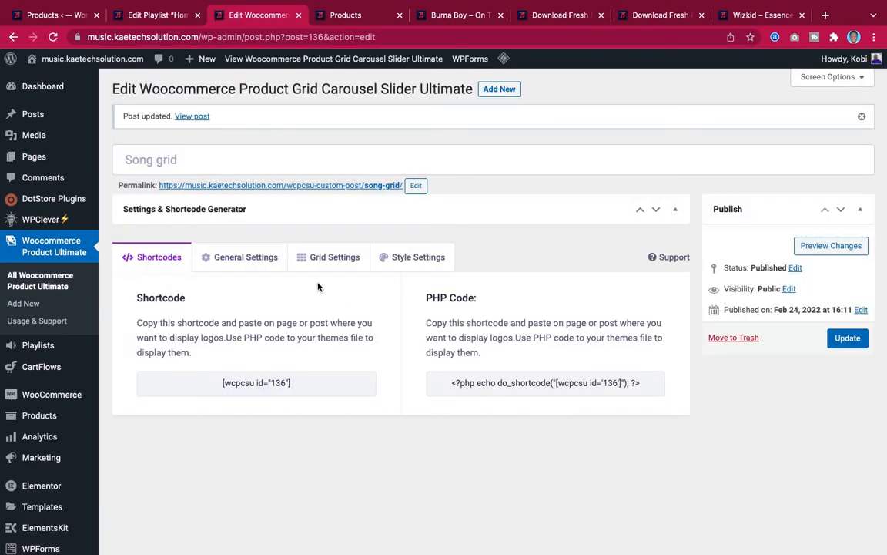
Review the column counts, pagination display and pagination colours in the song grid's grid settings.
click(336, 257)
scroll(378, 377, down, 2)
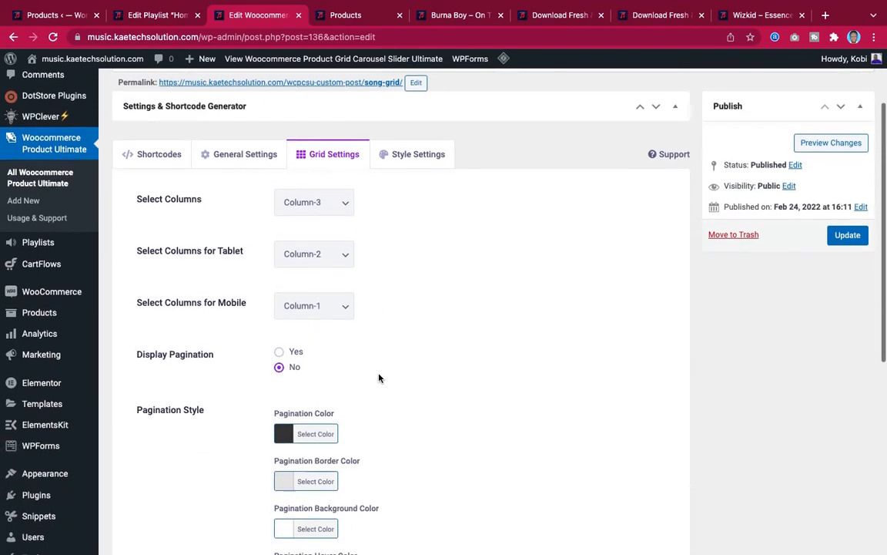
scroll(378, 376, down, 4)
scroll(378, 377, up, 5)
scroll(378, 377, down, 5)
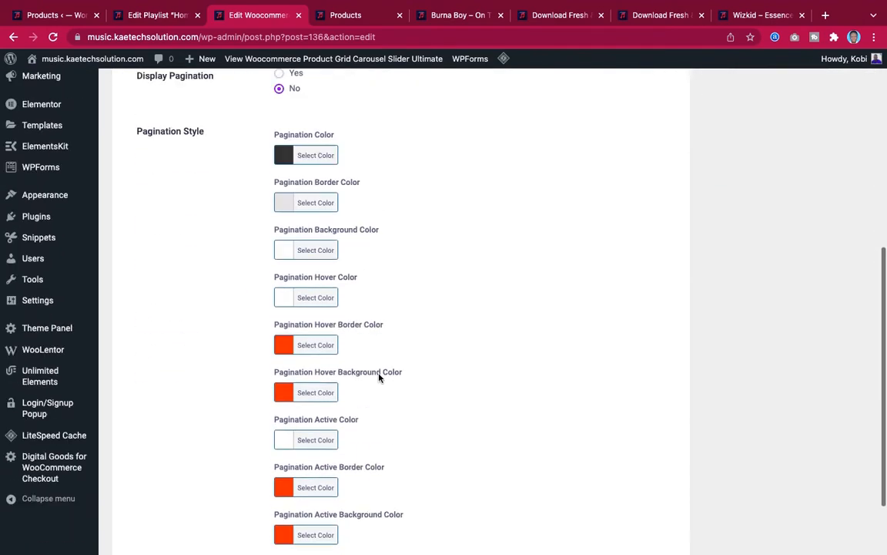
scroll(379, 377, down, 1)
scroll(379, 376, up, 5)
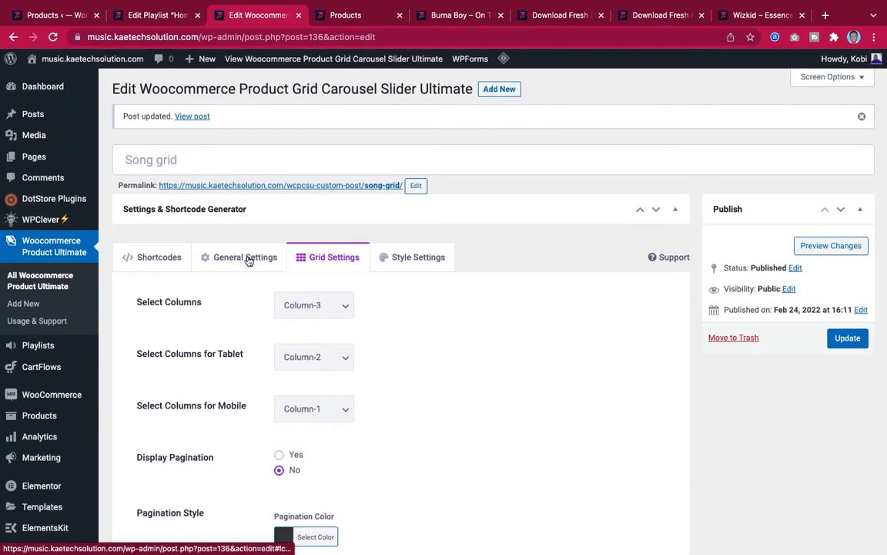
Review the song grid's general settings, from layout, theme and products per page through badges, price, cart button and image size.
click(248, 261)
scroll(426, 358, down, 5)
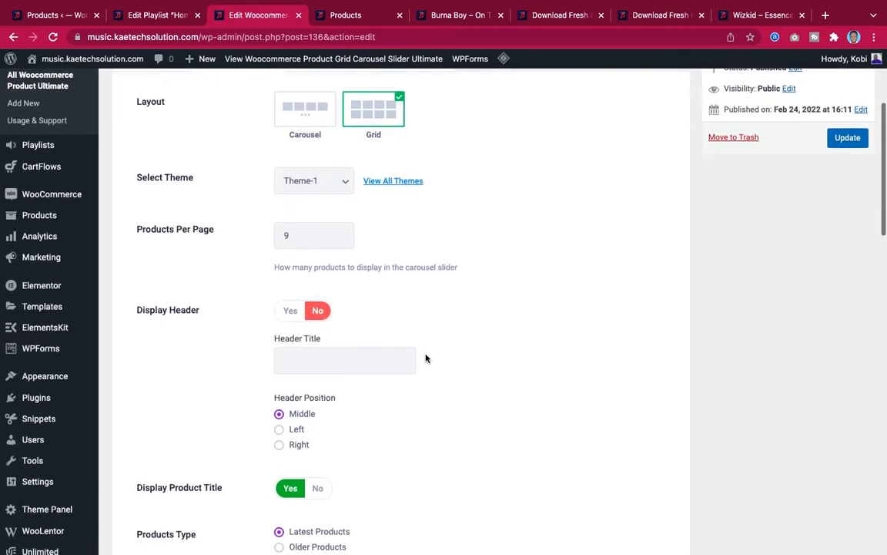
scroll(426, 358, down, 8)
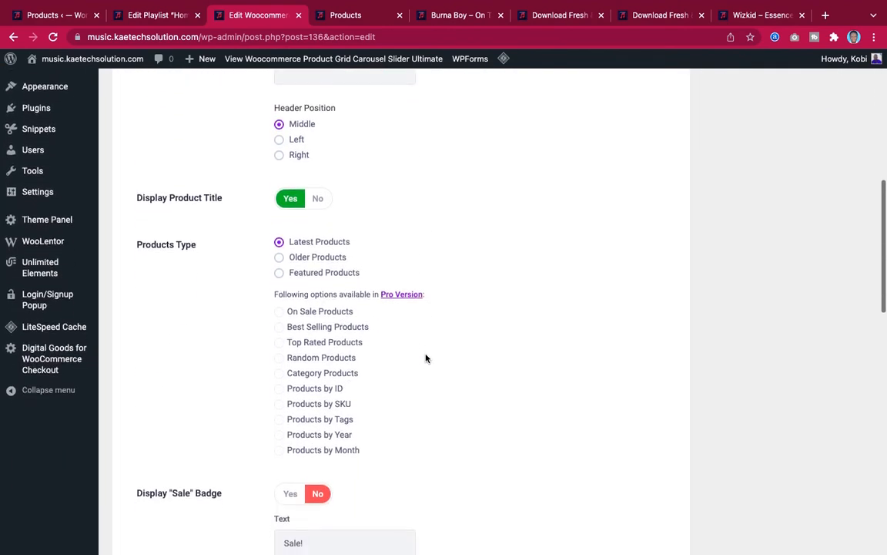
scroll(426, 358, down, 7)
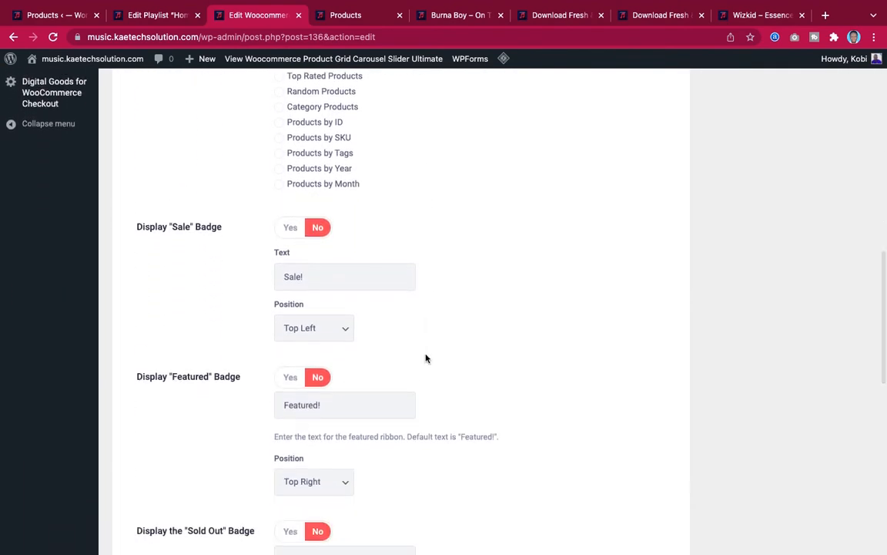
scroll(426, 358, down, 5)
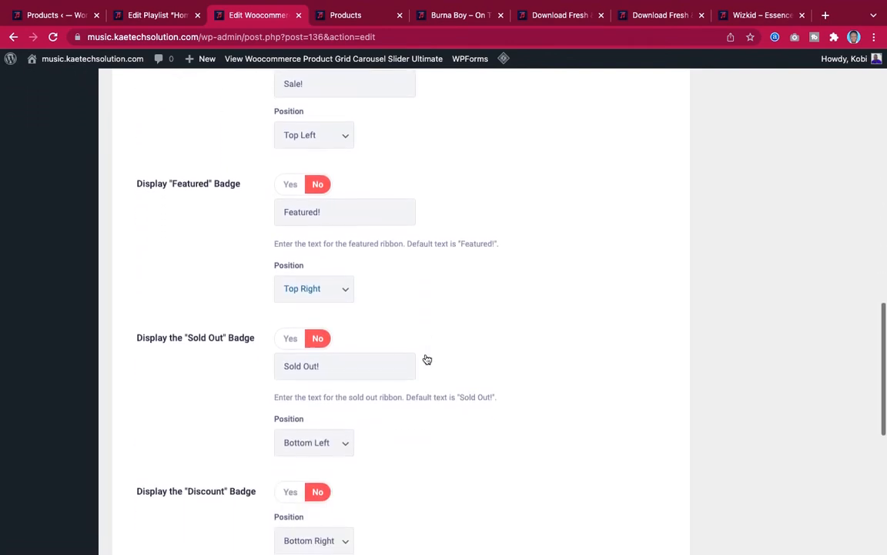
scroll(427, 360, down, 8)
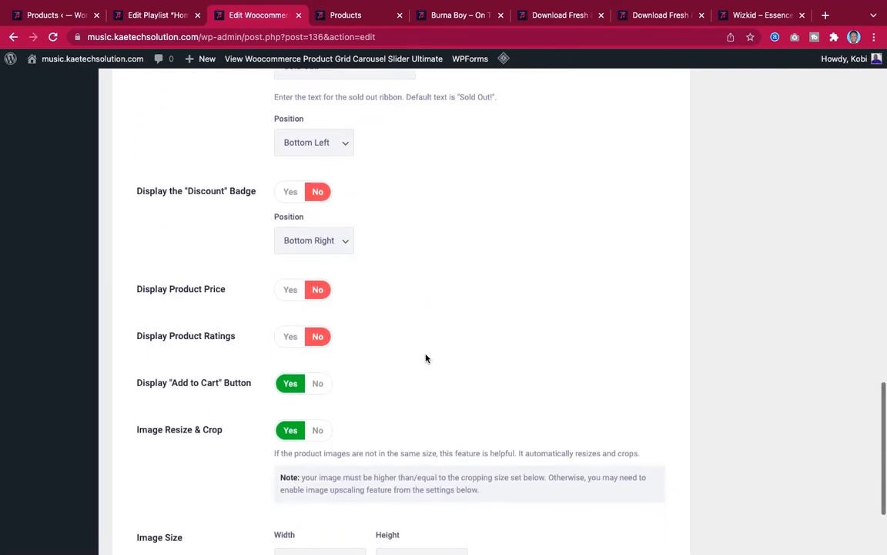
scroll(426, 359, down, 3)
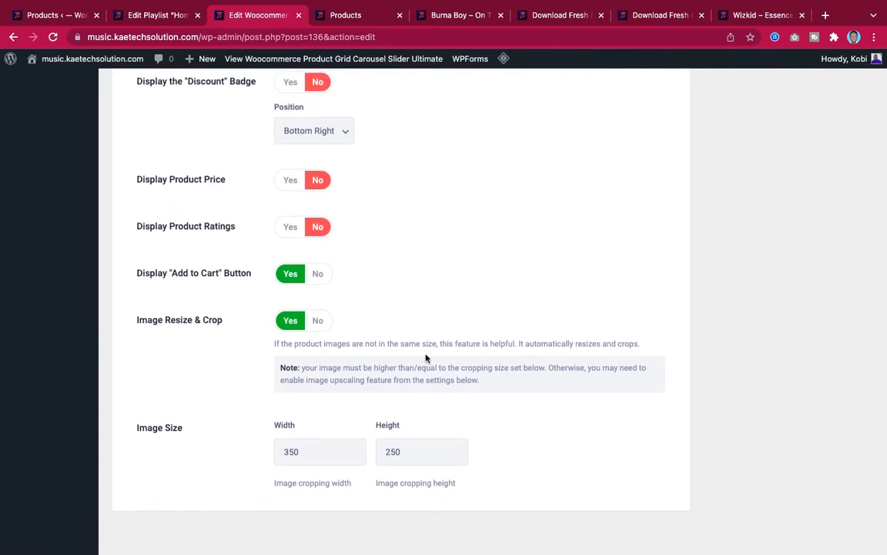
scroll(426, 357, up, 20)
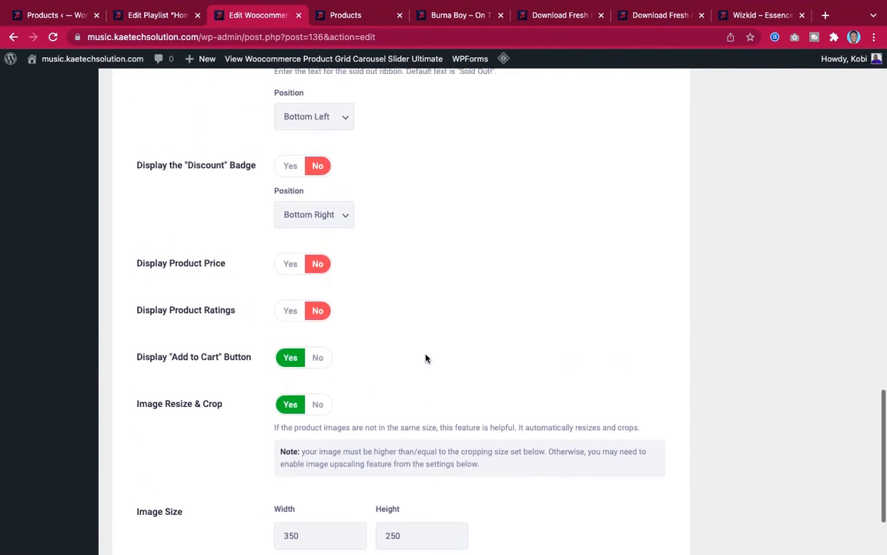
scroll(426, 358, up, 5)
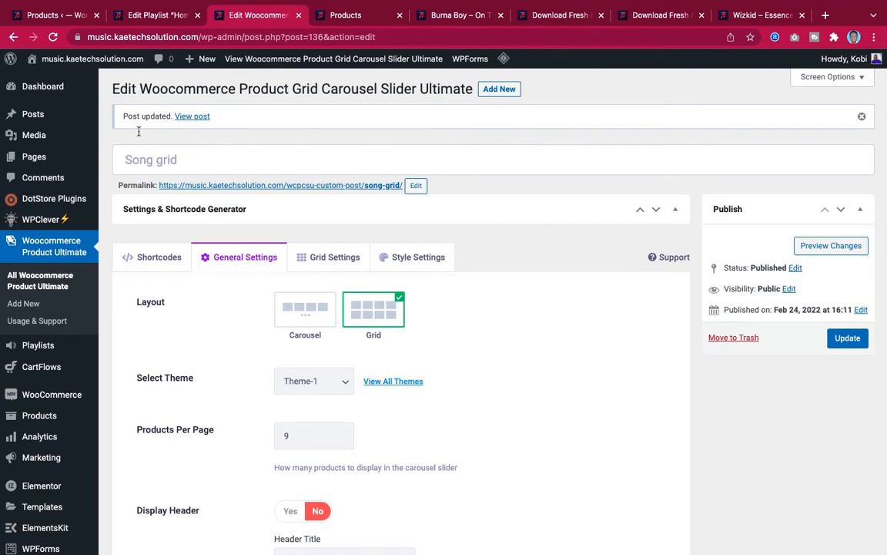
Open the Home page for editing from the site's list of pages.
click(117, 156)
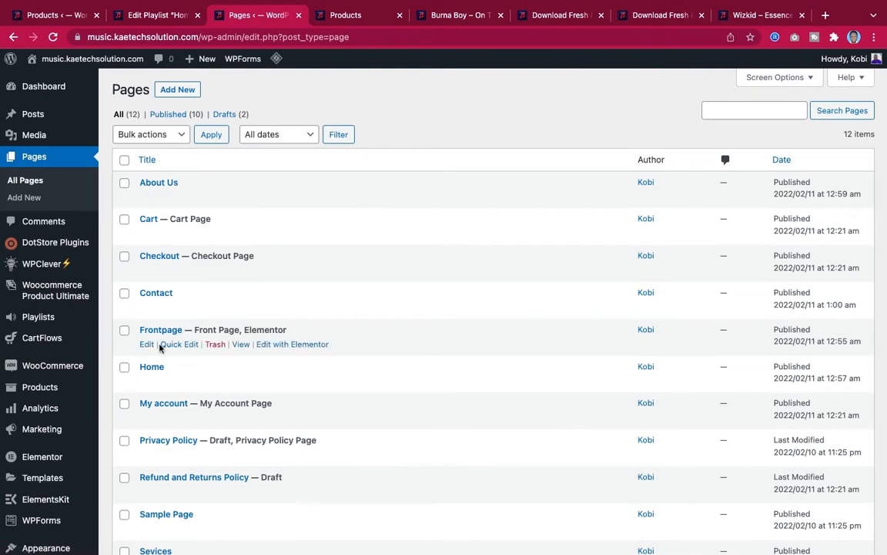
scroll(150, 366, down, 1)
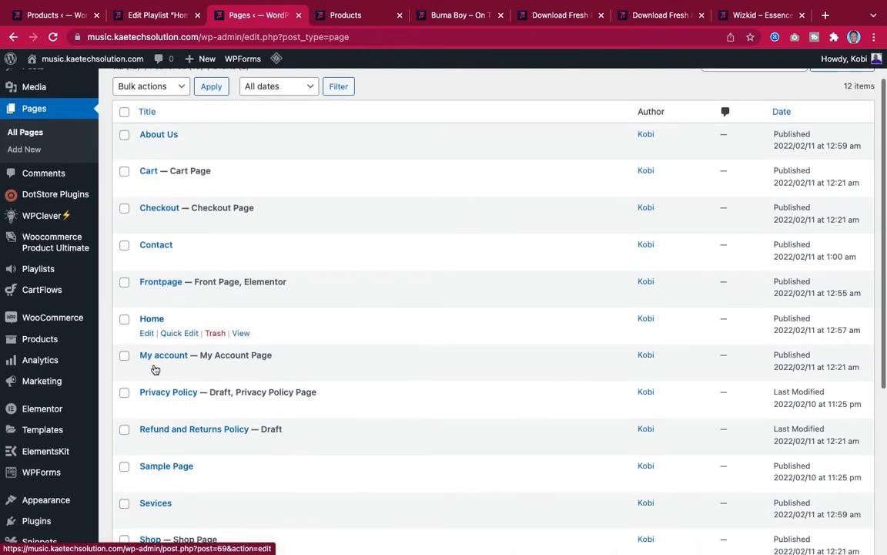
scroll(155, 369, down, 1)
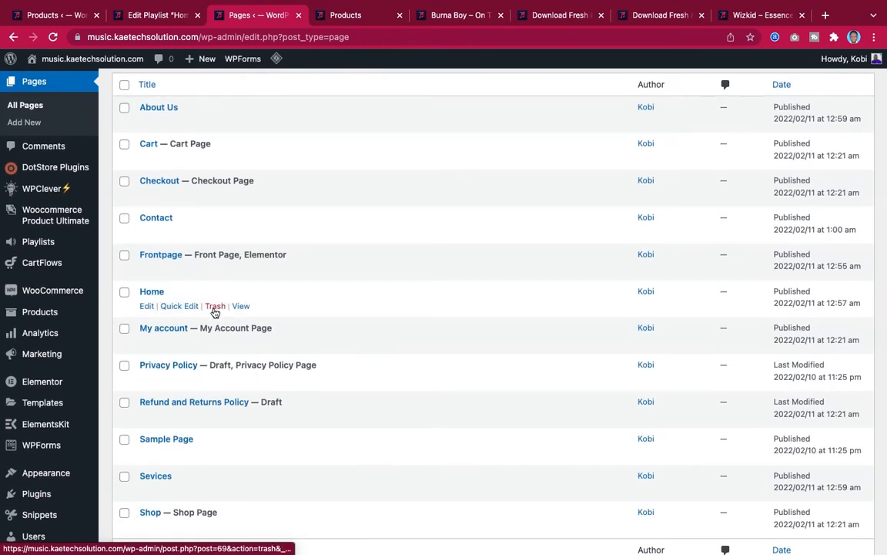
click(153, 293)
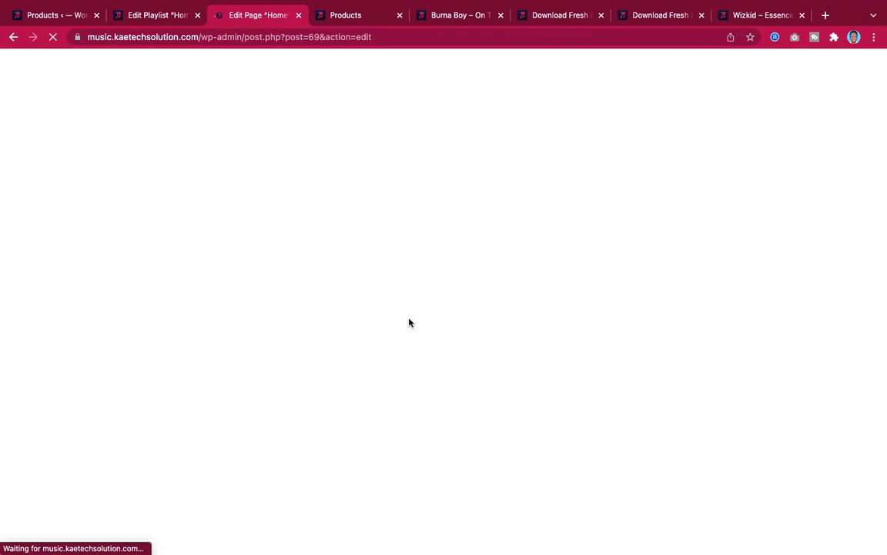
Check the demo home page's title and retitle the Home page "Download Fresh & Trending Music From Africa".
click(572, 17)
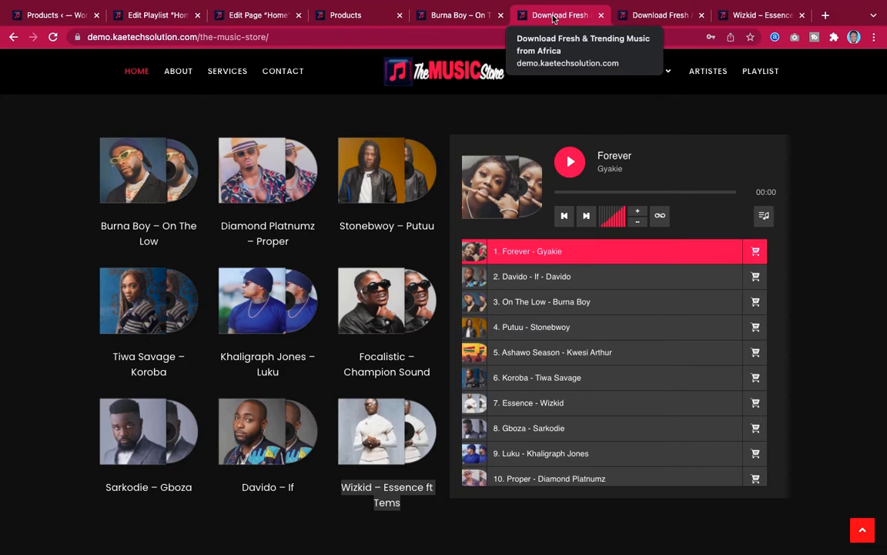
click(245, 17)
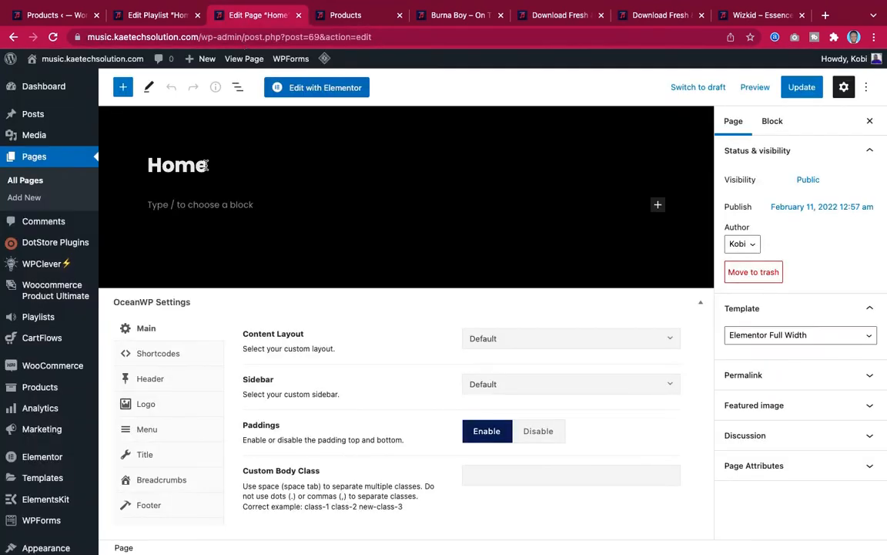
key(BackSpace)
key(BackSpace)
key(BackSpace)
key(BackSpace)
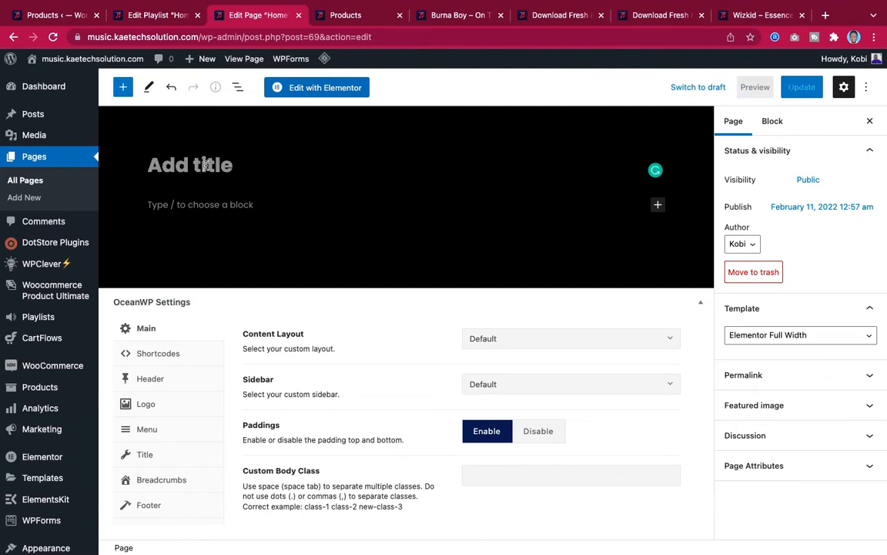
text(D)
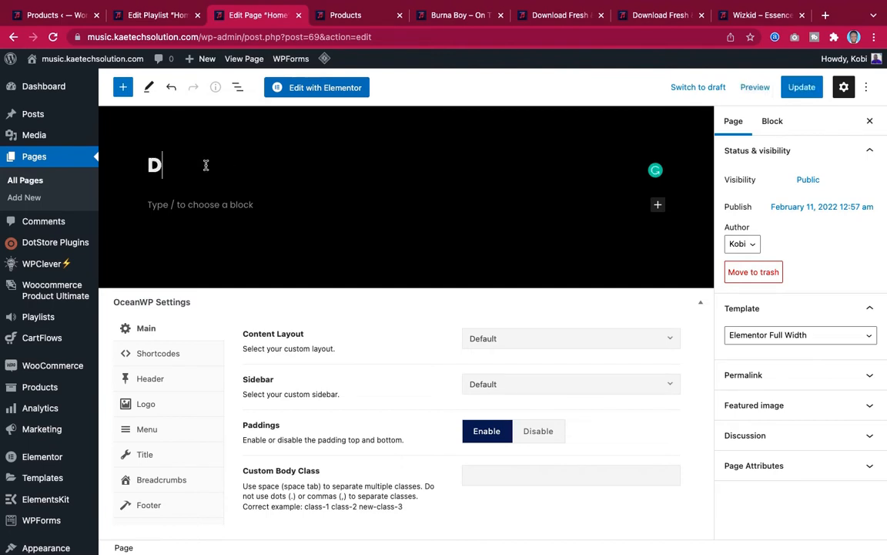
text(ownload )
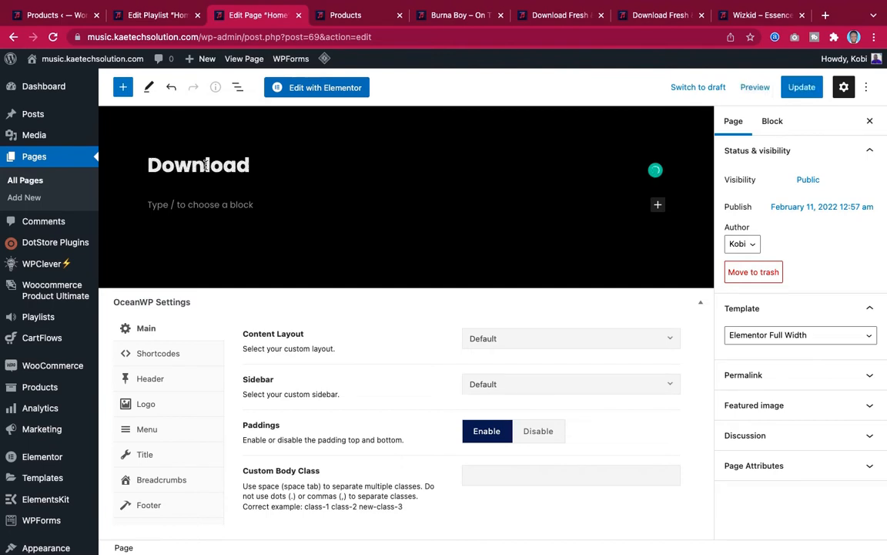
text(Fresh )
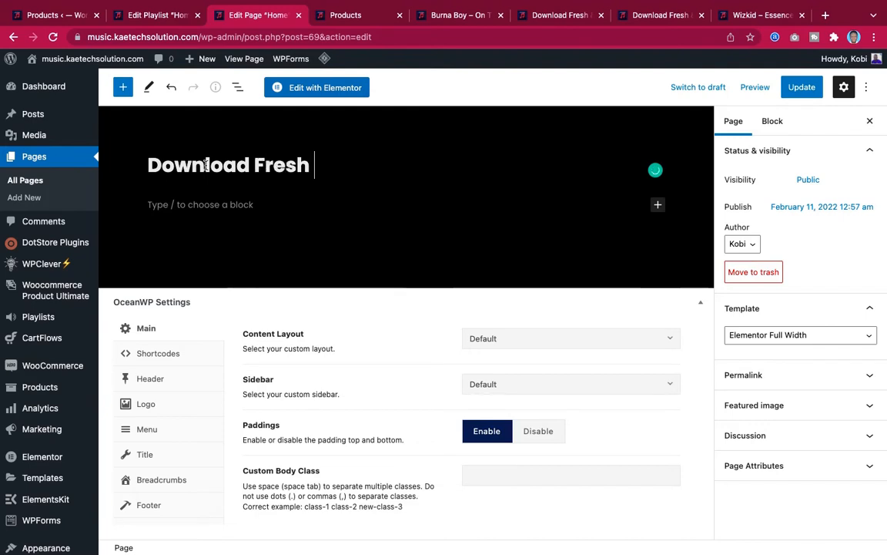
text(& Te)
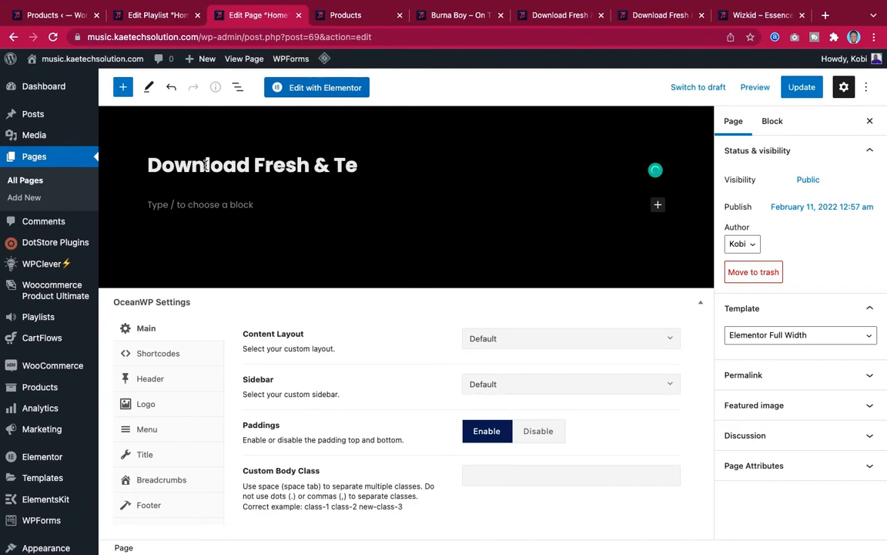
key(BackSpace)
text(reb)
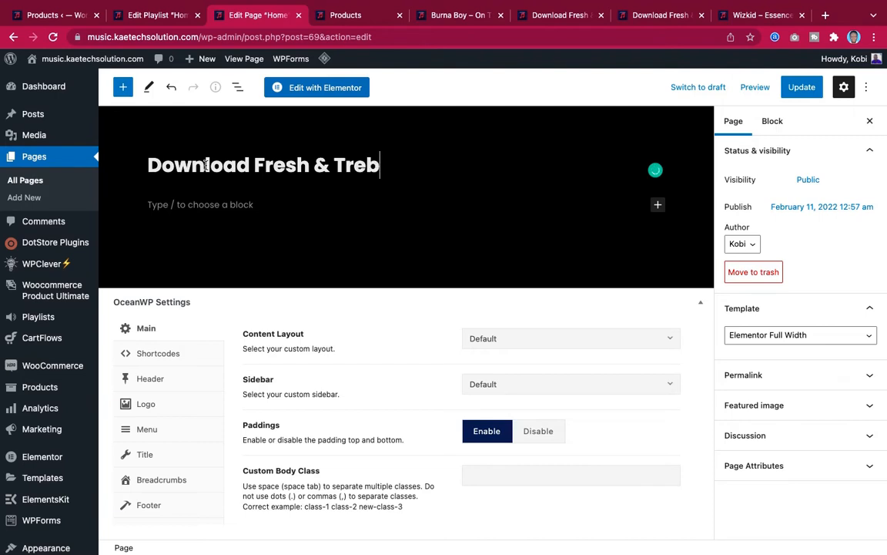
key(BackSpace)
text(nding M)
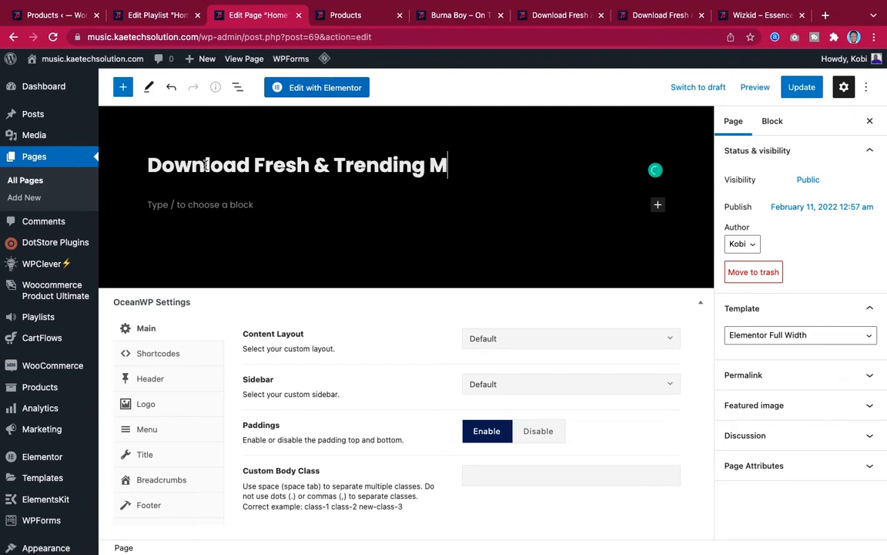
text(usic F)
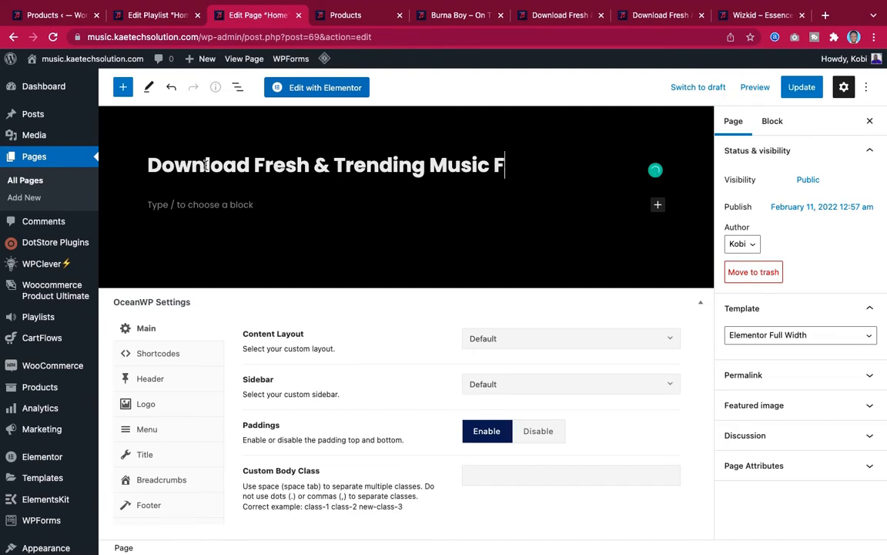
text(rom A)
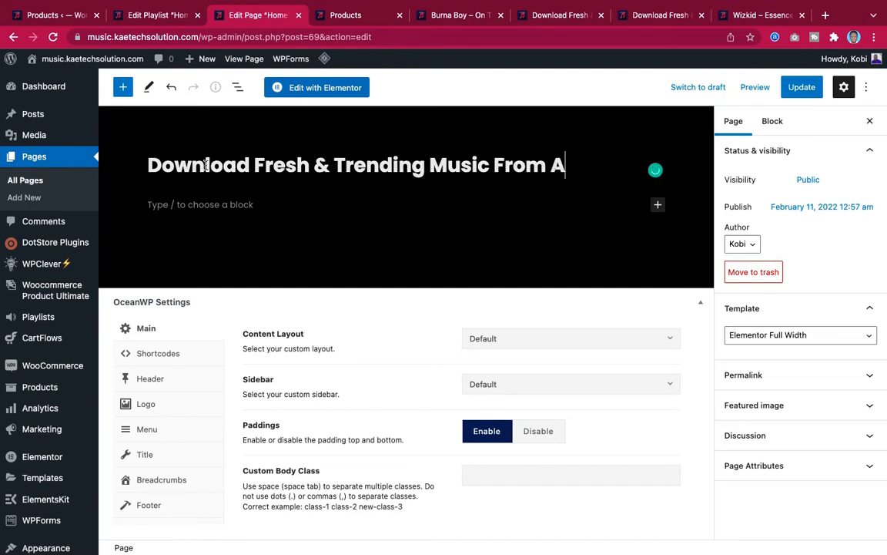
text(frica)
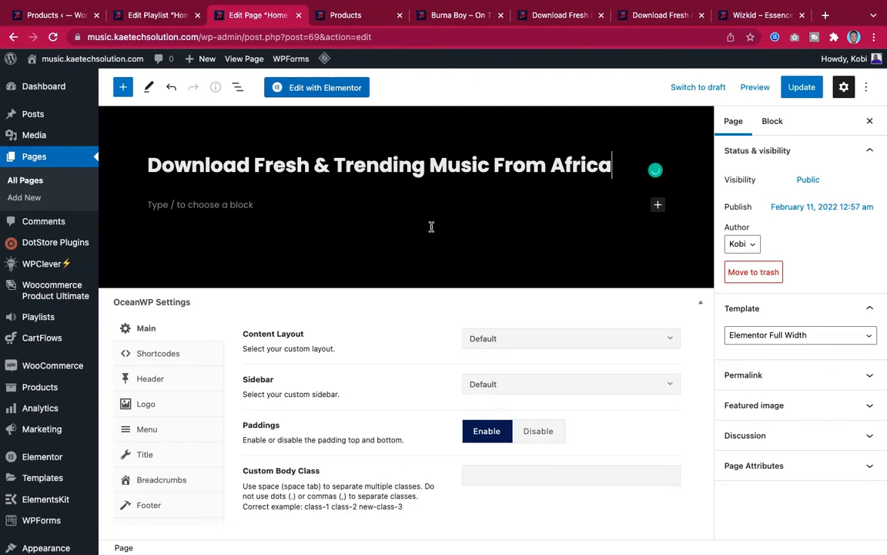
Set the page's URL slug to "the-music-store", copying it from the demo home page's address.
click(751, 376)
drag(759, 419, 727, 416)
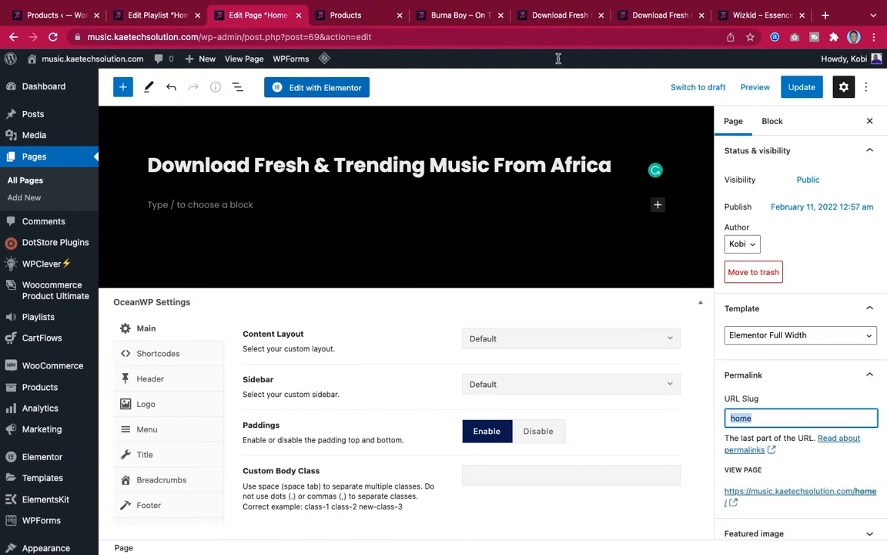
click(466, 17)
click(565, 17)
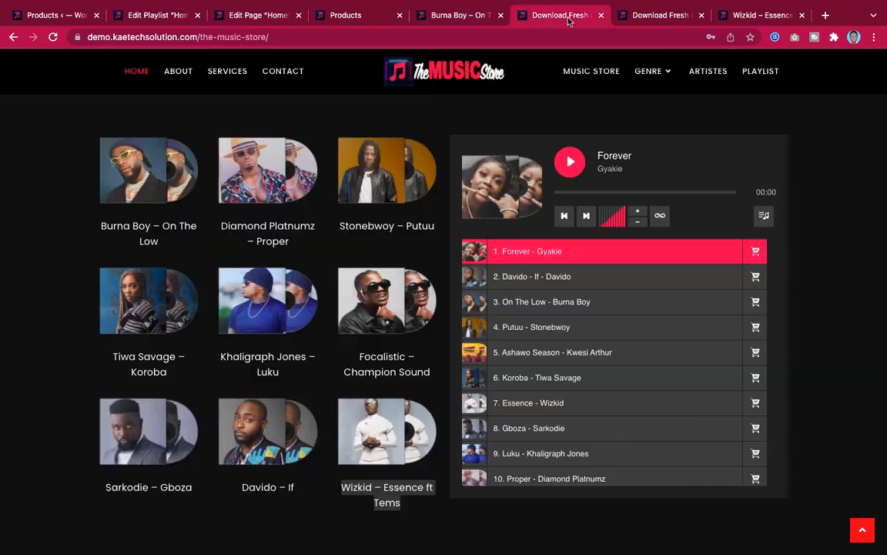
click(265, 37)
click(300, 36)
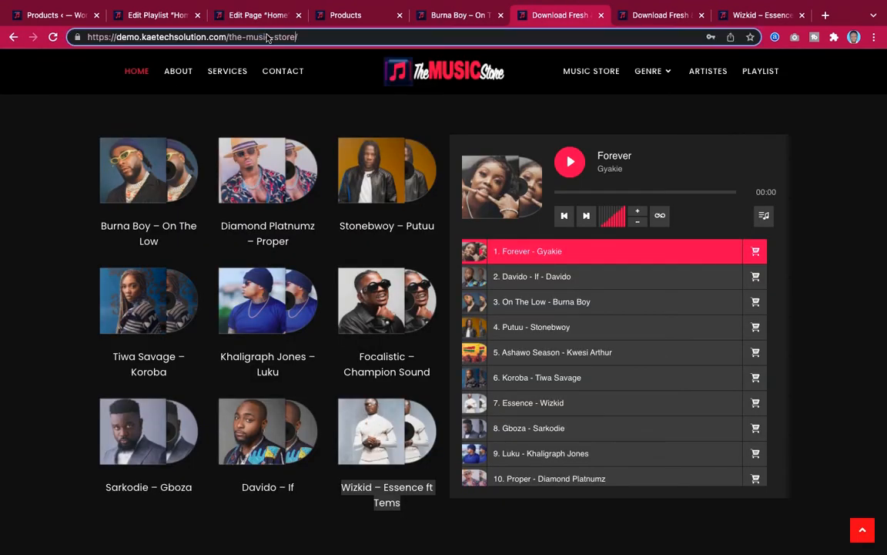
key(BackSpace)
drag(295, 36, 228, 37)
key(super+c)
click(258, 17)
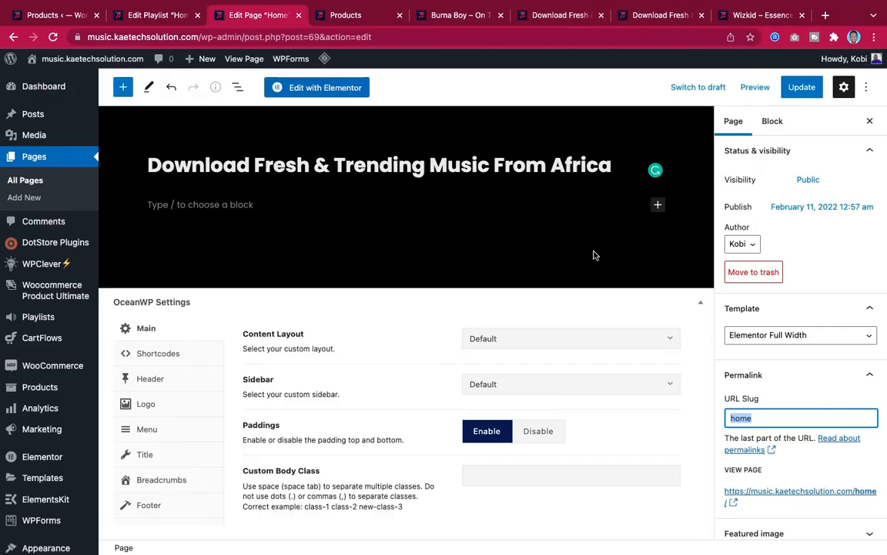
key(super+v)
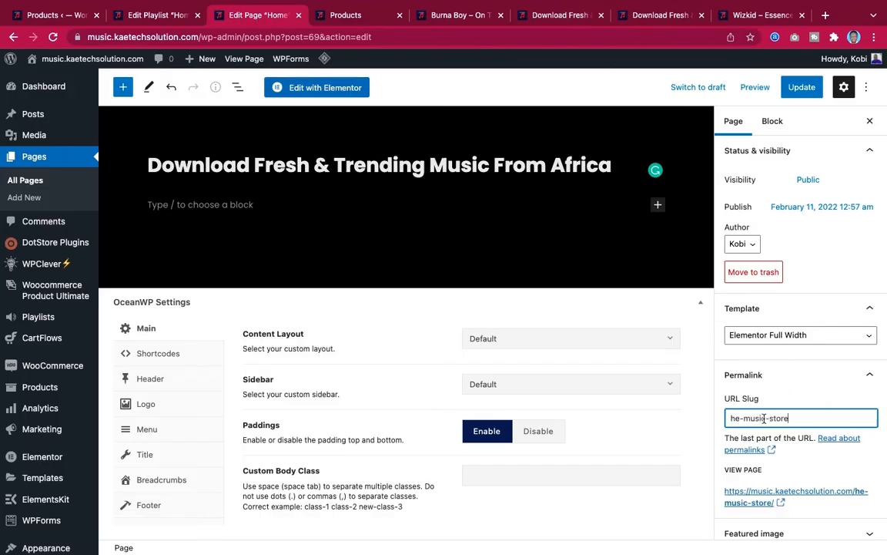
key(super+s)
text(t)
Disable the top bar and the header for this page in the OceanWP header settings.
scroll(208, 382, down, 2)
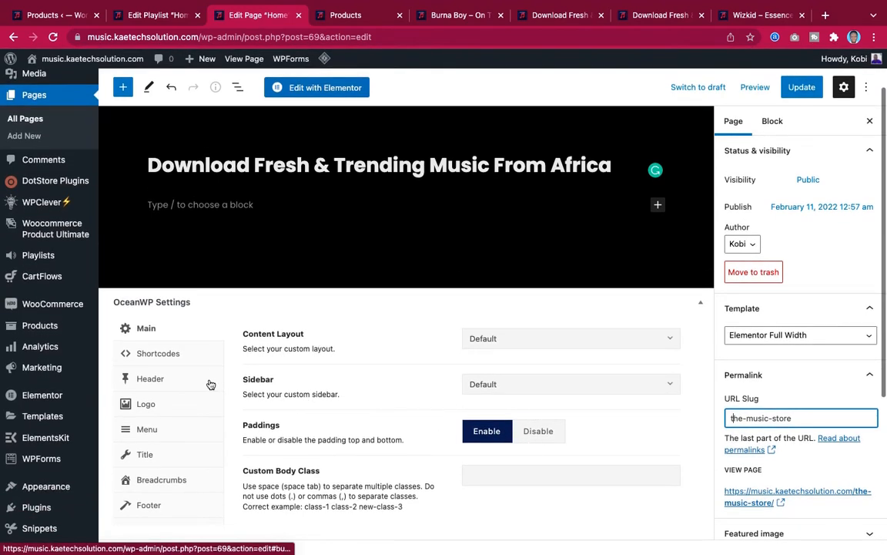
click(151, 377)
click(594, 349)
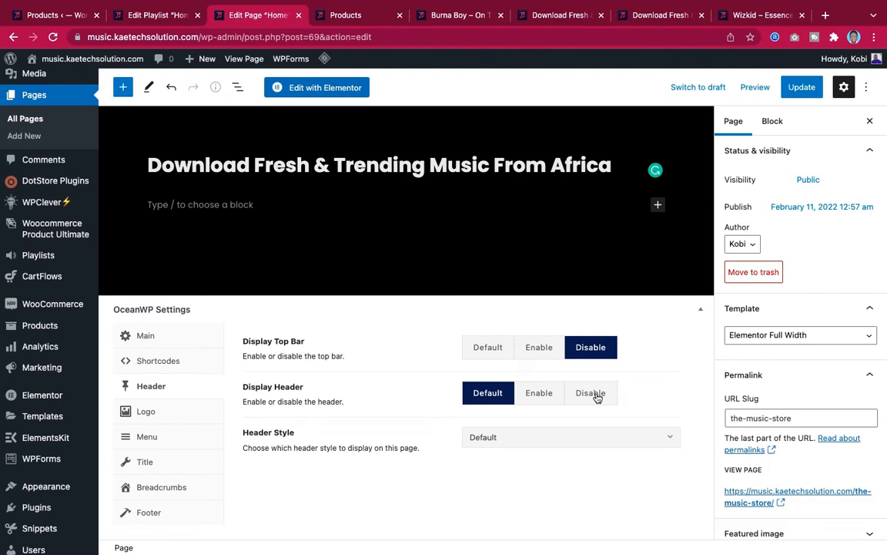
click(597, 397)
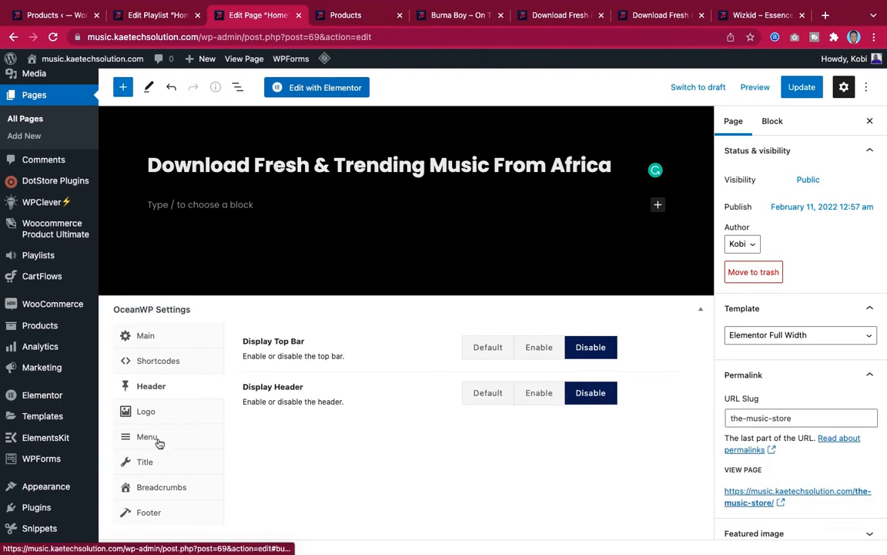
Check the page title display and main layout settings in OceanWP Settings, and update the page.
click(146, 463)
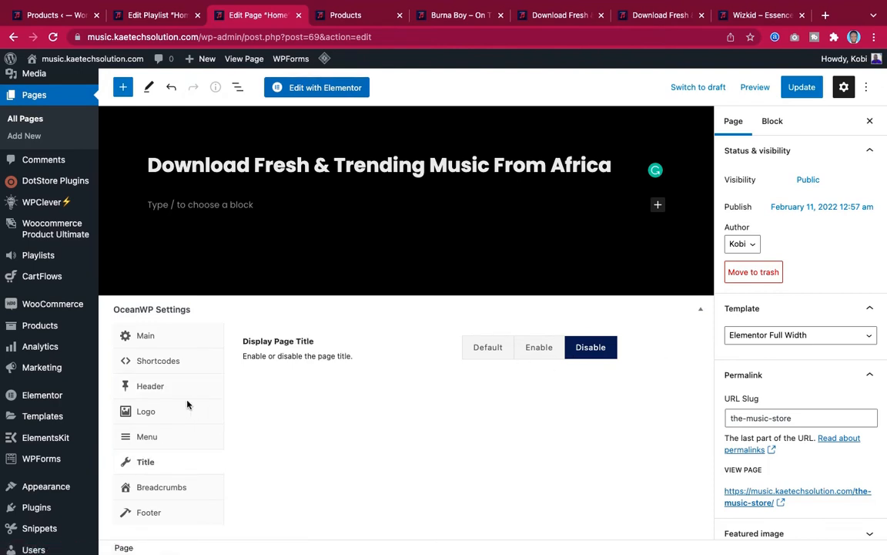
click(142, 336)
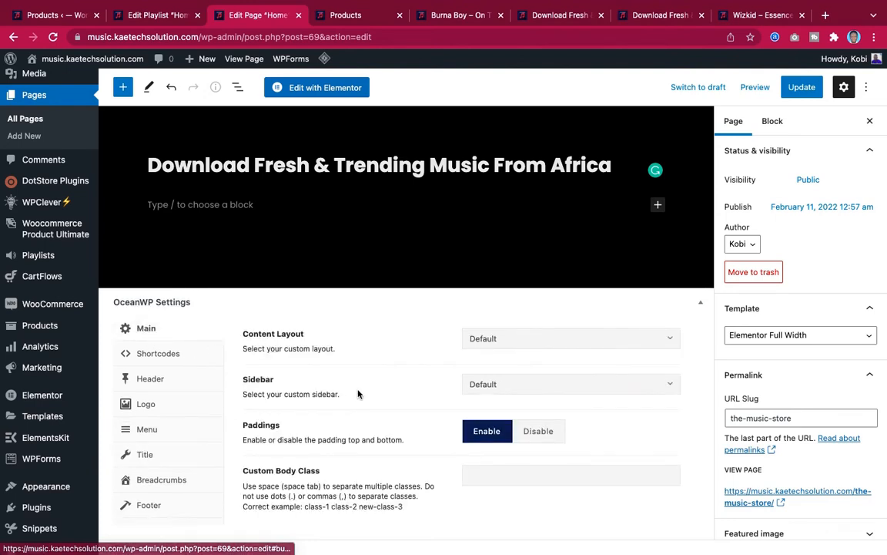
click(802, 88)
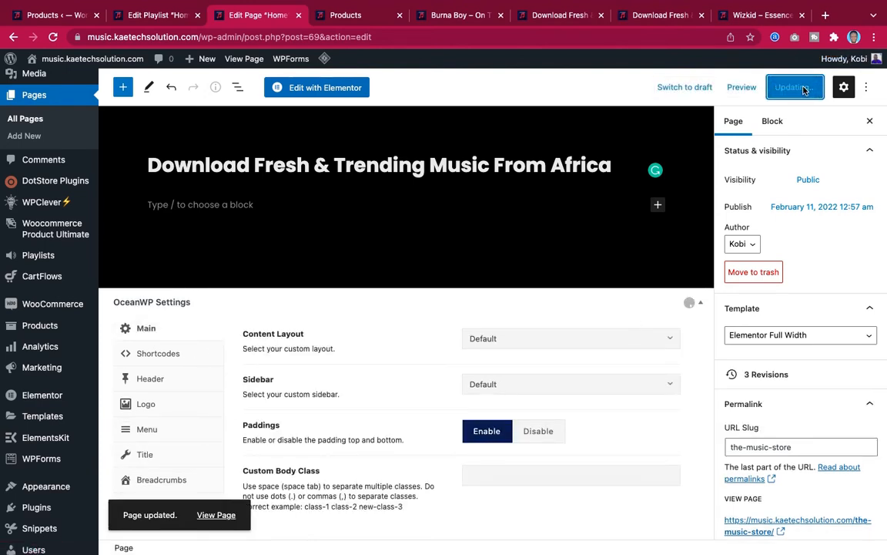
Check the page's template setting and open the page in the Elementor editor.
click(787, 340)
click(783, 340)
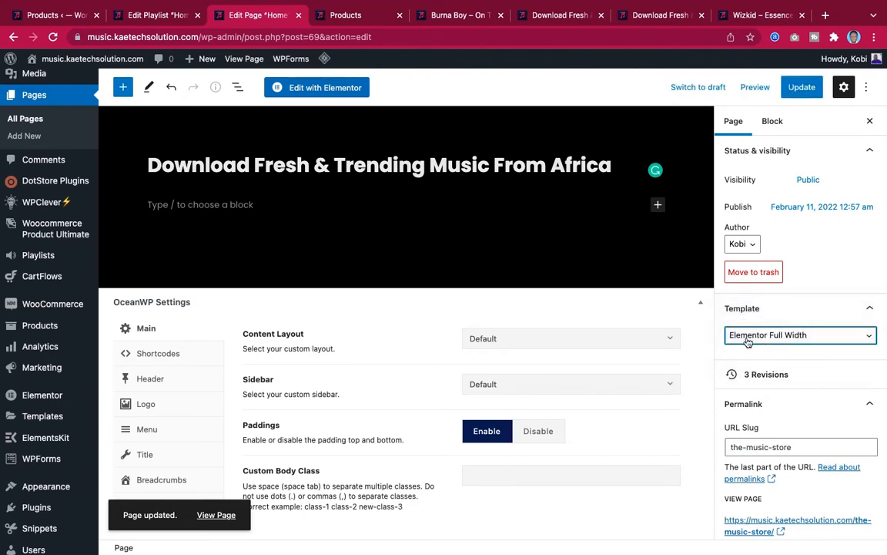
click(321, 90)
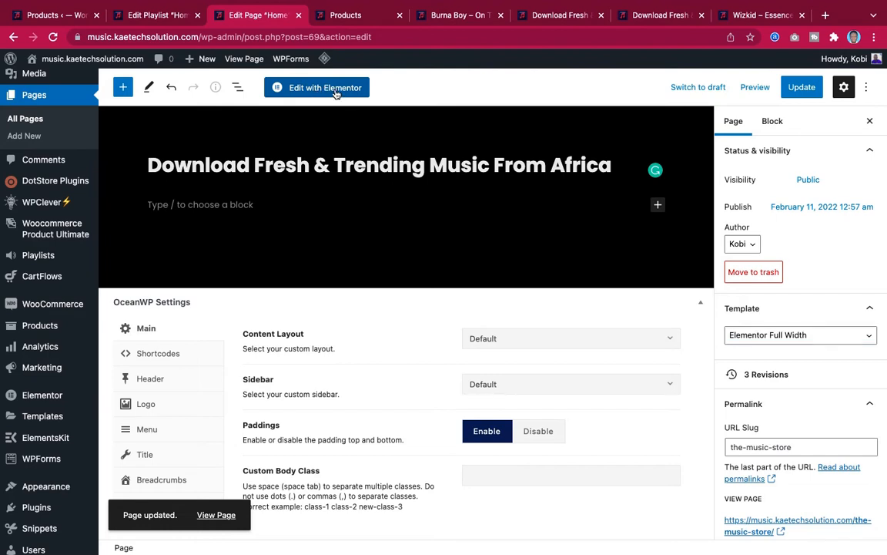
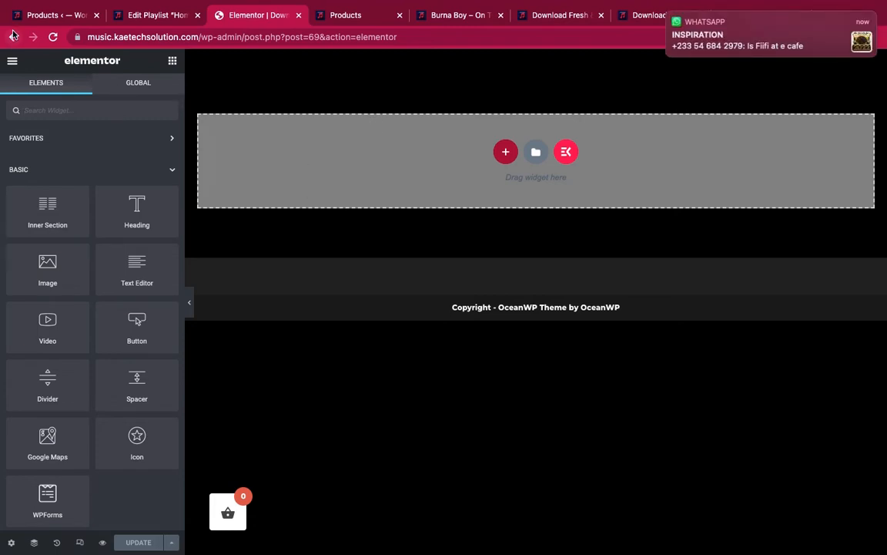
click(668, 15)
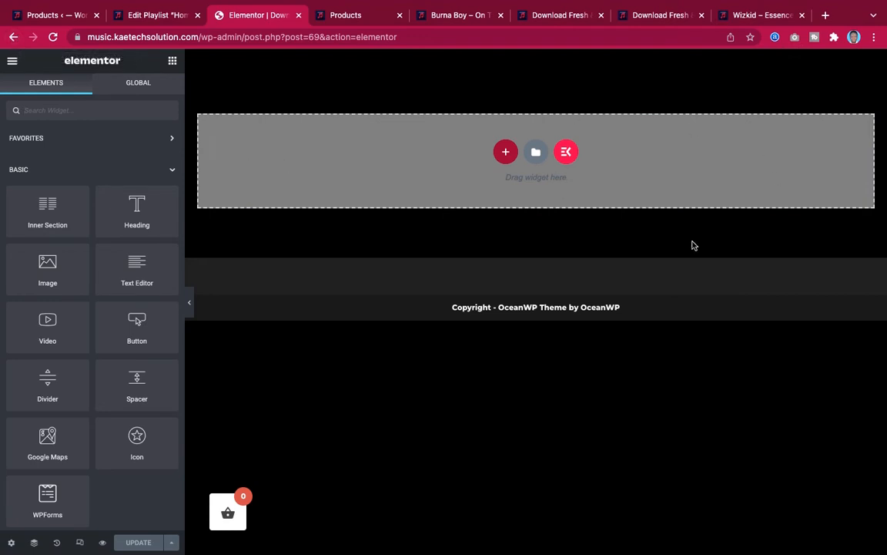
Set the page's top bar and header display to Default in the OceanWP settings, update it, and open the page in Elementor.
click(13, 36)
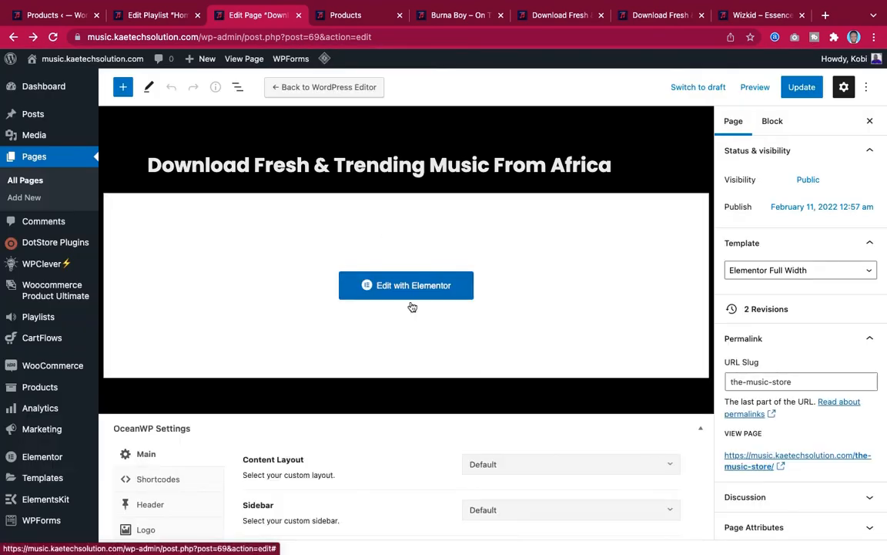
scroll(412, 307, down, 3)
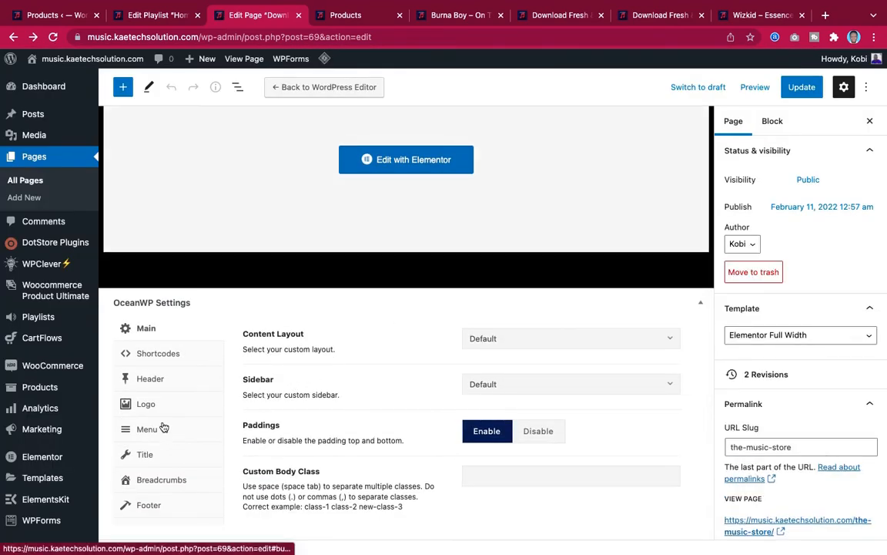
click(153, 380)
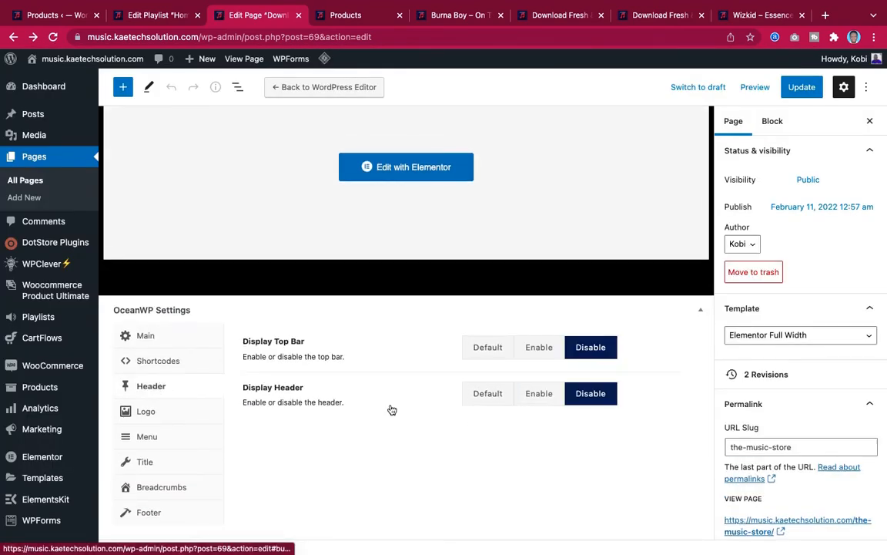
click(489, 350)
click(489, 393)
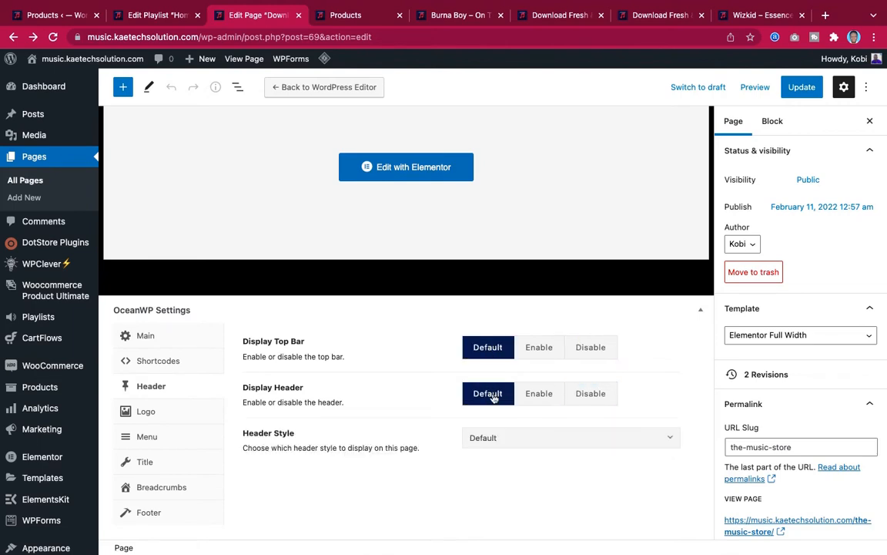
click(801, 87)
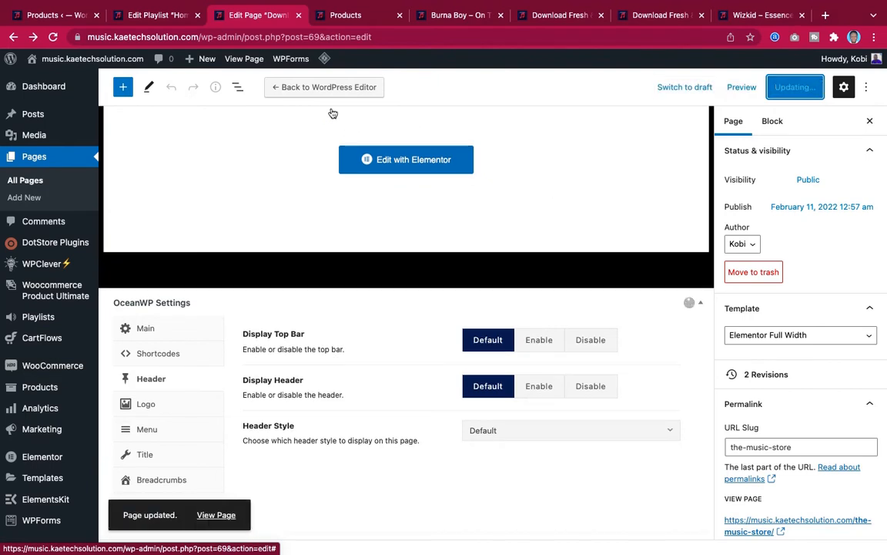
click(402, 168)
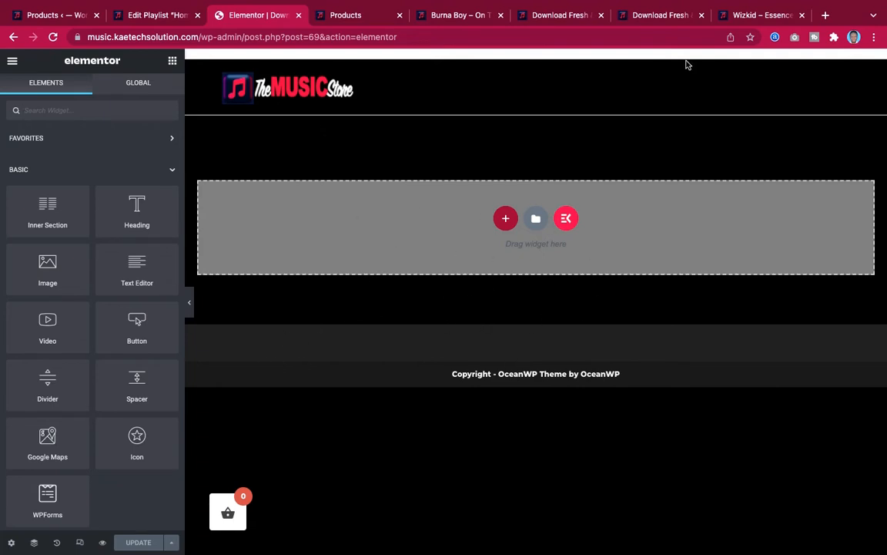
Examine the demo home page's header, hero section and the country list section below it.
click(668, 17)
scroll(607, 168, up, 15)
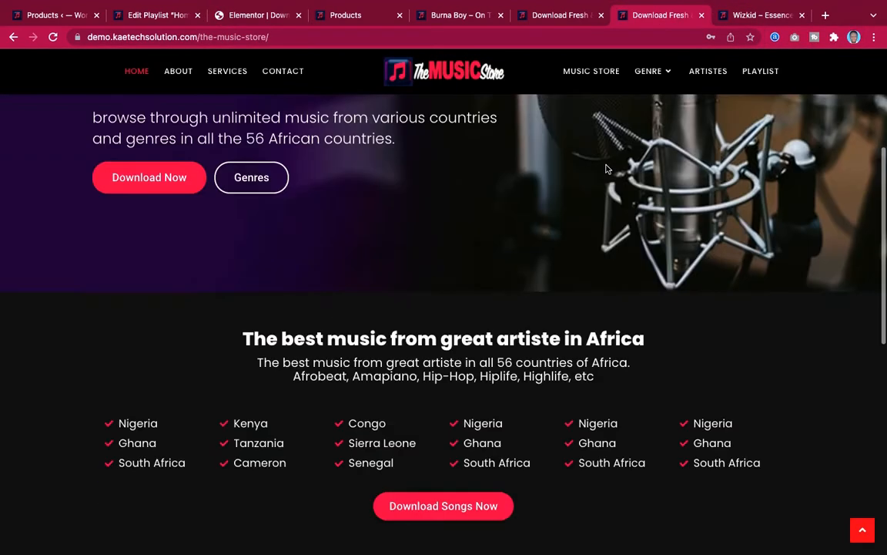
scroll(707, 252, down, 1)
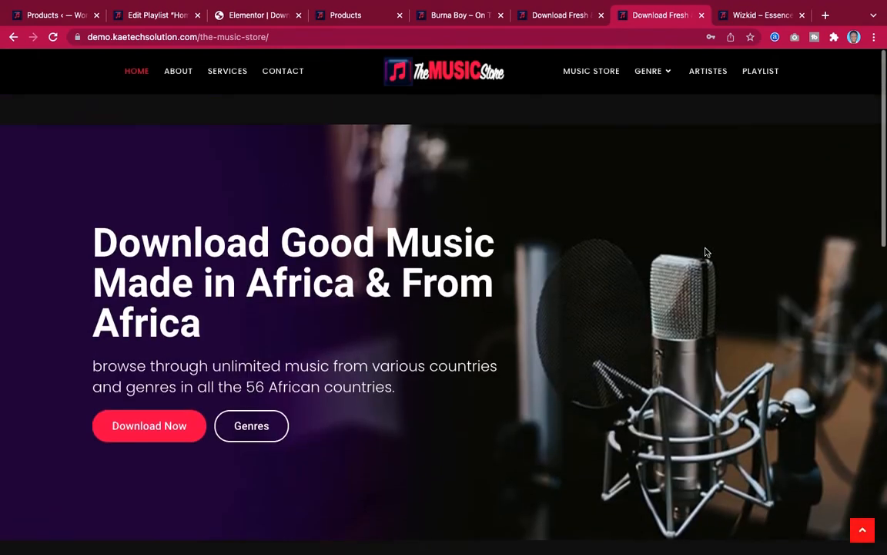
scroll(707, 252, up, 1)
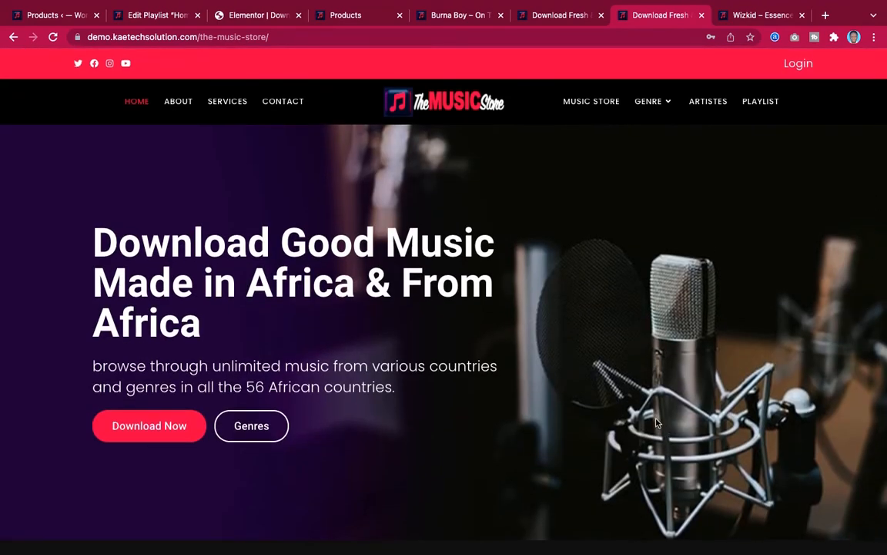
scroll(657, 422, down, 1)
scroll(657, 422, up, 1)
scroll(292, 310, down, 5)
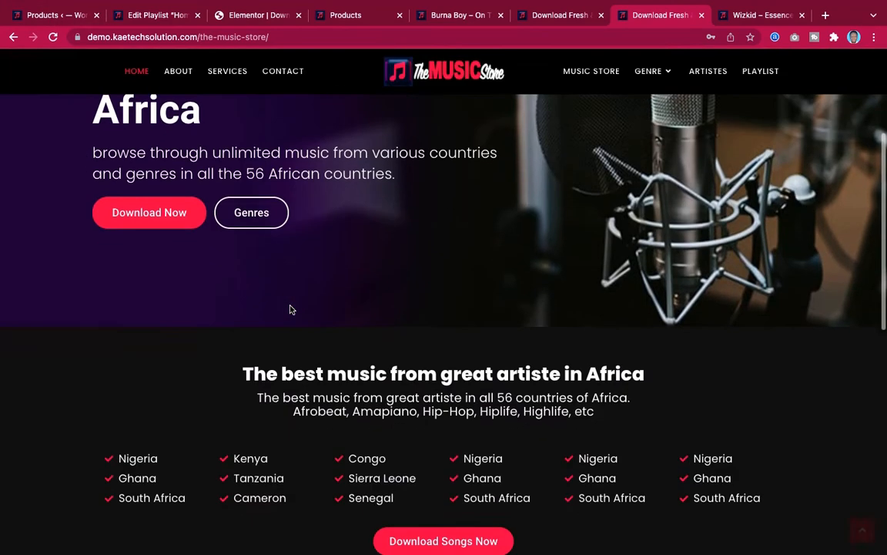
scroll(145, 236, up, 1)
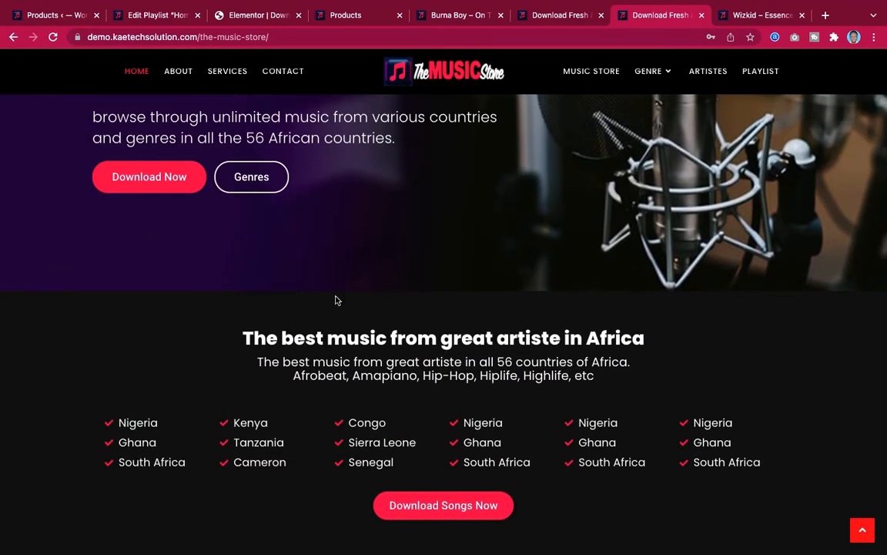
scroll(336, 301, down, 5)
scroll(345, 277, up, 5)
scroll(346, 277, up, 2)
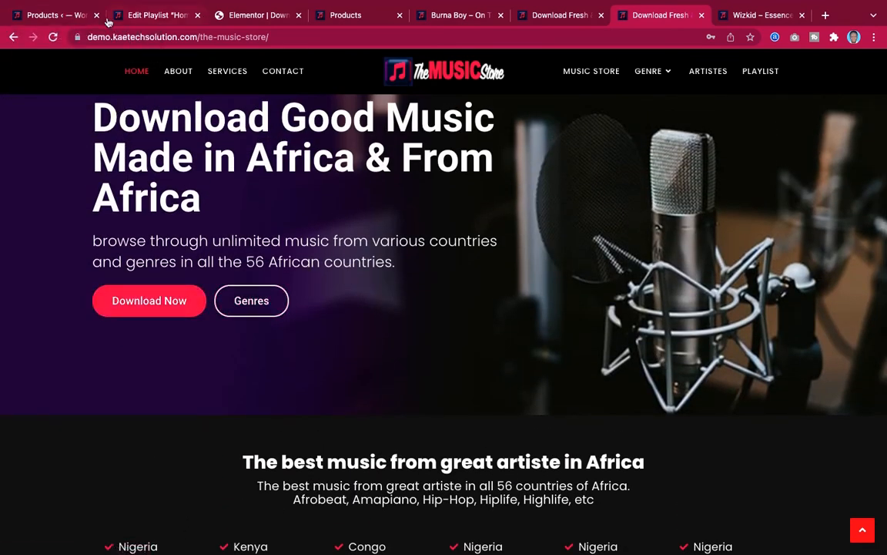
Open the Frontpage in Elementor in a new browser tab and place the home page's editor tab beside it.
click(56, 13)
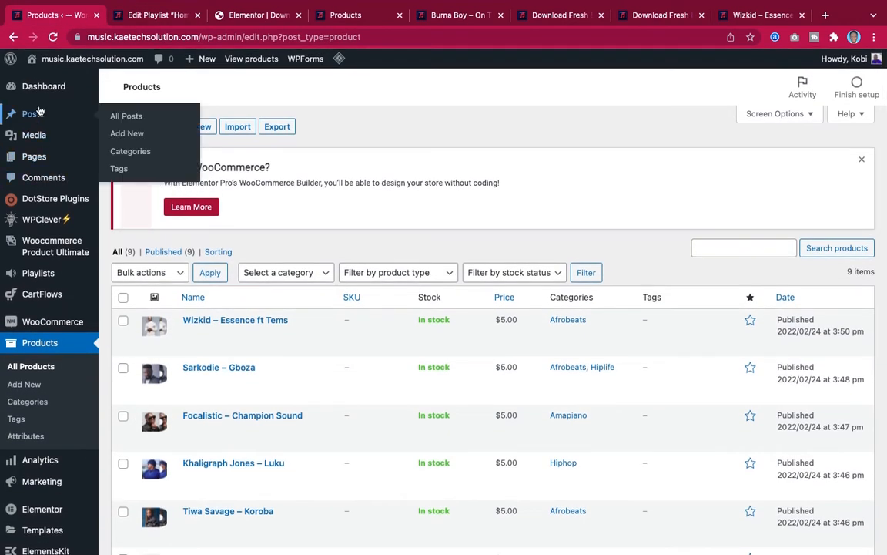
mouse_move(35, 157)
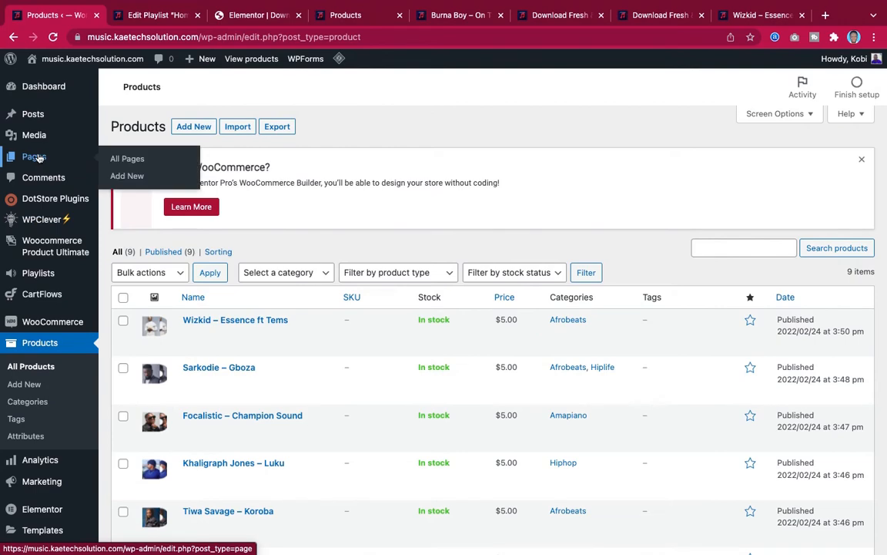
click(119, 161)
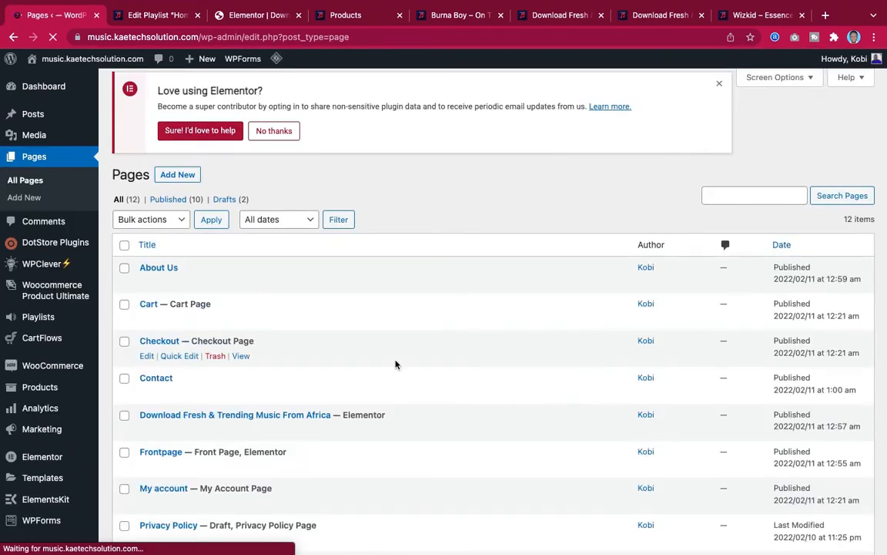
scroll(395, 365, down, 3)
mouse_move(145, 352)
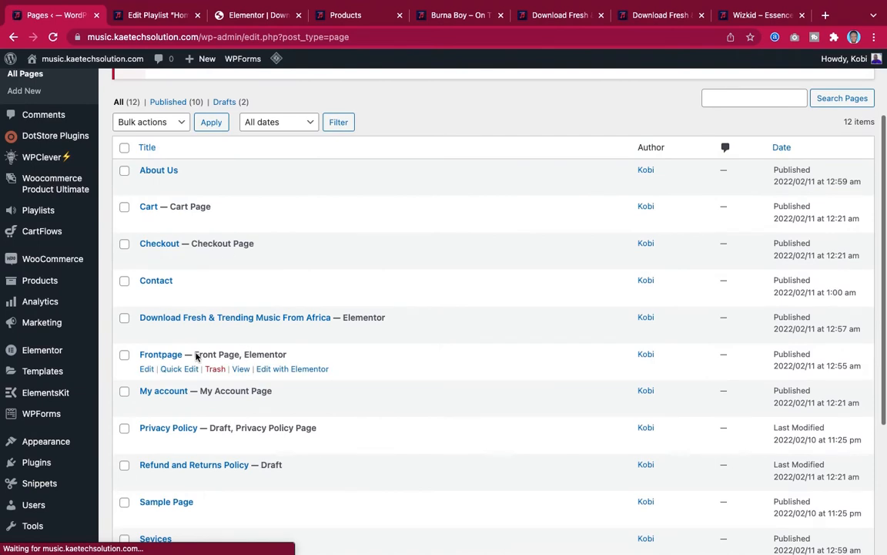
right_click(295, 370)
click(331, 342)
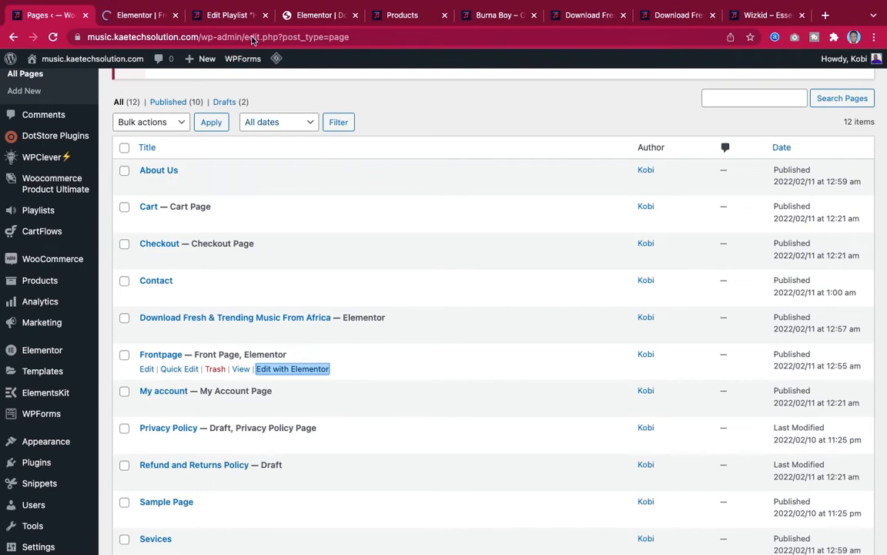
drag(216, 19, 312, 19)
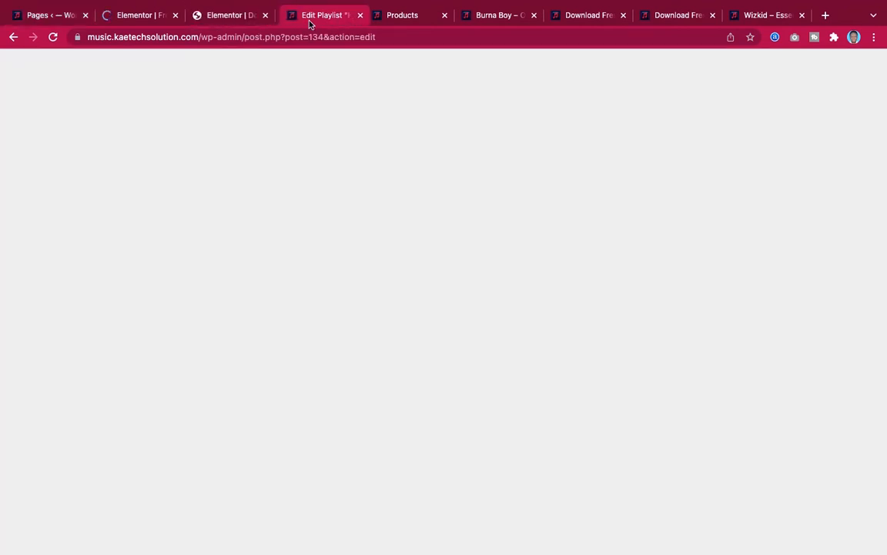
click(219, 15)
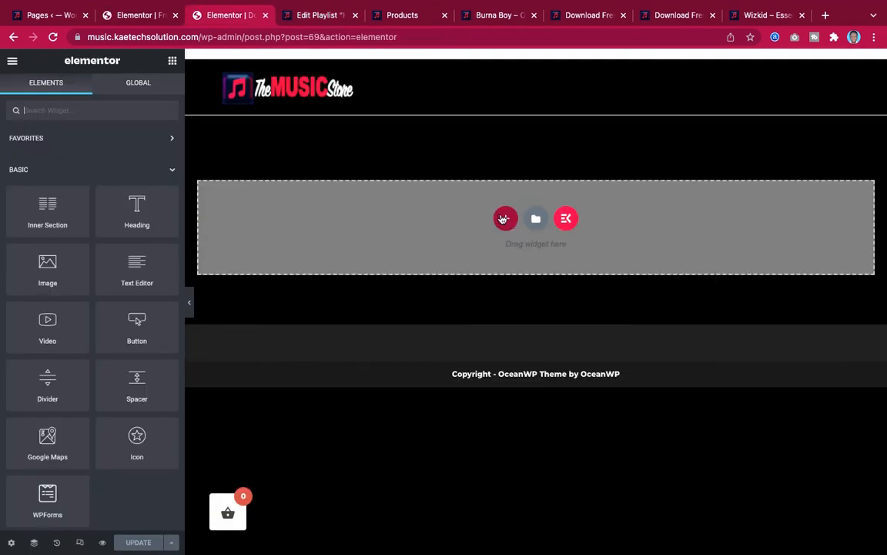
Review the Frontpage's hero, genre and artist sections in Elementor, and return to the home page's editor.
click(127, 15)
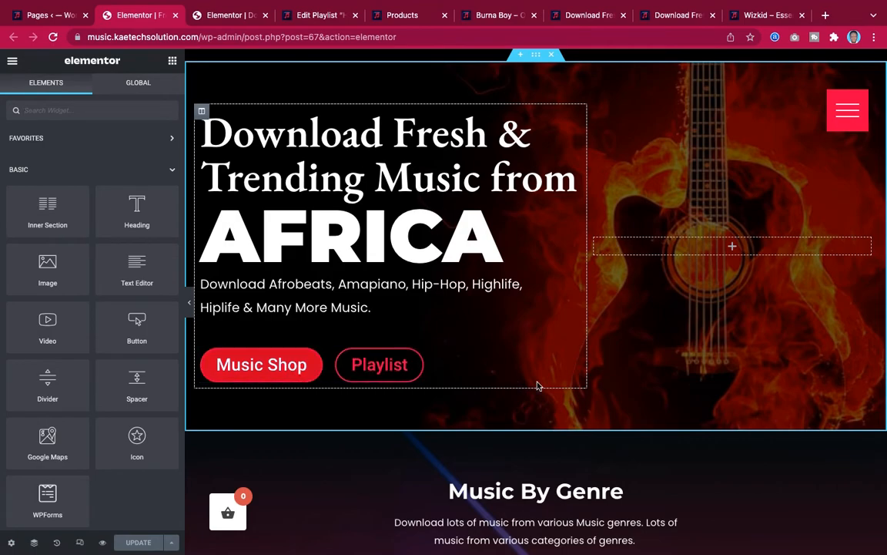
scroll(537, 384, down, 4)
scroll(537, 385, down, 5)
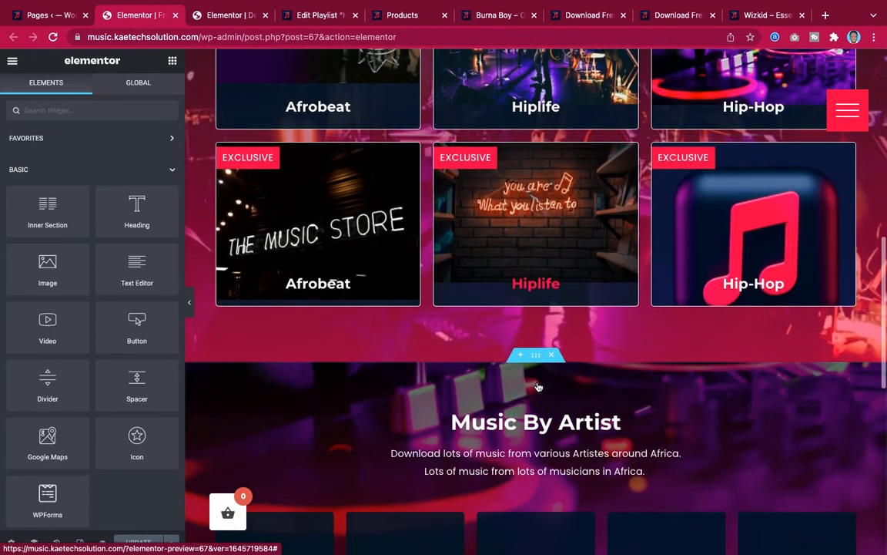
scroll(539, 387, up, 10)
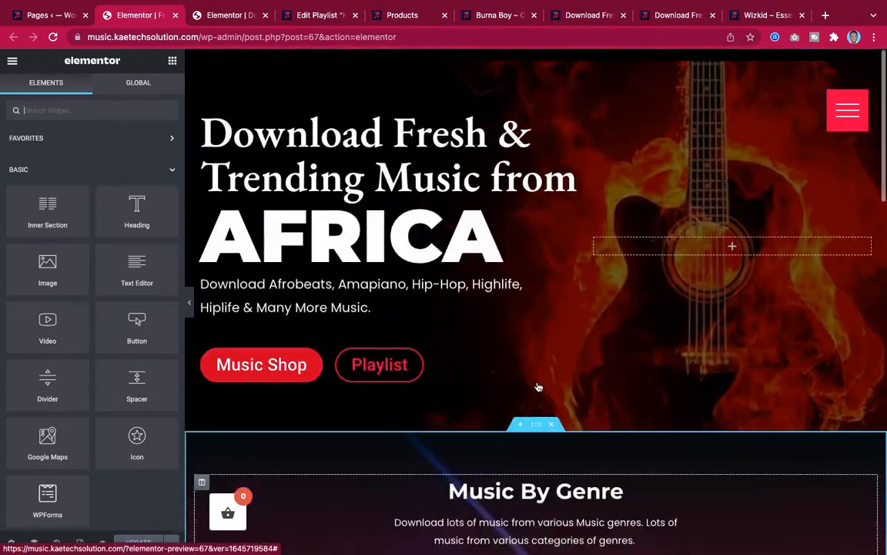
click(232, 14)
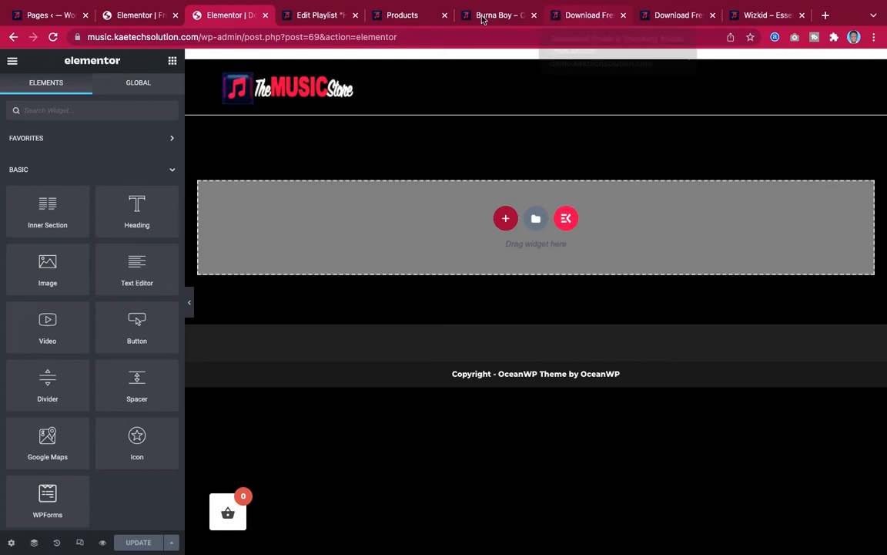
Close the demo Products tab, the Burna Boy and Wizkid product tabs, and the duplicate demo home page tab.
click(401, 15)
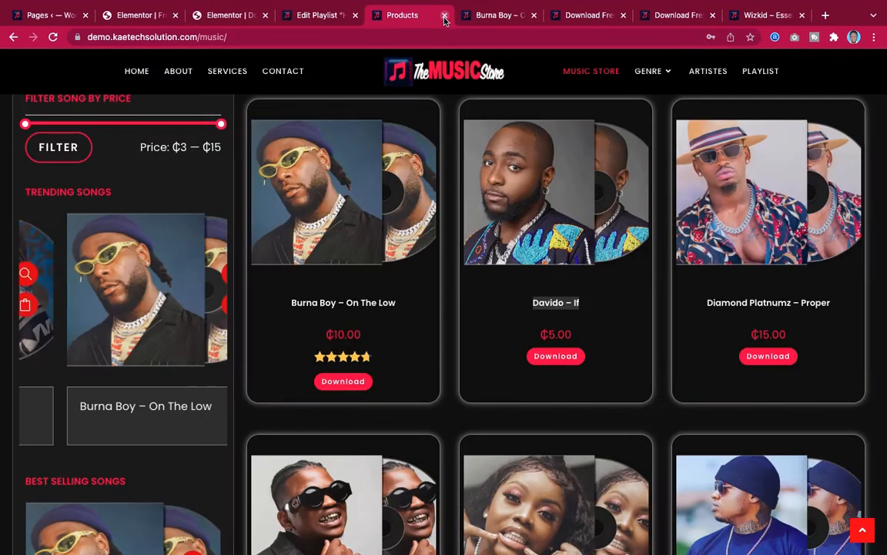
click(444, 16)
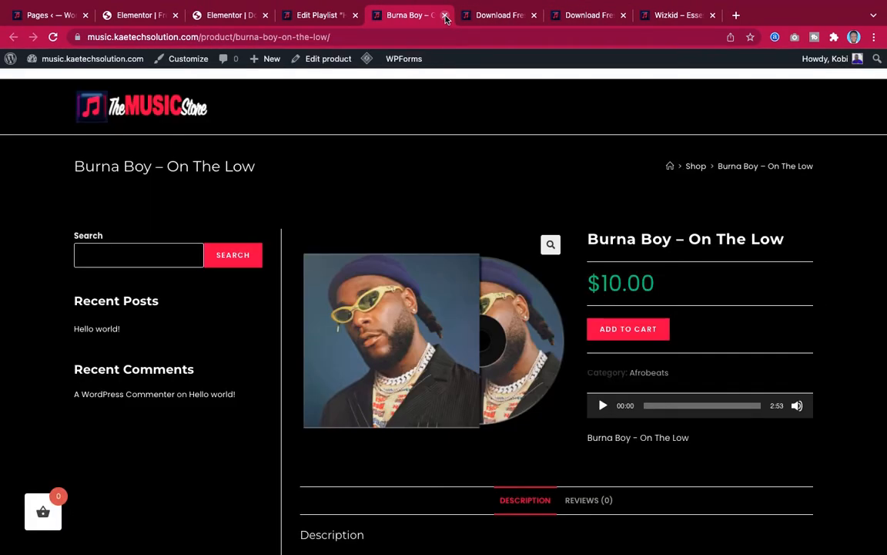
click(445, 16)
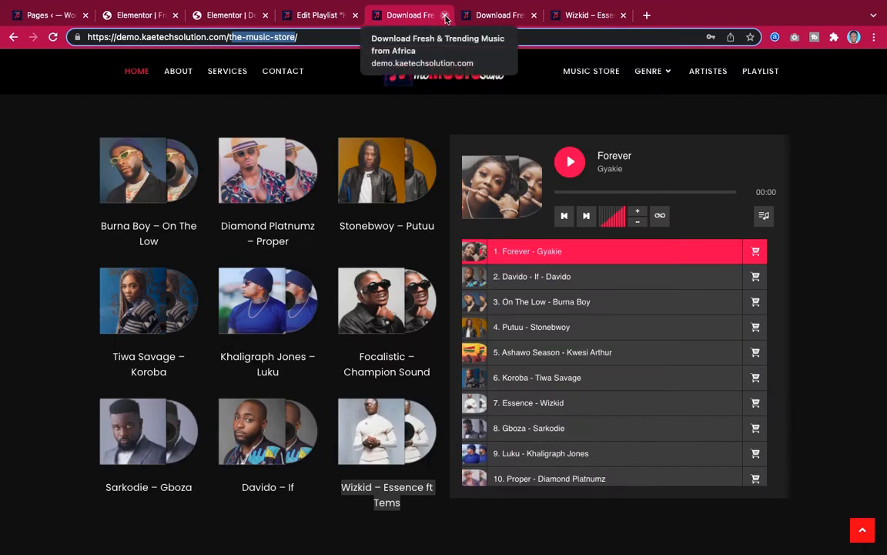
click(481, 16)
click(534, 15)
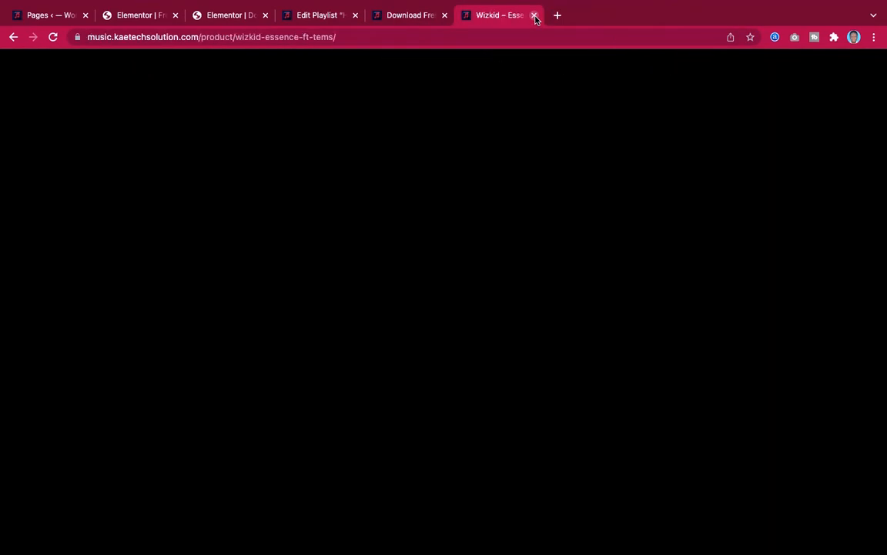
click(535, 15)
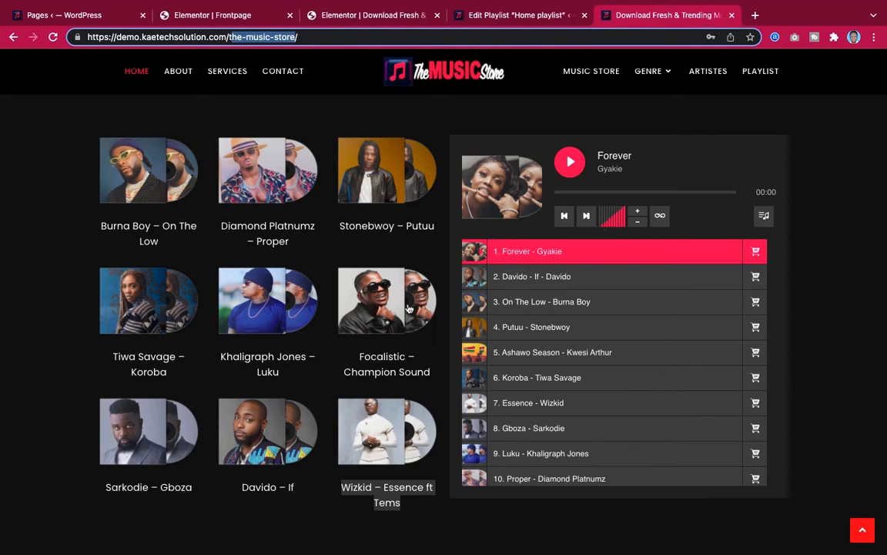
Examine the top of the demo home page, from the header through the hero section.
scroll(440, 142, up, 10)
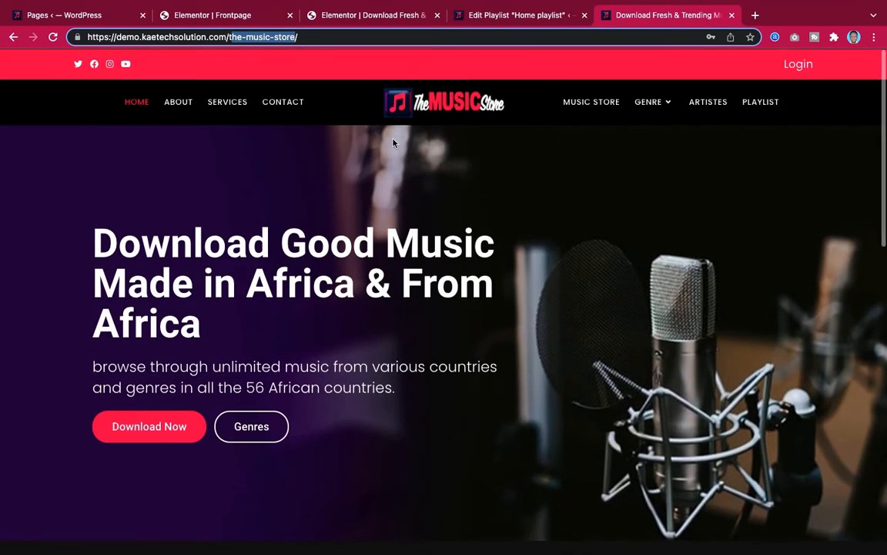
scroll(553, 417, down, 2)
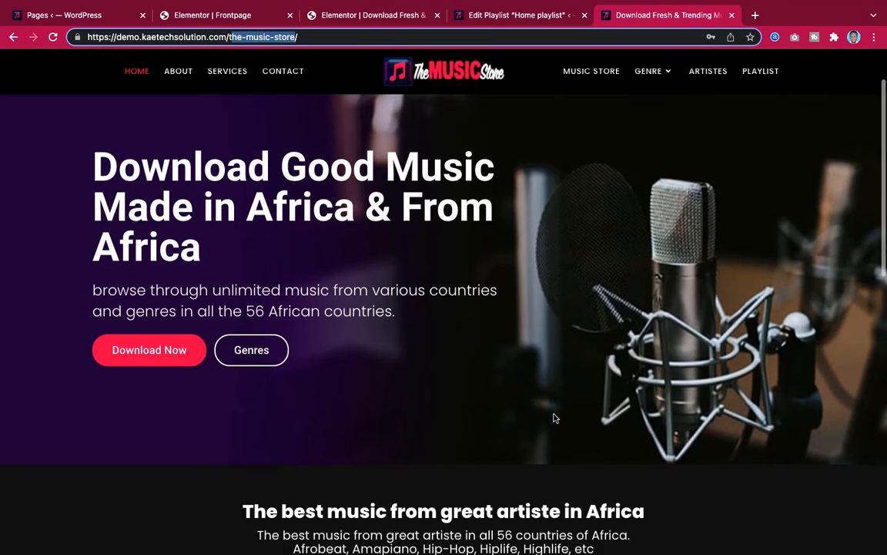
scroll(553, 418, up, 2)
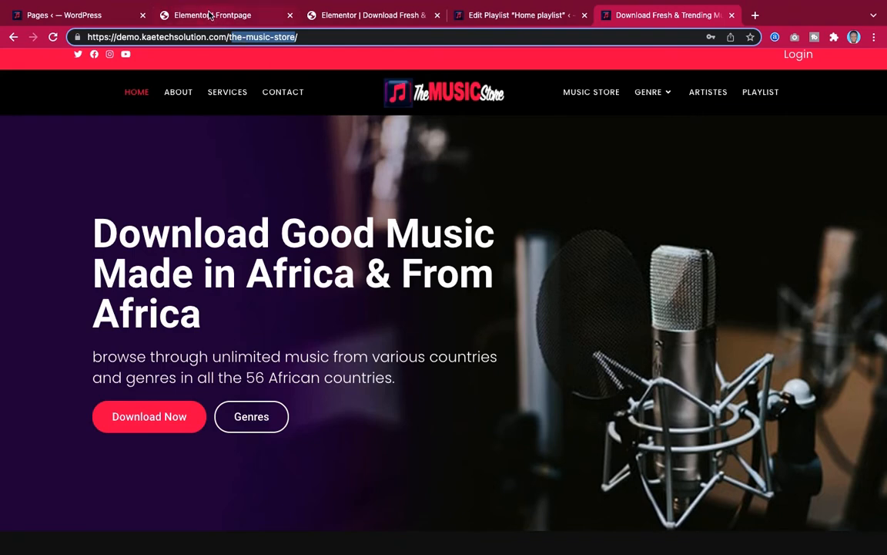
Add a two-column section to the home page in Elementor with a minimum height of 600 px.
click(374, 17)
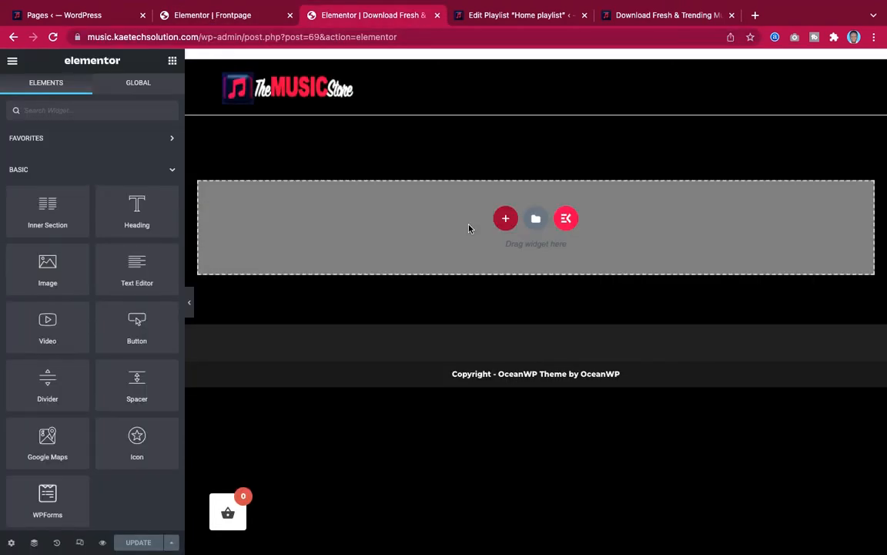
click(506, 220)
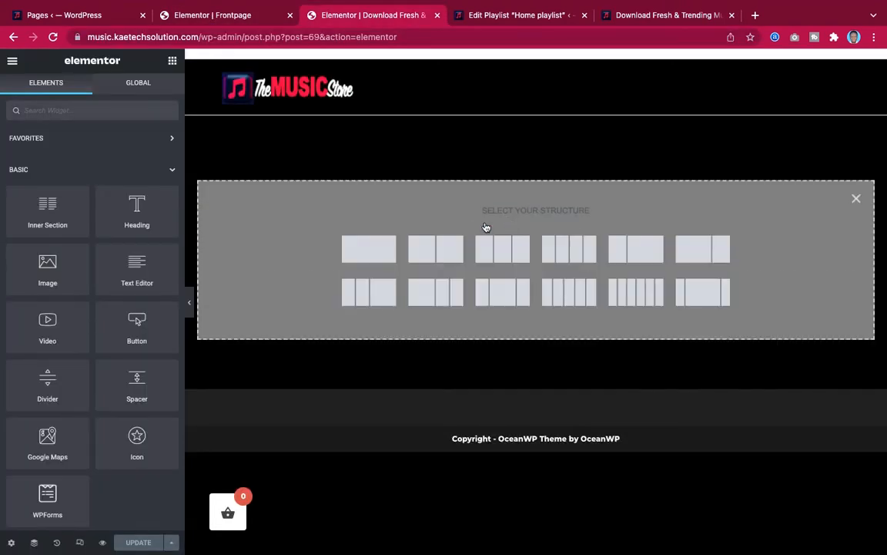
click(434, 253)
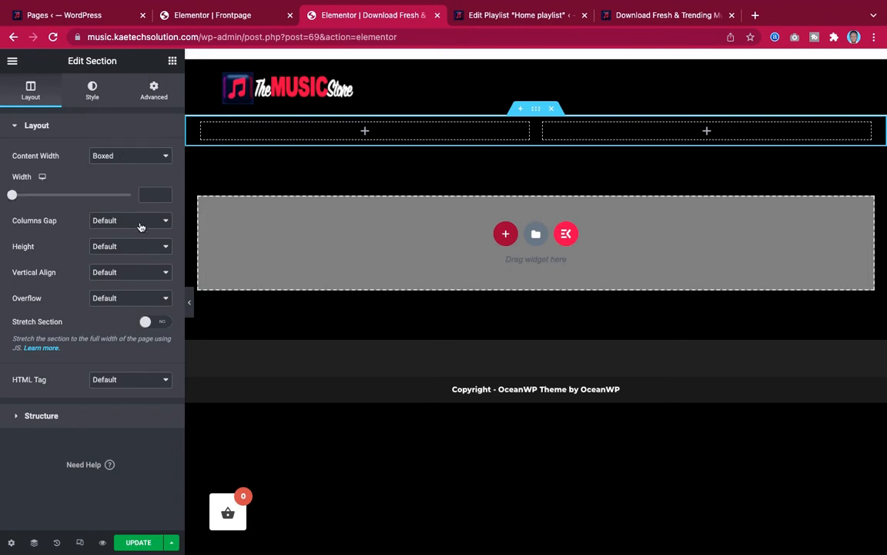
click(119, 246)
click(125, 271)
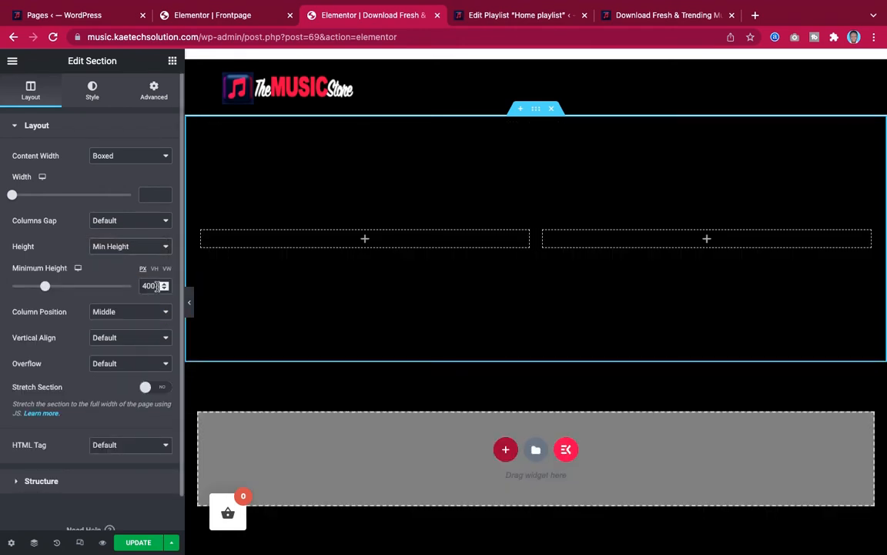
double_click(145, 286)
text(600)
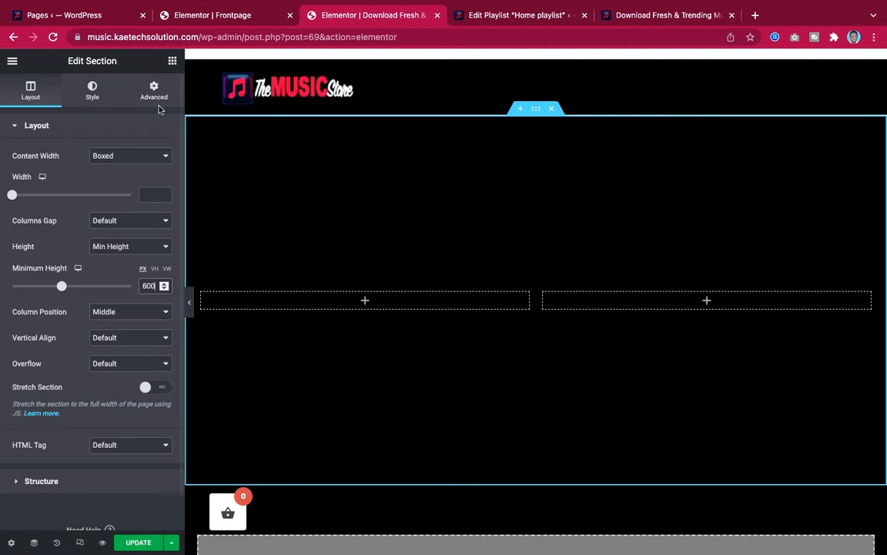
Give the new section a classic background using the hero-banner.jpg image from the media library.
click(91, 94)
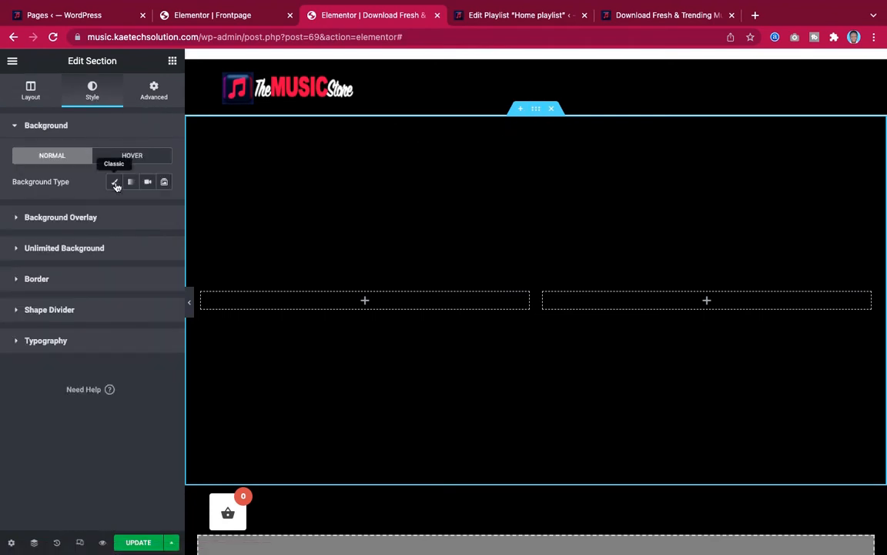
click(115, 183)
click(95, 265)
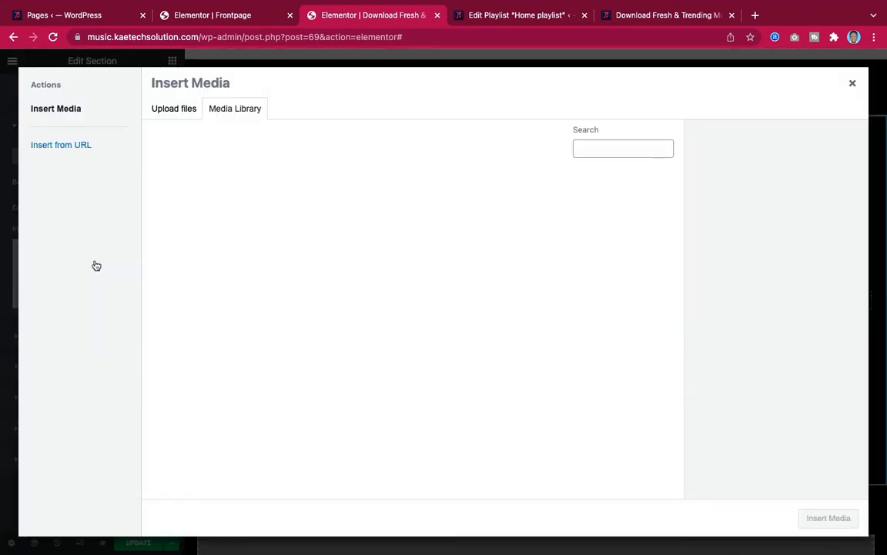
click(618, 17)
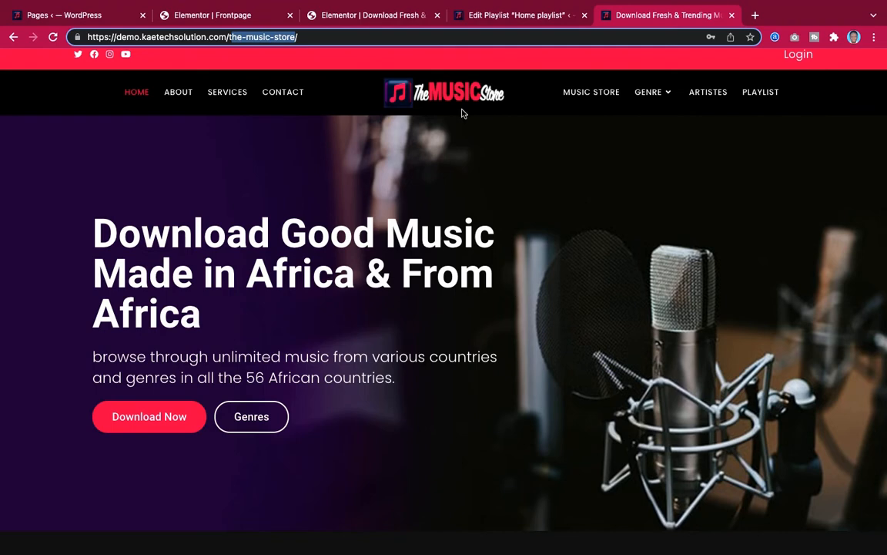
click(228, 17)
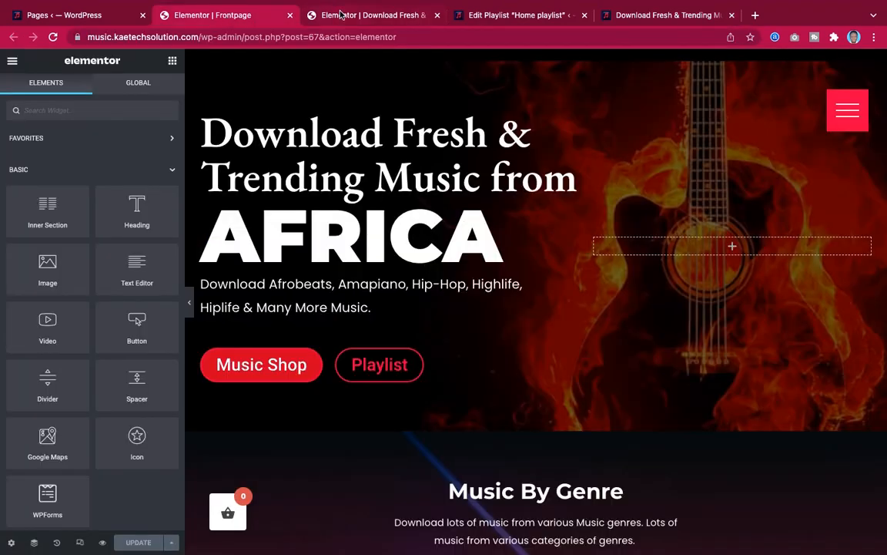
click(340, 15)
scroll(369, 346, down, 5)
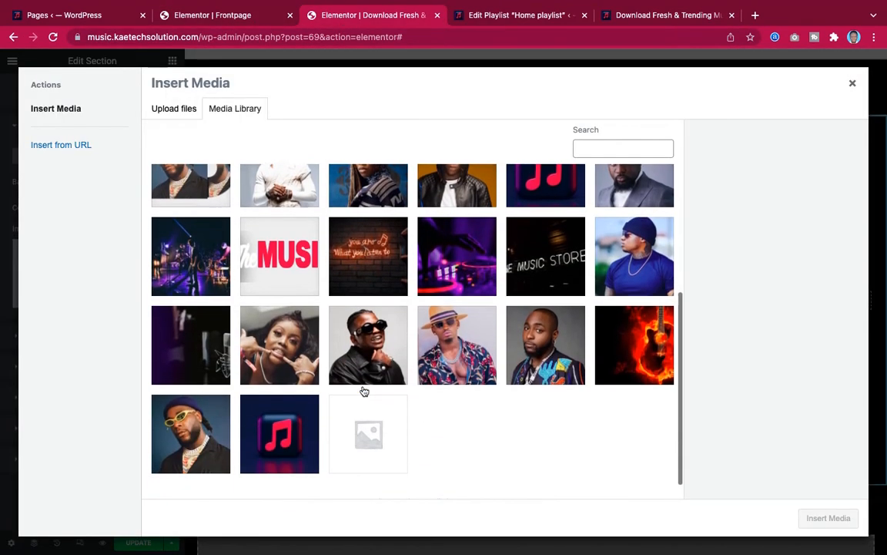
scroll(364, 391, down, 1)
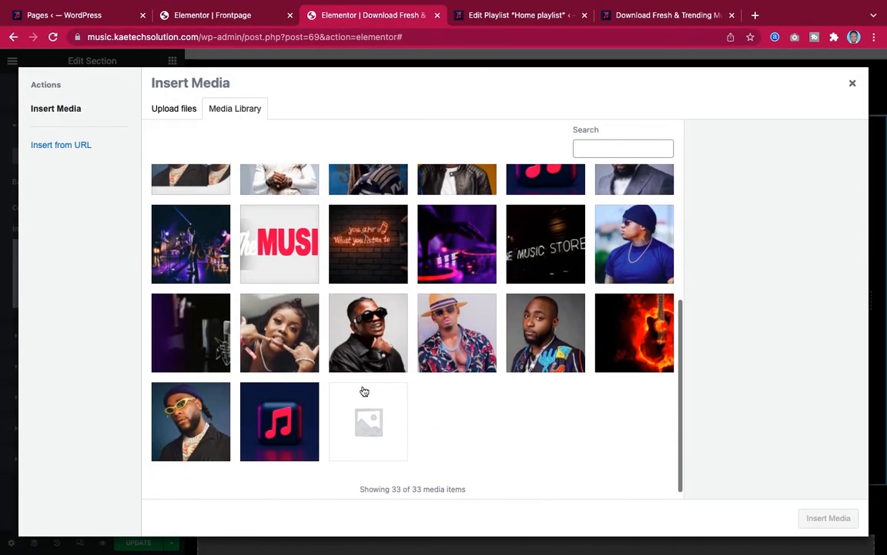
click(188, 332)
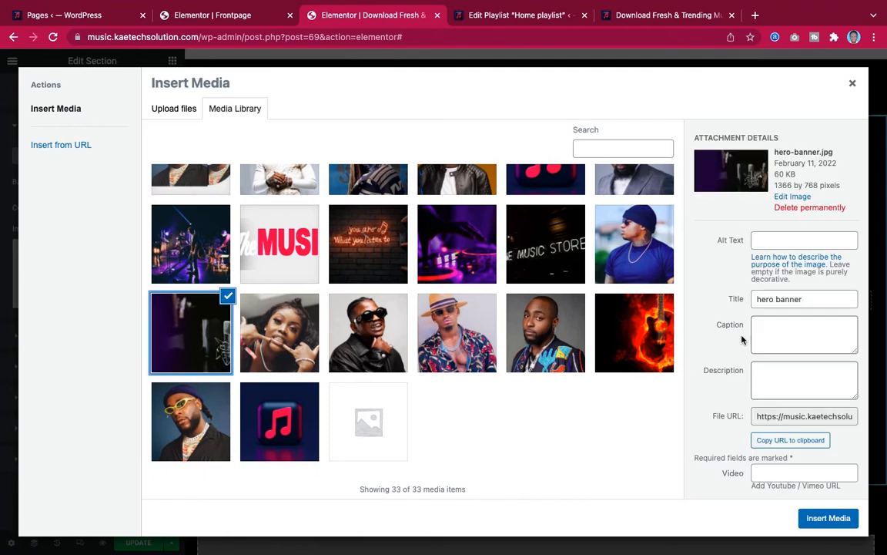
click(828, 518)
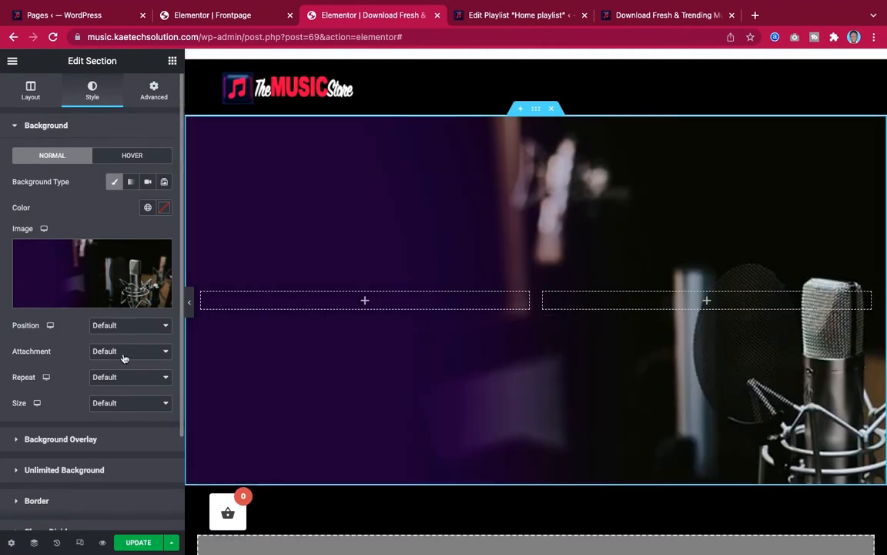
Match the demo hero by setting the section's background image to position Center Center, No-repeat and size Cover.
click(633, 16)
scroll(539, 316, down, 2)
scroll(593, 319, up, 2)
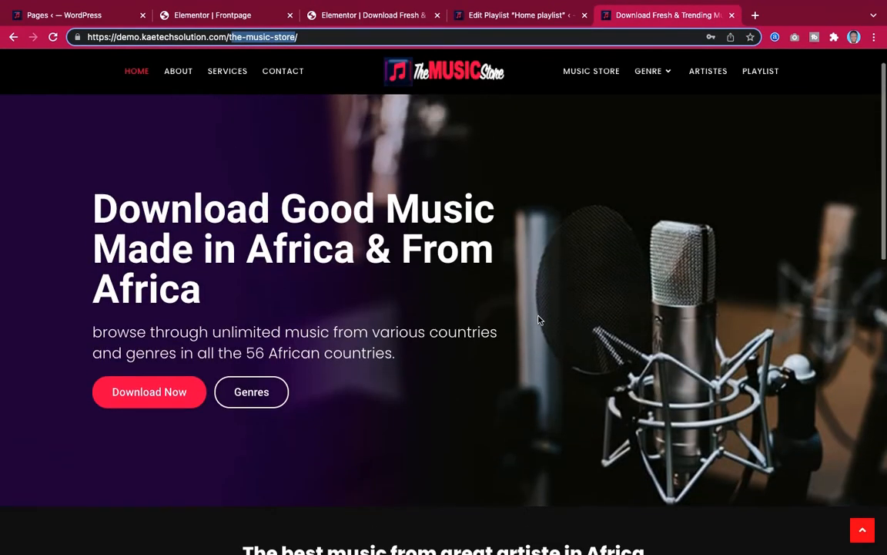
scroll(539, 317, down, 1)
scroll(524, 293, up, 2)
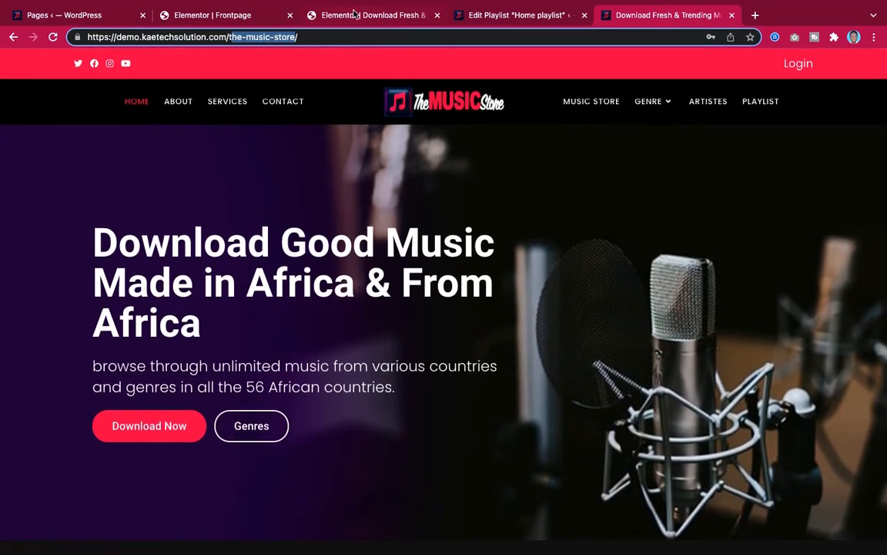
click(355, 15)
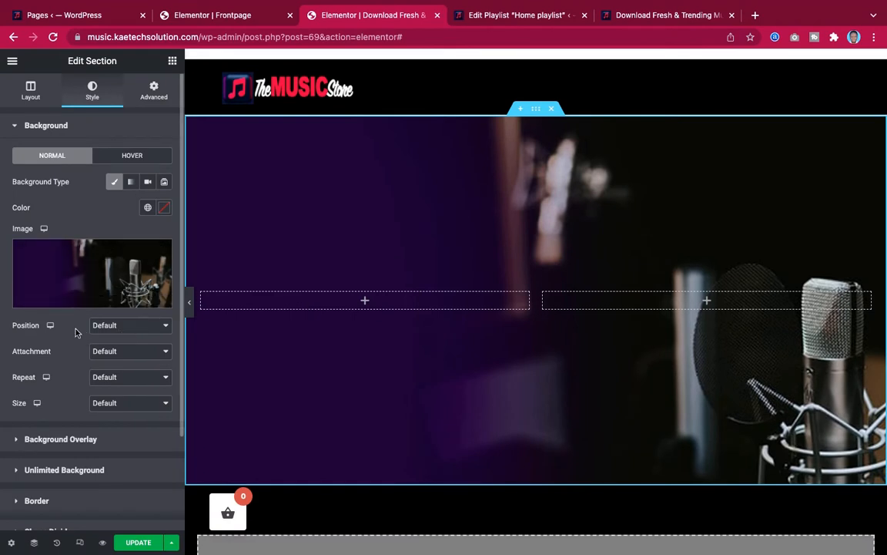
click(129, 327)
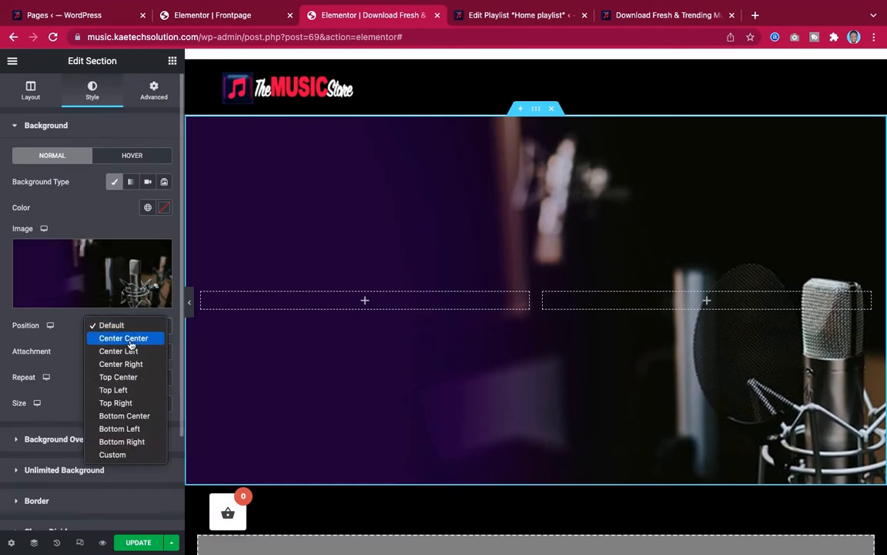
click(109, 339)
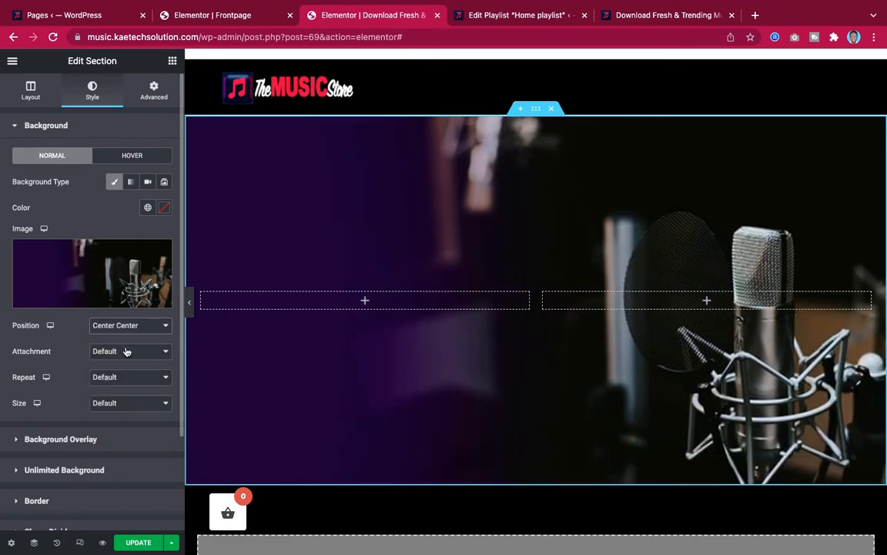
click(127, 352)
click(127, 352)
click(133, 383)
click(133, 388)
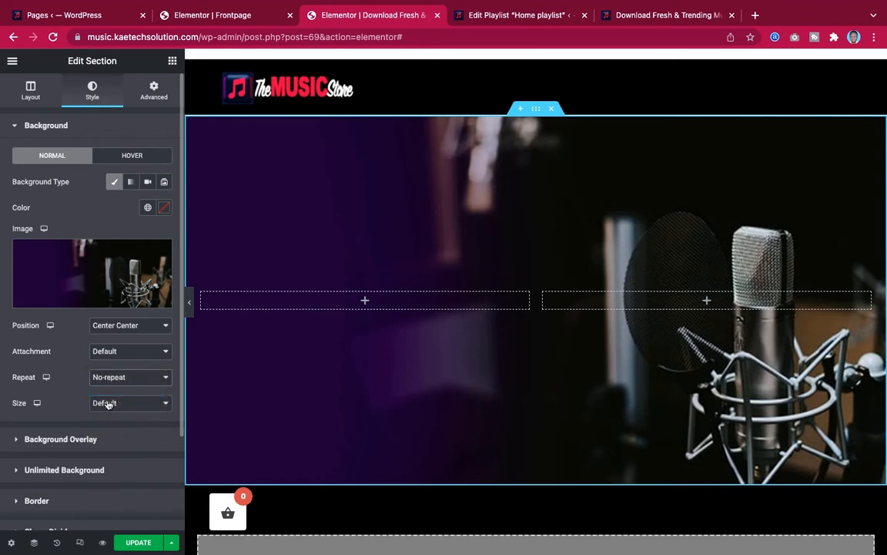
click(111, 403)
click(109, 429)
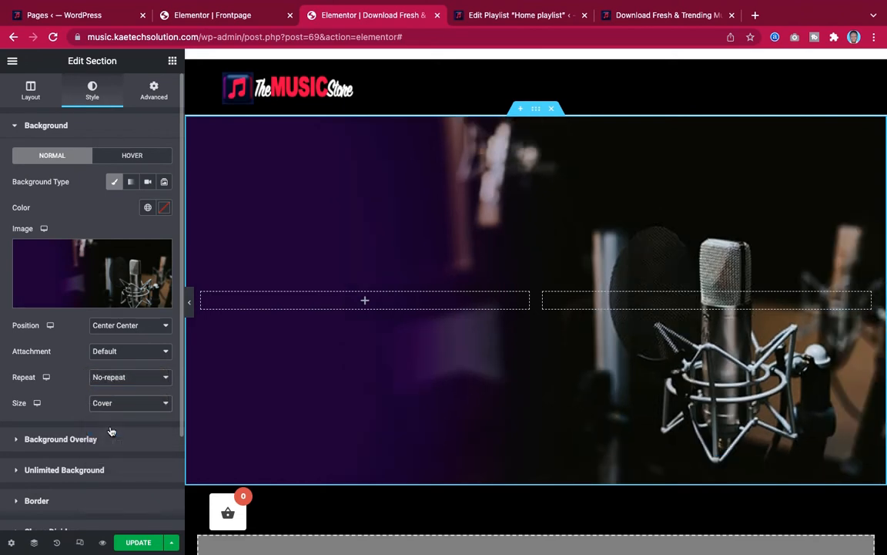
scroll(514, 312, down, 1)
scroll(514, 312, up, 1)
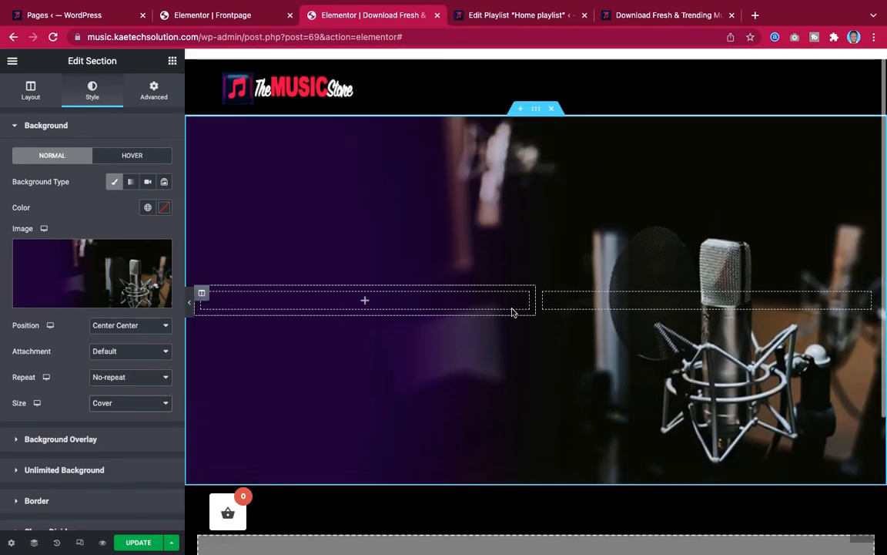
scroll(514, 312, down, 1)
scroll(513, 312, up, 1)
scroll(514, 312, down, 1)
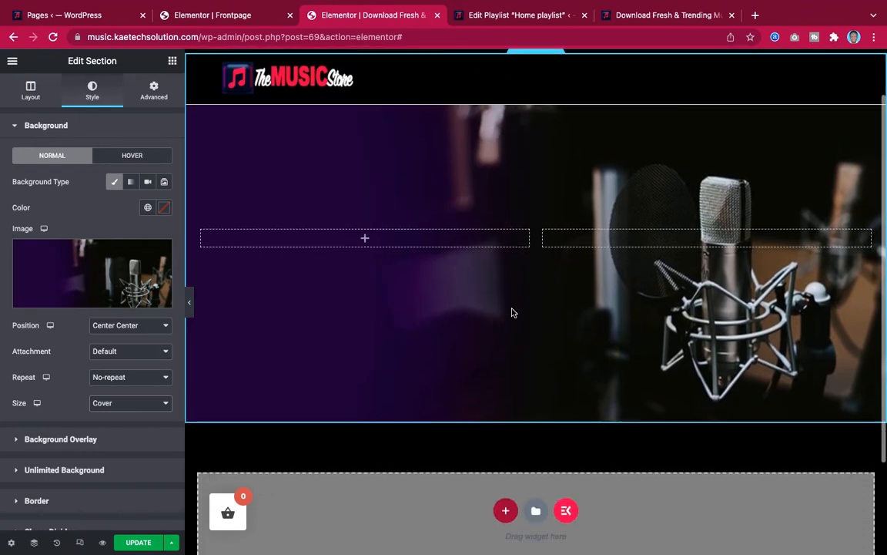
scroll(514, 312, down, 1)
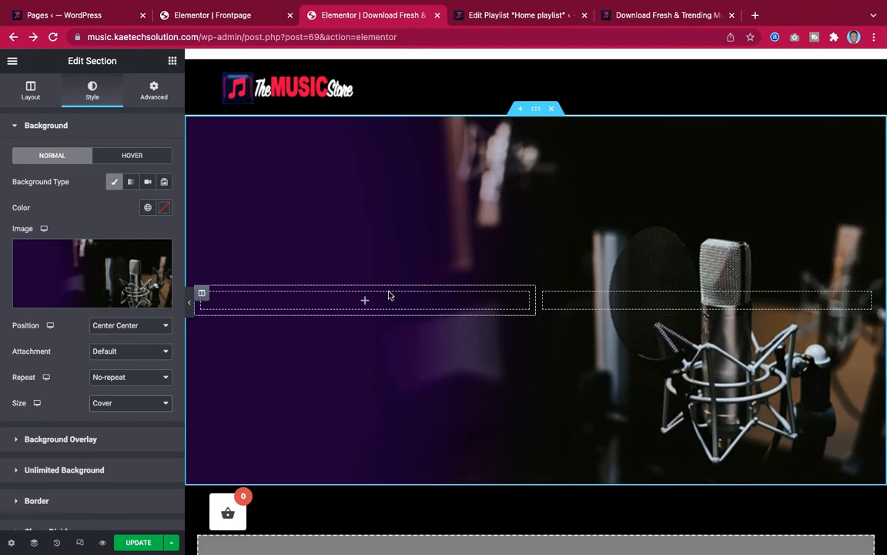
Copy the hero heading text "Download Good Music Made in Africa & From Africa" from the demo home page.
click(661, 14)
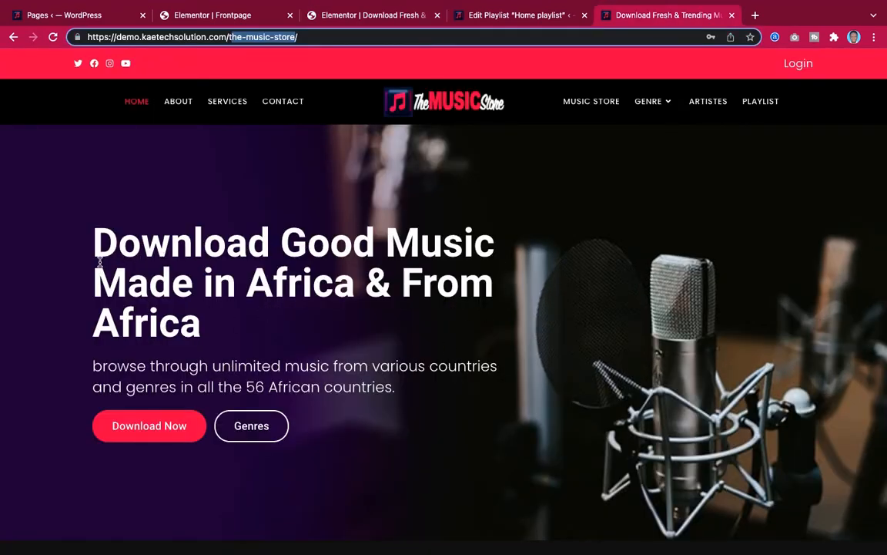
drag(93, 240, 225, 322)
key(ctrl+c)
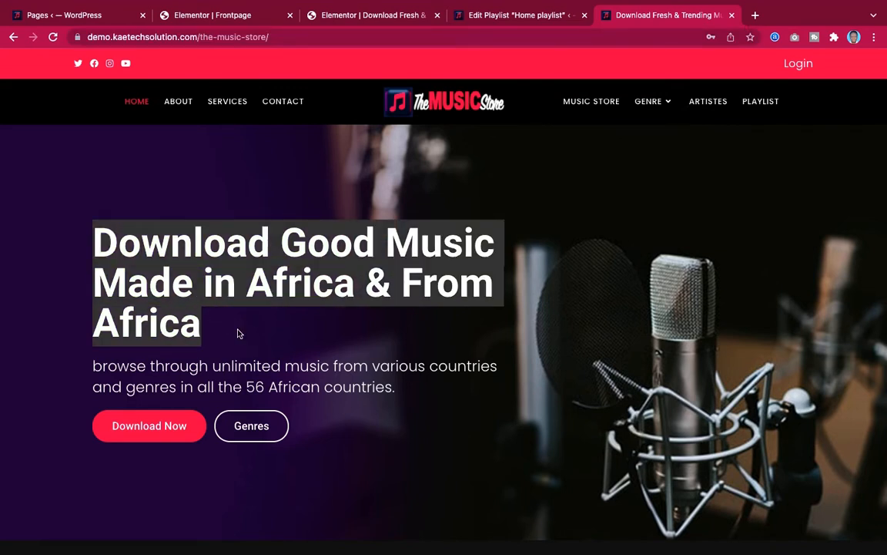
click(238, 333)
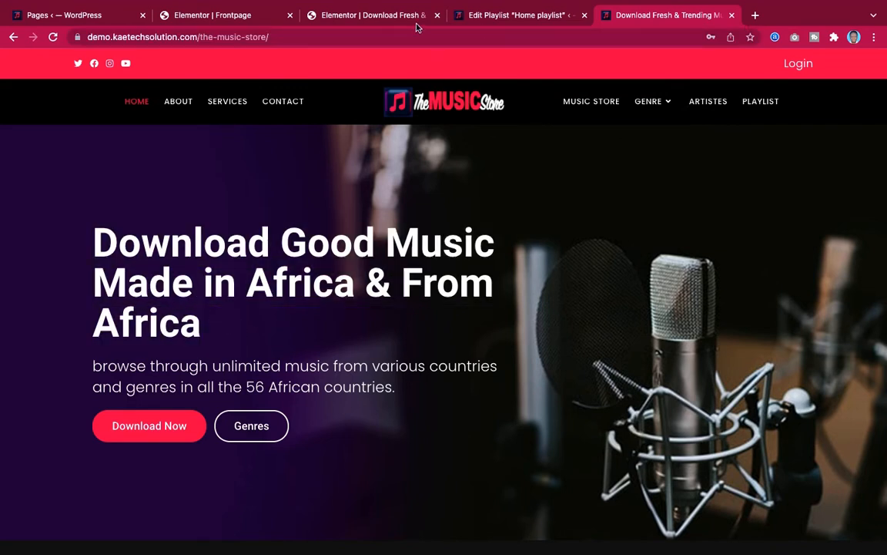
Add a Heading widget to the hero section's left column and replace its title with the copied demo heading.
click(341, 15)
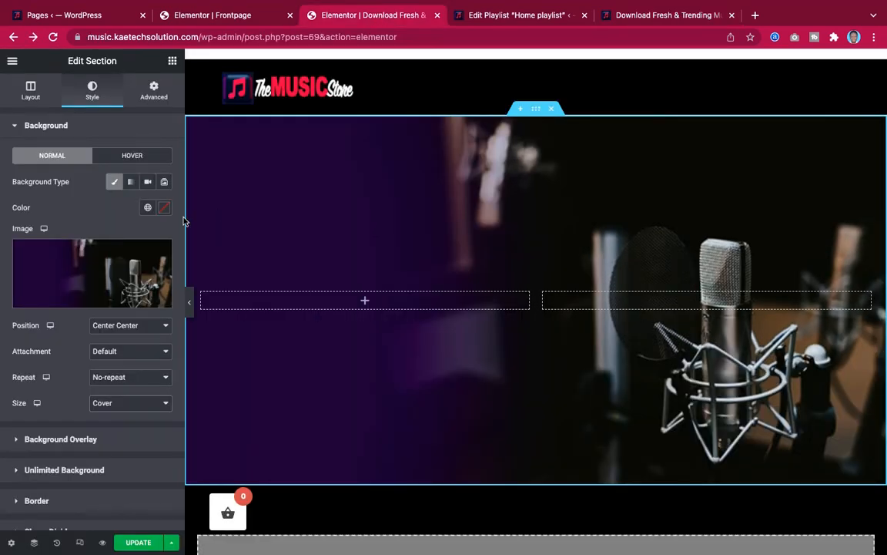
click(173, 60)
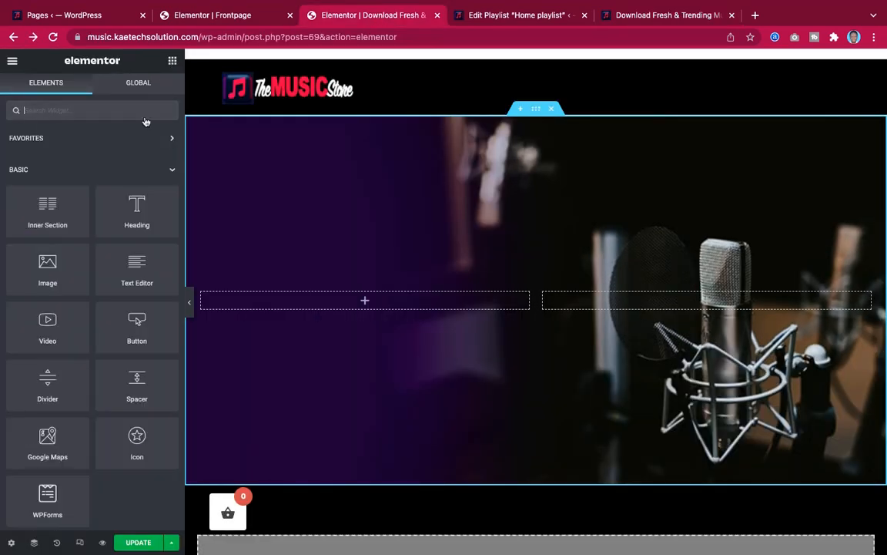
drag(134, 201, 325, 299)
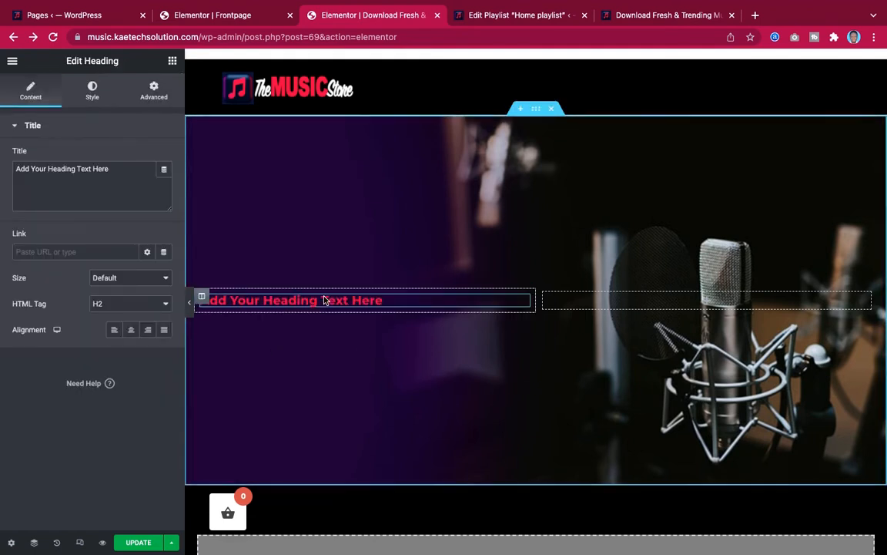
click(126, 176)
key(ctrl+a)
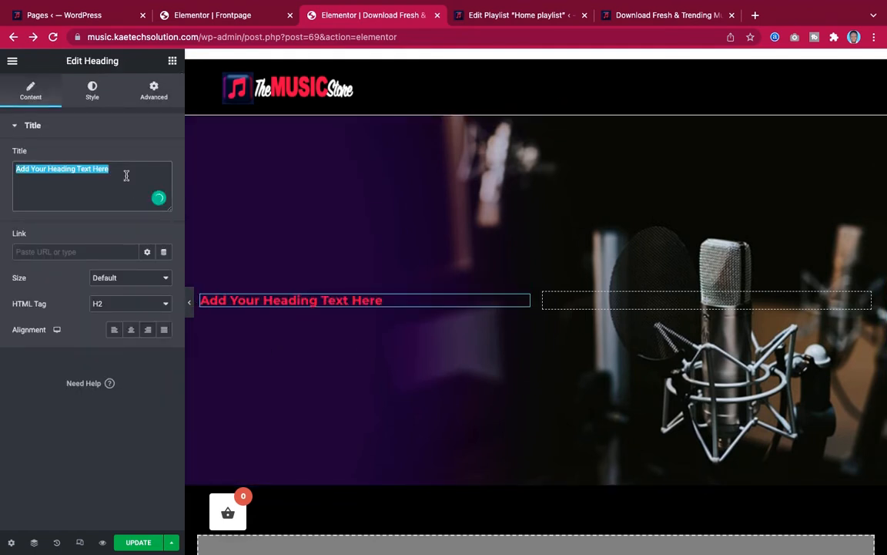
key(ctrl+v)
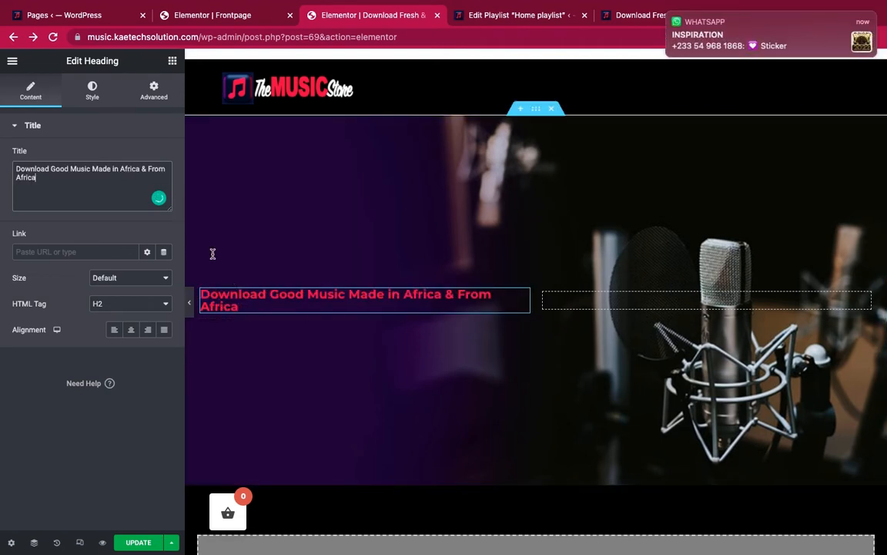
Set the hero heading's text color to white, #FFFFFF.
click(669, 15)
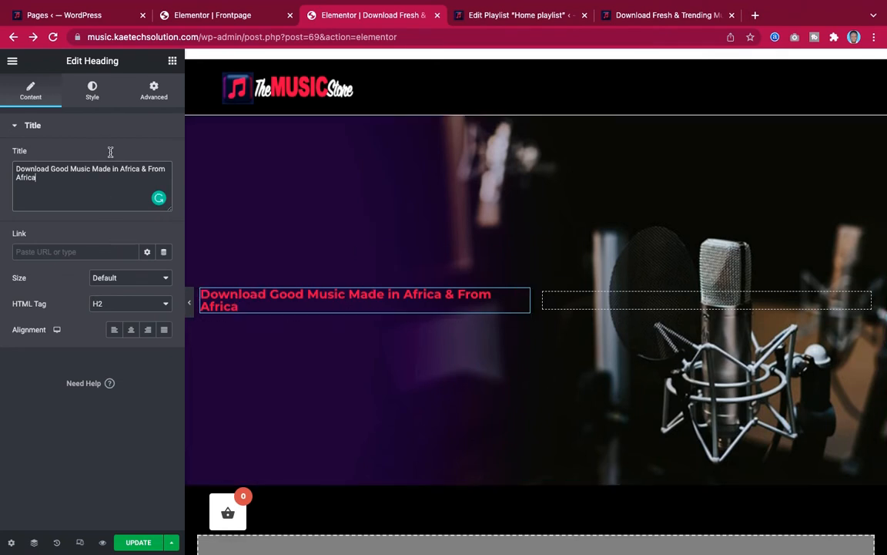
click(92, 91)
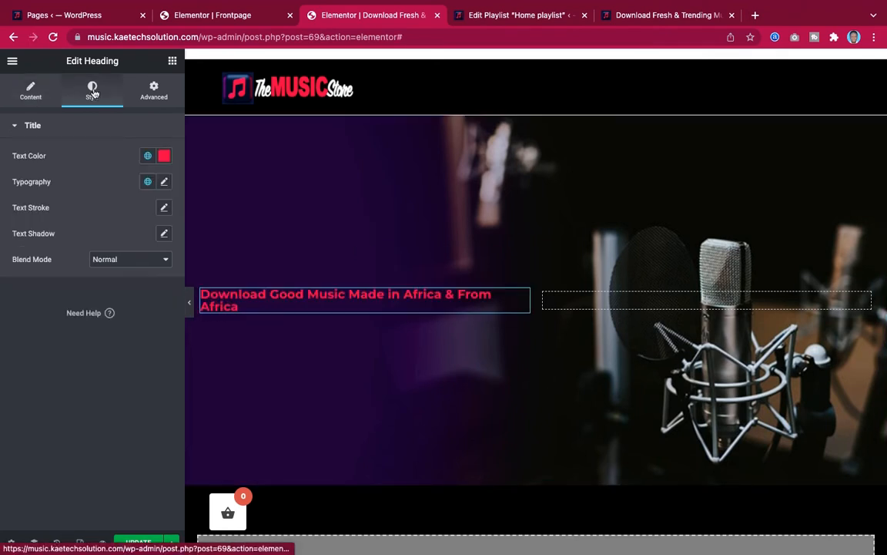
click(164, 156)
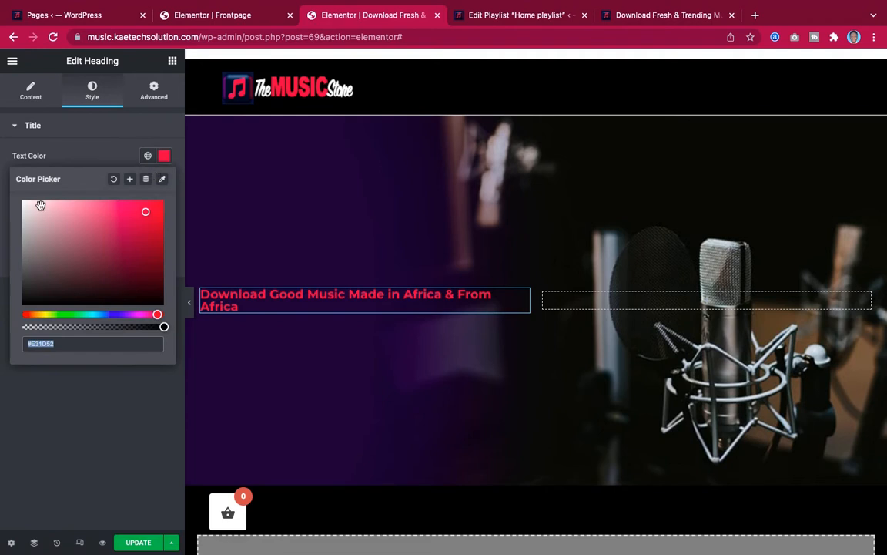
text(#FFFFFF)
click(9, 181)
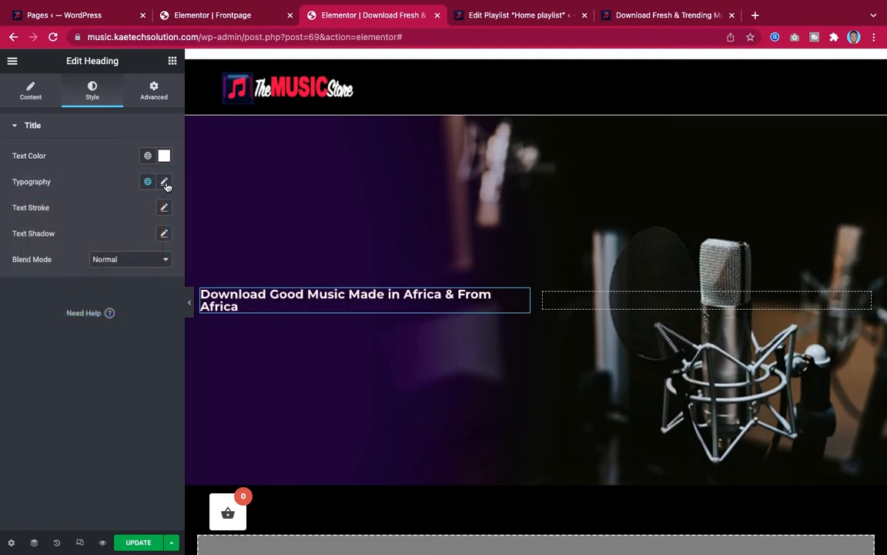
Enlarge the hero heading's font size to 48 px in its typography settings.
click(165, 182)
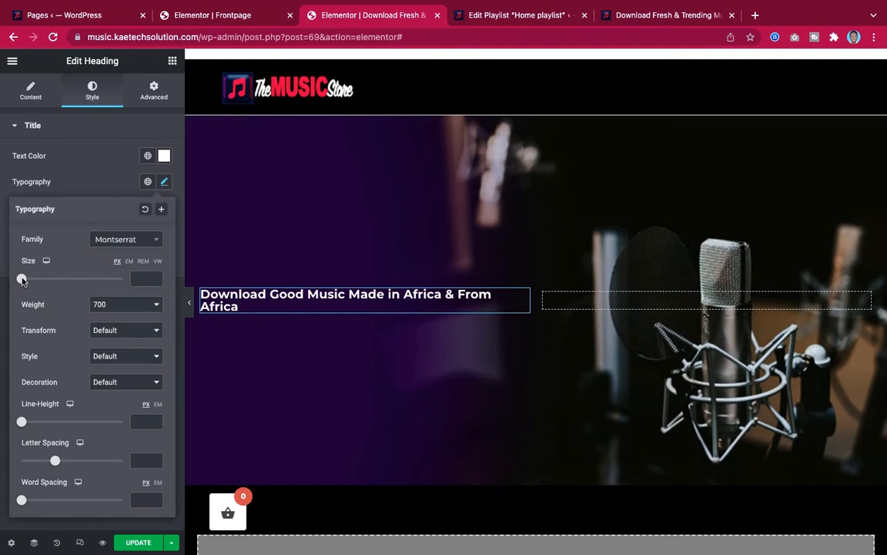
drag(21, 278, 46, 282)
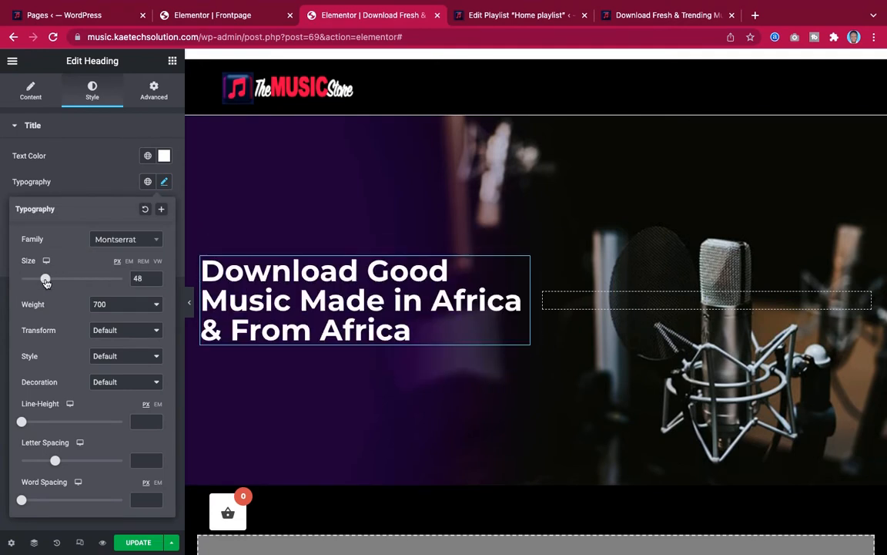
click(448, 151)
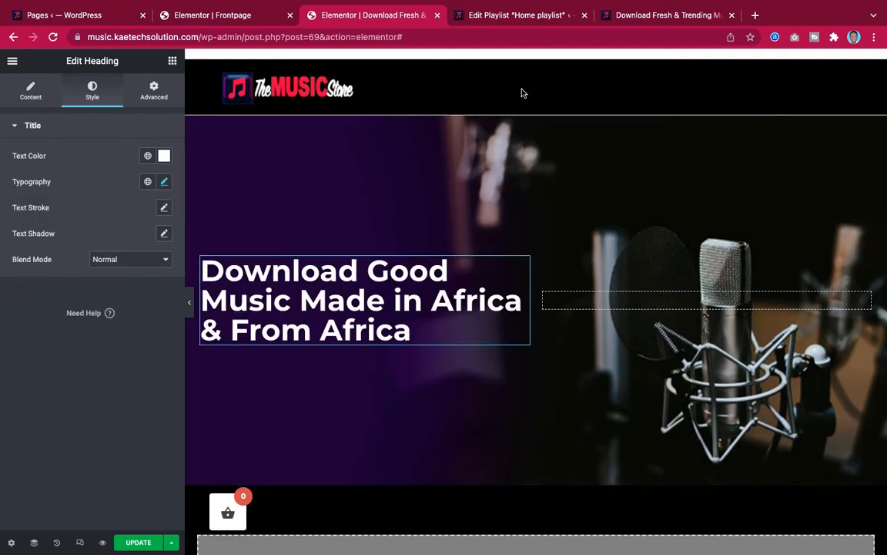
Inspect the demo page's hero heading in the developer tools without mobile emulation to check its font-size styles.
click(656, 17)
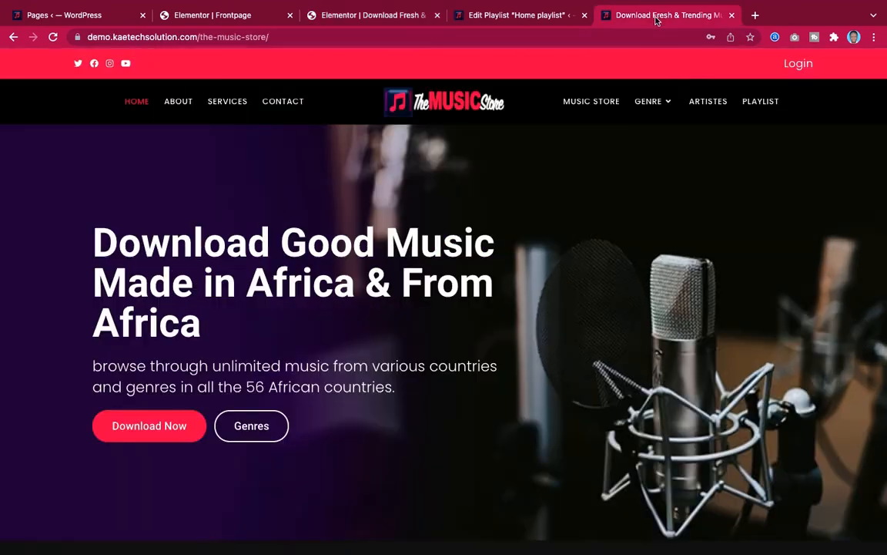
right_click(285, 243)
click(321, 332)
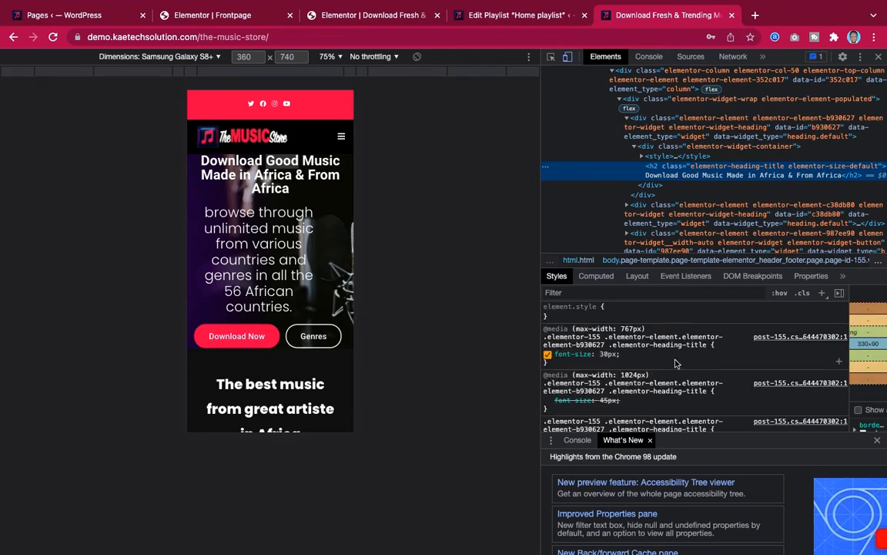
scroll(569, 159, down, 1)
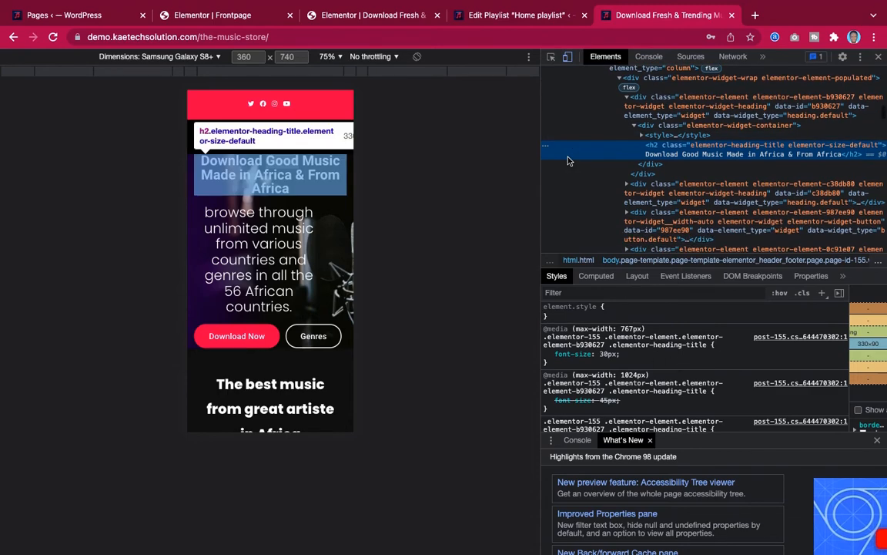
click(567, 58)
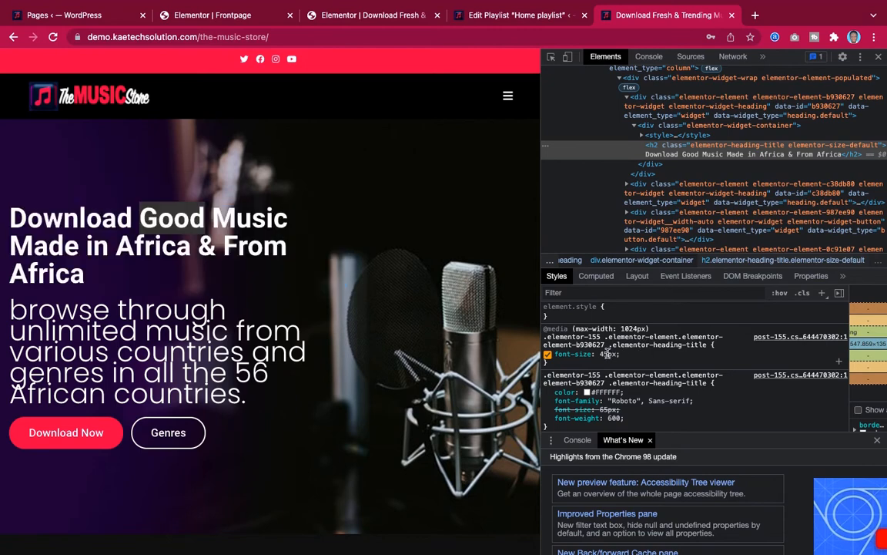
Return to the Elementor editor and set the hero heading's font size to 45 px.
click(358, 17)
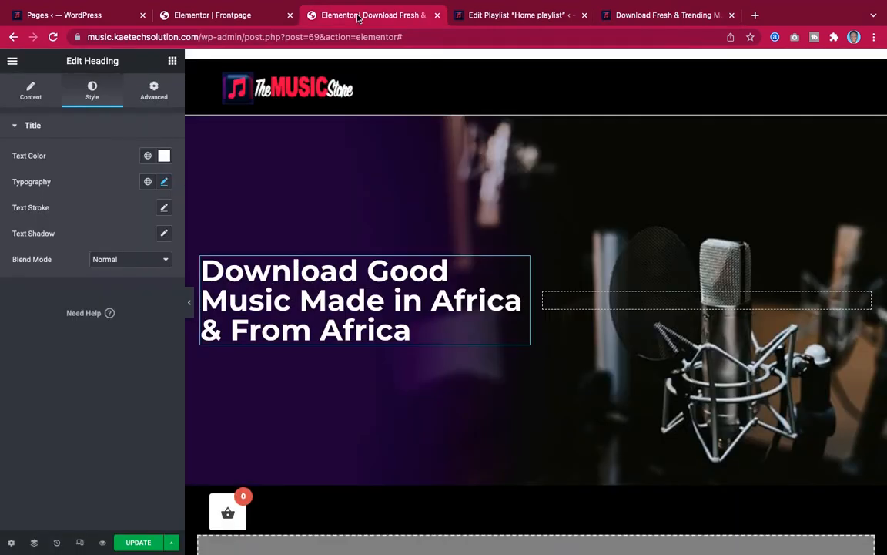
click(163, 183)
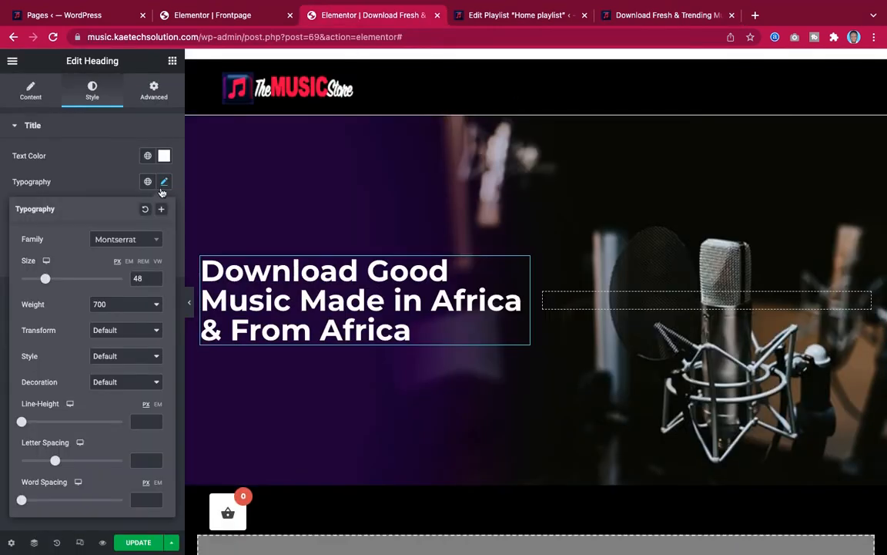
click(154, 282)
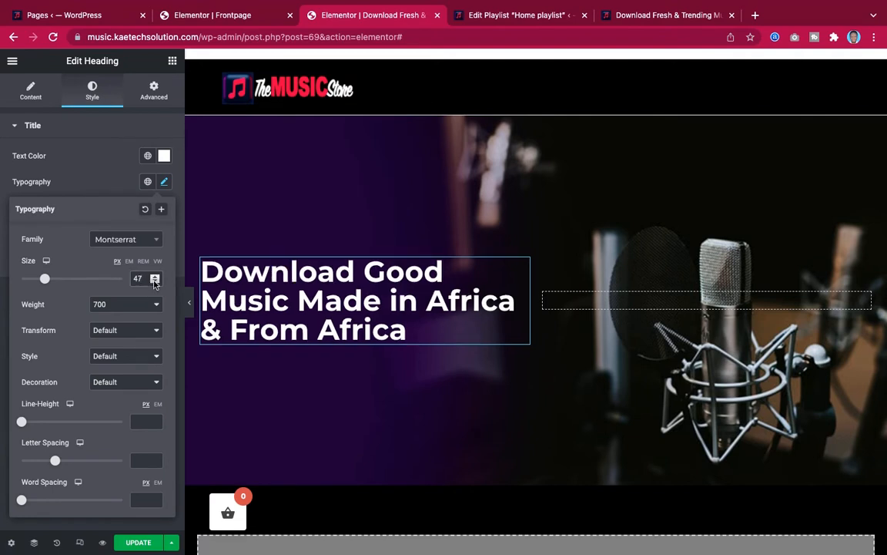
click(154, 282)
click(154, 282)
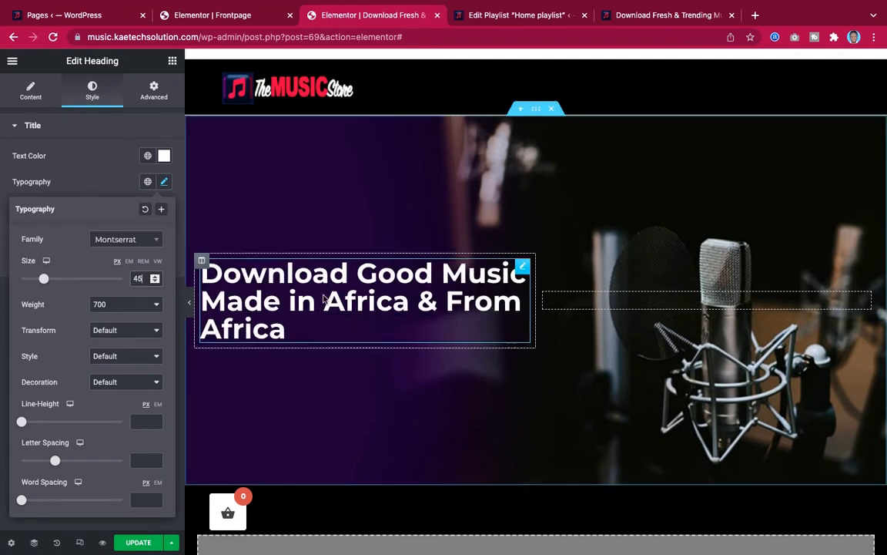
Copy the description "browse through unlimited music from various countries and genres in all the 56 African countries." from the demo hero and return to the editor.
click(639, 22)
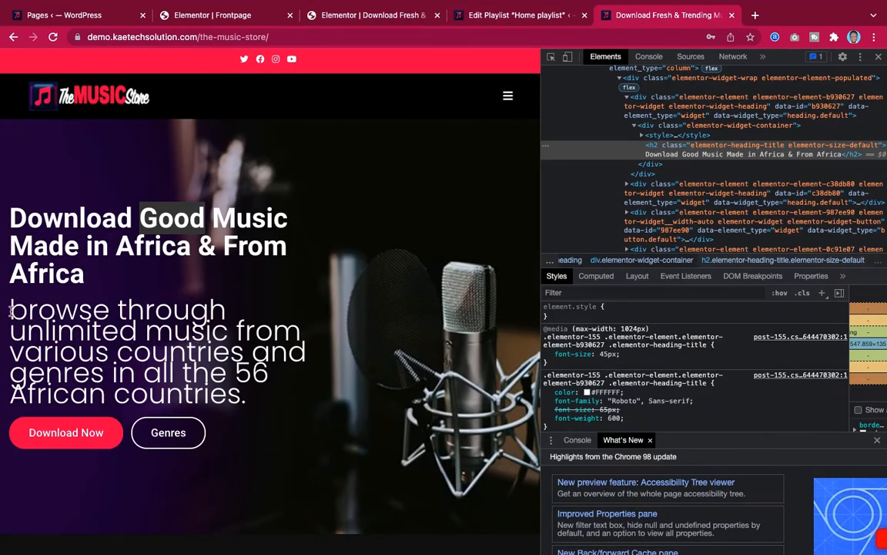
drag(9, 308, 257, 409)
key(ctrl+c)
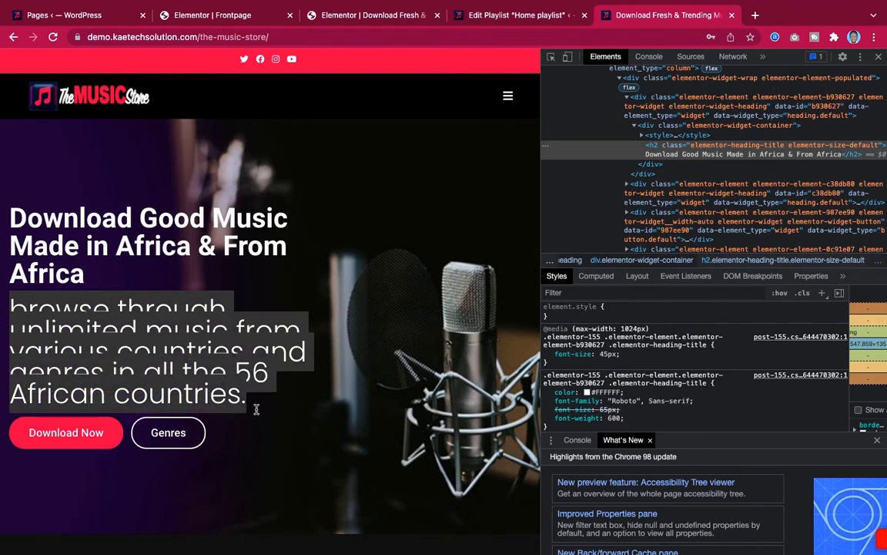
click(368, 17)
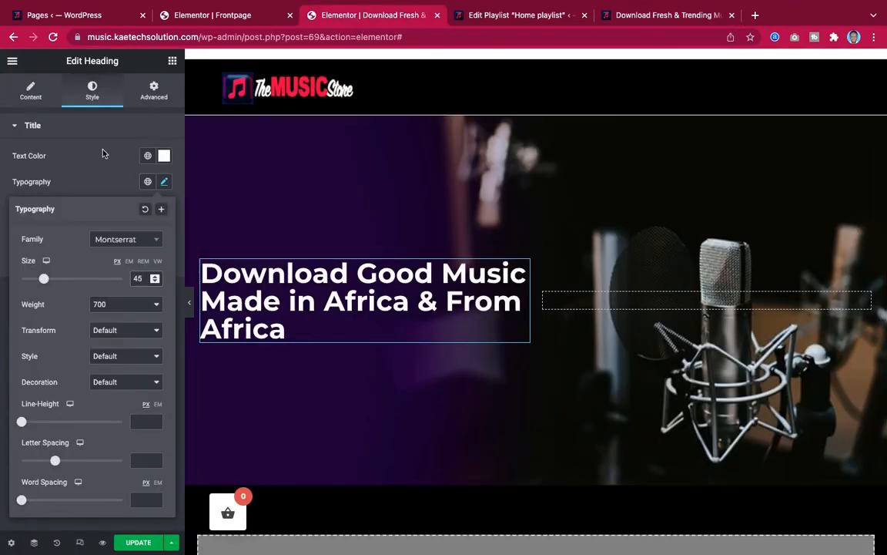
click(93, 152)
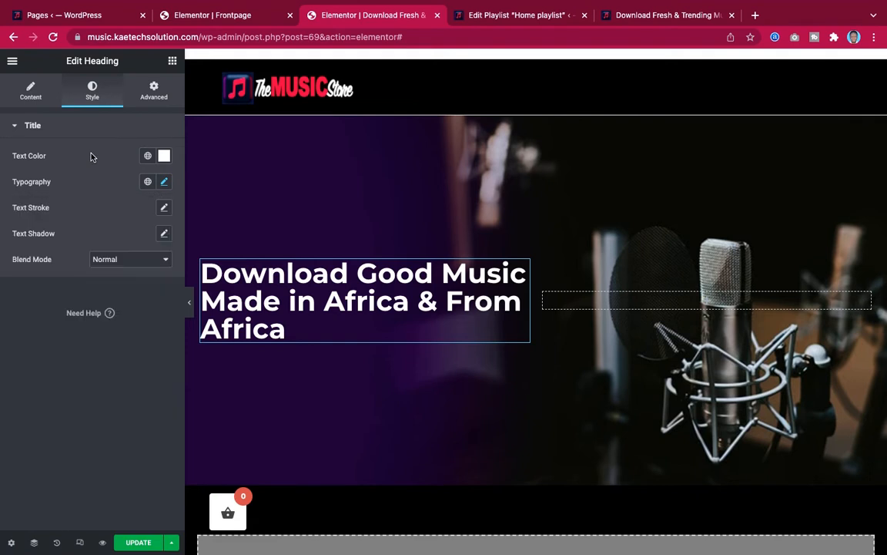
Try a Text Editor widget with the copied description in Paragraph format below the hero heading, and delete the widget.
click(172, 62)
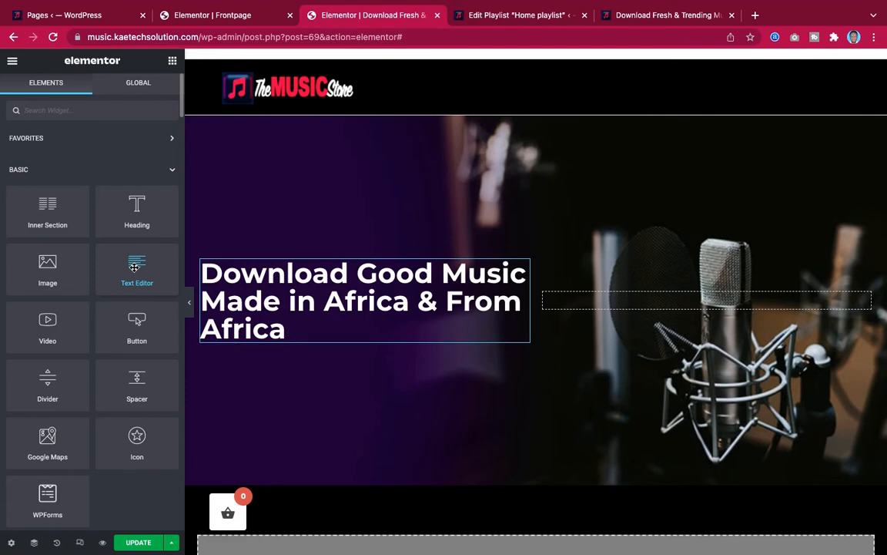
drag(134, 266, 326, 341)
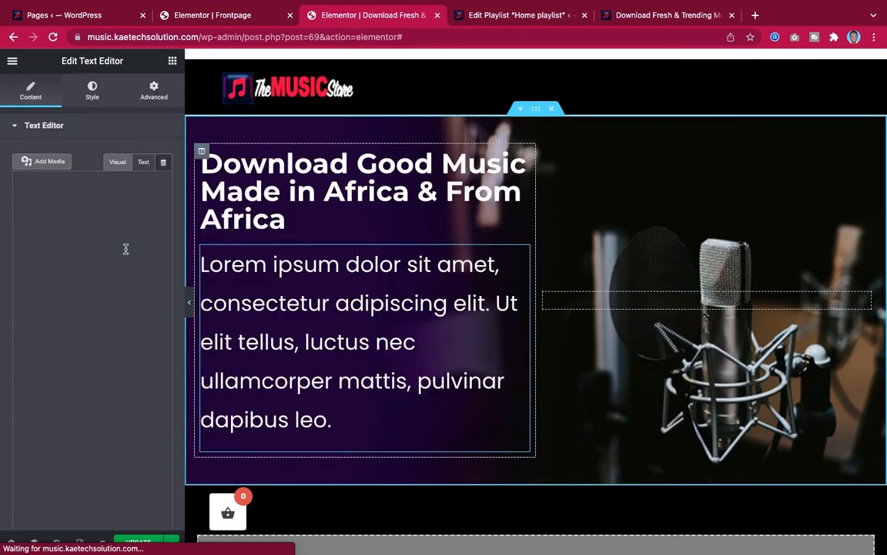
triple_click(120, 251)
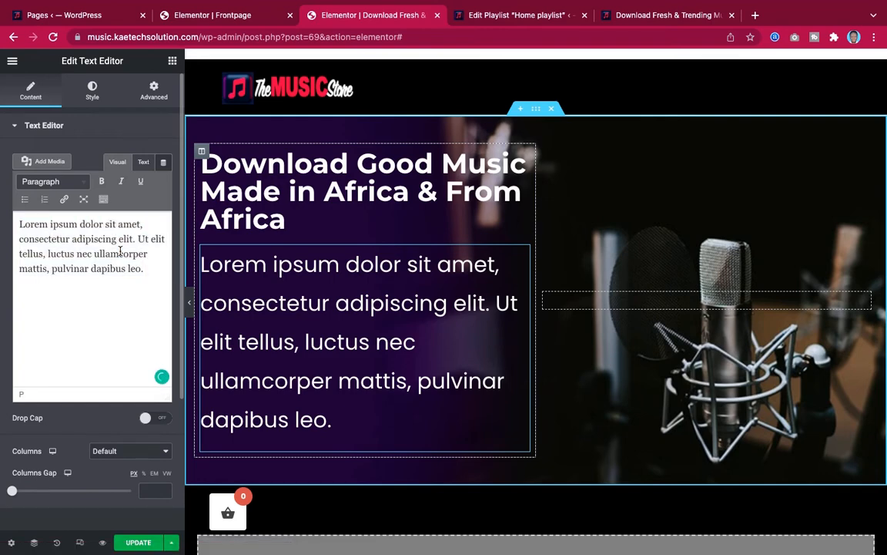
key(ctrl+v)
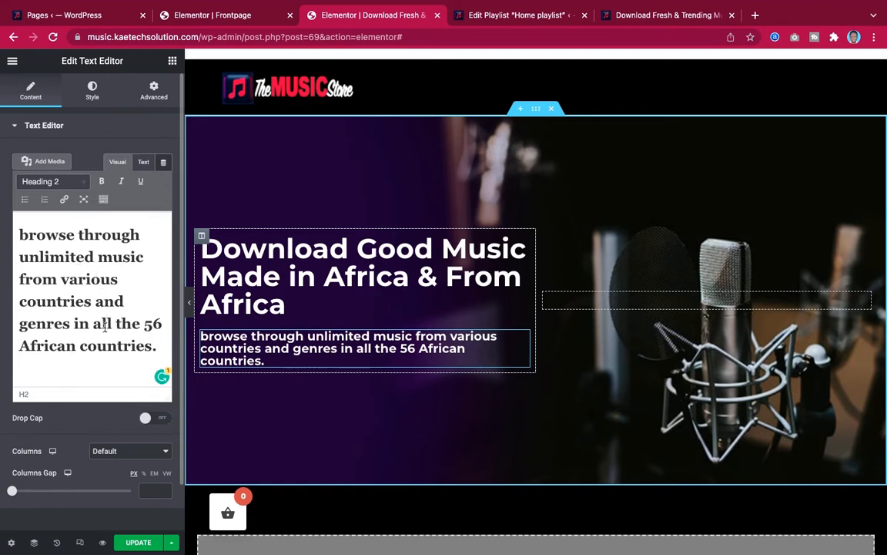
click(76, 180)
click(70, 201)
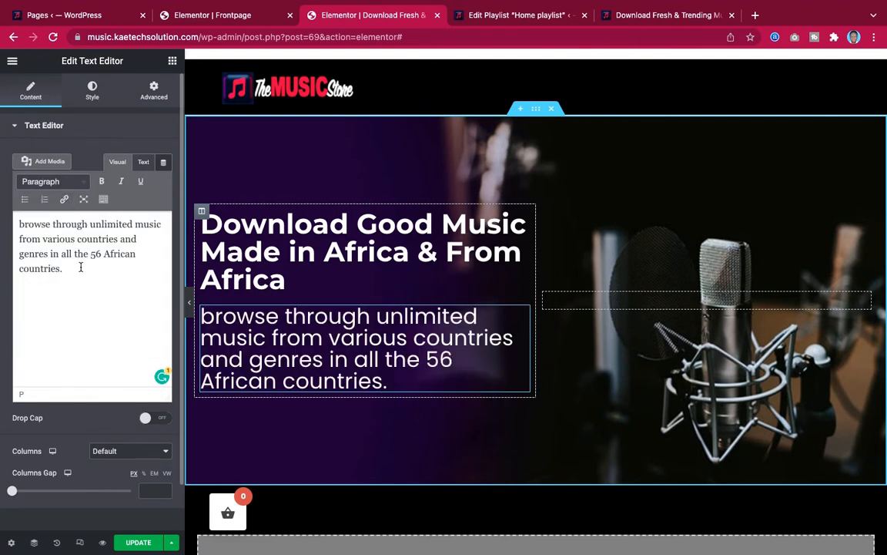
right_click(523, 315)
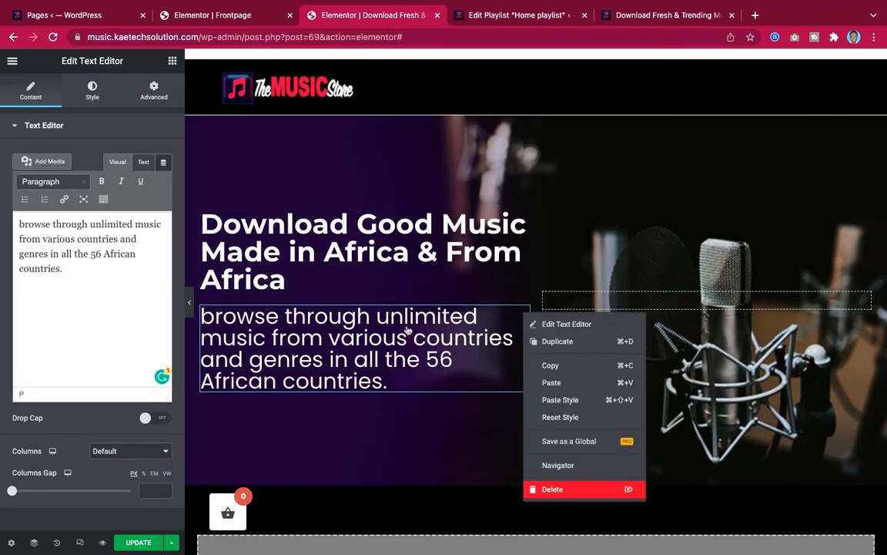
key(Delete)
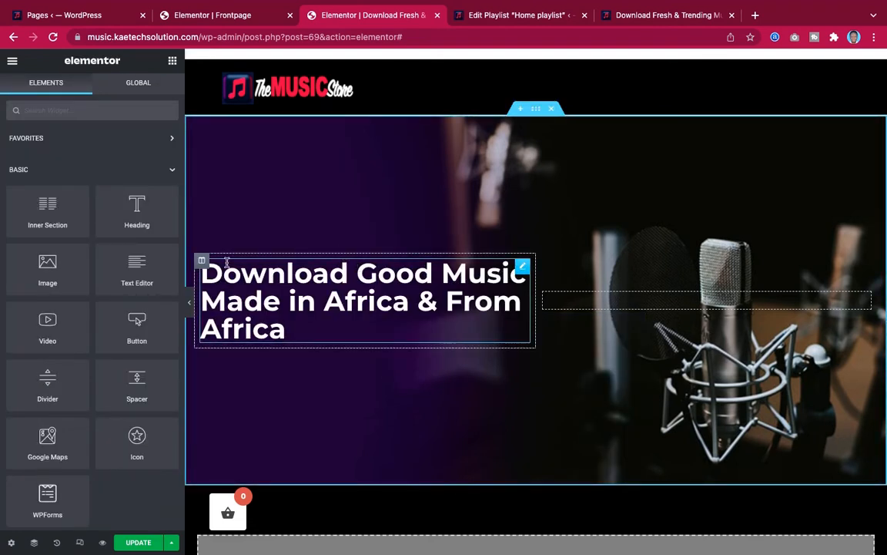
Add a Heading widget below the hero heading and replace its title with the copied demo description.
drag(145, 215, 295, 339)
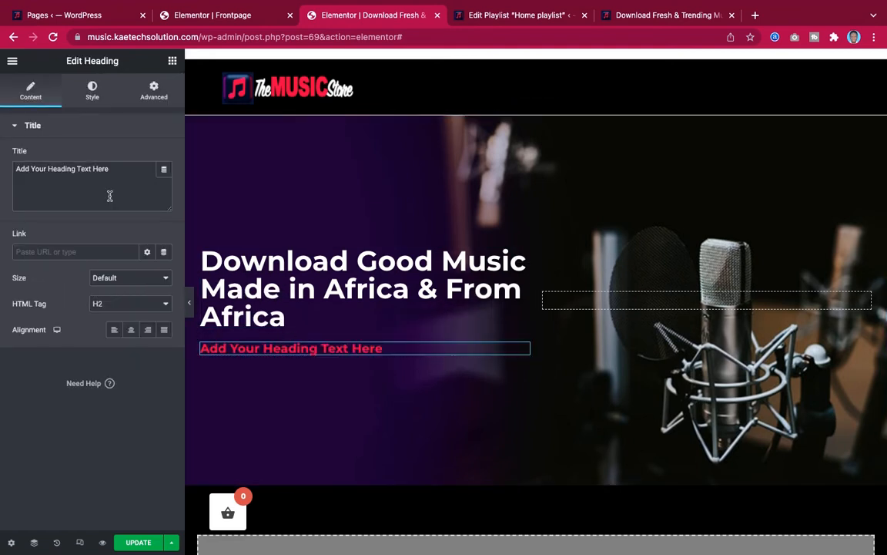
key(ctrl+a)
key(ctrl+v)
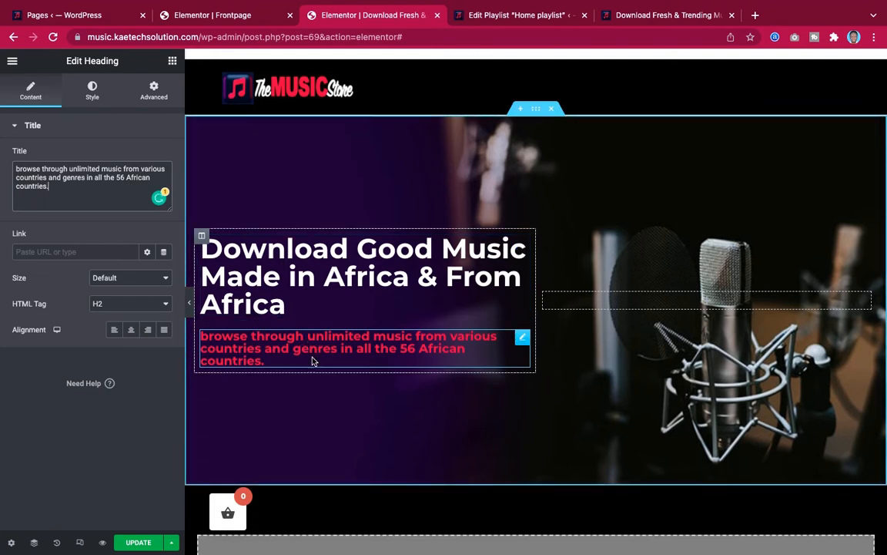
Set the hero description's text color to white, #FFFFFF.
click(92, 93)
click(164, 155)
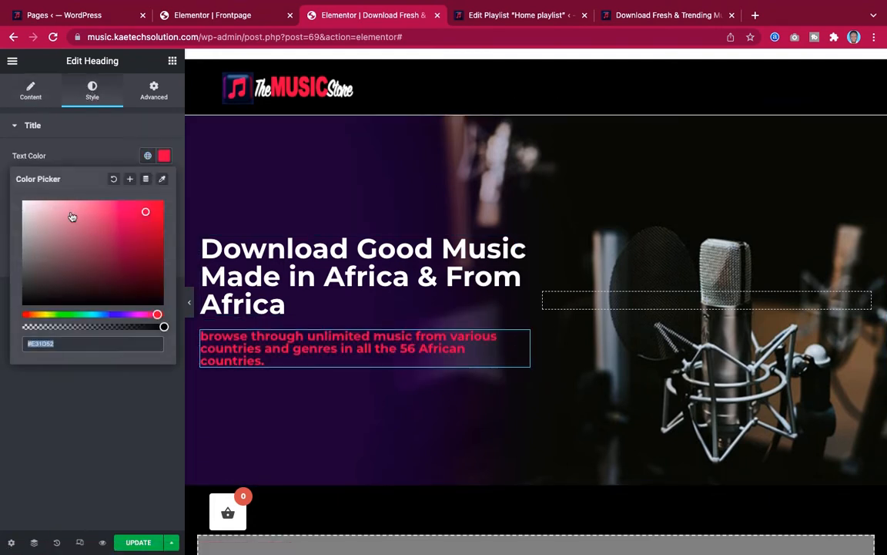
click(39, 201)
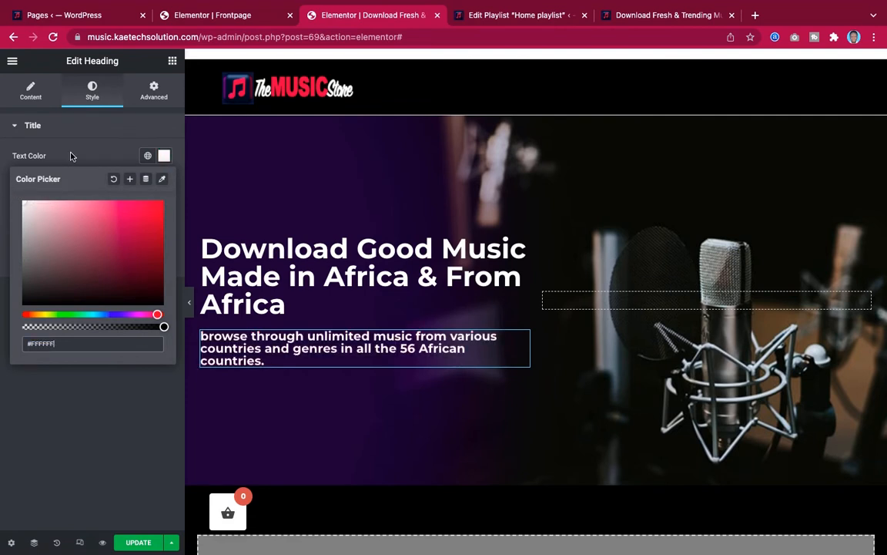
click(93, 131)
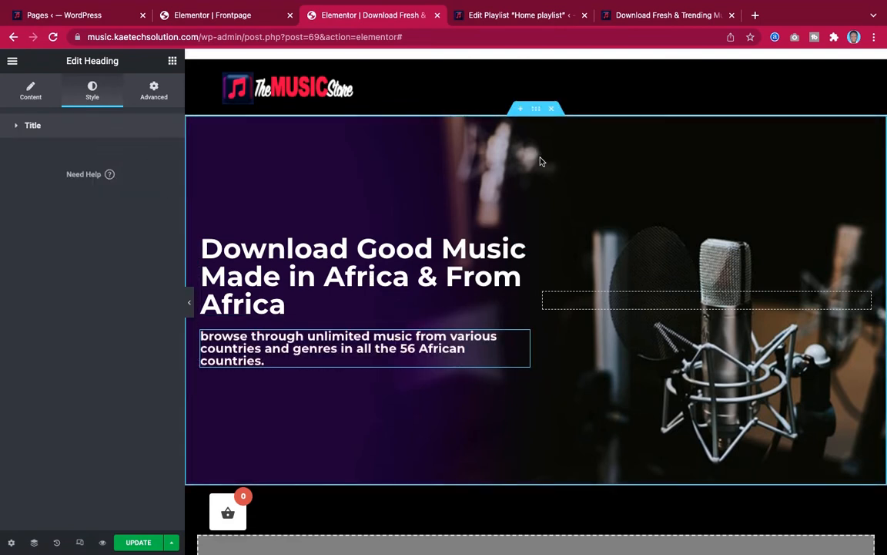
Check the demo hero's text styling, close the developer tools to view its desktop layout, and return to the editor.
click(649, 23)
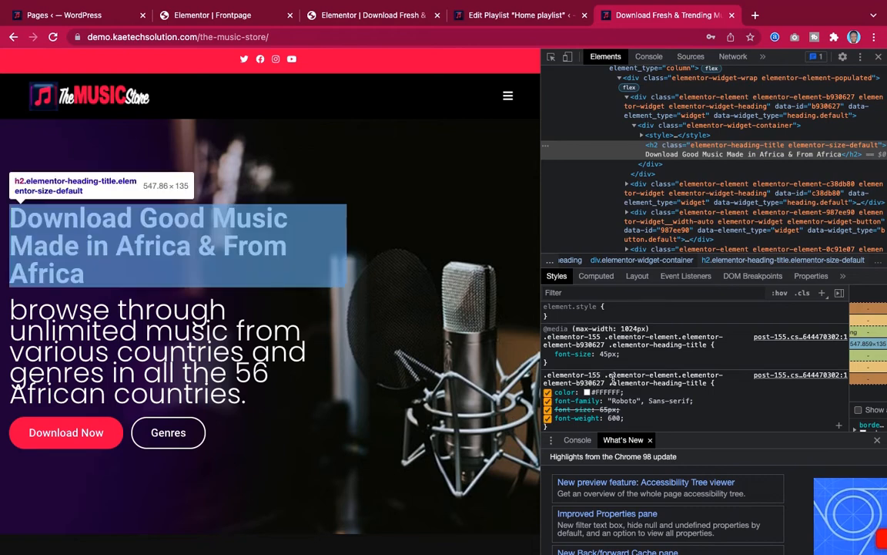
click(551, 59)
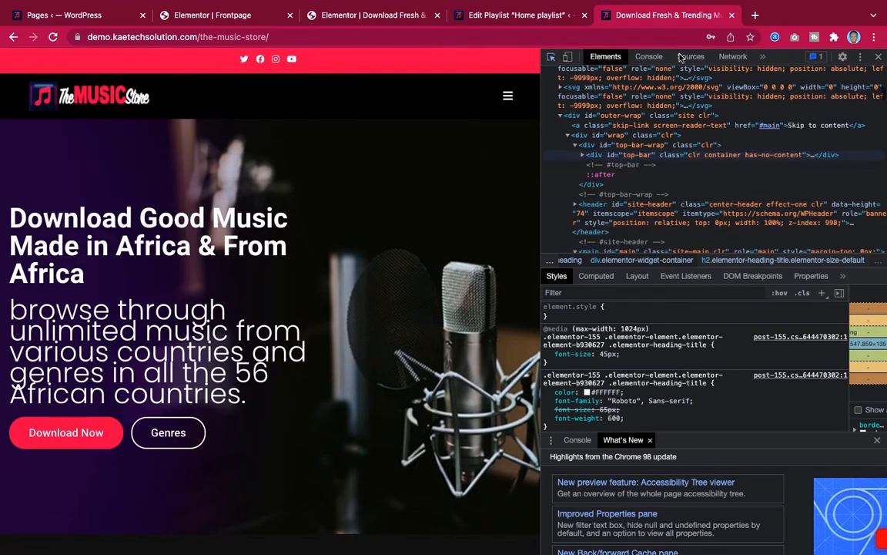
click(880, 57)
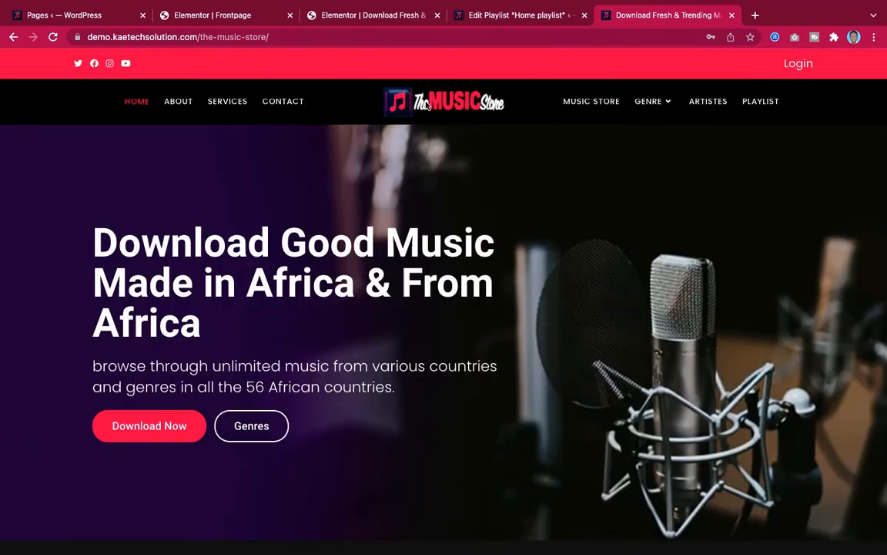
click(365, 15)
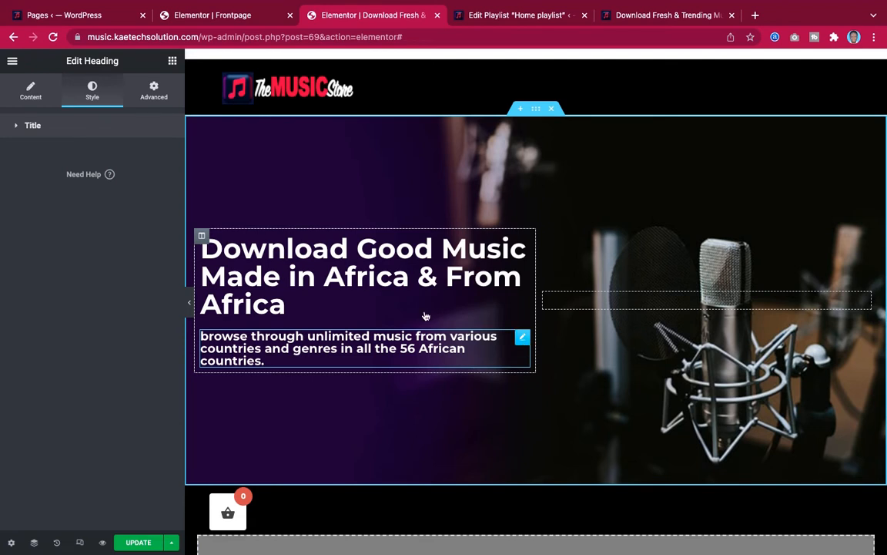
Set the hero description's font size to 31 px and its weight to 400.
click(70, 128)
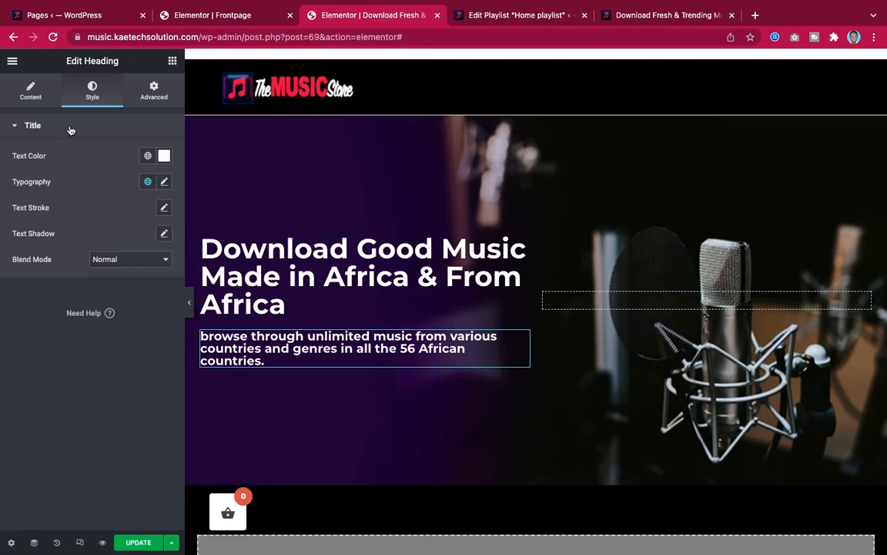
click(165, 182)
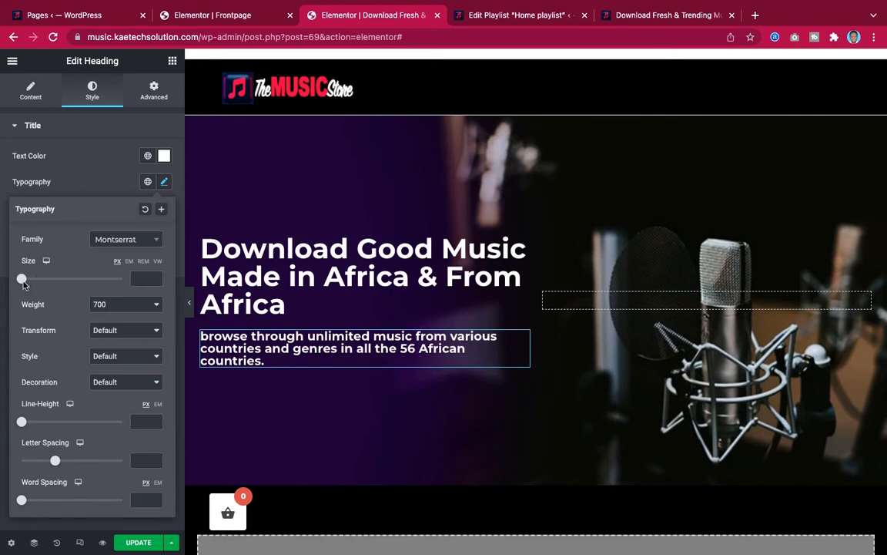
drag(22, 278, 37, 284)
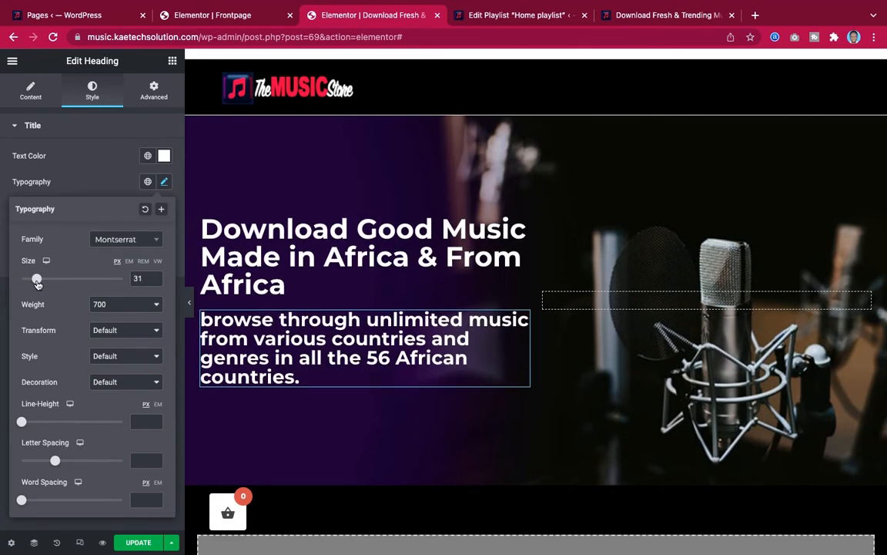
click(113, 304)
click(119, 266)
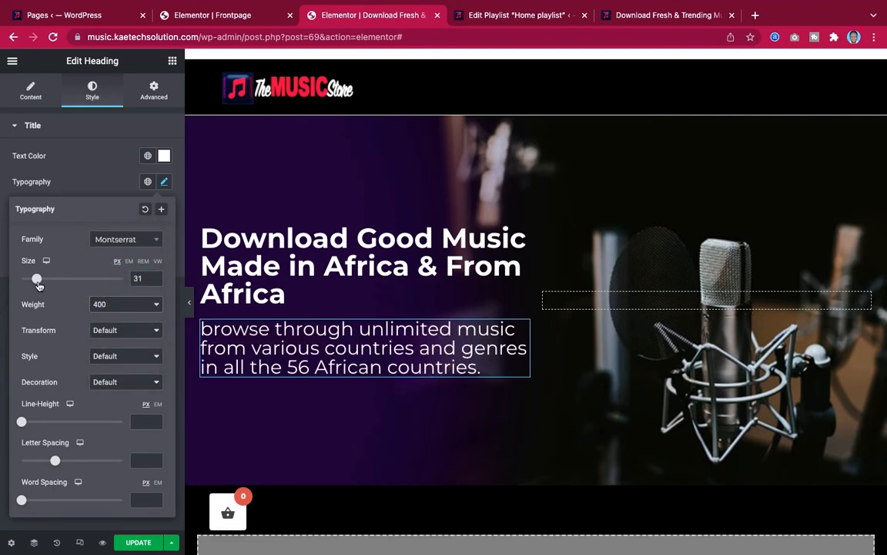
Set the hero description's font size to 29 px and compare its full-width layout with the demo page.
drag(38, 285, 37, 284)
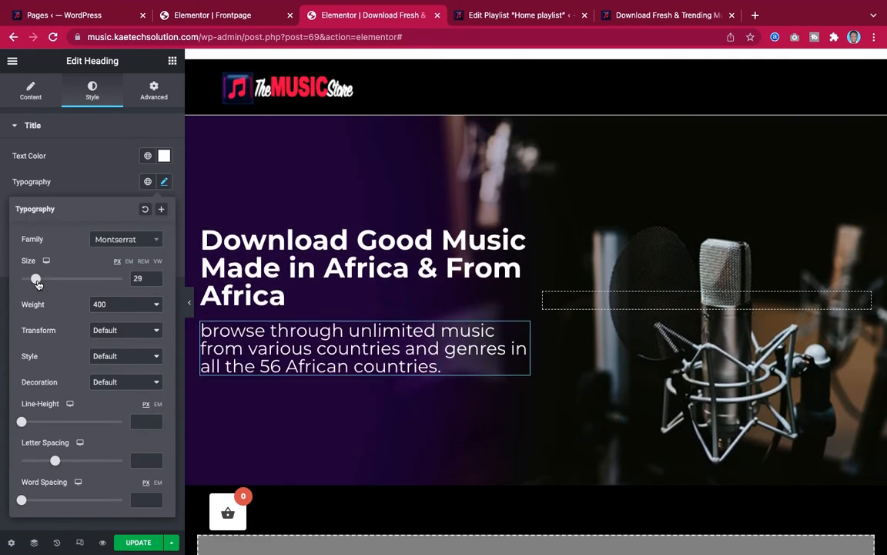
click(108, 182)
click(188, 301)
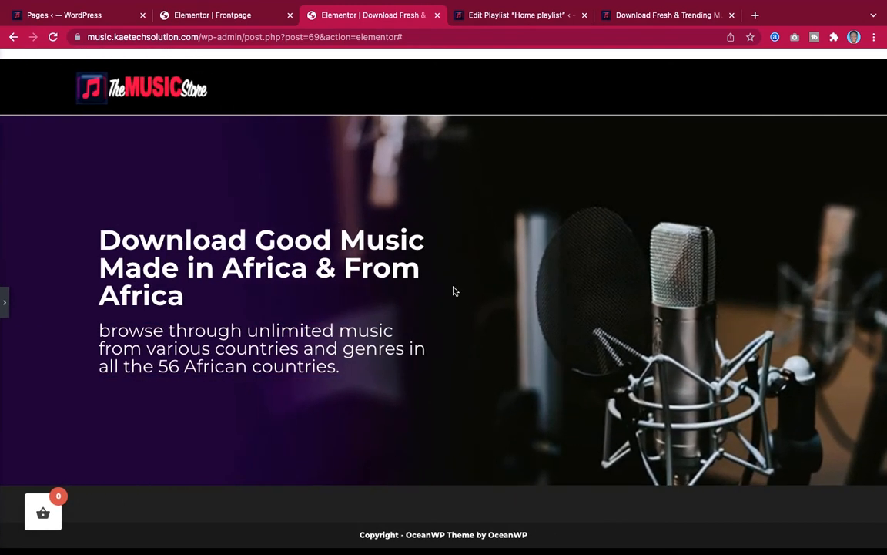
click(3, 303)
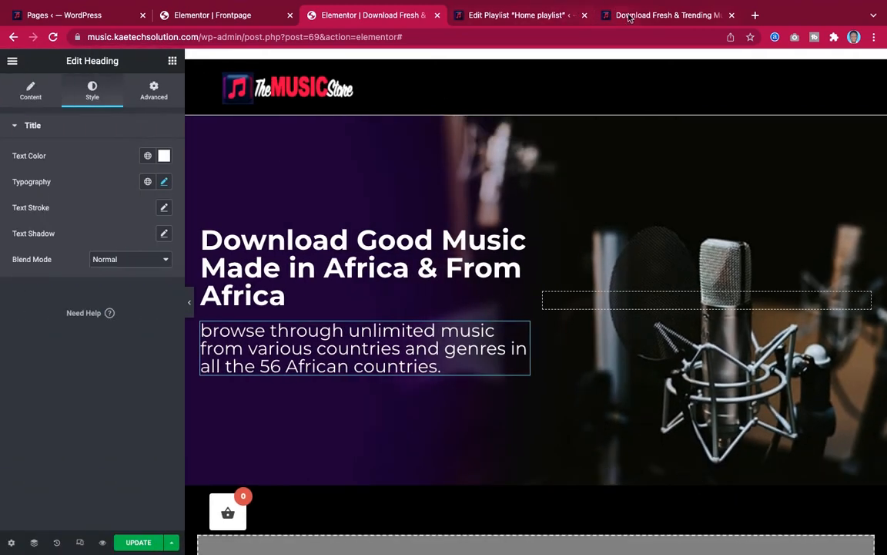
click(632, 15)
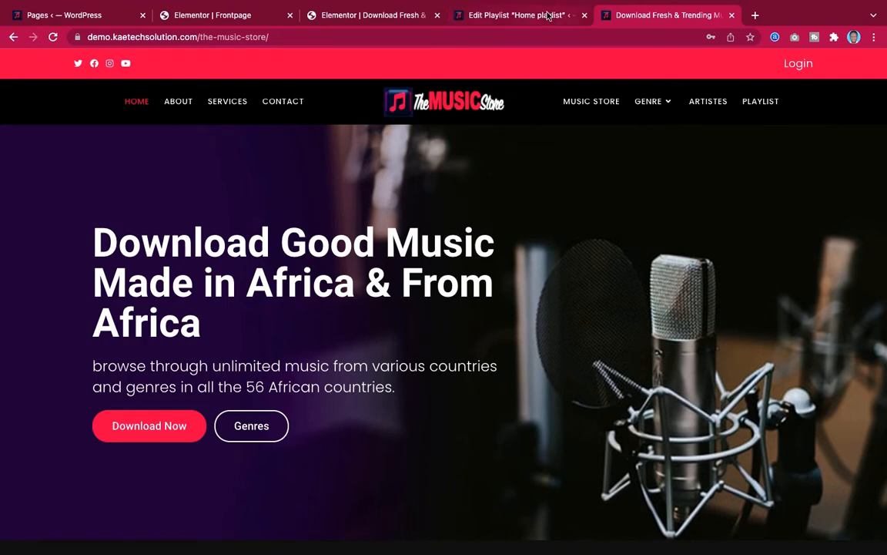
click(360, 17)
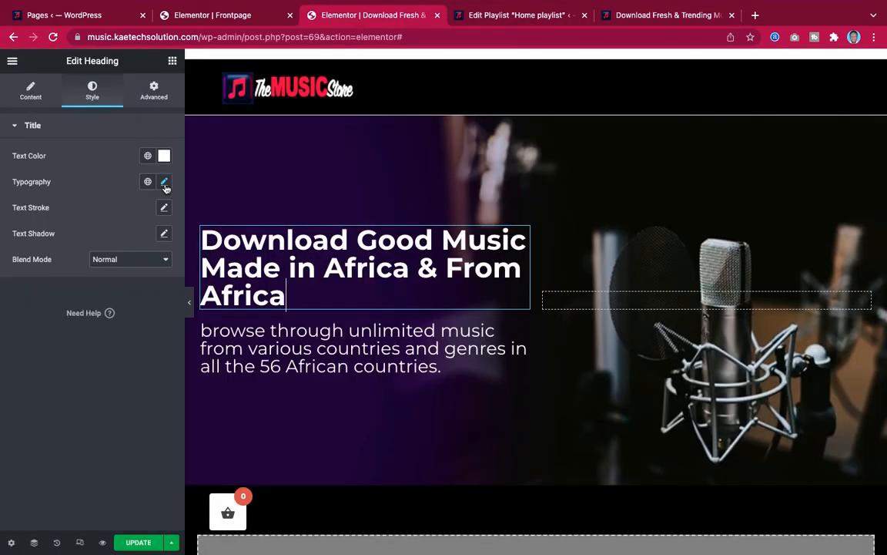
Set the hero heading's font size to 45 px and its weight to 900.
click(164, 182)
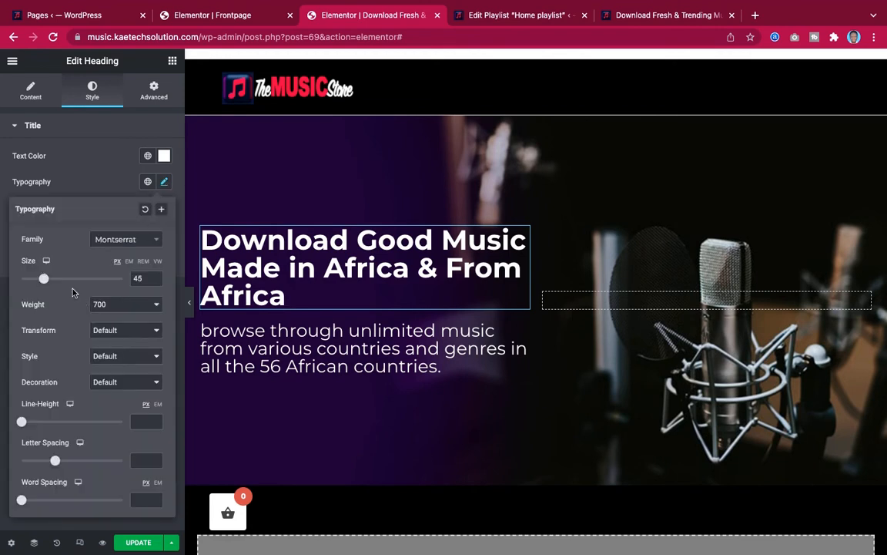
drag(43, 282, 44, 282)
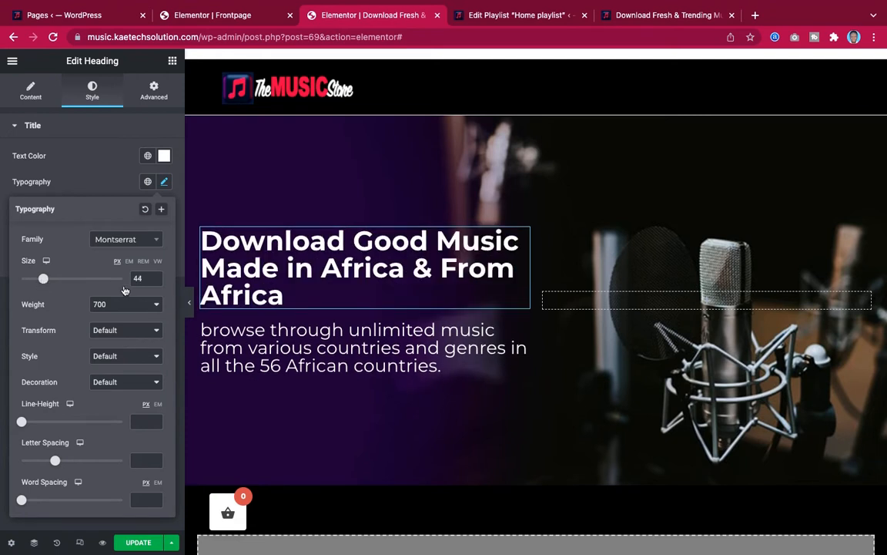
click(155, 276)
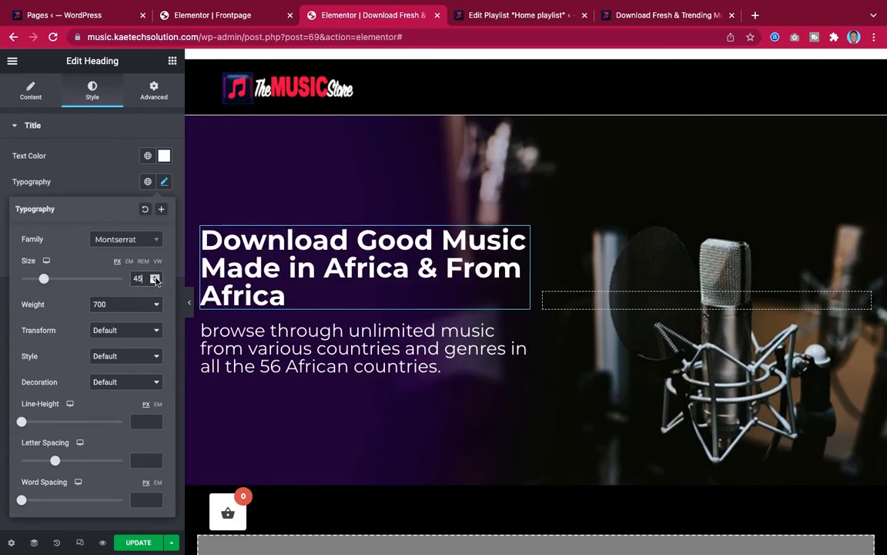
click(116, 305)
click(107, 330)
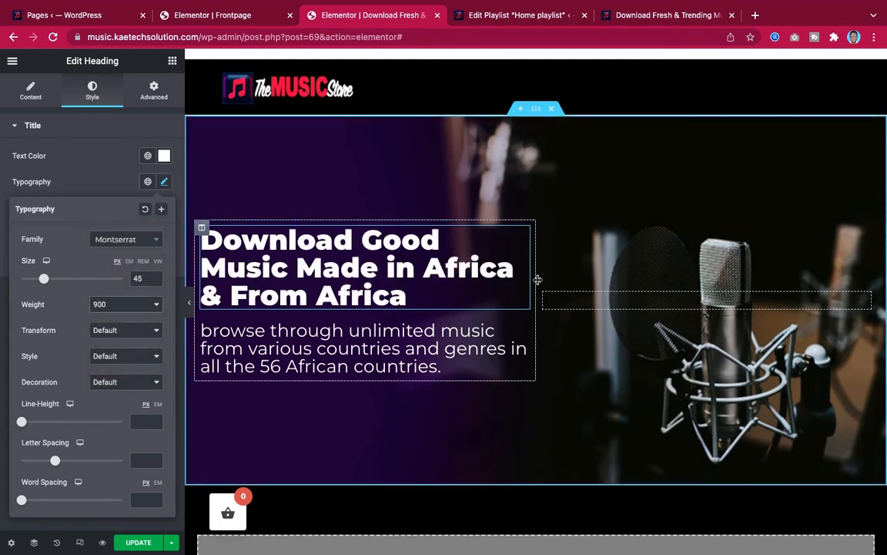
Widen the hero's text column and set the hero heading's font size to 53 px.
drag(538, 280, 582, 285)
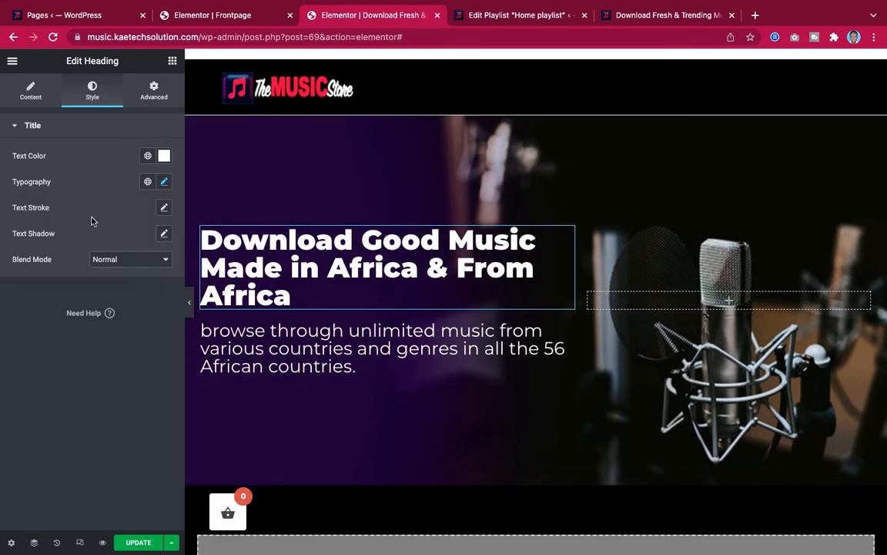
click(162, 182)
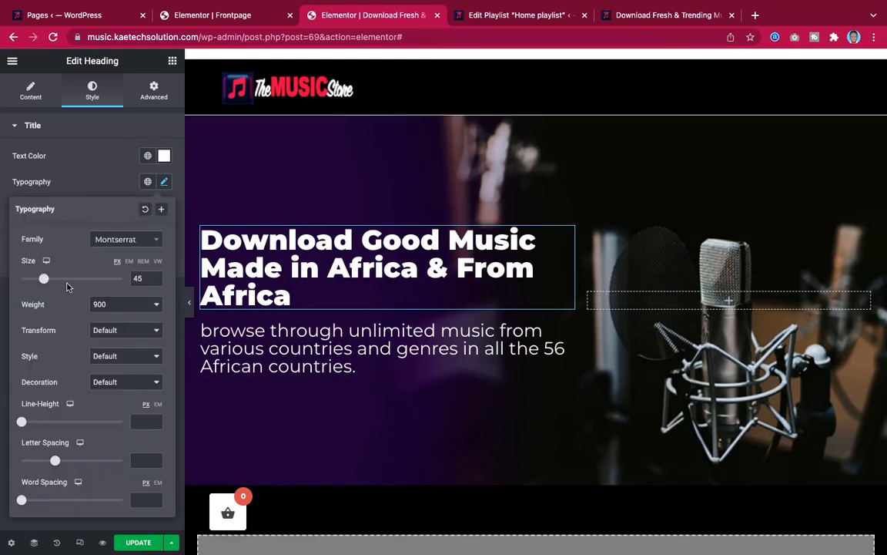
drag(45, 284, 51, 284)
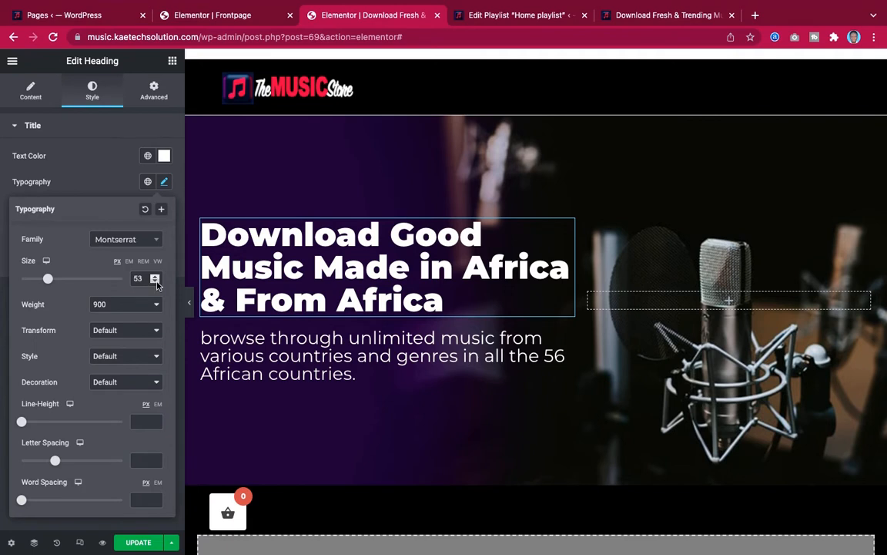
click(572, 282)
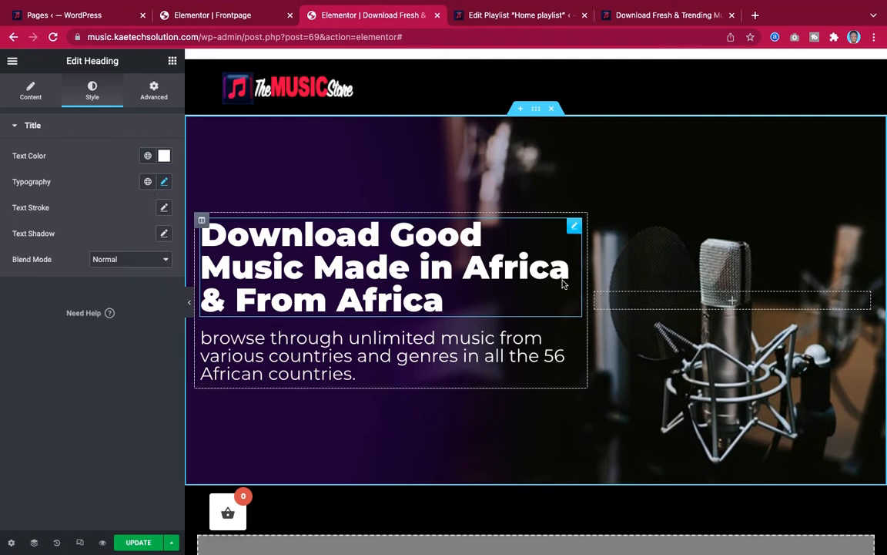
Set the hero heading's weight to 700 and its font size to 56 px.
click(163, 181)
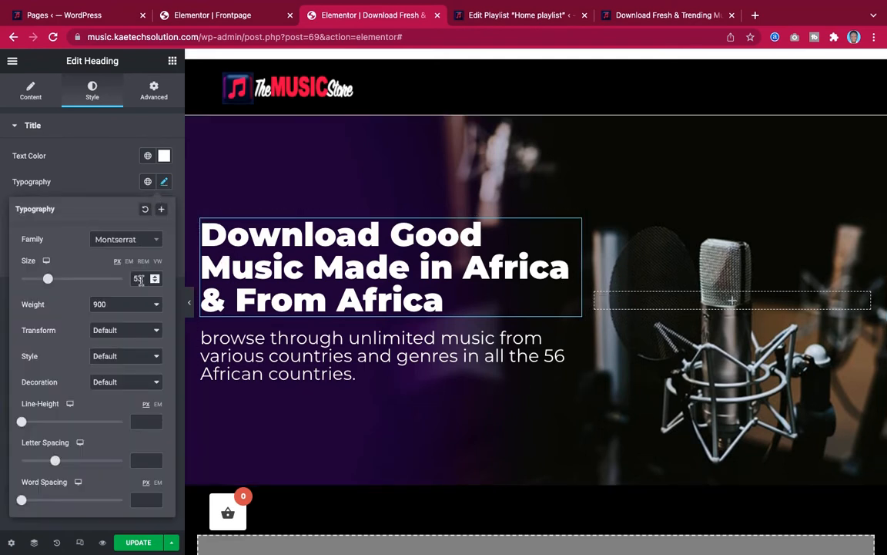
click(117, 305)
click(120, 291)
click(125, 308)
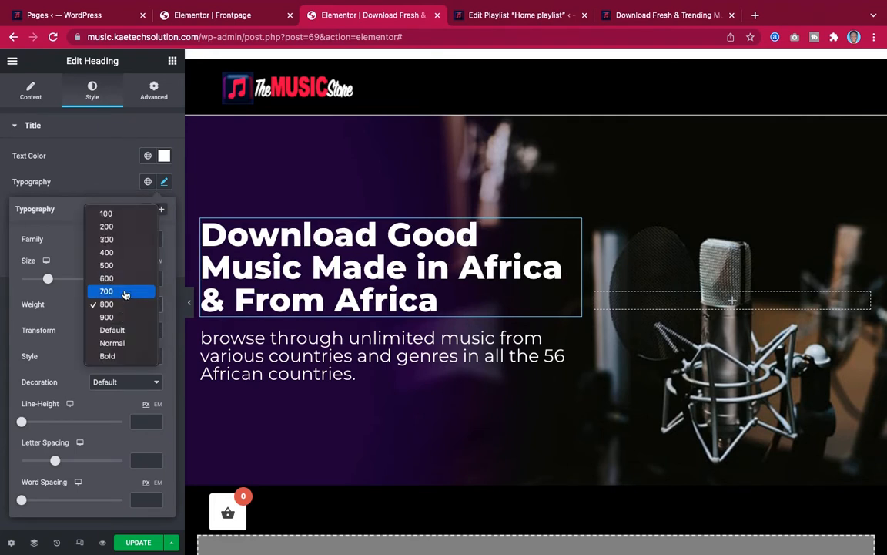
click(123, 292)
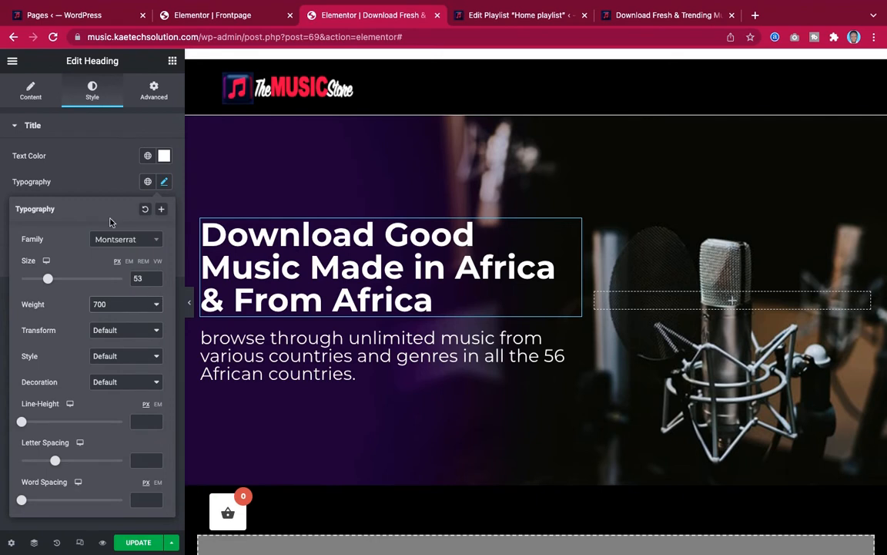
click(154, 277)
click(154, 276)
click(155, 277)
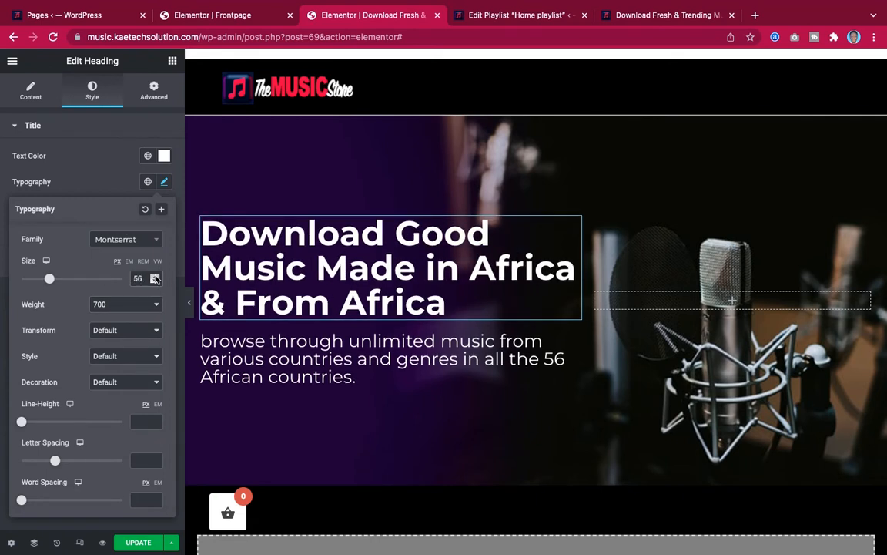
Set the hero description's font size to 28 px and preview the hero section at full width.
click(576, 341)
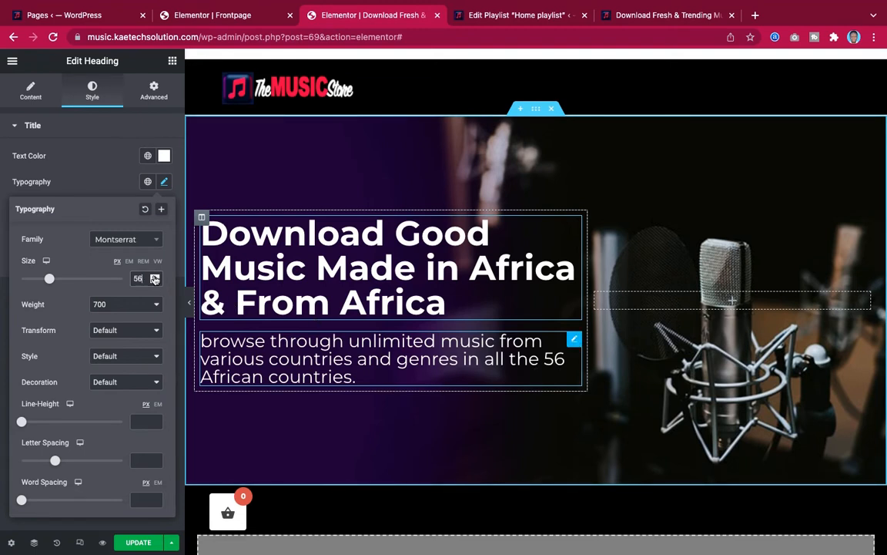
click(165, 182)
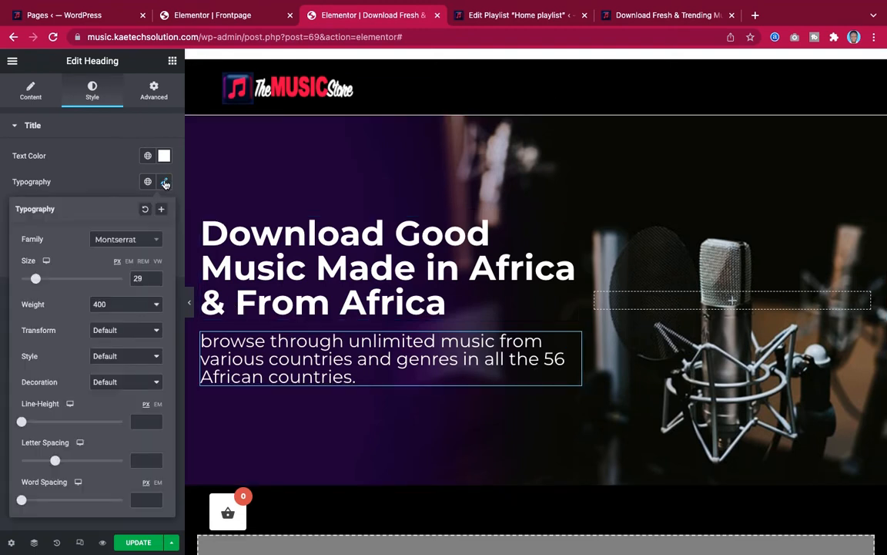
click(165, 182)
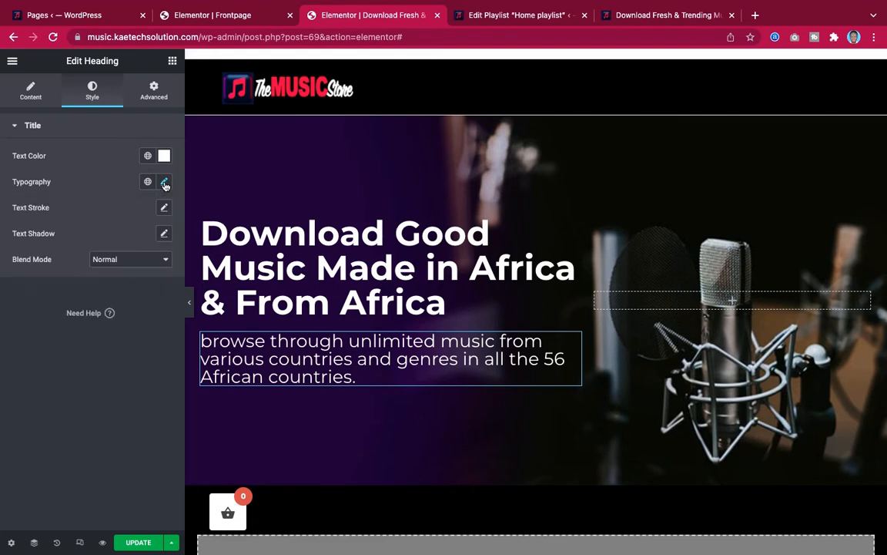
click(165, 182)
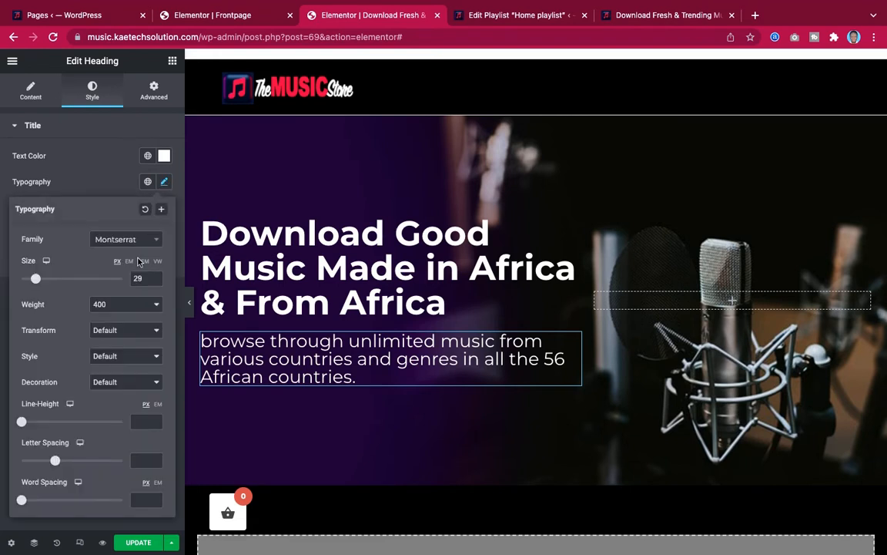
click(155, 282)
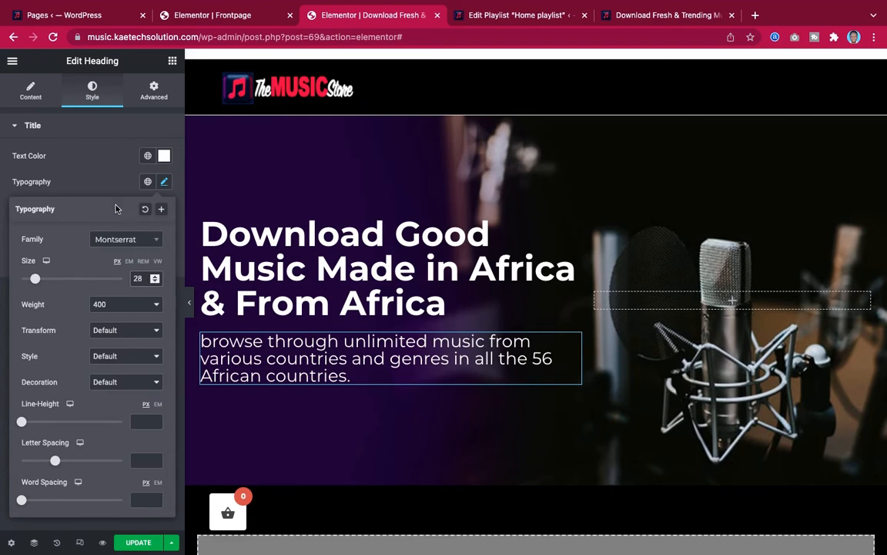
click(99, 166)
click(190, 308)
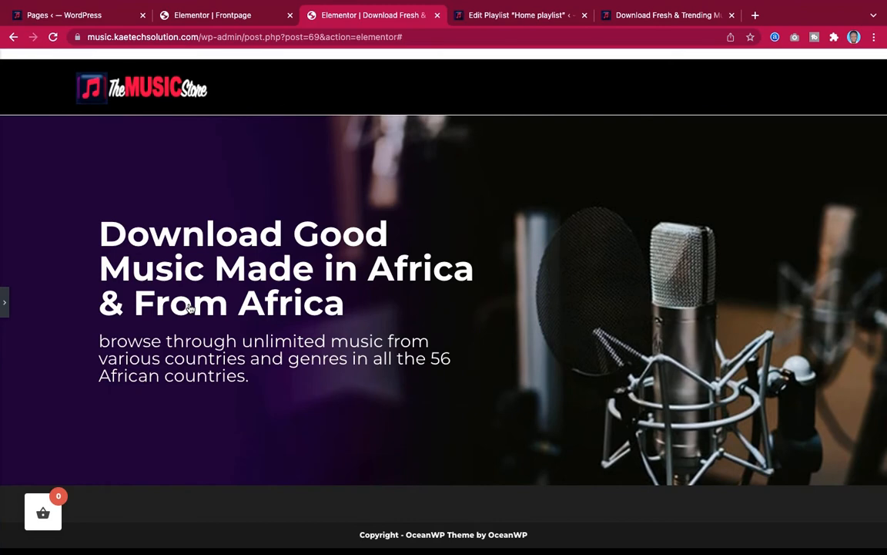
click(4, 304)
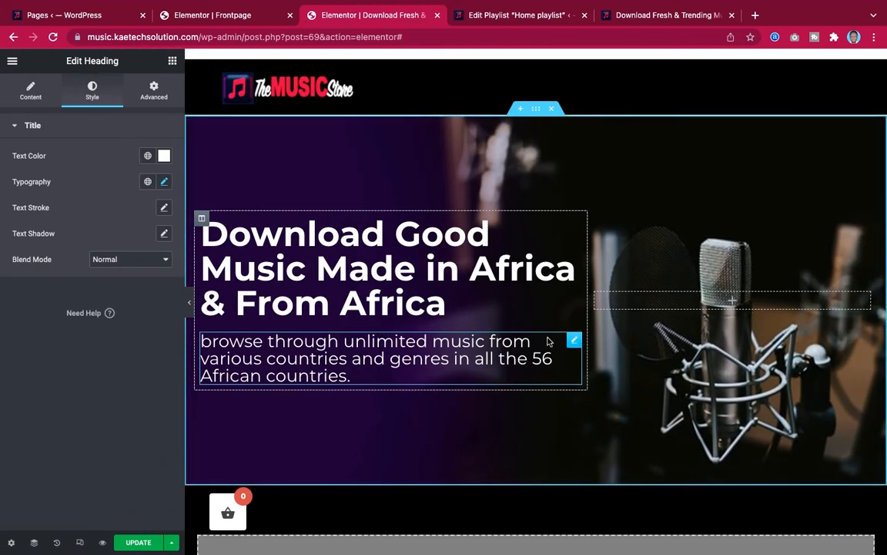
Widen the hero's text column to match the demo heading's line breaks and preview the layout at full width.
scroll(548, 342, down, 2)
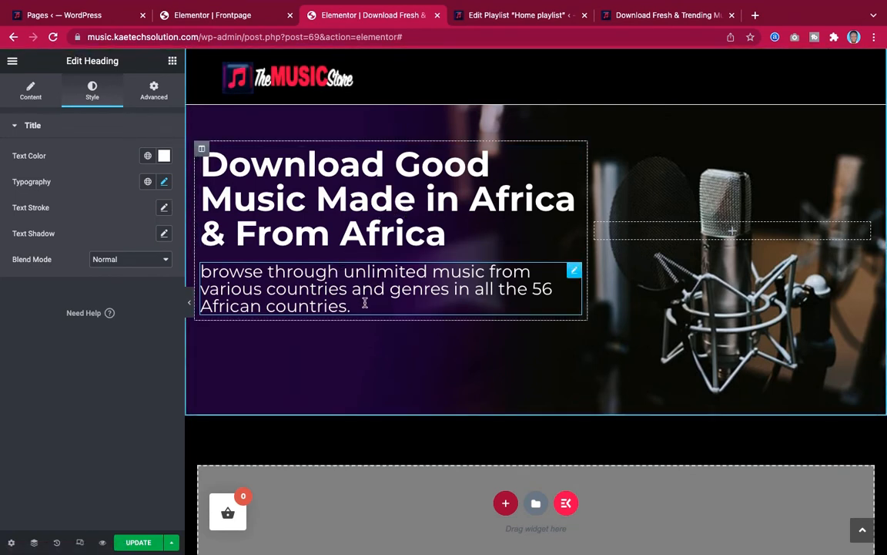
click(633, 15)
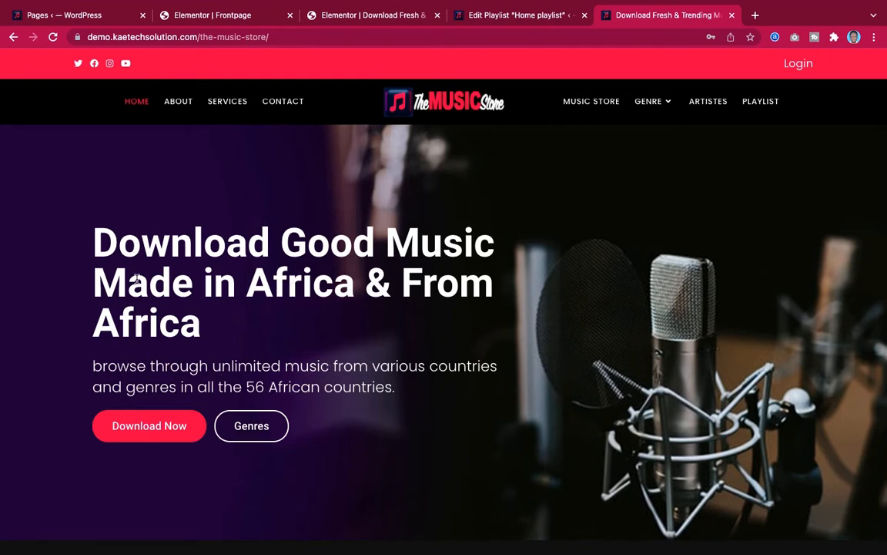
click(194, 15)
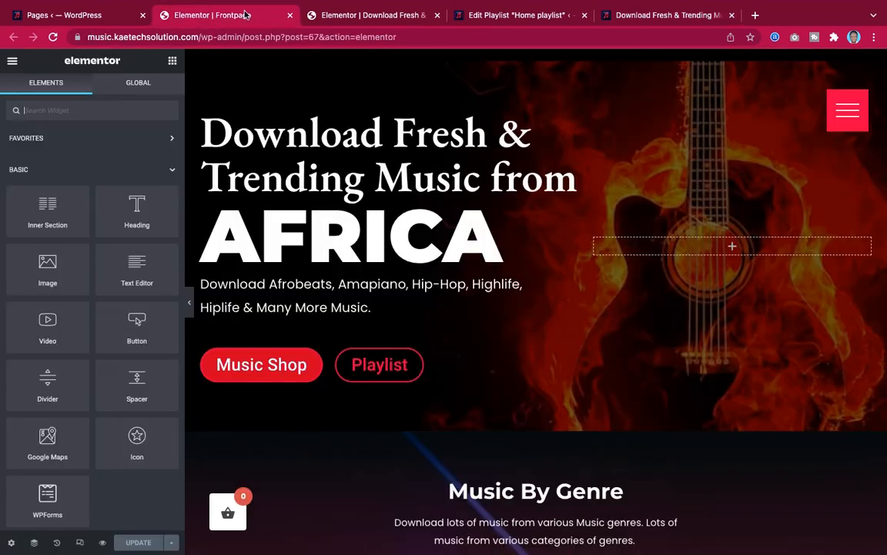
click(371, 15)
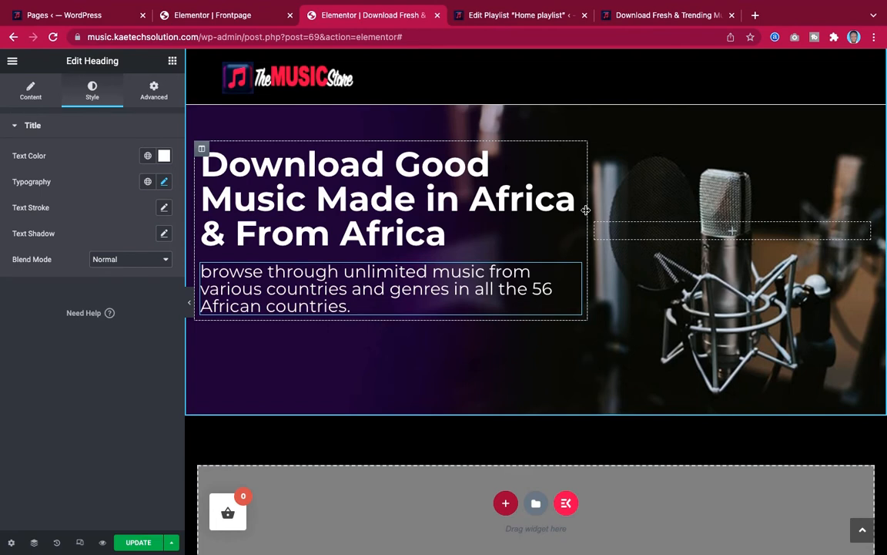
drag(586, 209, 645, 217)
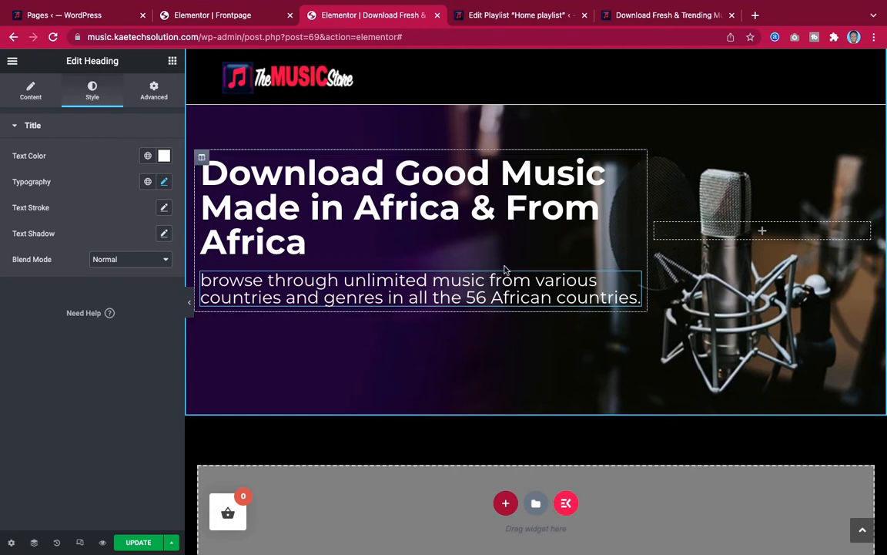
click(189, 308)
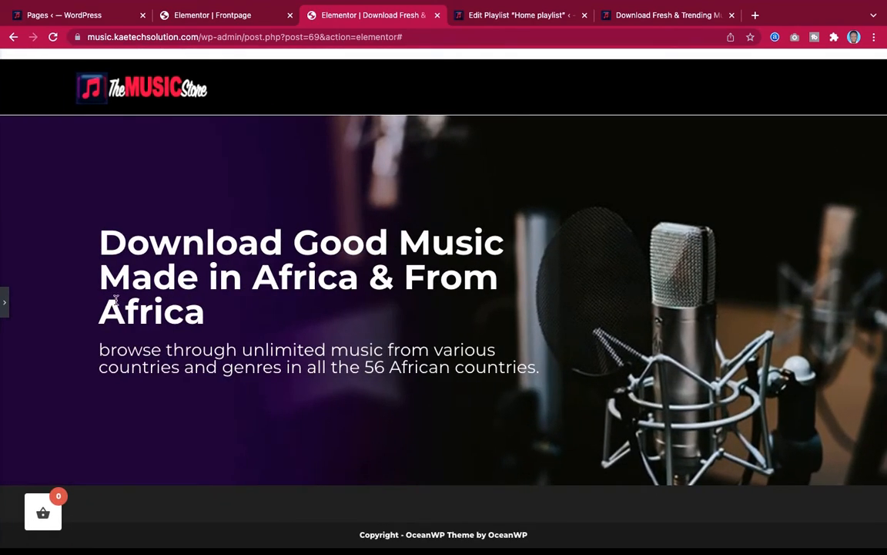
click(4, 305)
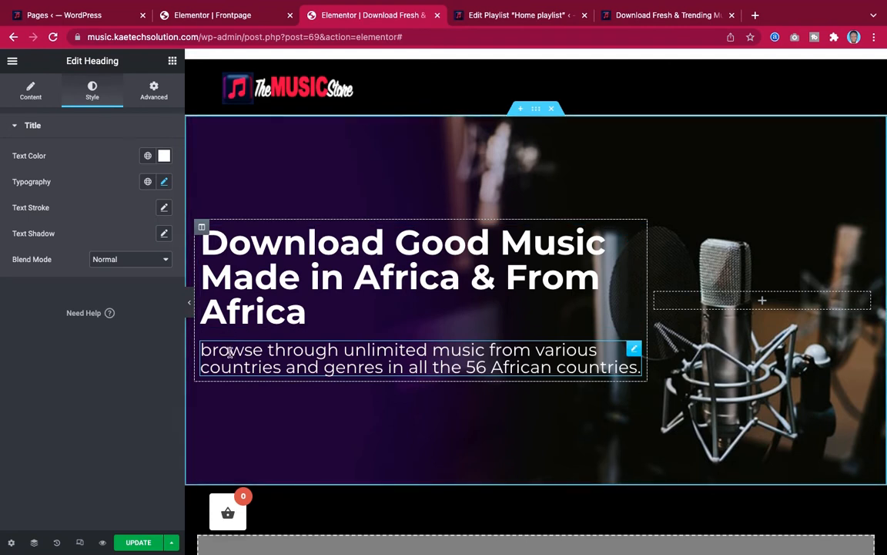
Set the hero description's font size to 25 px.
click(162, 182)
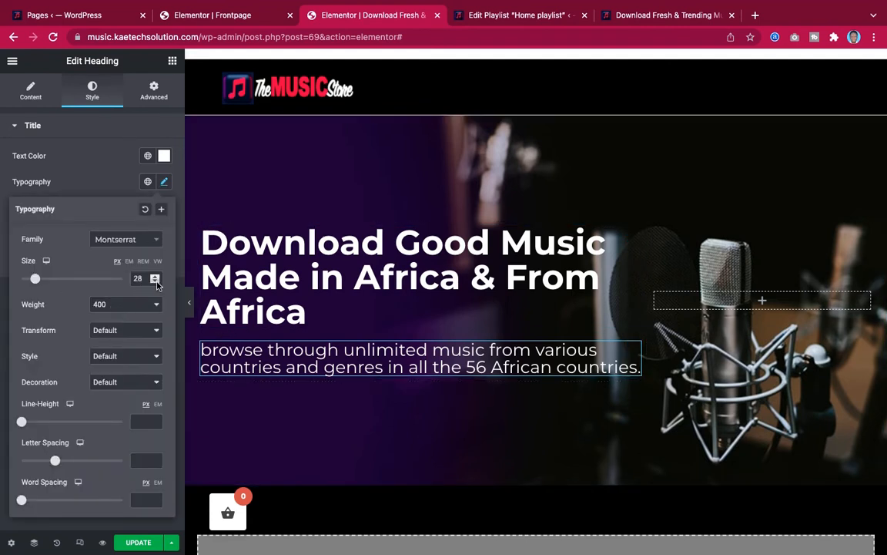
click(157, 283)
click(156, 283)
click(156, 284)
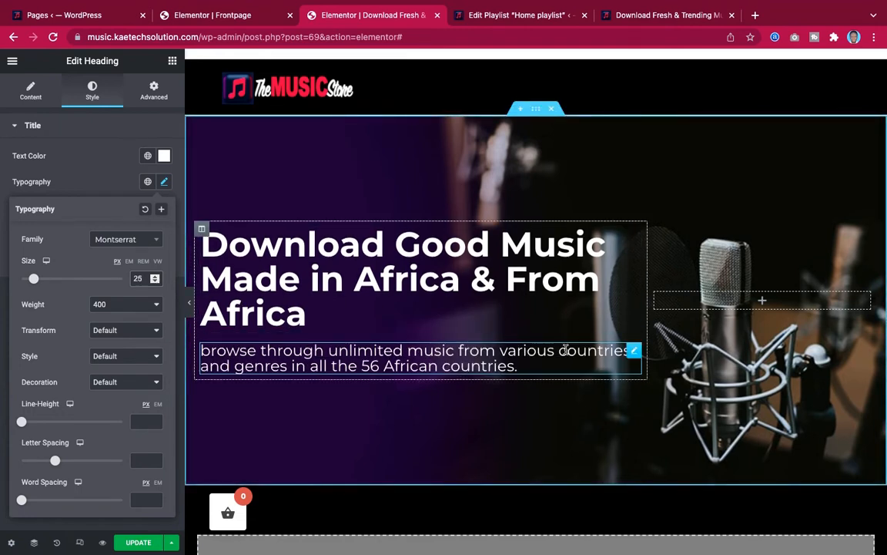
Unlink the hero description's margin and padding values, set its right padding to 40 px, and preview the section at full width.
click(141, 84)
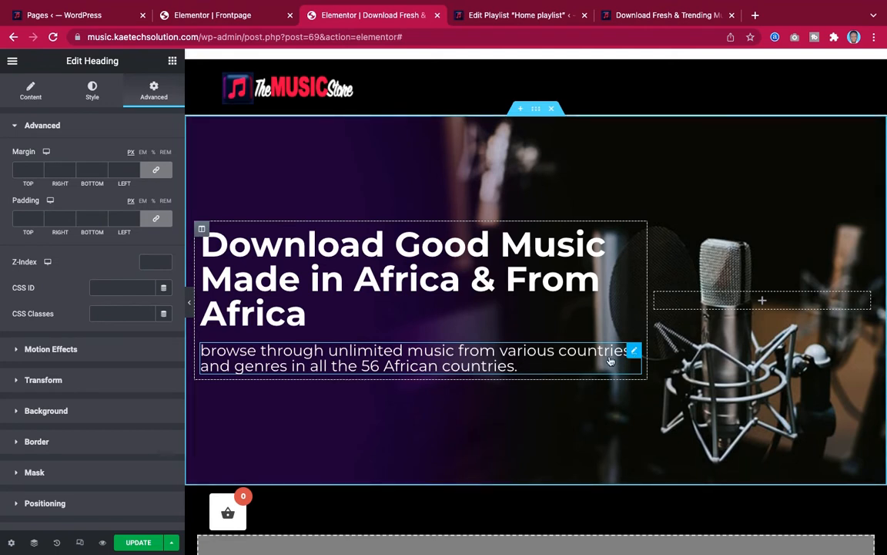
click(156, 220)
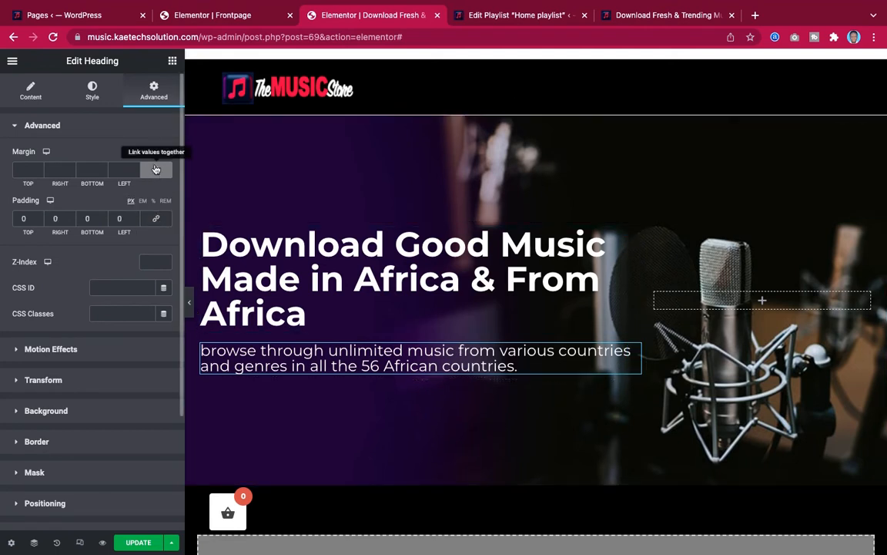
click(155, 170)
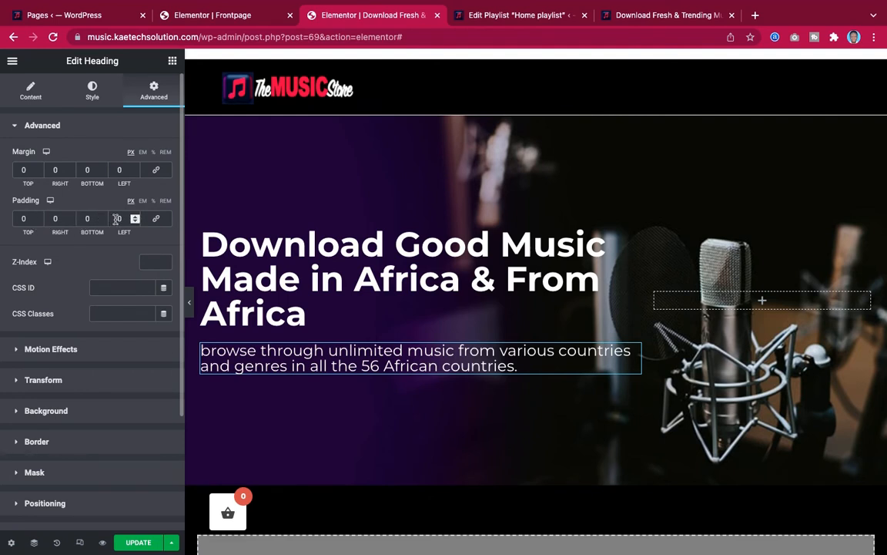
click(49, 219)
text(1)
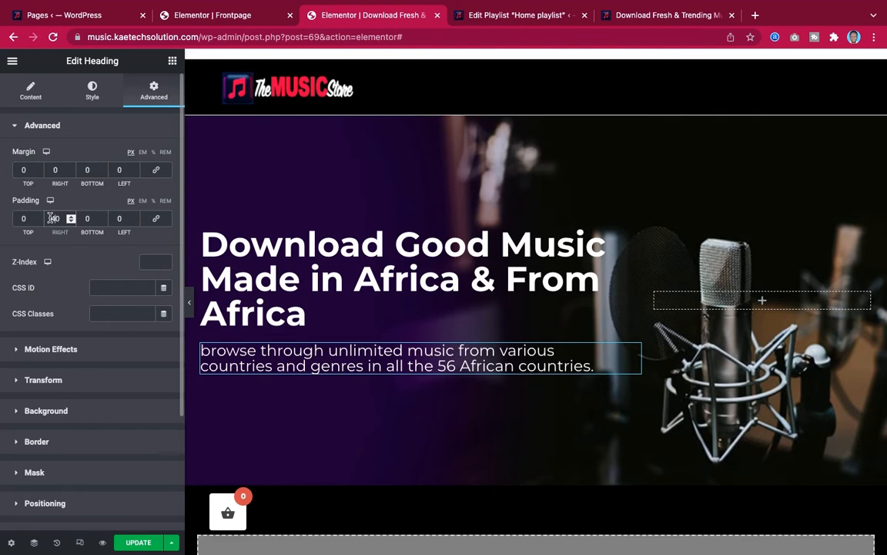
click(189, 302)
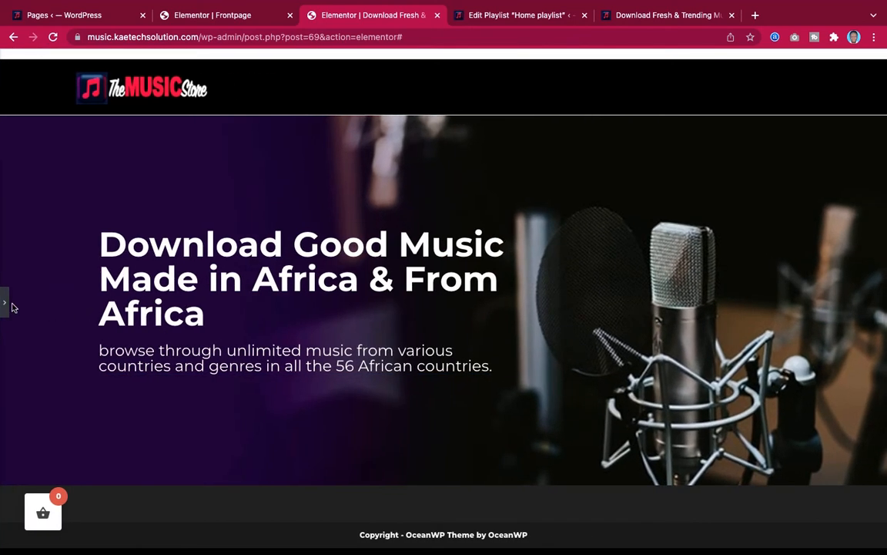
click(7, 303)
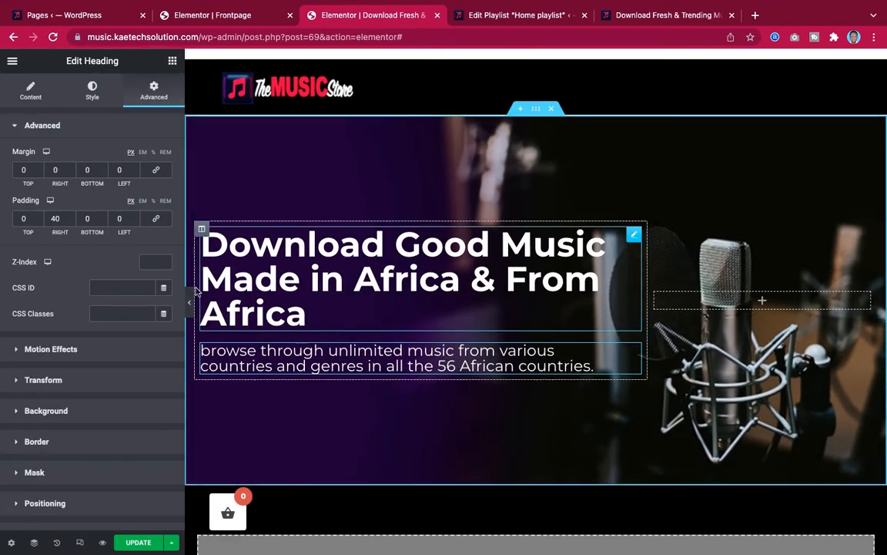
Set the hero description's line height to 1.2 em and save the page.
click(92, 91)
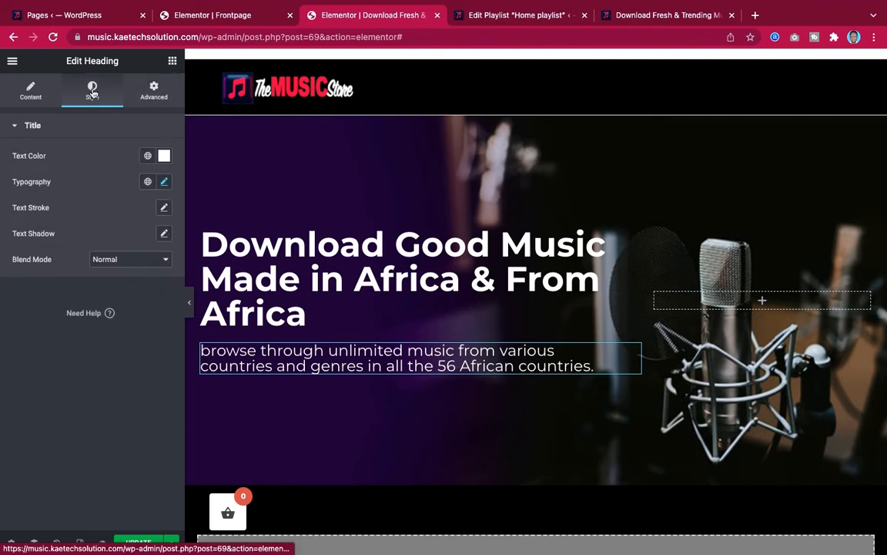
click(164, 181)
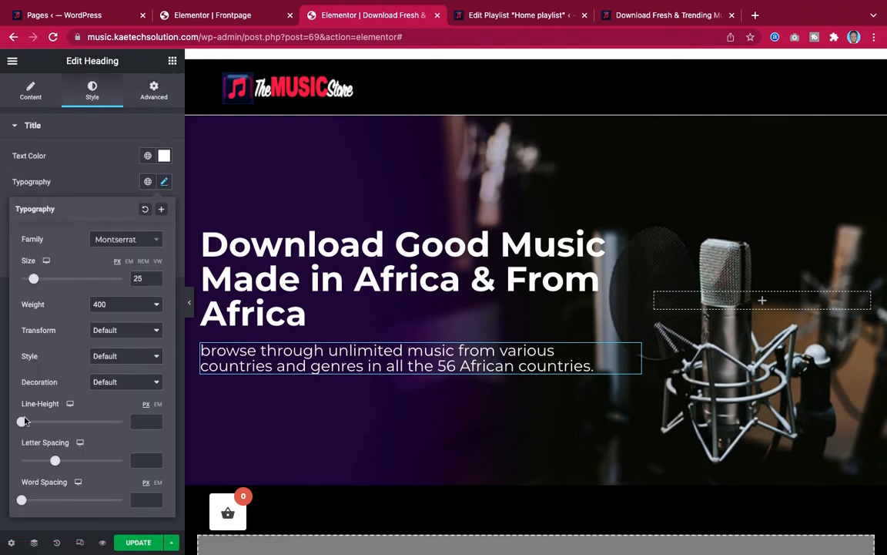
click(158, 404)
click(140, 422)
text(1.2)
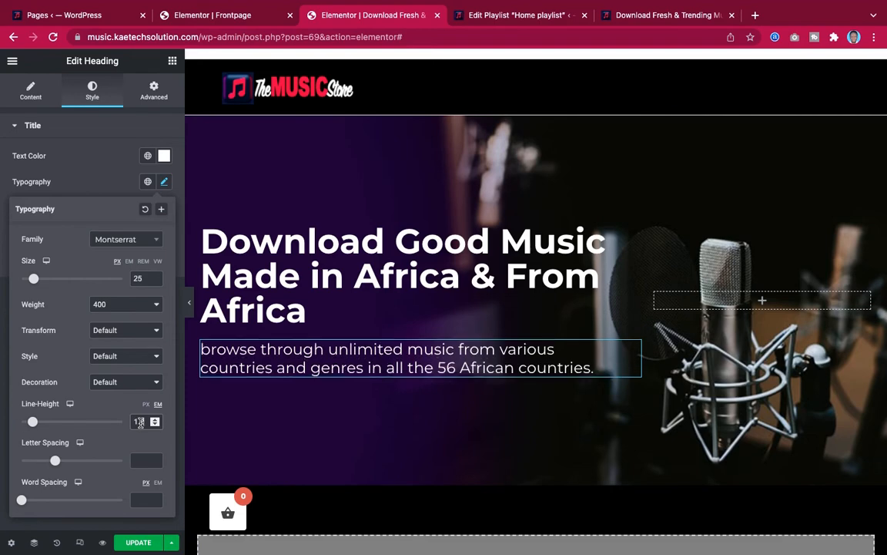
click(190, 302)
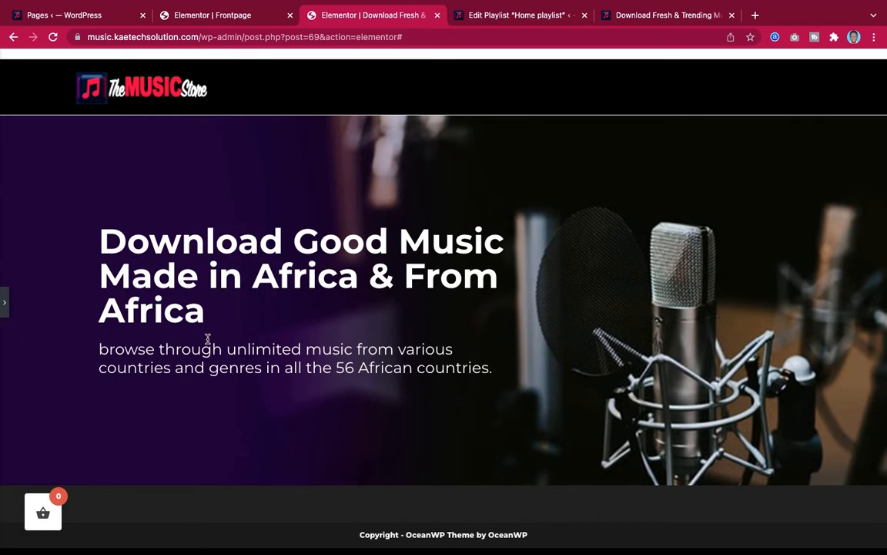
click(3, 303)
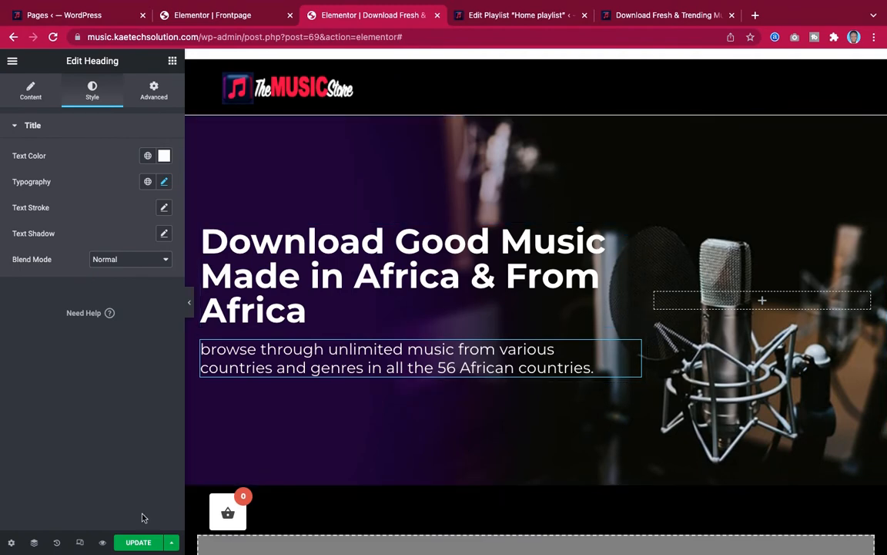
key(ctrl+s)
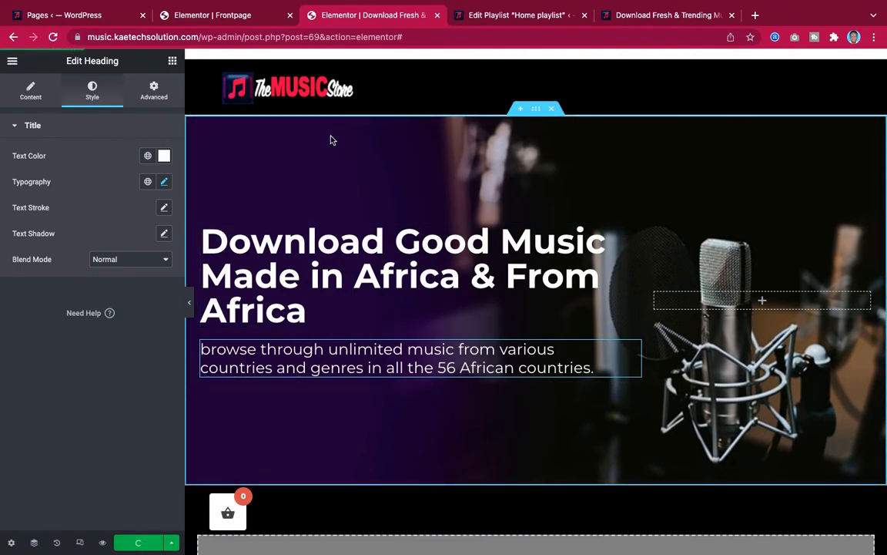
Copy the Music Shop button from the Frontpage hero and paste it below the new page's hero description.
click(213, 15)
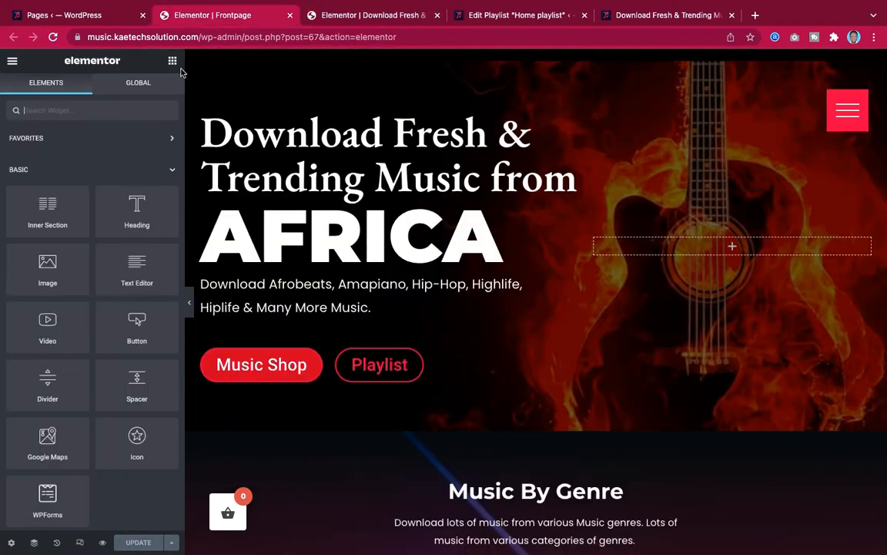
right_click(316, 354)
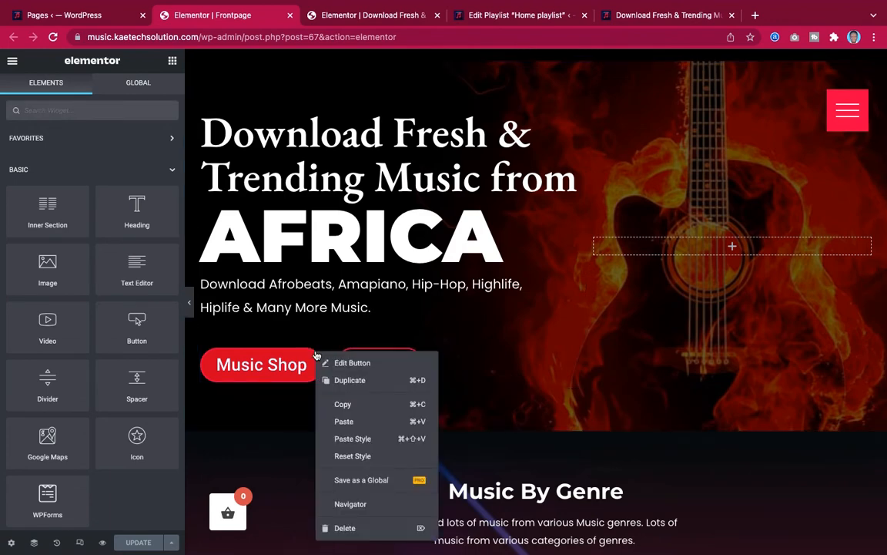
click(308, 371)
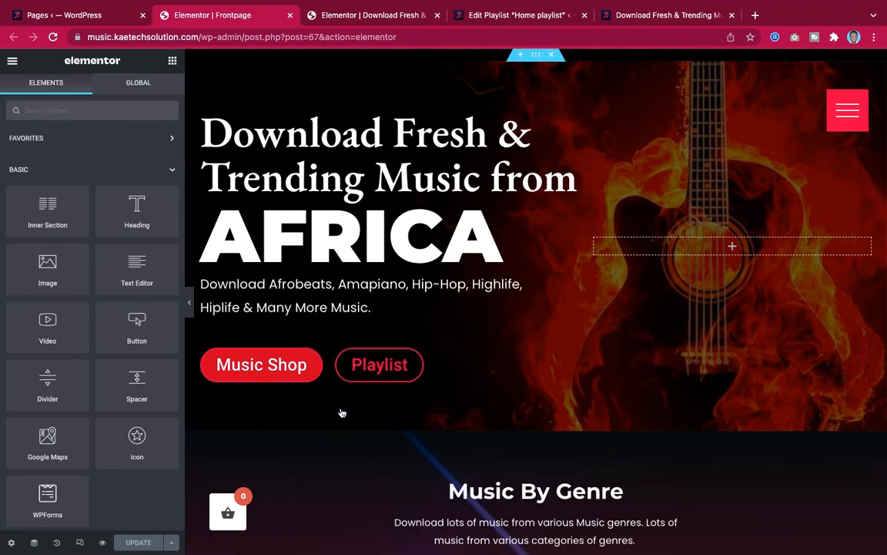
click(377, 14)
right_click(299, 370)
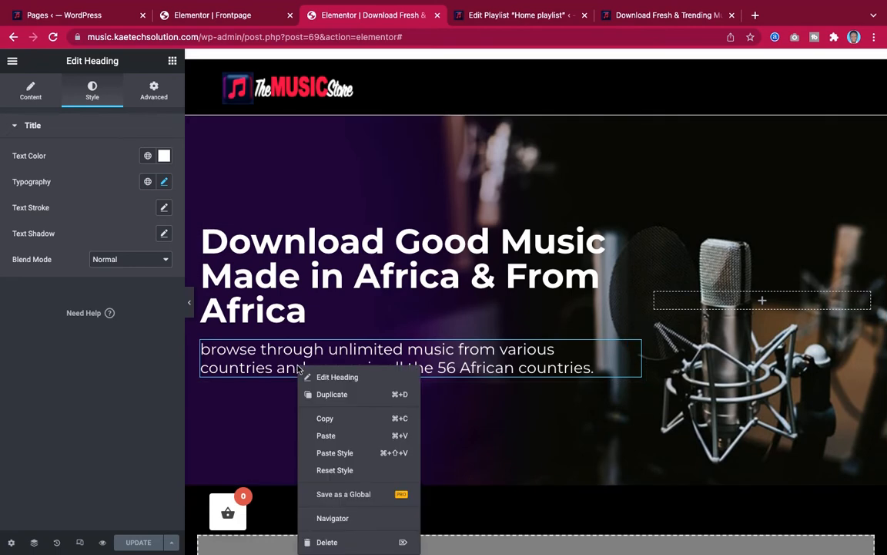
click(326, 436)
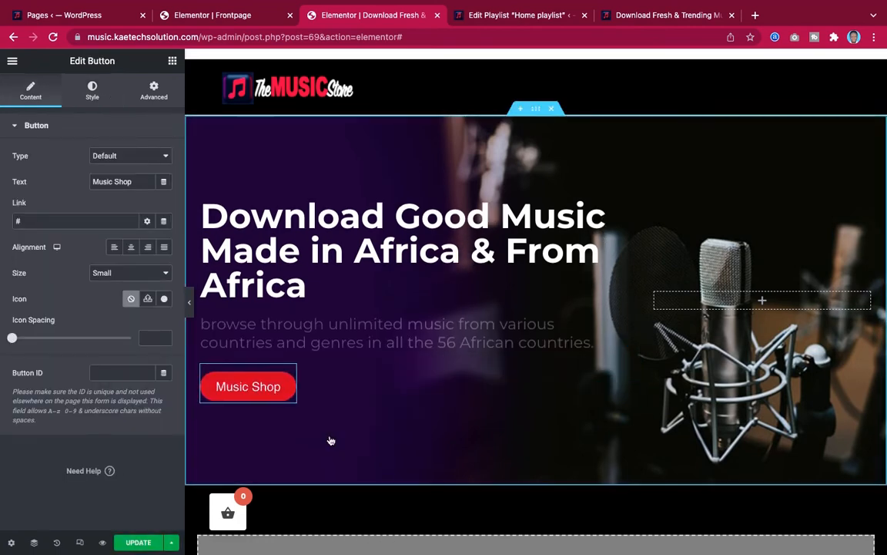
Copy the Playlist button from the Frontpage hero and paste it after the Music Shop button on the new page.
click(240, 13)
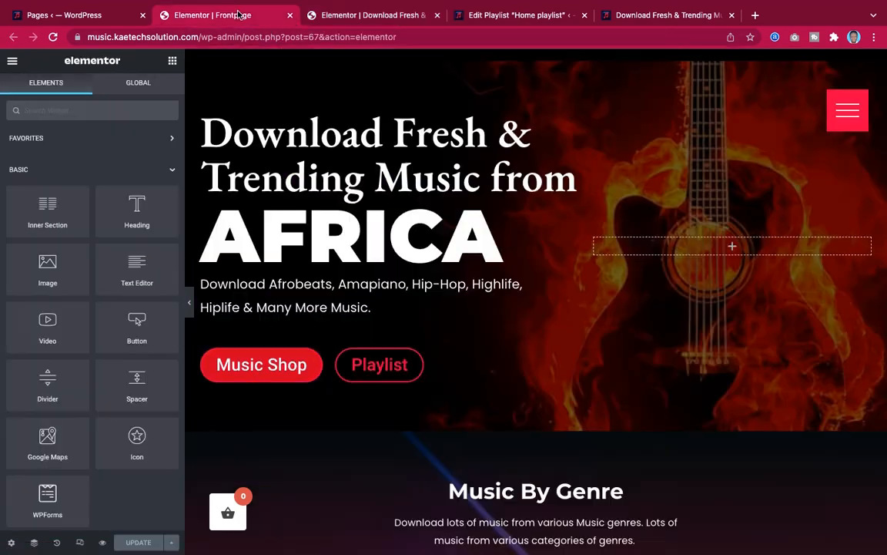
right_click(416, 350)
click(443, 398)
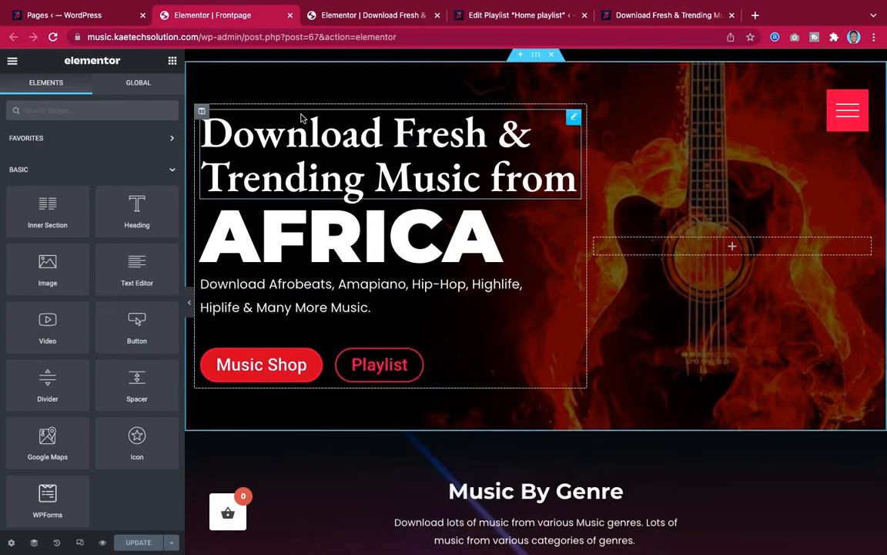
click(335, 16)
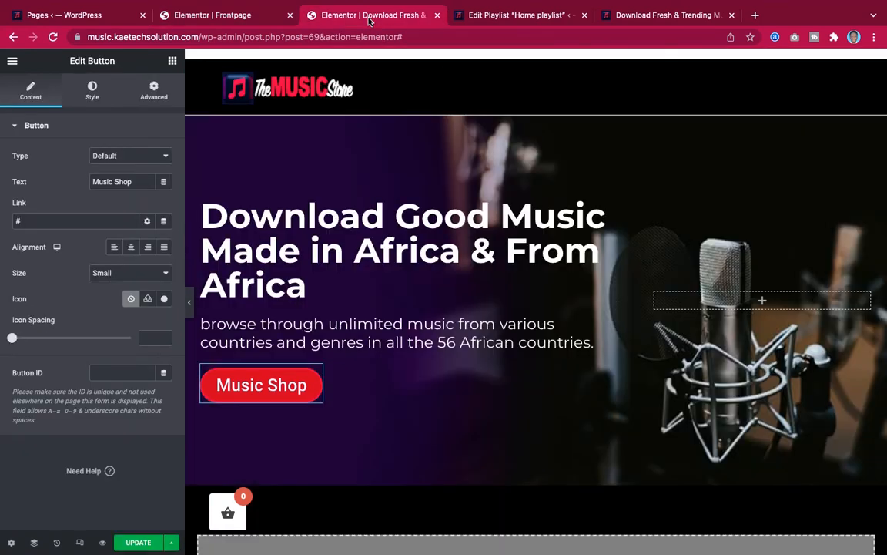
right_click(317, 377)
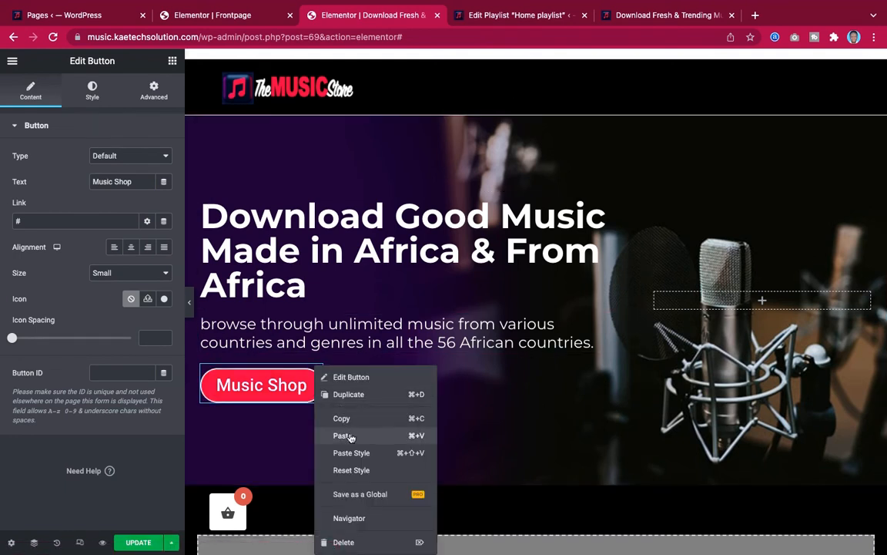
click(351, 434)
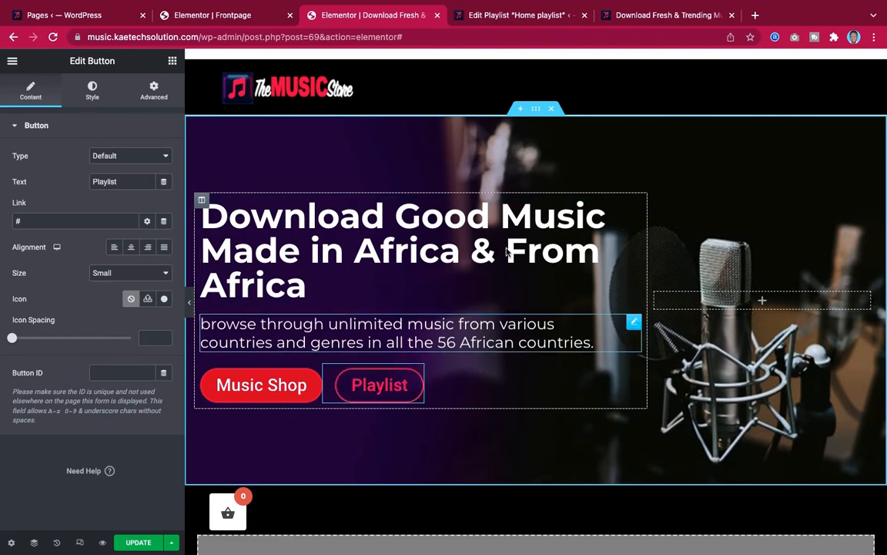
Check the demo's hero buttons and set the Playlist button's normal text color to white (#FFFFFF).
click(651, 16)
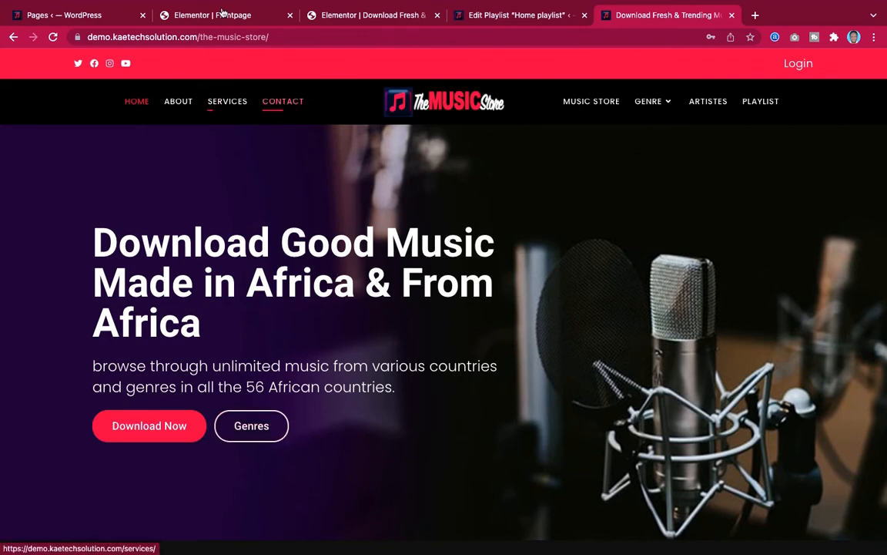
click(308, 15)
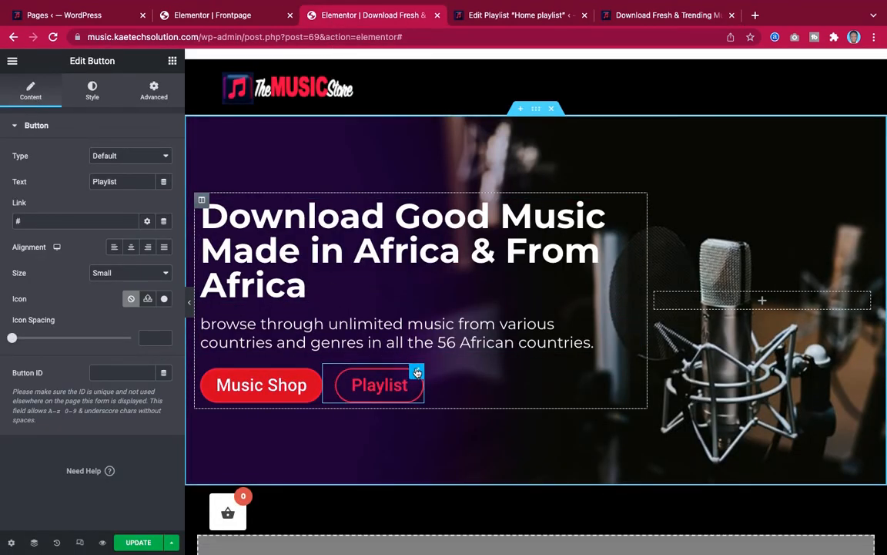
click(92, 91)
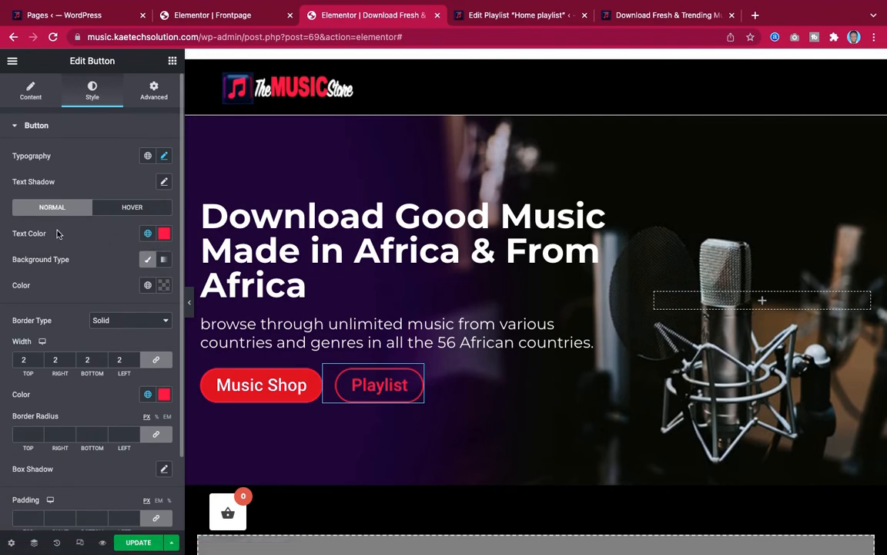
click(164, 234)
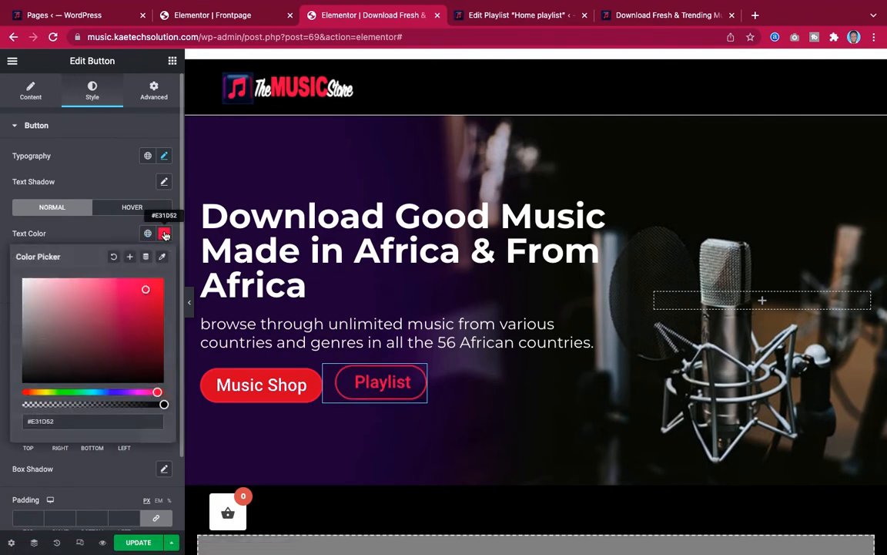
click(34, 290)
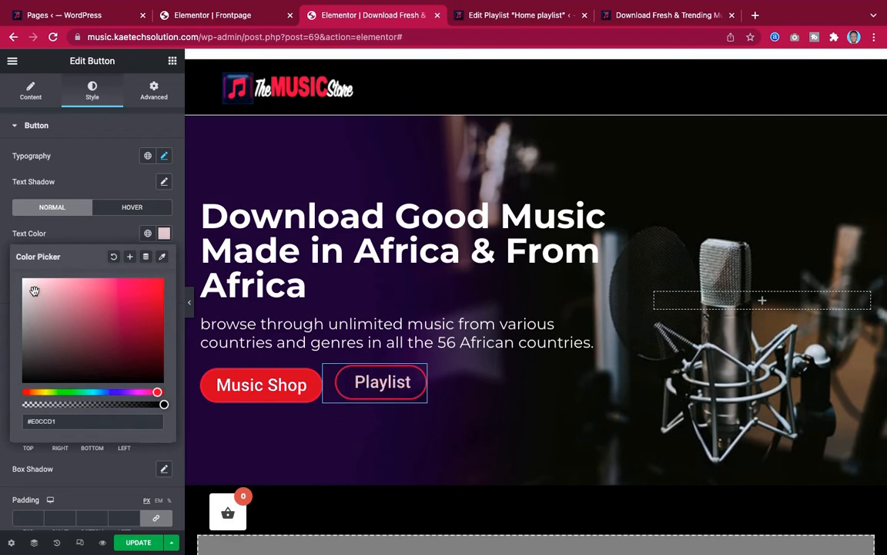
drag(34, 290, 10, 257)
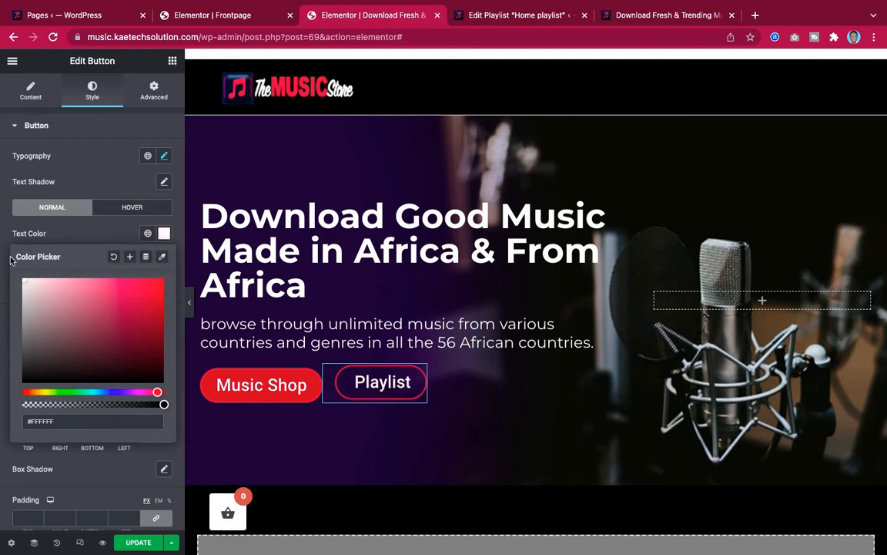
click(89, 234)
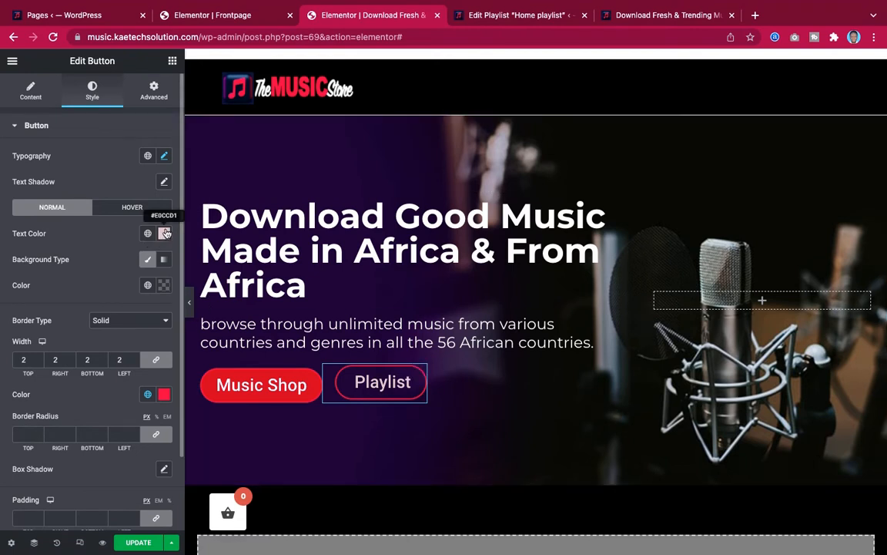
click(164, 234)
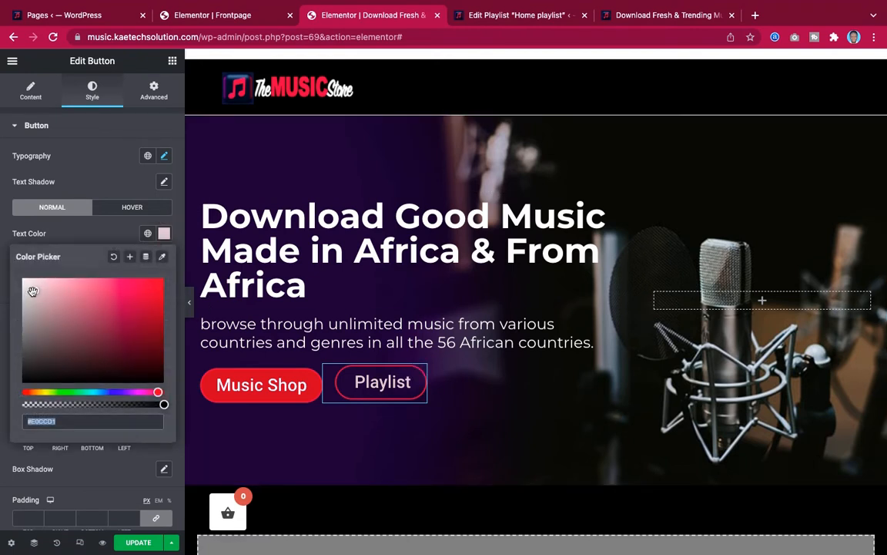
text(#FFFFFF)
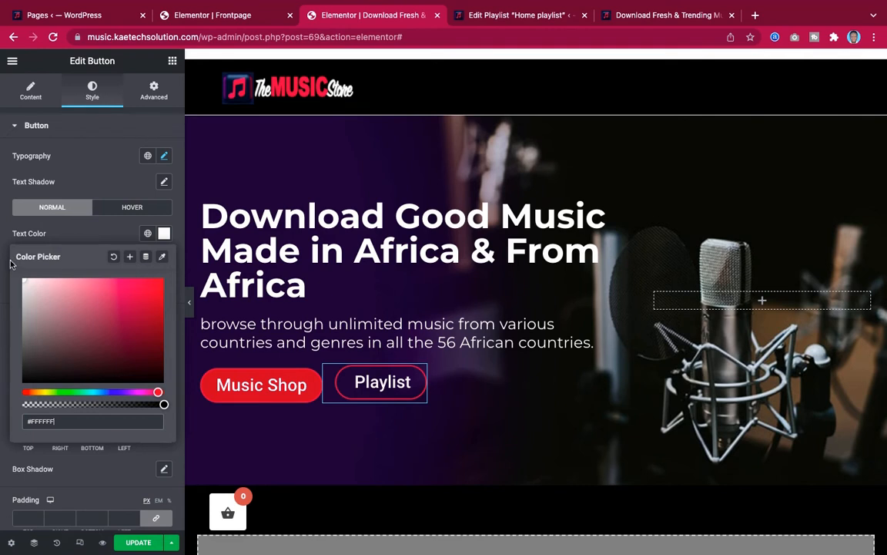
click(67, 235)
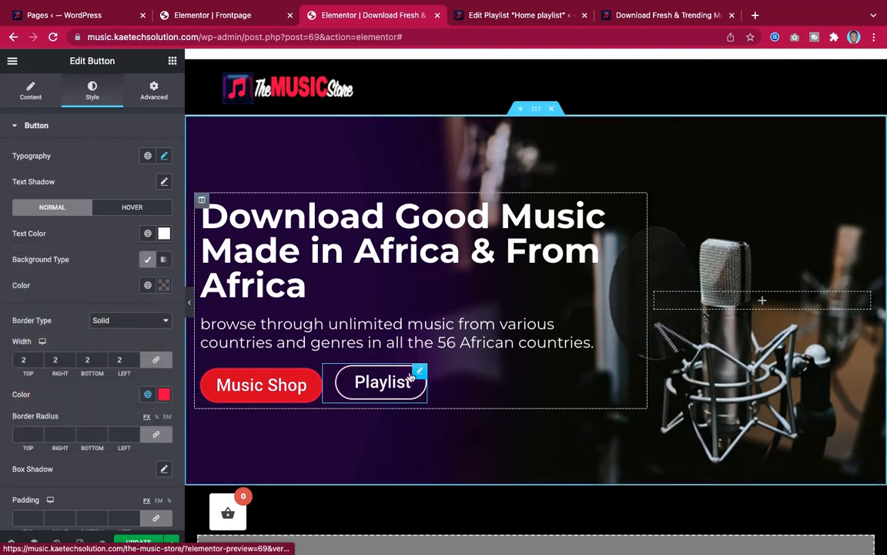
Check the demo's hero buttons and set the Playlist button's border color to white (#FFFFFF).
click(644, 16)
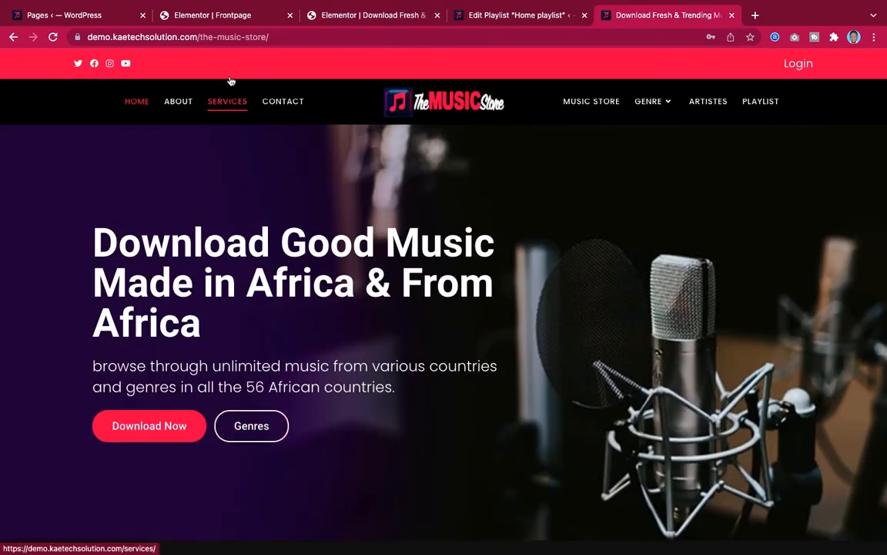
click(334, 21)
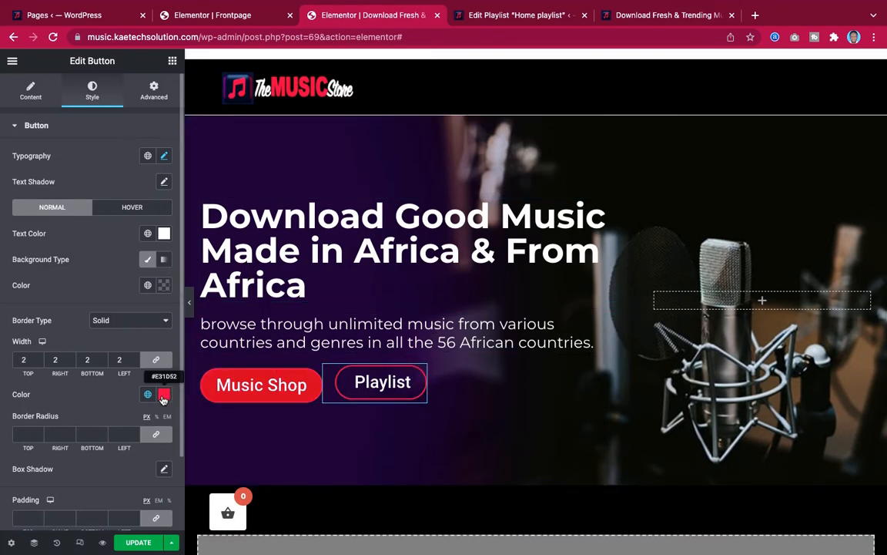
click(163, 395)
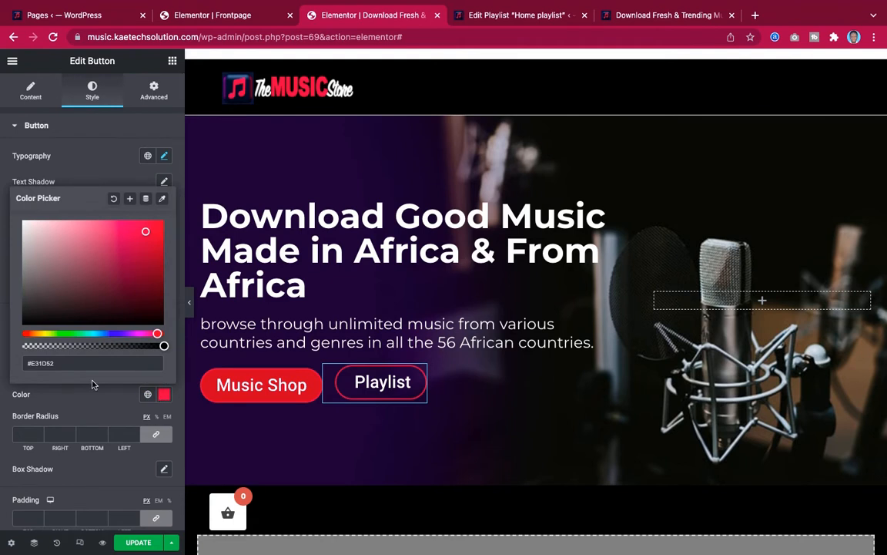
triple_click(81, 362)
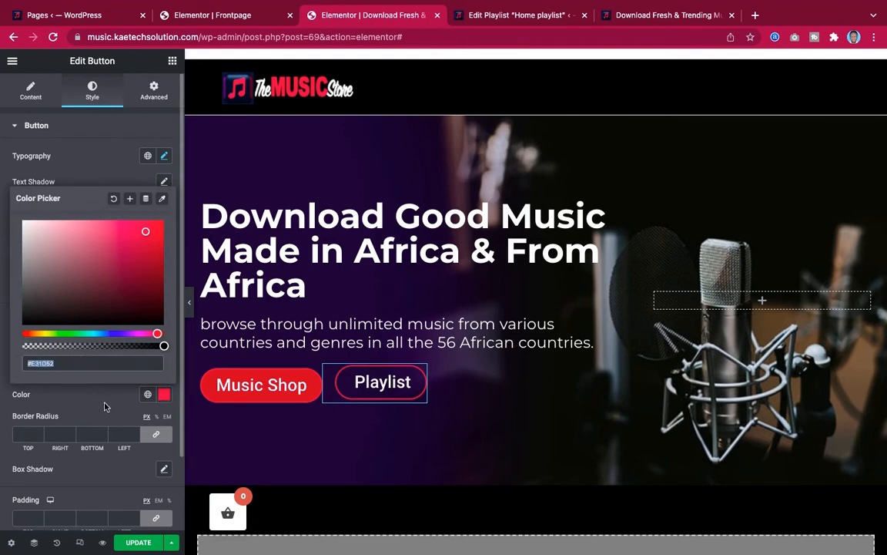
mouse_move(77, 265)
mouse_down()
mouse_move(38, 208)
mouse_move(28, 205)
mouse_move(25, 219)
mouse_move(9, 183)
mouse_move(9, 193)
mouse_up()
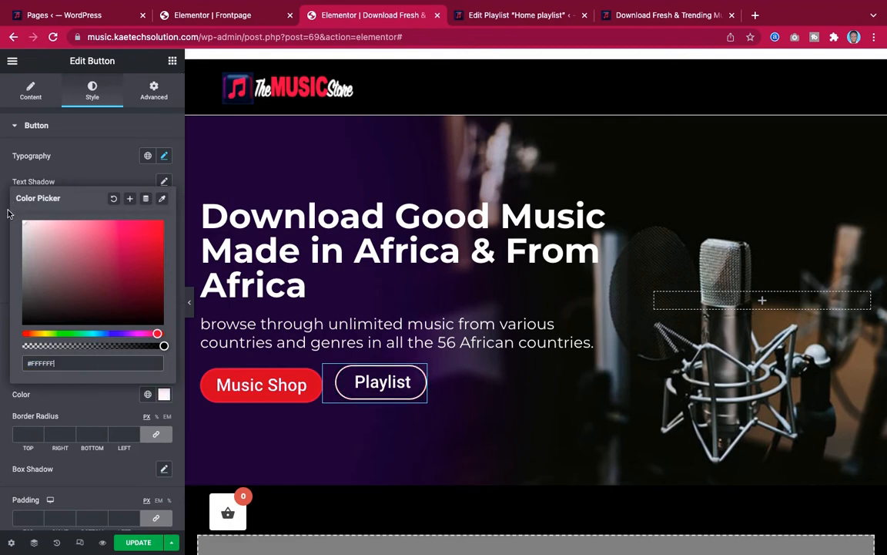
click(86, 400)
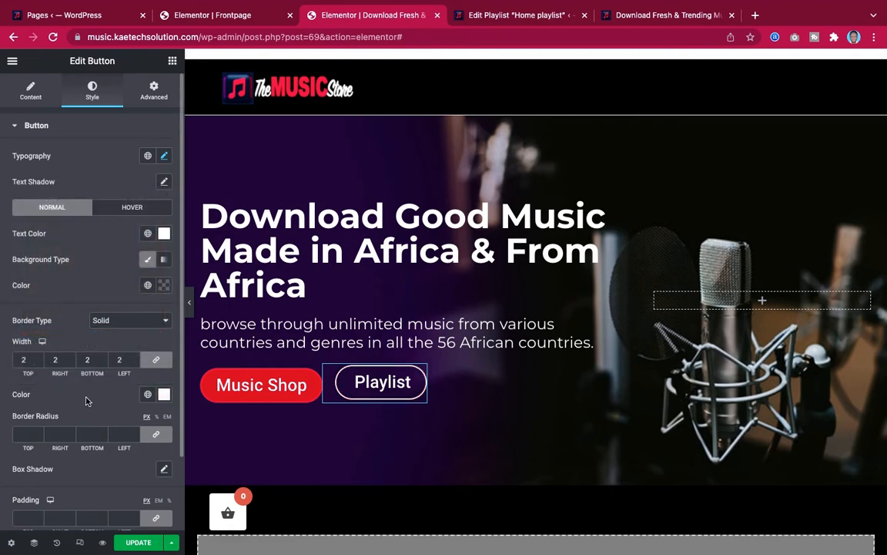
Set the Playlist button's hover text color and hover border color to #E31D52.
click(125, 209)
click(164, 233)
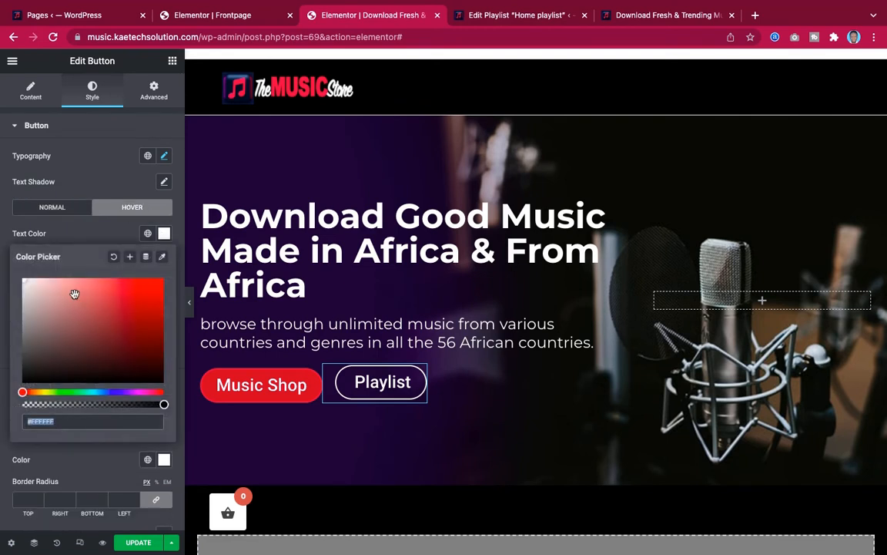
text(#EC4345)
click(164, 233)
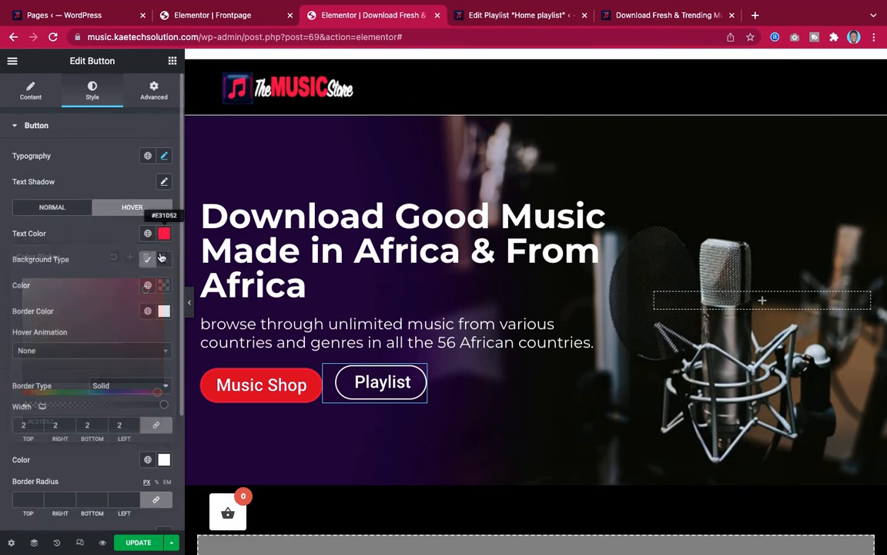
click(165, 313)
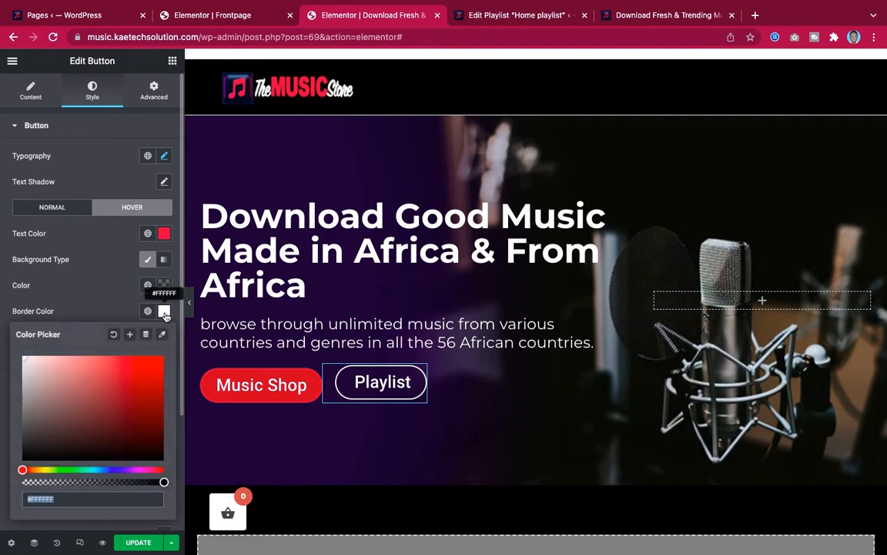
text(#EC4345)
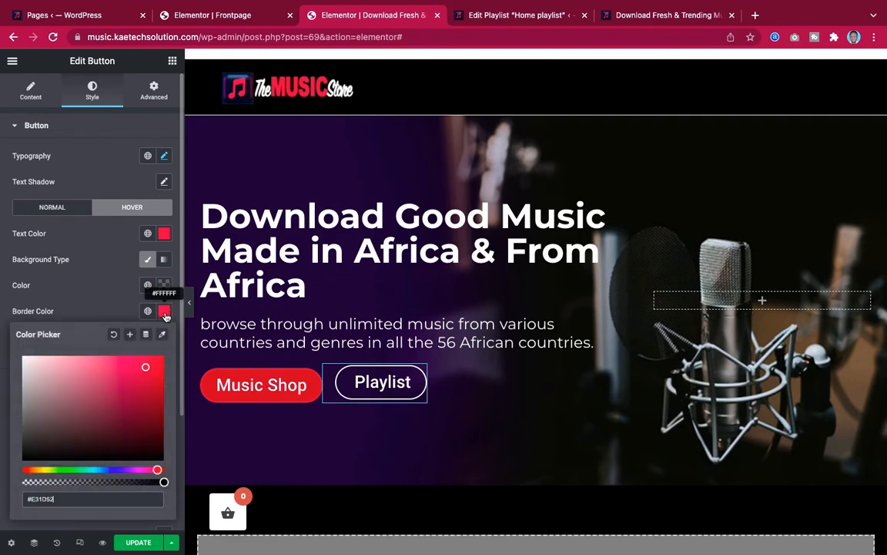
click(164, 311)
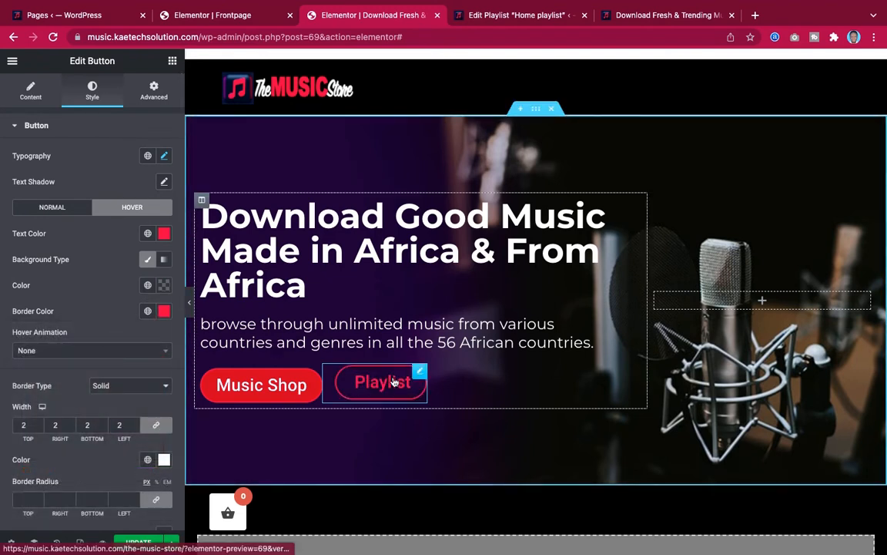
Change the Playlist button's text to Genre.
click(24, 94)
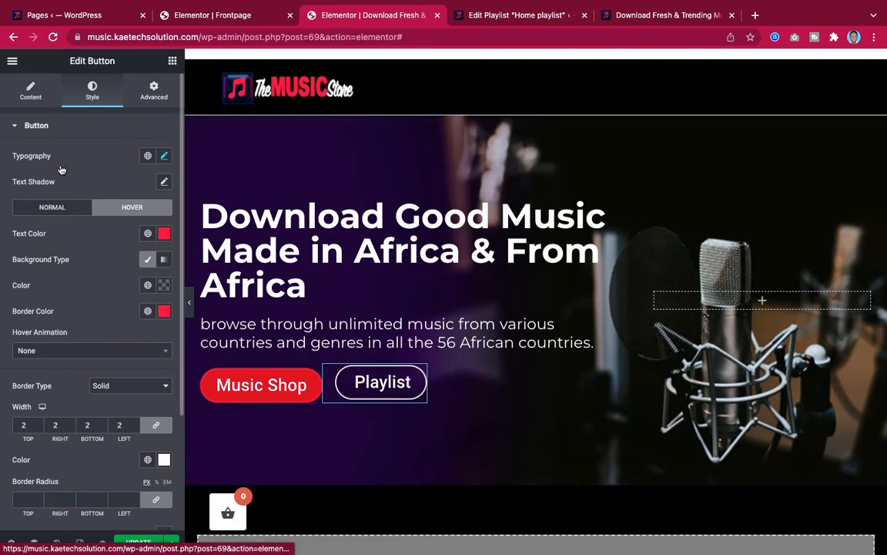
drag(130, 179, 81, 179)
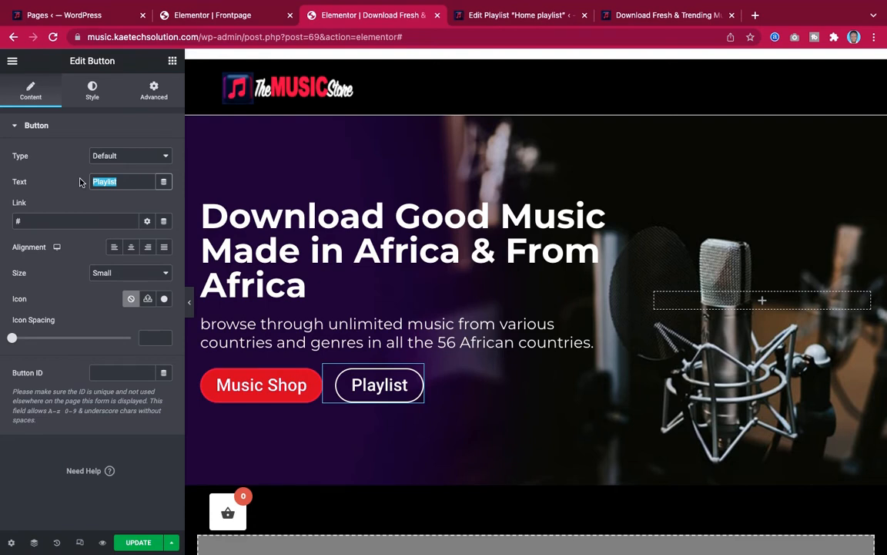
text(Ge)
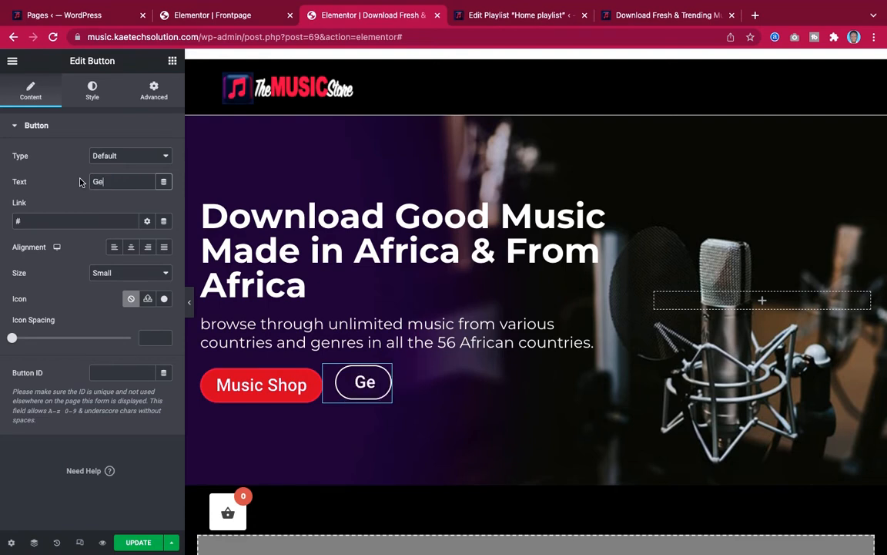
text(nre)
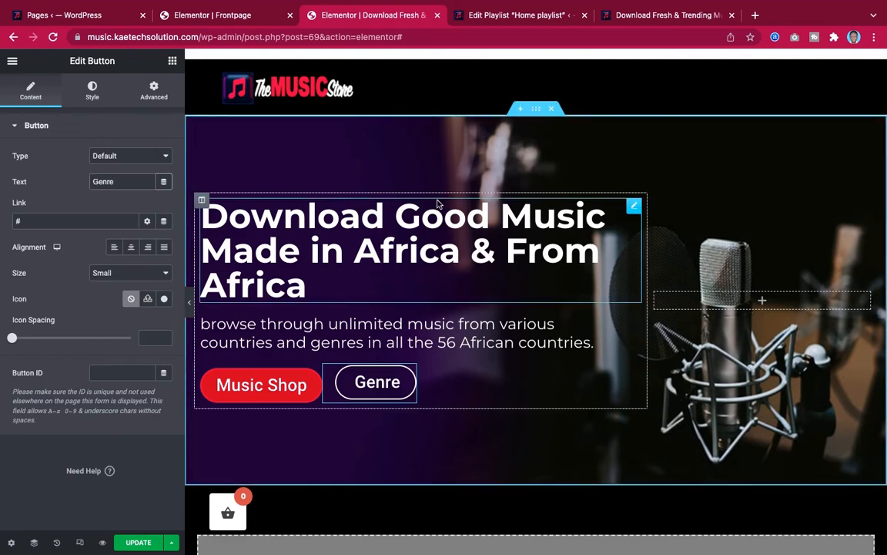
Compare with the demo's hero buttons and reduce the Genre button's font size to 20 px.
click(641, 15)
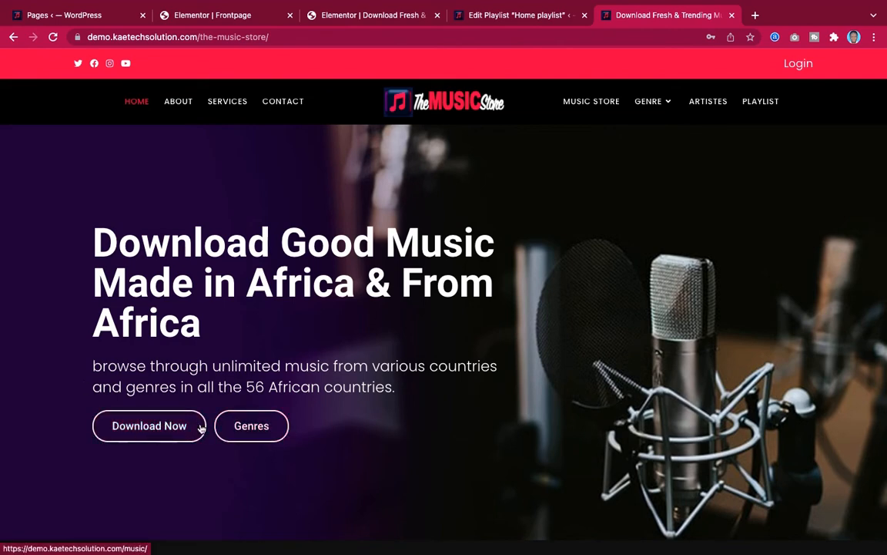
click(347, 15)
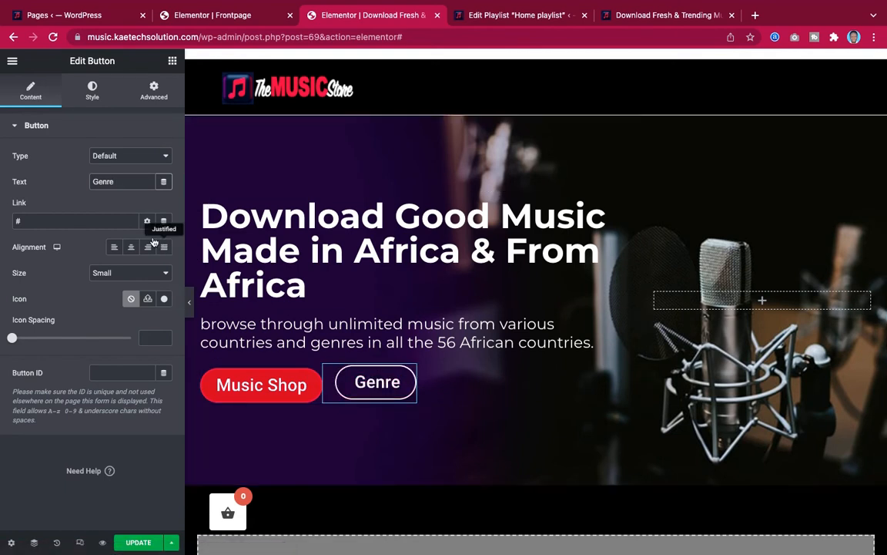
click(92, 92)
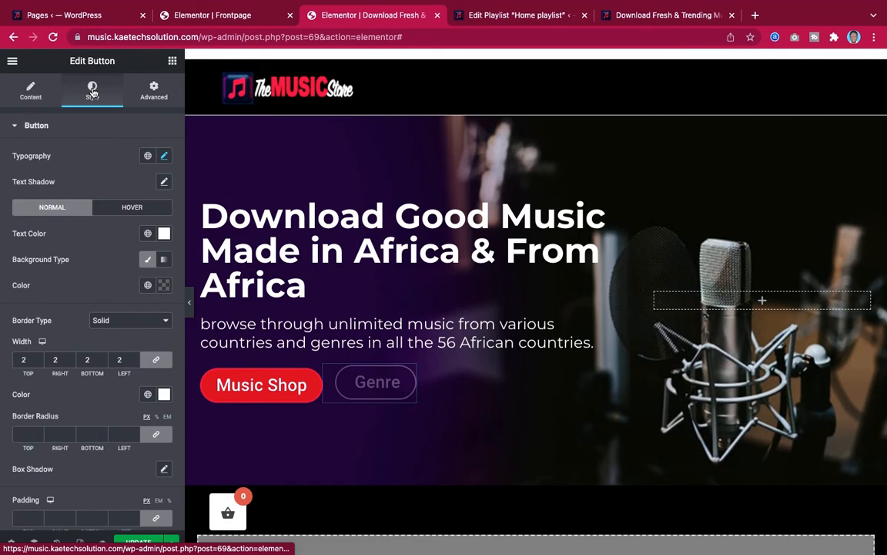
click(164, 157)
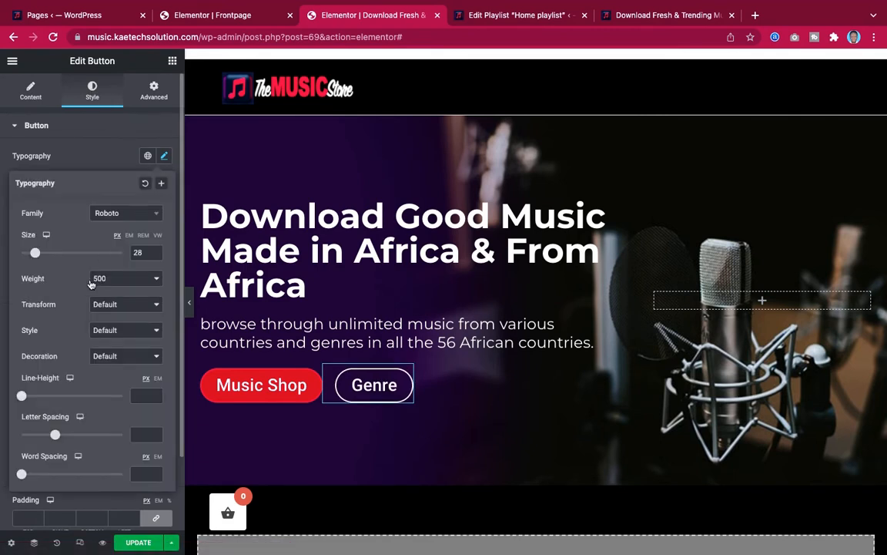
click(156, 255)
click(155, 256)
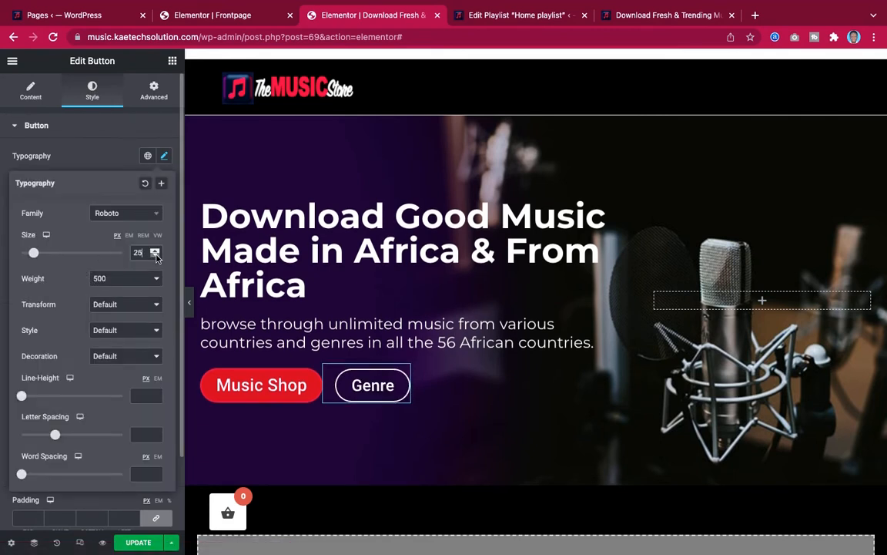
click(156, 256)
click(156, 256)
click(156, 256)
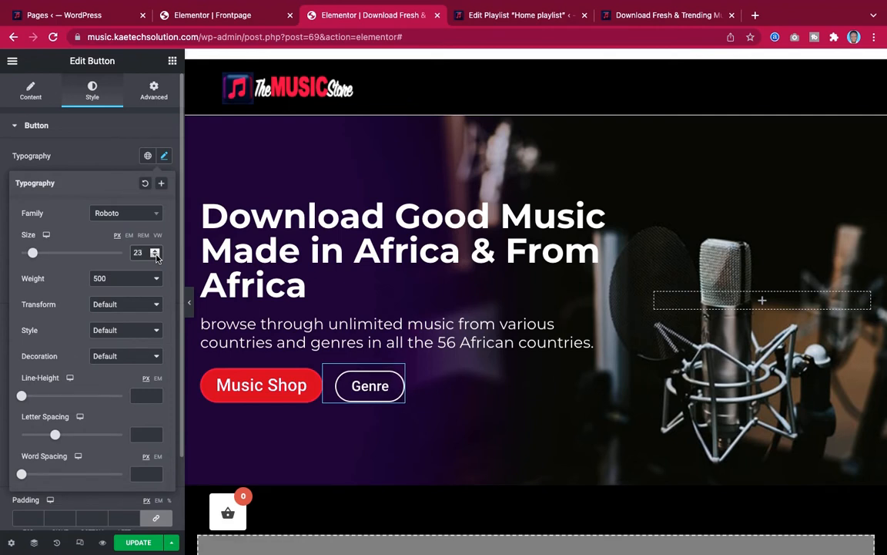
click(156, 256)
click(155, 256)
click(155, 256)
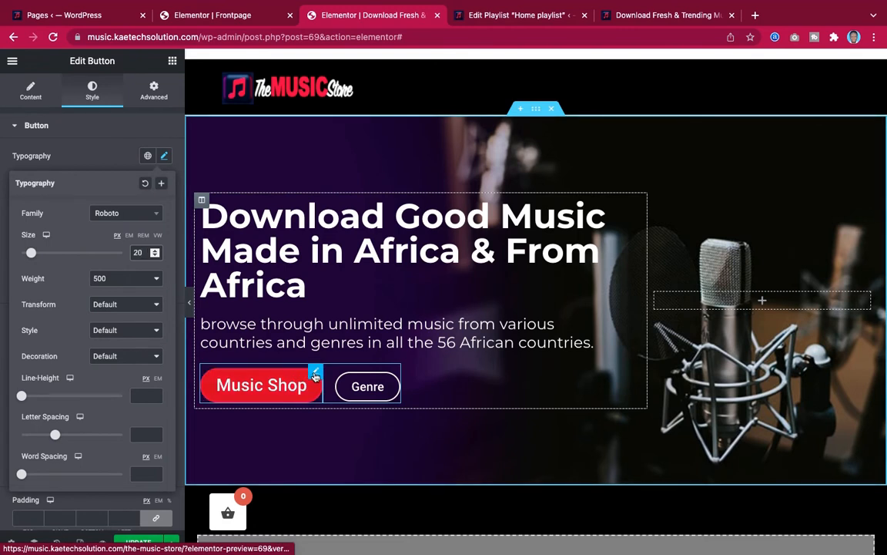
Set the Music Shop button's font size to 20 px.
click(315, 375)
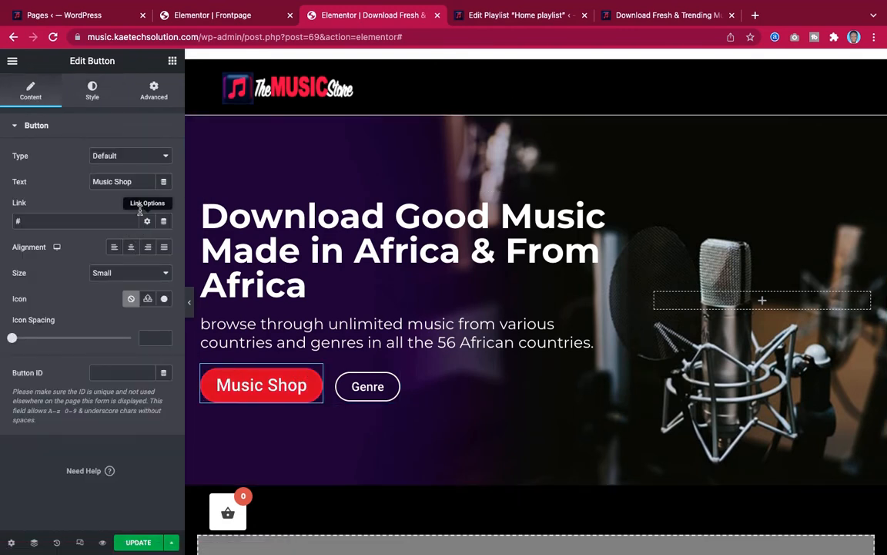
click(93, 90)
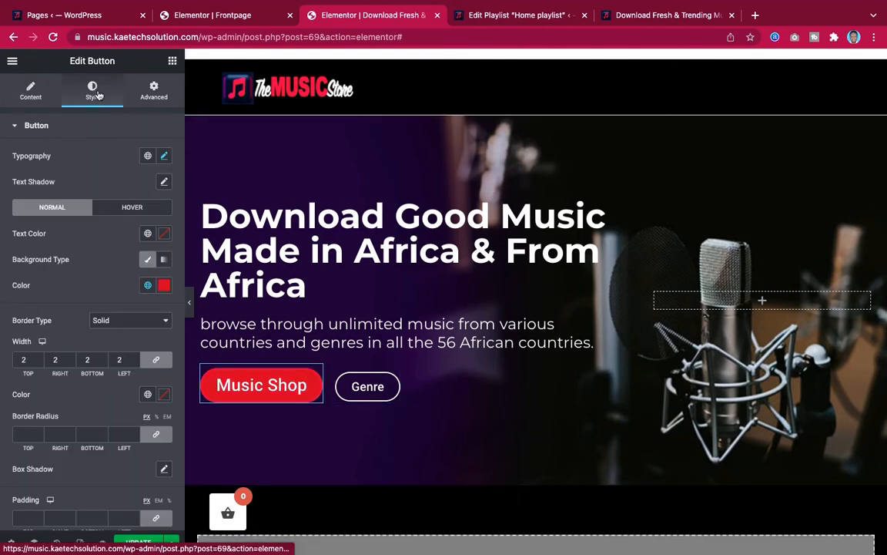
click(163, 155)
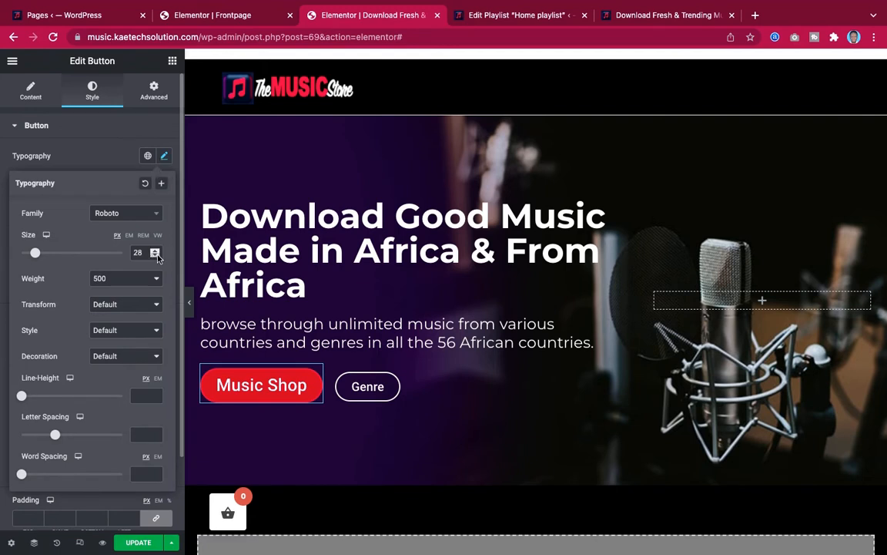
drag(143, 252, 118, 249)
text(20)
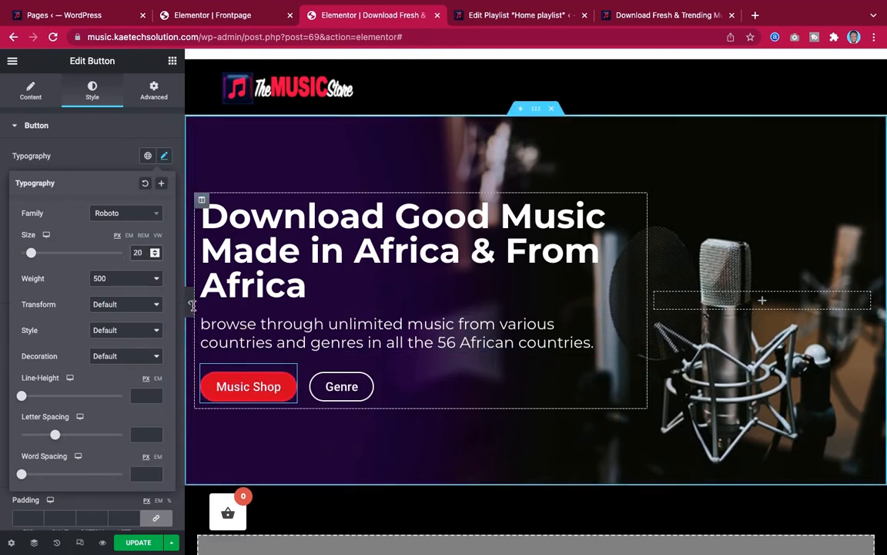
Preview the finished hero at full width, compare it with the demo's hero, and return to editing the page.
click(192, 305)
click(191, 303)
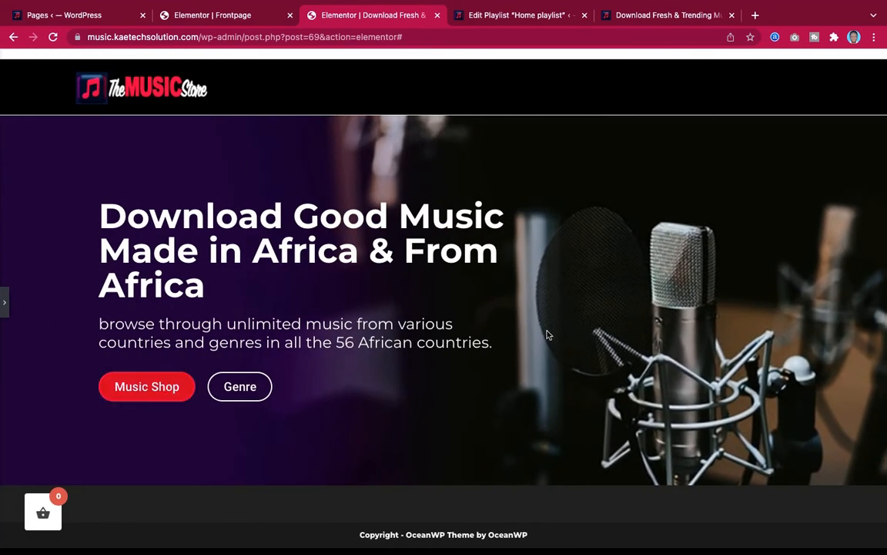
click(643, 15)
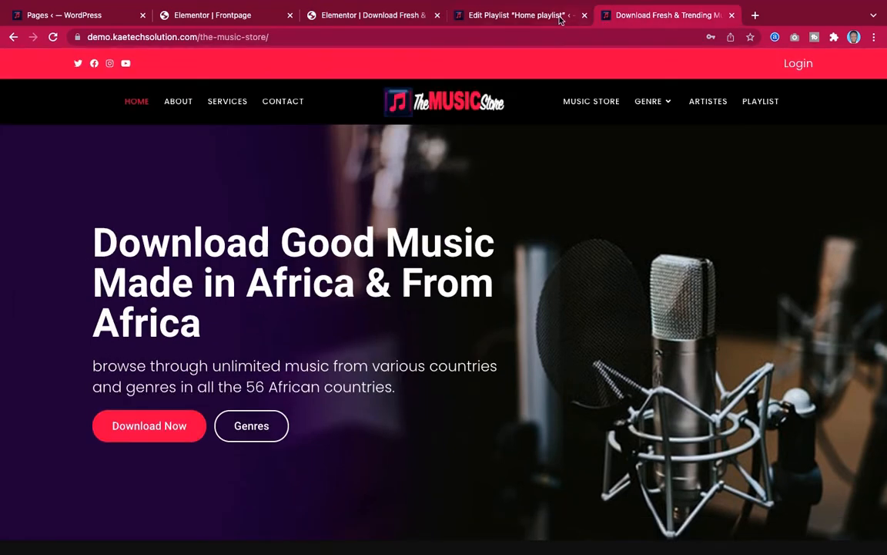
click(486, 15)
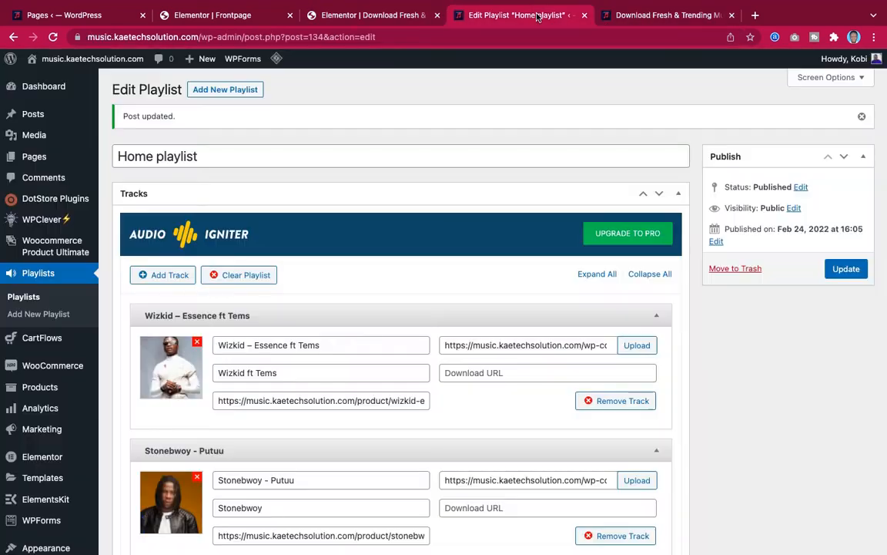
click(325, 16)
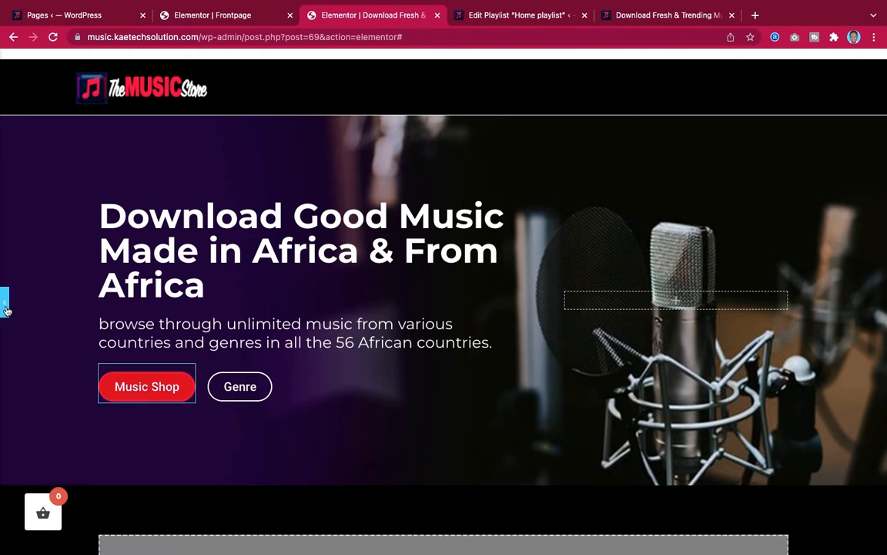
click(6, 308)
Go to the empty area below the hero and examine the section that follows the hero on the demo page.
scroll(570, 333, down, 3)
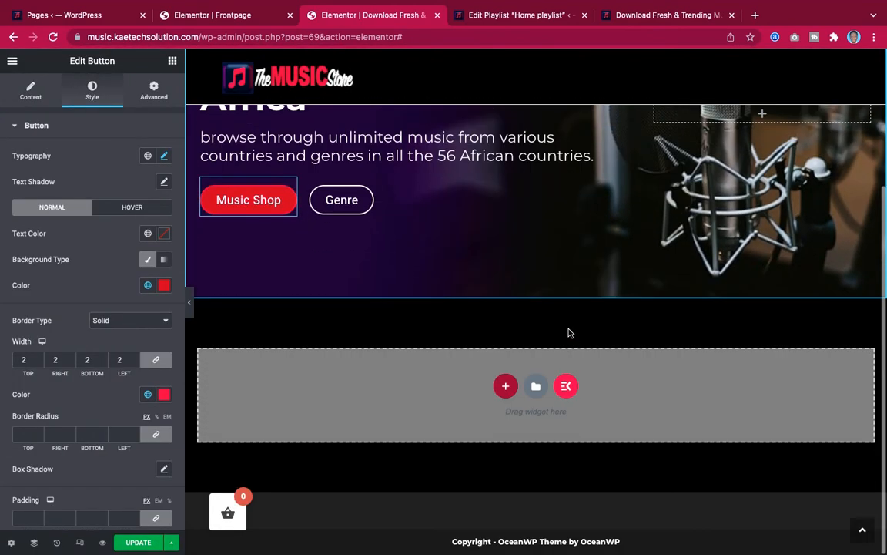
click(670, 16)
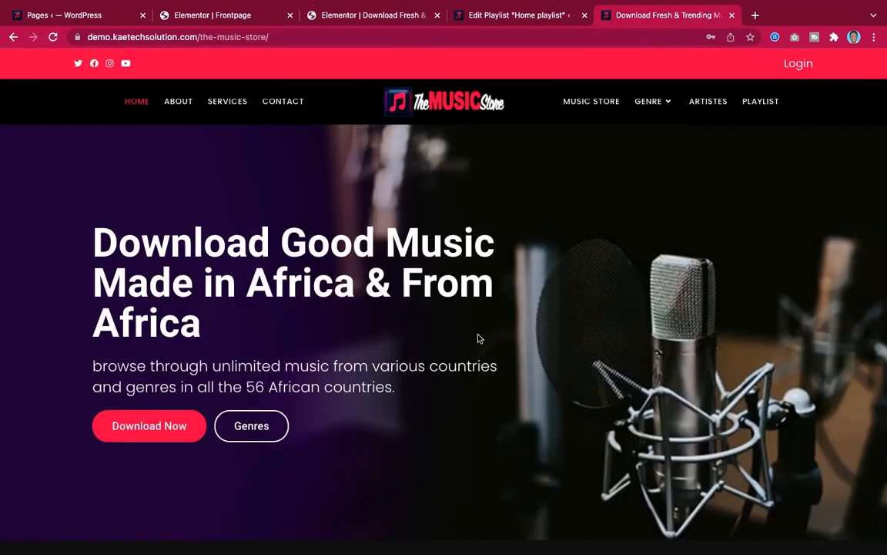
scroll(478, 339, down, 5)
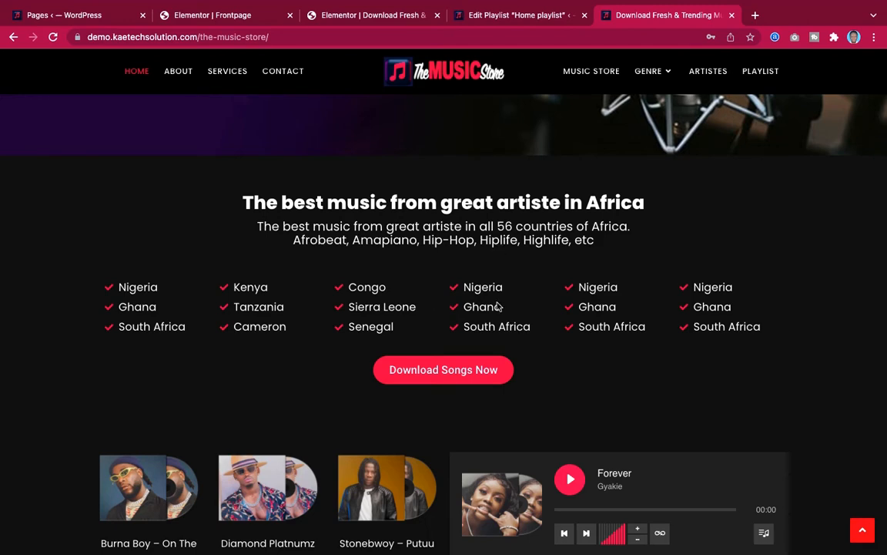
Add a single-column section below the hero in the Elementor page and place an Inner Section inside it.
click(320, 16)
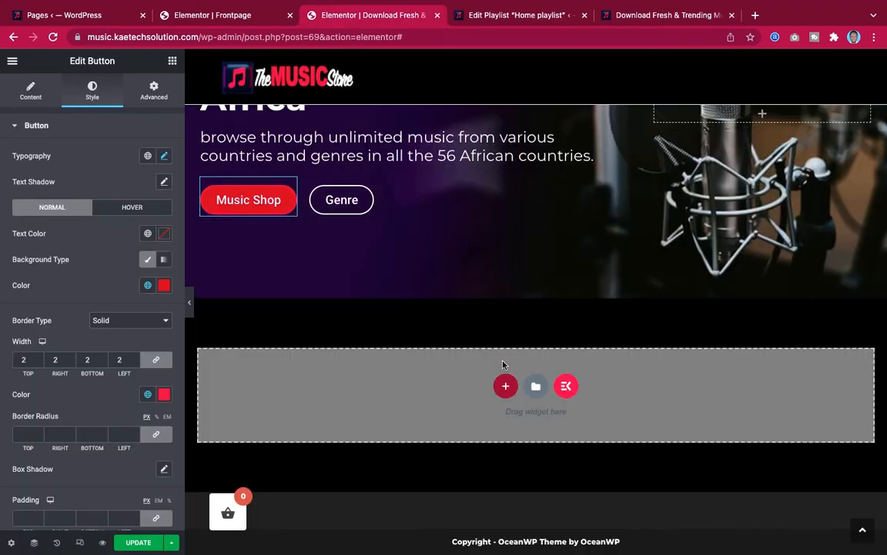
click(505, 387)
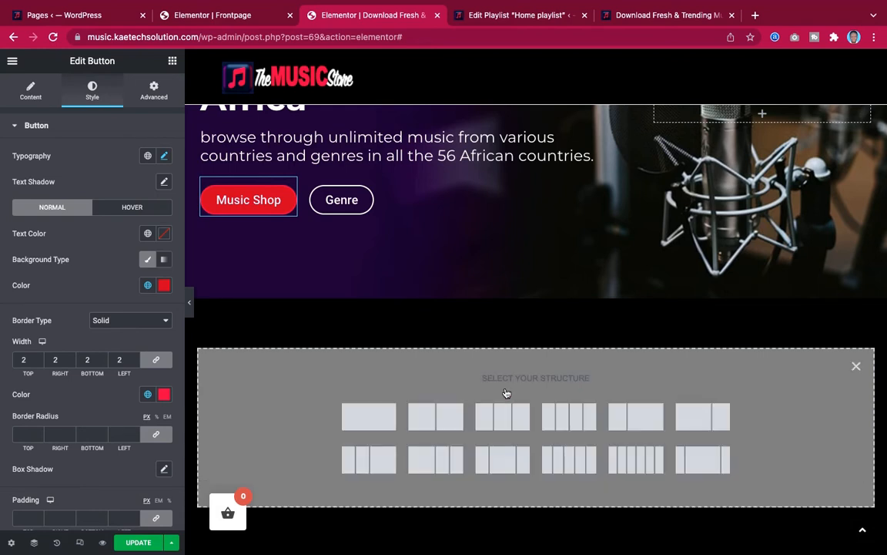
click(371, 421)
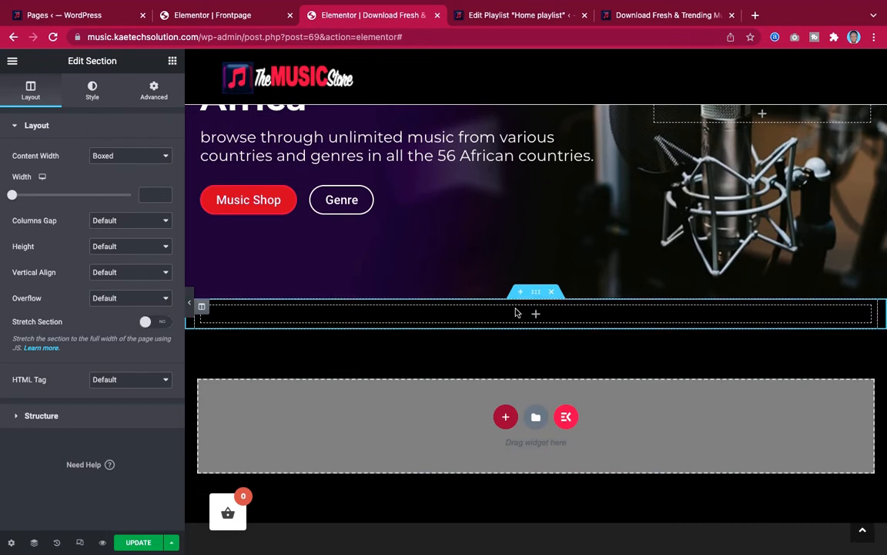
click(172, 62)
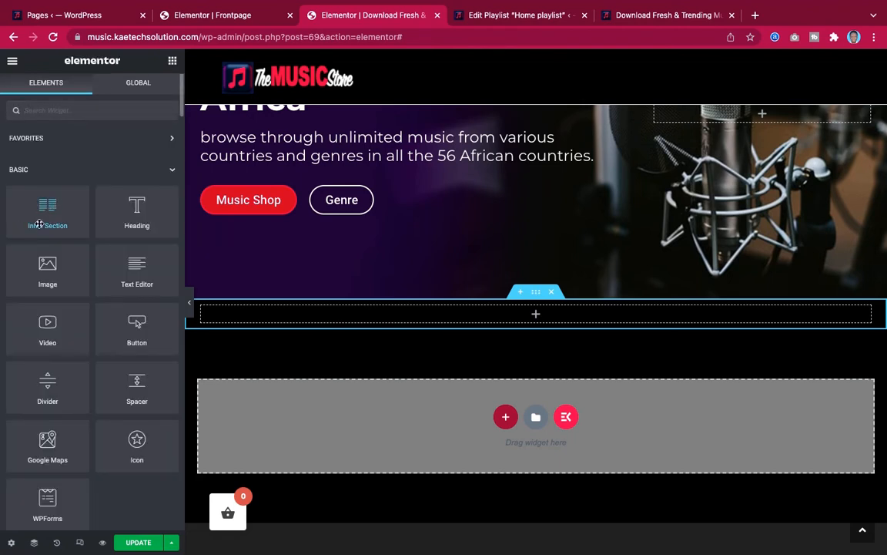
drag(47, 214, 541, 319)
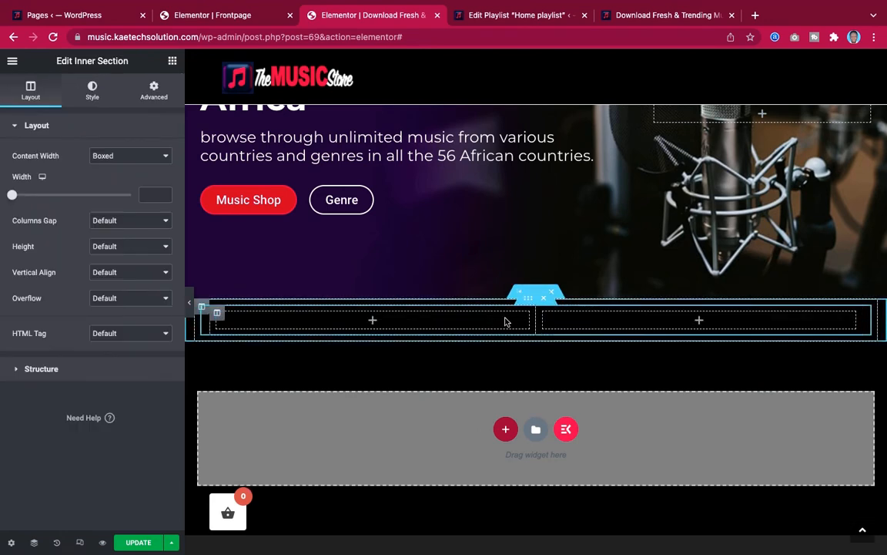
Duplicate the inner section's first column until it has six columns, matching the country lists on the demo page.
click(662, 14)
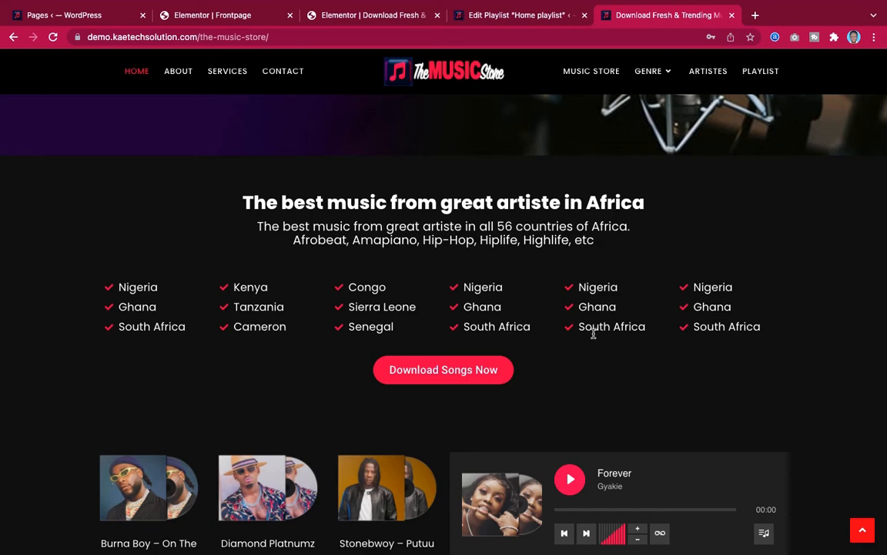
click(303, 11)
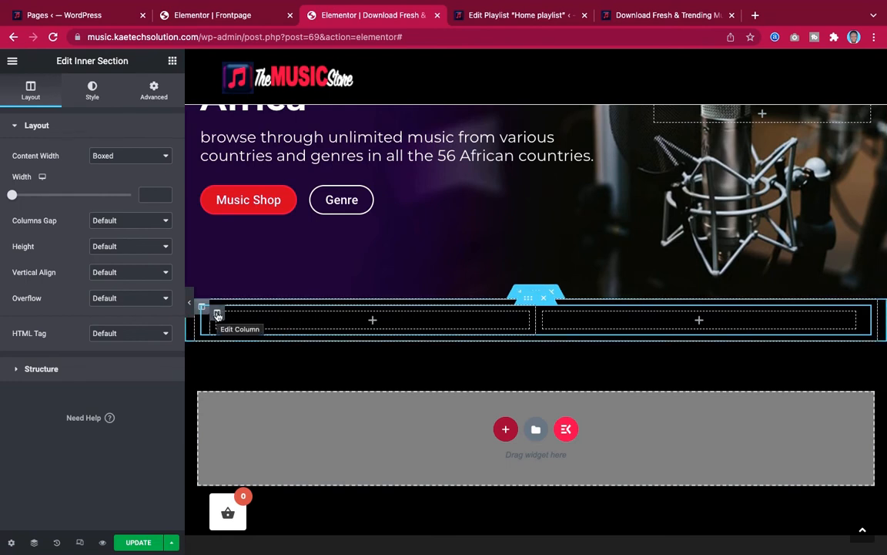
right_click(218, 315)
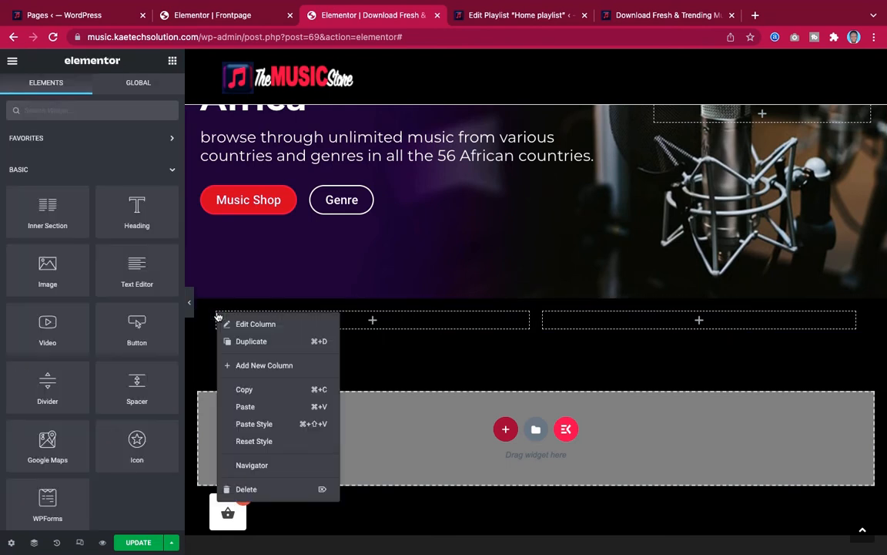
click(246, 342)
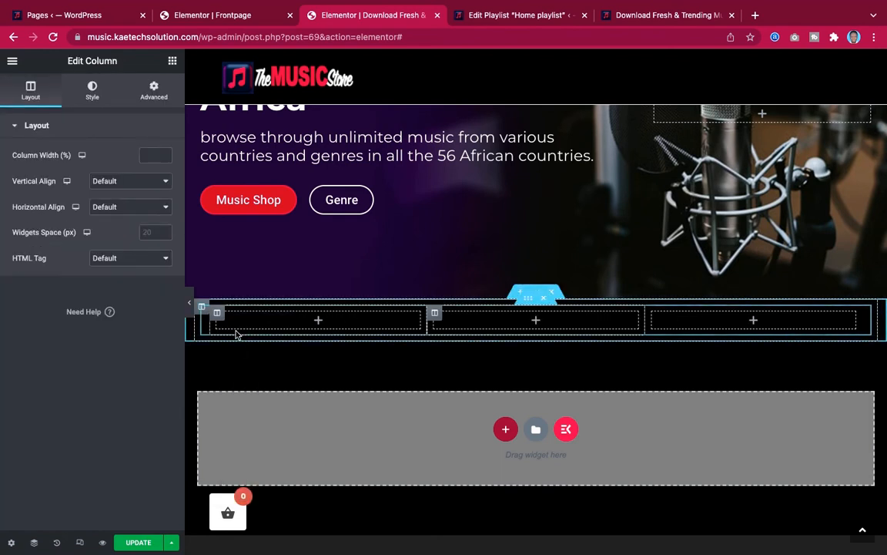
right_click(218, 315)
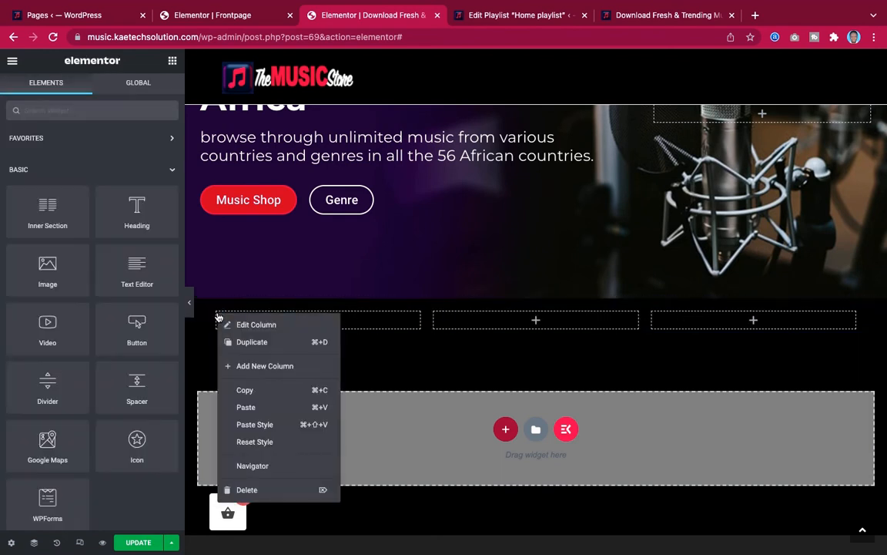
click(244, 341)
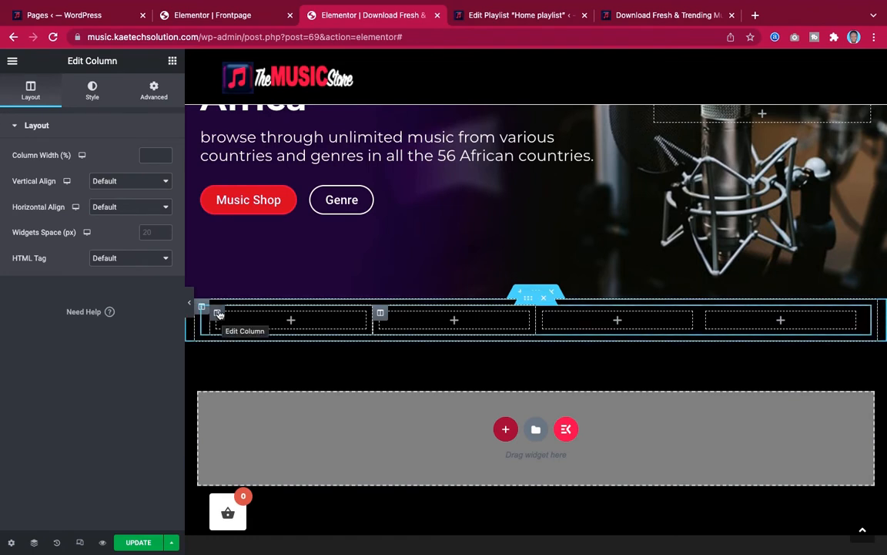
right_click(218, 314)
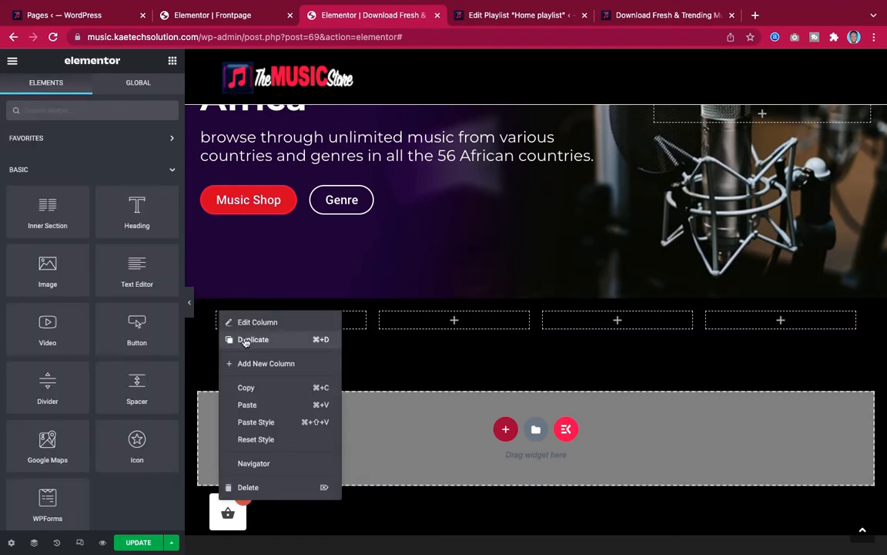
click(245, 340)
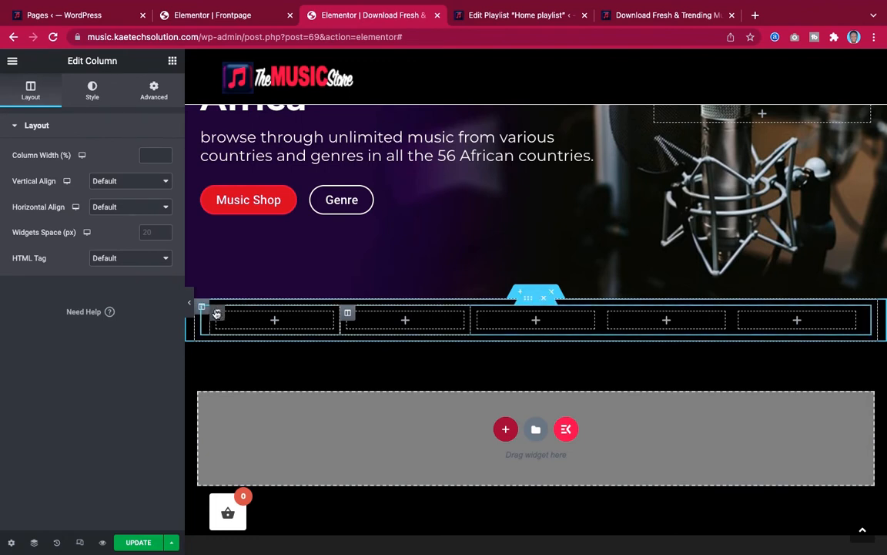
right_click(218, 313)
click(245, 339)
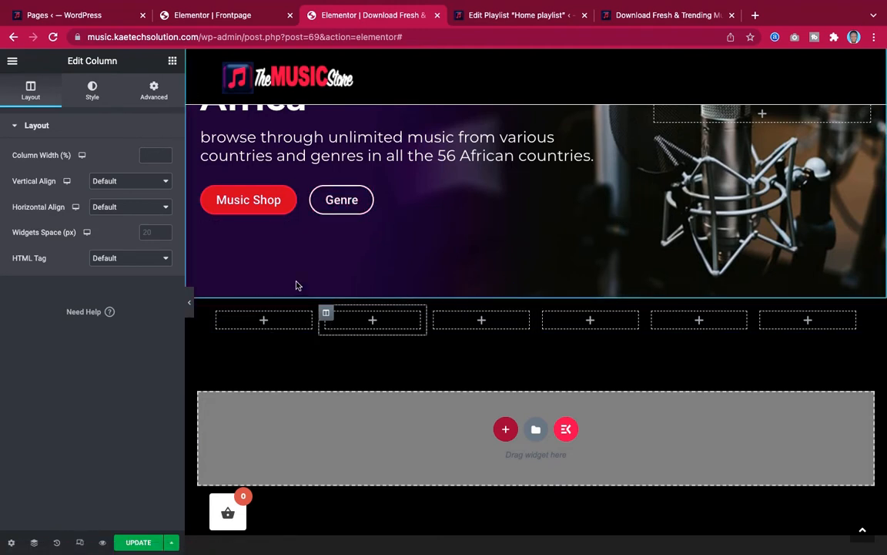
Add a centred heading above the six columns with the text copied from the demo page, "The best music from great artiste in Africa".
click(650, 15)
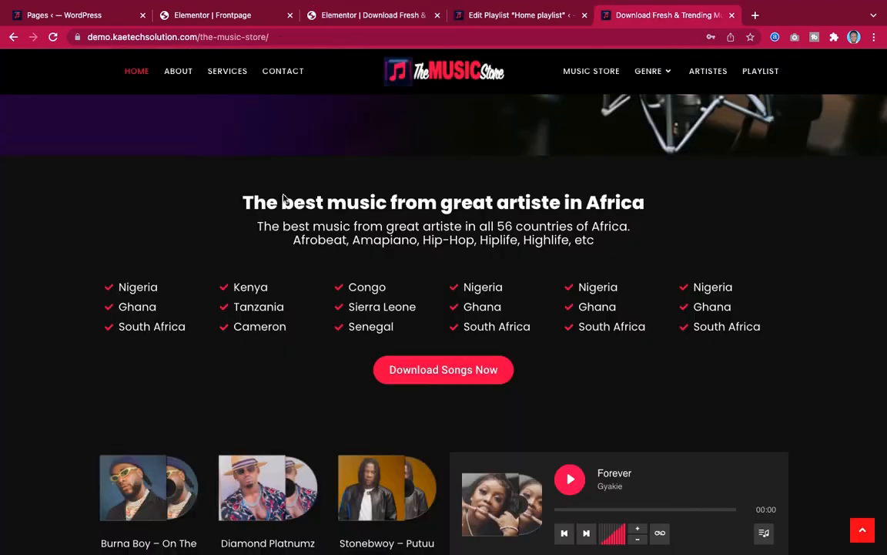
drag(239, 203, 653, 204)
key(ctrl+c)
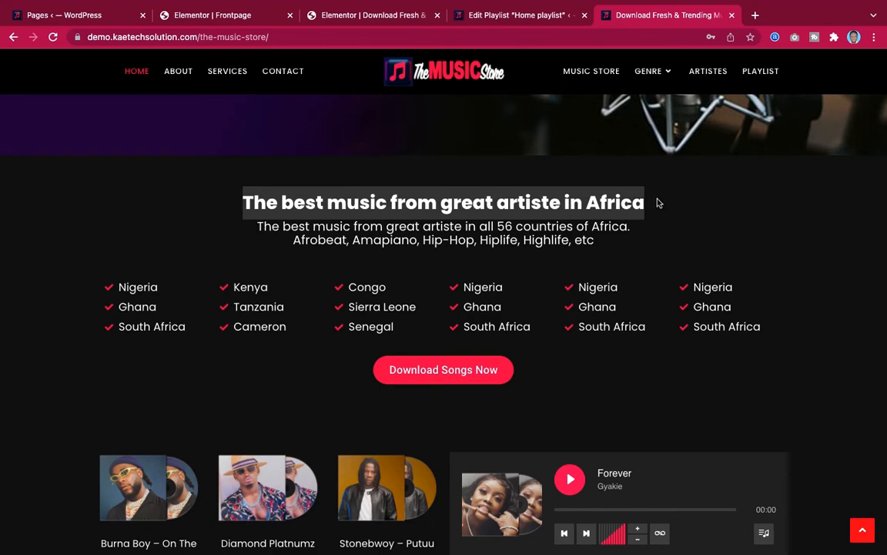
click(318, 17)
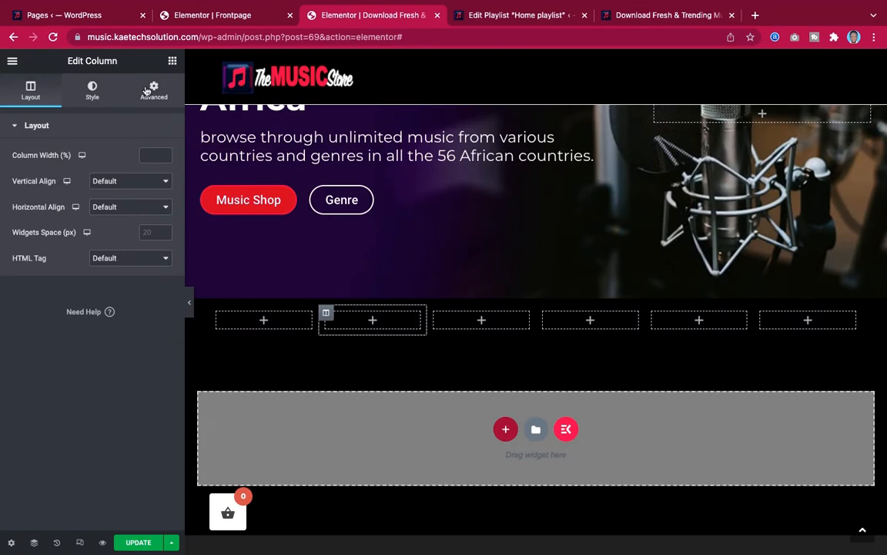
click(173, 61)
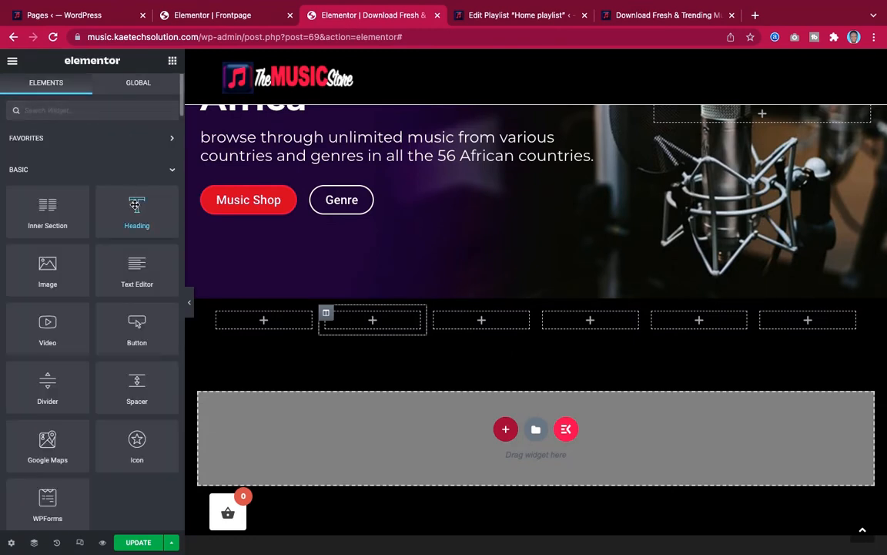
drag(137, 204, 501, 308)
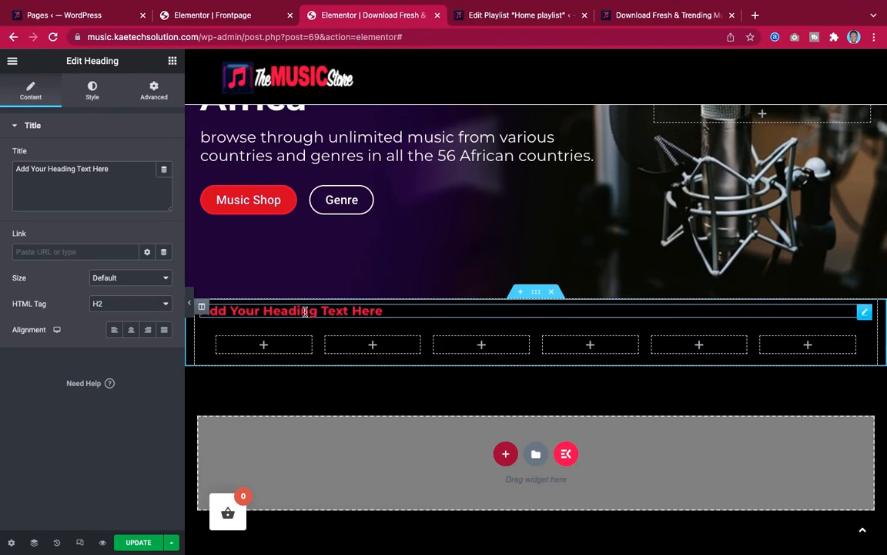
click(124, 175)
key(ctrl+a)
key(ctrl+v)
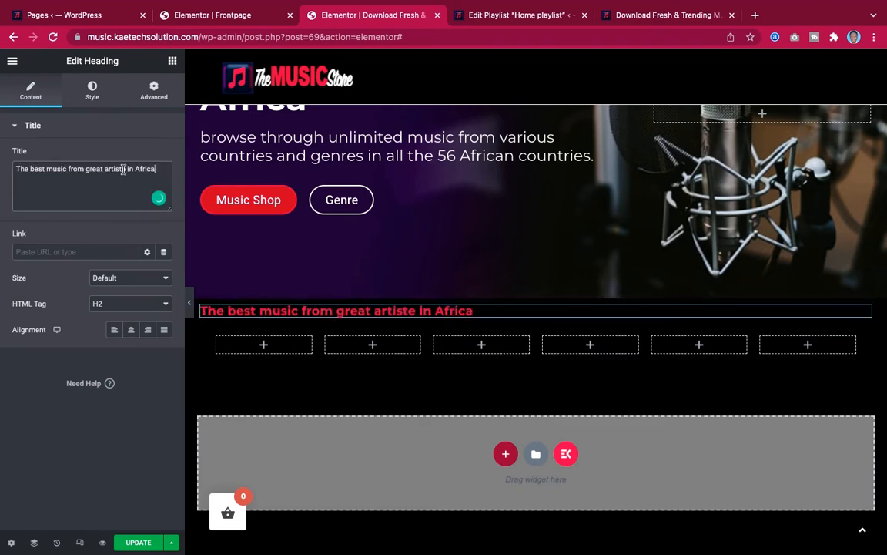
click(131, 330)
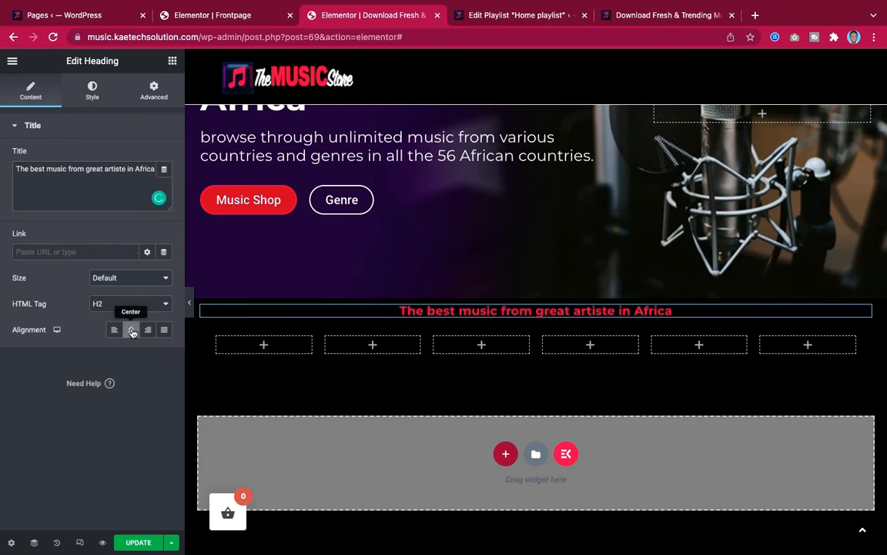
Style the new heading with white text (#FFFFFF) and a font size of 30 px.
click(93, 97)
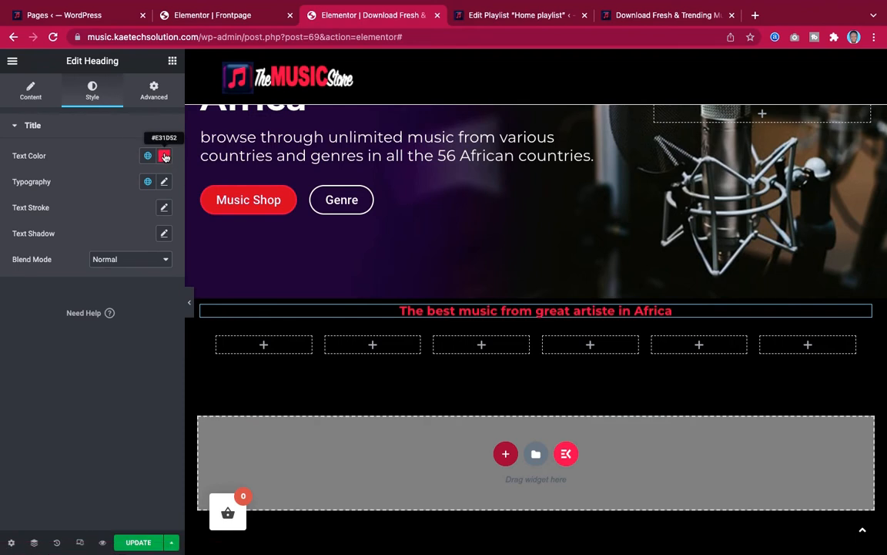
click(165, 157)
drag(48, 204, 14, 186)
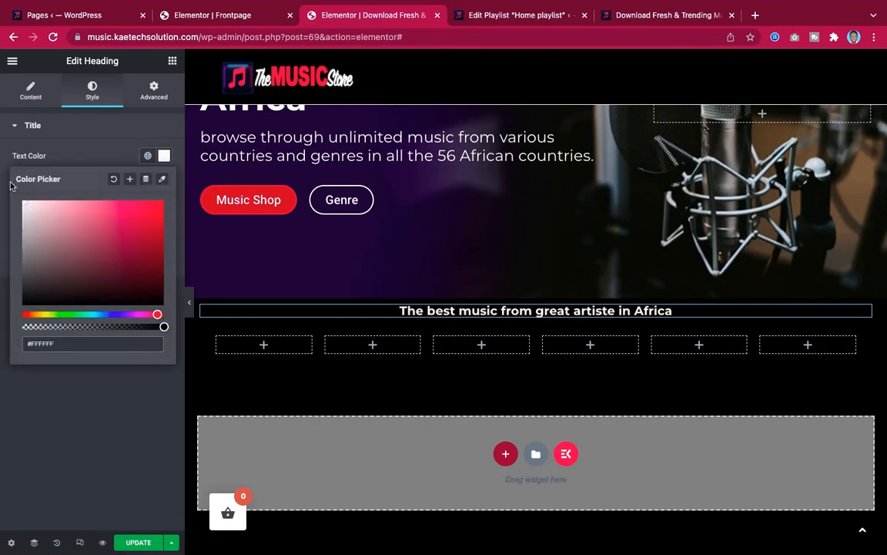
click(99, 154)
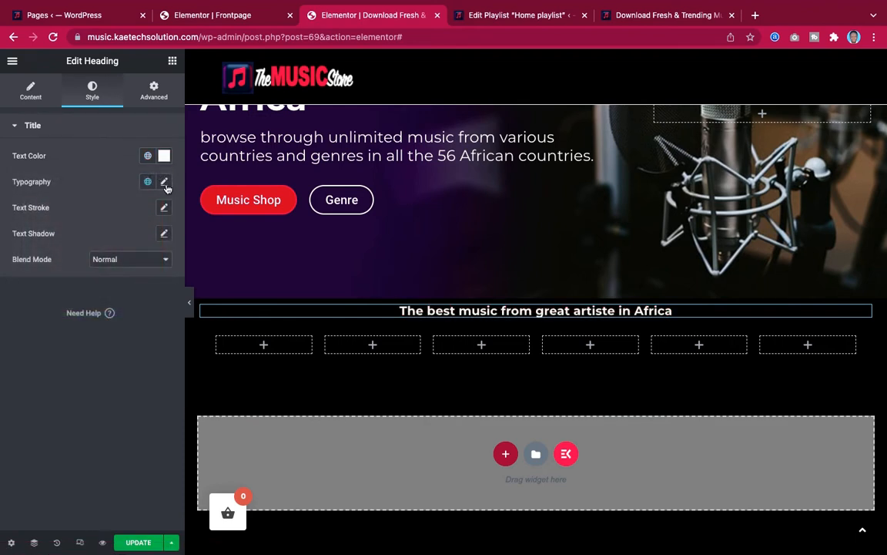
click(164, 181)
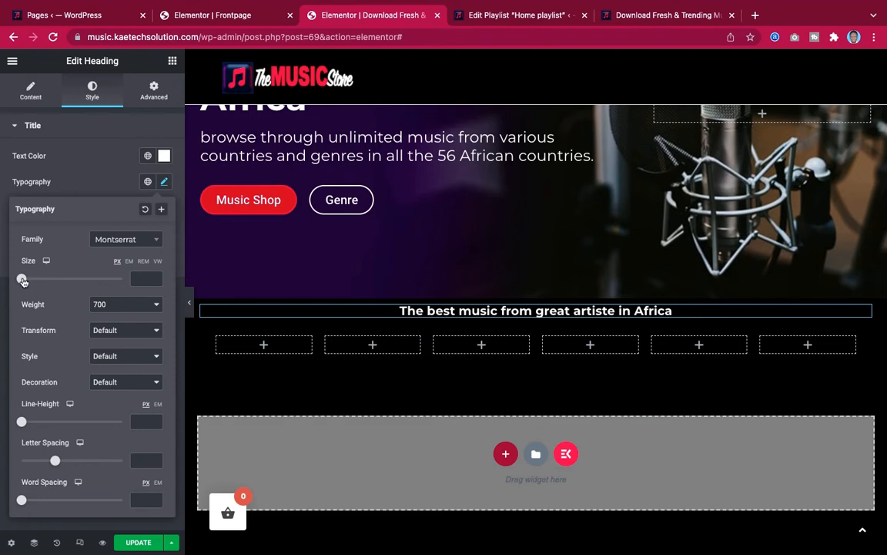
drag(23, 280, 37, 282)
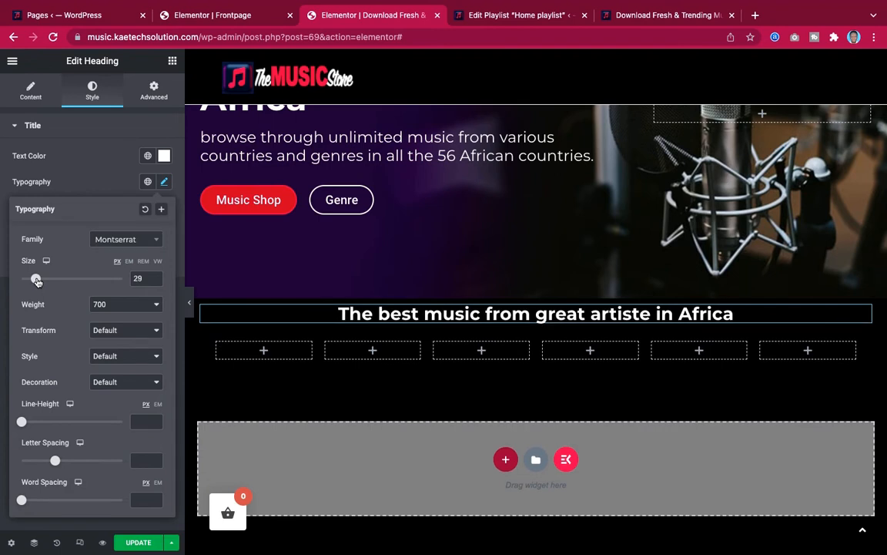
click(154, 278)
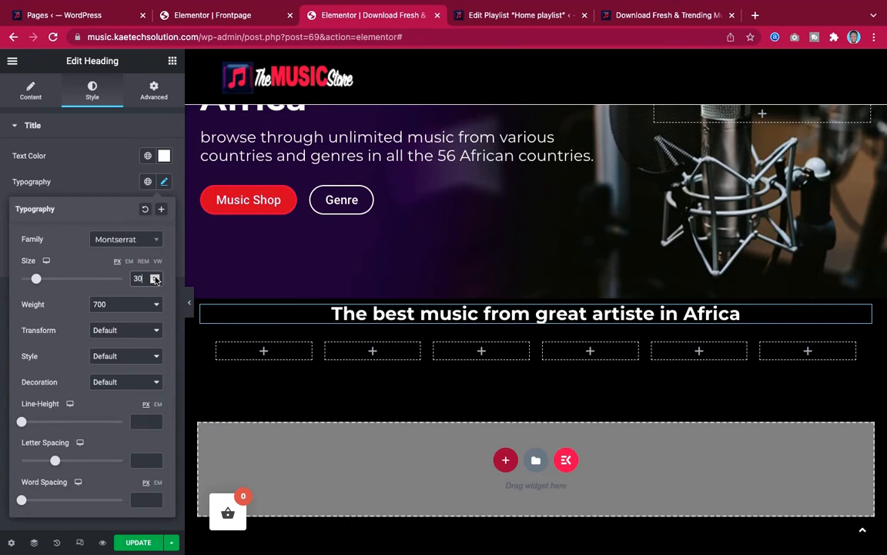
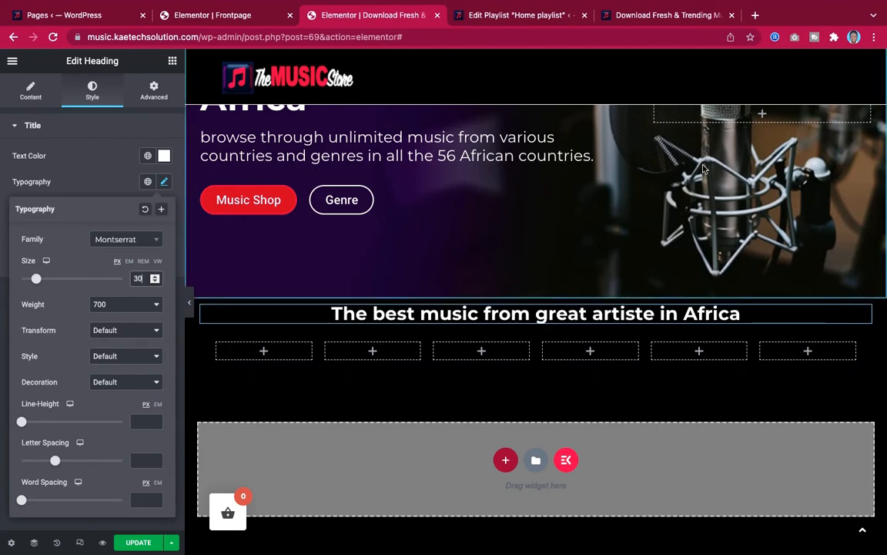
Compare the new heading's look and spacing in the full-width preview with the same heading on the demo page.
click(637, 17)
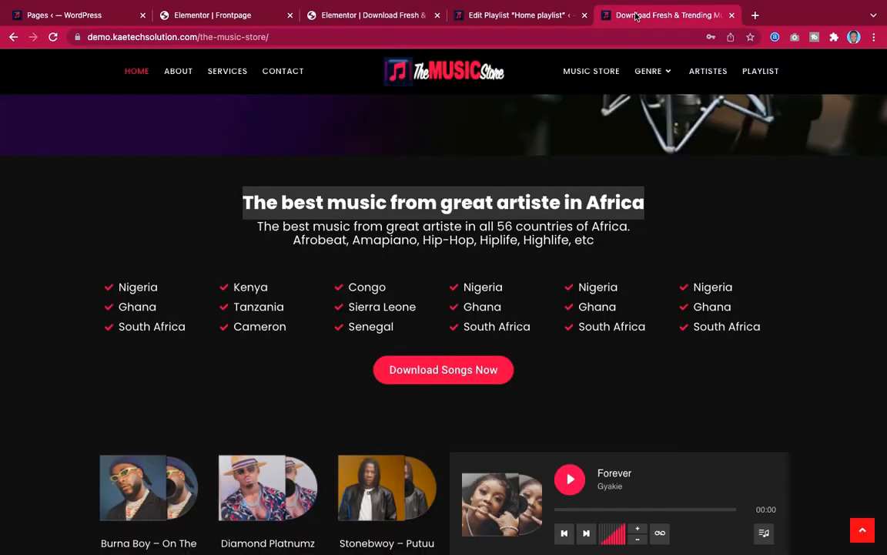
click(661, 213)
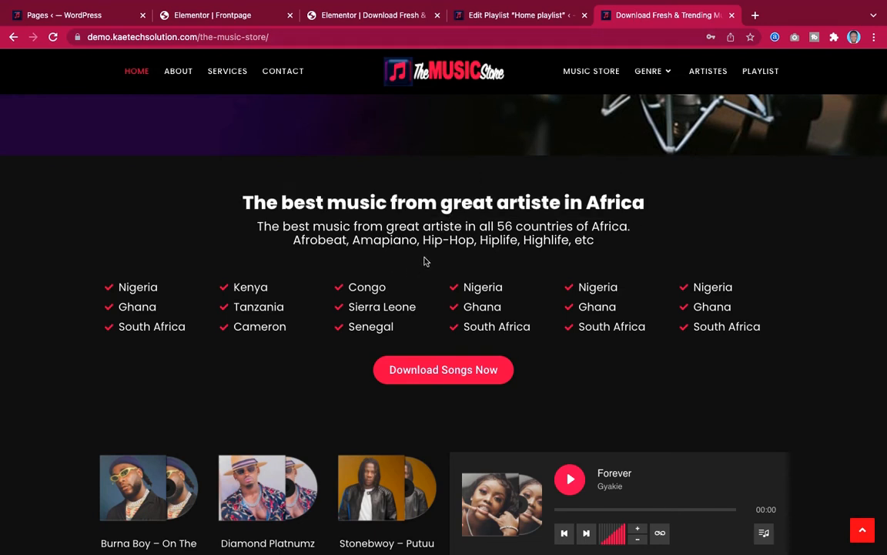
click(369, 13)
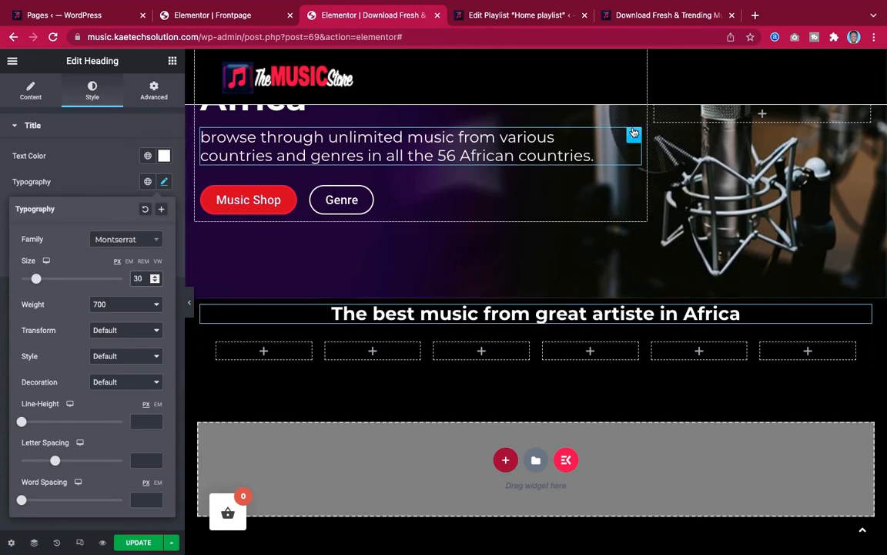
click(660, 16)
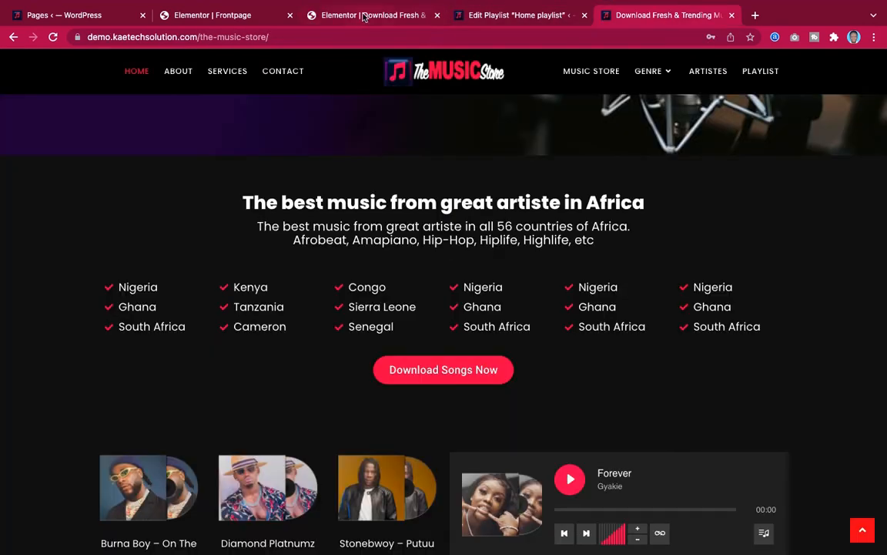
click(365, 17)
click(190, 301)
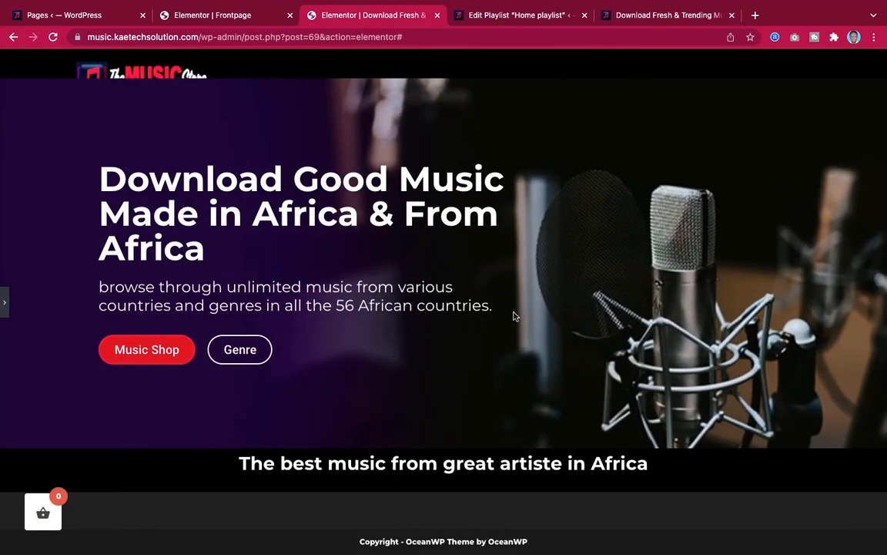
click(4, 302)
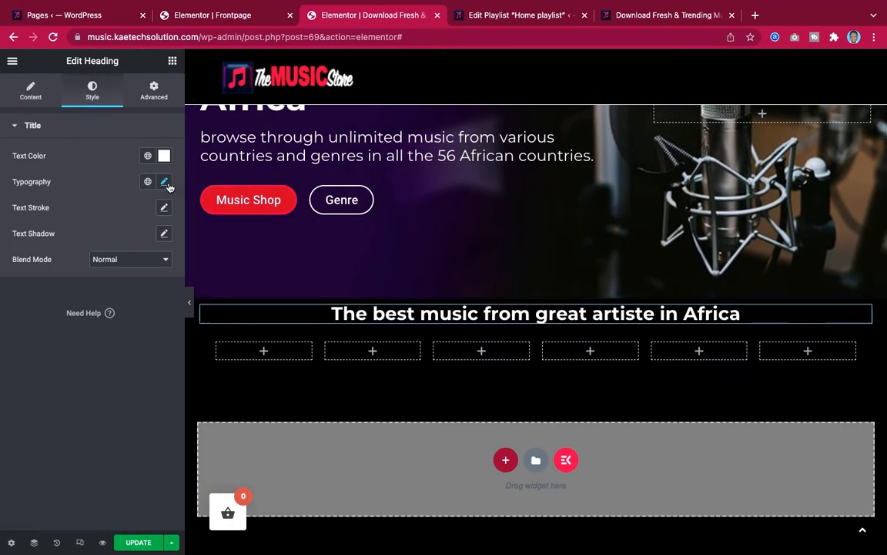
click(667, 15)
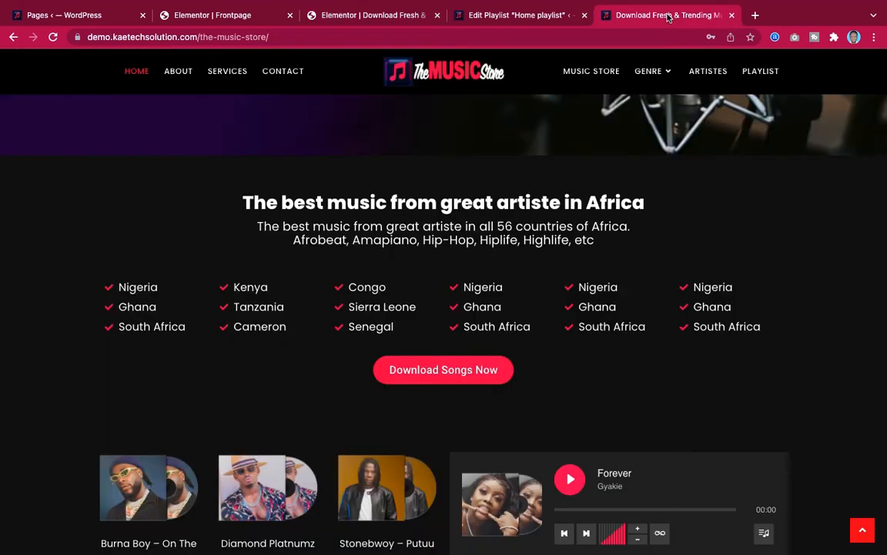
Set the new heading's font size to 28 px and its weight to 800.
click(341, 16)
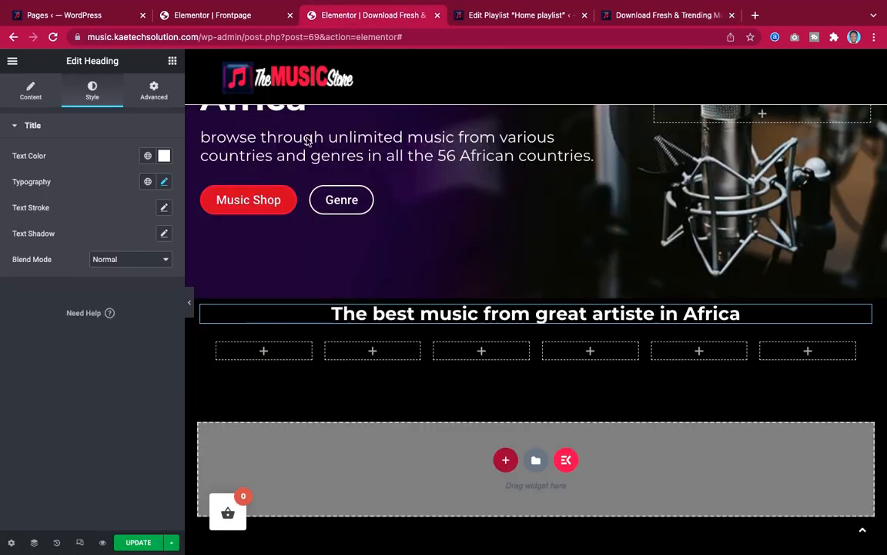
click(165, 183)
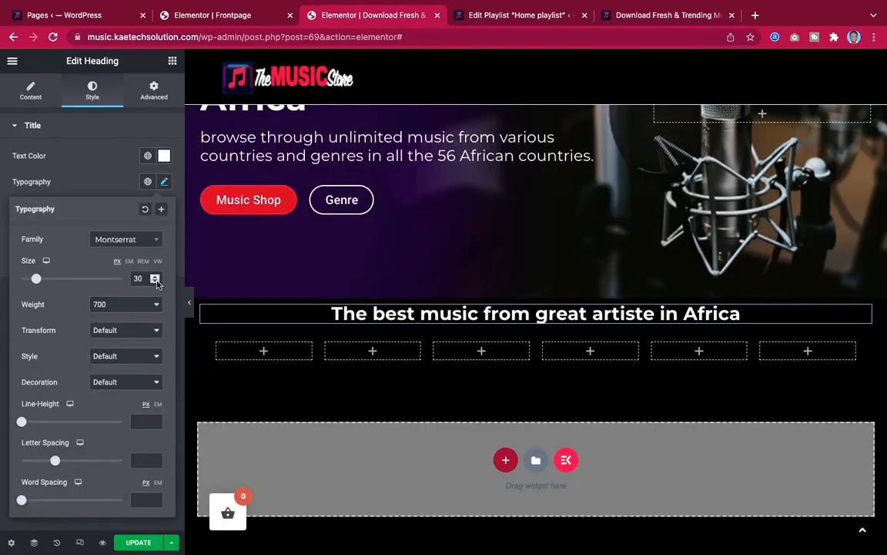
click(155, 281)
click(155, 281)
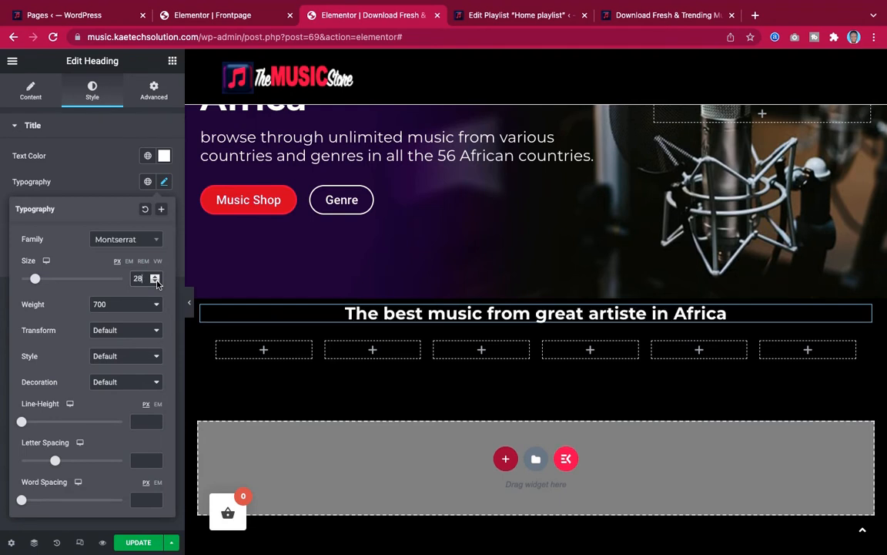
click(130, 305)
click(126, 317)
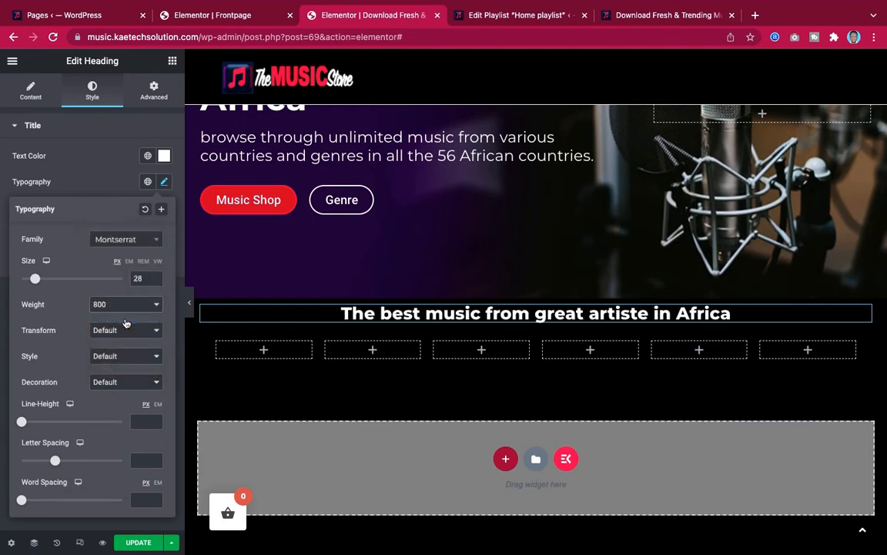
click(111, 188)
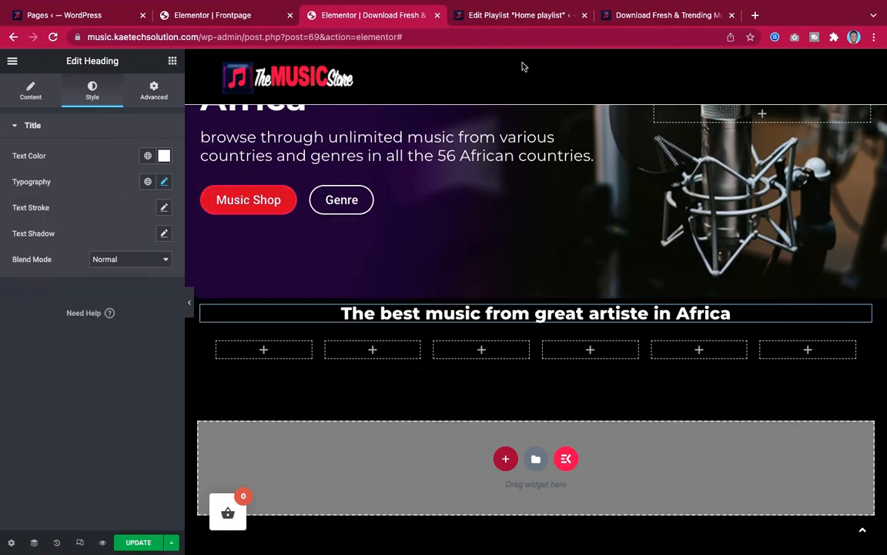
Add a text block below the heading with the demo page's two-line text starting "The best music from great artiste in all 56 countries of Africa.".
click(616, 14)
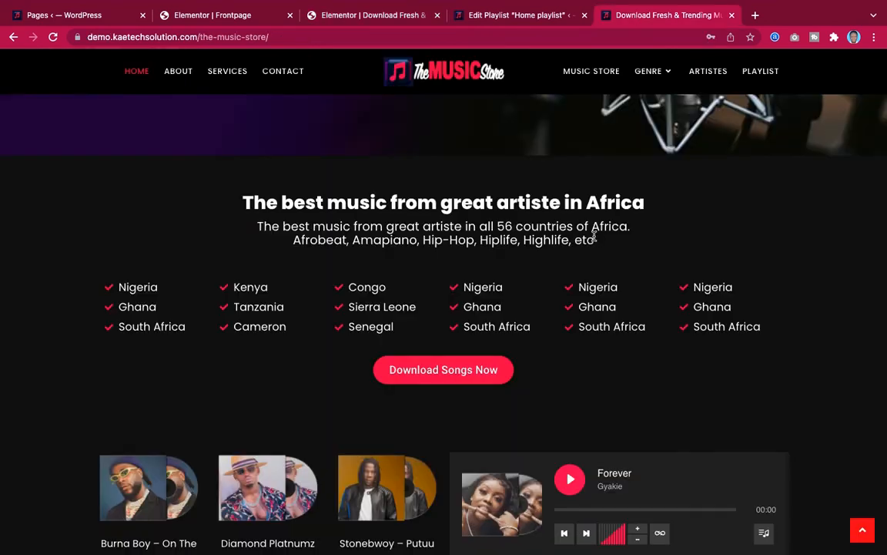
drag(599, 245, 258, 225)
key(ctrl+c)
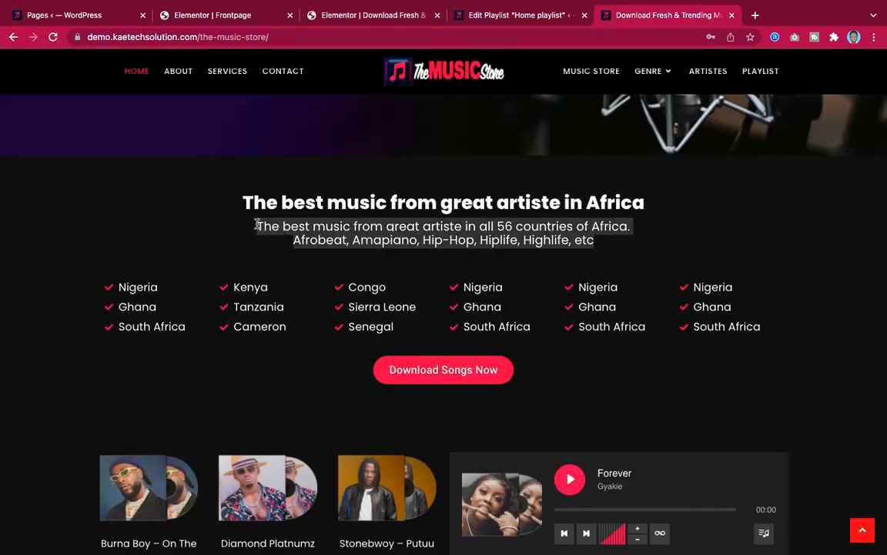
click(318, 15)
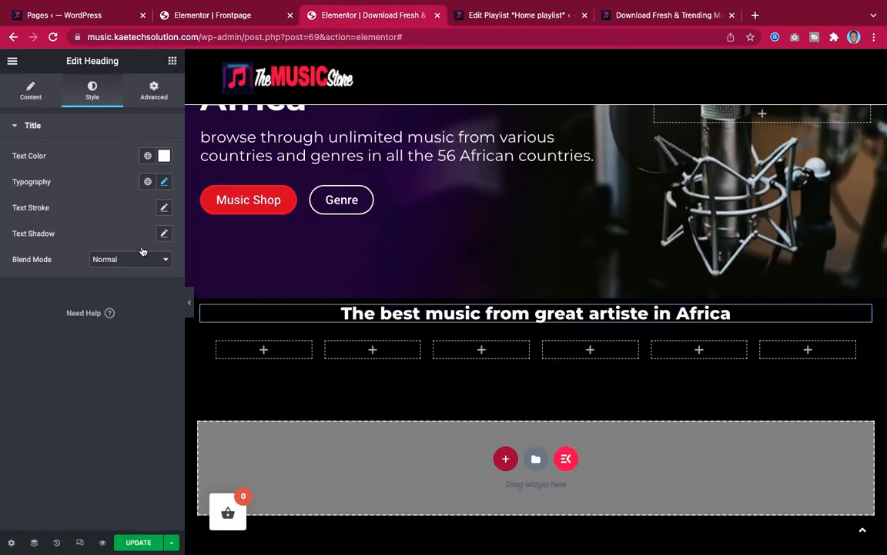
click(172, 61)
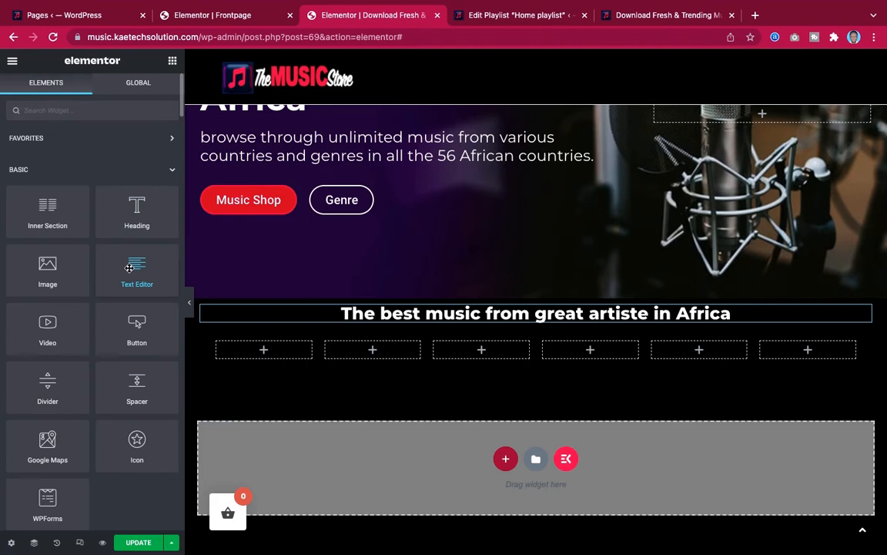
drag(129, 267, 503, 325)
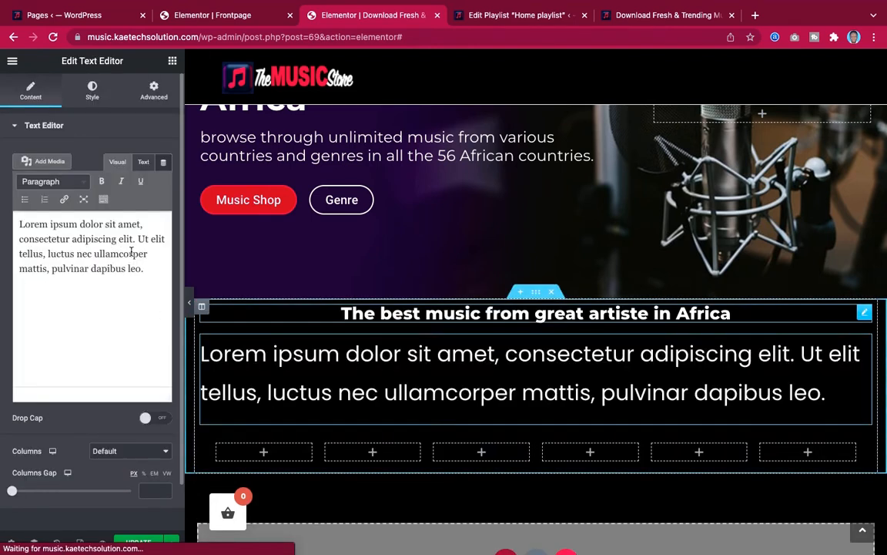
click(131, 253)
key(ctrl+a)
key(ctrl+v)
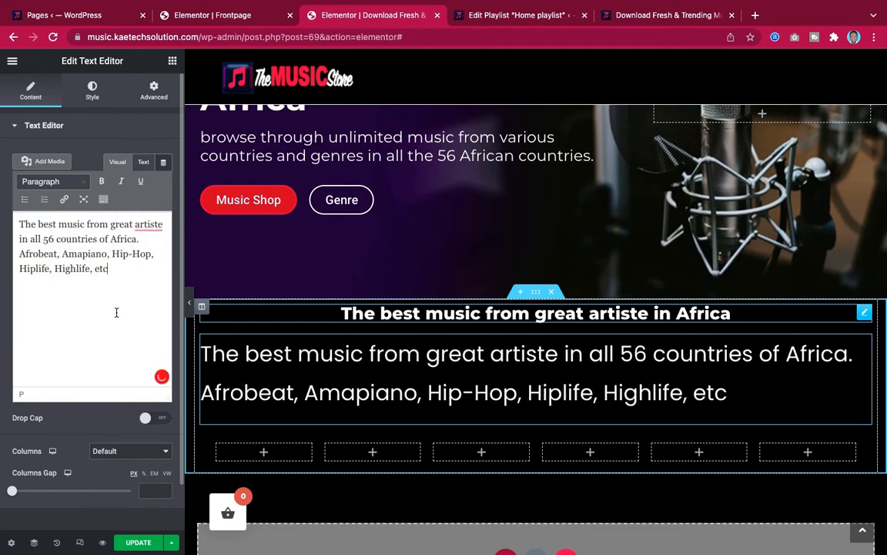
Set the text block's font size to 20 px and centre its alignment.
click(92, 91)
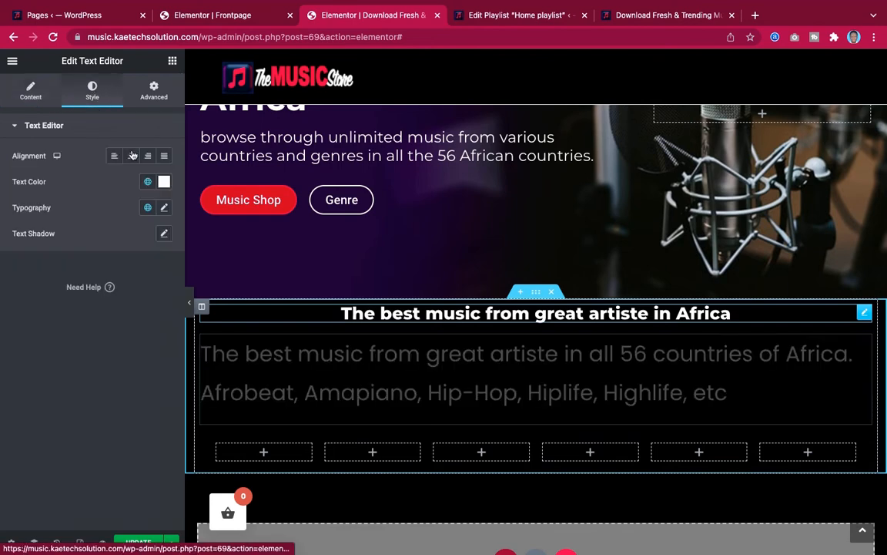
click(164, 208)
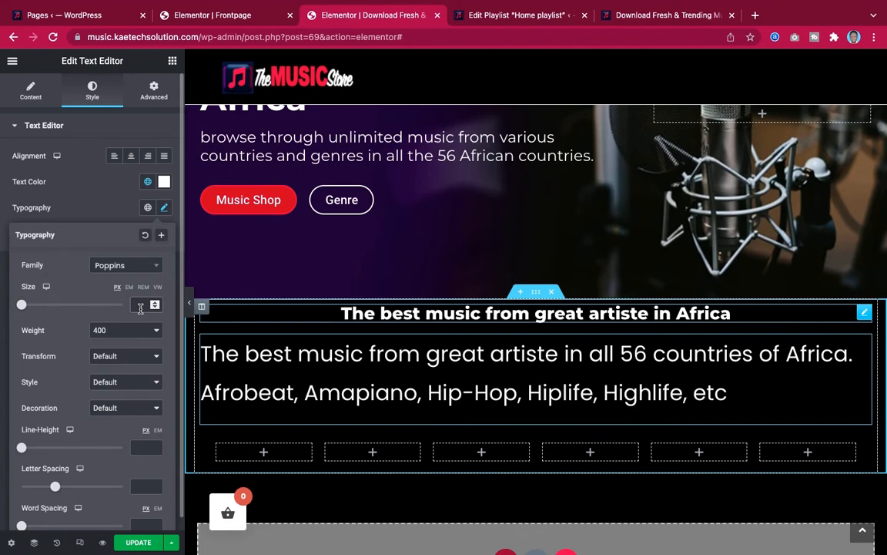
text(16)
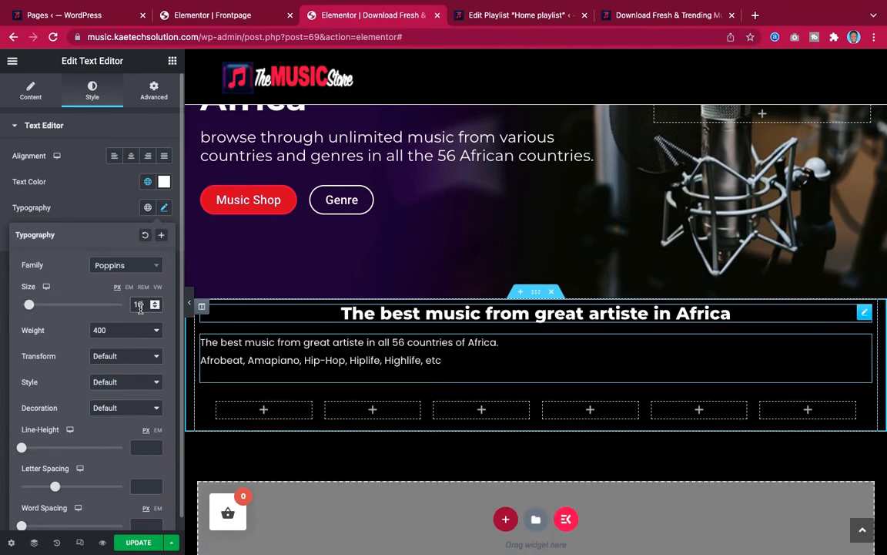
key(BackSpace)
key(BackSpace)
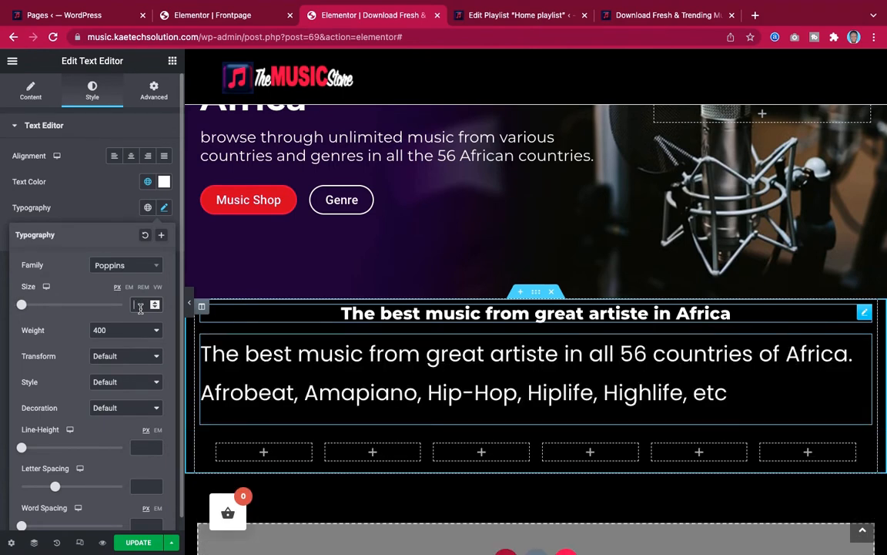
text(20)
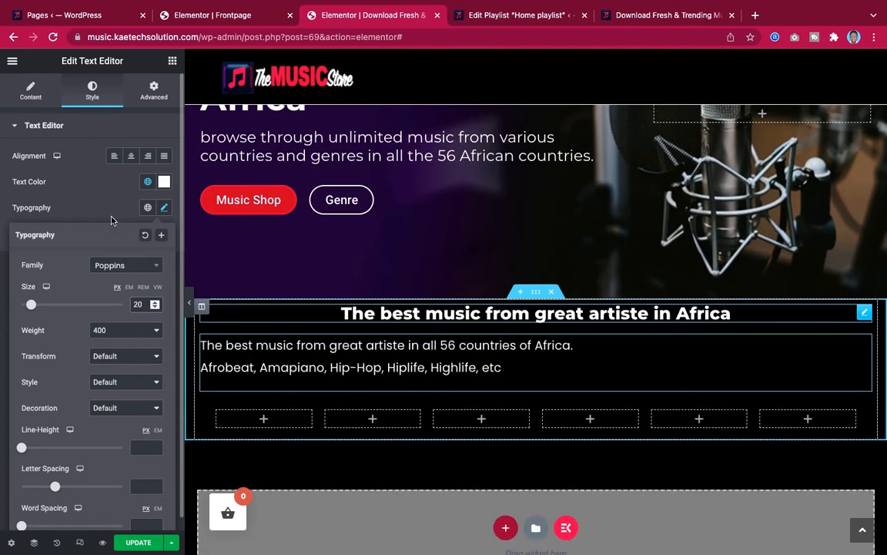
click(132, 156)
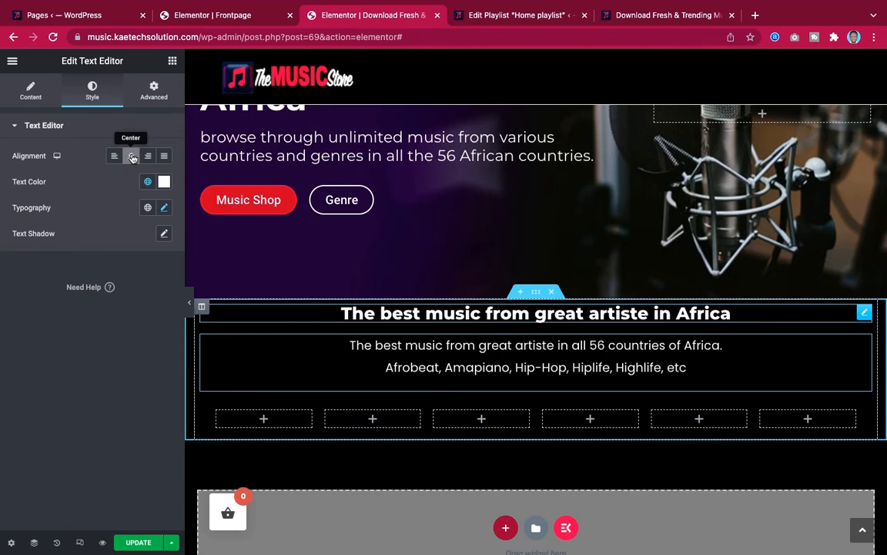
Check the section in the full-width preview and tighten the text block's line height to 1.1 em.
click(189, 305)
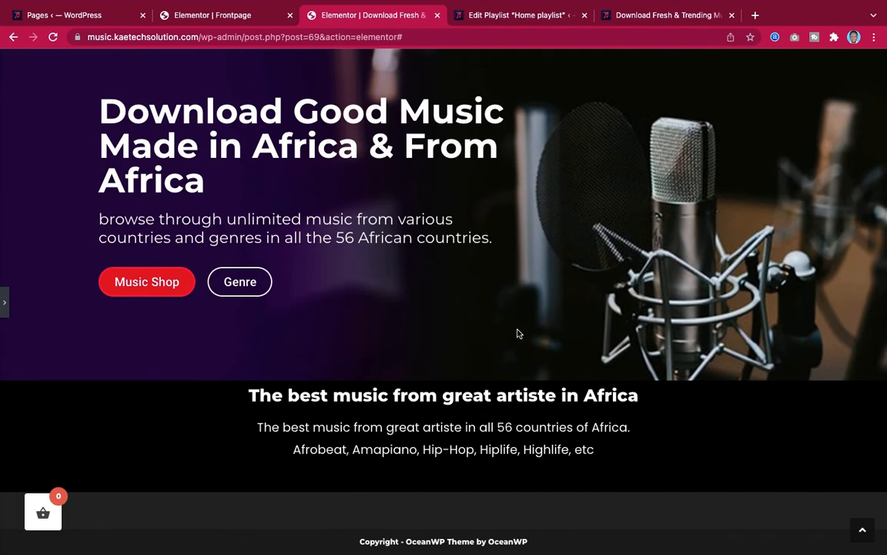
click(5, 305)
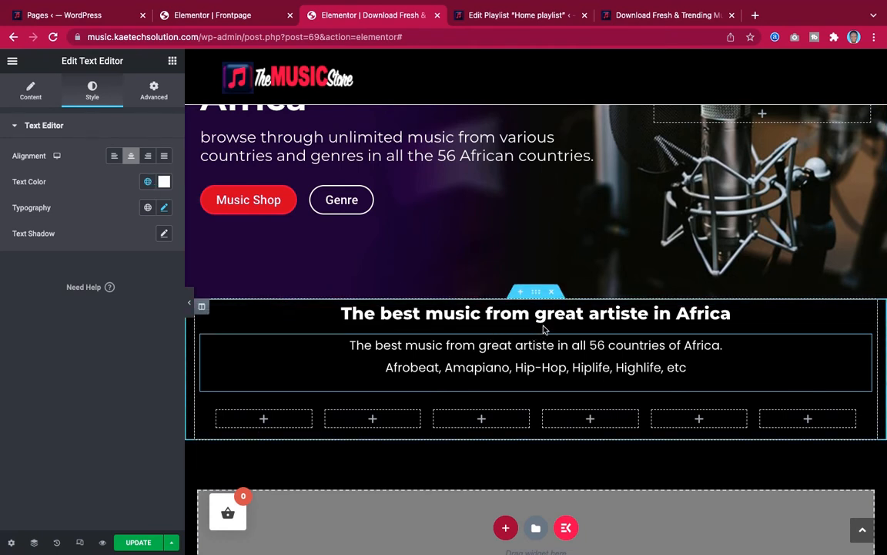
click(163, 210)
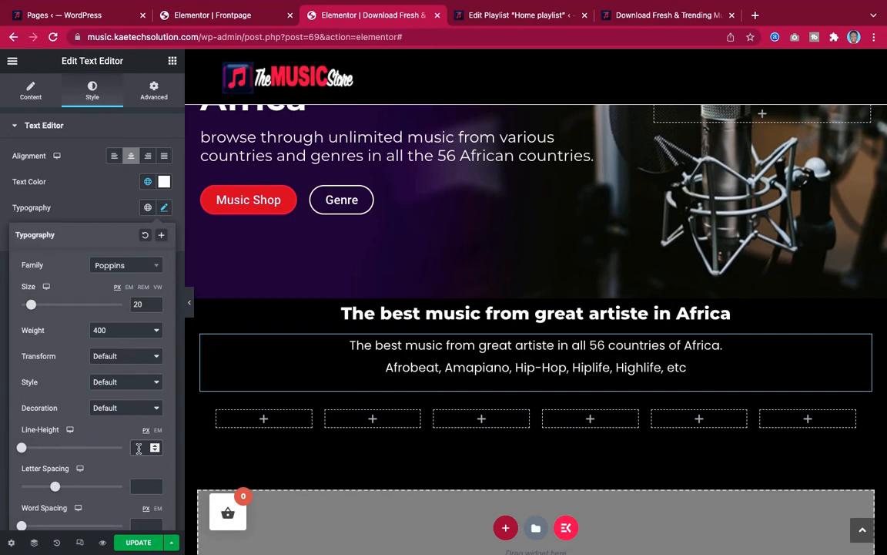
text(1)
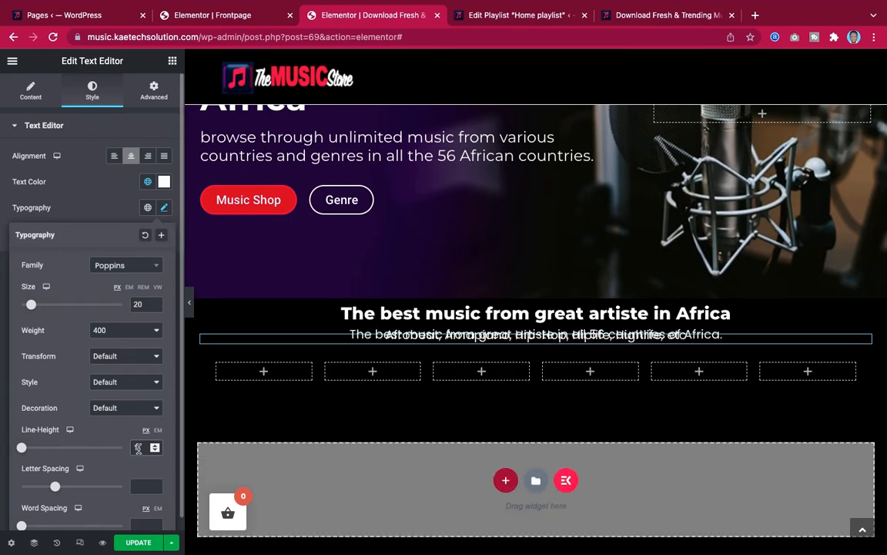
key(BackSpace)
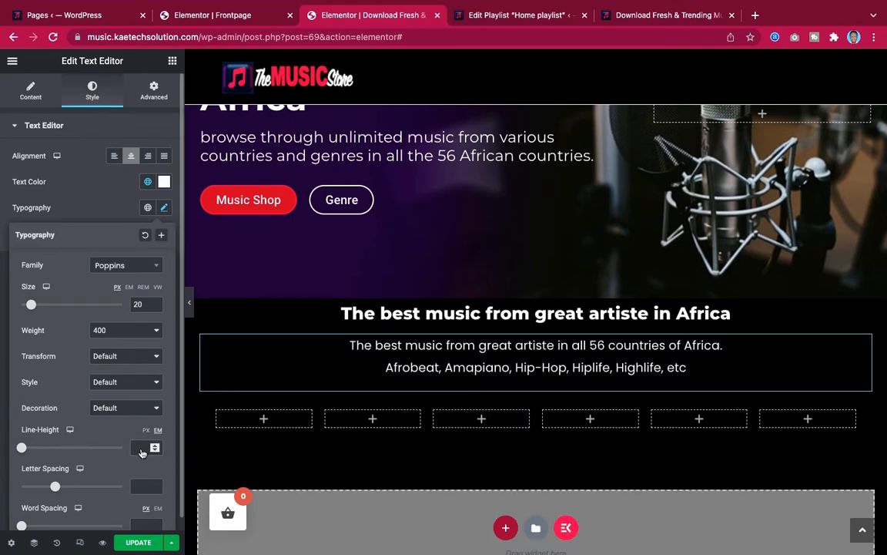
text(1)
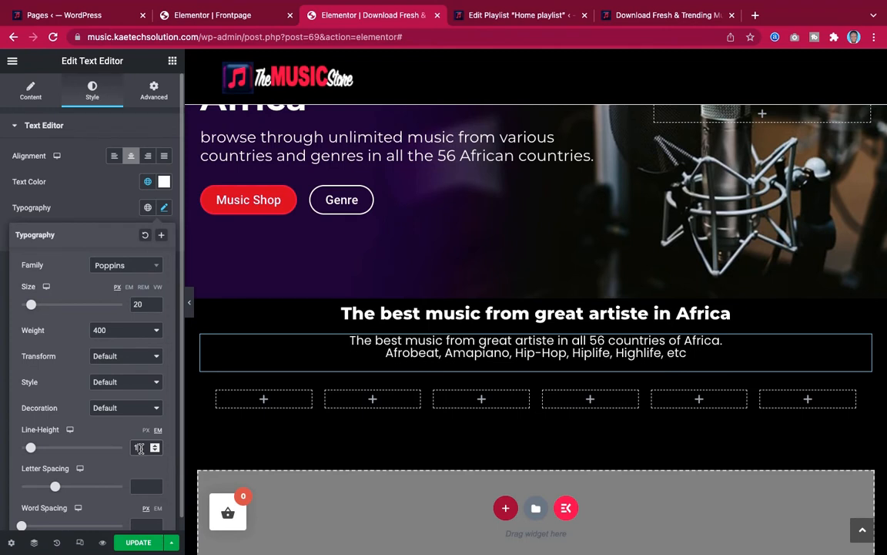
key(Up)
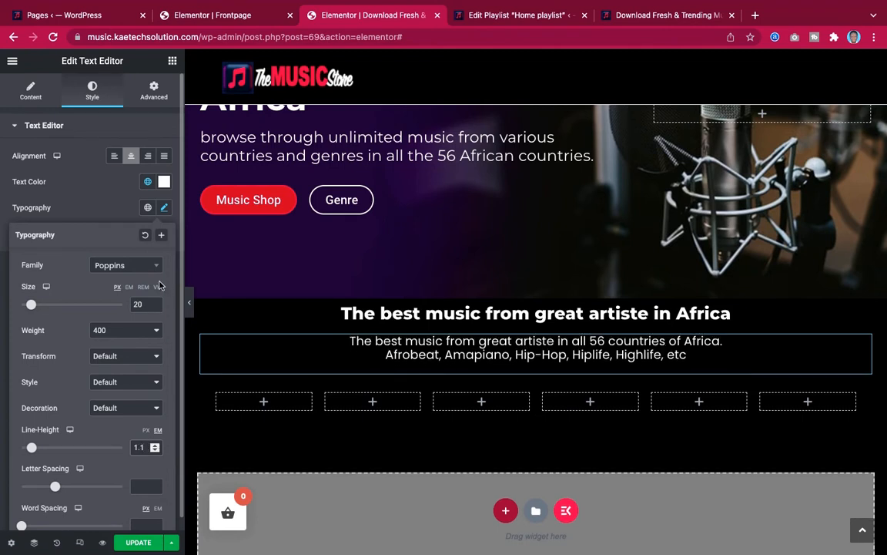
click(102, 209)
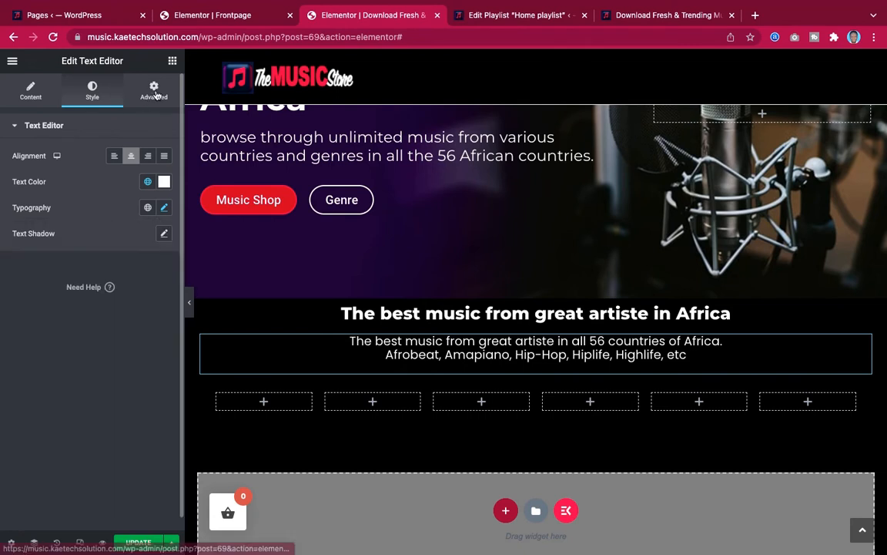
Unlink the text block's margins, set the top margin to -10 px and check the spacing in the full-width preview.
click(146, 97)
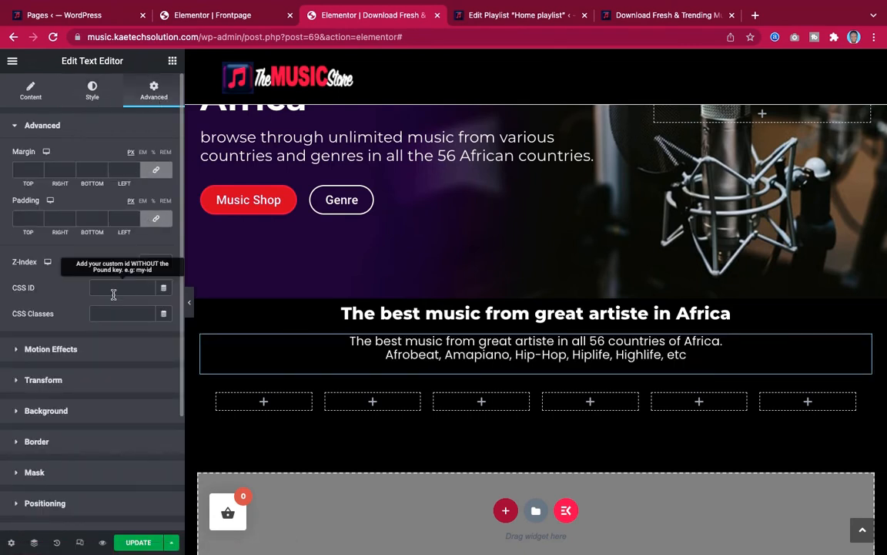
click(157, 171)
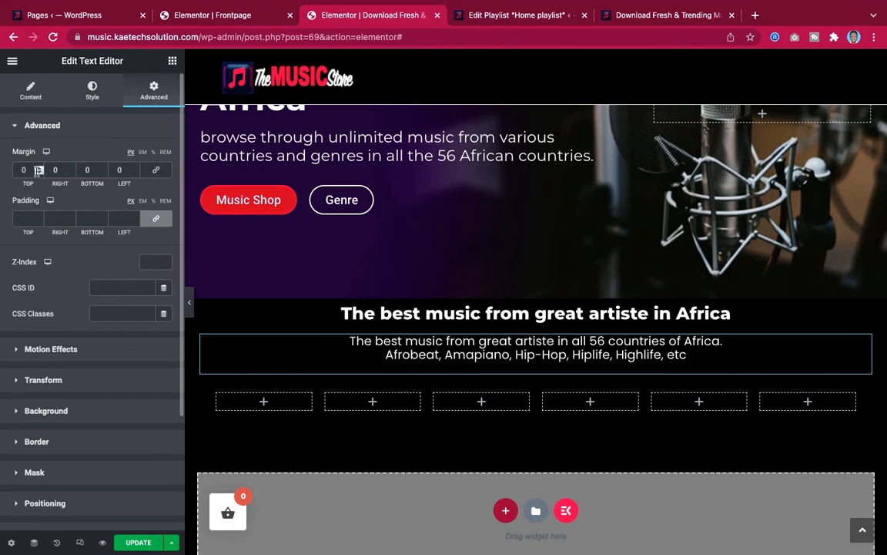
text(-2)
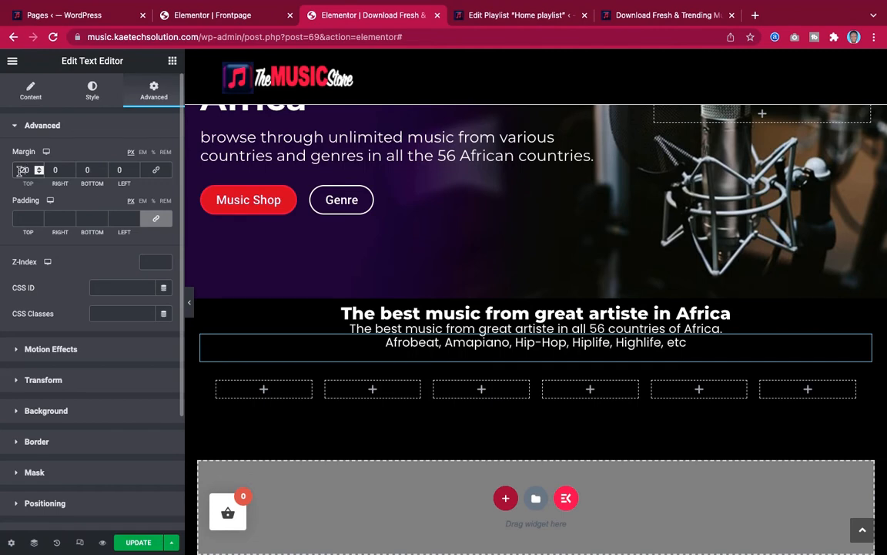
key(BackSpace)
text(1)
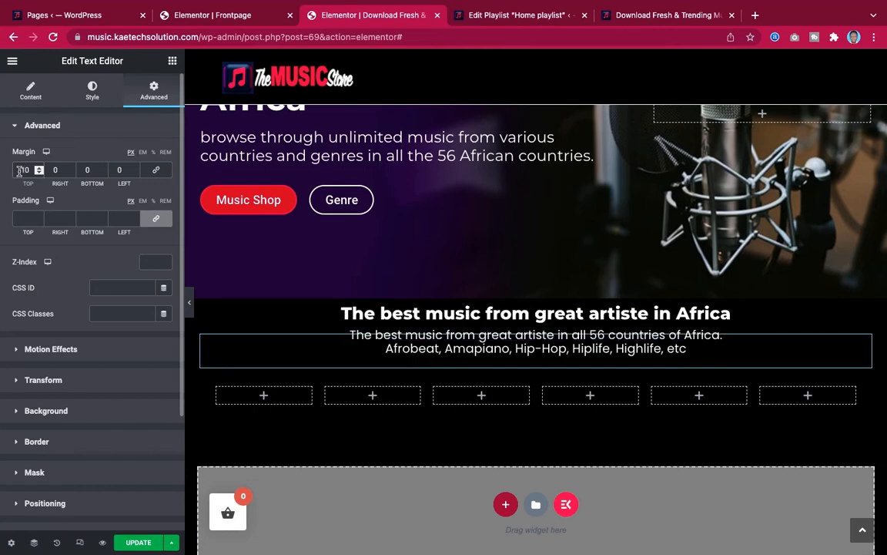
click(188, 301)
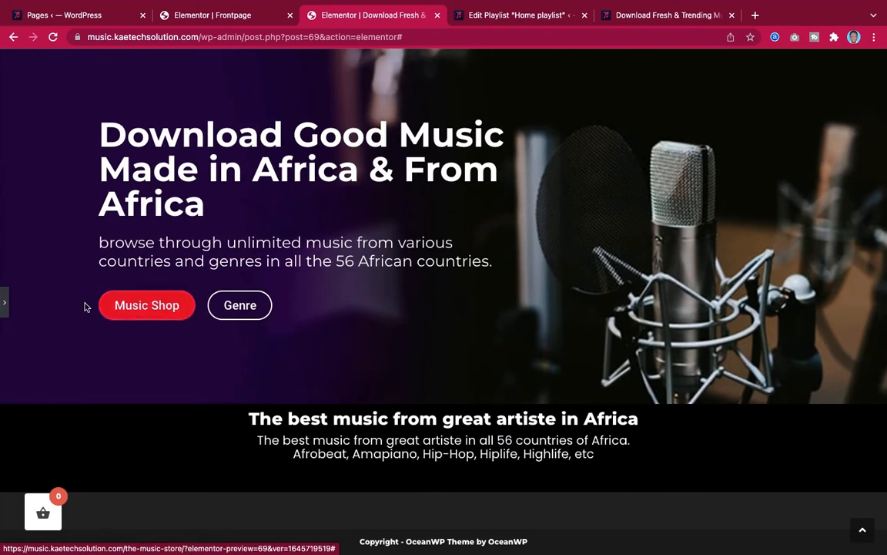
click(4, 302)
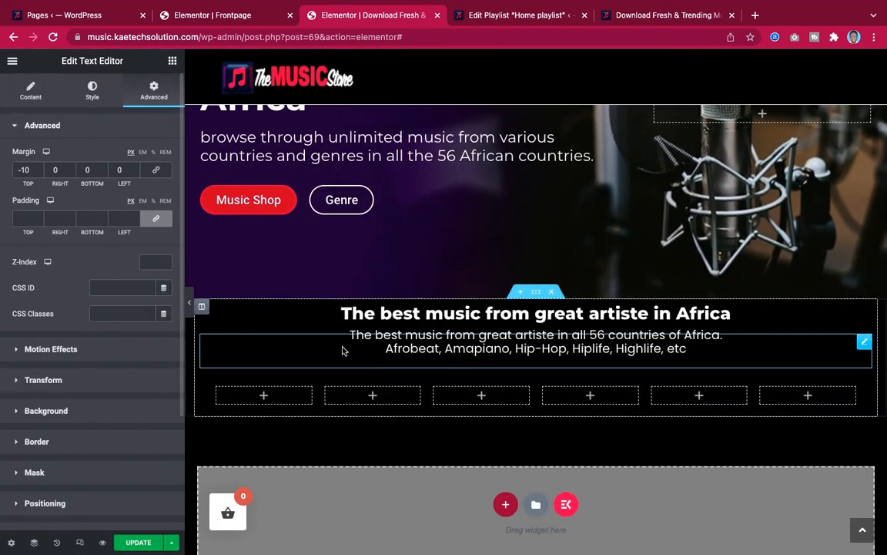
Examine the country lists on the demo page, starting with the first column, as reference for the six empty columns.
scroll(470, 395, down, 2)
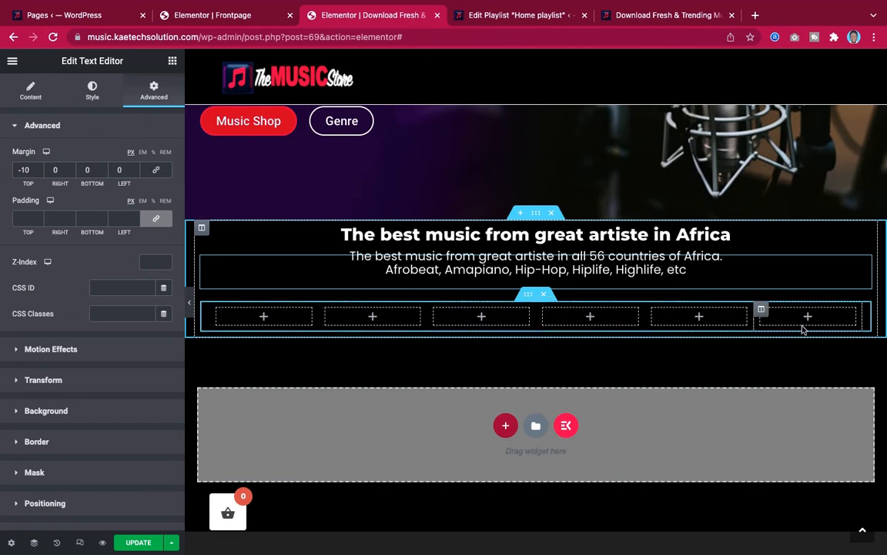
click(664, 15)
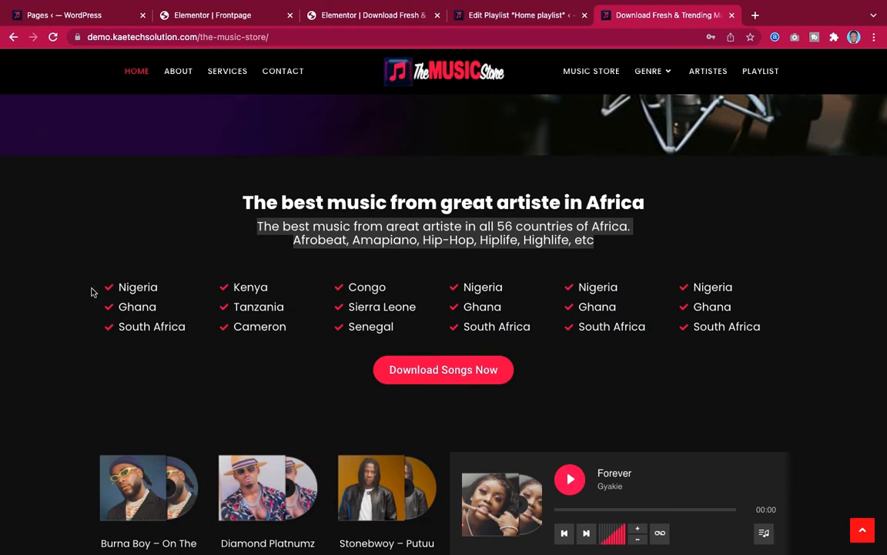
drag(91, 291, 190, 334)
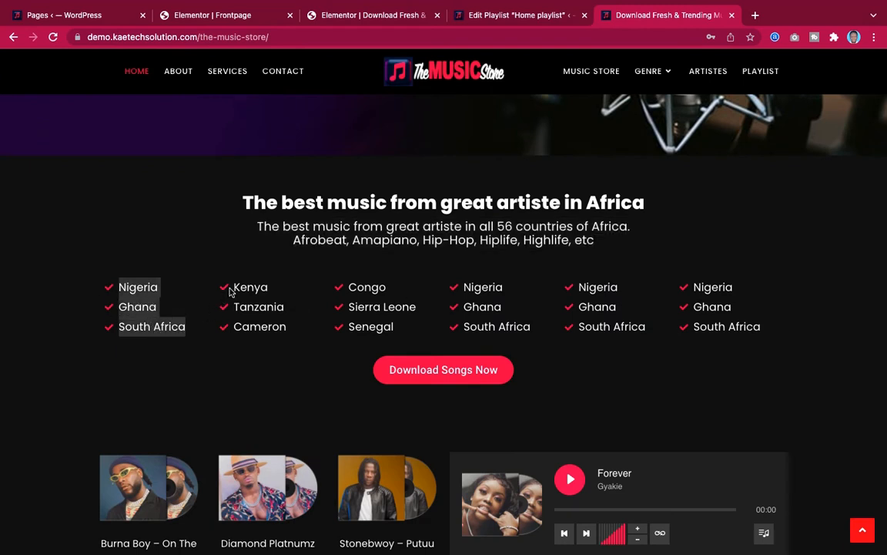
click(209, 264)
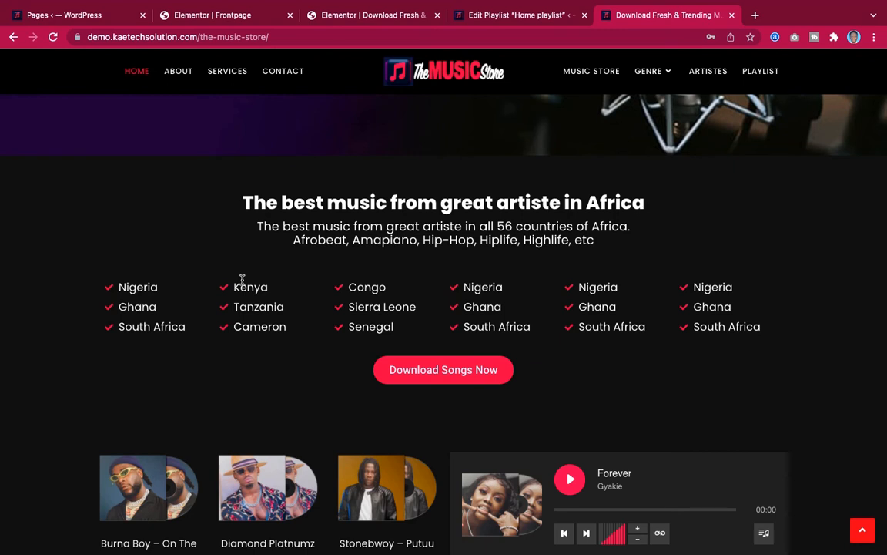
Examine the country names in the second and third columns of the demo page's lists.
drag(235, 286, 303, 337)
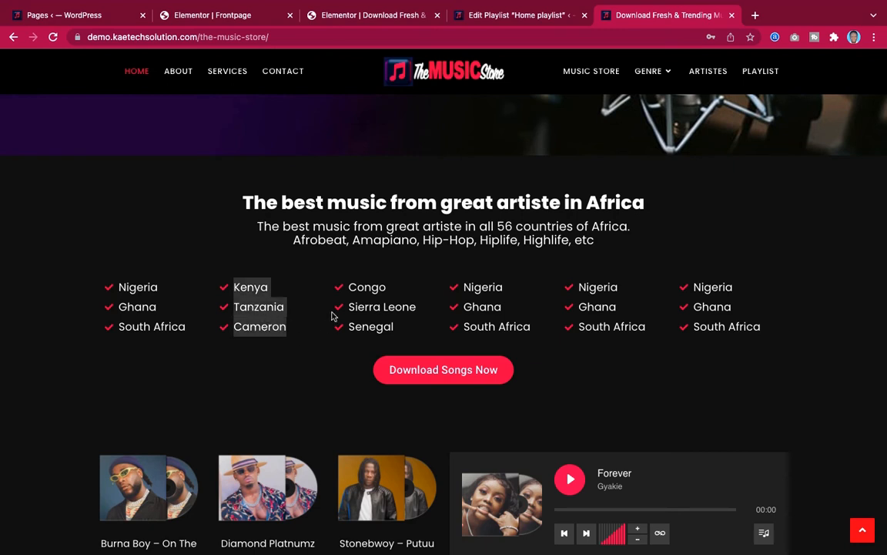
drag(349, 286, 397, 327)
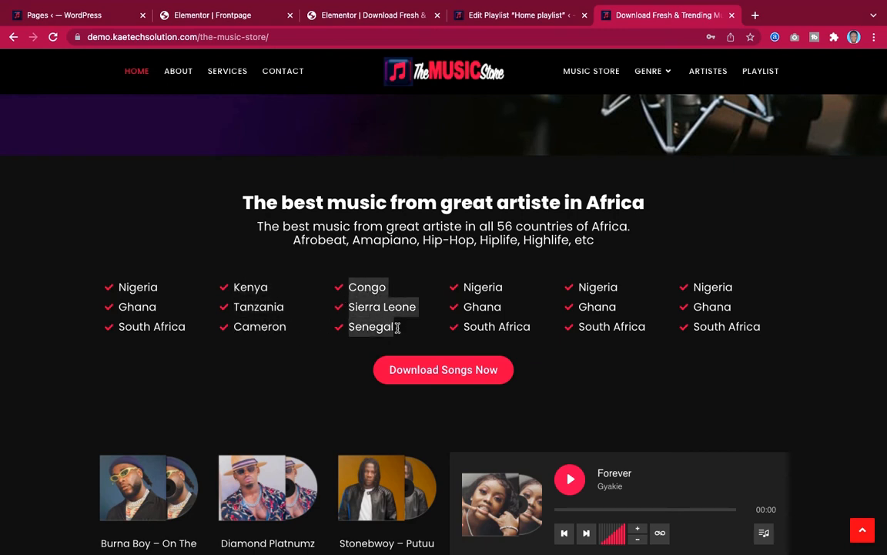
right_click(160, 292)
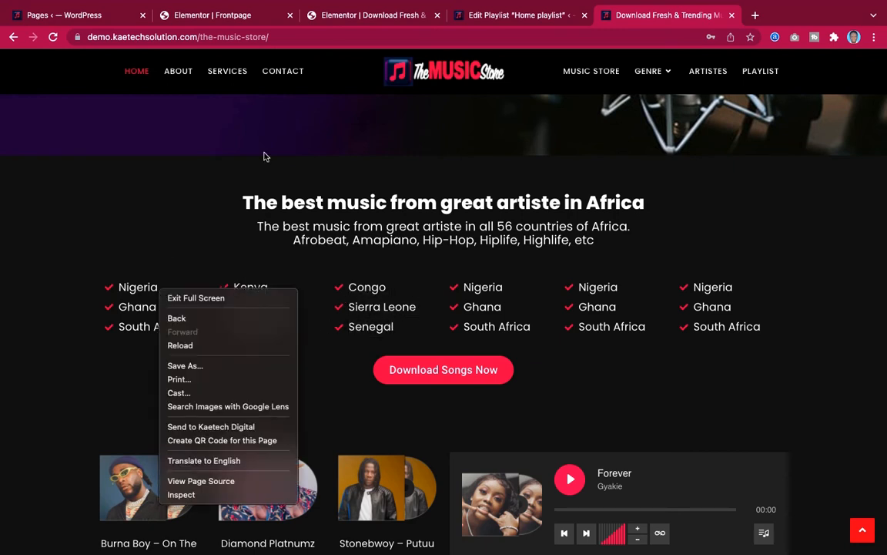
key(Escape)
Return to the Elementor editor and add an Icon List widget to the first of the six empty columns.
click(393, 15)
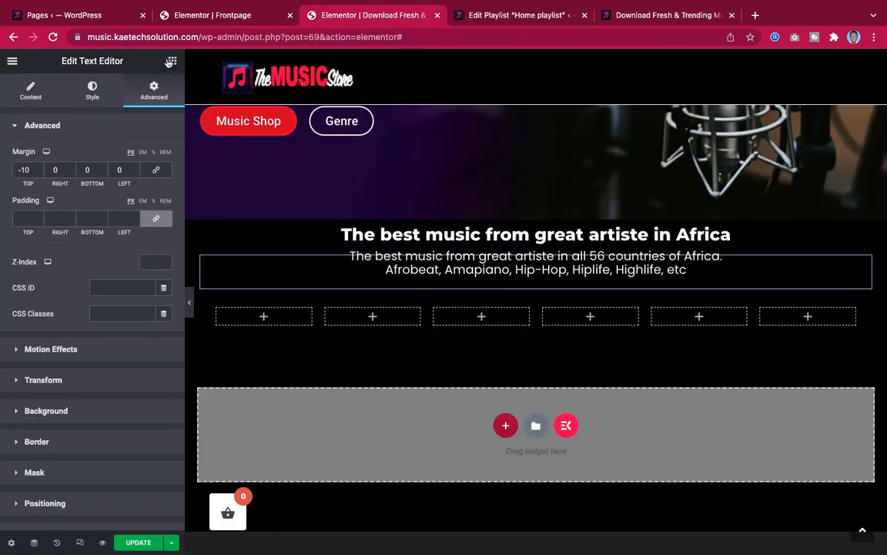
click(170, 61)
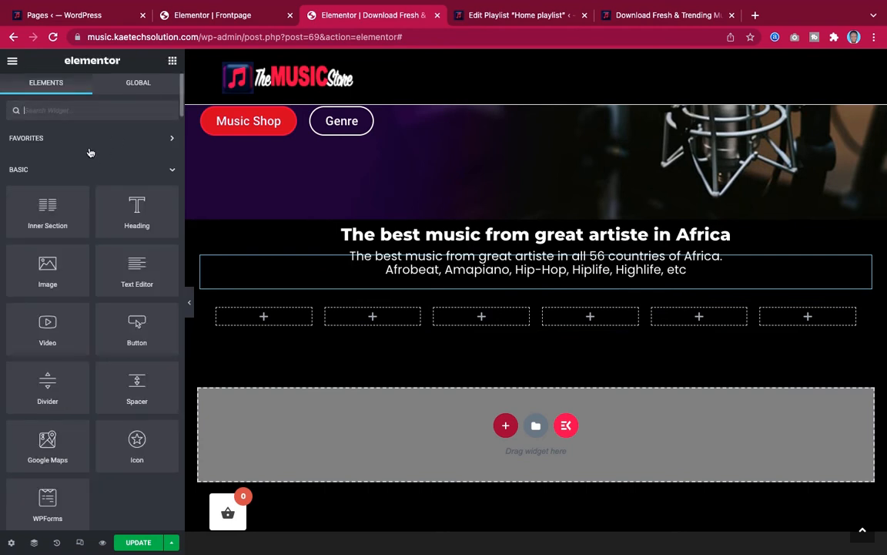
text(icon)
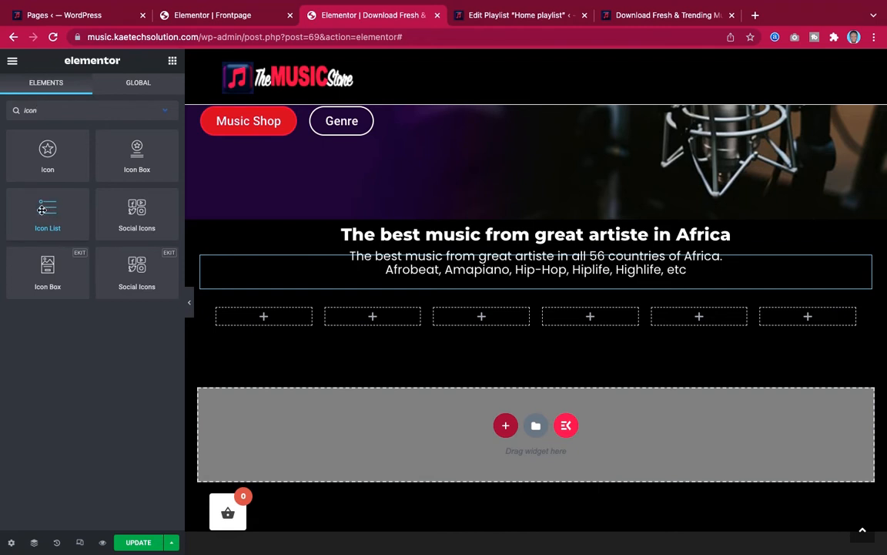
drag(42, 209, 259, 311)
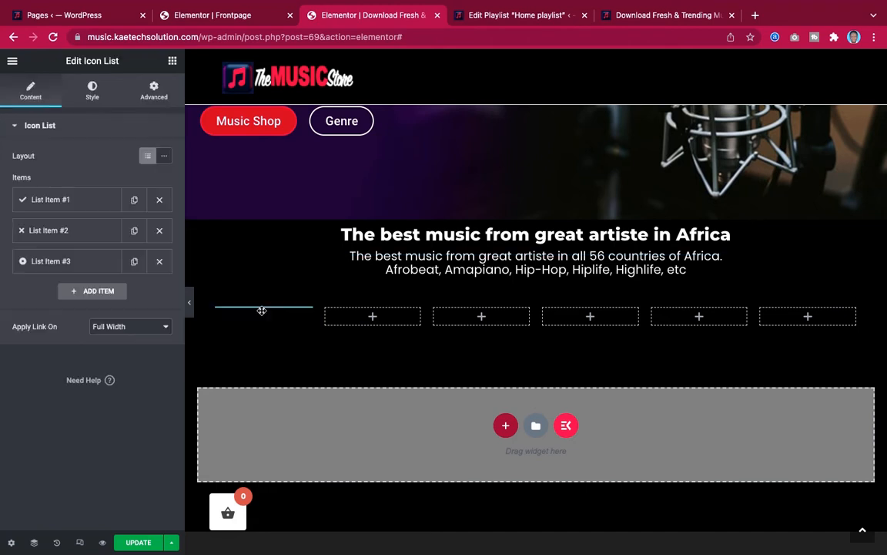
Delete the second and third default items from the new icon list.
scroll(271, 352, down, 1)
scroll(271, 352, down, 3)
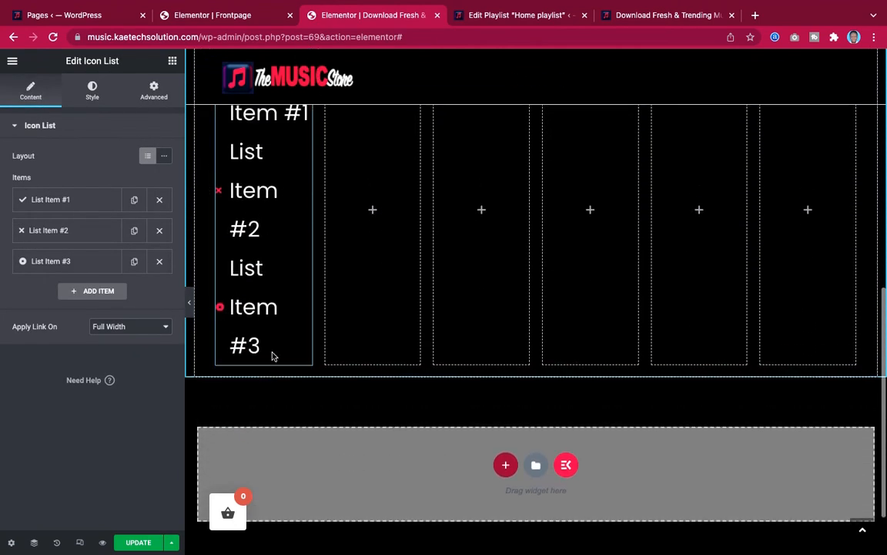
scroll(273, 356, up, 1)
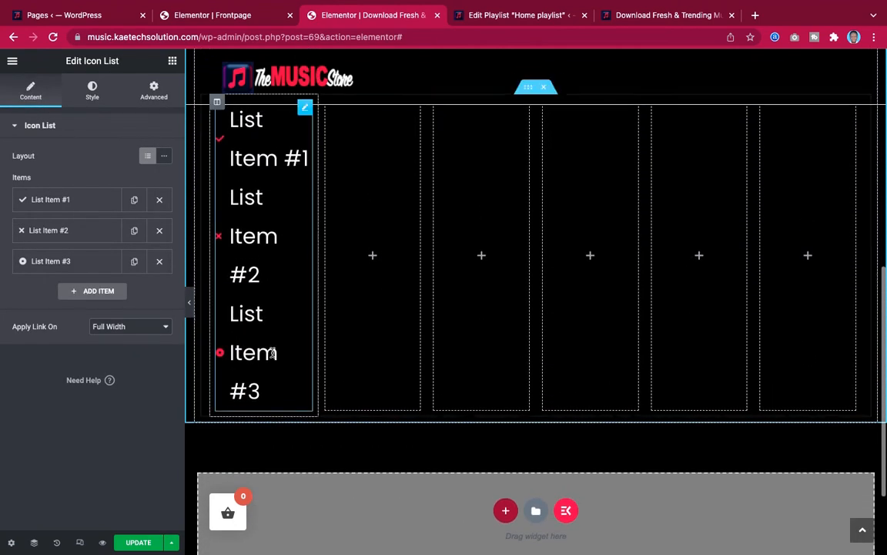
click(160, 263)
click(160, 231)
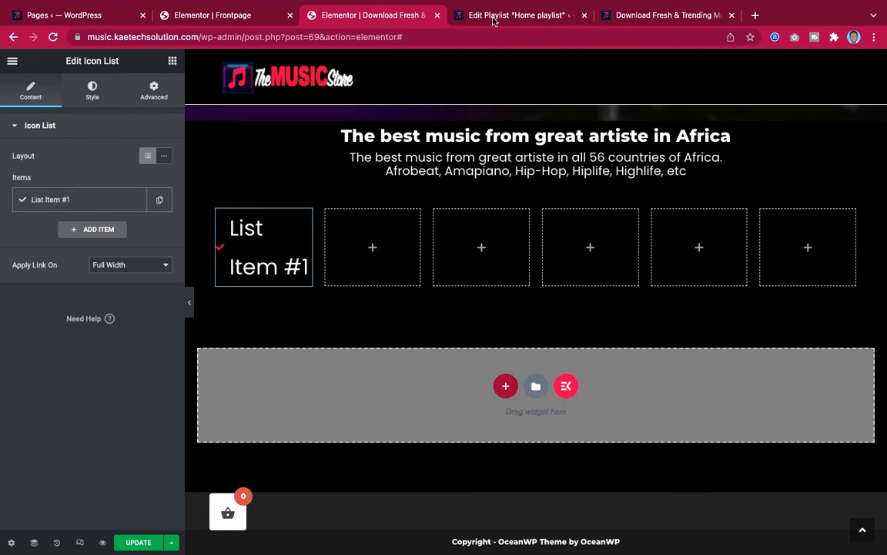
Check the demo page's country lists and rename the icon list's remaining item as Nigeria.
click(637, 17)
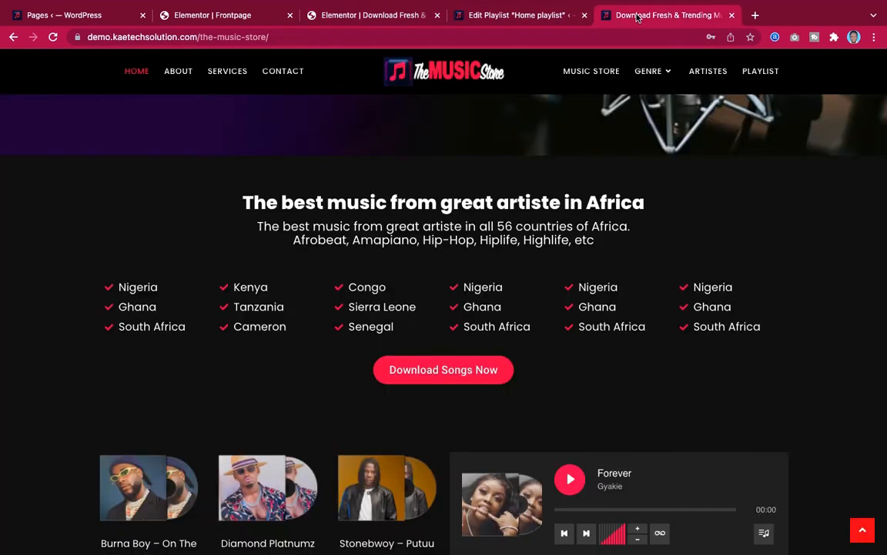
click(205, 18)
click(343, 20)
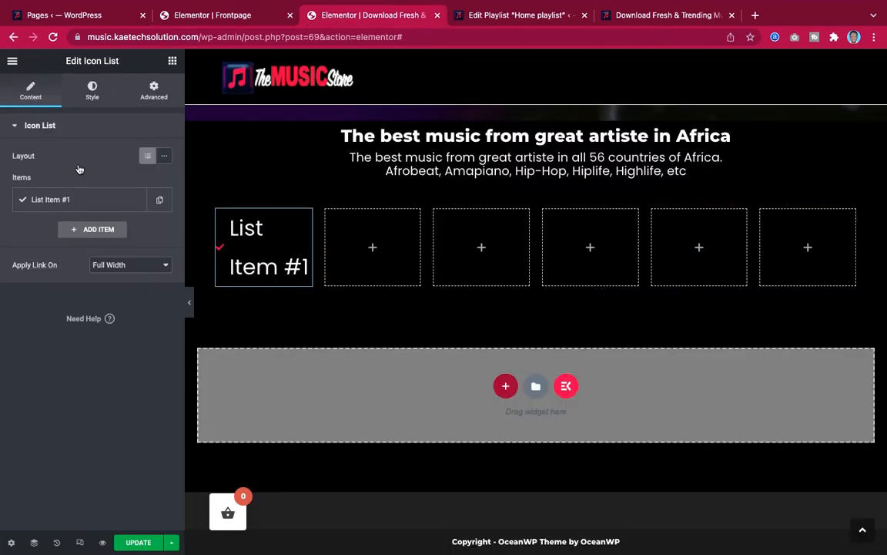
click(68, 199)
drag(71, 245, 2, 243)
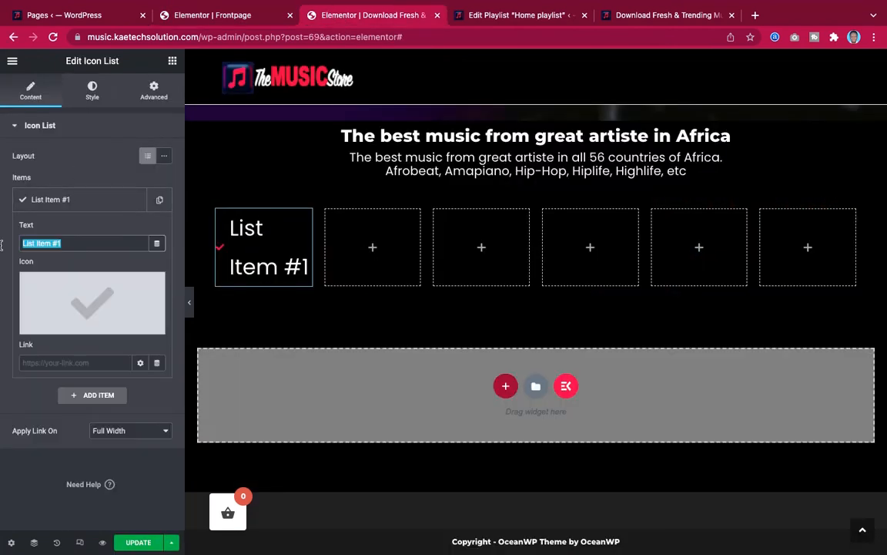
text(Nigeria)
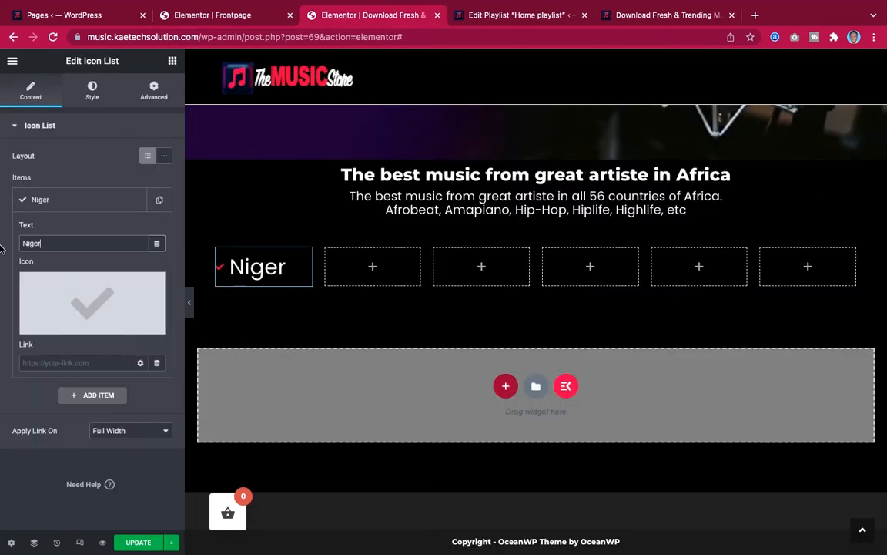
click(81, 199)
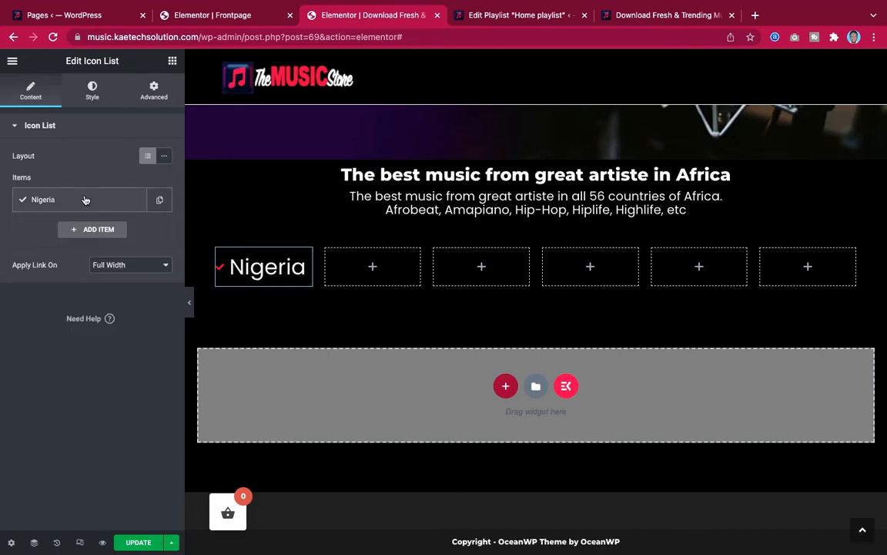
Set the icon list text's font size to 20 px.
click(92, 90)
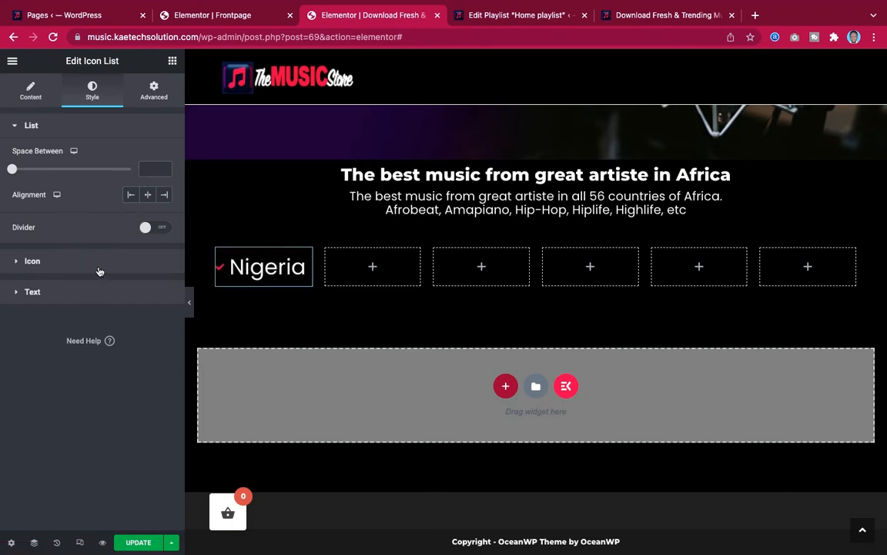
click(81, 293)
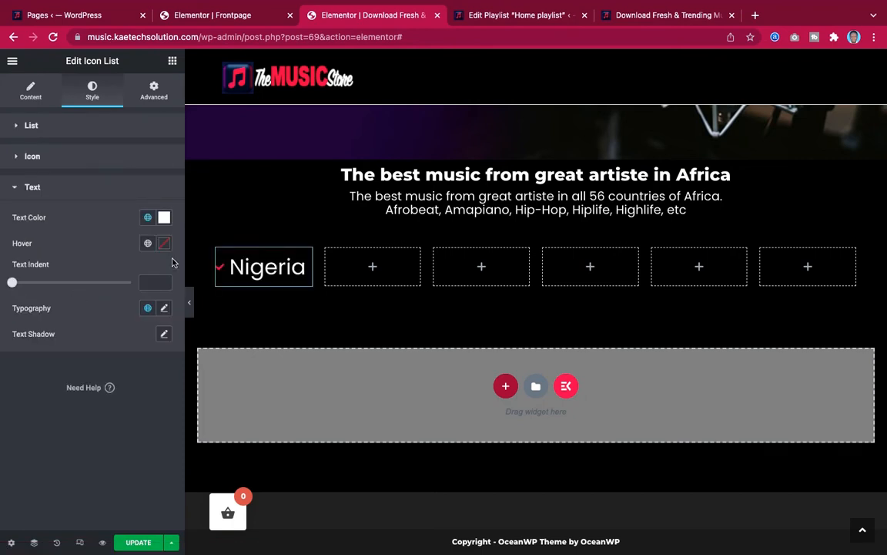
click(164, 308)
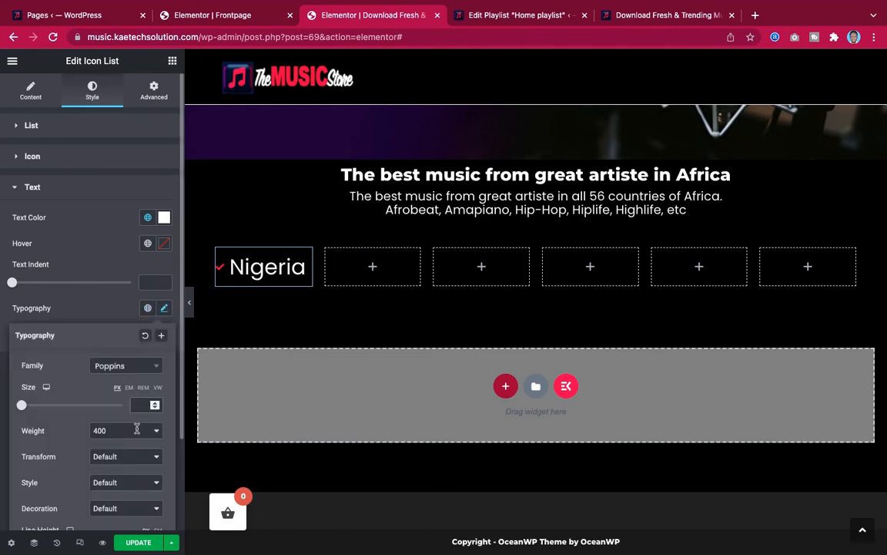
text(18)
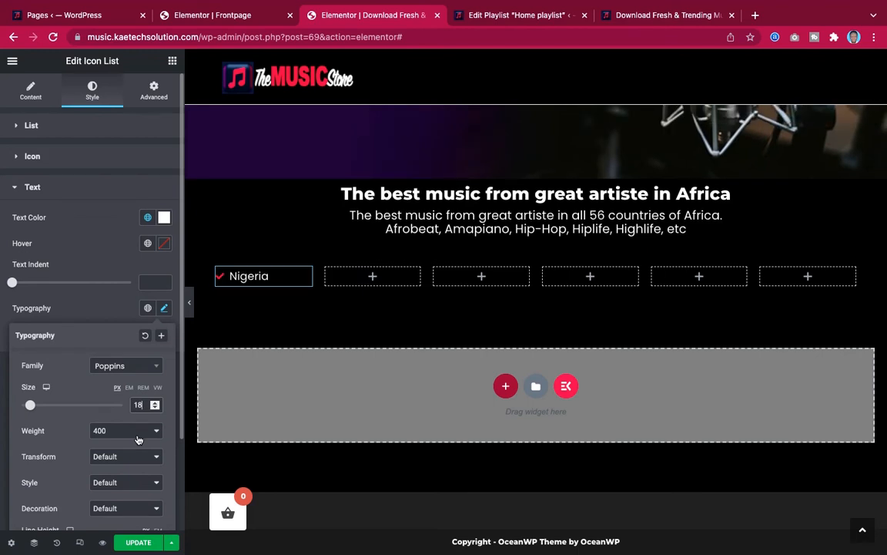
key(BackSpace)
key(BackSpace)
text(20)
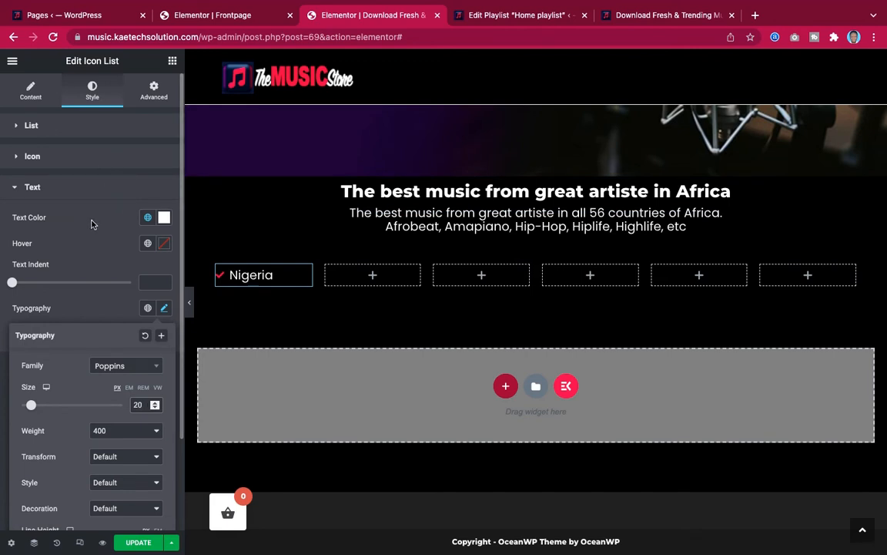
Increase the size of the icon list's check mark to 19.
click(93, 183)
click(103, 160)
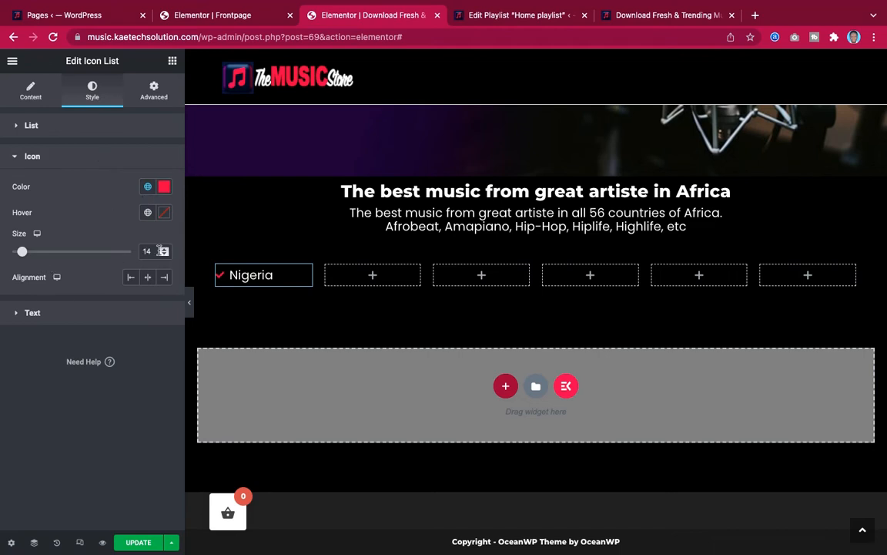
click(163, 249)
click(163, 250)
click(163, 249)
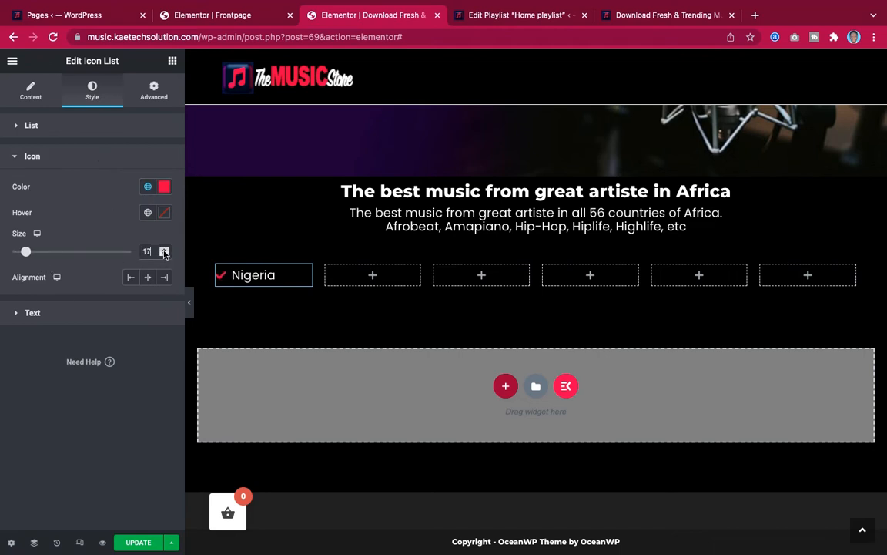
click(163, 250)
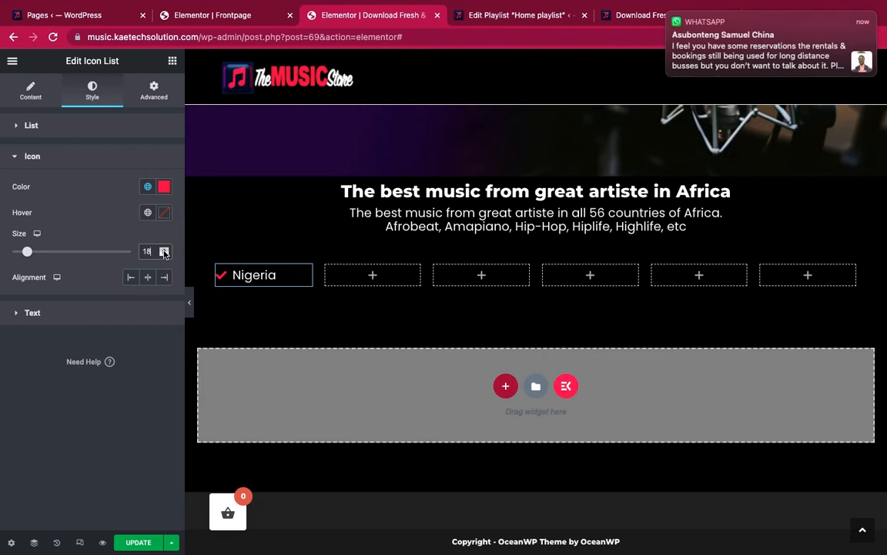
click(163, 250)
mouse_move(687, 34)
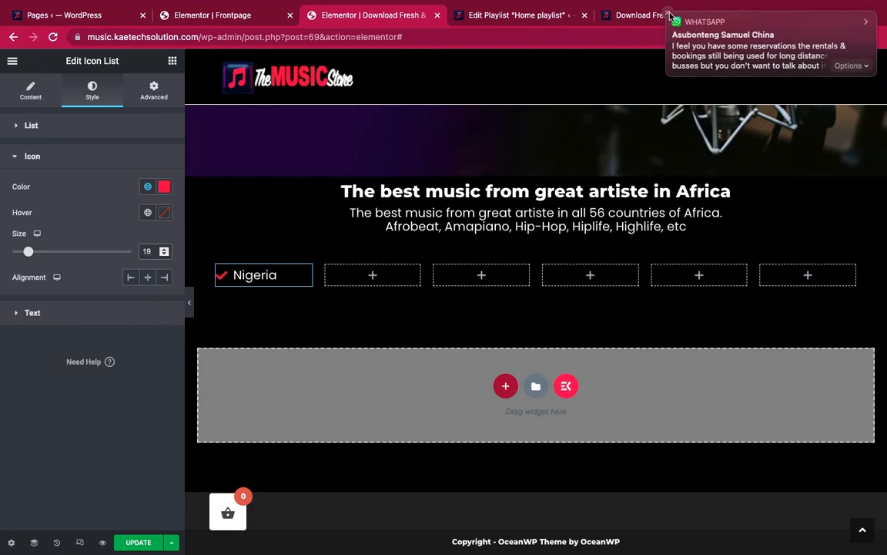
click(669, 15)
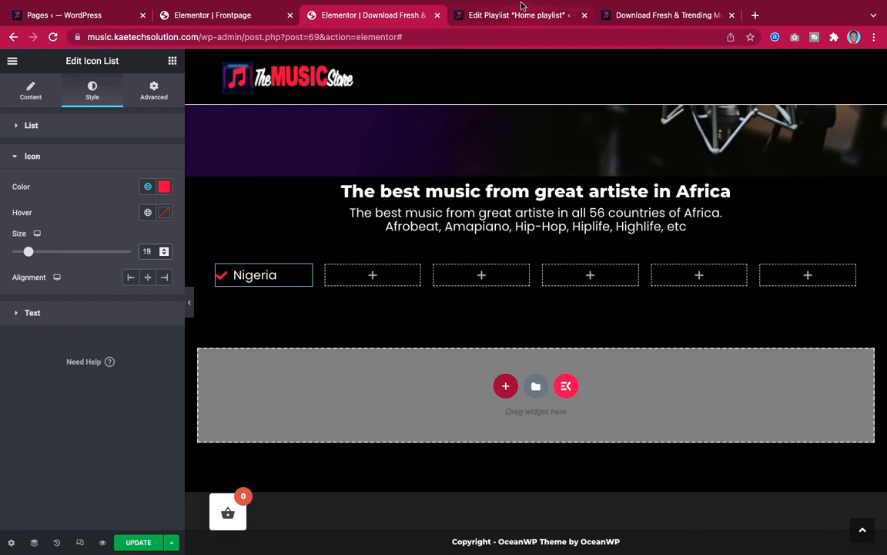
mouse_move(527, 4)
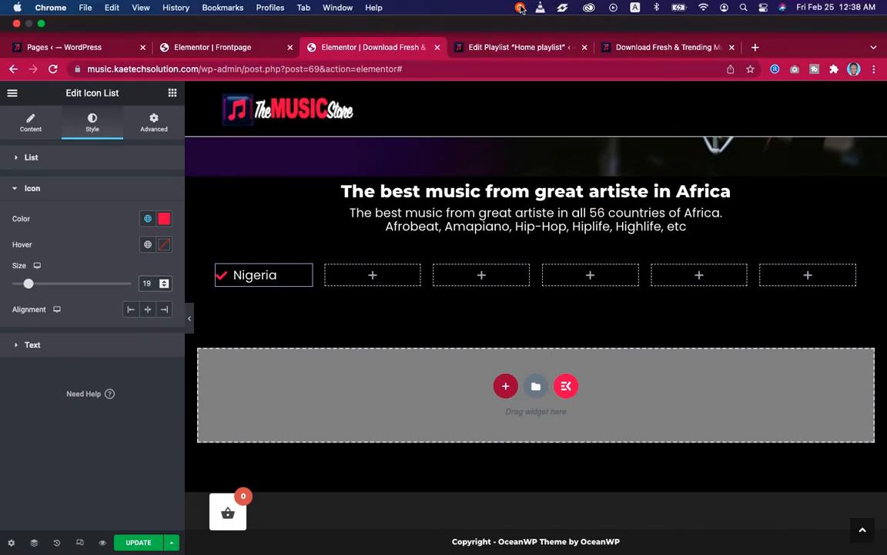
click(521, 7)
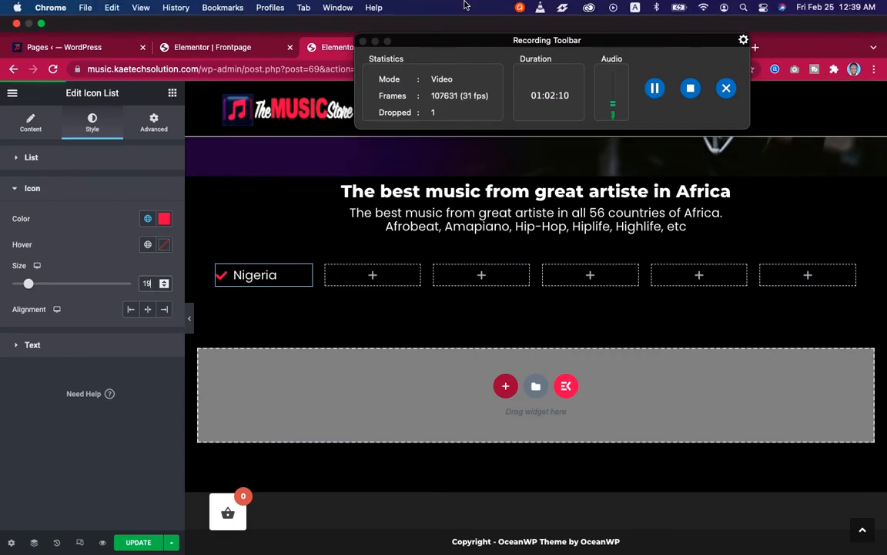
click(519, 8)
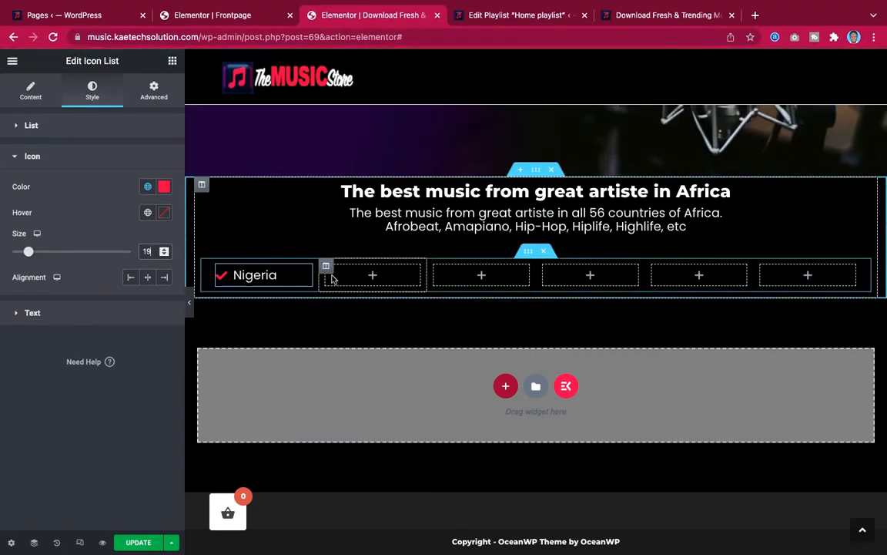
Reduce the check mark size to 18 and duplicate the Nigeria item twice to make a three-item list.
click(164, 255)
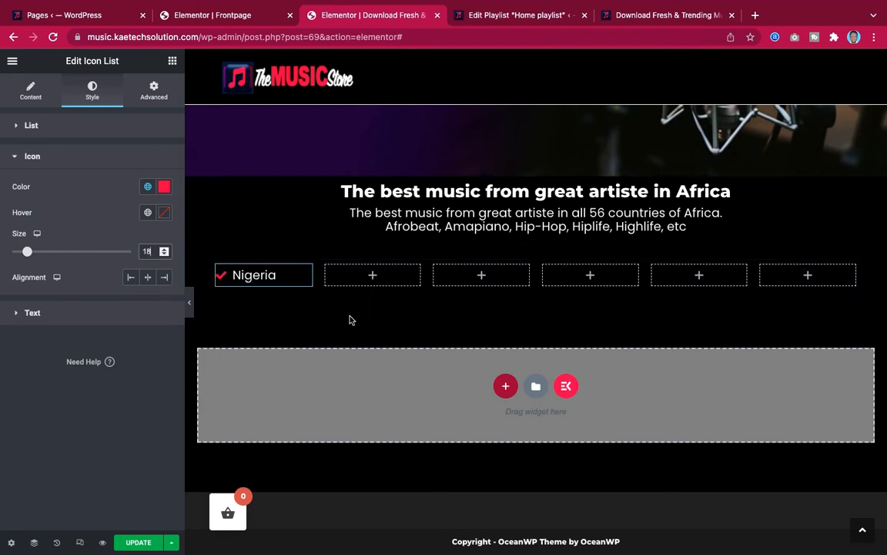
click(33, 91)
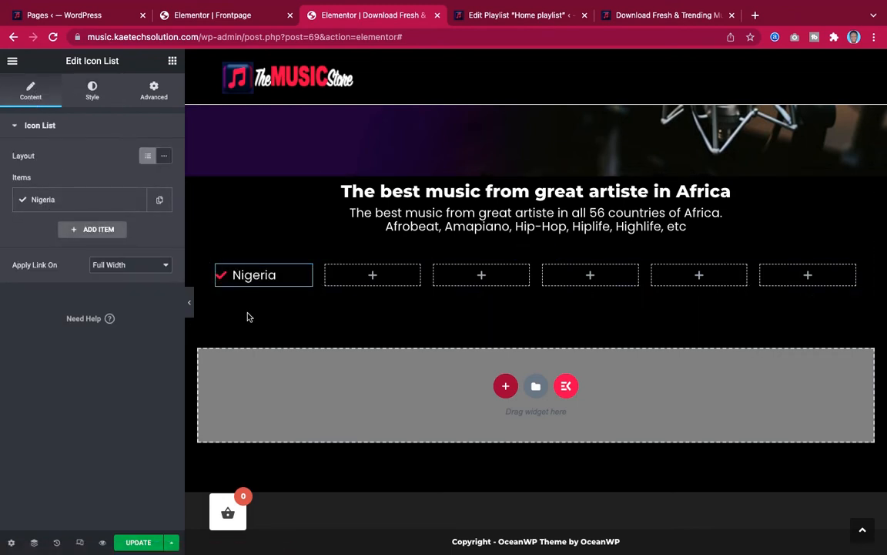
click(160, 200)
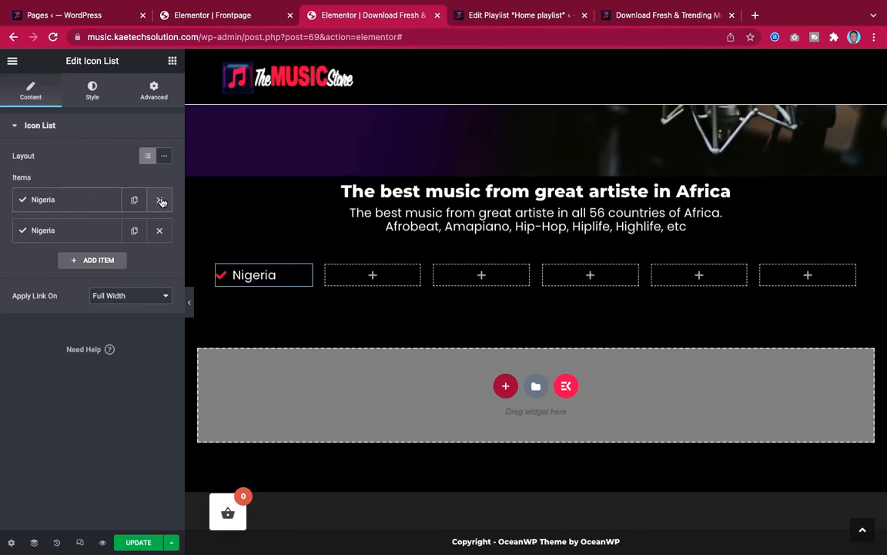
click(135, 231)
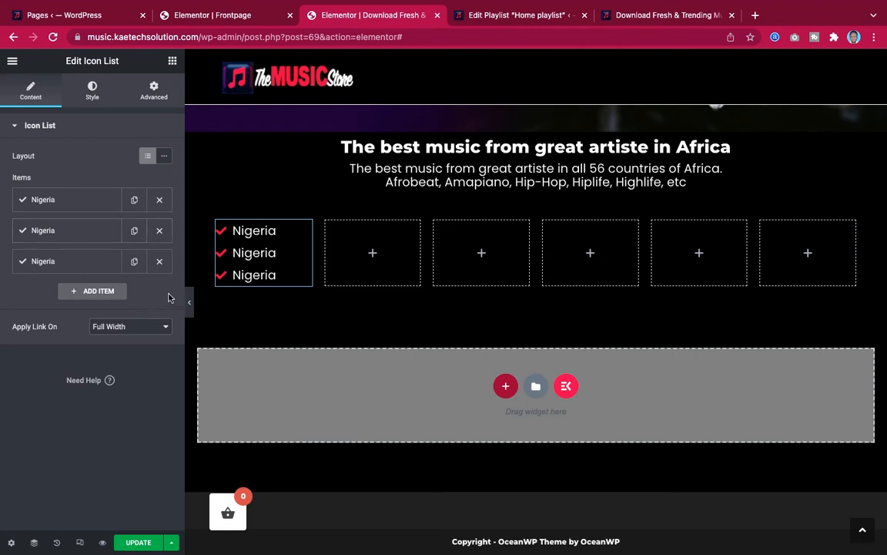
Rename the second item of the icon list as Ghana.
click(71, 231)
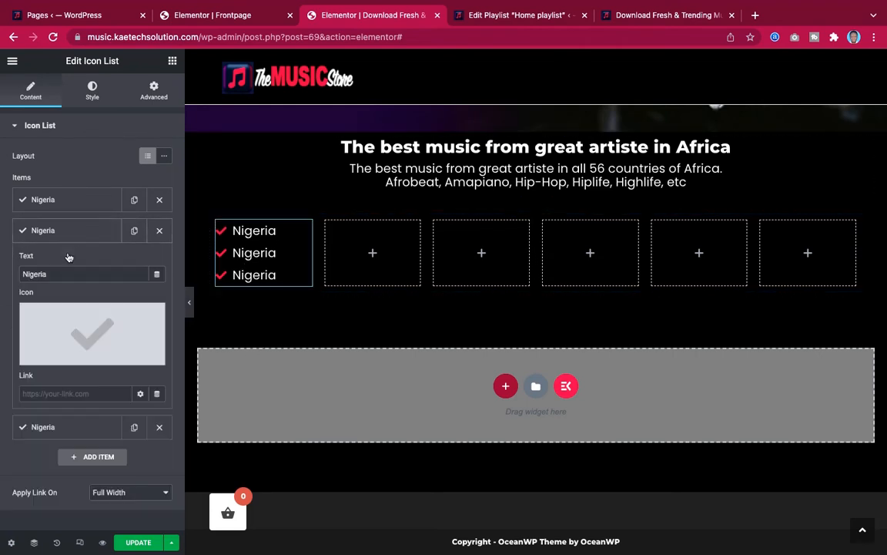
drag(49, 274, 7, 277)
text(Ghana)
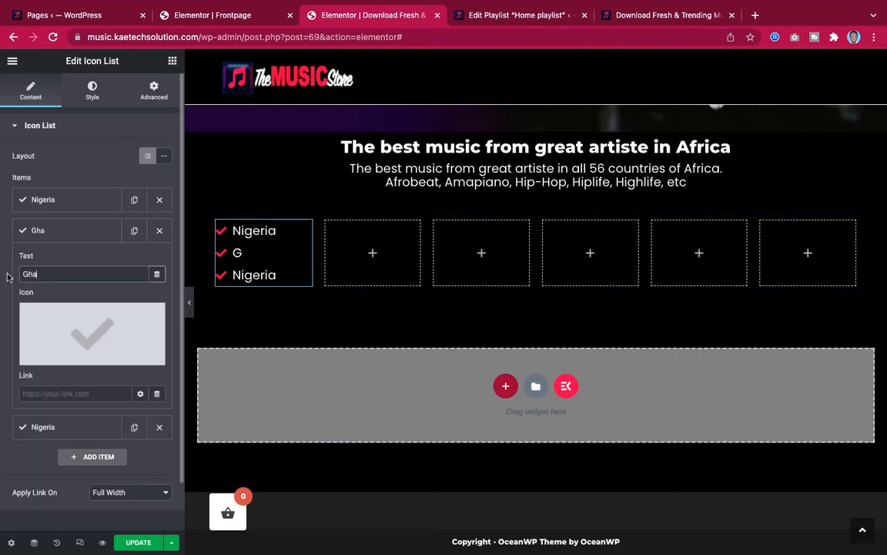
click(50, 235)
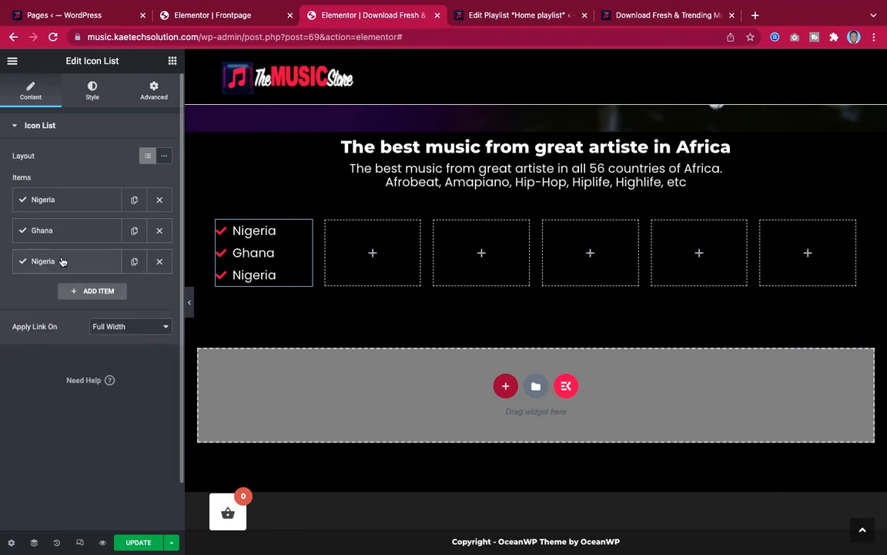
Rename the third item of the icon list as South Africa.
click(61, 261)
drag(50, 306, 10, 310)
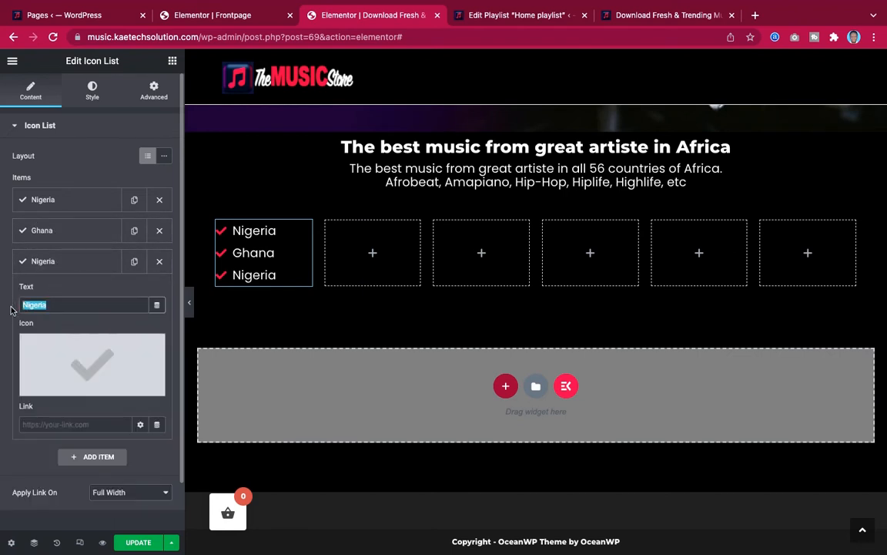
text(South A)
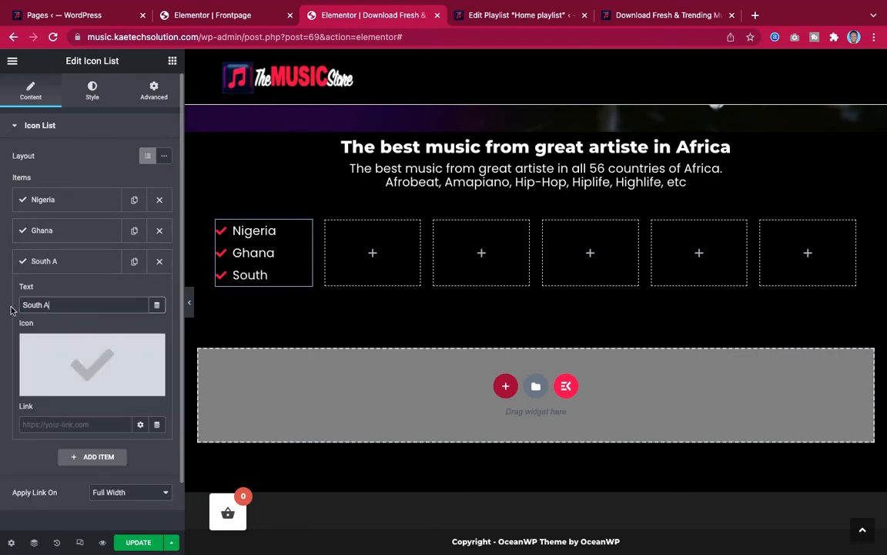
text(frica)
click(93, 265)
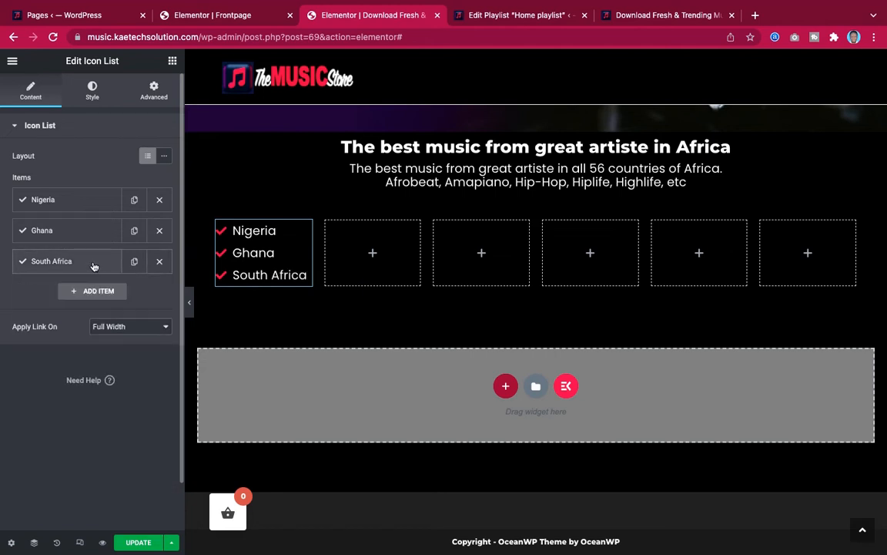
Copy the finished country icon list and paste it into each of the five empty columns beside it.
right_click(304, 229)
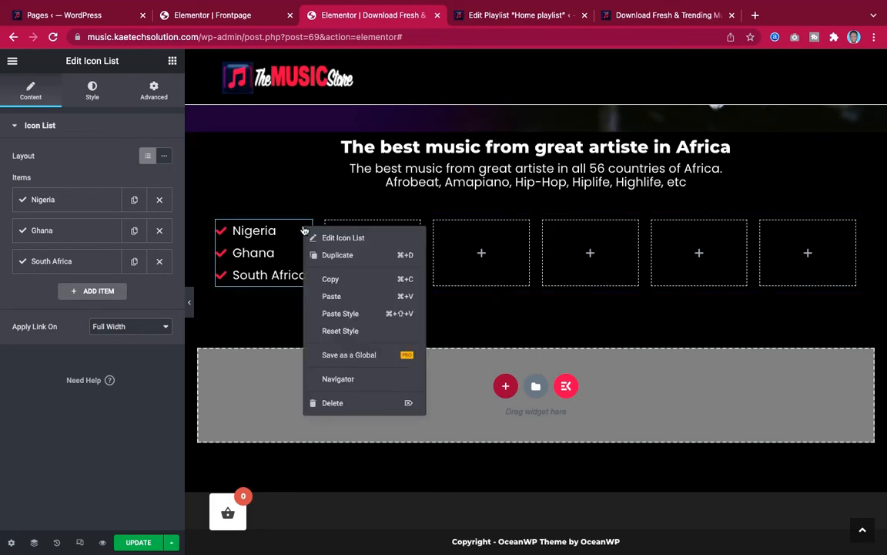
click(329, 280)
right_click(354, 256)
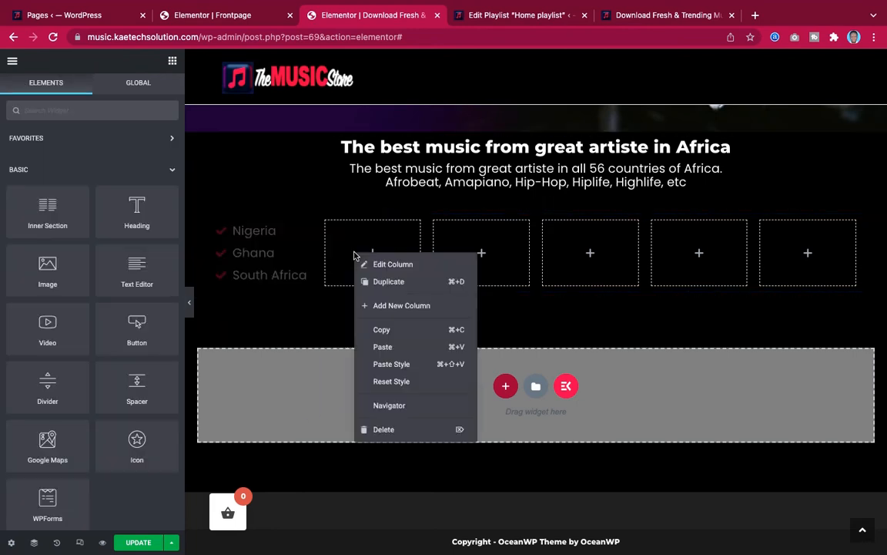
click(380, 349)
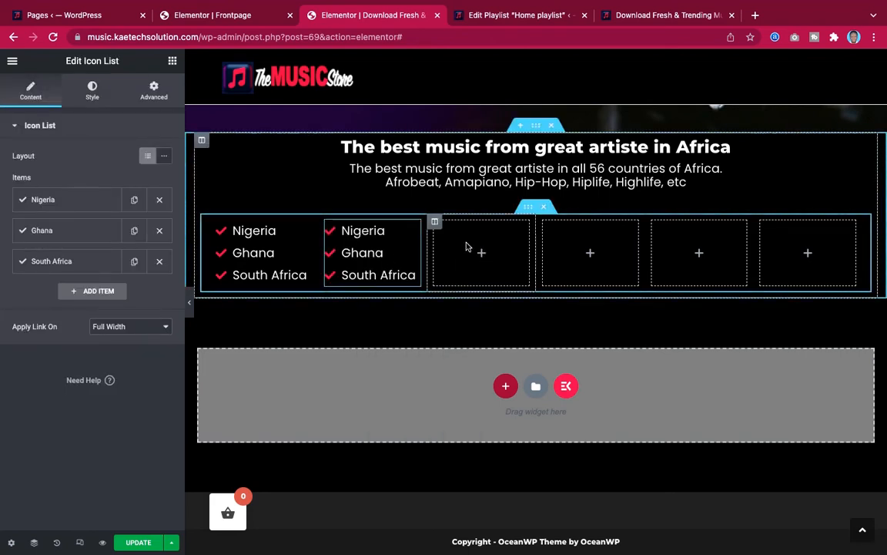
right_click(466, 247)
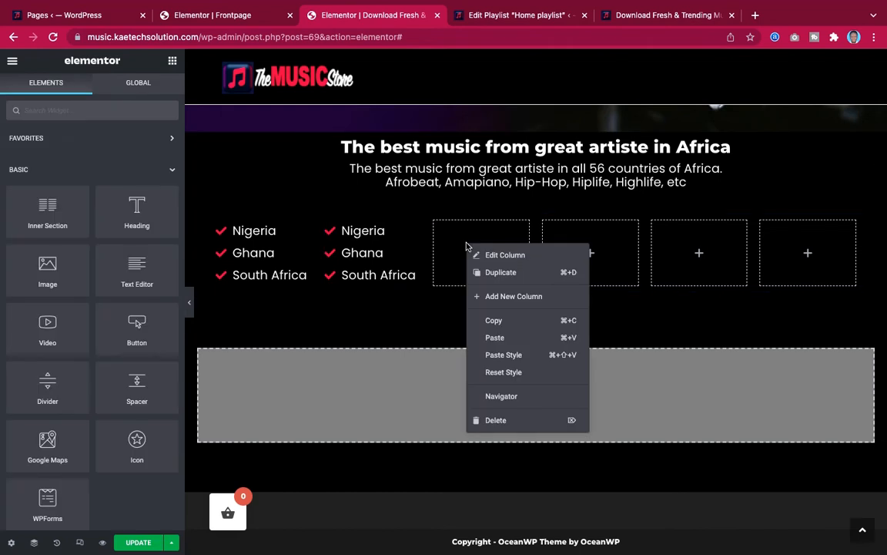
click(497, 339)
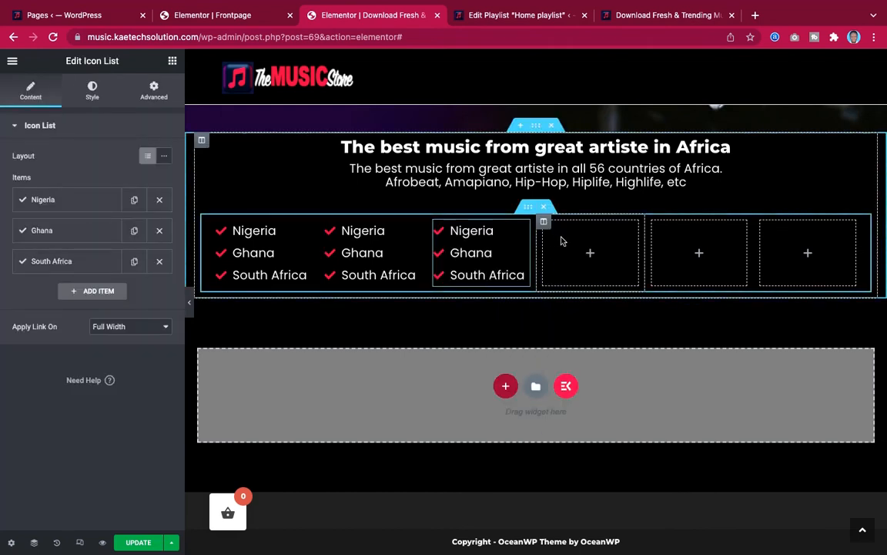
right_click(562, 242)
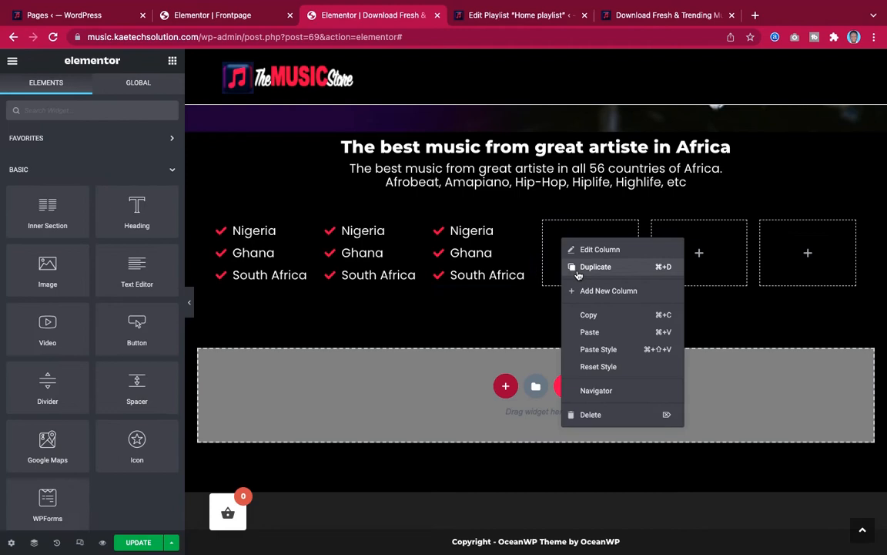
click(589, 332)
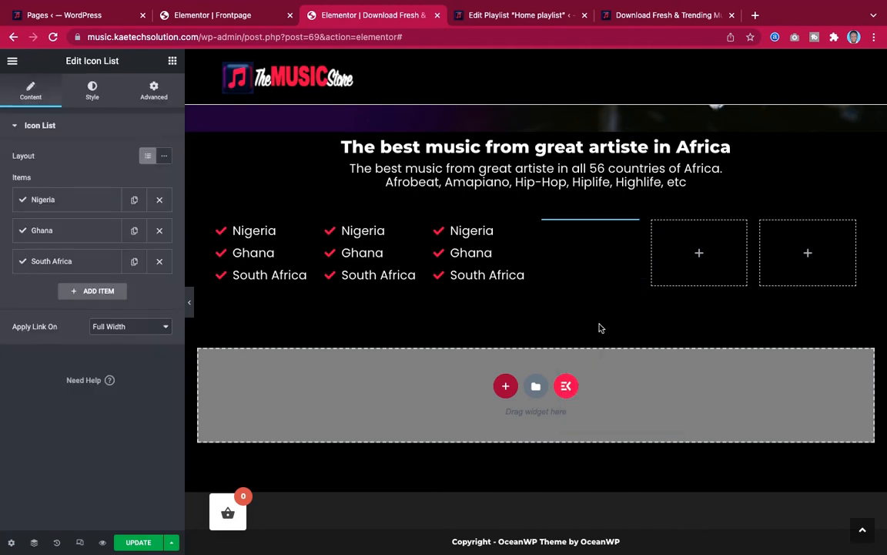
right_click(674, 242)
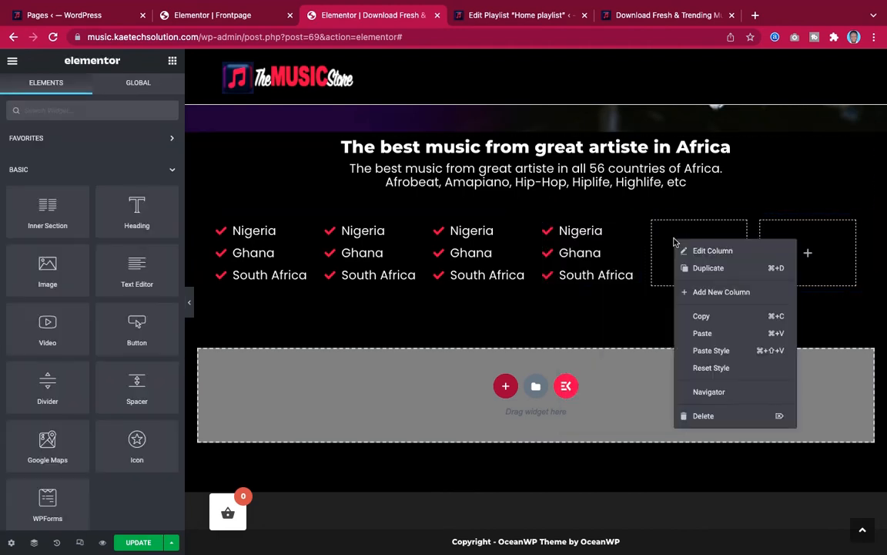
click(704, 332)
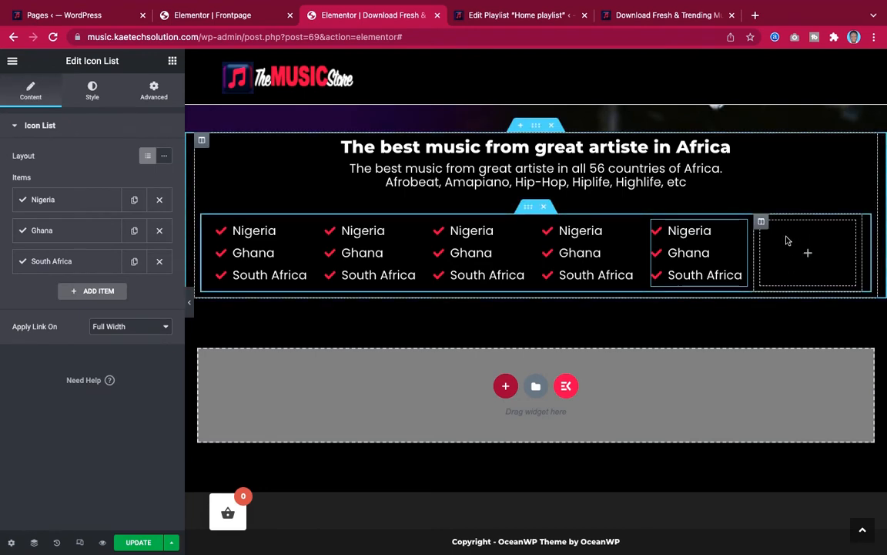
right_click(786, 241)
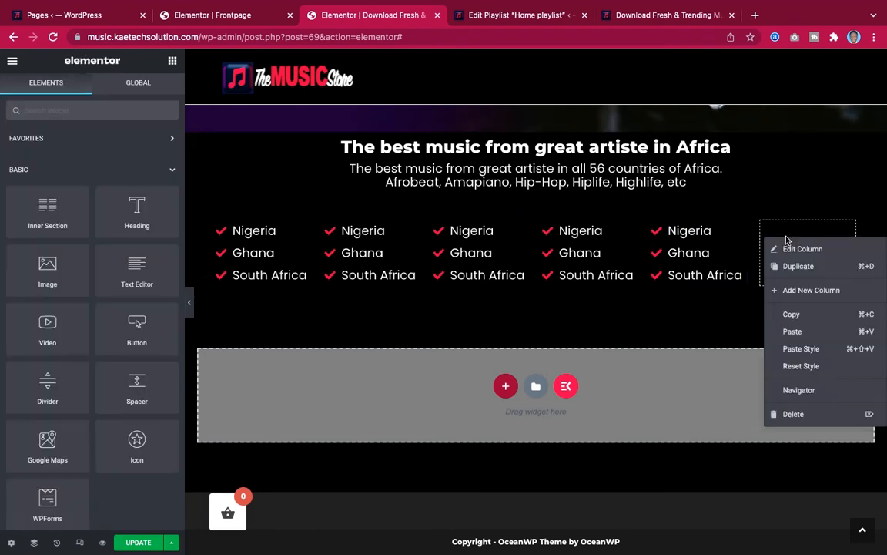
click(805, 332)
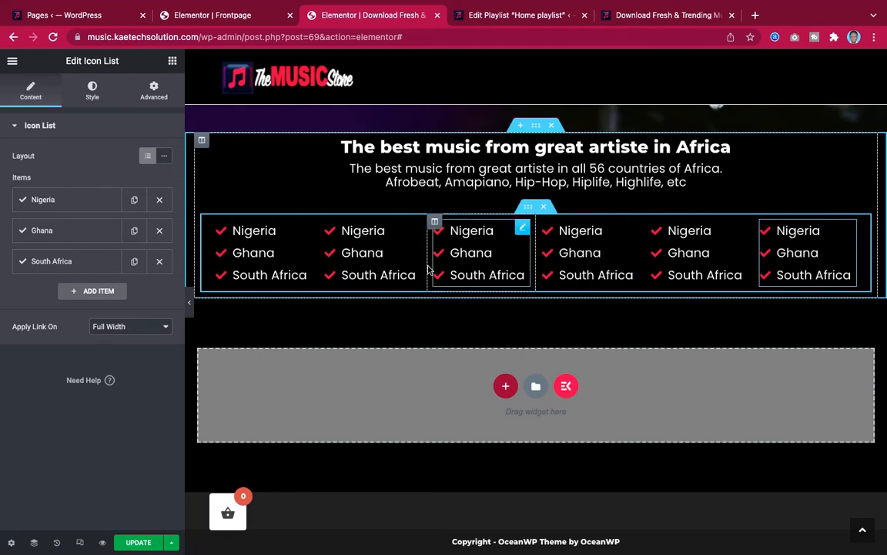
Rename the first item of the second column's icon list as Kenya.
click(403, 240)
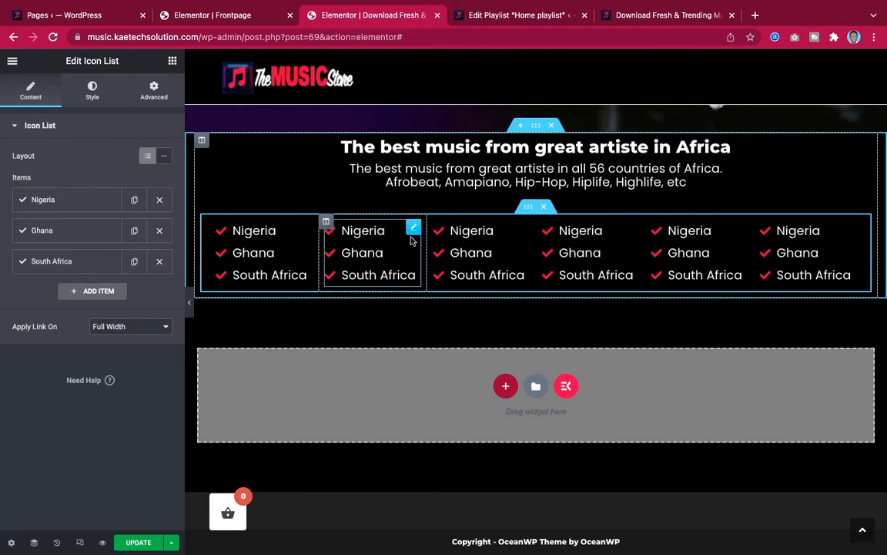
click(69, 200)
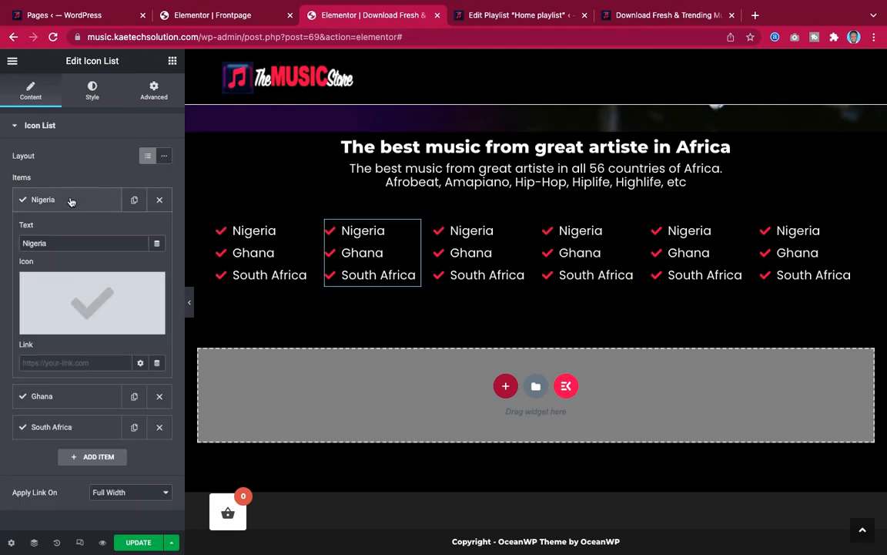
drag(58, 243, 5, 248)
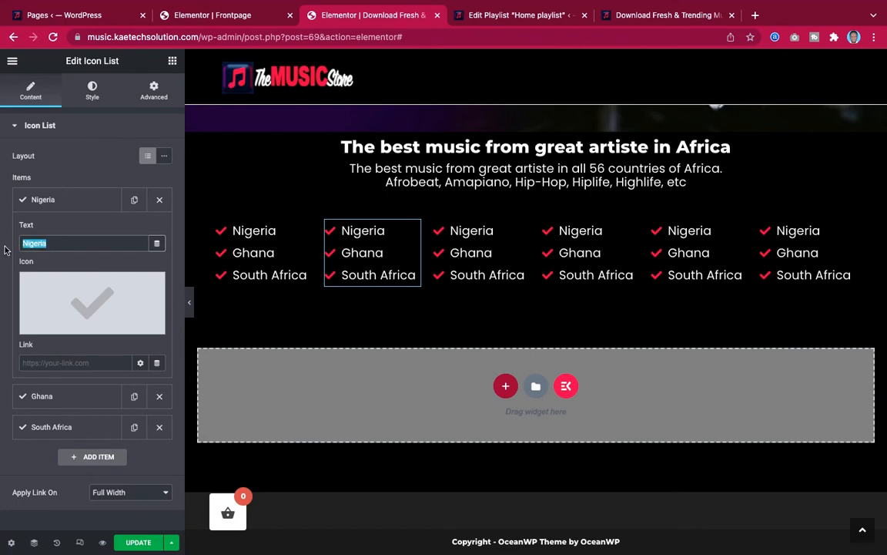
text(Kenya)
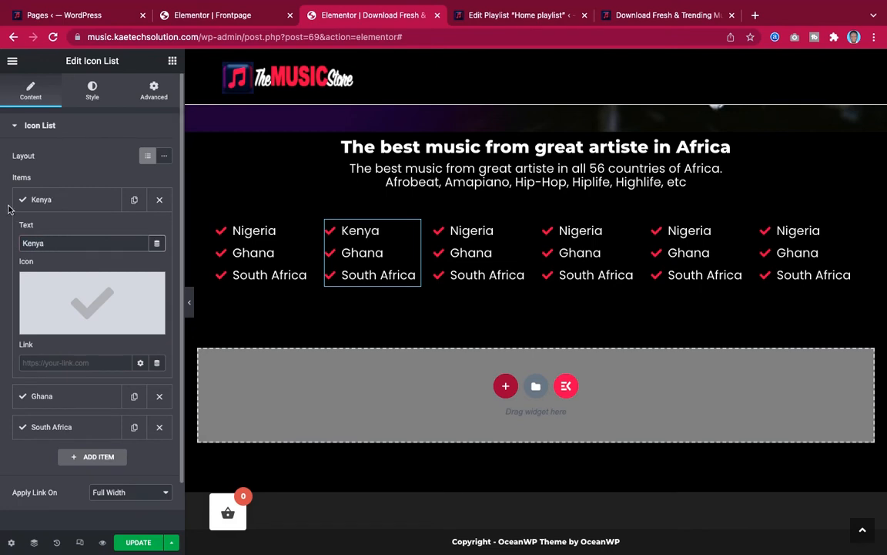
click(64, 202)
Rename the second item of the second column's icon list as Cameroon.
click(71, 231)
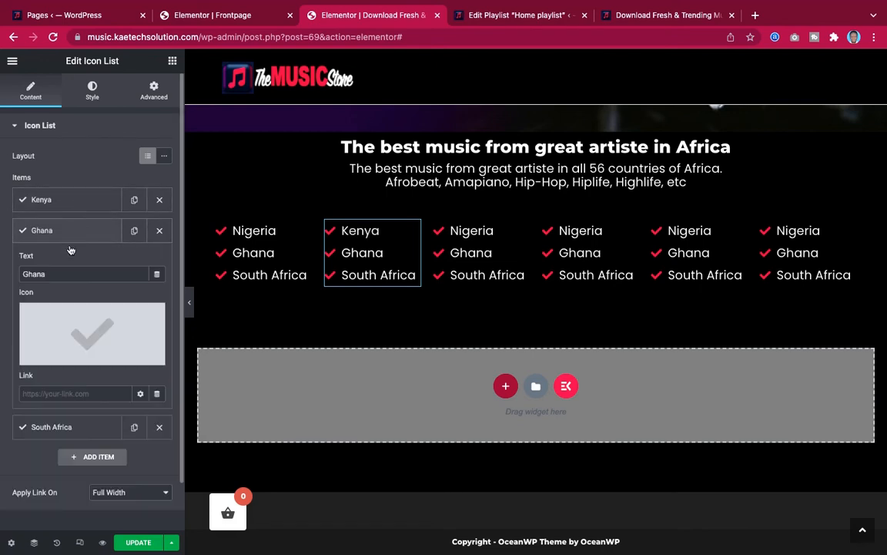
drag(53, 275, 2, 271)
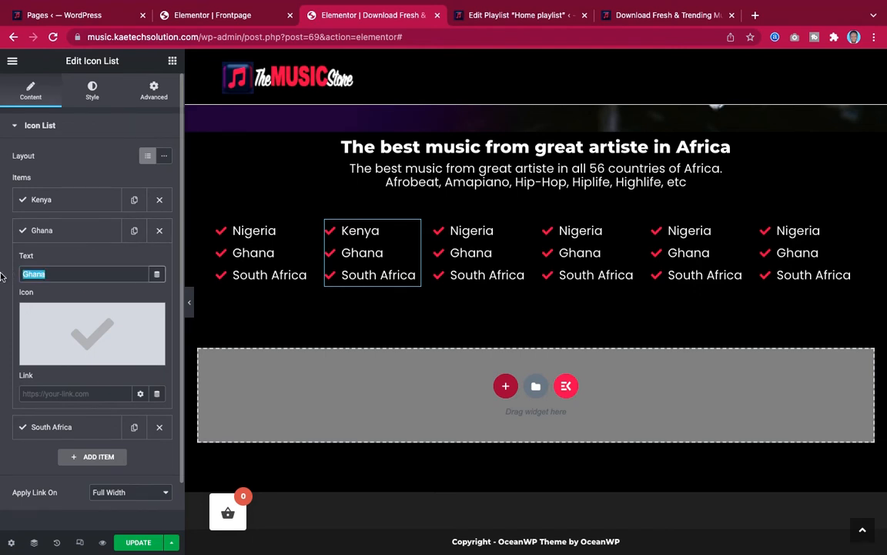
text(Came)
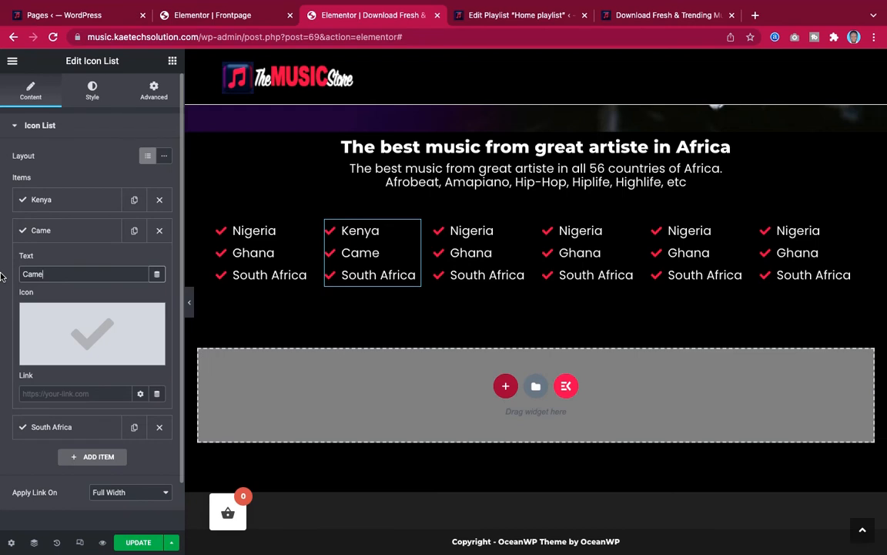
text(roon)
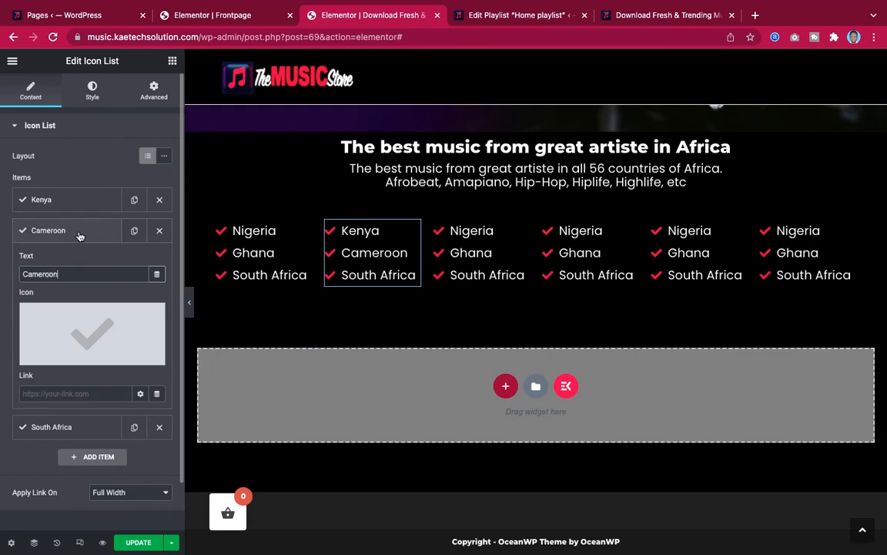
click(77, 230)
Rename the third item of the second column's icon list as Botswana.
click(79, 261)
drag(68, 305, 13, 305)
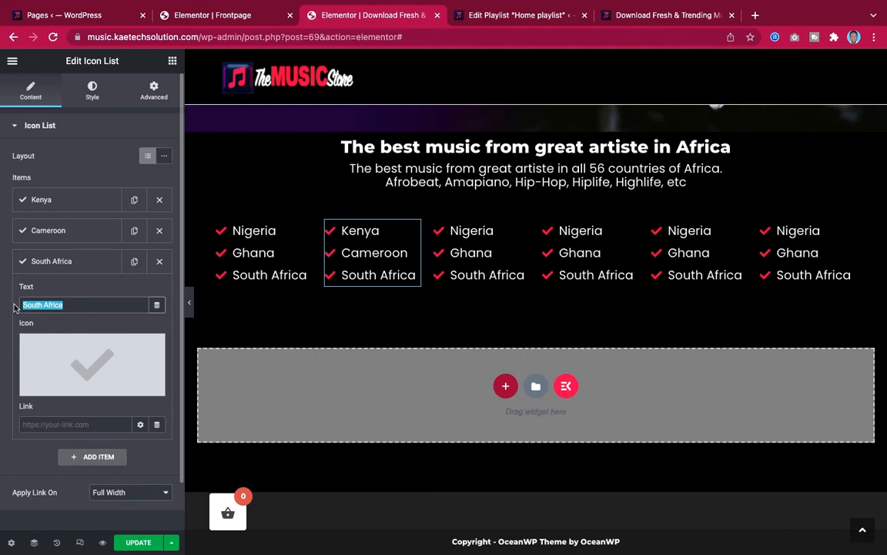
text(Bot)
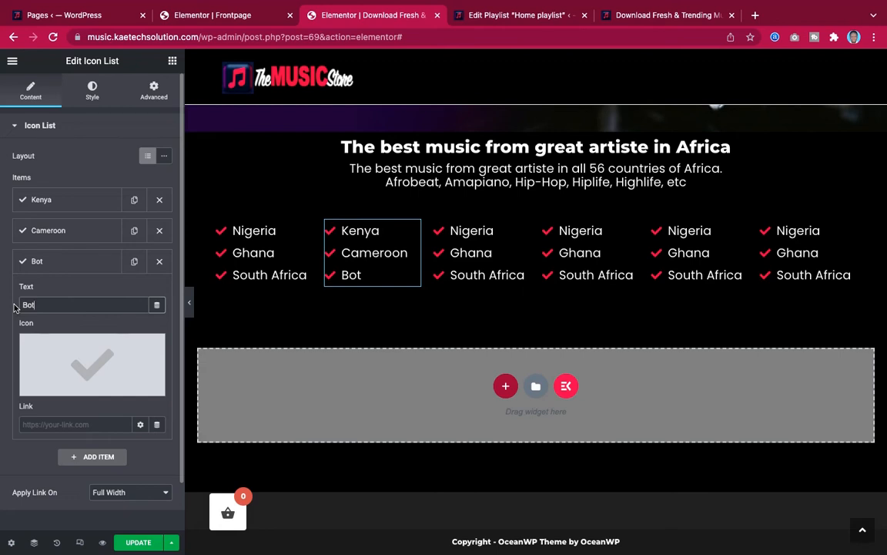
text(swana)
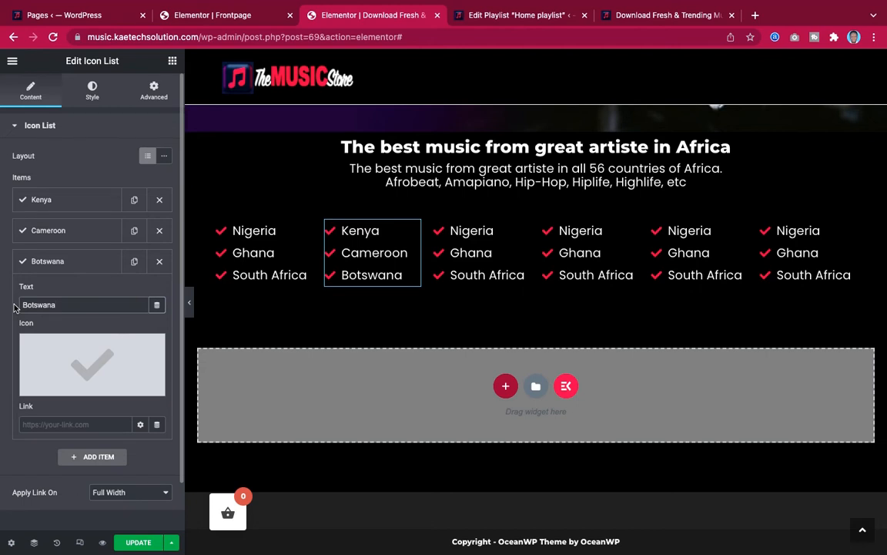
click(54, 261)
Look at the demo page's country section, check the spelling of Botswana in a new browser tab, and return to the Elementor editor.
click(653, 16)
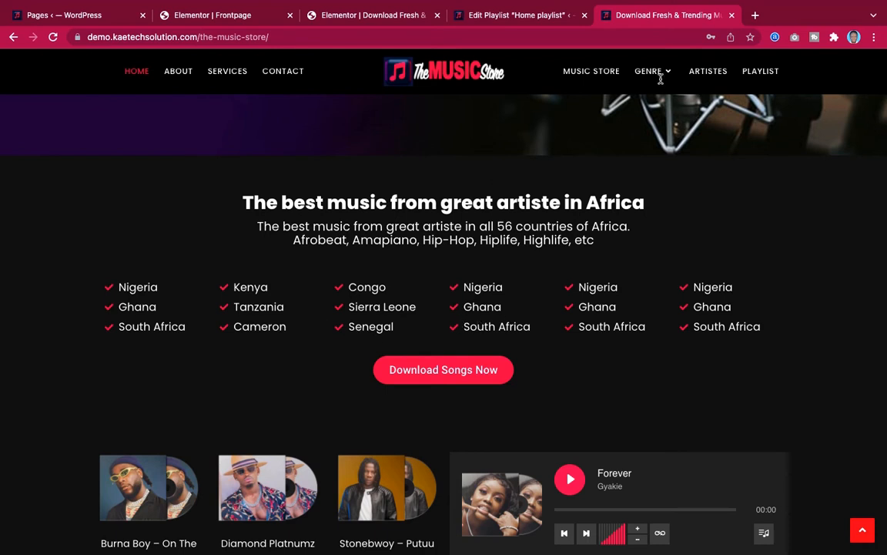
click(755, 15)
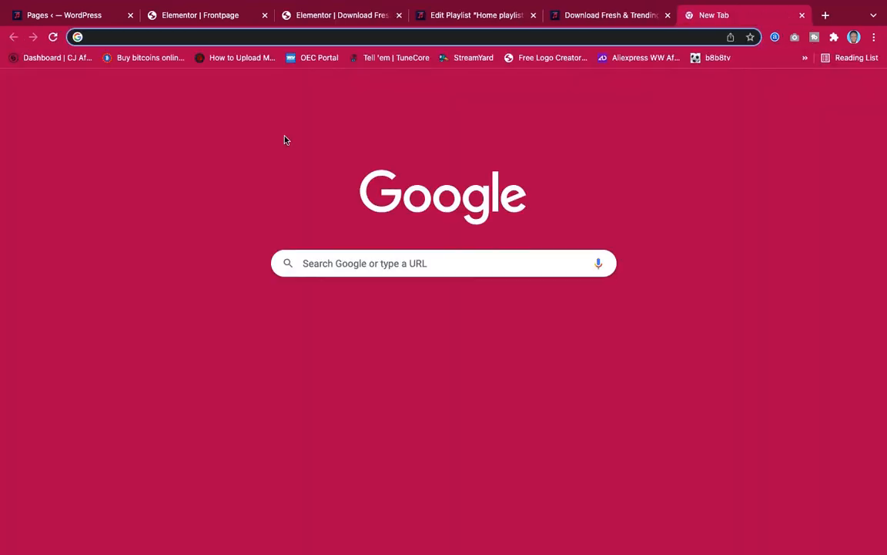
text(bots)
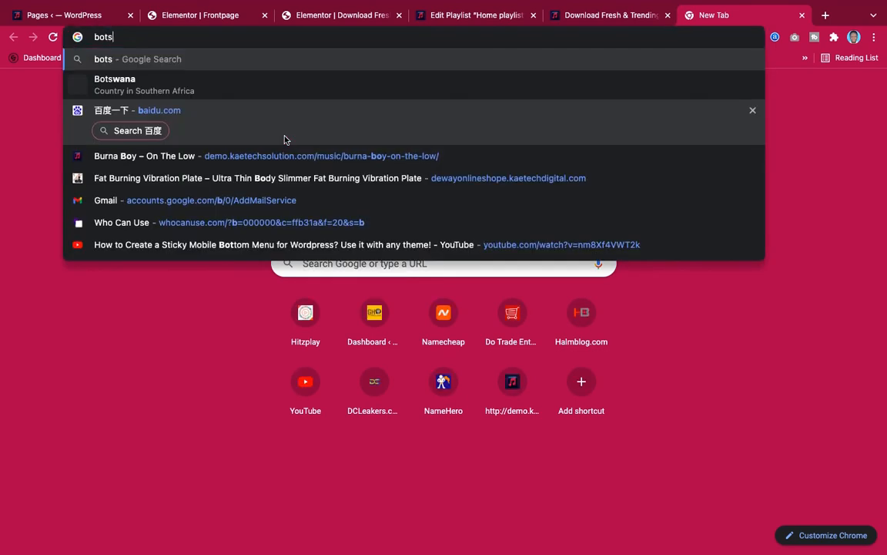
text(wana)
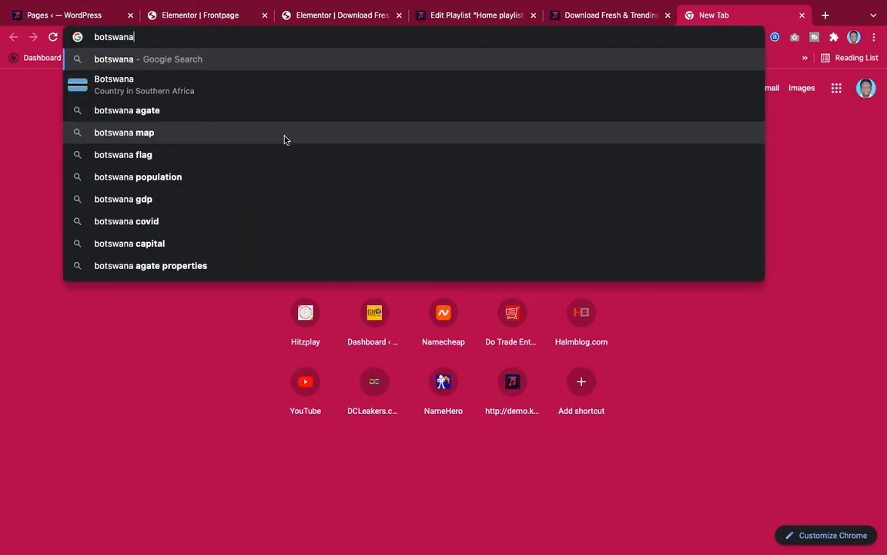
click(344, 17)
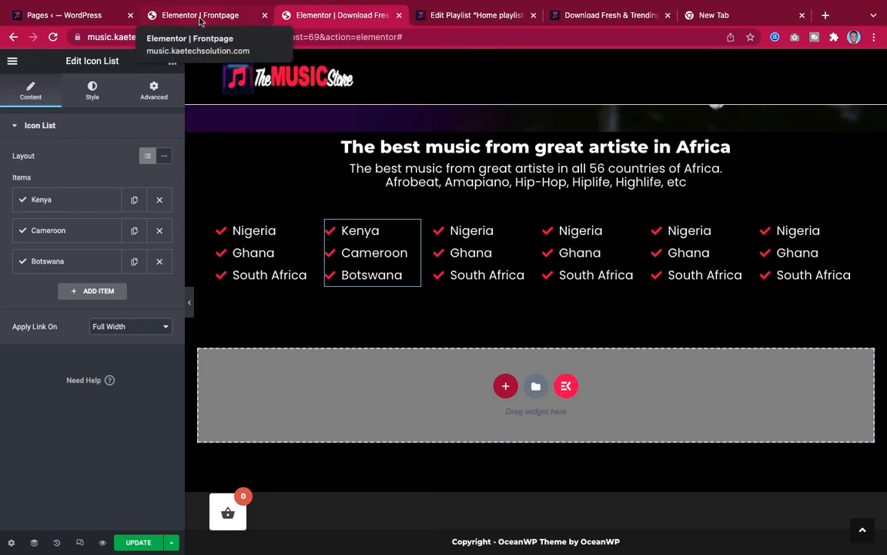
Copy the Music Shop button from the hero section and paste it into the column below the country lists.
scroll(467, 180, up, 4)
scroll(466, 185, down, 1)
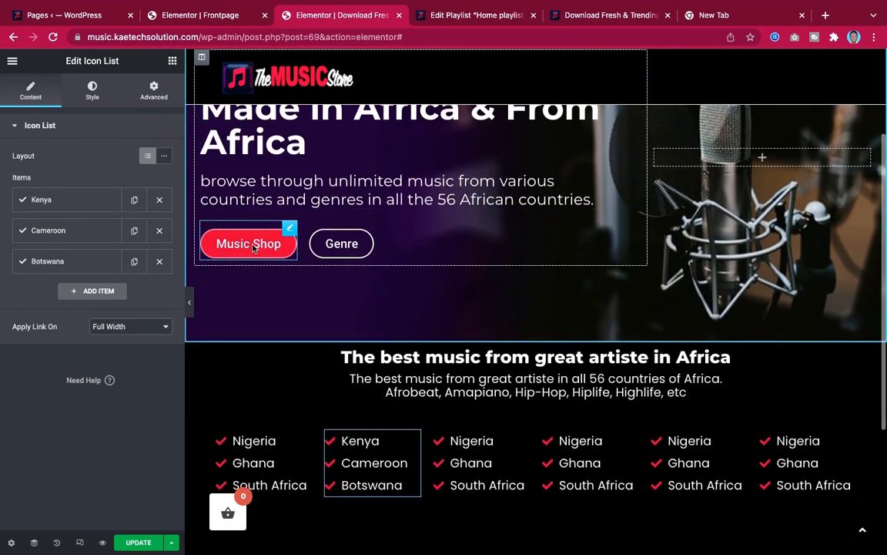
right_click(288, 229)
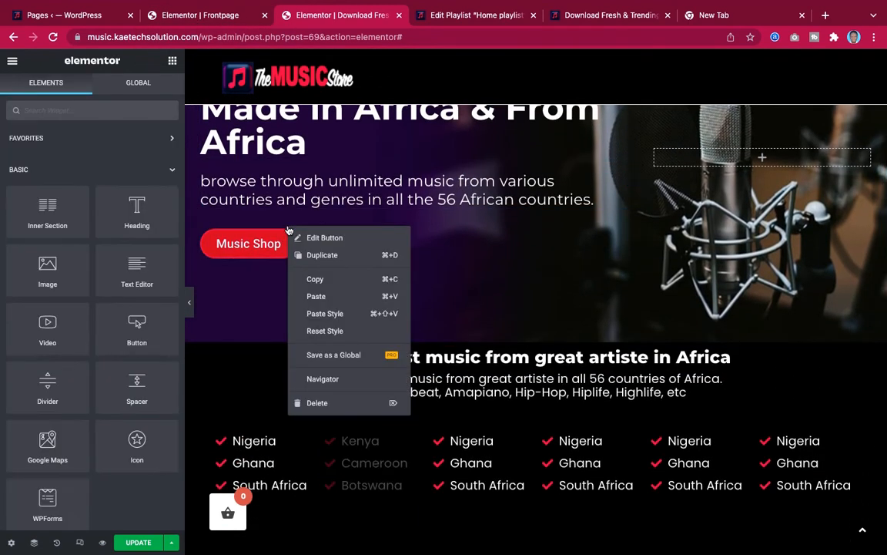
click(313, 279)
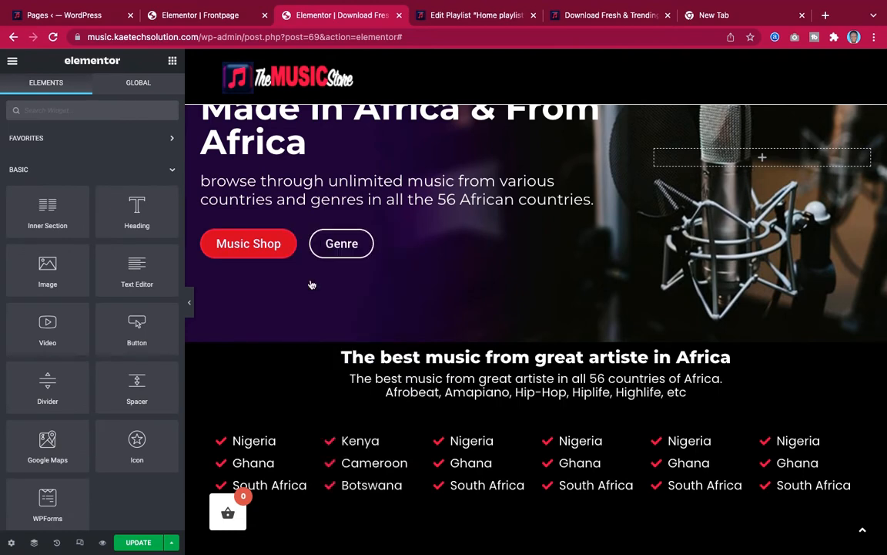
scroll(492, 379, down, 3)
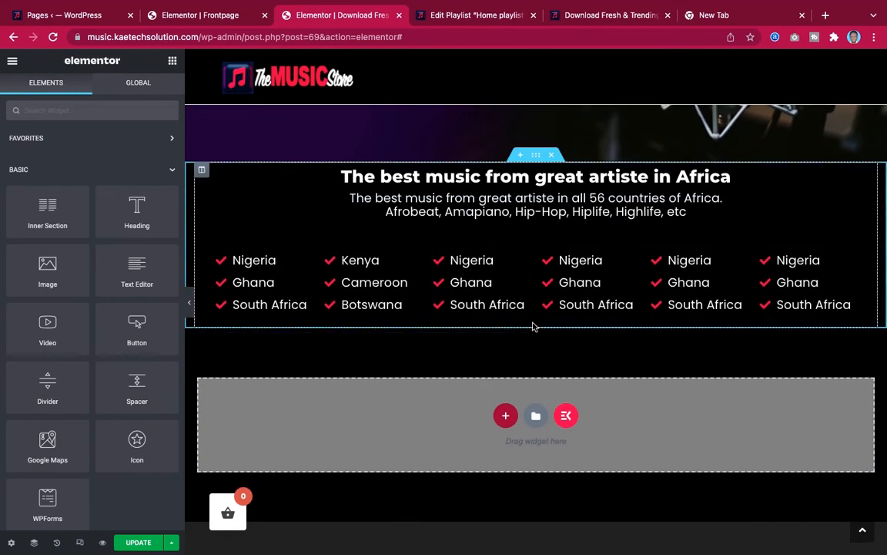
right_click(535, 327)
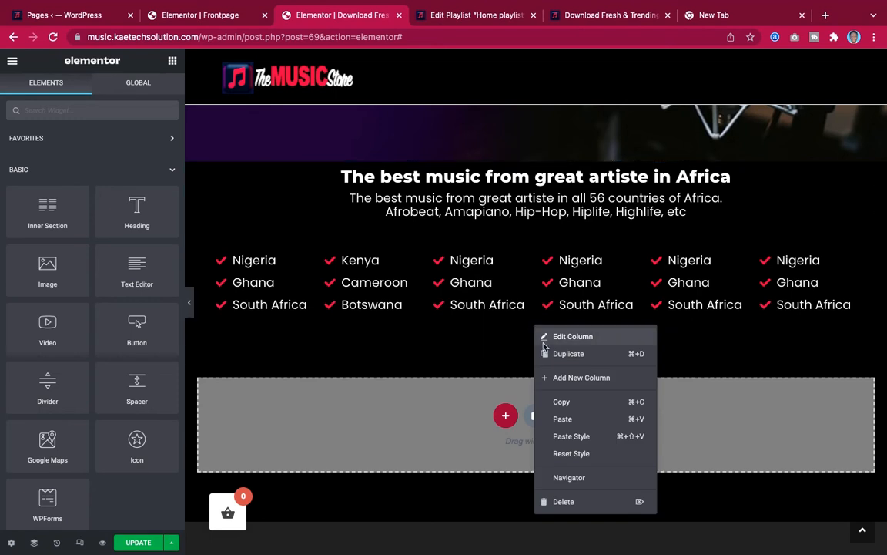
click(562, 419)
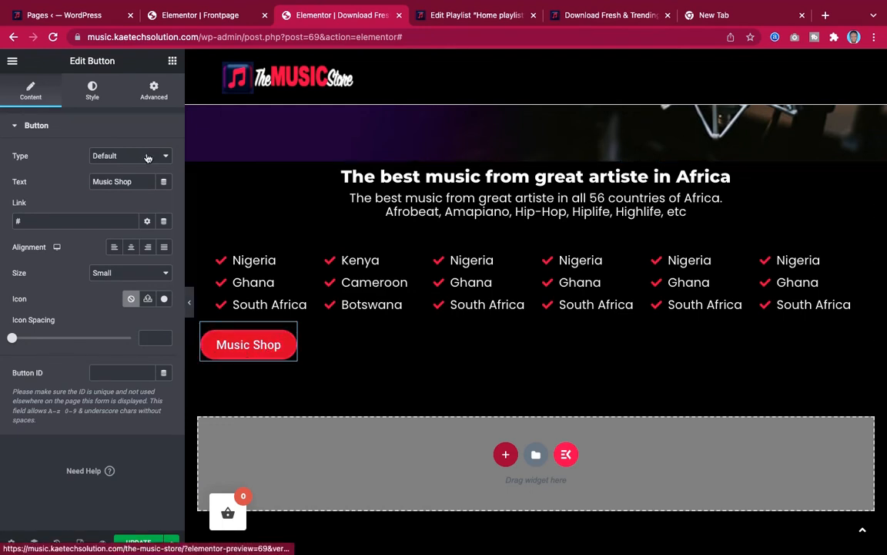
Set the pasted button's positioning width to Default and align the button to the centre.
click(157, 103)
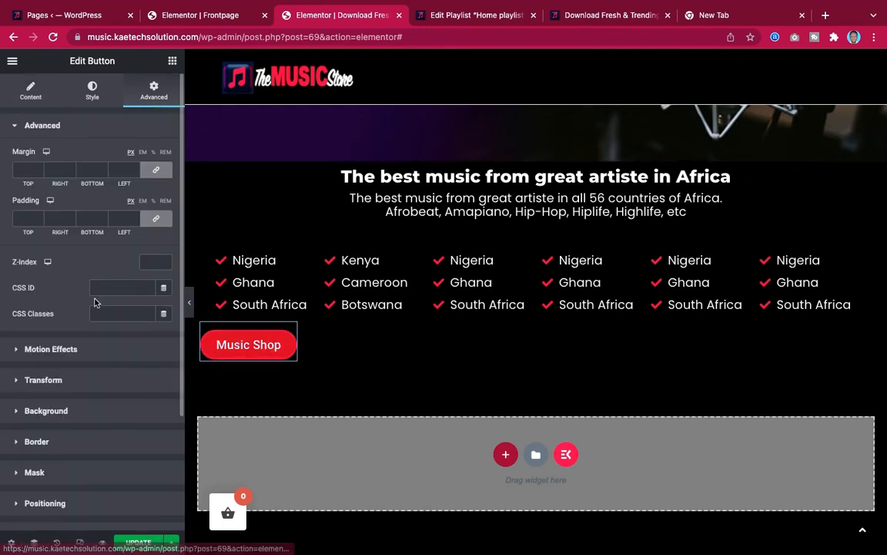
scroll(84, 393, down, 2)
scroll(84, 394, down, 2)
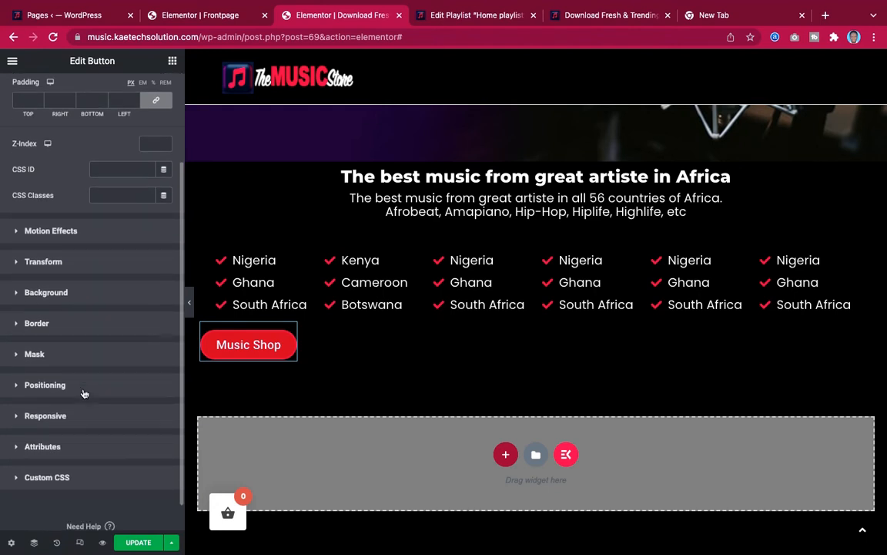
click(81, 385)
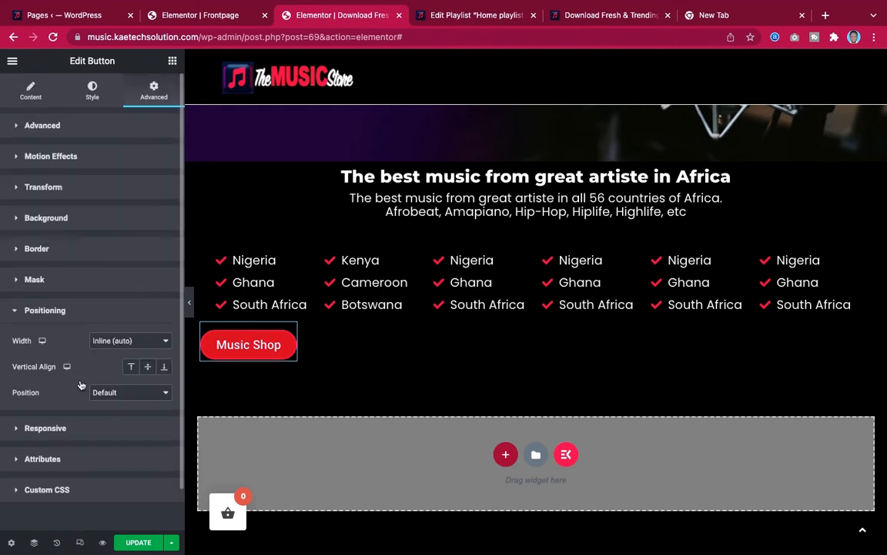
click(119, 348)
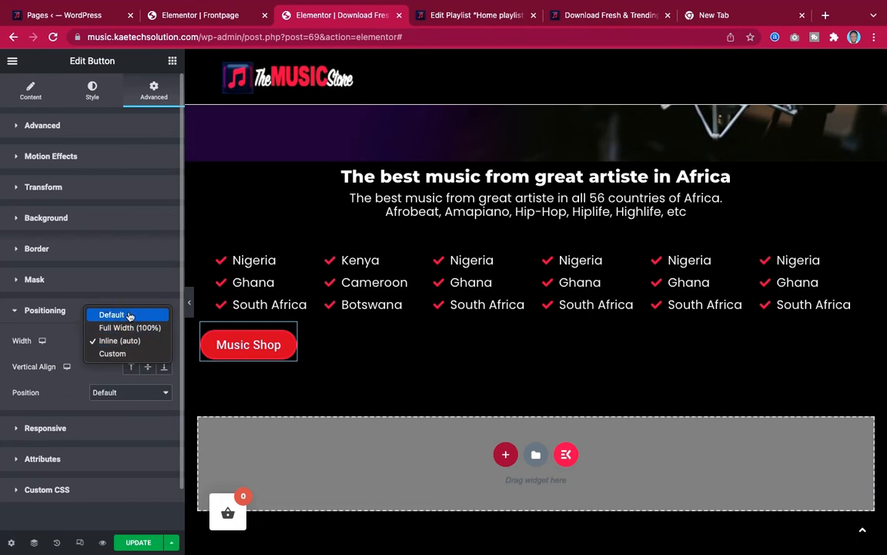
click(130, 315)
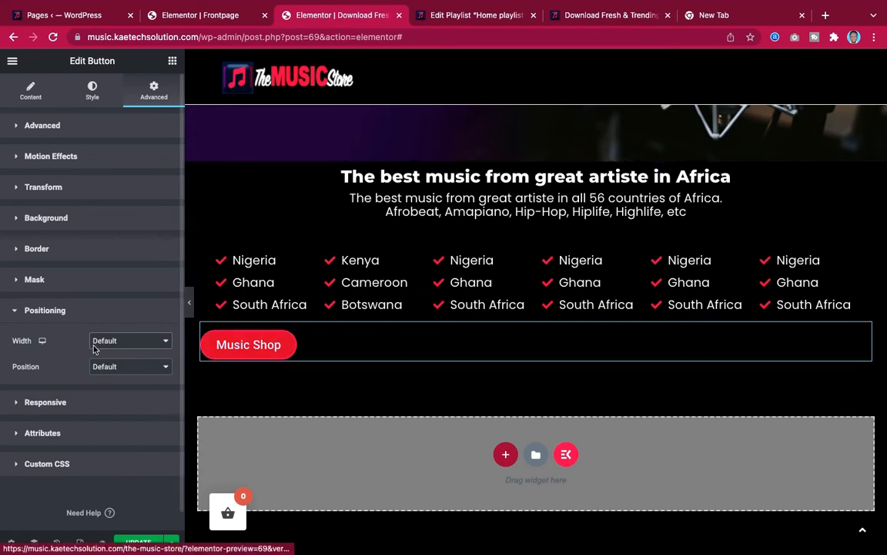
click(31, 91)
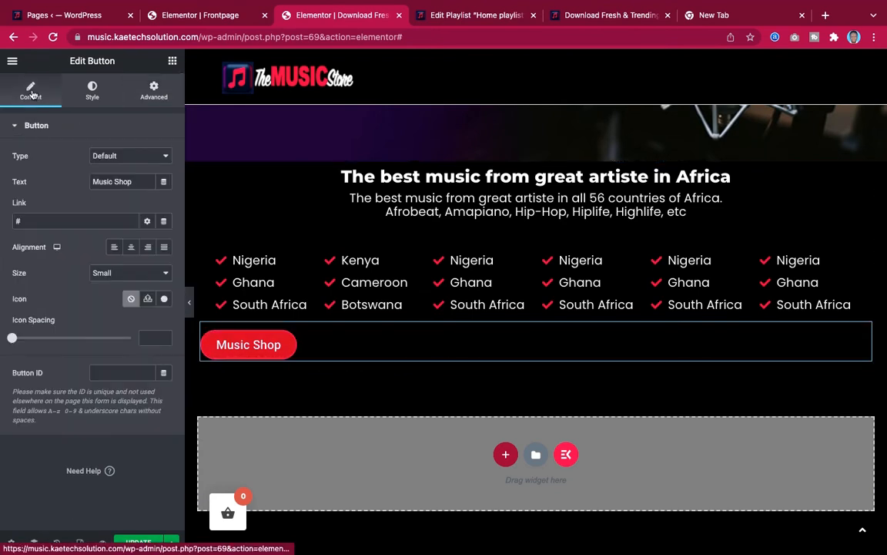
click(132, 248)
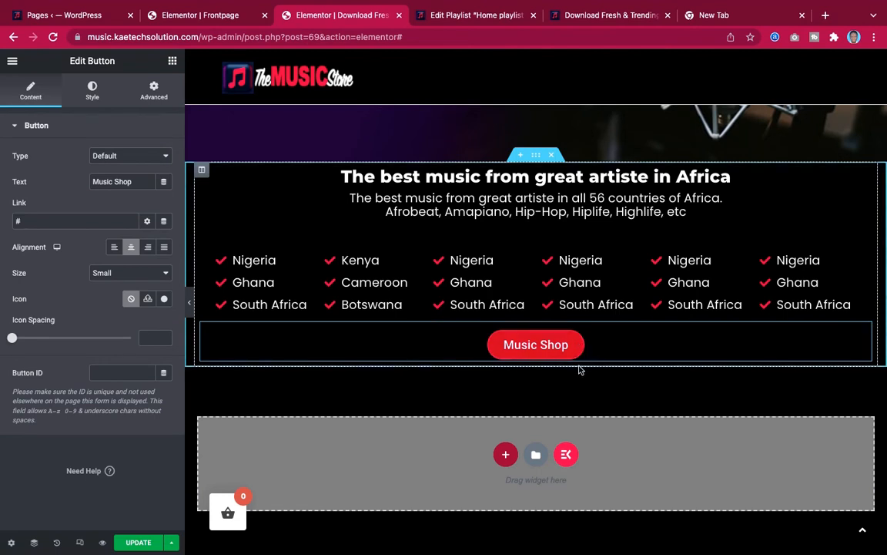
Change the pasted button's text to Download Songs Now, and compare the country section with the demo page.
click(625, 16)
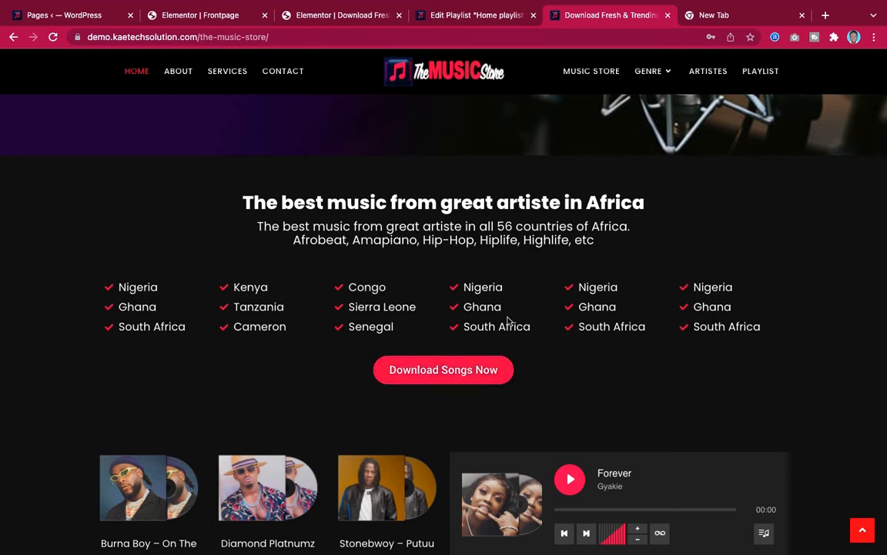
click(330, 14)
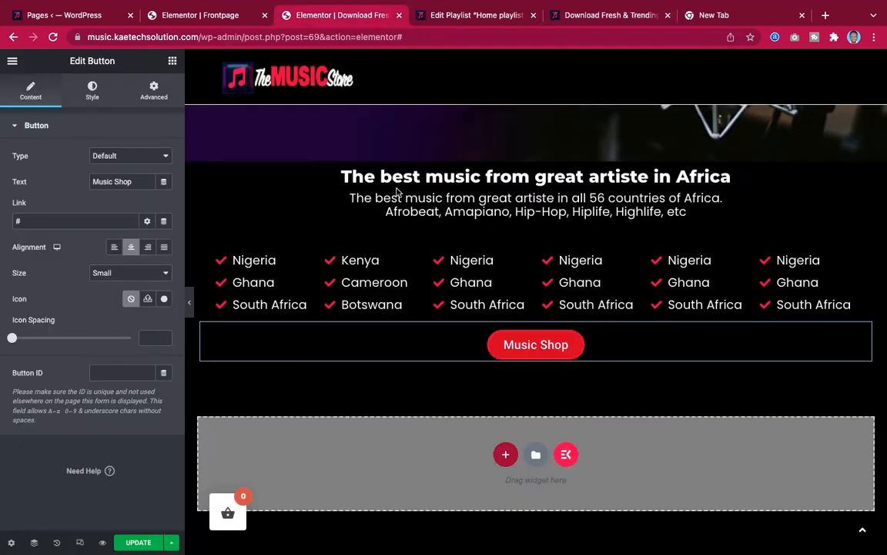
drag(139, 181, 67, 178)
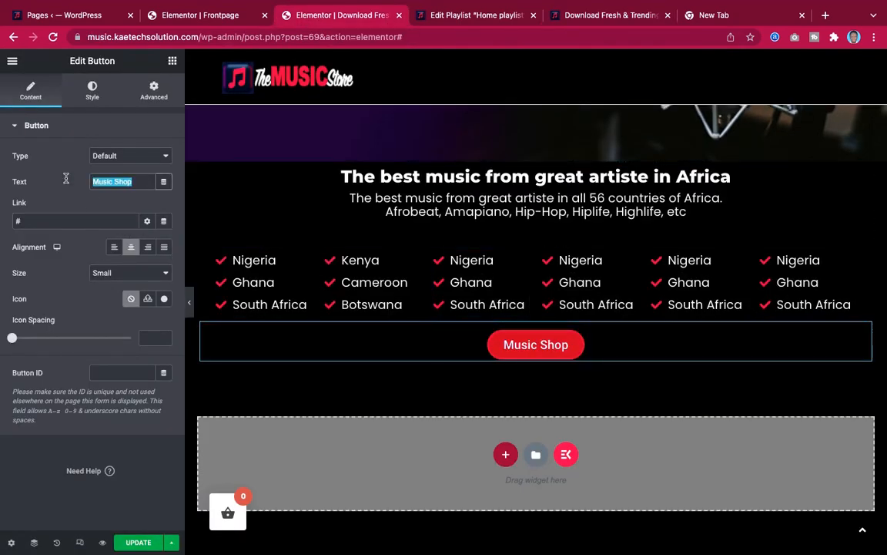
text(Do)
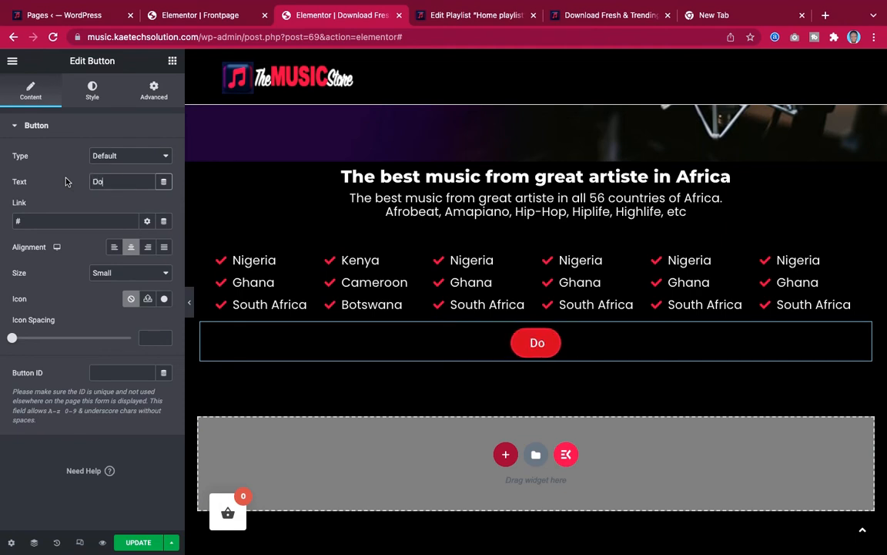
text(wnload So)
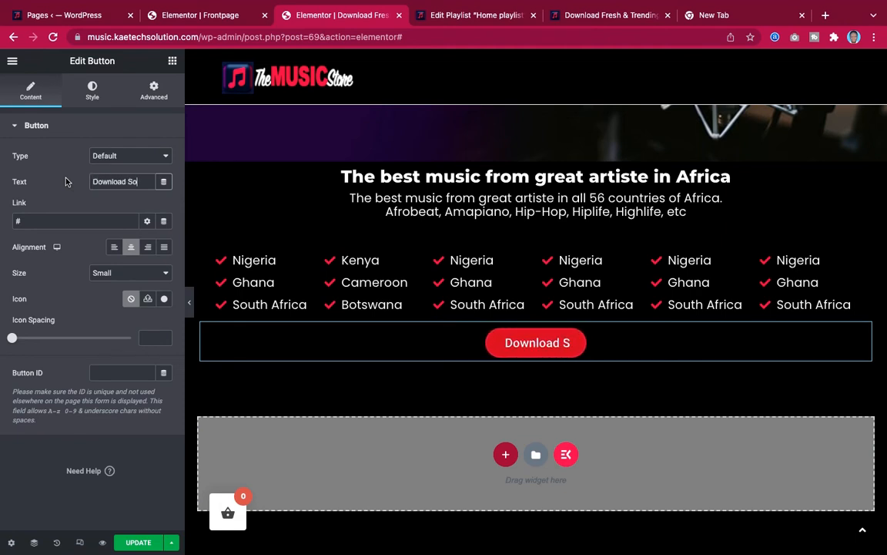
text(ngs Now)
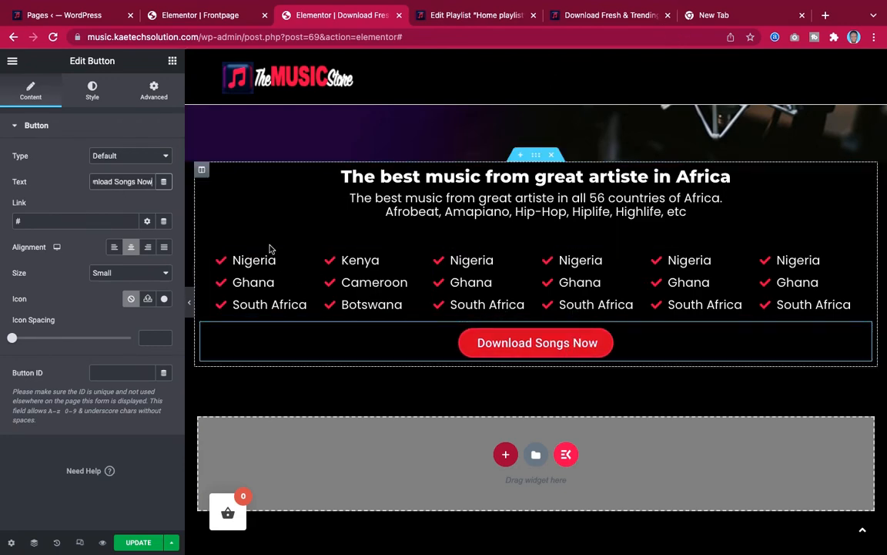
click(190, 303)
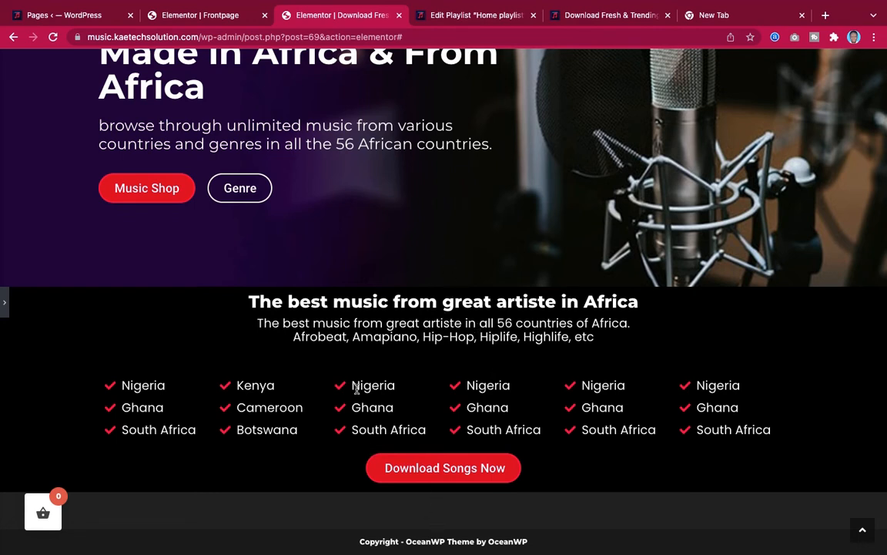
click(638, 21)
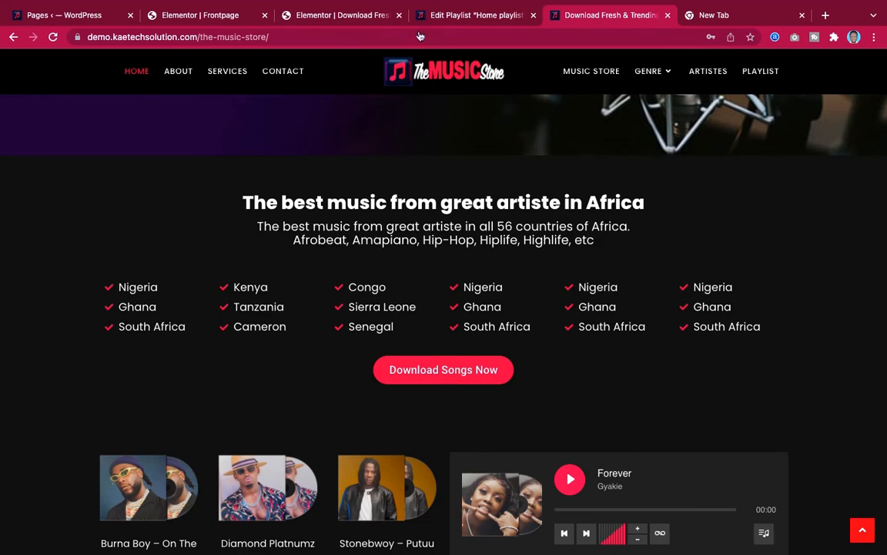
click(308, 17)
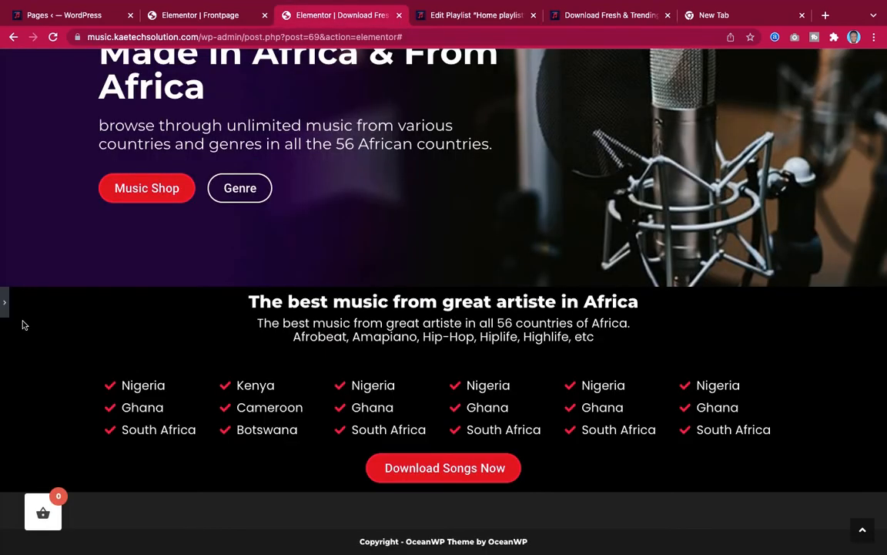
click(4, 301)
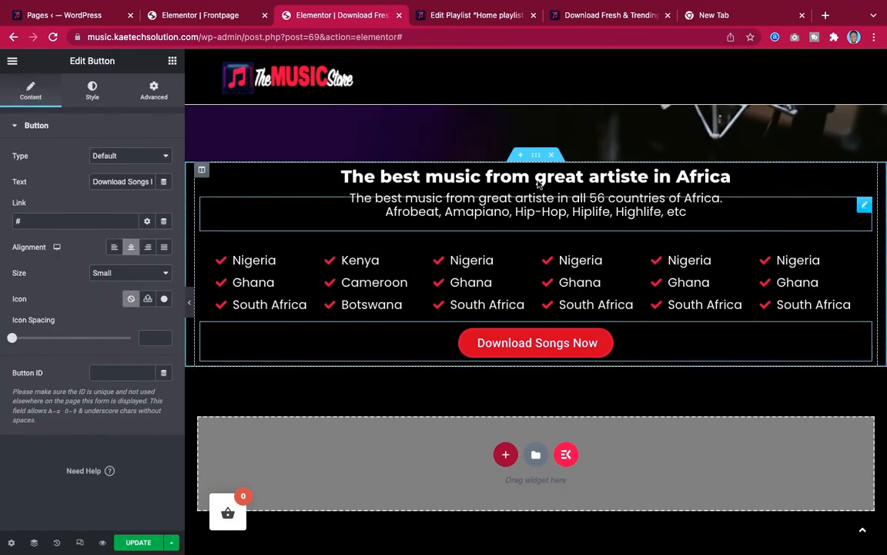
Set the country section's top and bottom margins to 60 px and preview the spacing across the full width.
click(536, 156)
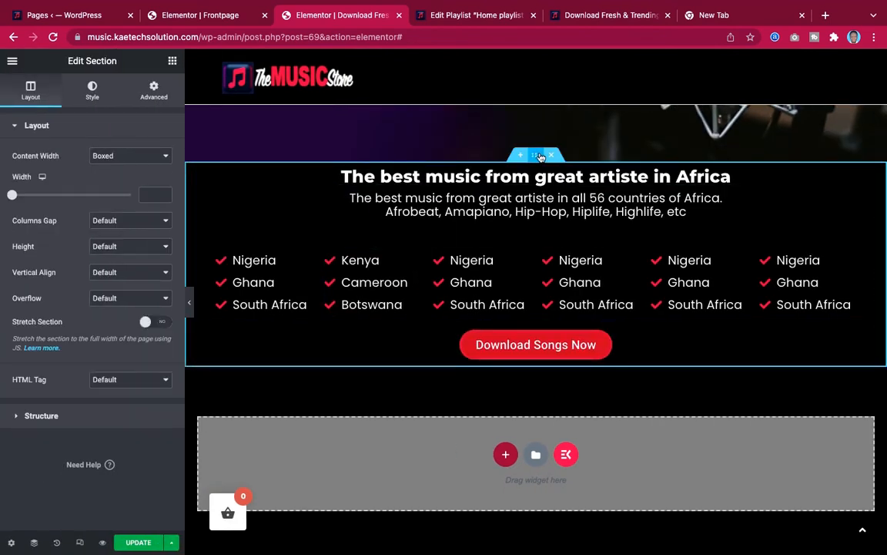
click(154, 90)
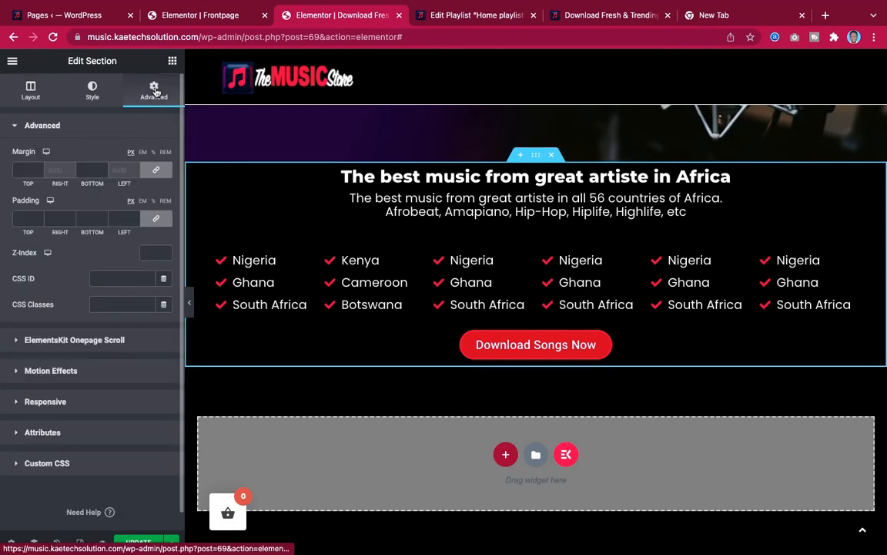
click(21, 170)
text(60)
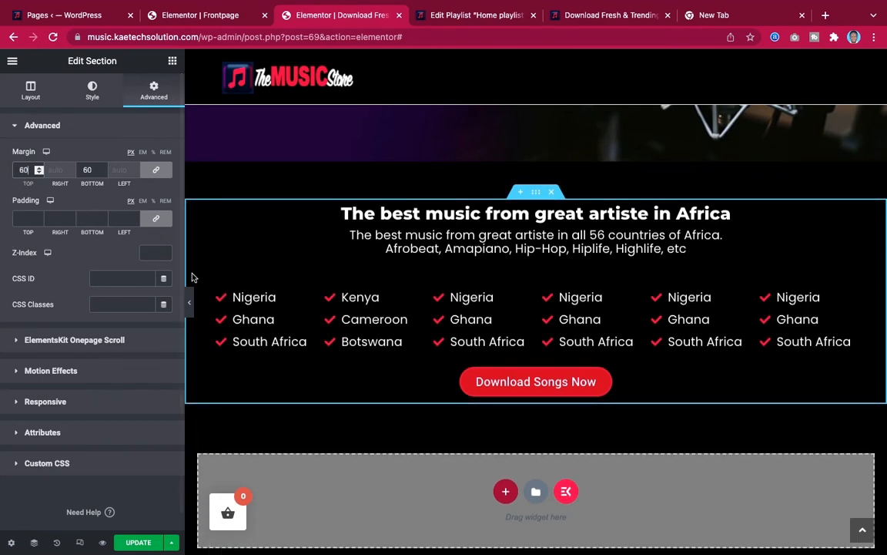
click(189, 306)
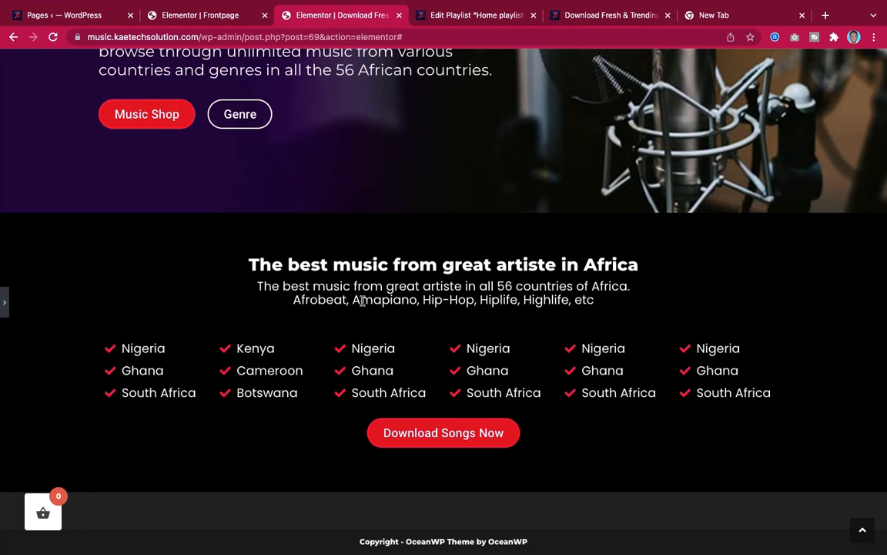
scroll(362, 301, up, 5)
scroll(362, 303, down, 5)
click(5, 305)
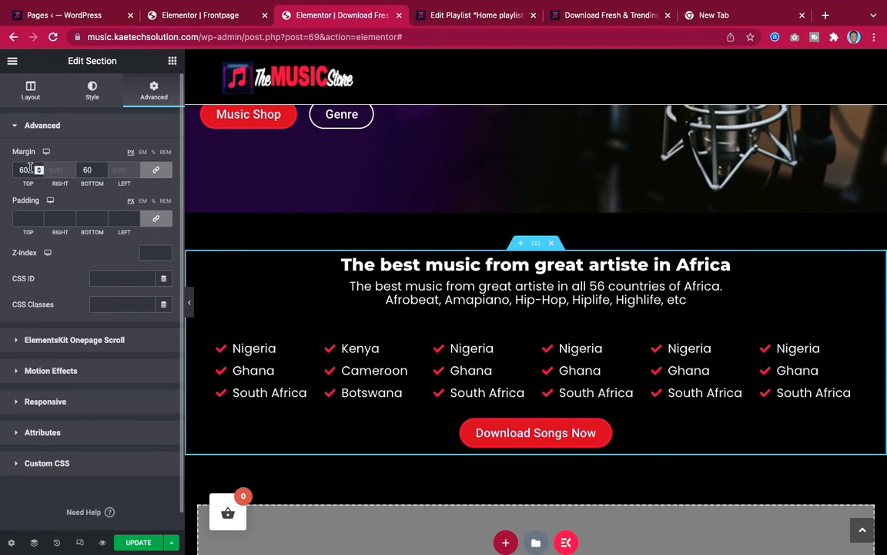
Clear the country section's margins and set its unlinked top and bottom padding to 60 px each.
drag(30, 166, 14, 169)
key(BackSpace)
click(156, 218)
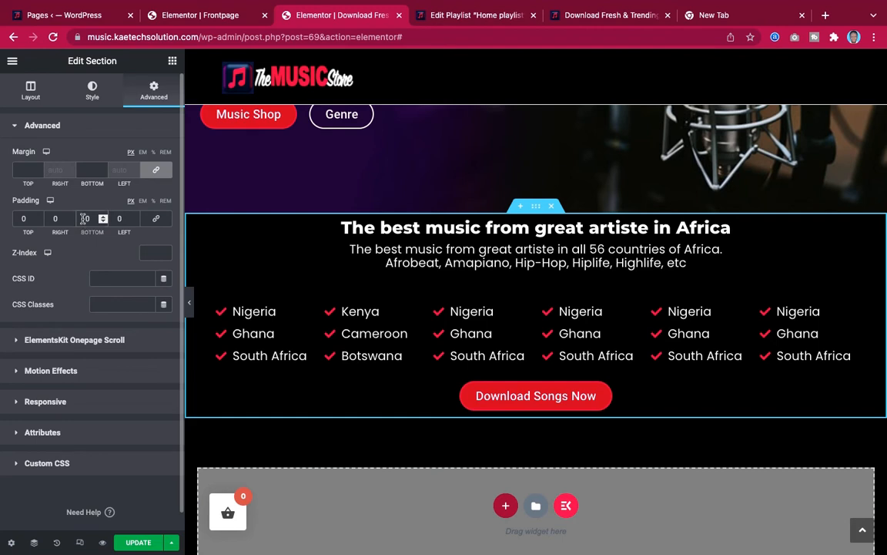
text(60)
key(BackSpace)
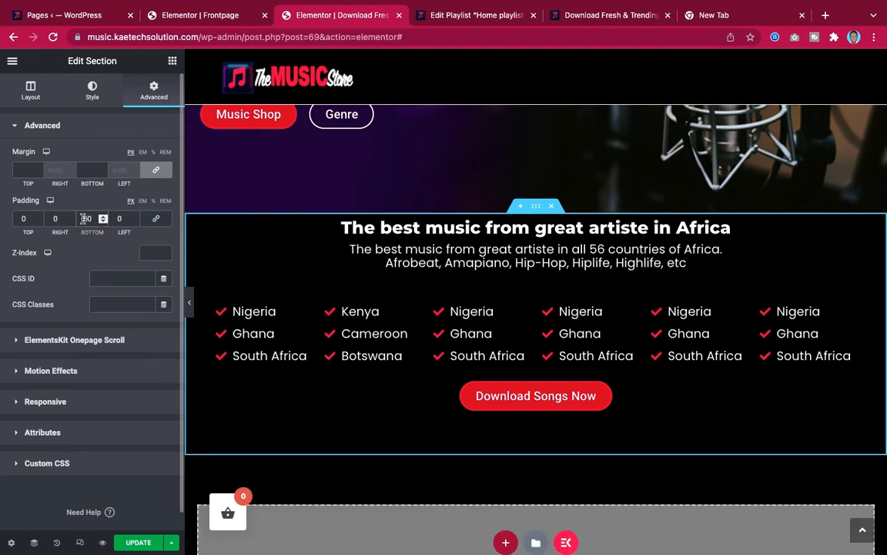
click(21, 218)
text(60)
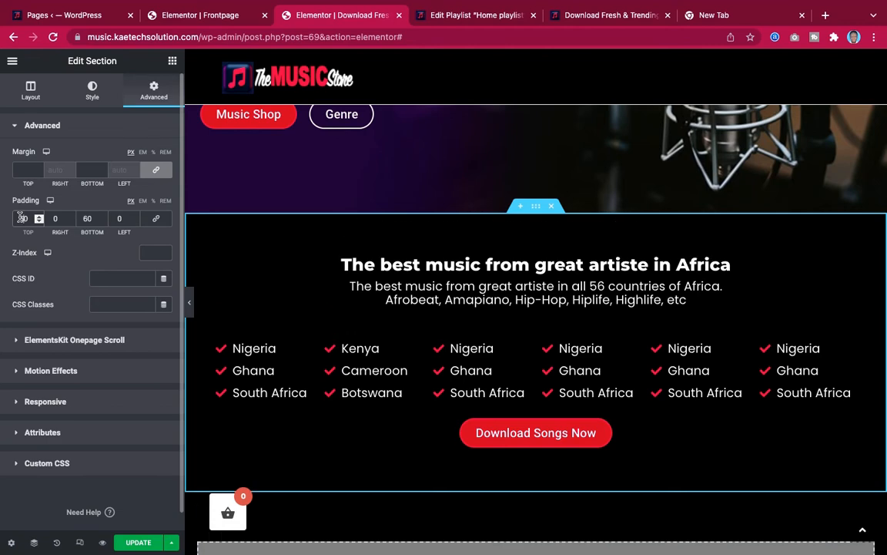
Preview the page at full width and review the spacing between the hero and country sections.
click(192, 306)
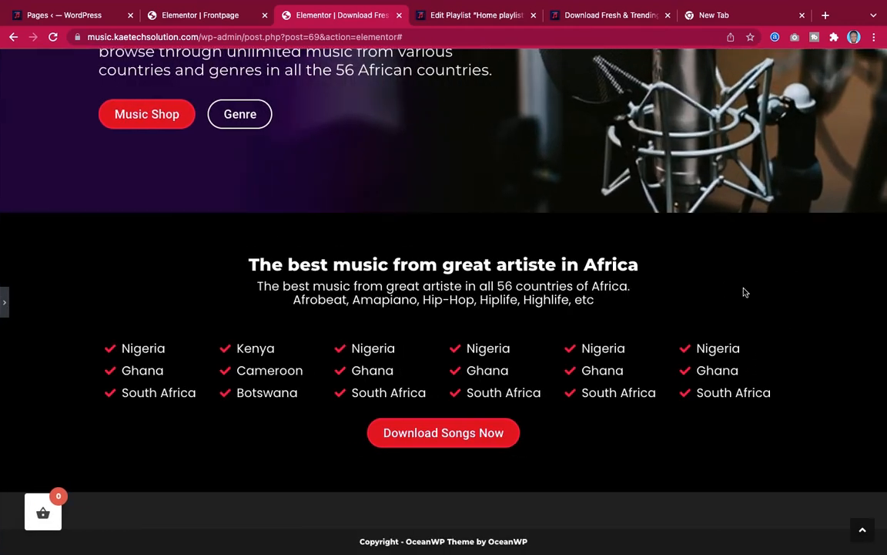
click(4, 303)
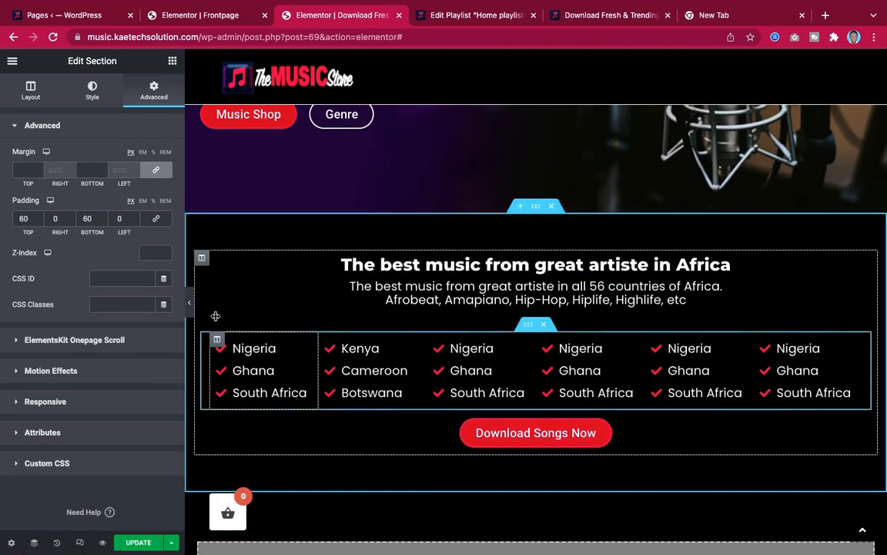
click(191, 302)
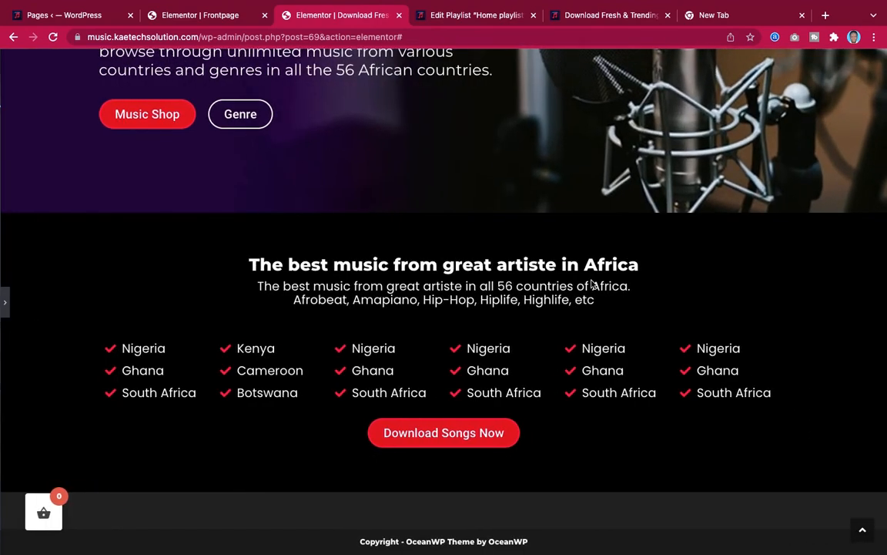
scroll(590, 285, up, 4)
scroll(591, 284, down, 4)
scroll(589, 283, up, 1)
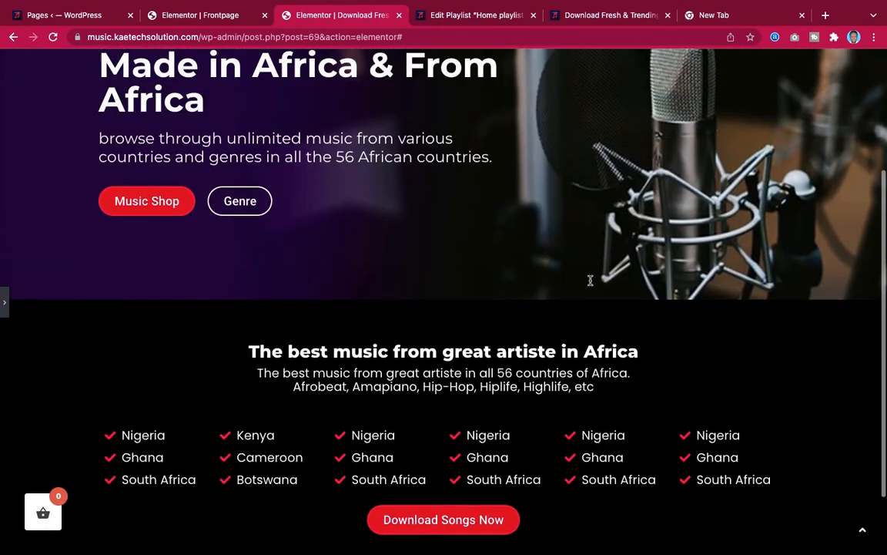
Review the country section's spacing against the hero and footer, in the full-width preview and in the editor.
scroll(589, 283, down, 1)
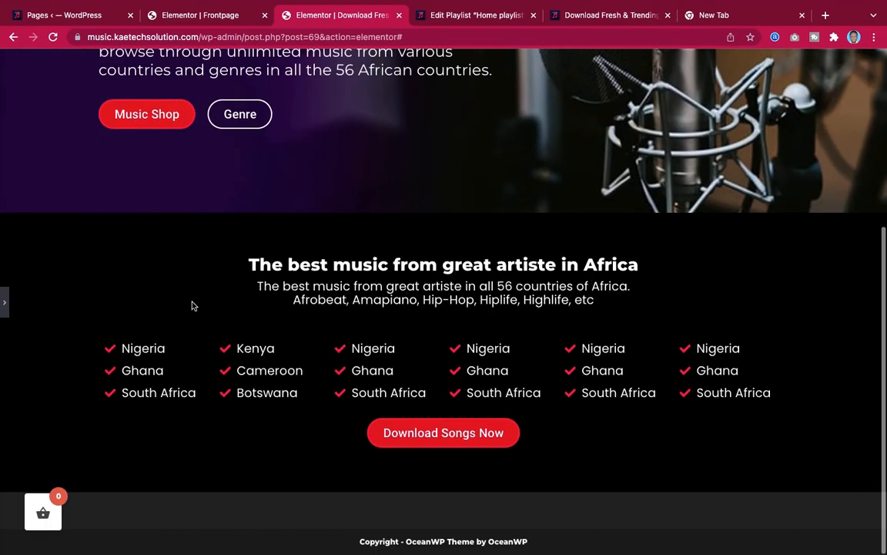
click(4, 299)
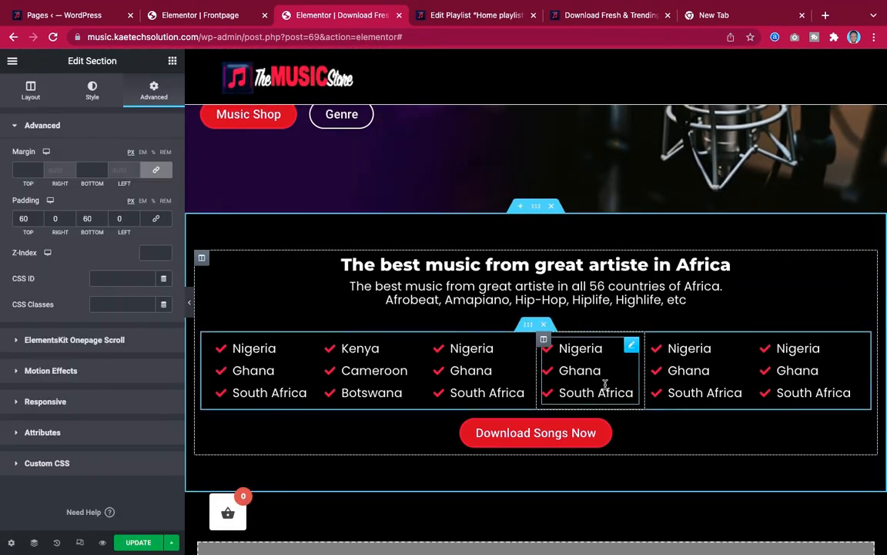
scroll(604, 382, down, 1)
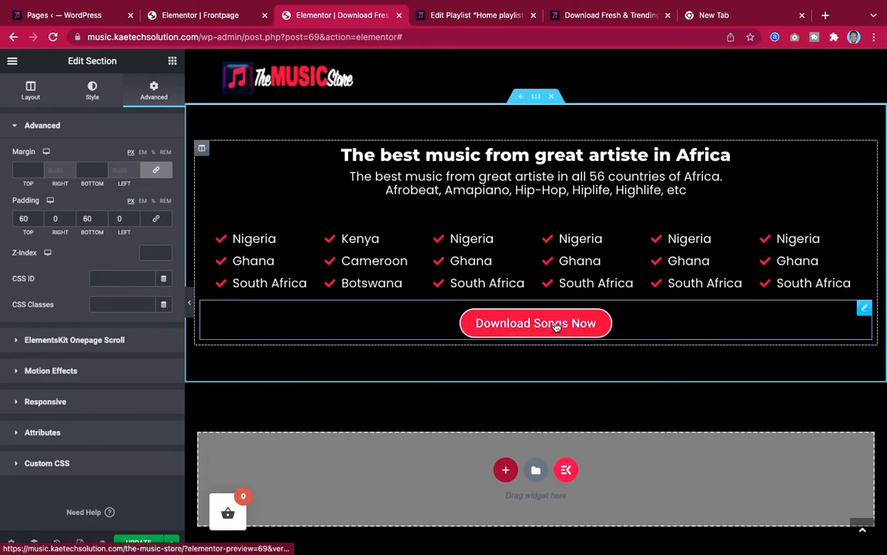
scroll(508, 324, up, 4)
scroll(598, 329, down, 5)
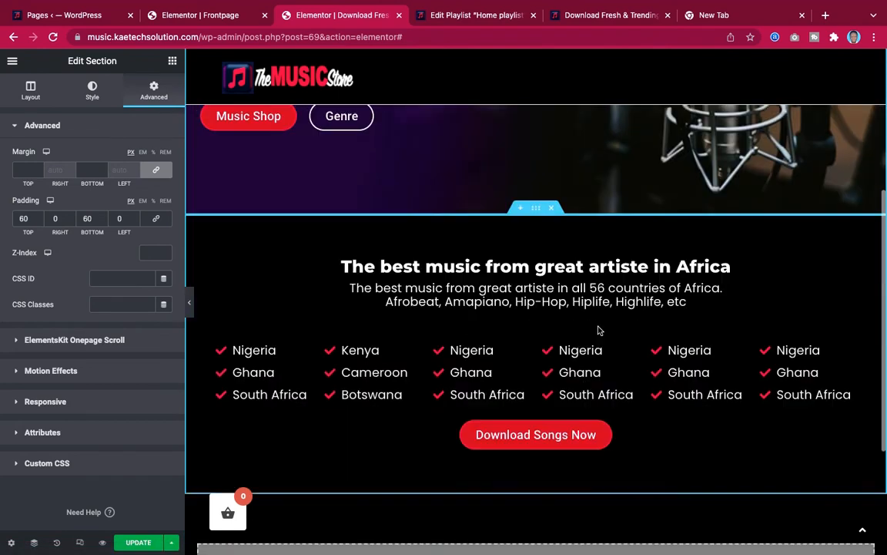
scroll(598, 330, up, 1)
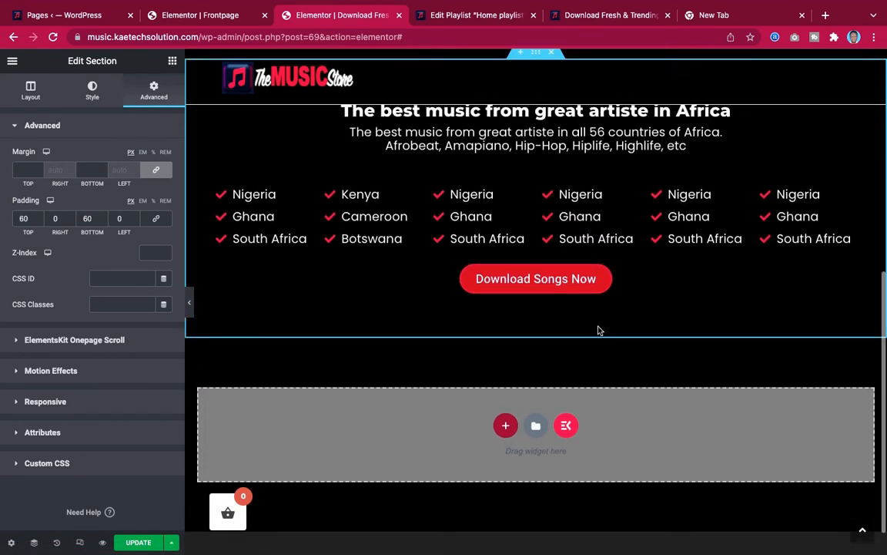
scroll(597, 329, down, 1)
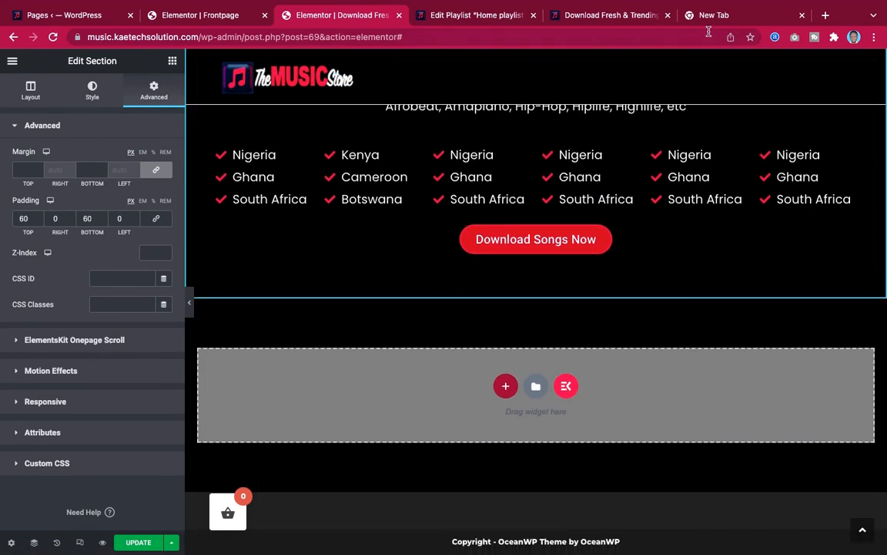
Check the demo page's song grid and playlist area, and add a section with two equal columns below the country section.
click(613, 15)
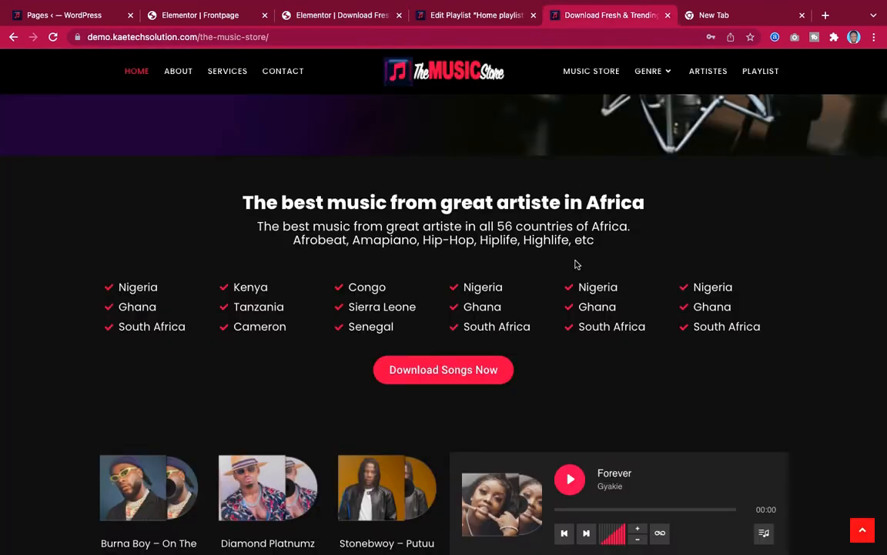
scroll(574, 264, down, 5)
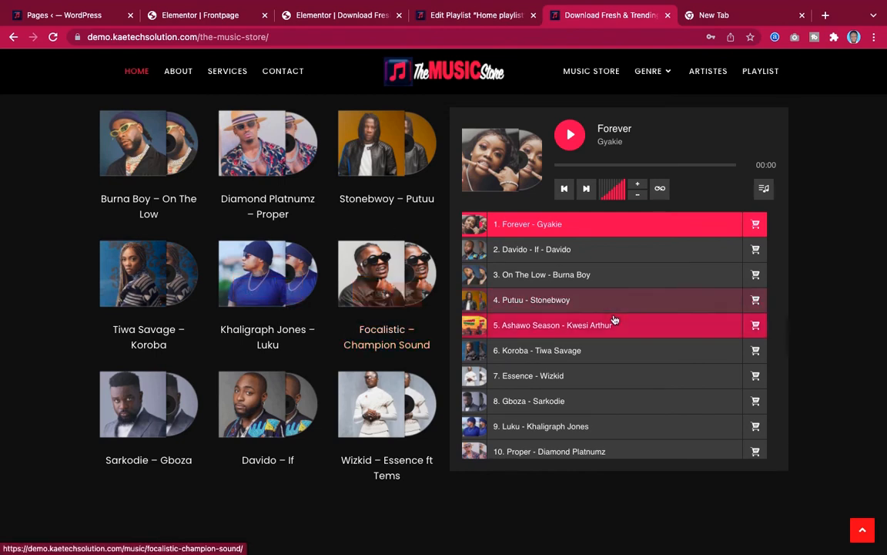
click(328, 17)
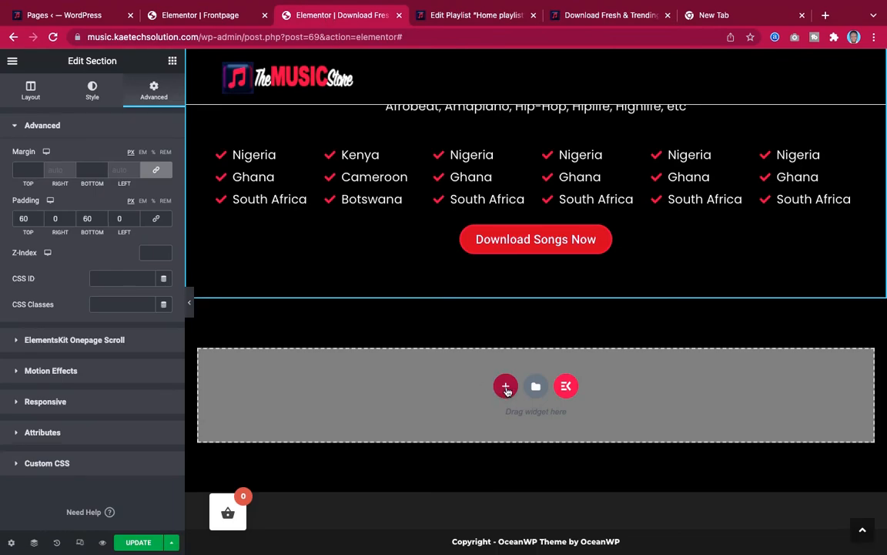
click(545, 19)
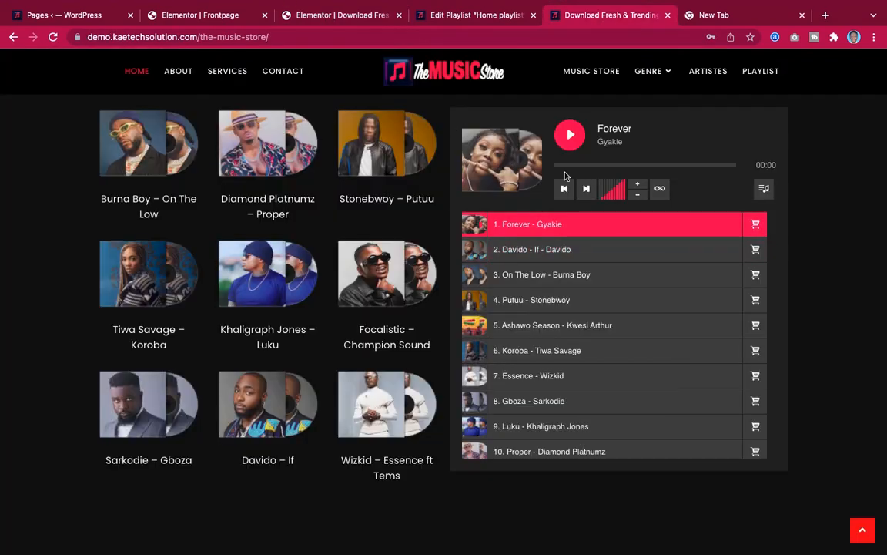
click(285, 17)
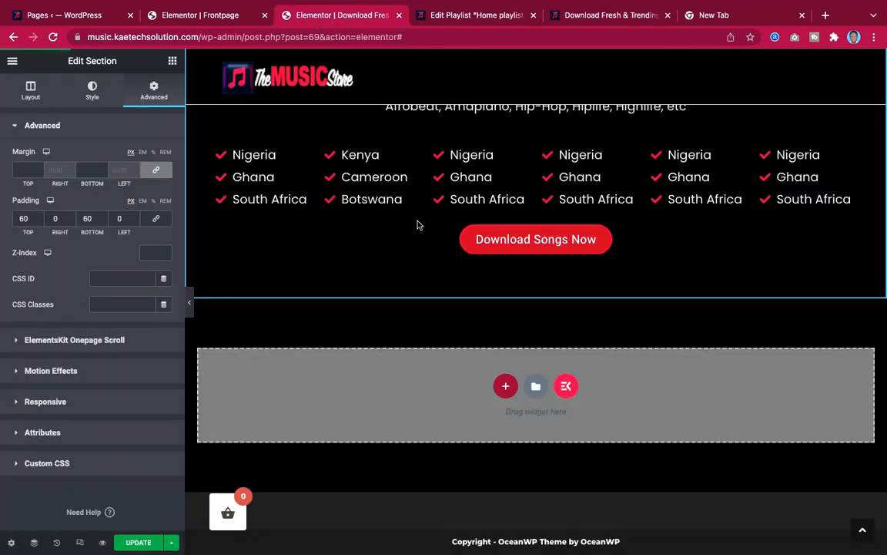
click(506, 386)
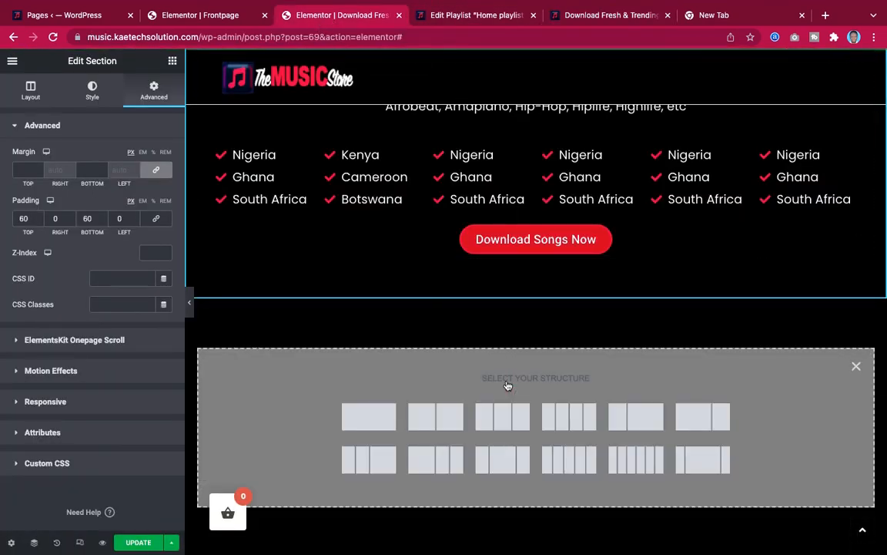
click(435, 419)
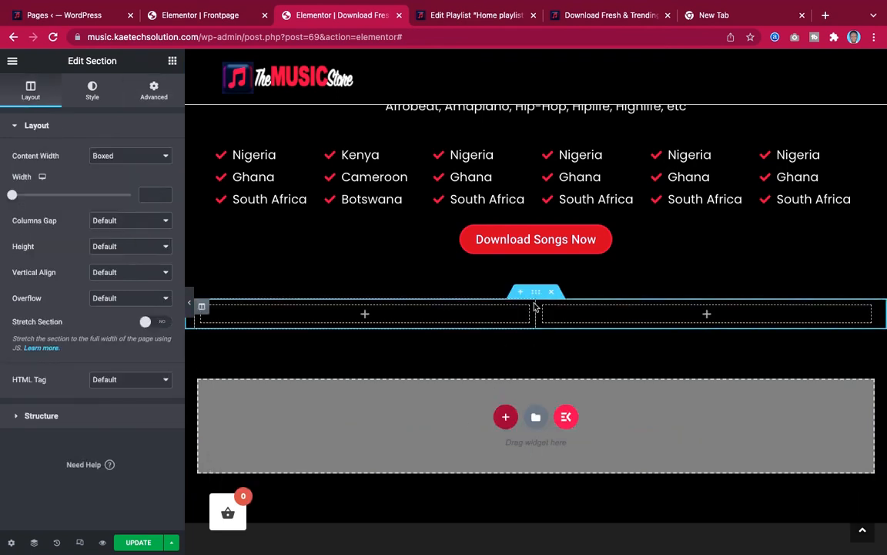
Search the widgets for "short" and place a Shortcode widget in the new section's left column.
click(171, 61)
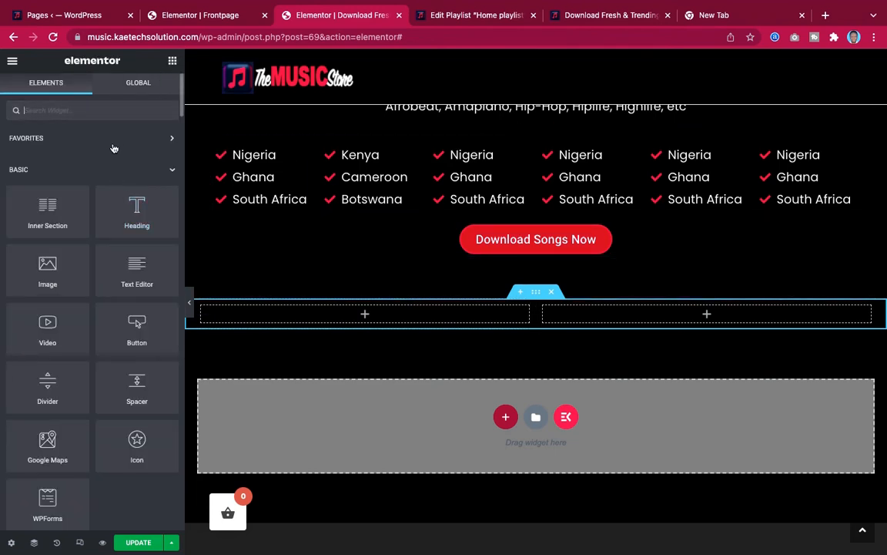
text(short)
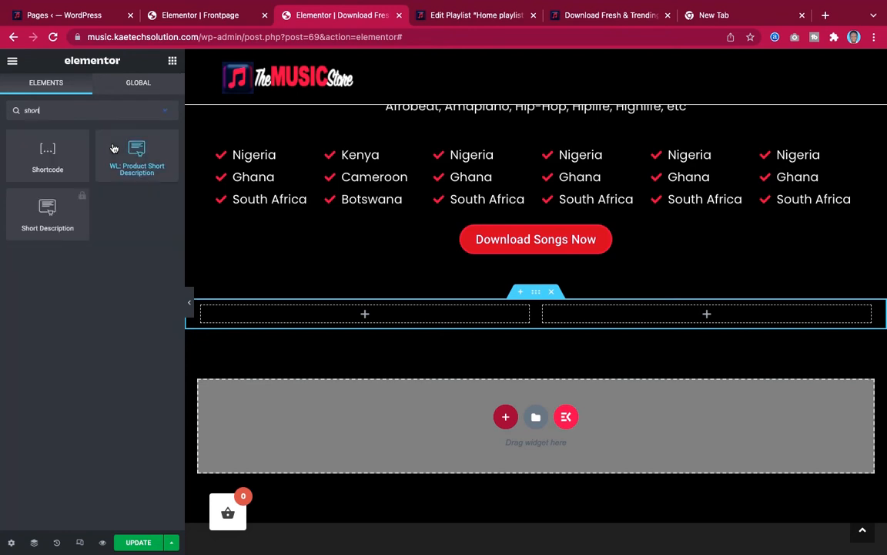
drag(39, 142, 360, 312)
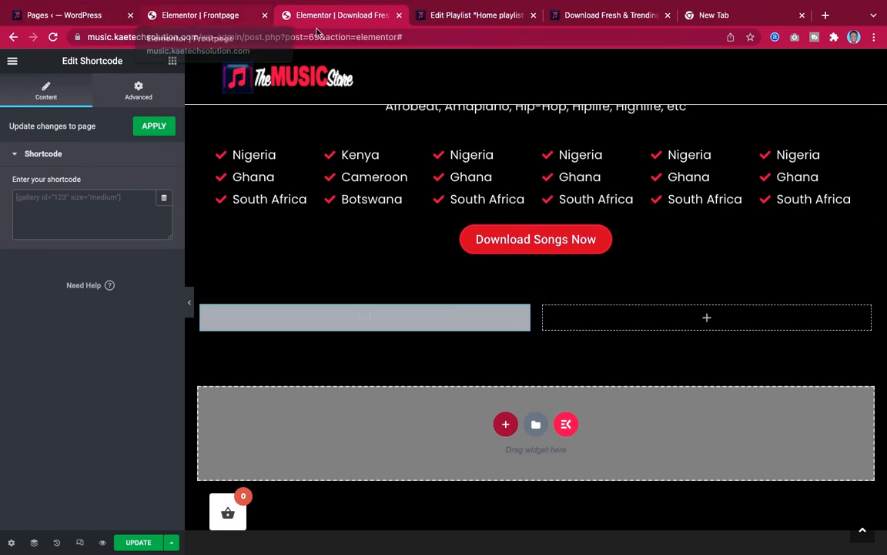
Open the list of all Woocommerce Product Ultimate items and copy the Song grid shortcode.
click(465, 15)
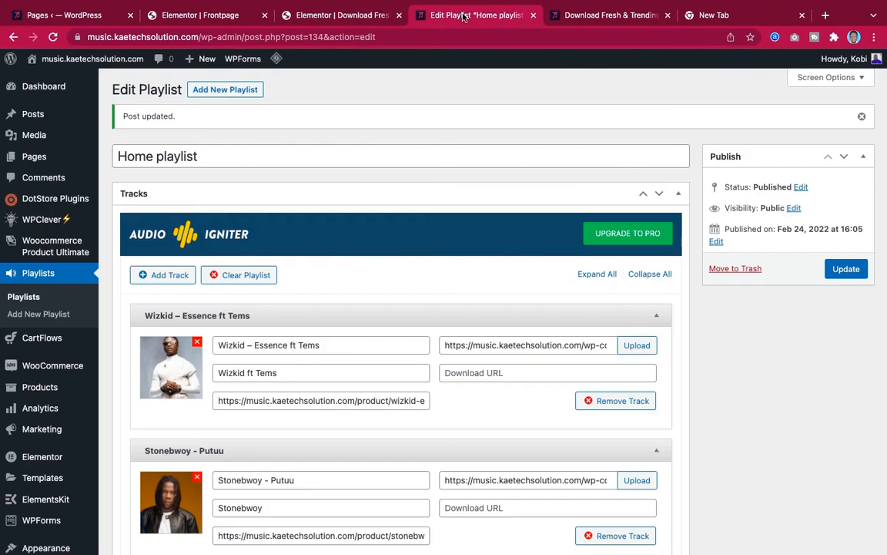
click(79, 17)
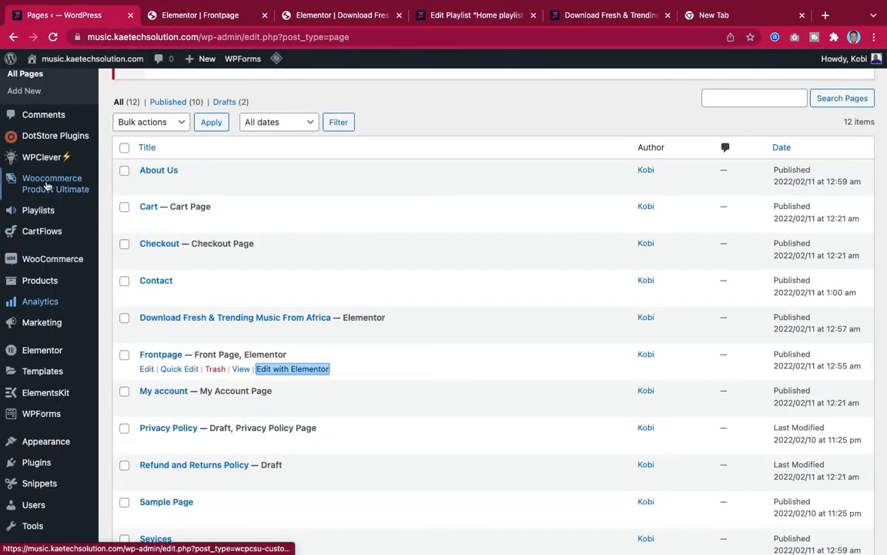
mouse_move(55, 183)
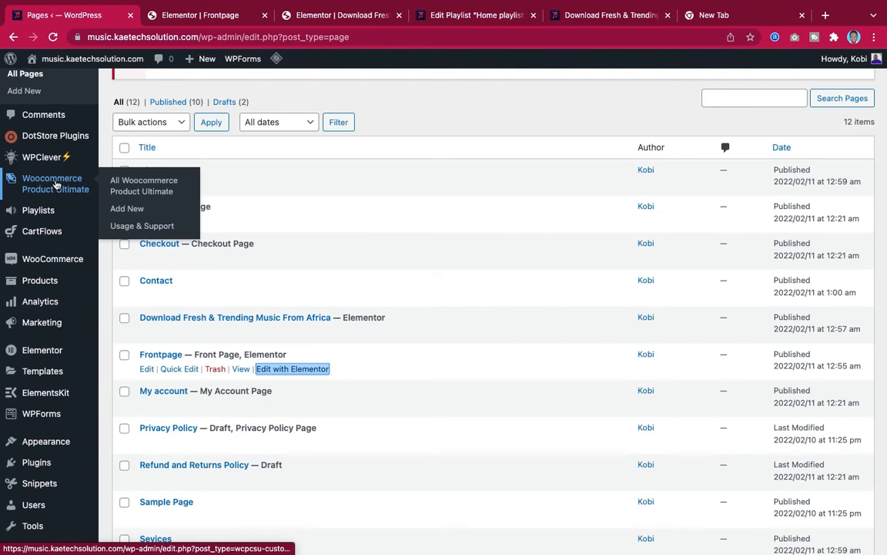
click(147, 190)
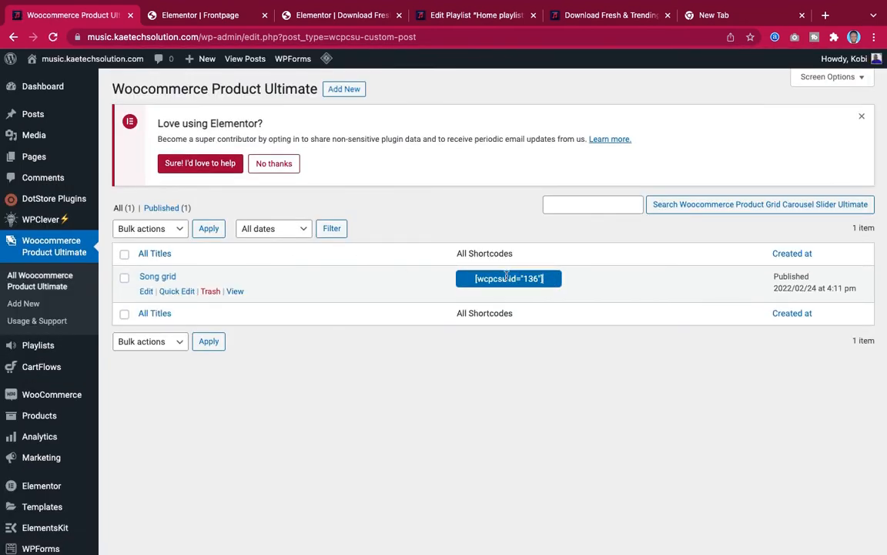
drag(549, 278, 472, 275)
key(ctrl+c)
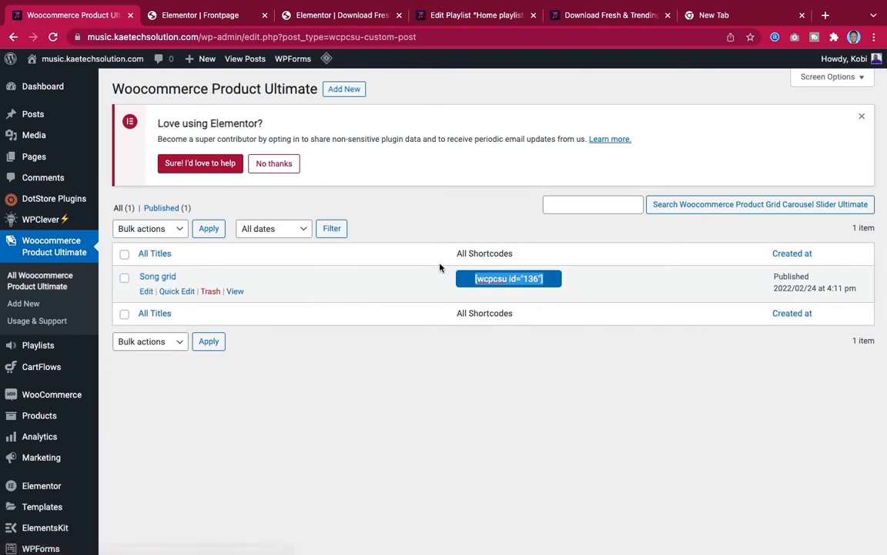
Paste [wcpcsu id="136"] into the Shortcode widget on the Elementor page and apply the change.
click(339, 17)
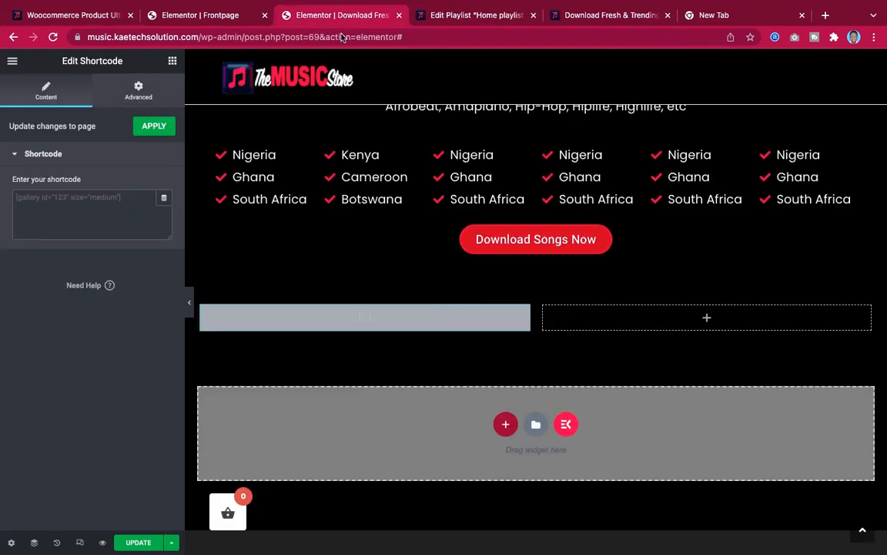
click(107, 204)
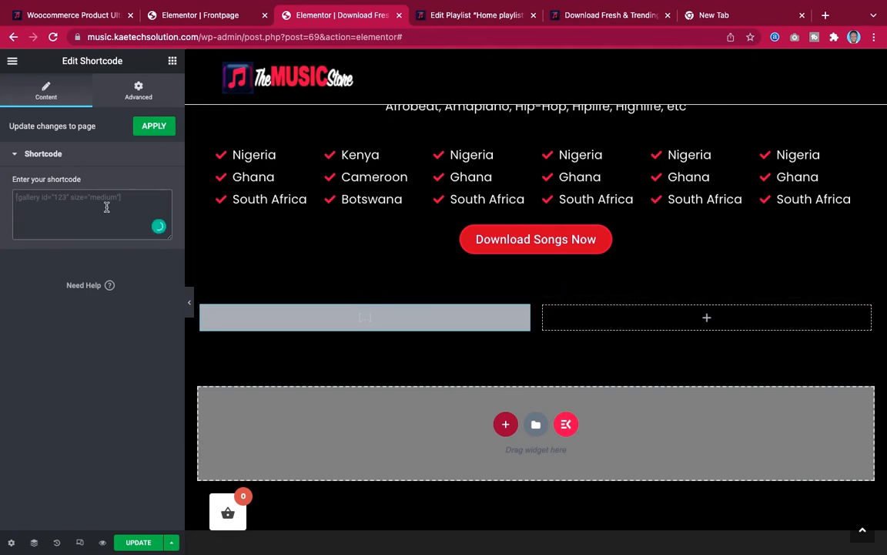
key(ctrl+v)
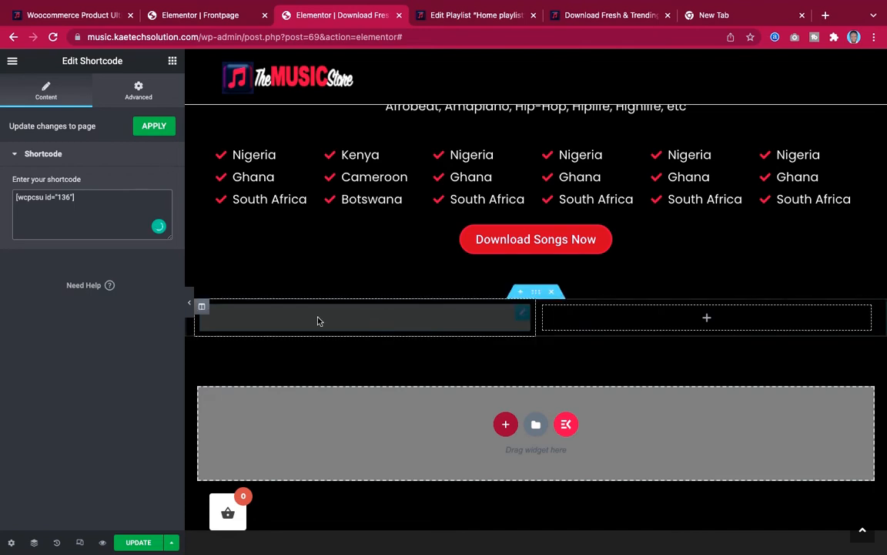
click(149, 129)
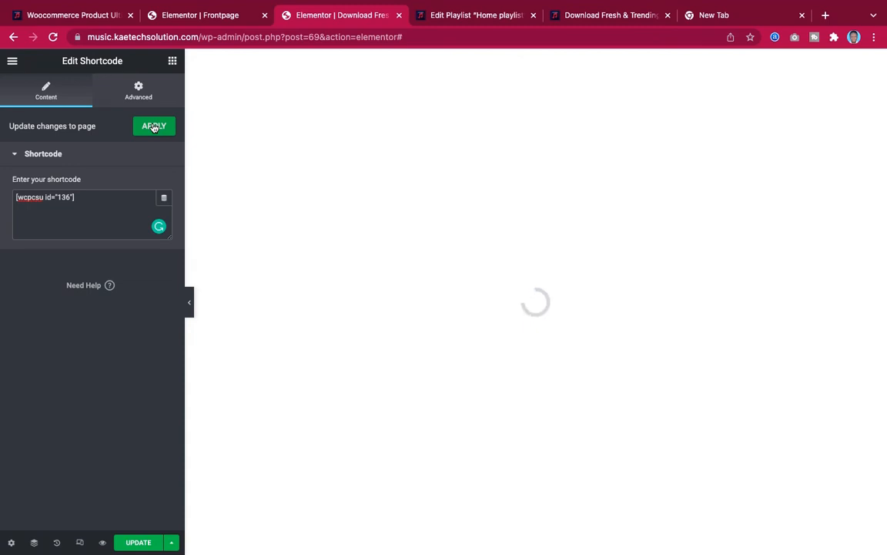
Examine the song grid's layout, covers, titles and cart buttons in the left column.
scroll(527, 292, down, 8)
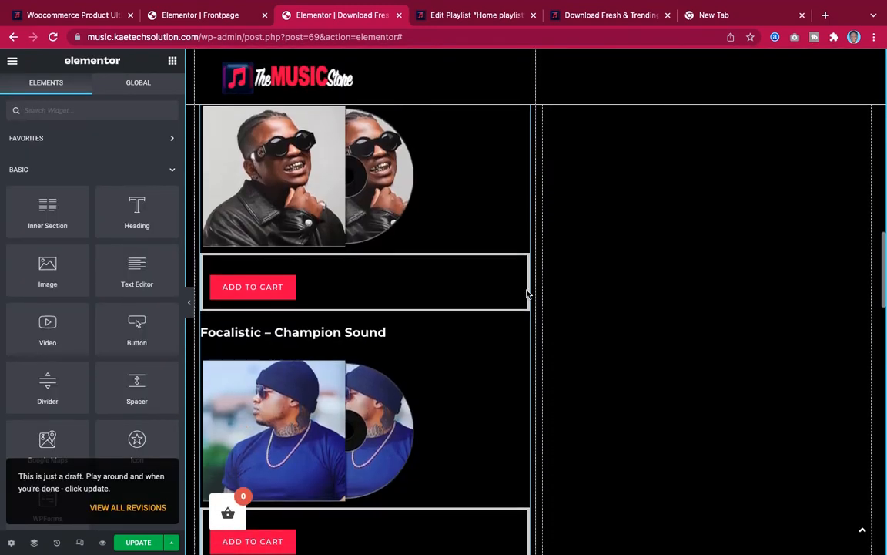
scroll(527, 292, down, 10)
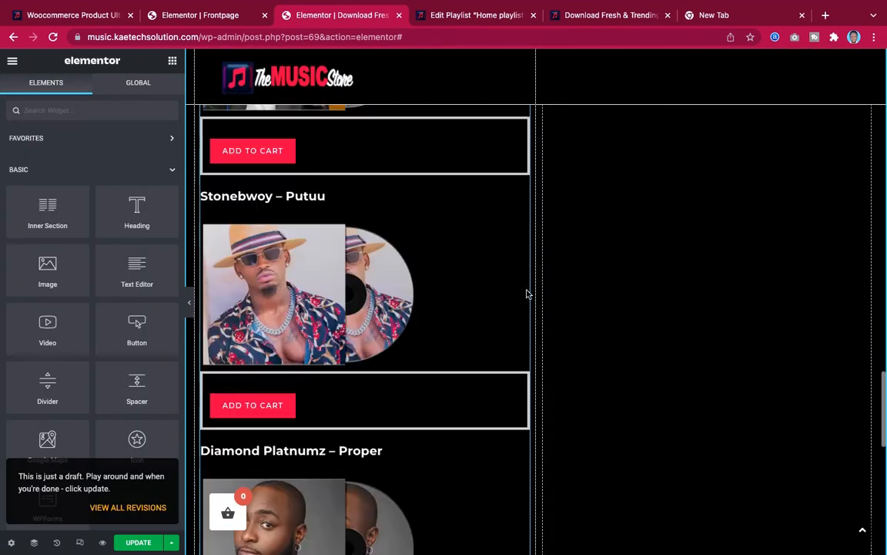
scroll(527, 293, down, 10)
scroll(527, 292, up, 4)
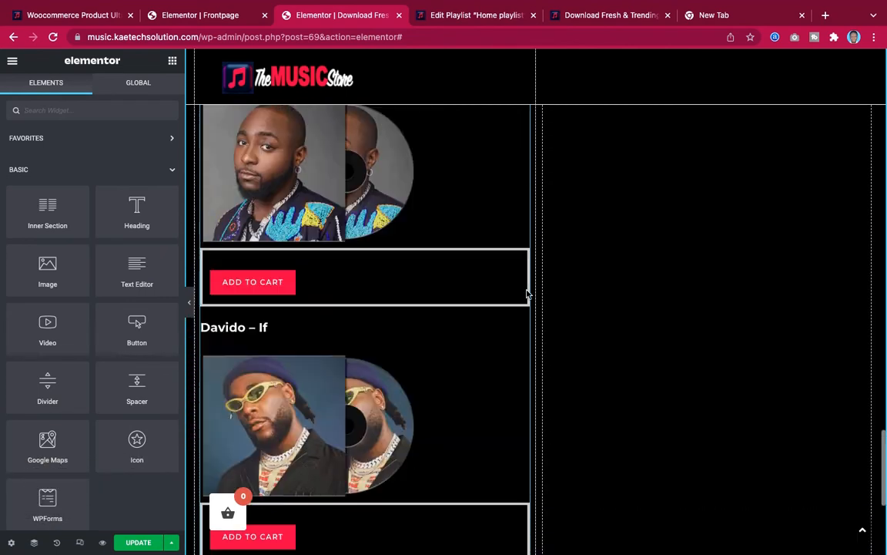
scroll(527, 293, up, 12)
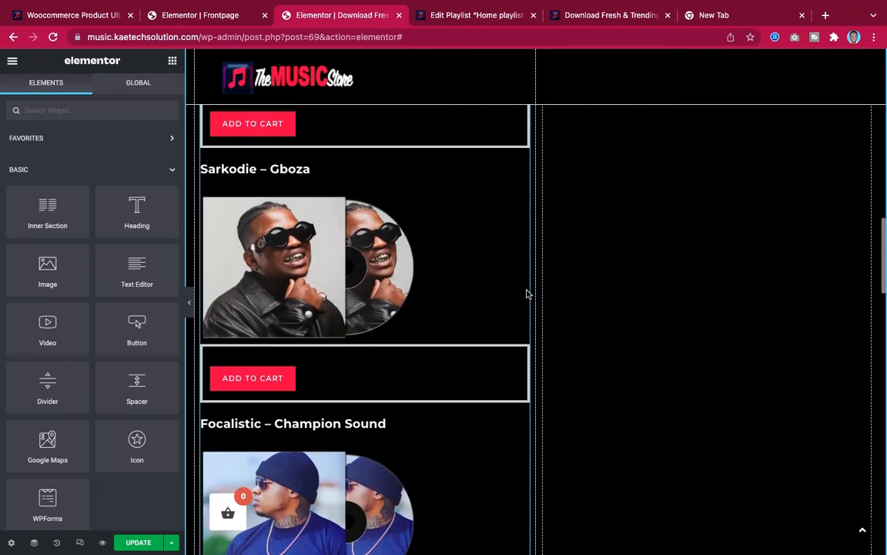
scroll(527, 293, up, 8)
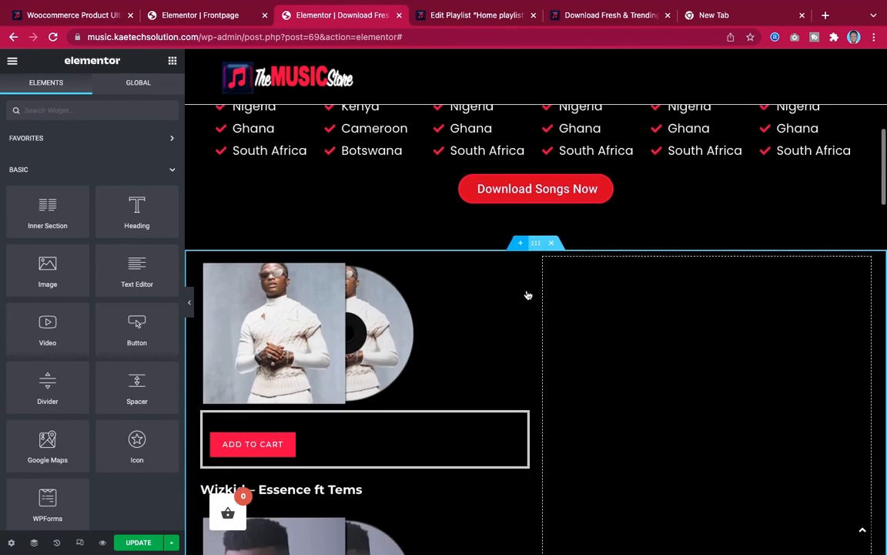
scroll(528, 295, down, 1)
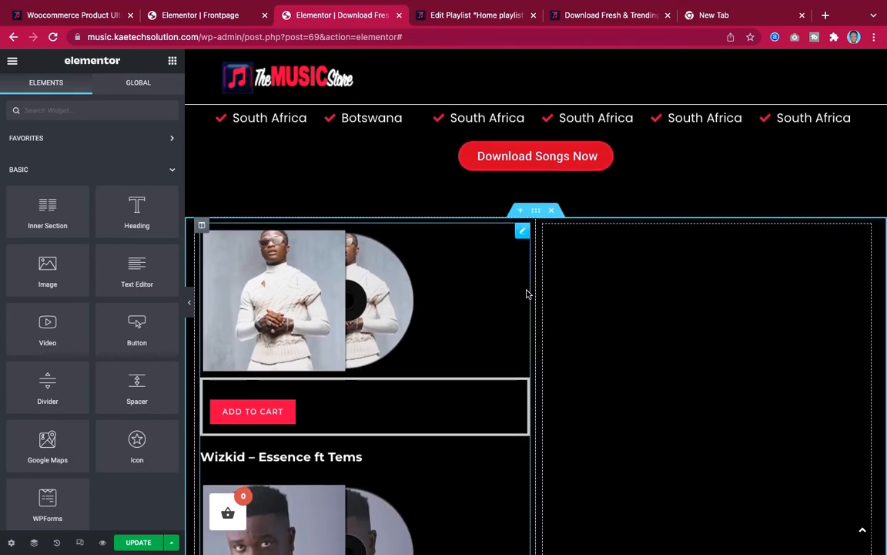
scroll(433, 389, down, 6)
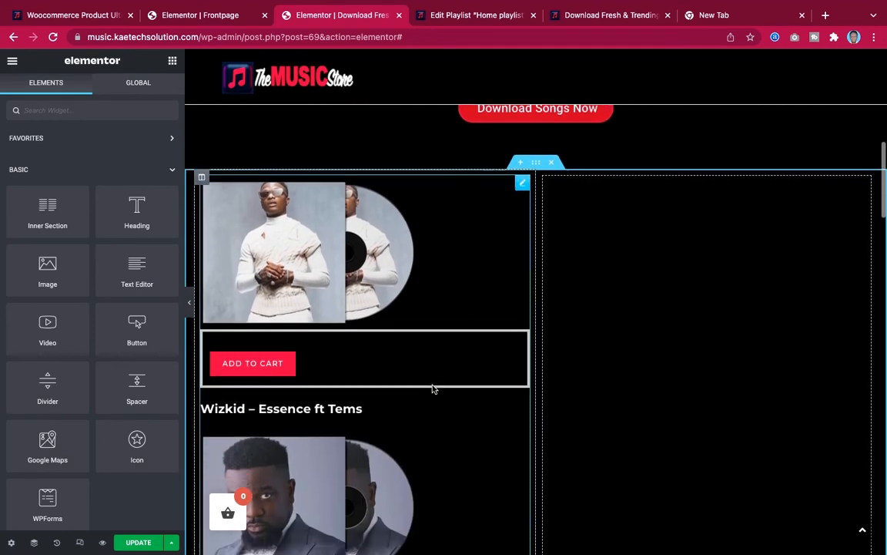
scroll(432, 389, up, 5)
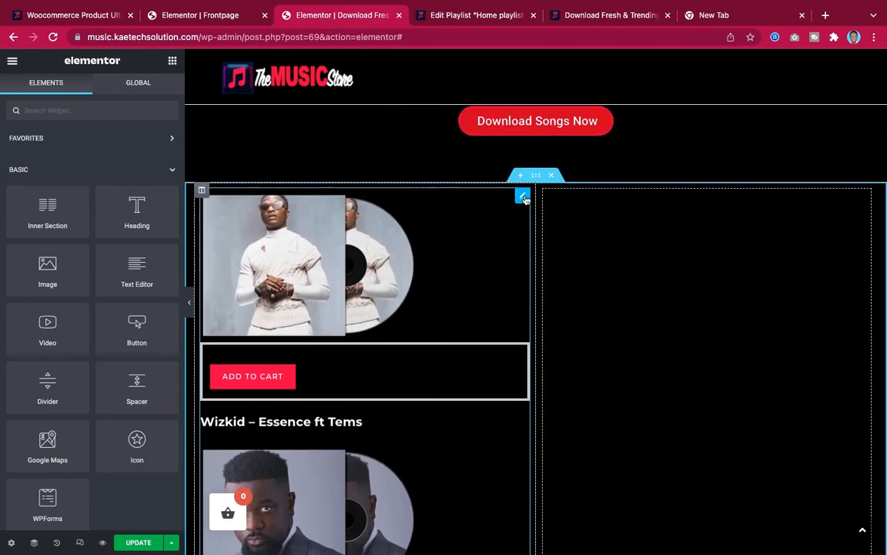
Save the Elementor page, then copy the shortcode of the Home playlist from its edit screen.
click(132, 543)
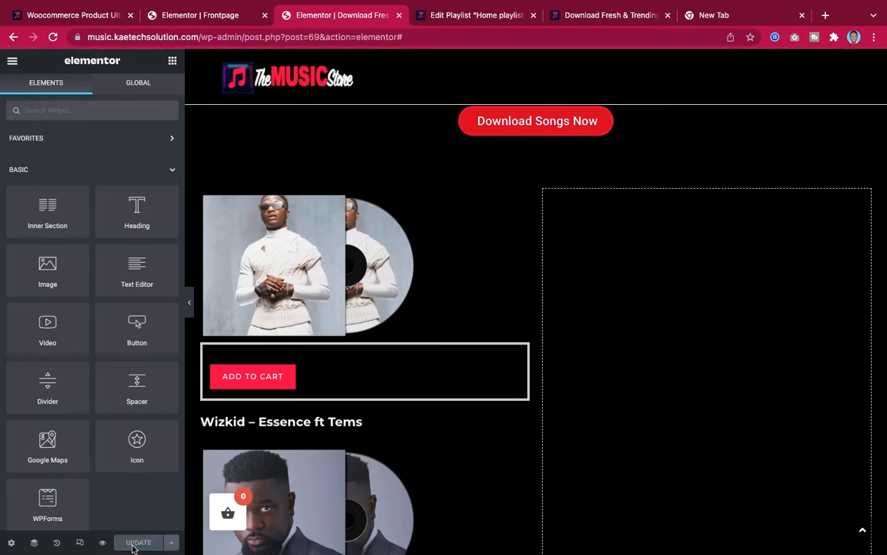
click(437, 15)
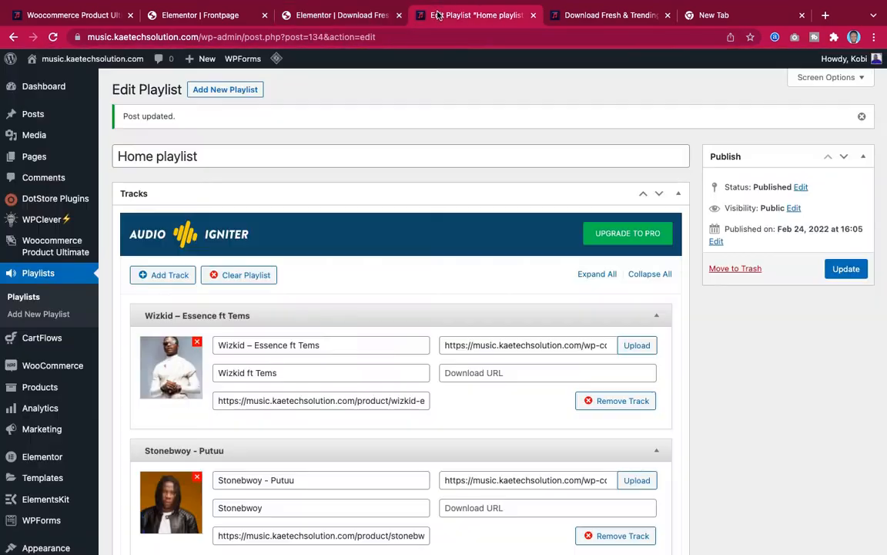
scroll(404, 293, down, 20)
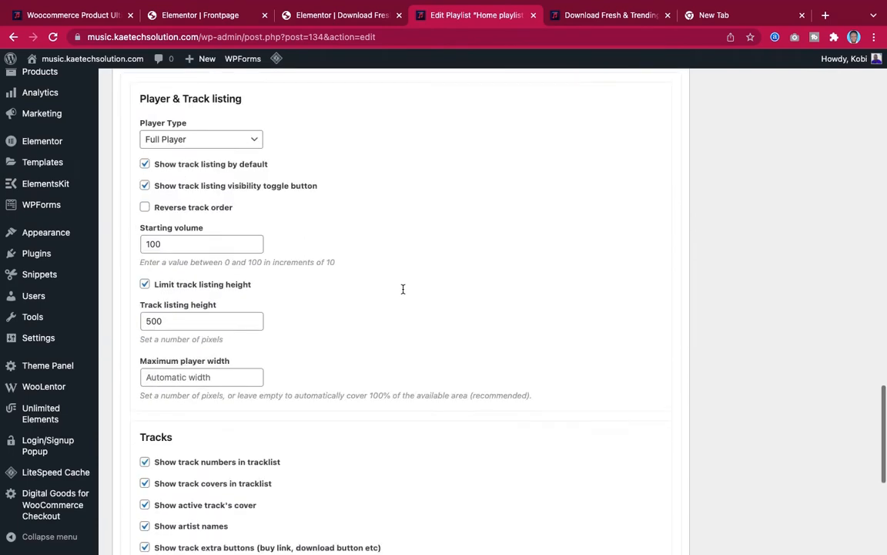
scroll(400, 295, down, 5)
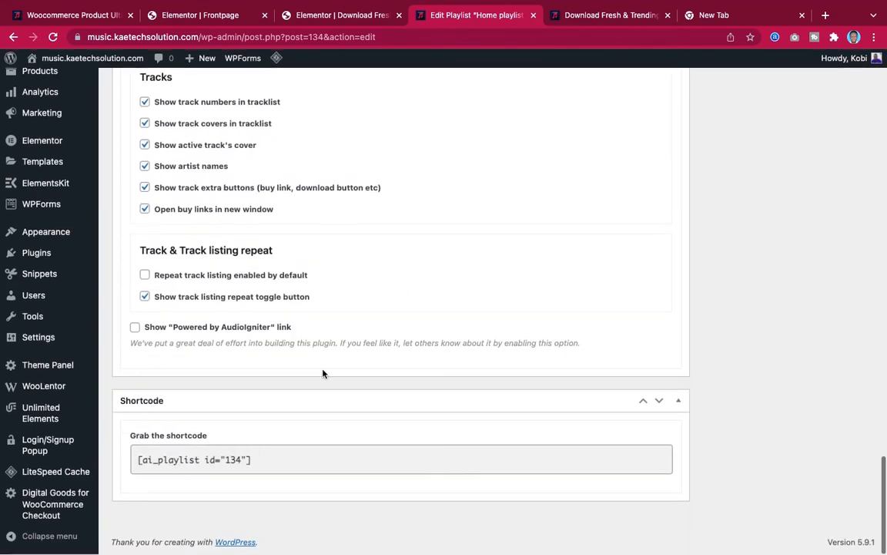
click(259, 459)
key(ctrl+c)
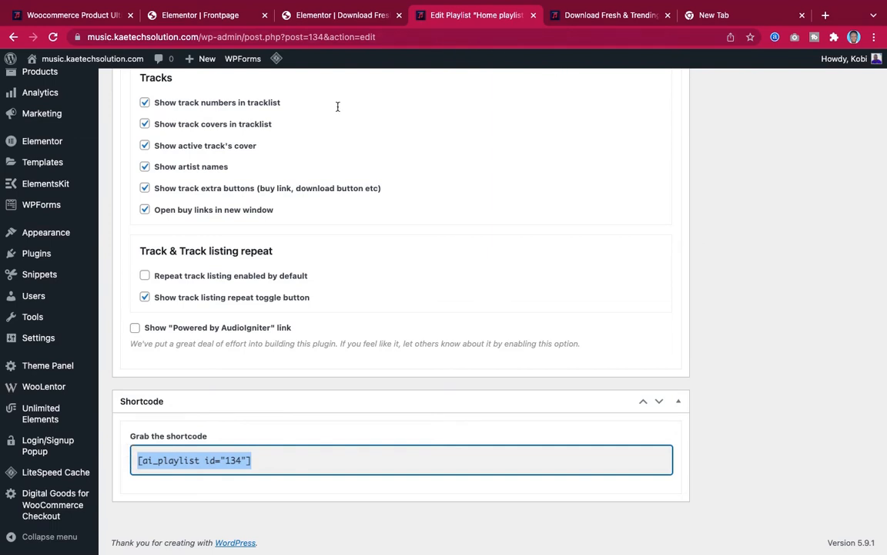
Place a Shortcode widget in the Elementor section's empty right column, fill it with [ai_playlist id="134"] and apply the change.
click(343, 15)
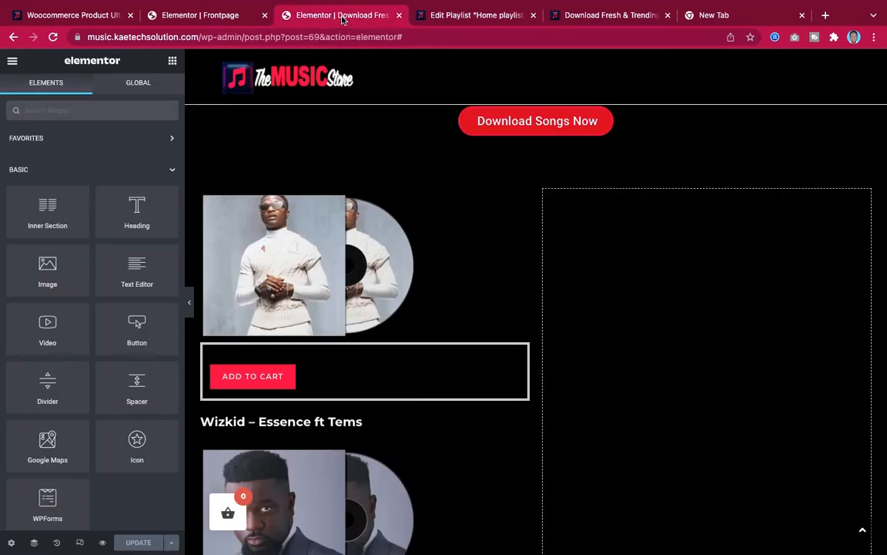
scroll(545, 233, down, 5)
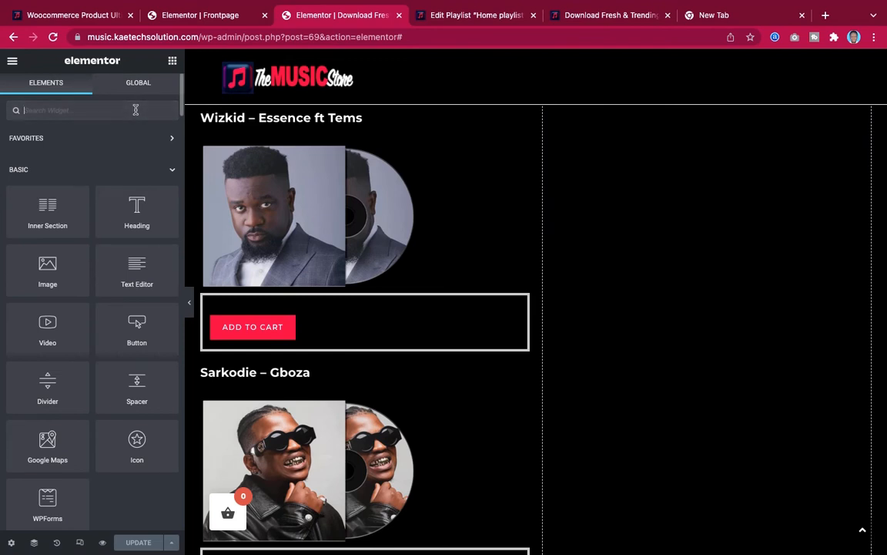
text(sh)
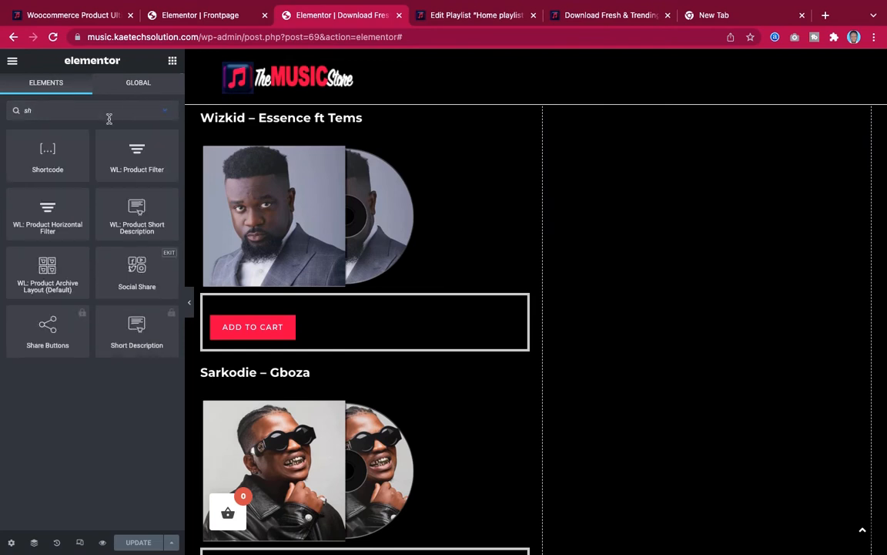
drag(40, 156, 677, 446)
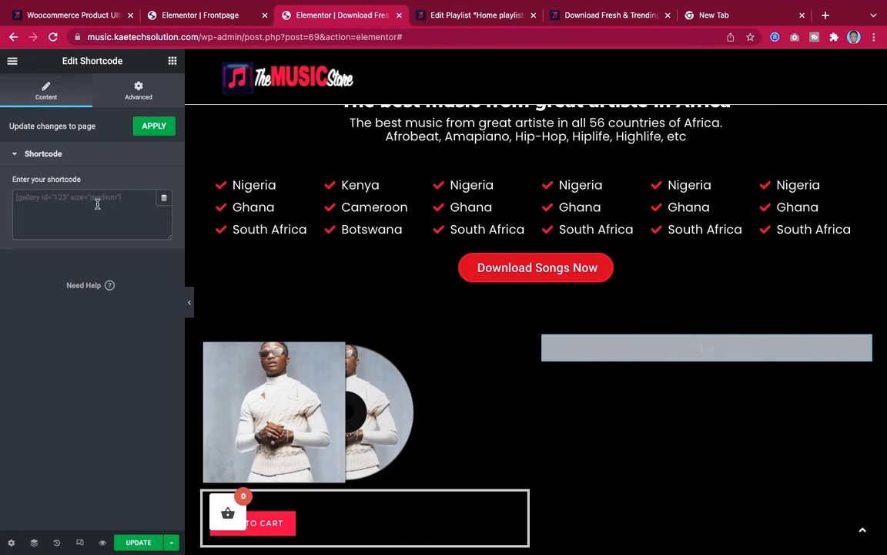
key(ctrl+v)
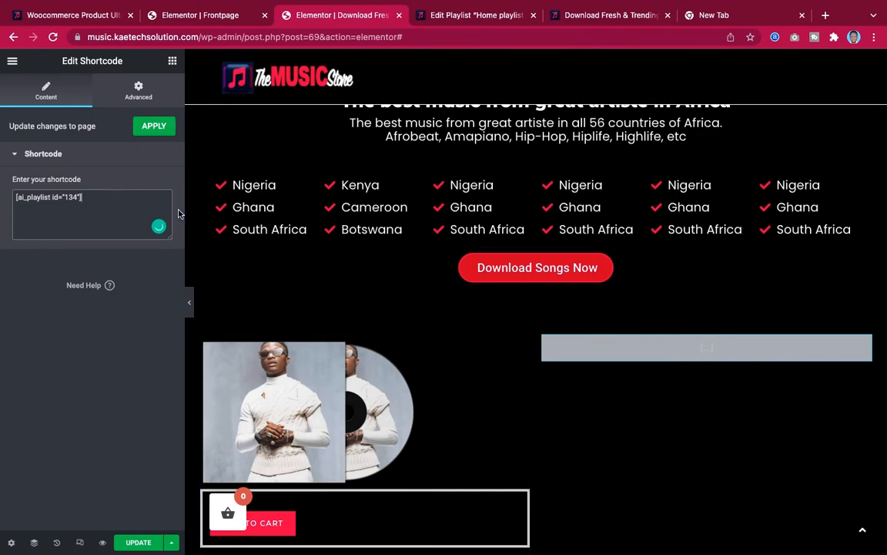
click(157, 131)
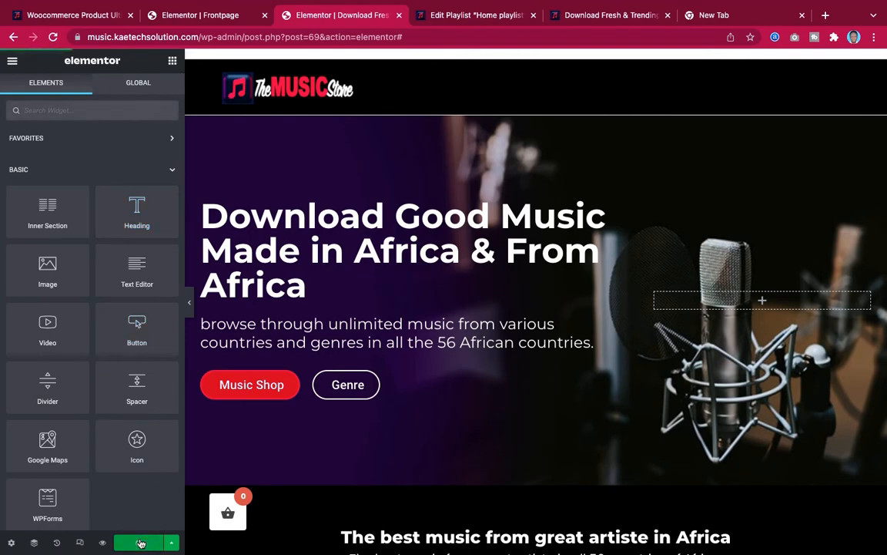
Open a preview of the changed homepage from the Elementor editor.
scroll(483, 345, down, 10)
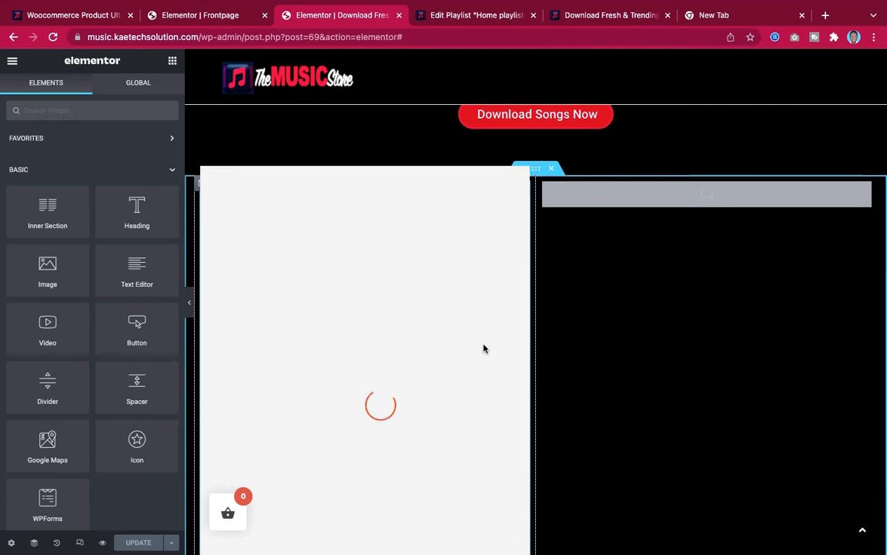
click(80, 543)
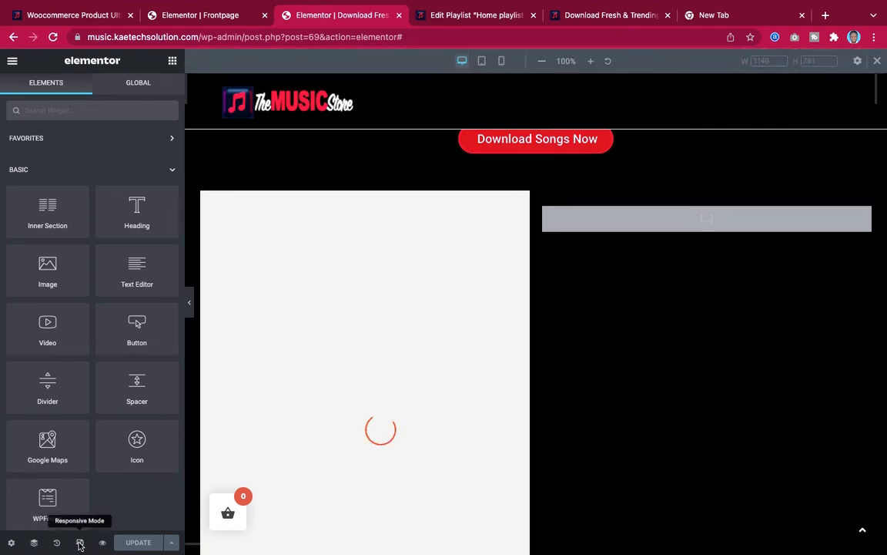
click(80, 543)
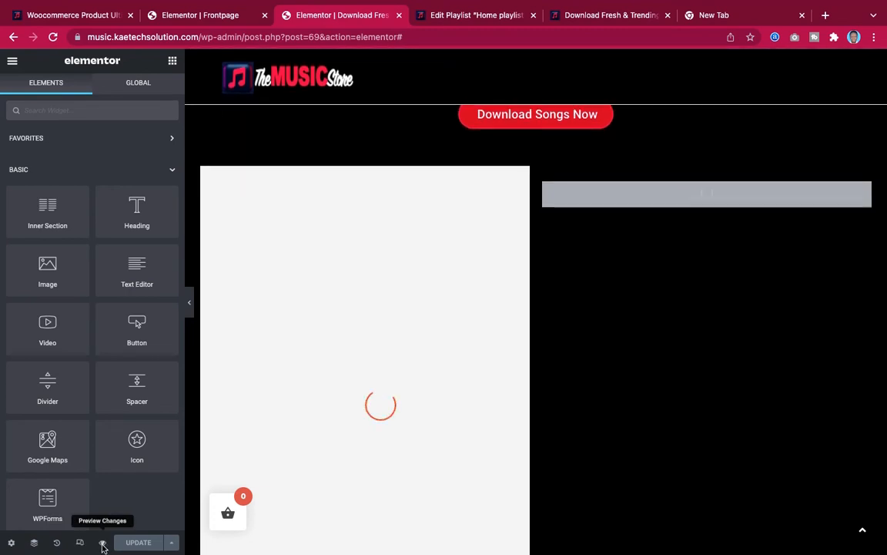
click(102, 543)
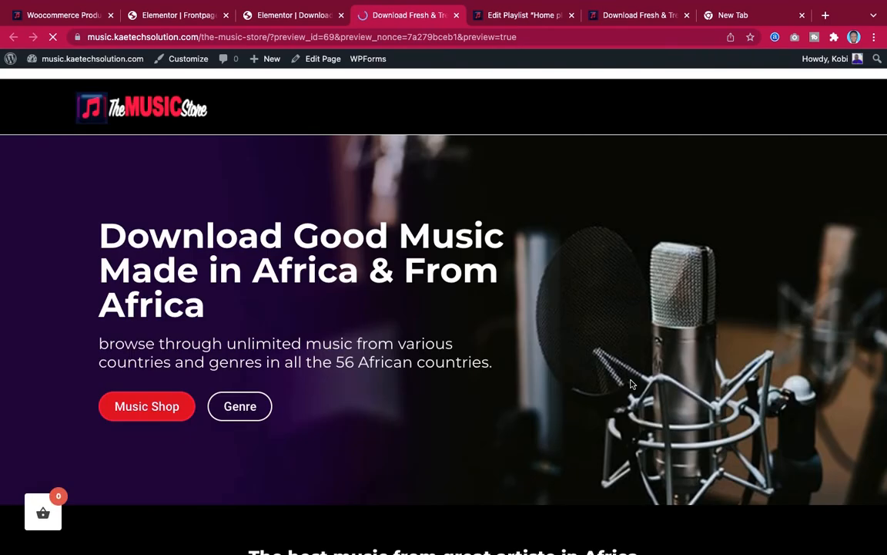
Examine how the song grid and the playlist player are laid out below the country lists on the preview page.
scroll(630, 384, down, 10)
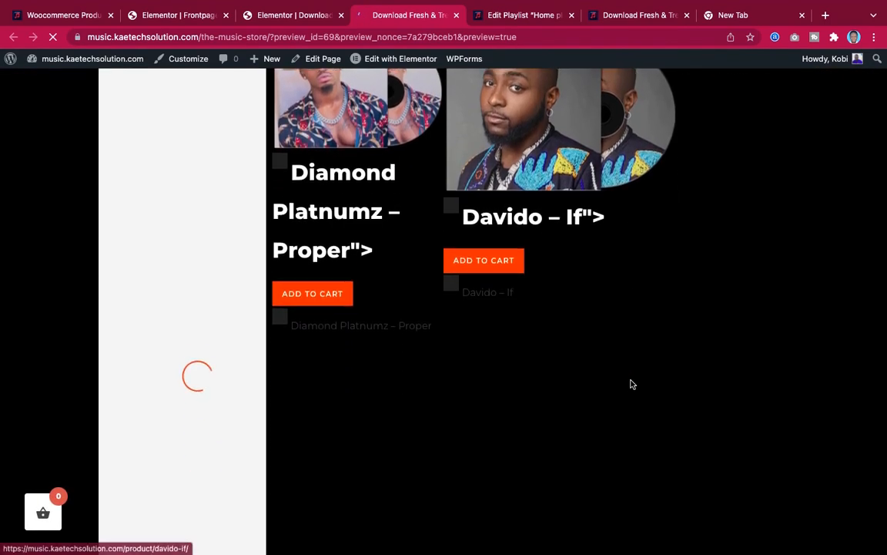
scroll(630, 384, up, 3)
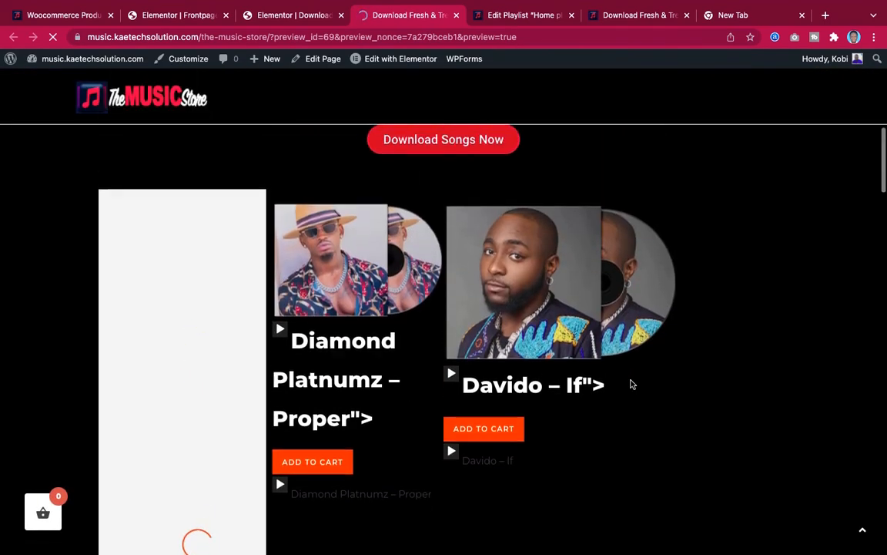
scroll(631, 384, down, 15)
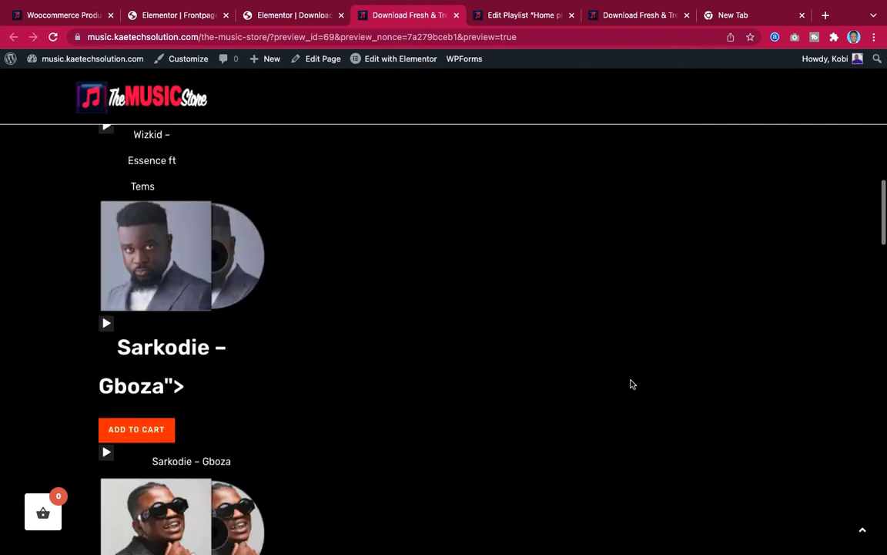
scroll(630, 383, down, 15)
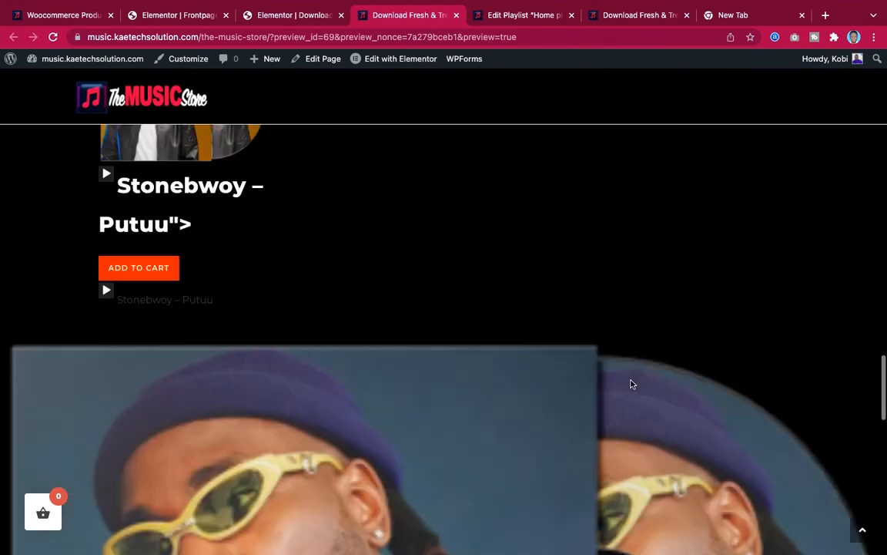
scroll(630, 383, up, 10)
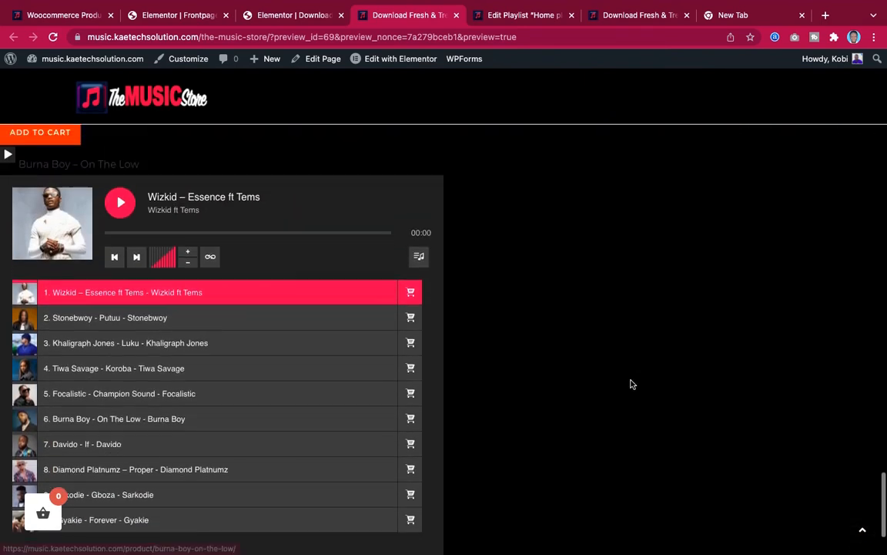
scroll(630, 384, up, 7)
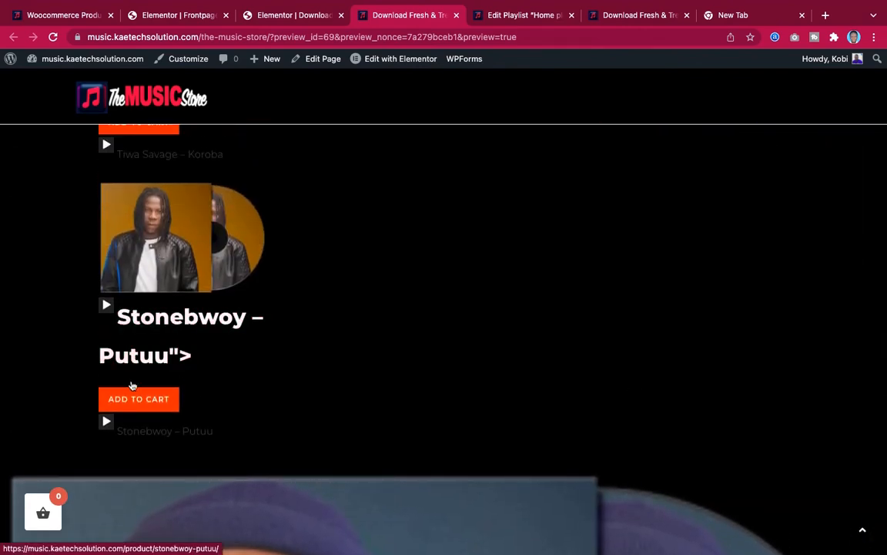
scroll(353, 343, up, 15)
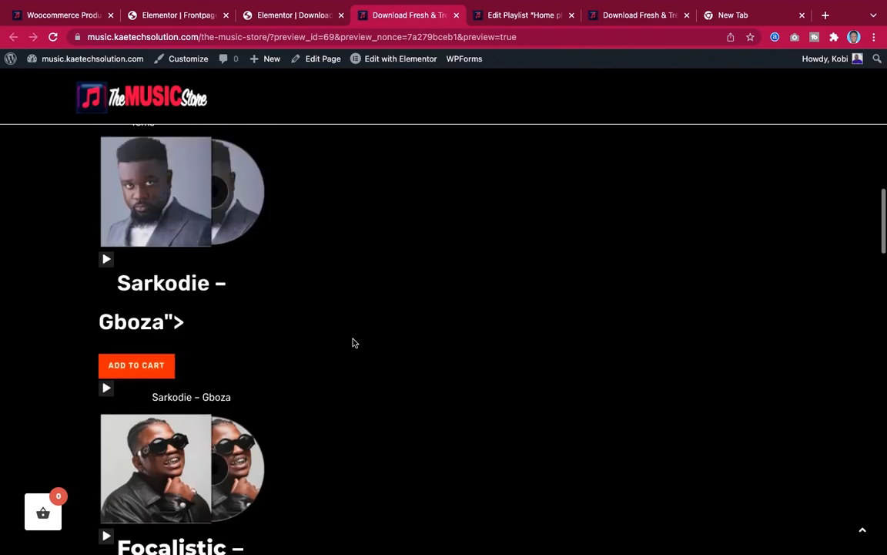
scroll(353, 343, up, 3)
scroll(353, 343, down, 4)
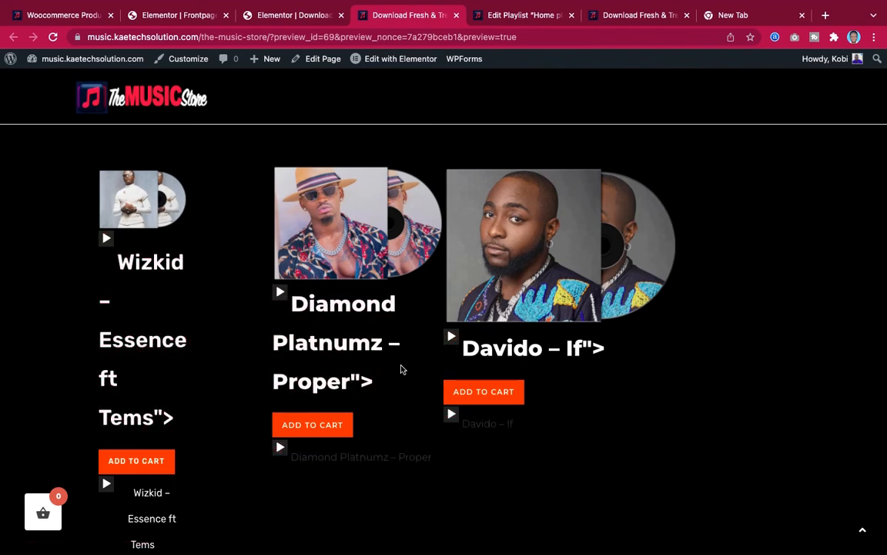
scroll(401, 370, up, 4)
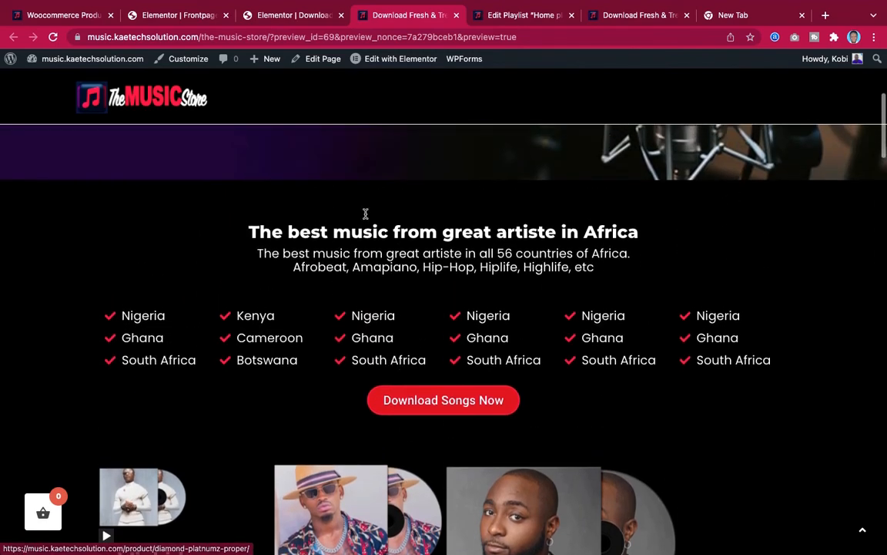
scroll(369, 192, down, 15)
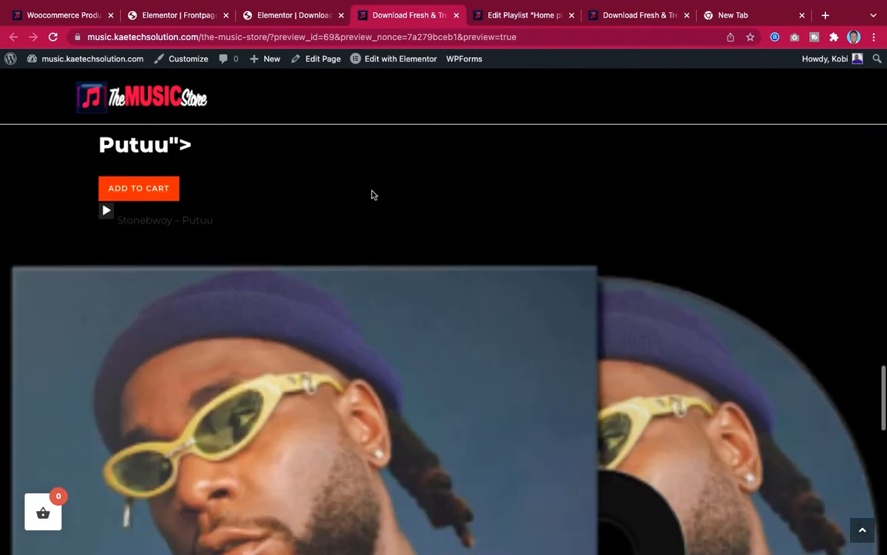
scroll(372, 194, down, 5)
scroll(372, 195, up, 8)
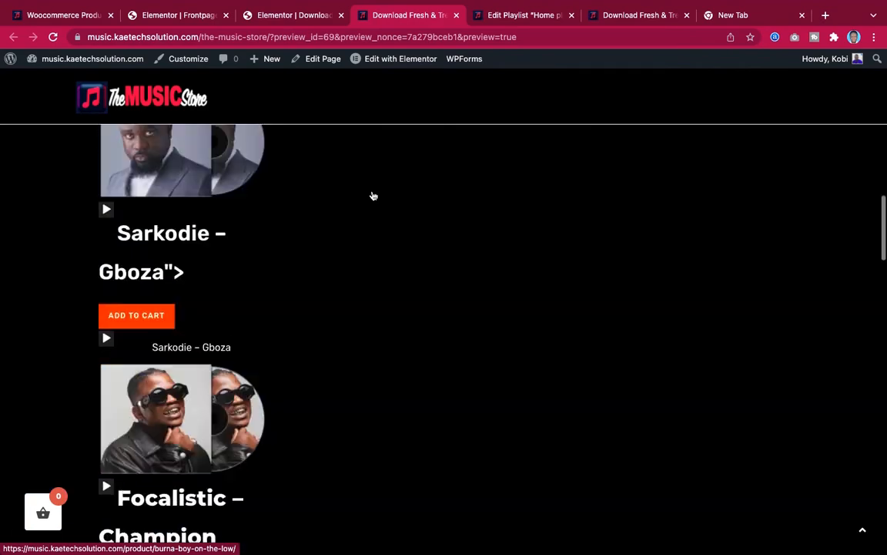
scroll(372, 196, up, 6)
scroll(372, 196, down, 20)
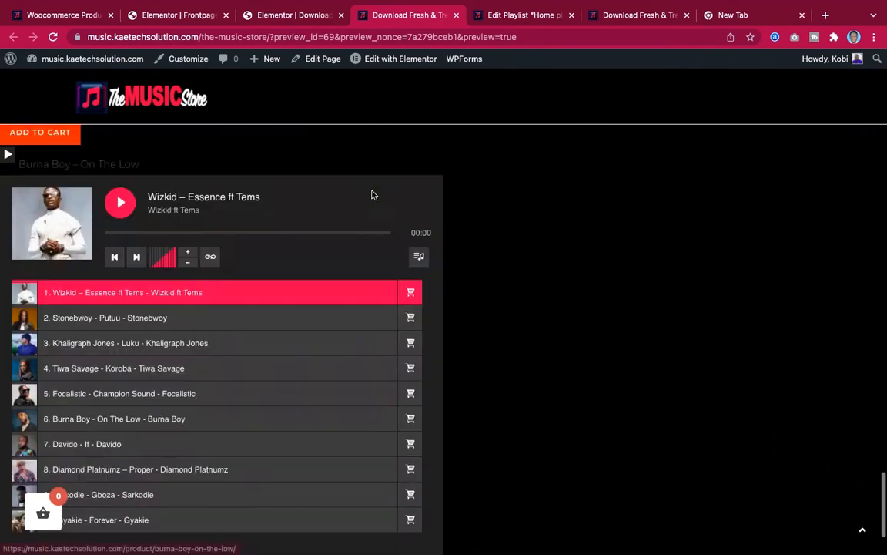
scroll(373, 195, down, 3)
scroll(372, 194, up, 15)
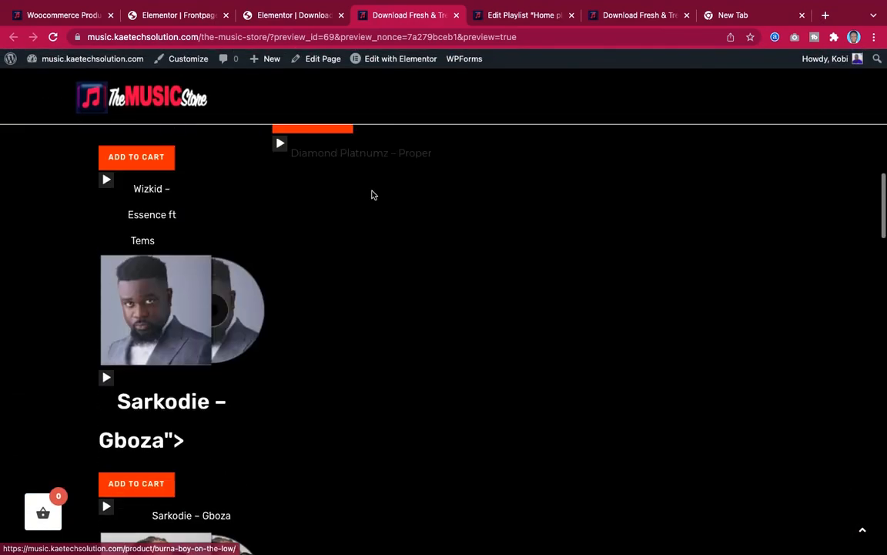
scroll(372, 195, up, 20)
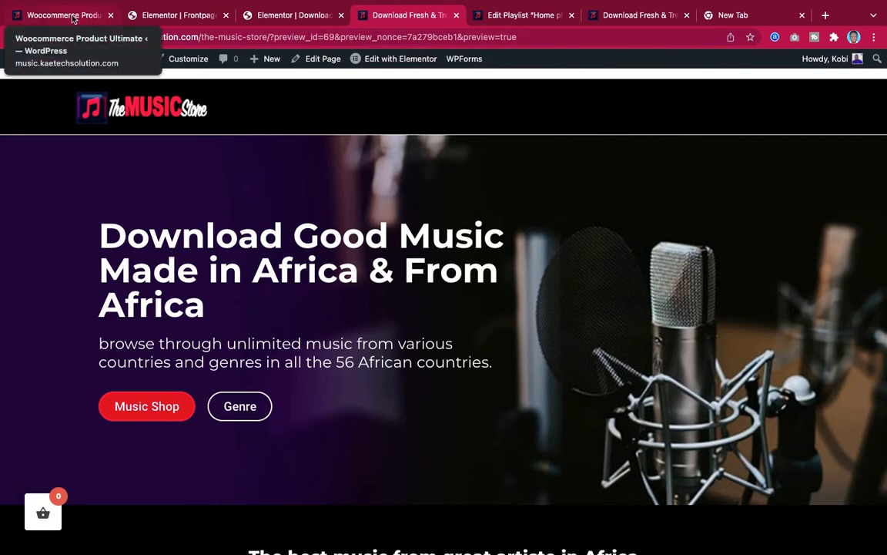
Open the list of all WooCommerce products in the WordPress admin and look through the songs.
click(69, 15)
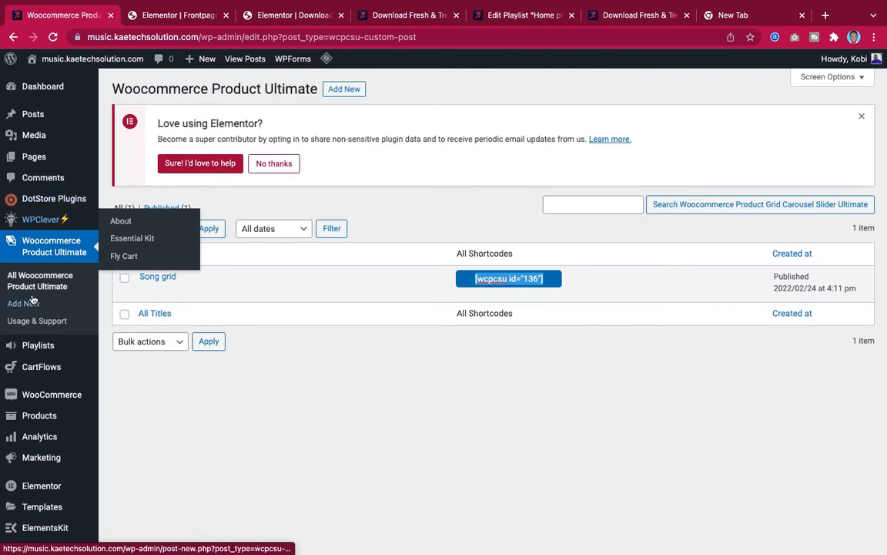
mouse_move(35, 367)
scroll(36, 367, down, 5)
mouse_move(33, 247)
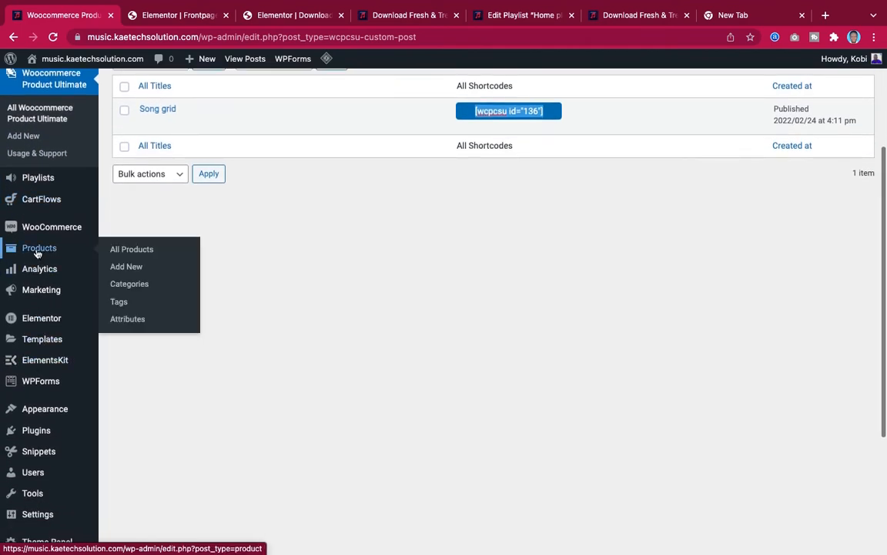
click(125, 249)
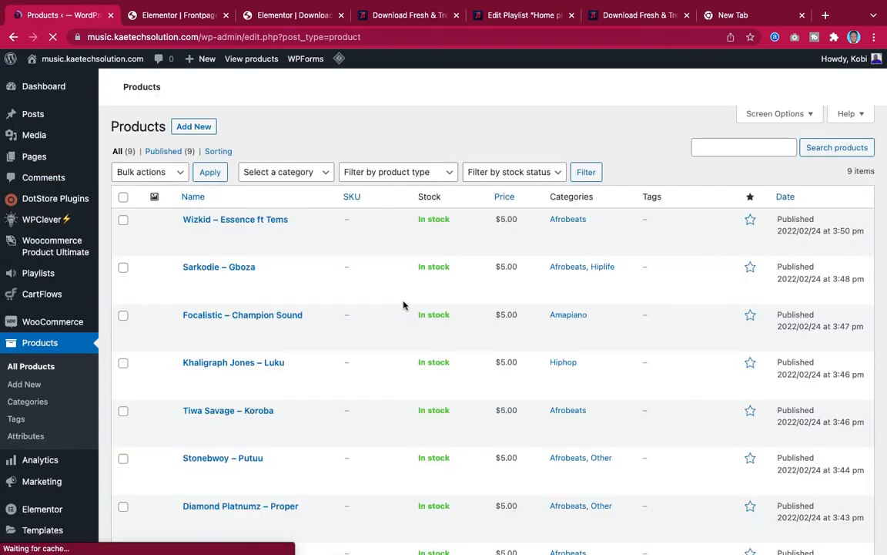
scroll(403, 305, down, 4)
scroll(403, 305, down, 1)
scroll(403, 305, up, 3)
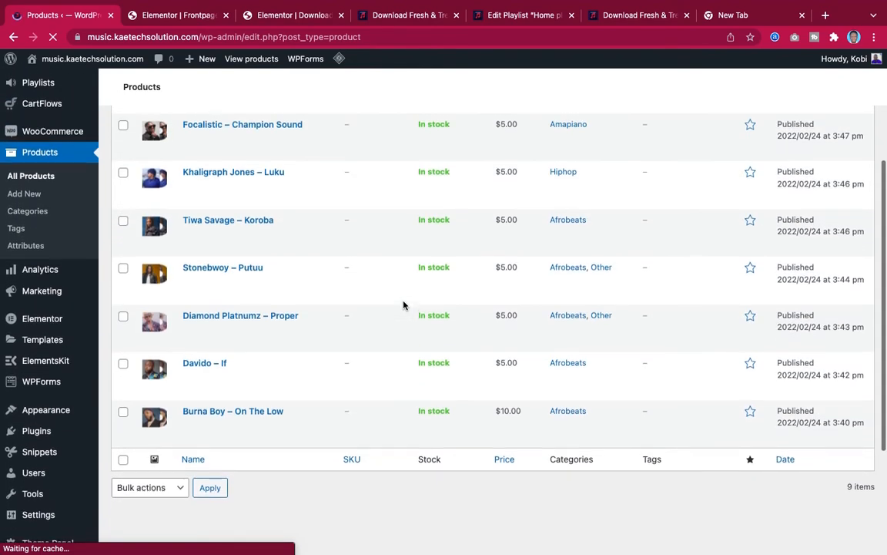
scroll(403, 305, down, 3)
scroll(403, 305, down, 1)
scroll(402, 305, up, 2)
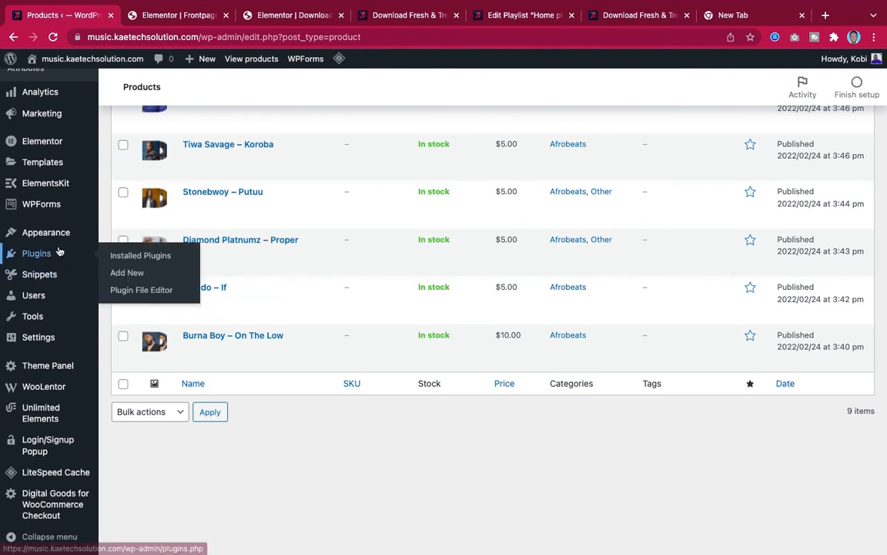
Open the list of installed WordPress plugins, look through it and deactivate one plugin.
mouse_move(56, 242)
mouse_move(61, 262)
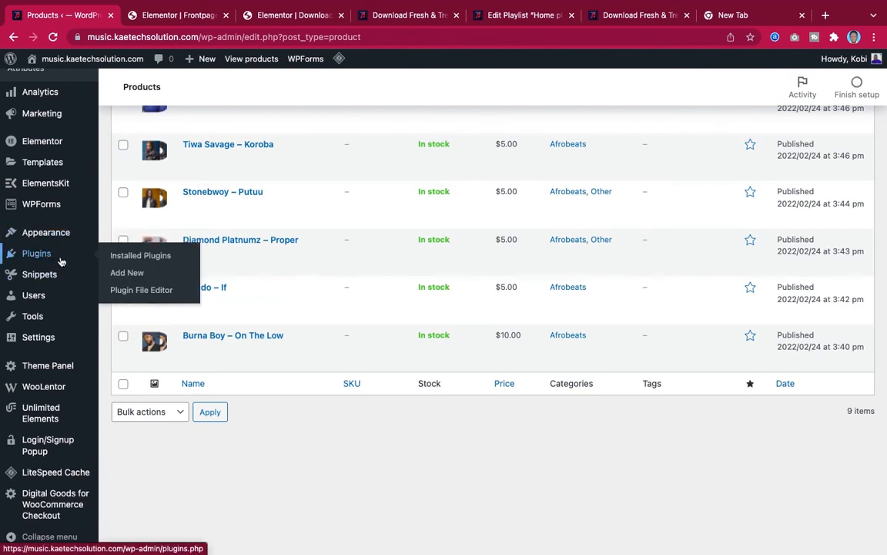
click(143, 259)
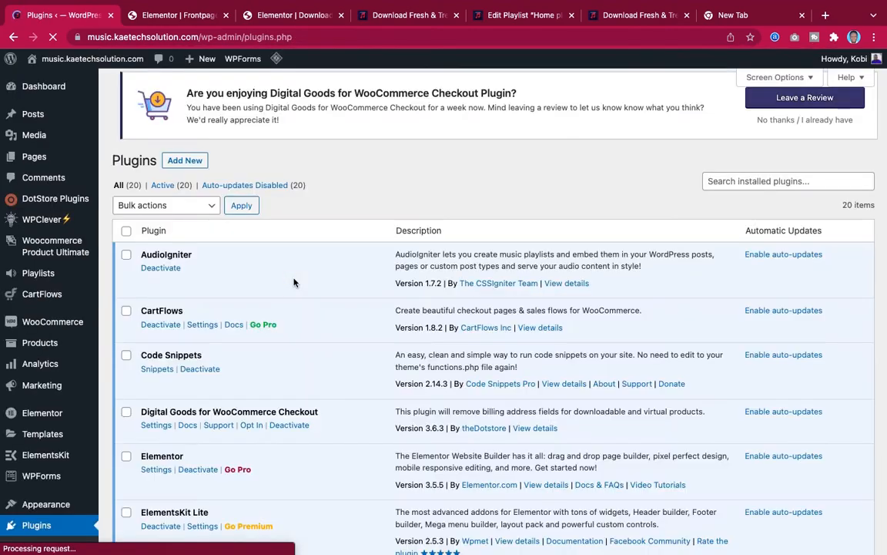
scroll(294, 282, down, 10)
scroll(294, 282, down, 5)
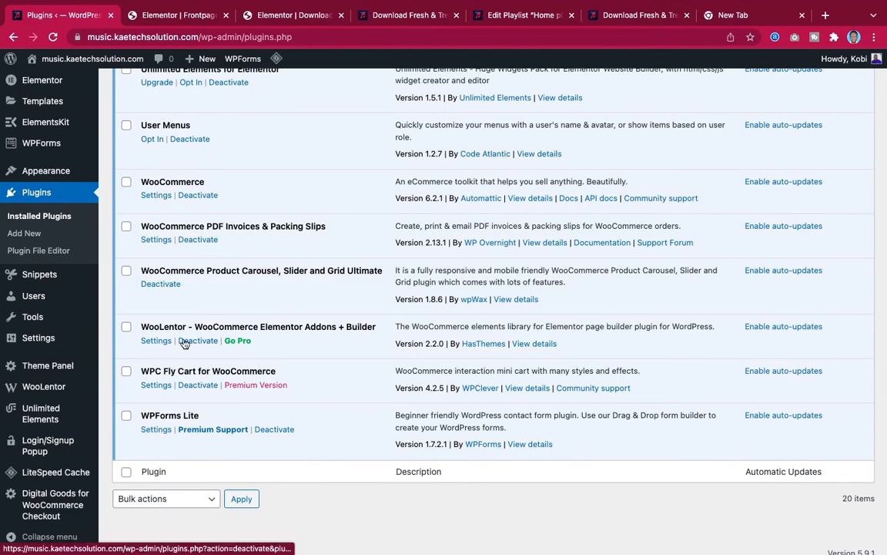
scroll(199, 198, up, 5)
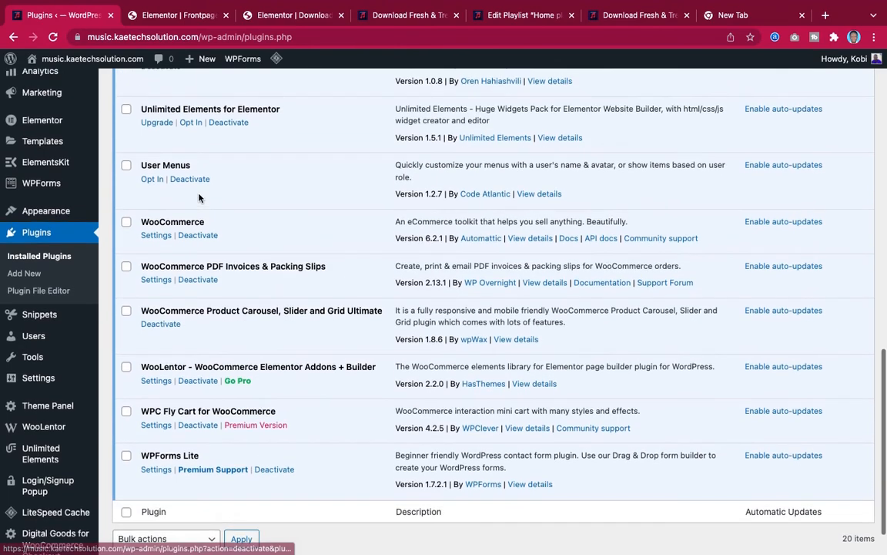
scroll(198, 198, up, 5)
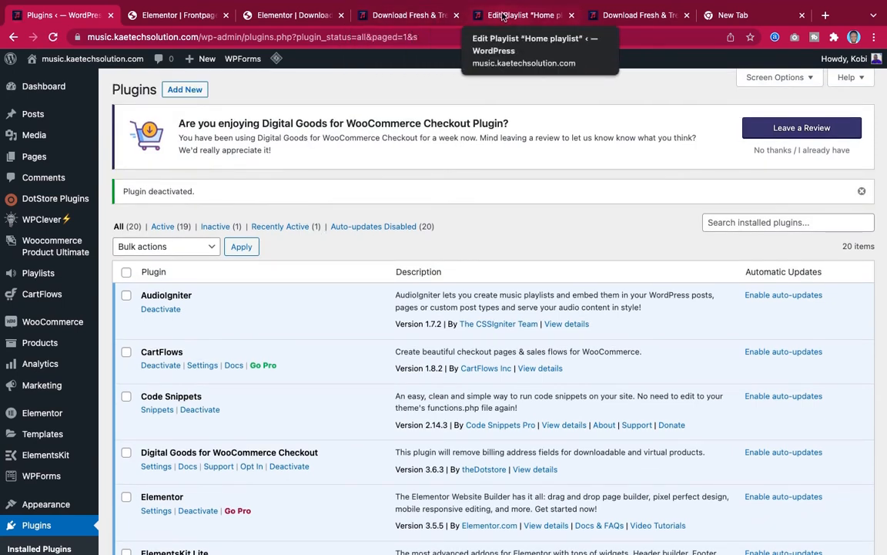
Close the outdated homepage preview and open a fresh preview of the page from the Elementor editor.
click(421, 17)
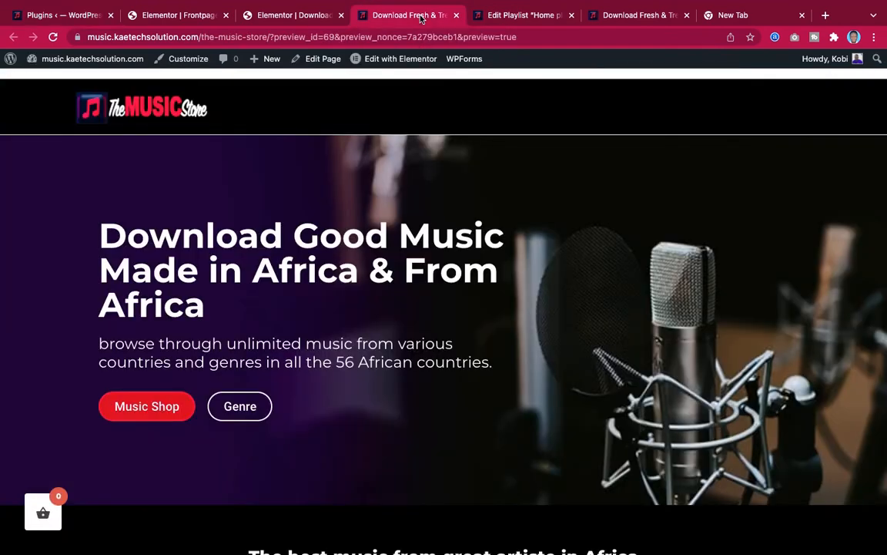
scroll(399, 224, down, 10)
scroll(399, 229, up, 6)
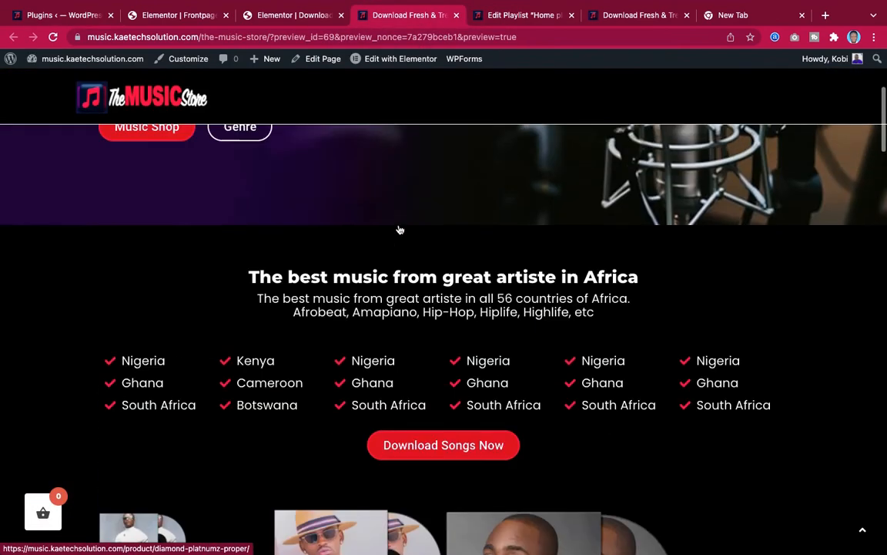
click(456, 15)
click(303, 15)
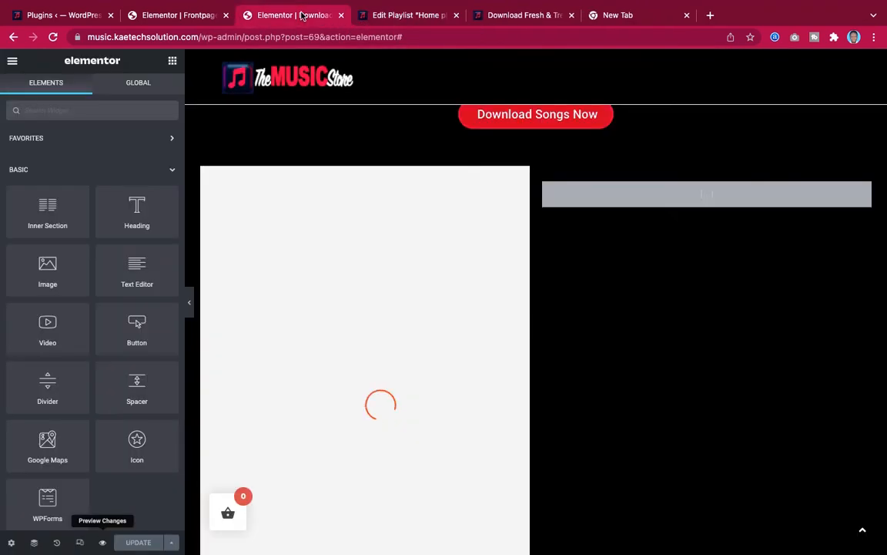
click(103, 543)
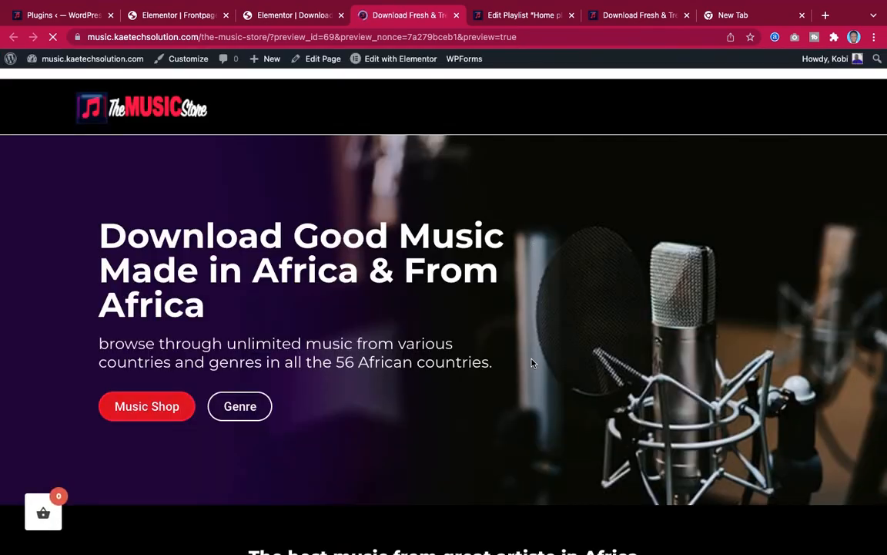
Examine the song grid's covers, titles and add-to-cart overlays alongside the playlist player on the refreshed preview.
scroll(531, 363, down, 15)
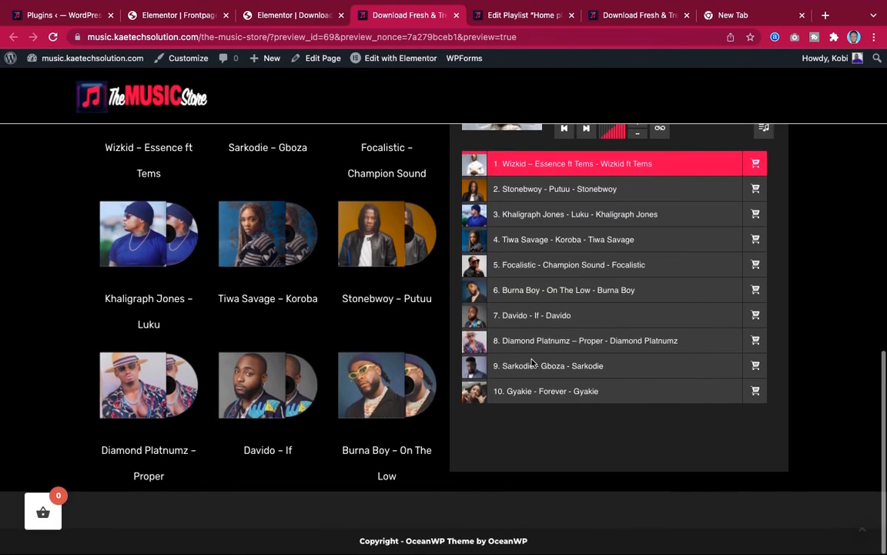
scroll(526, 410, up, 3)
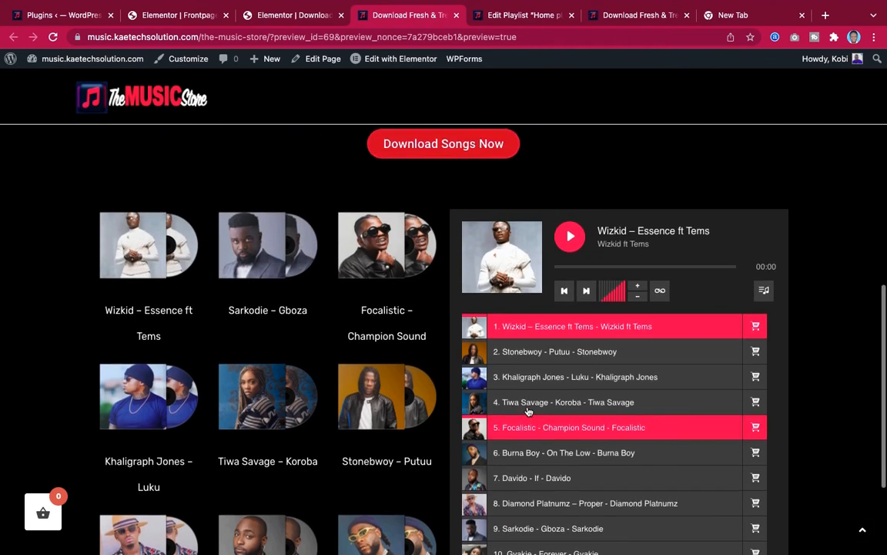
mouse_move(148, 275)
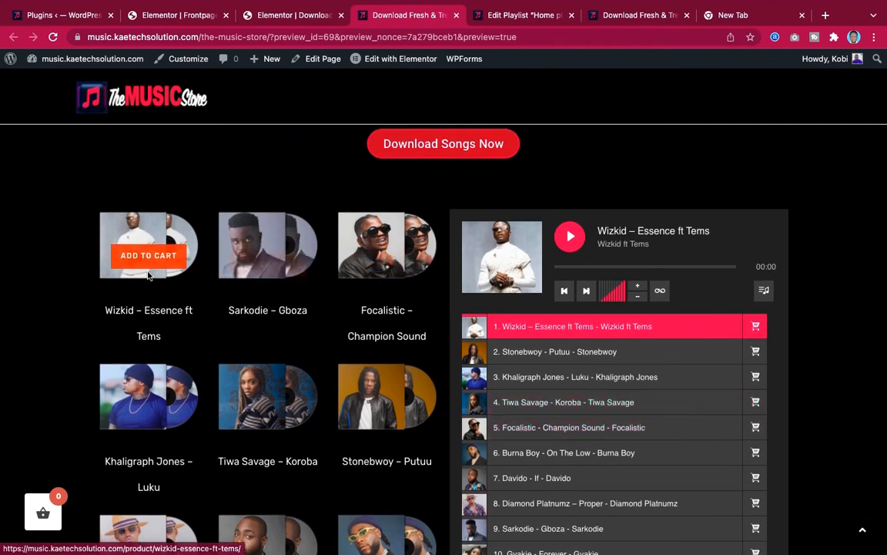
scroll(257, 324, down, 3)
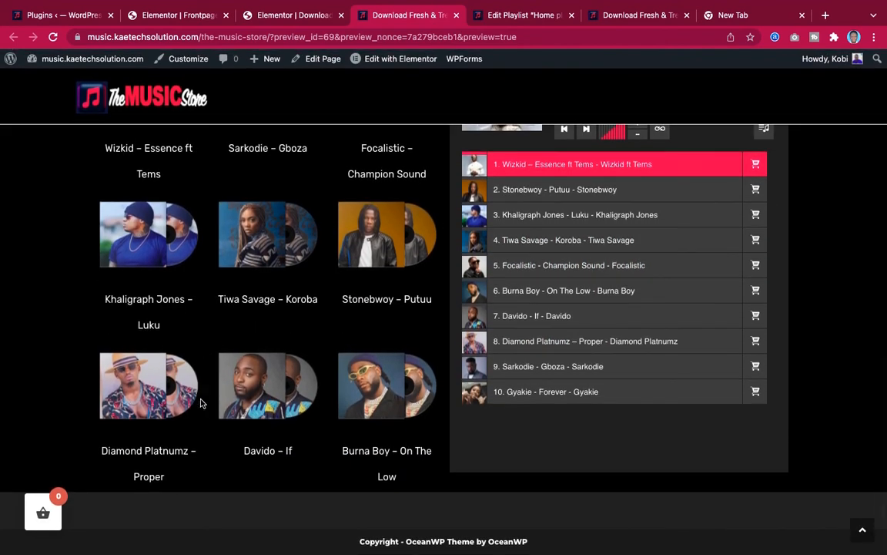
mouse_move(222, 250)
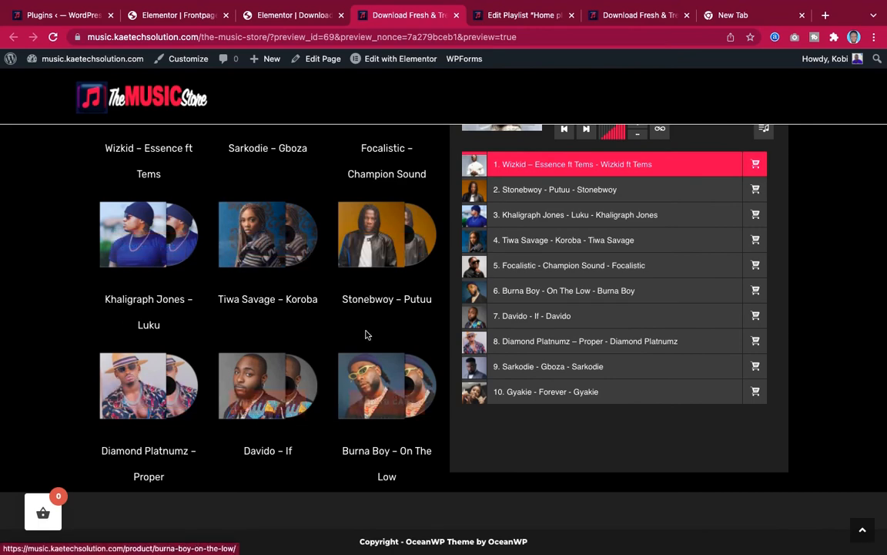
scroll(377, 254, up, 2)
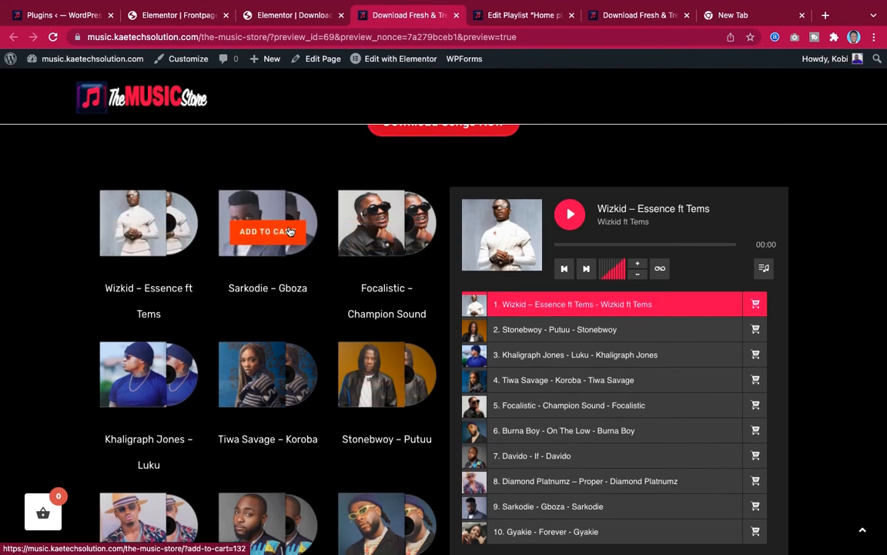
scroll(381, 316, down, 3)
scroll(377, 327, up, 2)
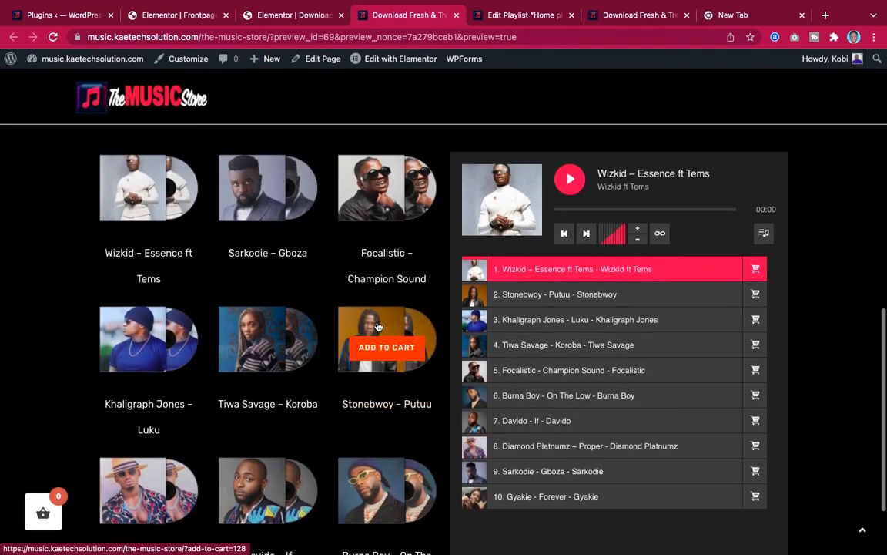
scroll(377, 326, down, 1)
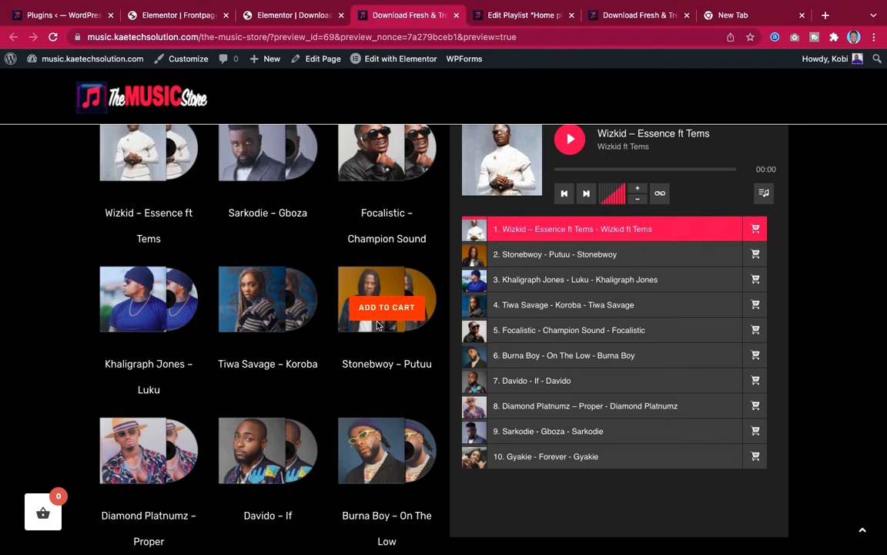
scroll(378, 325, up, 2)
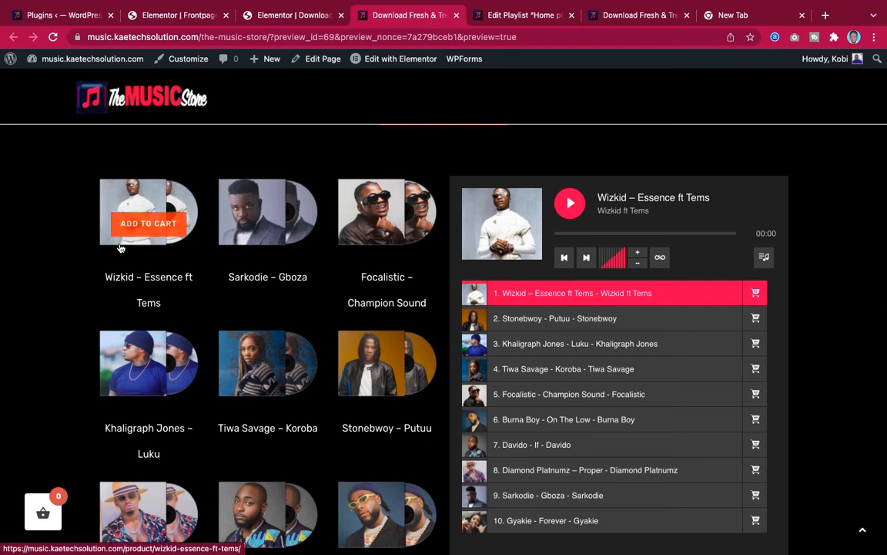
scroll(303, 352, down, 4)
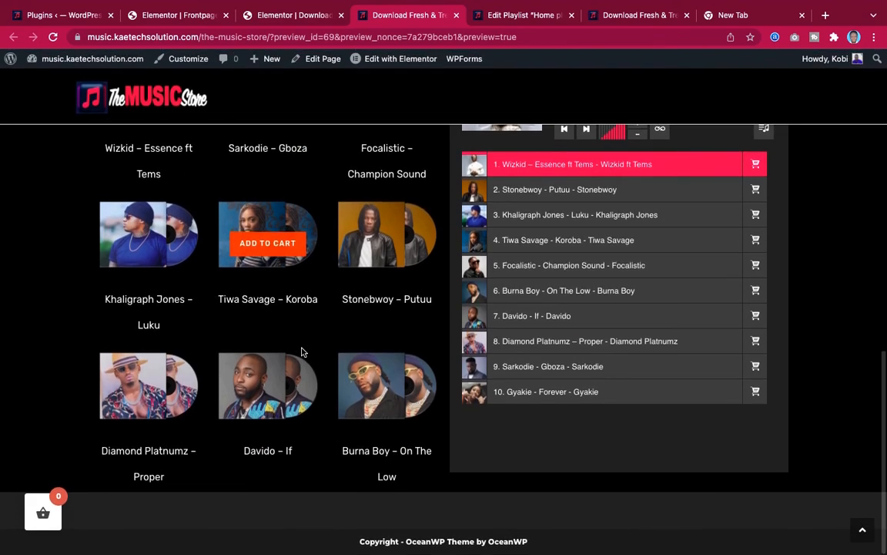
Review the whole preview page from the hero banner to the footer, checking the spacing around the song section, and dismiss the mail notification.
scroll(303, 352, up, 10)
scroll(303, 352, up, 5)
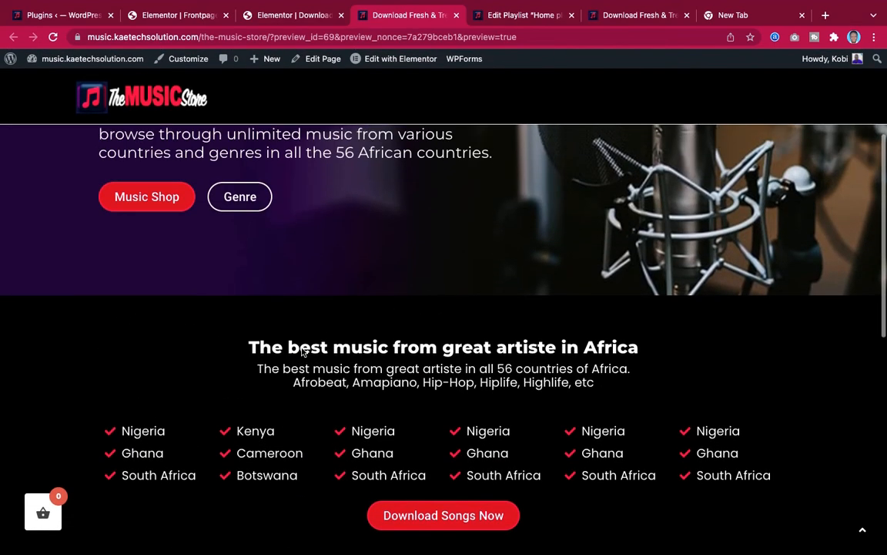
scroll(302, 350, down, 10)
scroll(302, 348, down, 2)
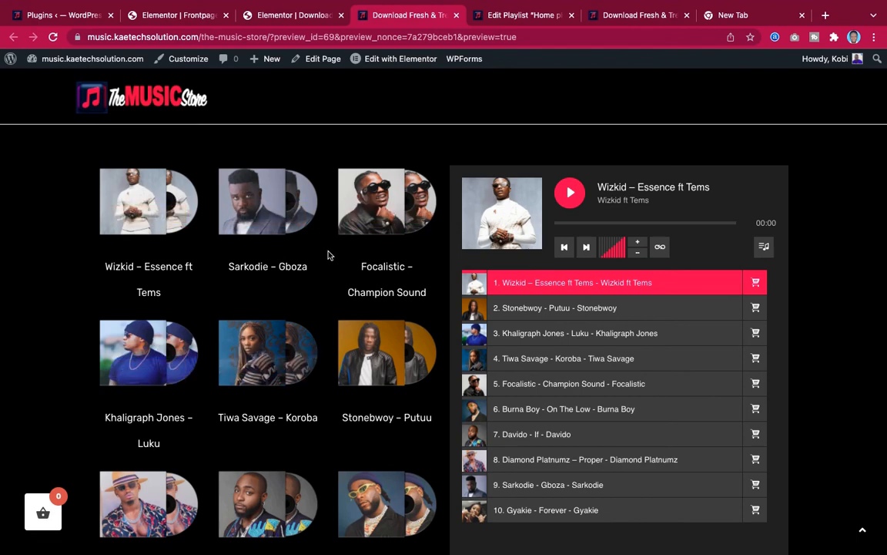
scroll(328, 255, up, 3)
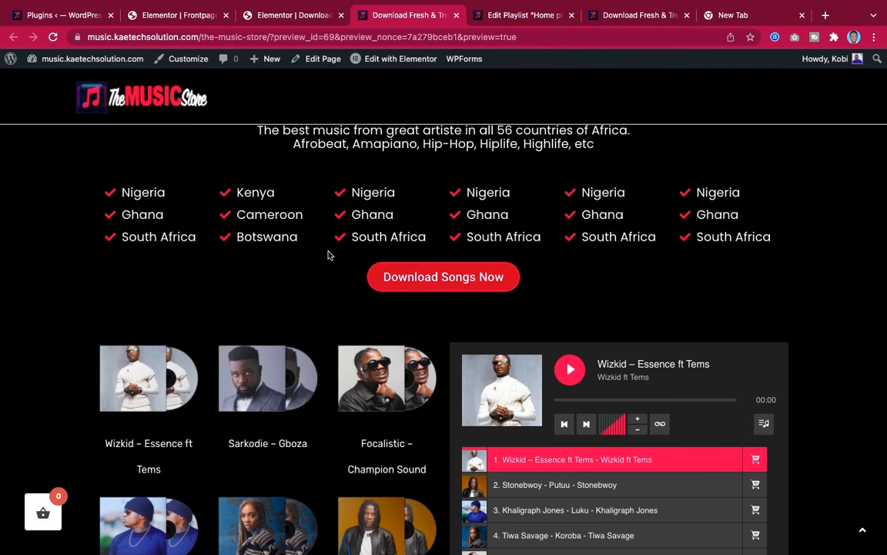
scroll(328, 254, down, 5)
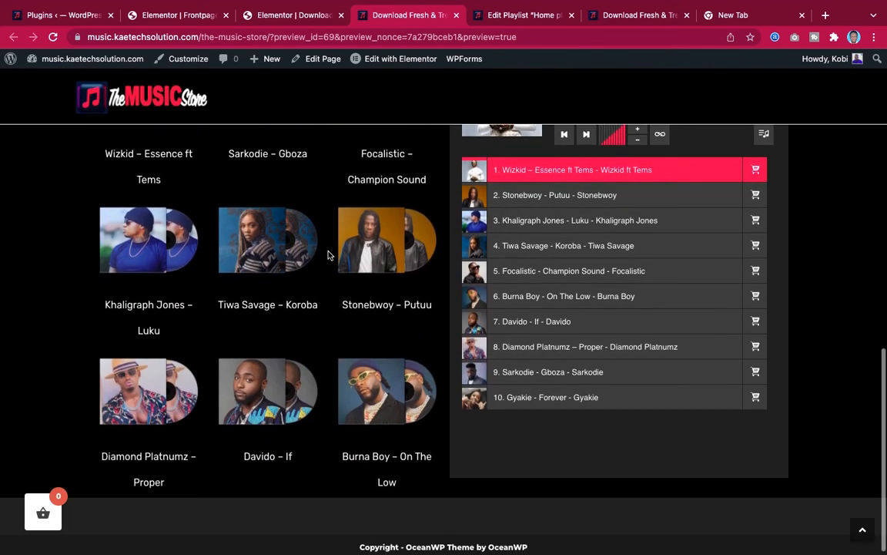
scroll(327, 255, up, 3)
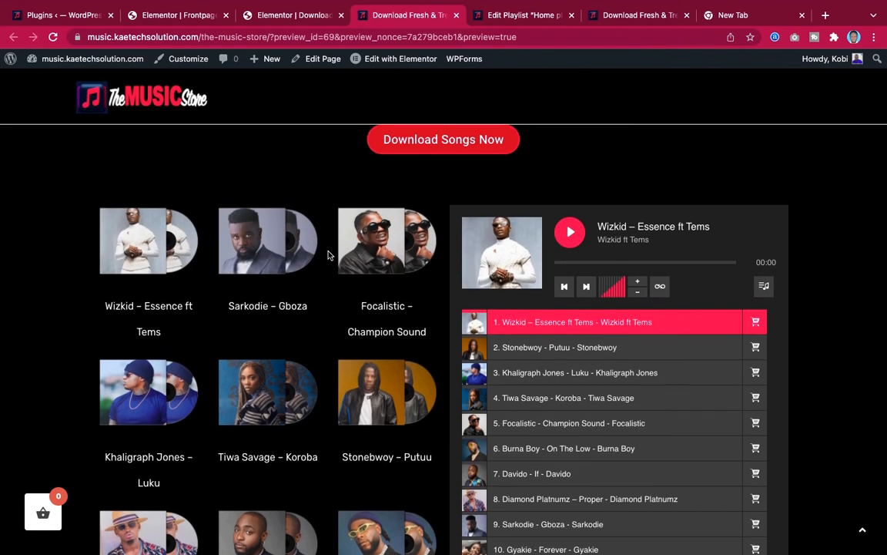
scroll(327, 255, down, 3)
scroll(327, 255, up, 2)
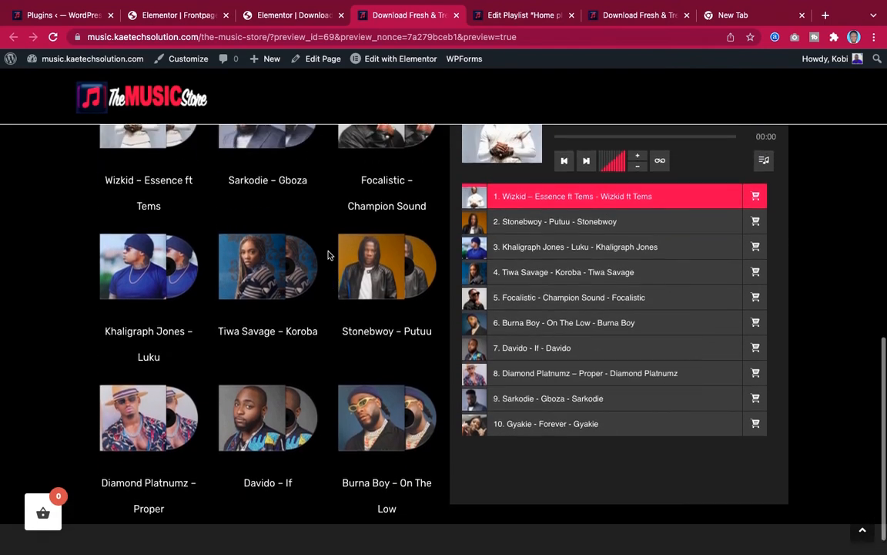
scroll(327, 255, down, 2)
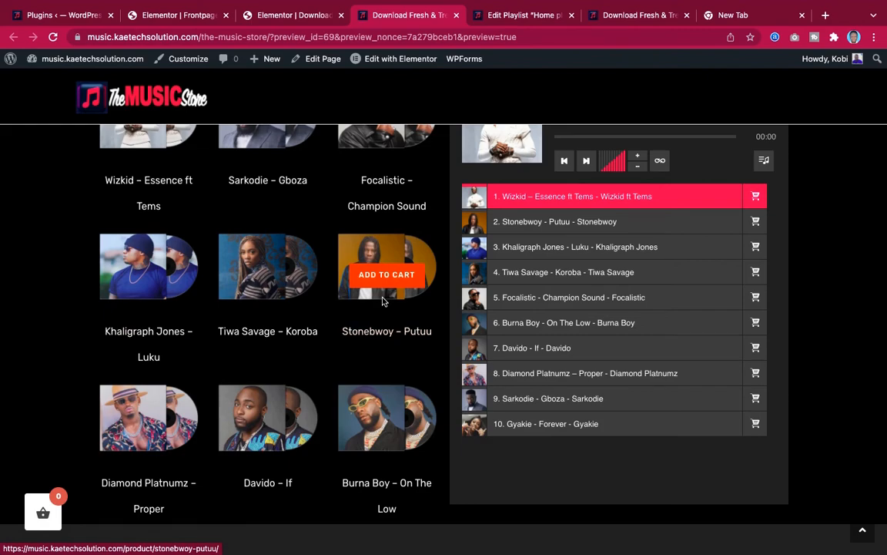
scroll(246, 242, up, 4)
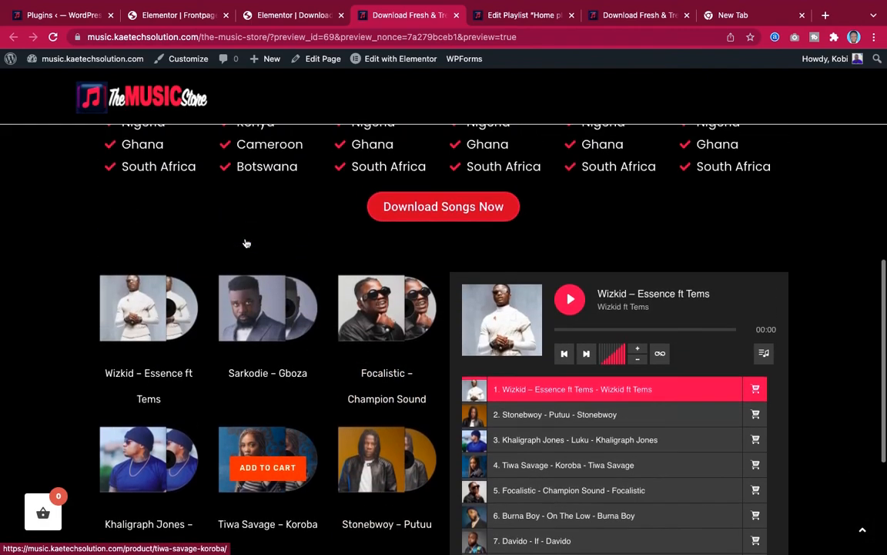
scroll(246, 243, up, 10)
scroll(245, 239, down, 2)
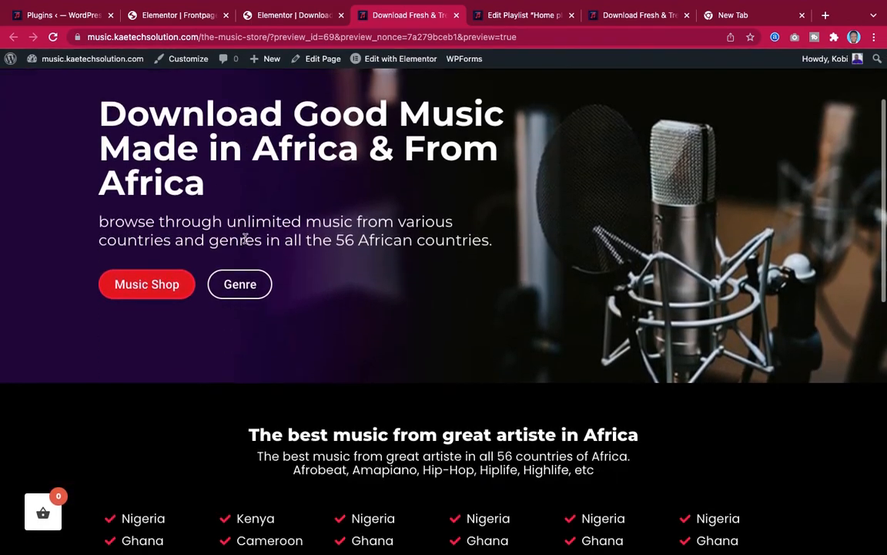
scroll(245, 239, down, 10)
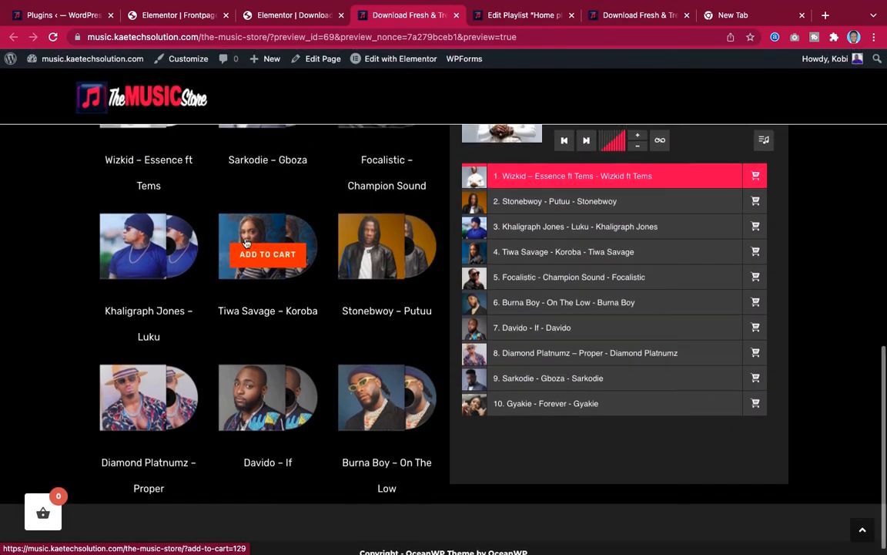
scroll(246, 242, up, 12)
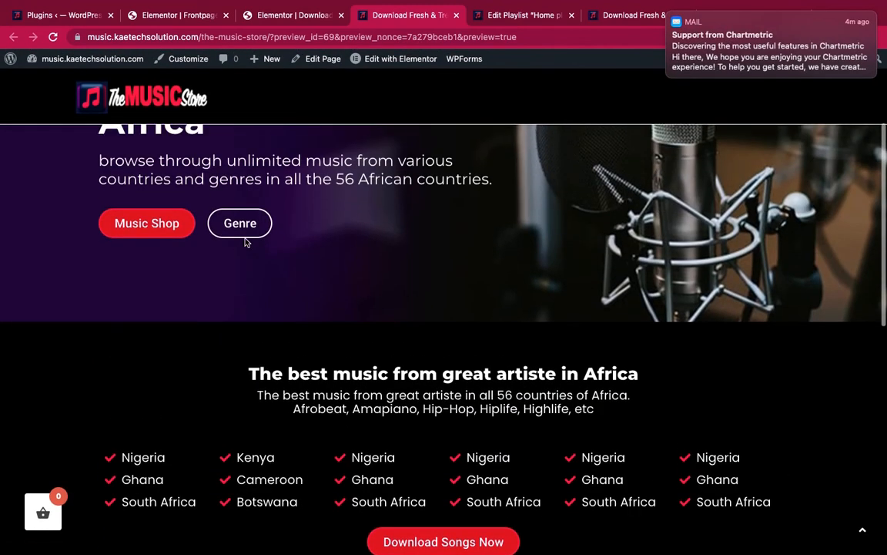
scroll(245, 254, down, 6)
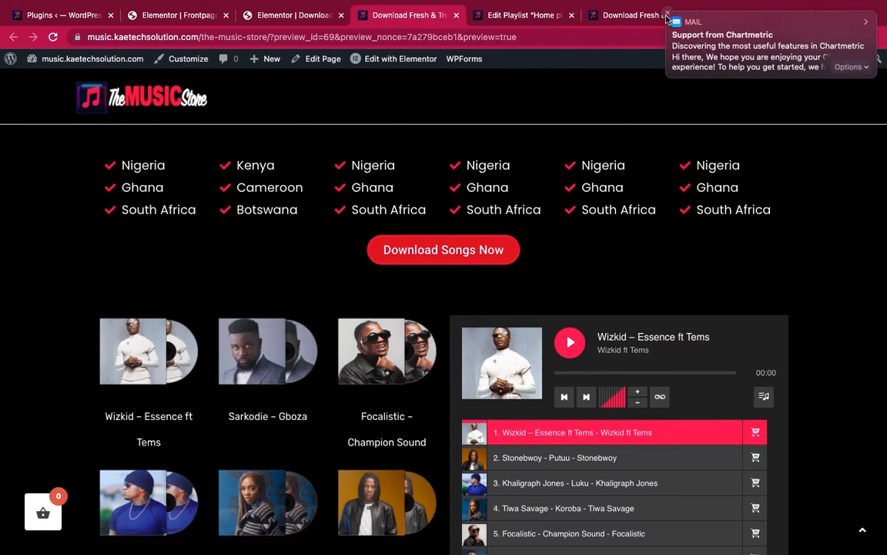
click(668, 13)
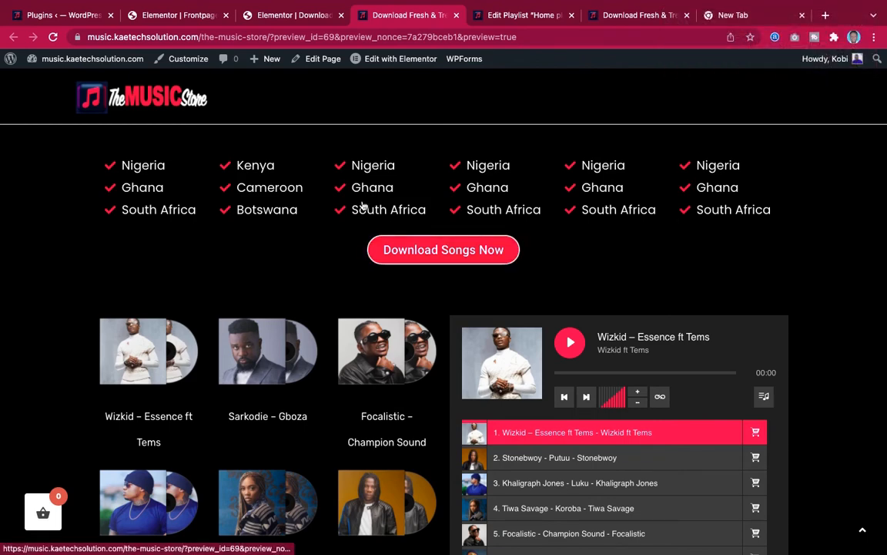
Set the song grid and playlist section's padding to 60 px above and below in Elementor, 0 on the sides, and save the page.
mouse_move(295, 17)
click(295, 47)
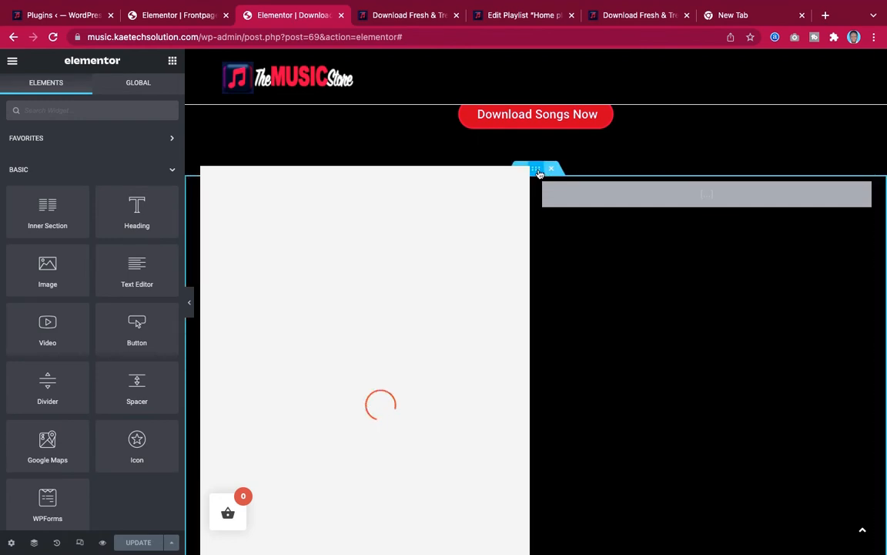
click(538, 171)
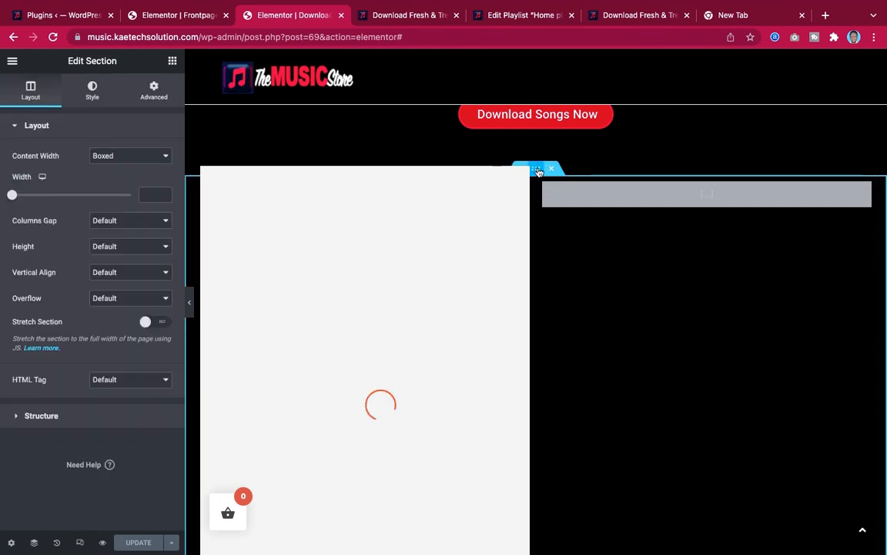
click(151, 91)
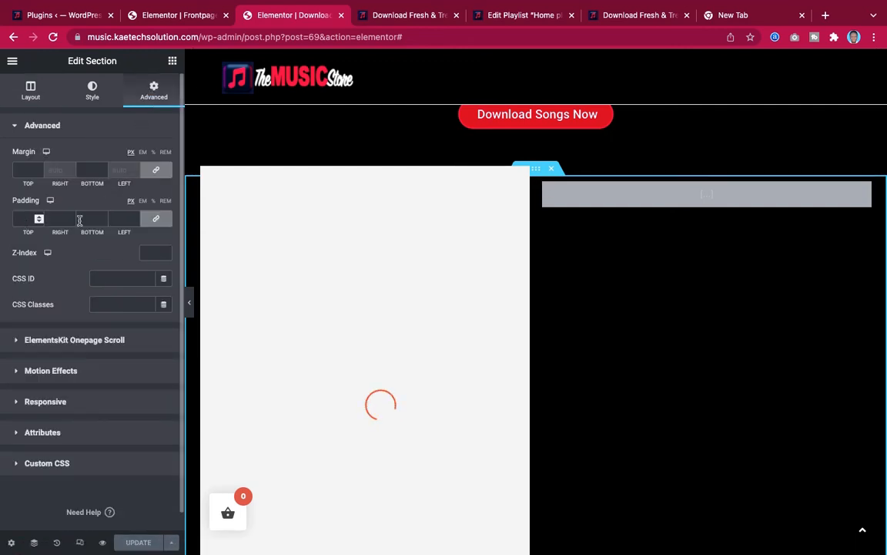
click(158, 218)
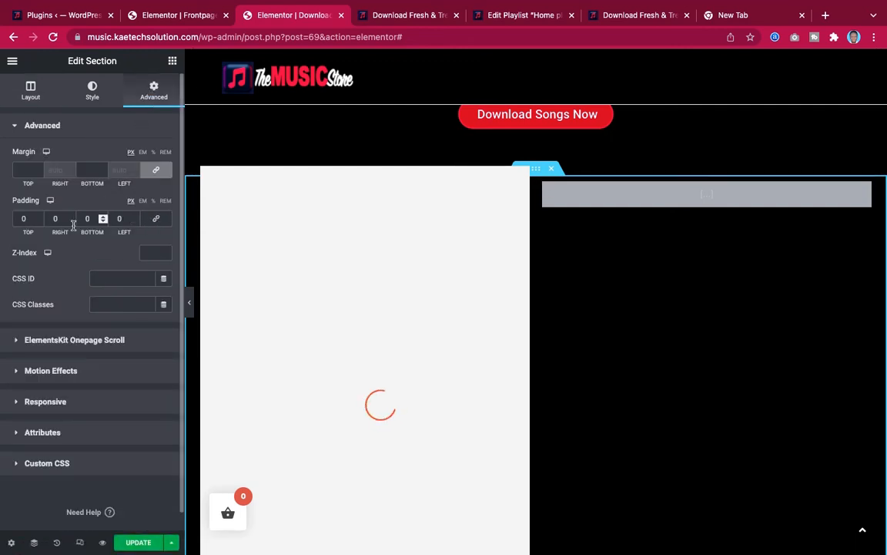
click(21, 219)
text(60)
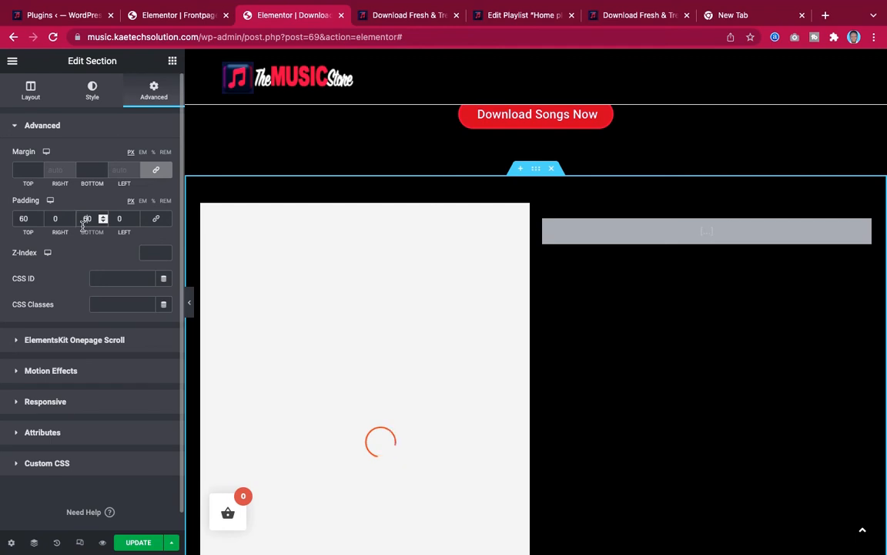
click(139, 543)
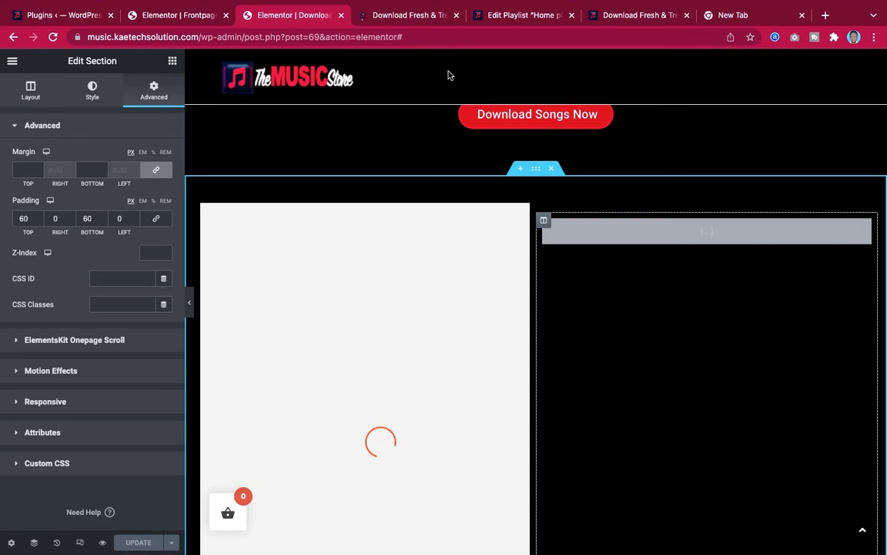
Review the updated preview page from the hero banner to the footer, checking the new spacing around the song grid and playlist.
click(416, 19)
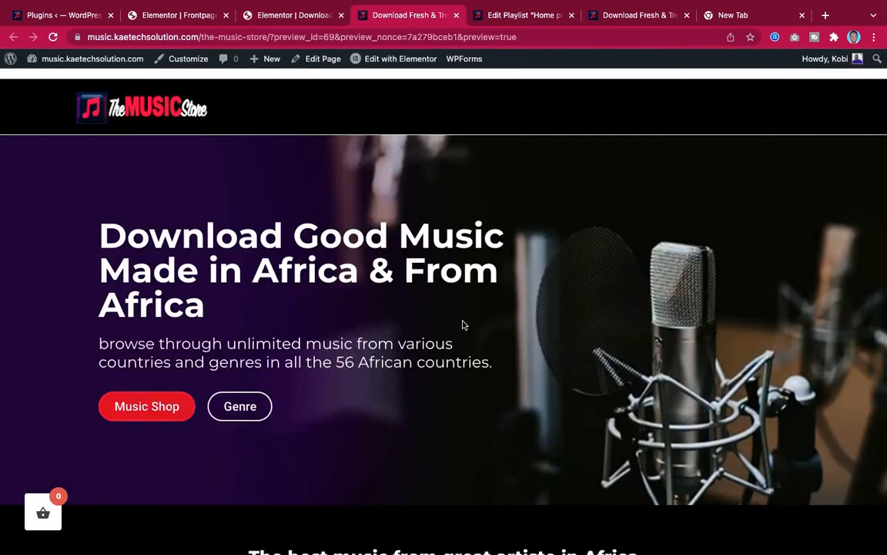
scroll(462, 325, down, 20)
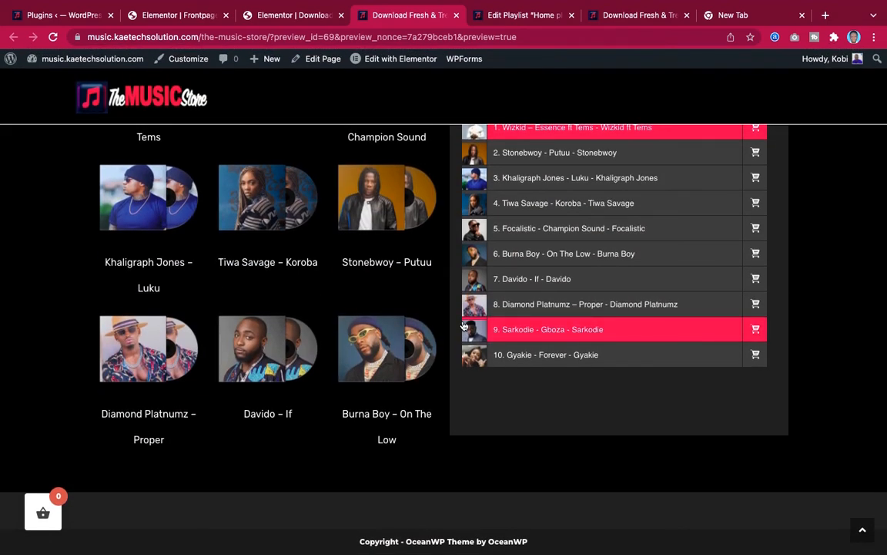
scroll(465, 326, up, 20)
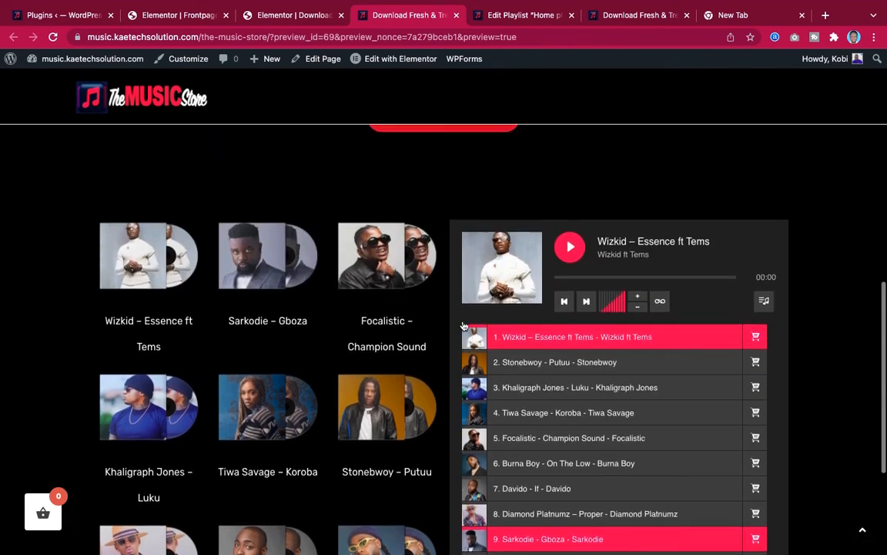
scroll(462, 325, down, 5)
scroll(463, 324, up, 5)
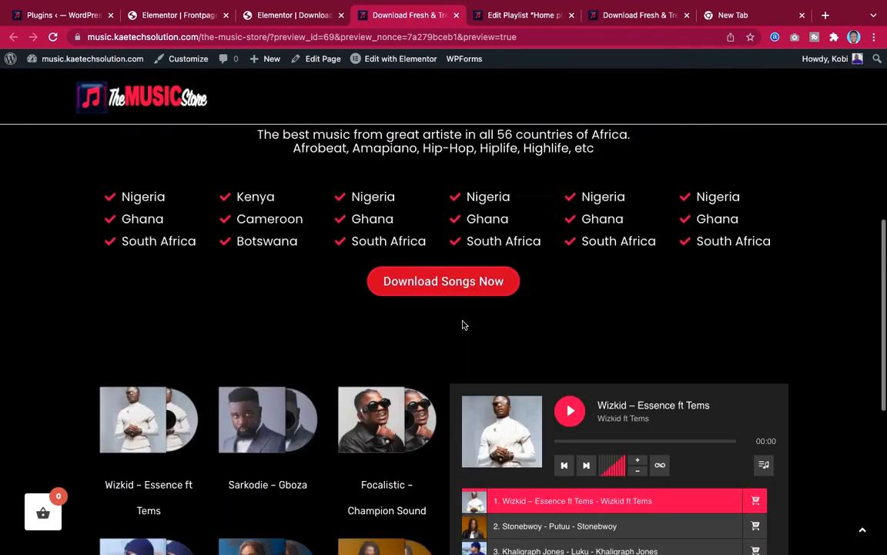
scroll(462, 324, down, 4)
scroll(463, 324, up, 4)
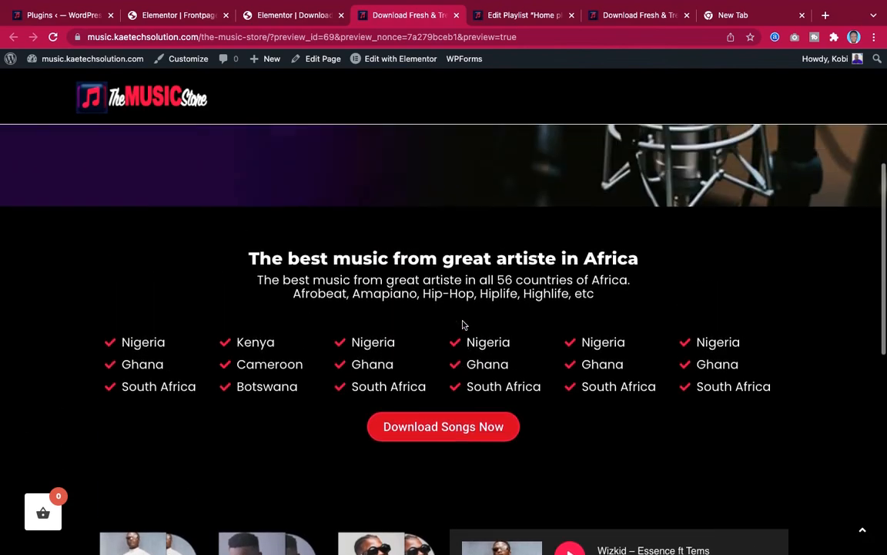
scroll(463, 324, down, 3)
scroll(463, 324, down, 6)
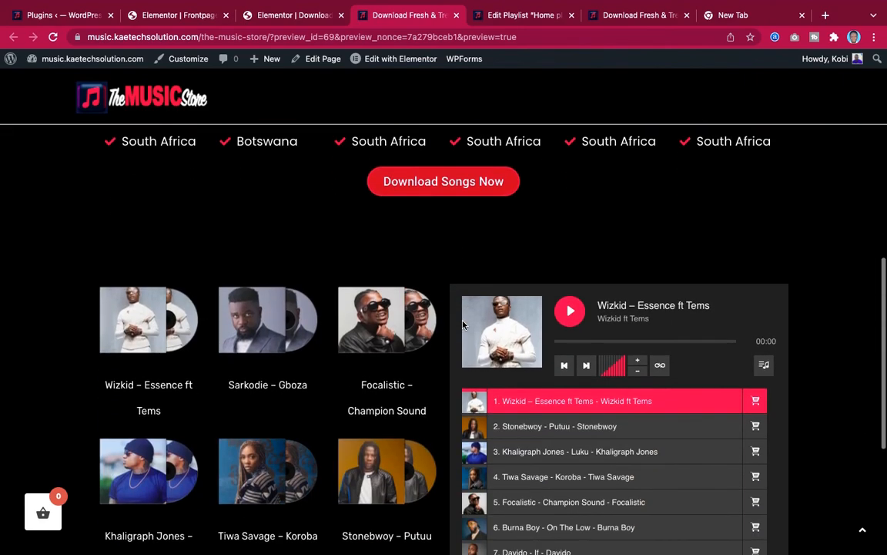
scroll(464, 326, up, 5)
scroll(464, 326, up, 5)
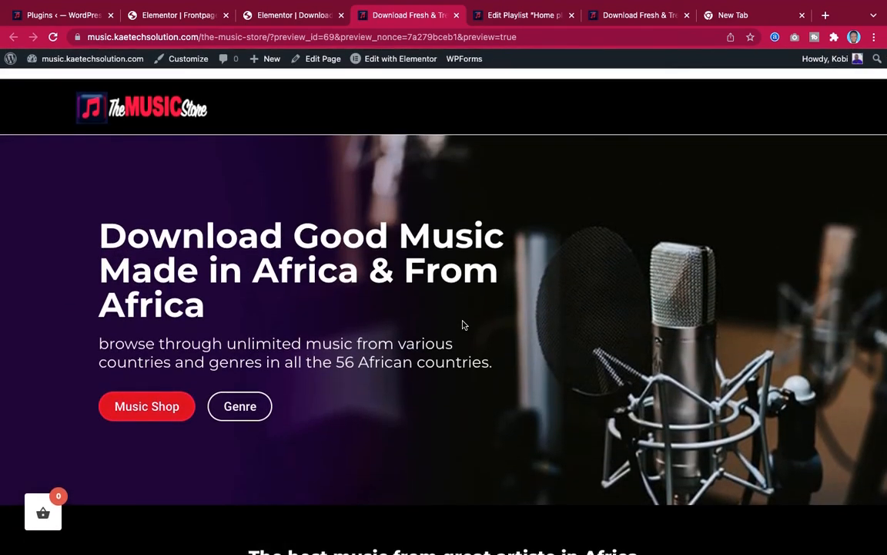
scroll(463, 325, down, 10)
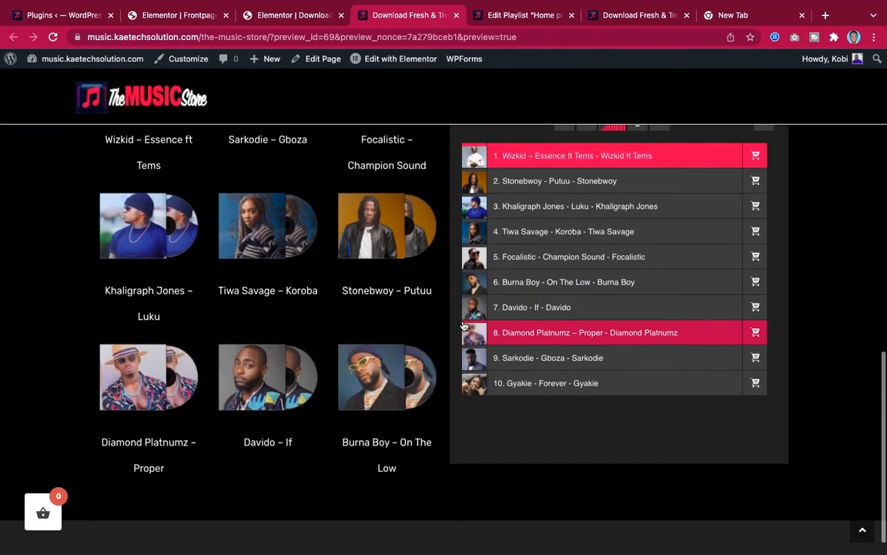
scroll(464, 326, up, 5)
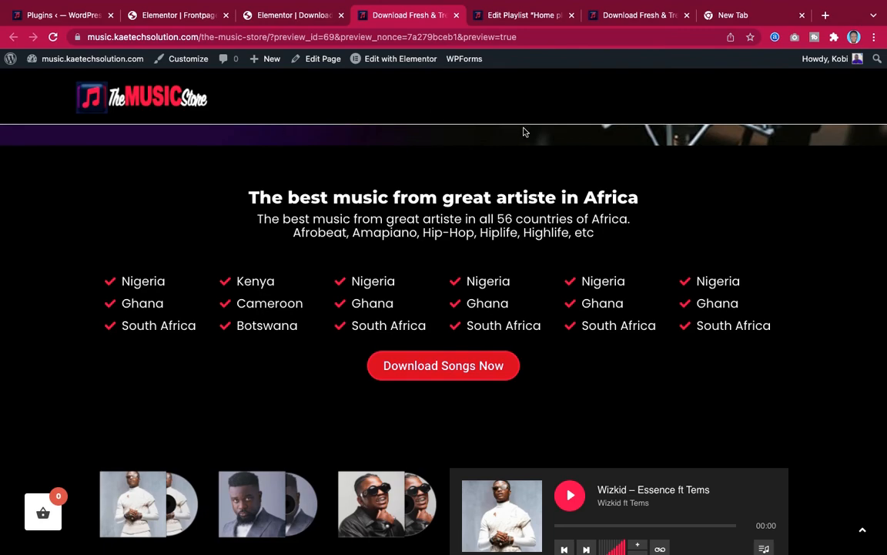
scroll(477, 296, down, 8)
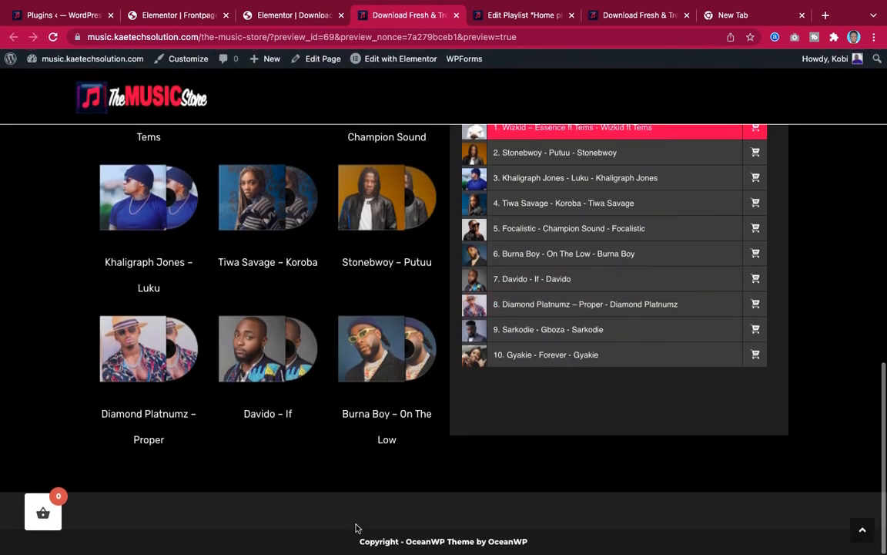
scroll(414, 509, up, 3)
scroll(413, 508, up, 10)
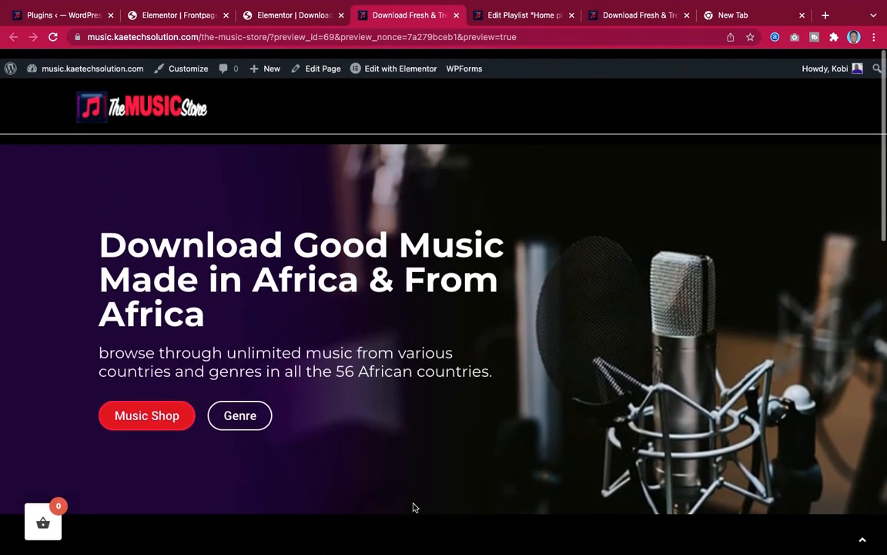
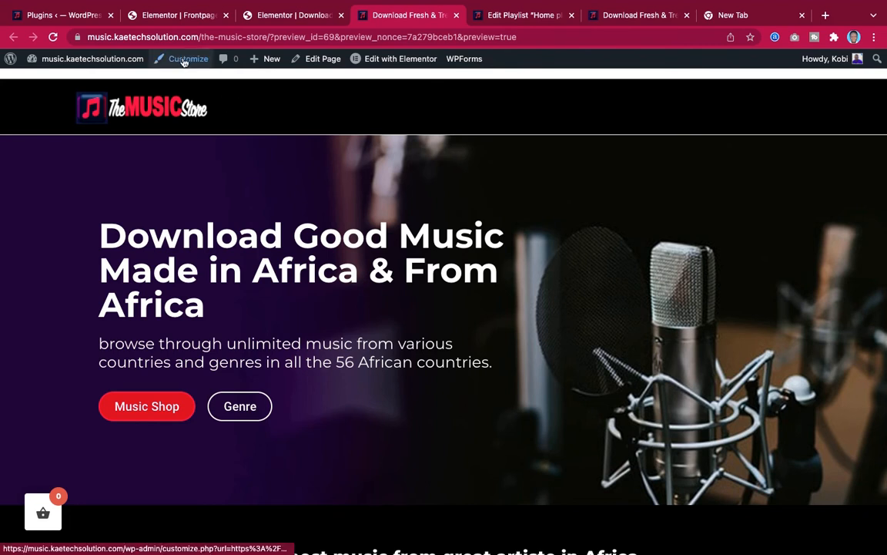
Exit the Elementor editor to the WordPress dashboard and close the leftover preview and Frontpage editor tabs.
click(458, 17)
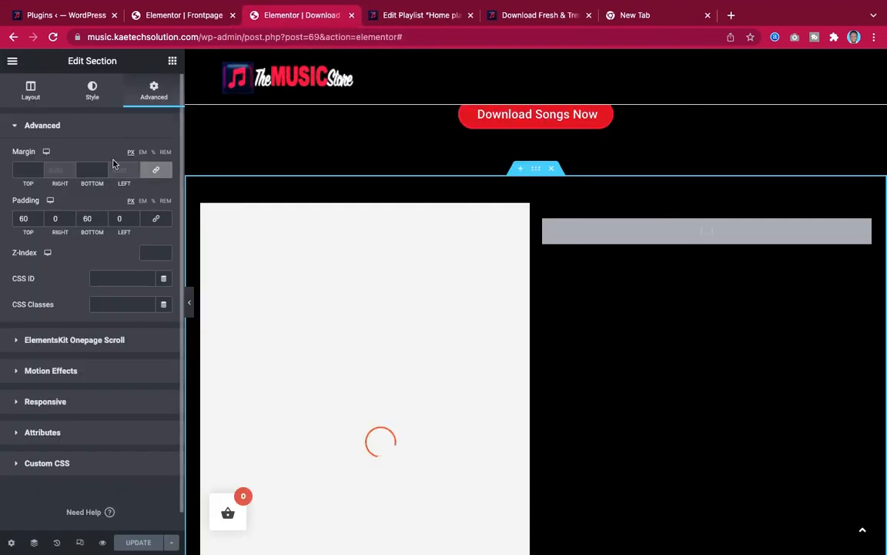
click(13, 60)
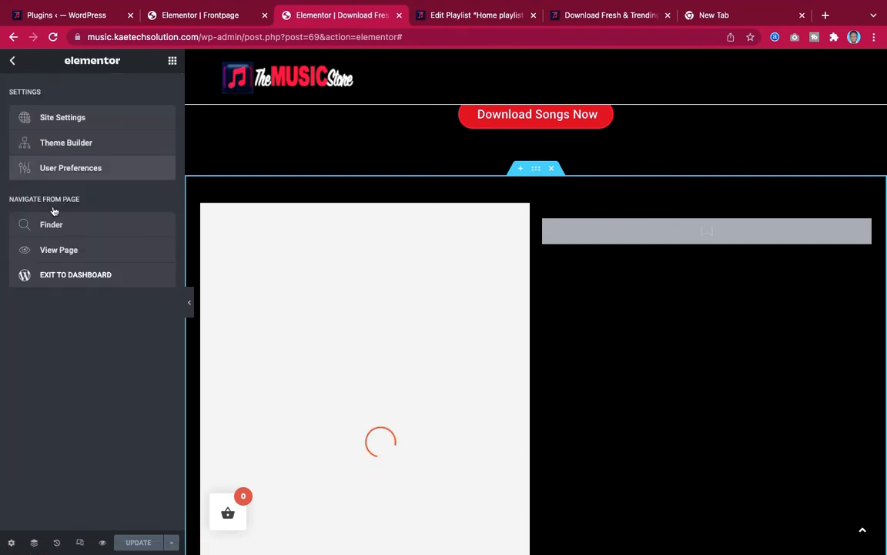
click(56, 277)
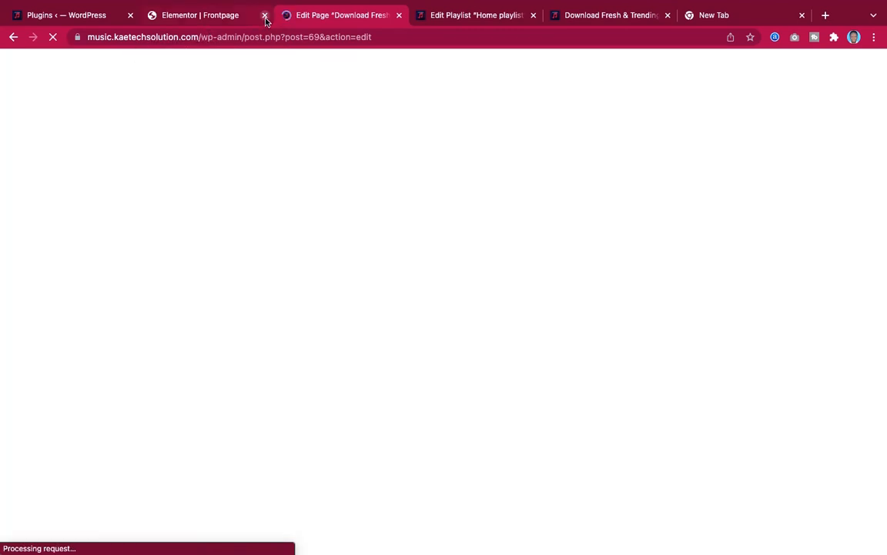
click(264, 16)
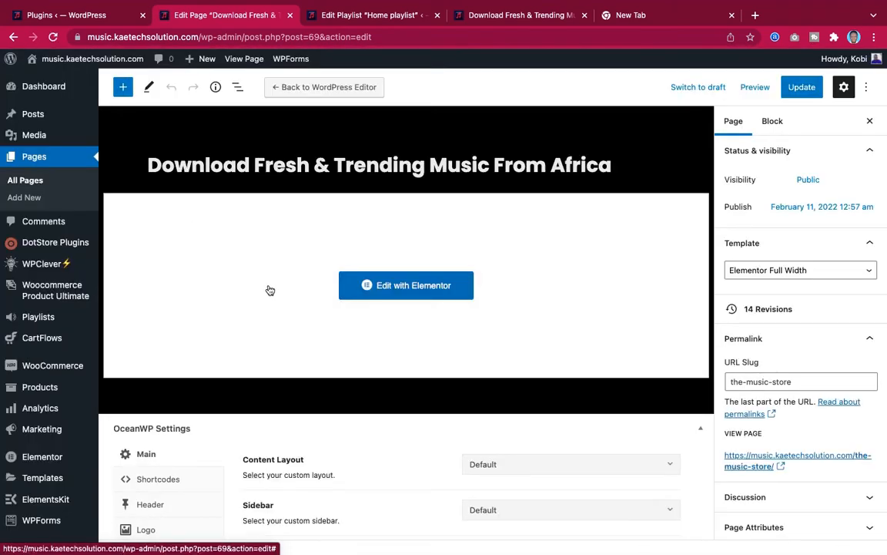
Open the OceanWP theme customizer from the WordPress admin.
scroll(101, 362, down, 2)
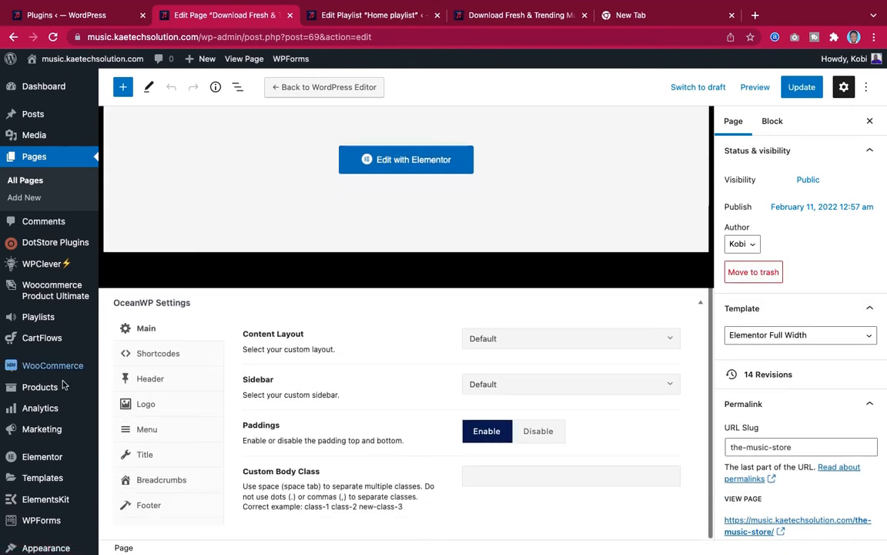
scroll(38, 474, down, 5)
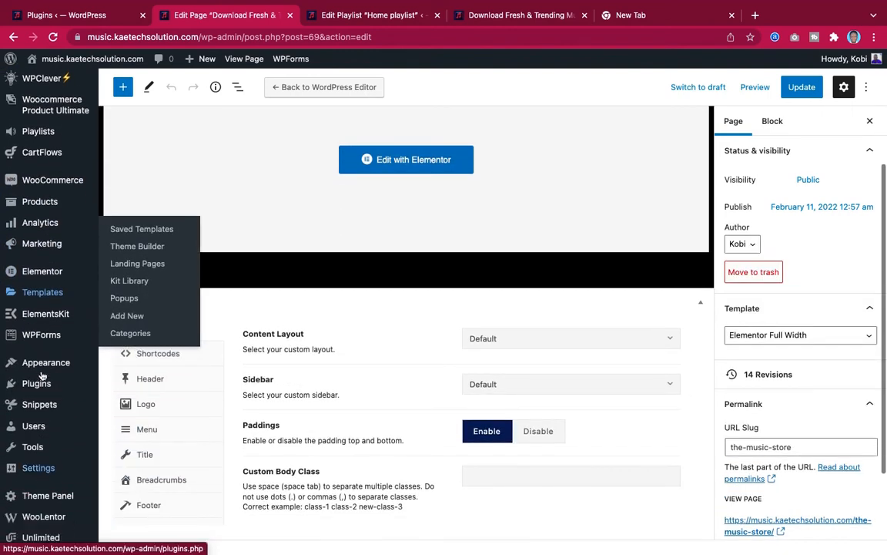
mouse_move(27, 362)
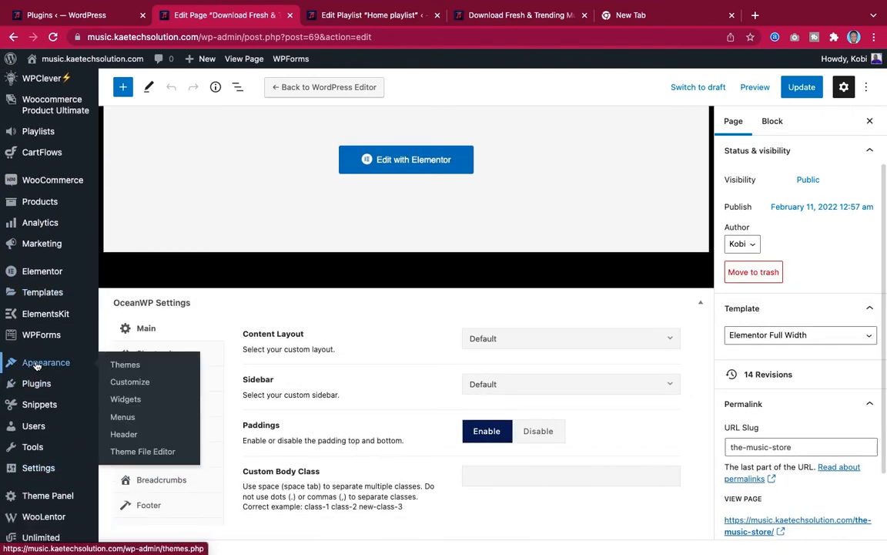
click(131, 382)
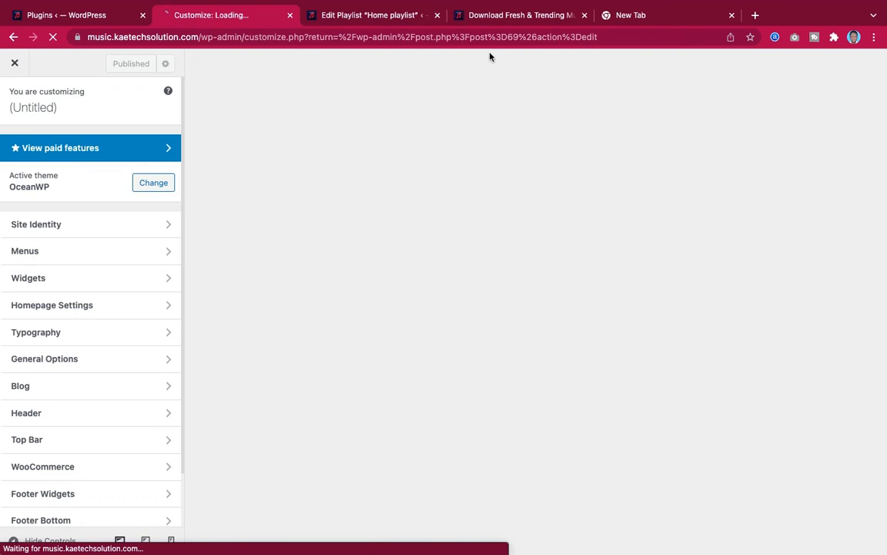
Copy the footer line "Copyright 2022 - The Music Store" from the demo music store page.
click(516, 15)
scroll(453, 254, down, 2)
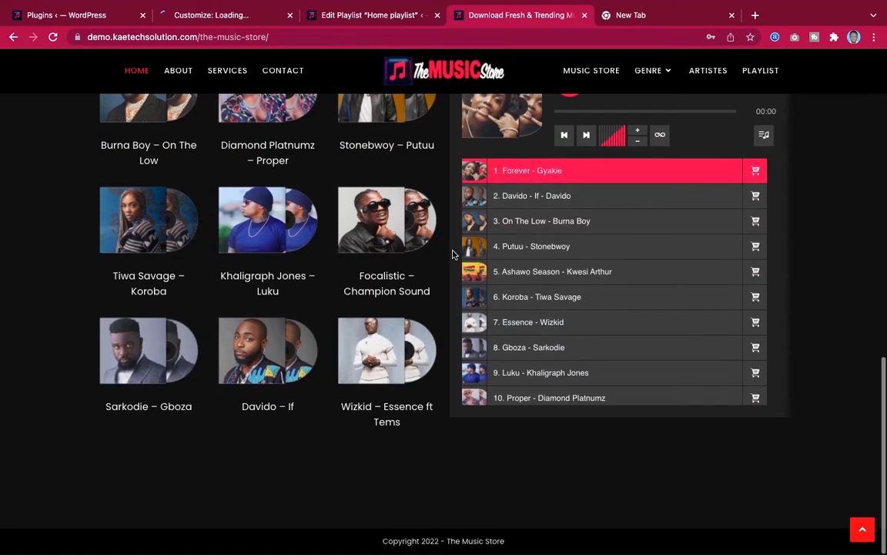
triple_click(417, 544)
key(super+c)
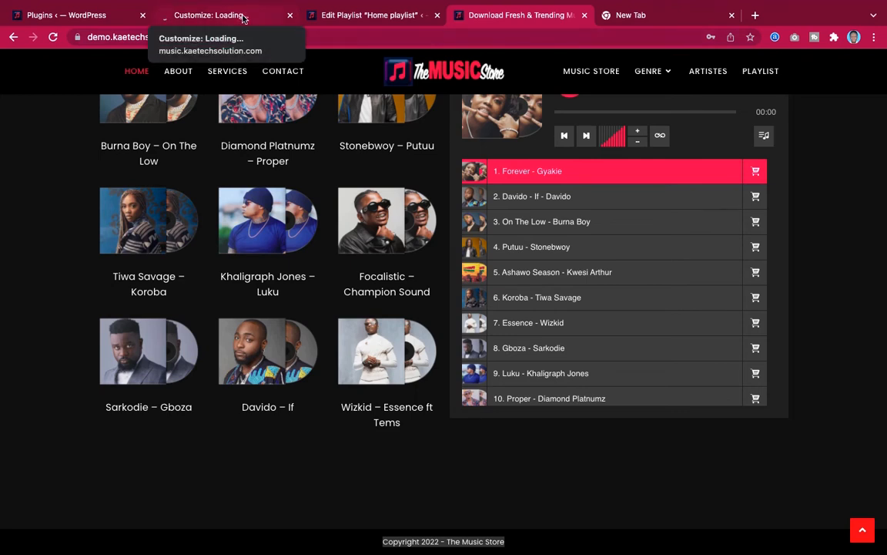
Disable the footer widgets in the theme customizer.
click(244, 18)
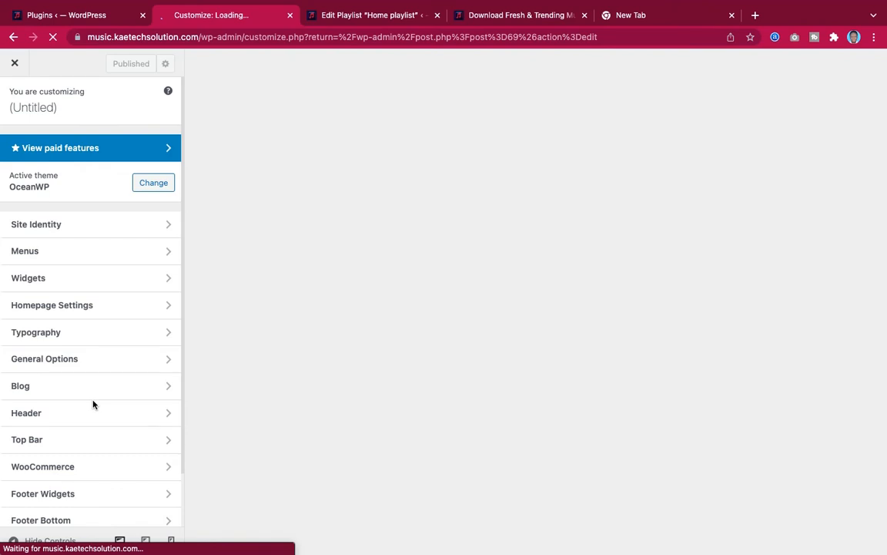
scroll(93, 403, down, 2)
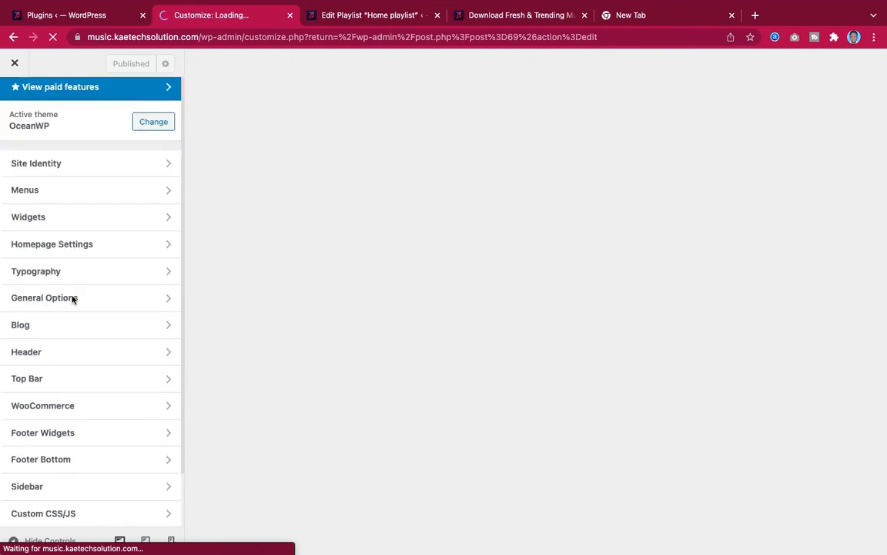
click(70, 460)
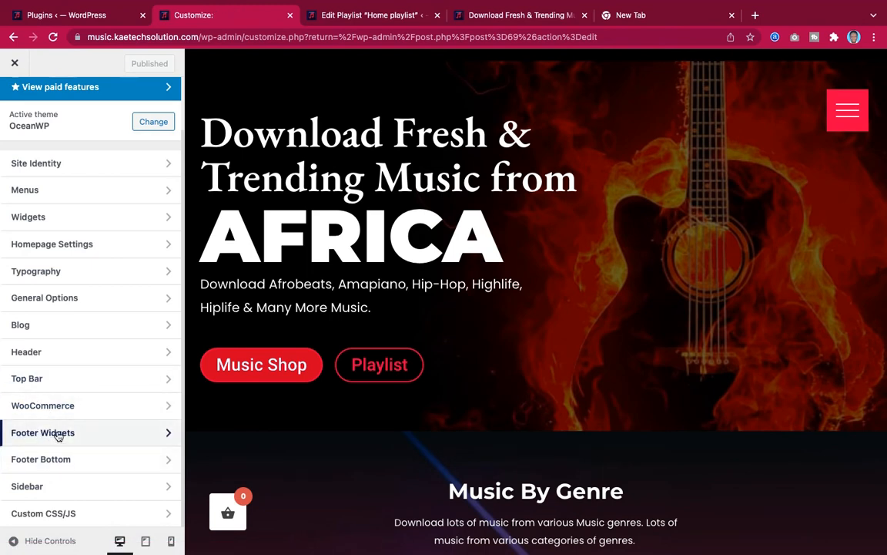
click(58, 436)
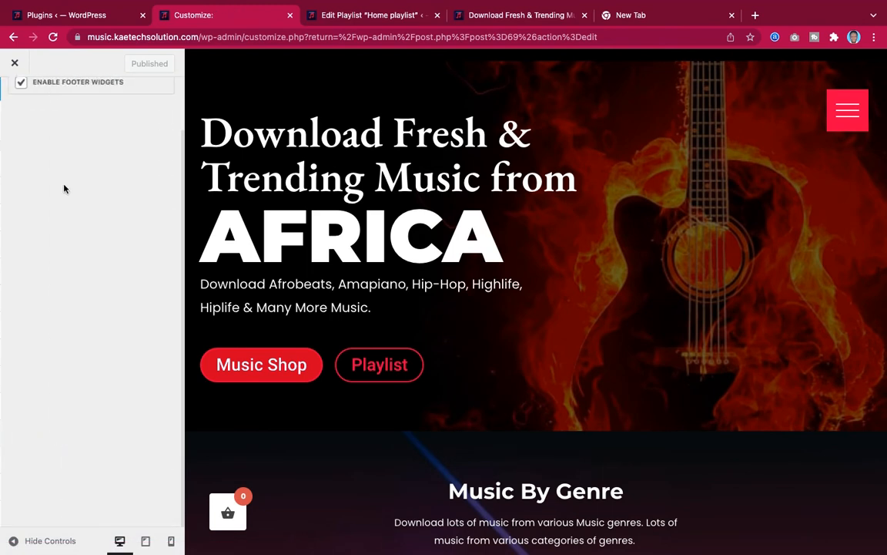
click(20, 145)
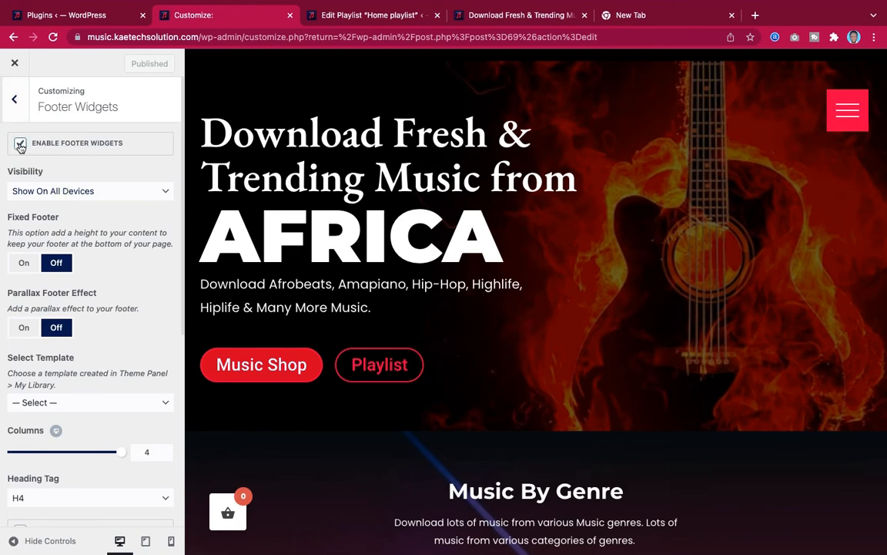
Change the footer bottom copyright text in the theme customizer to "Copyright [oceanwp_date] - The Music Store".
click(15, 102)
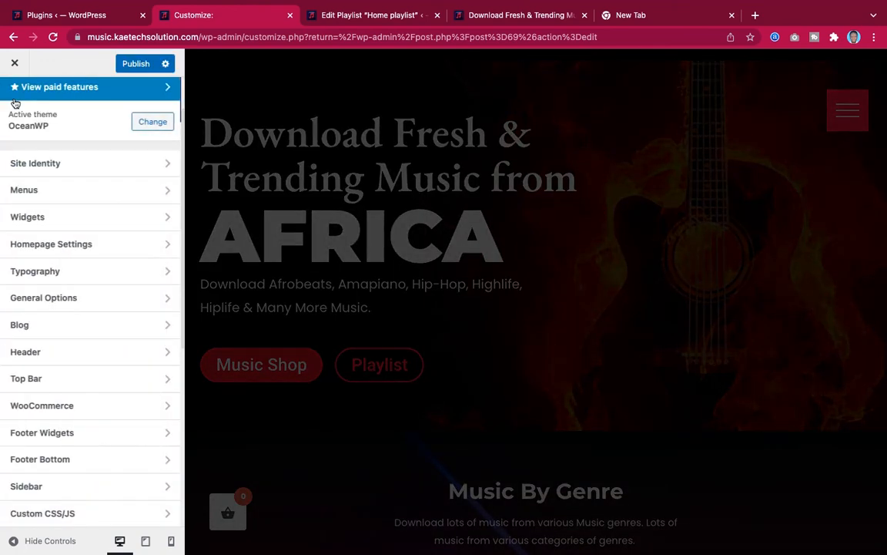
click(51, 461)
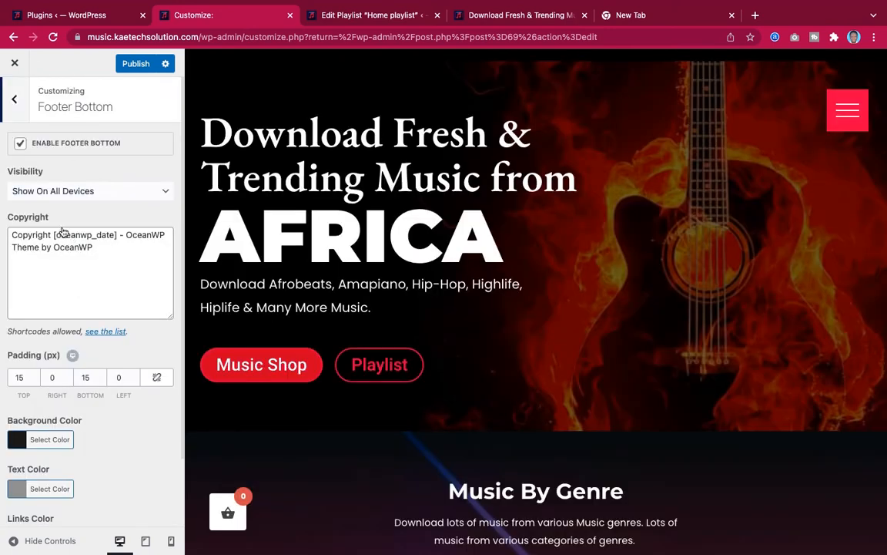
click(100, 246)
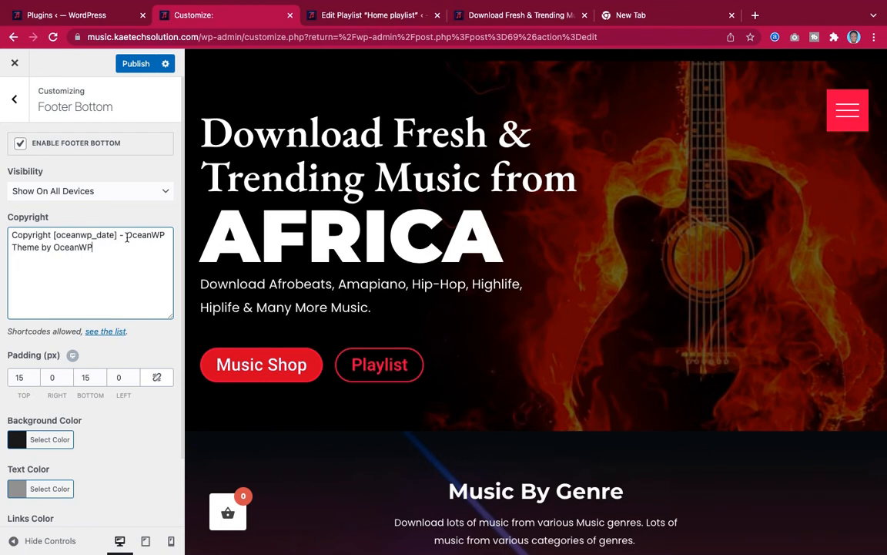
drag(127, 235, 146, 271)
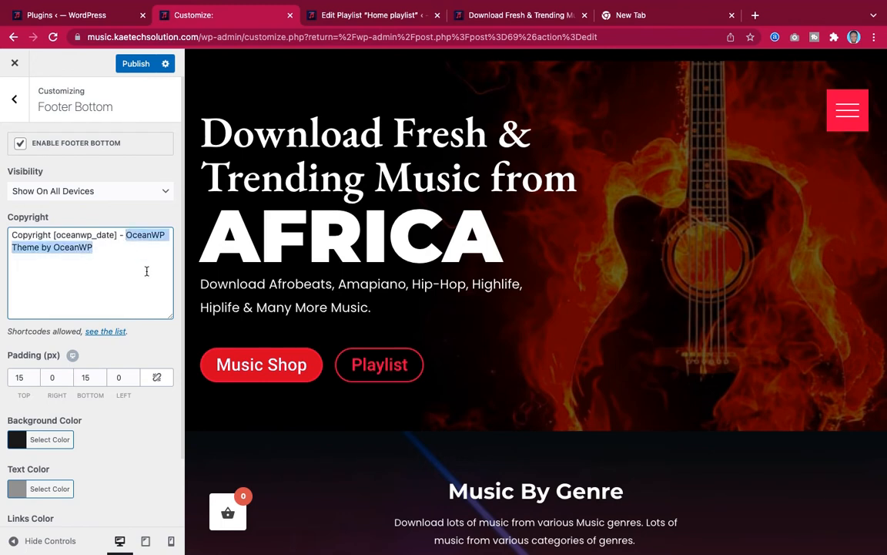
key(BackSpace)
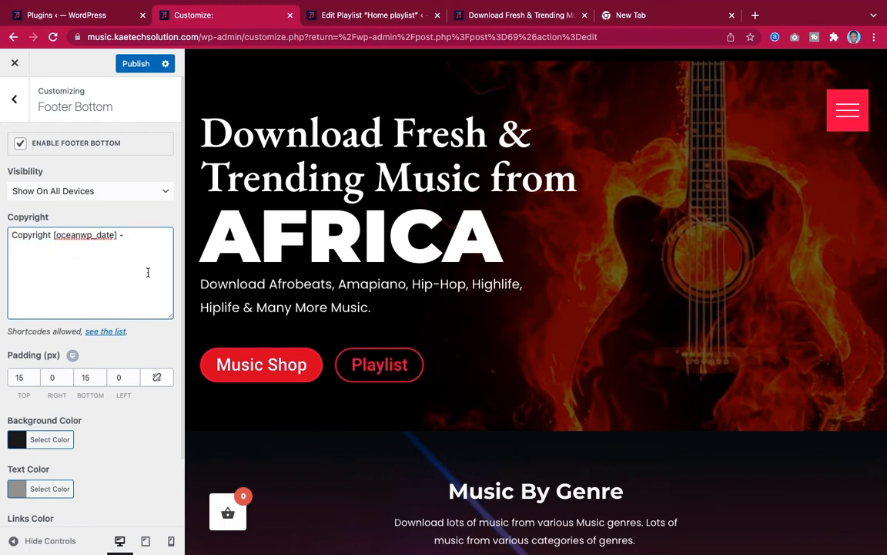
key(super+v)
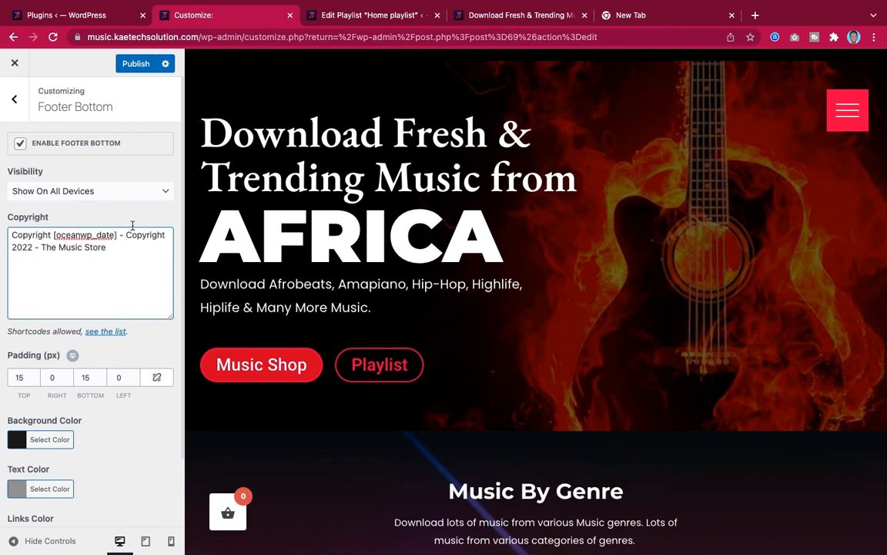
drag(41, 248, 122, 234)
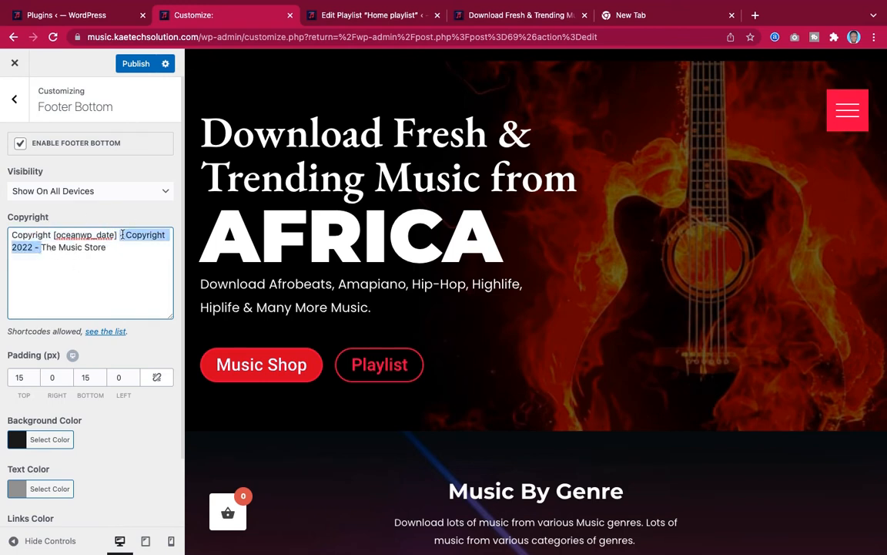
key(BackSpace)
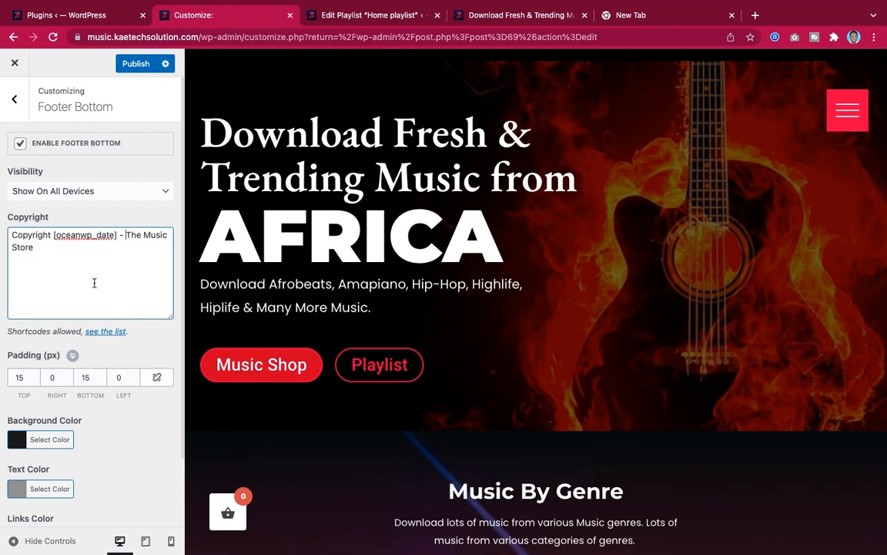
scroll(479, 322, down, 10)
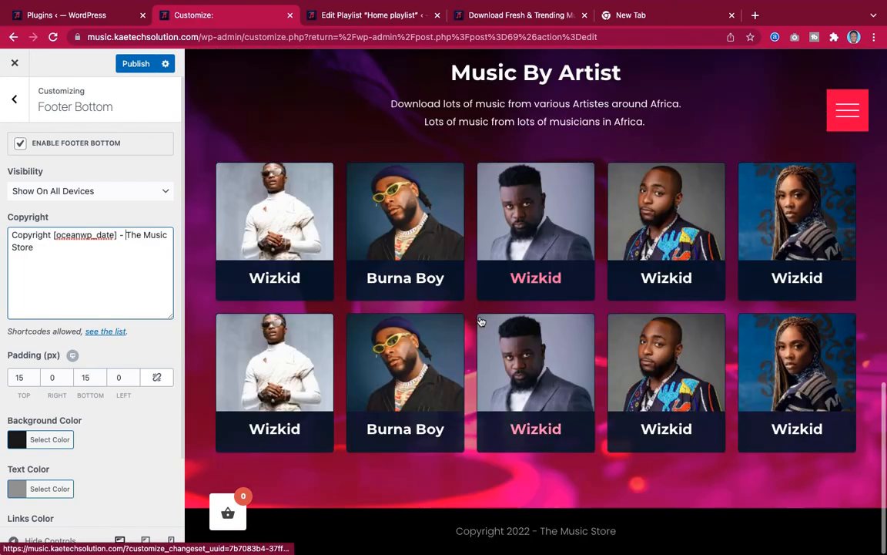
scroll(480, 321, up, 10)
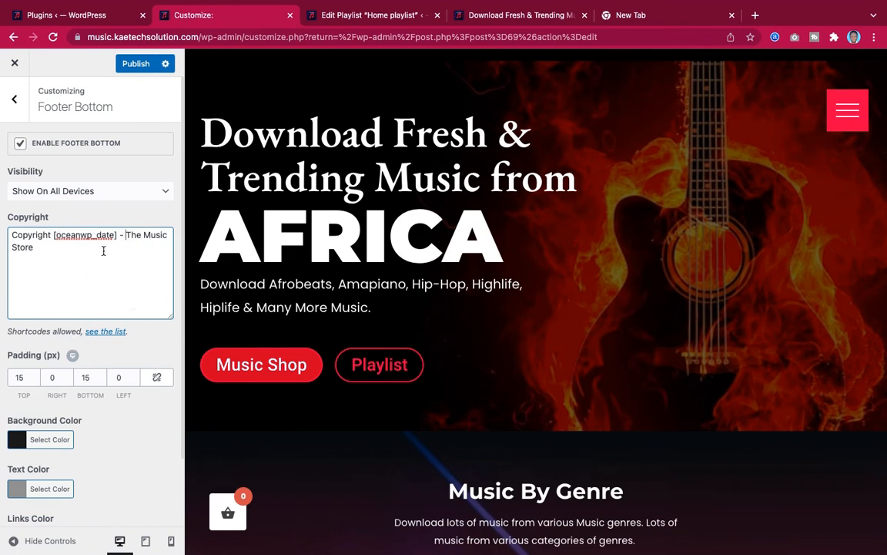
Lighten the footer bottom text color to #bfbfbf.
click(15, 492)
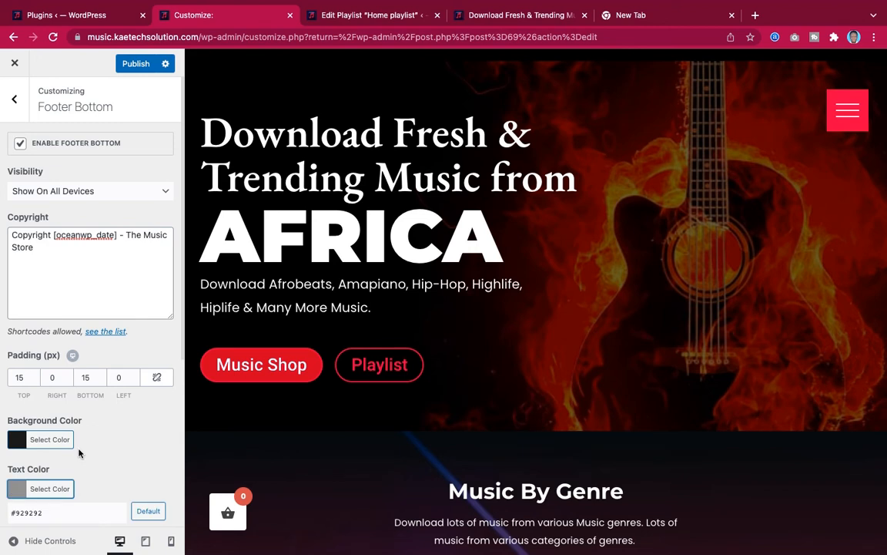
scroll(73, 431, down, 3)
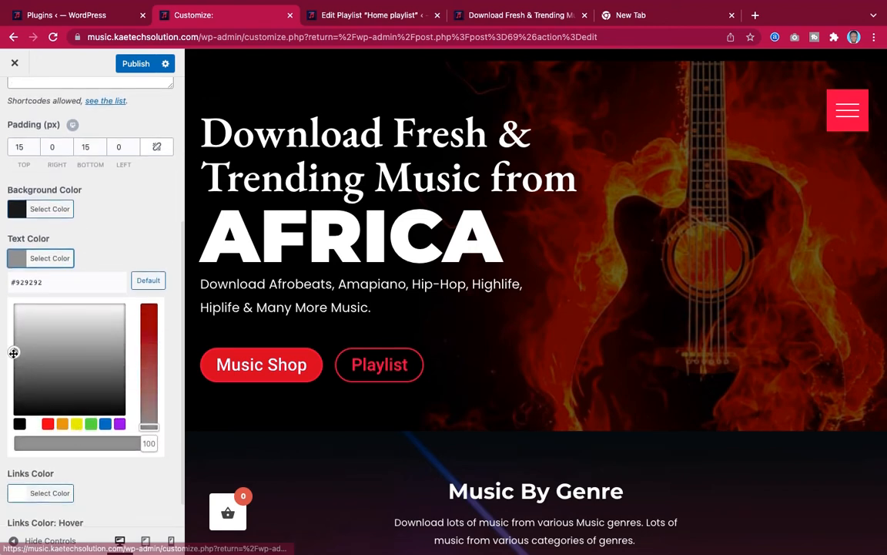
drag(14, 352, 11, 333)
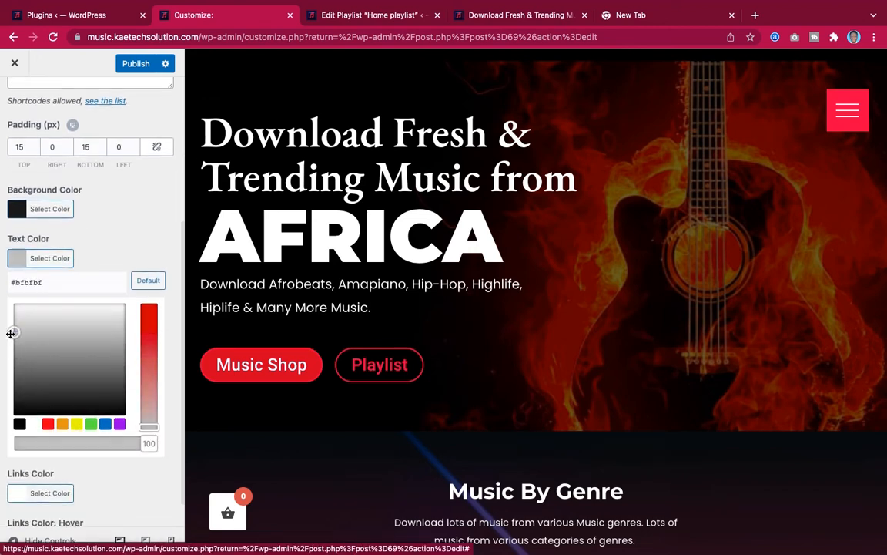
click(16, 257)
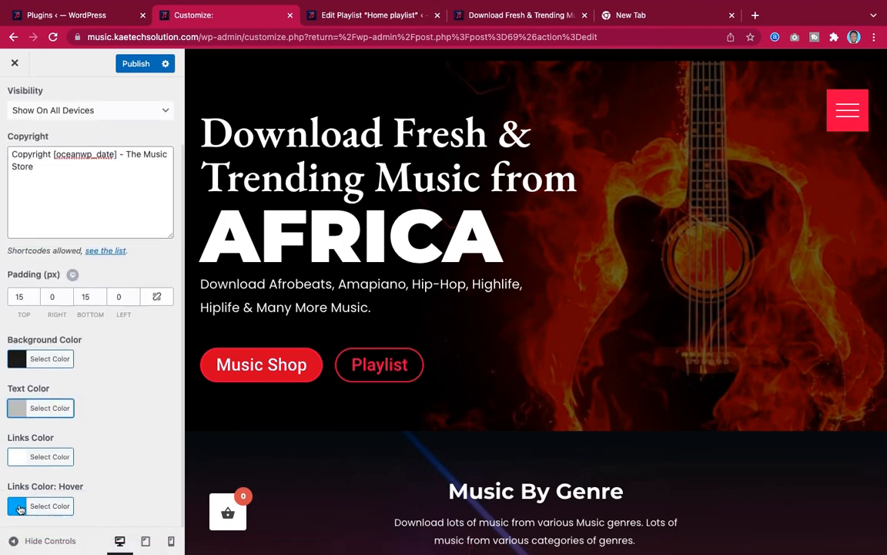
Set the footer bottom links' hover color to the preset red #dd3333 and publish the customizer changes.
click(47, 506)
scroll(106, 432, down, 3)
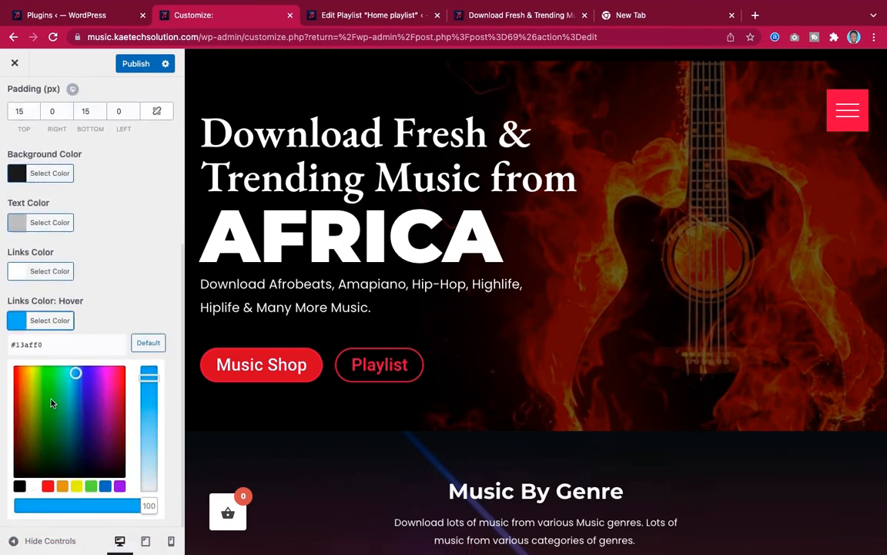
click(48, 486)
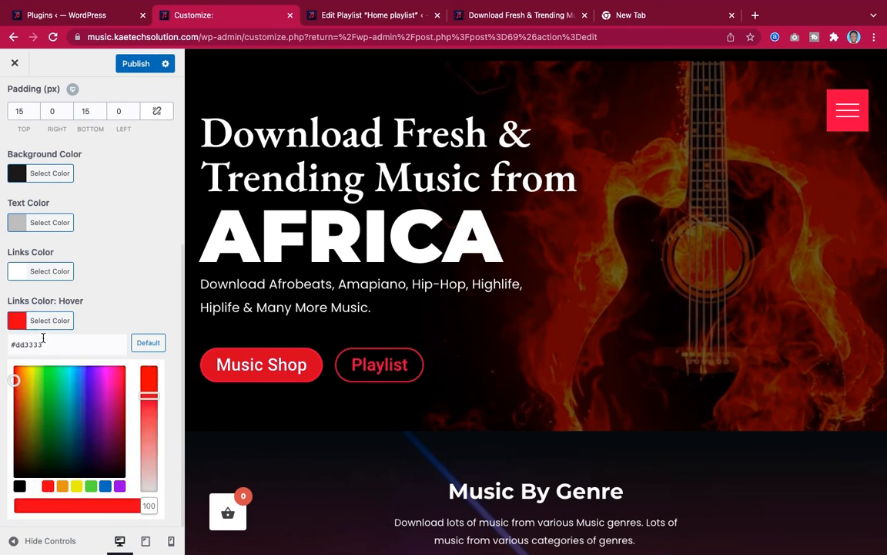
click(16, 320)
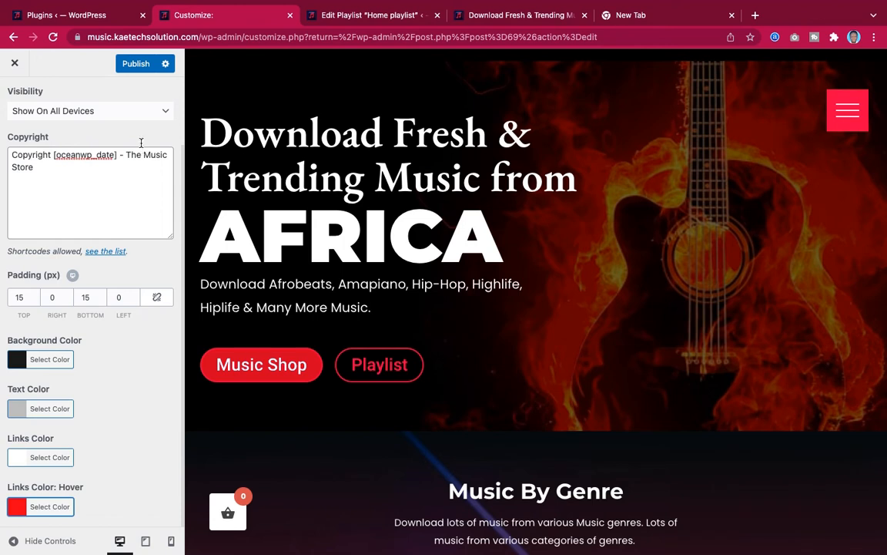
click(136, 66)
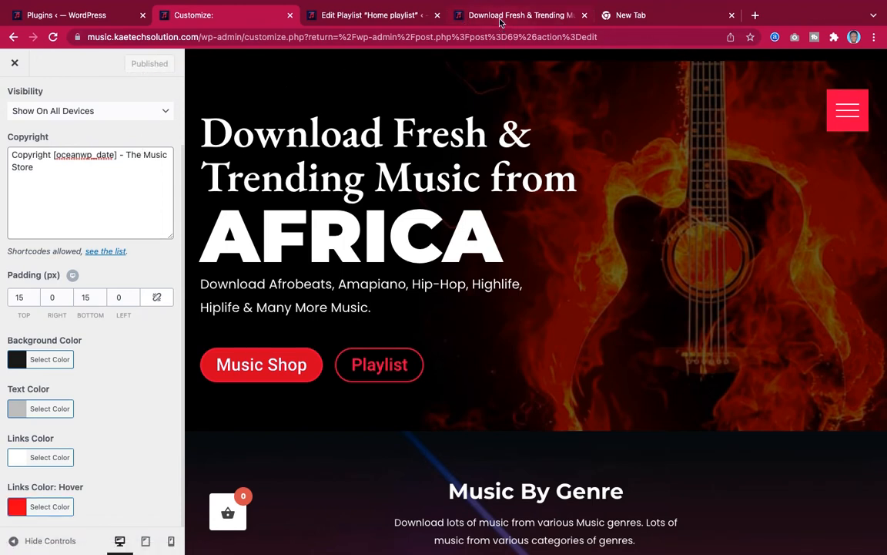
scroll(71, 101, up, 3)
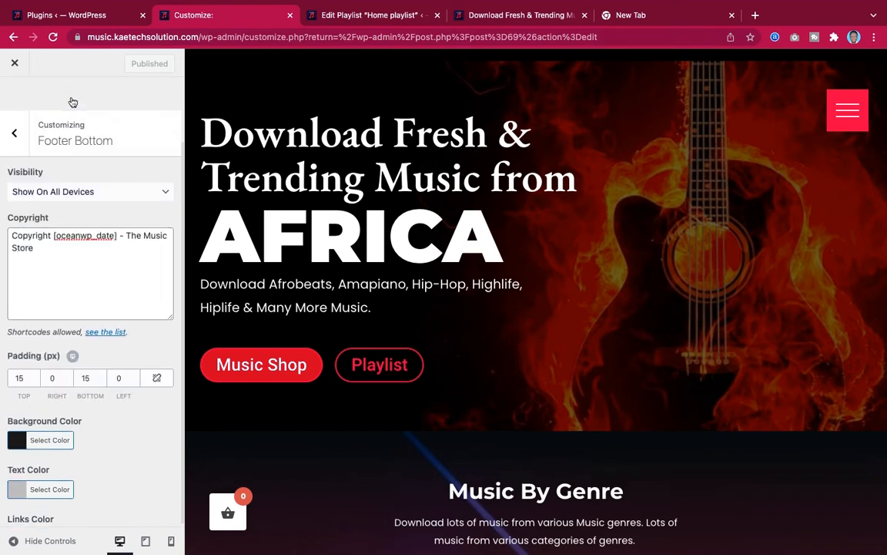
scroll(73, 102, up, 2)
click(15, 98)
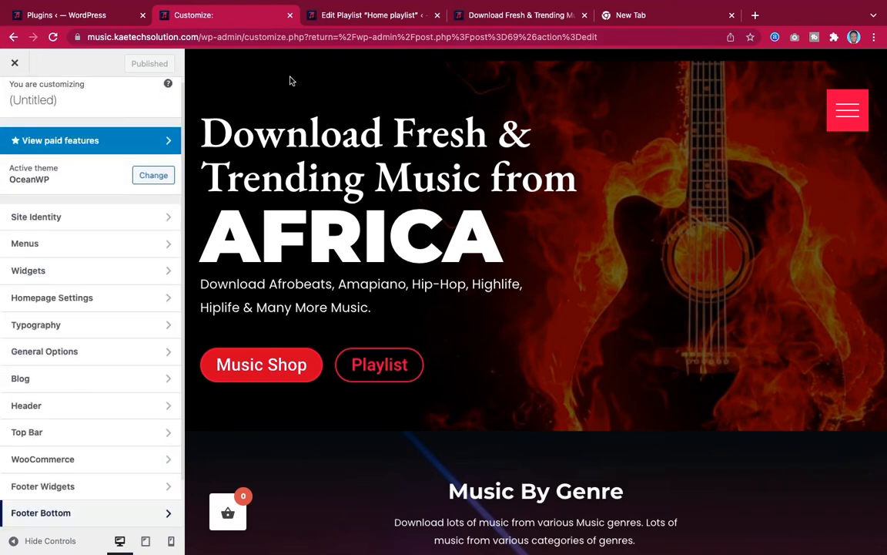
click(67, 14)
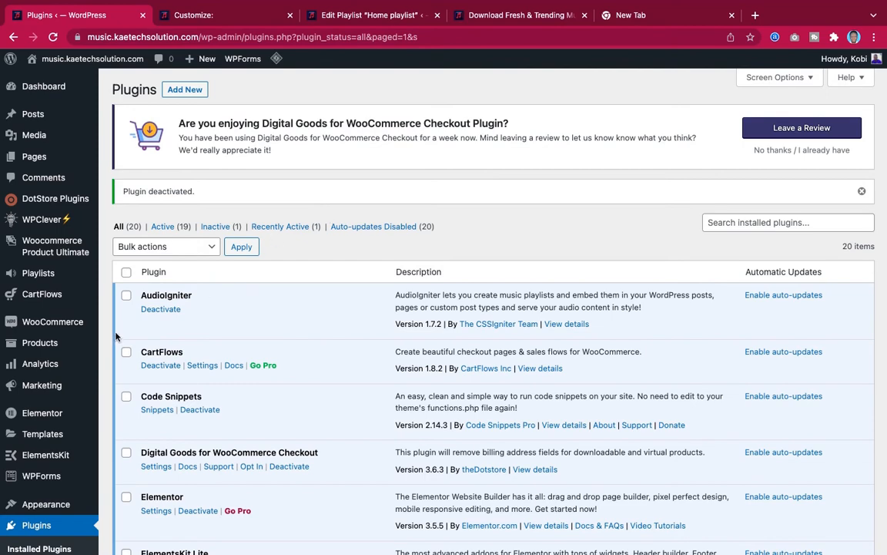
click(216, 16)
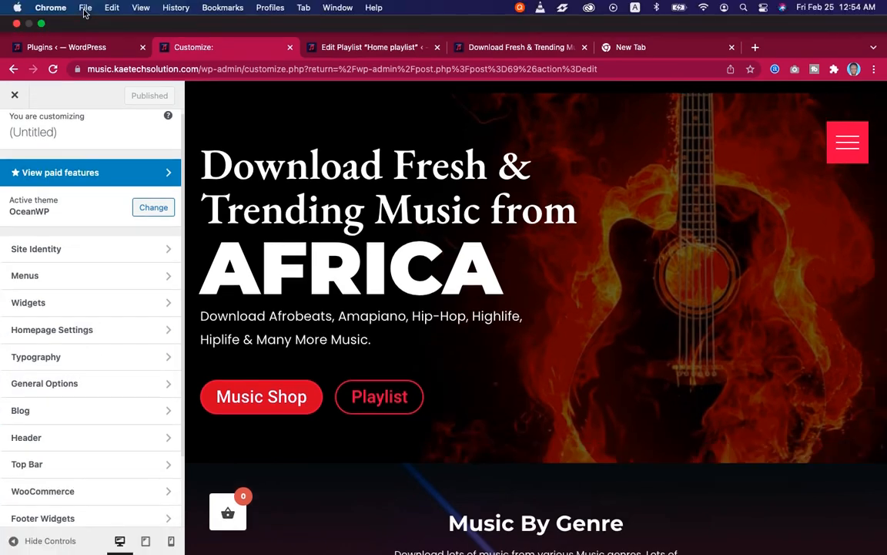
click(85, 7)
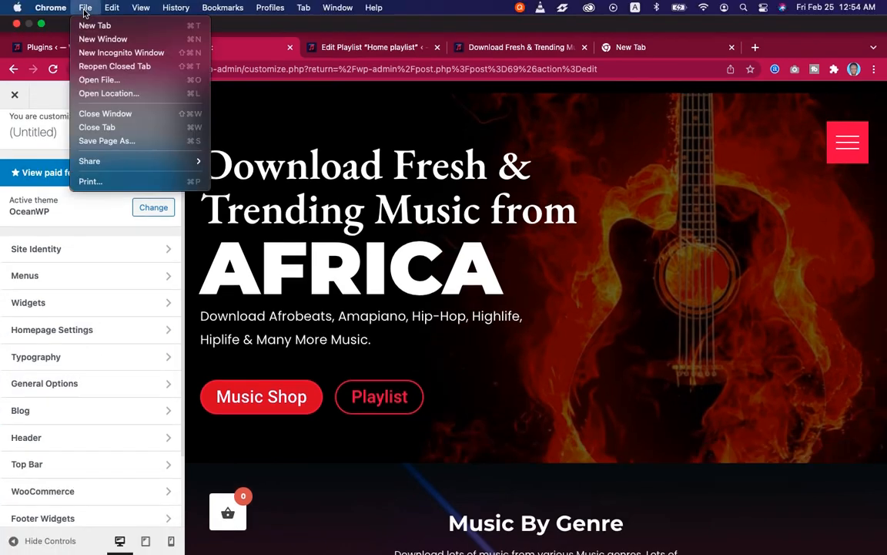
click(60, 48)
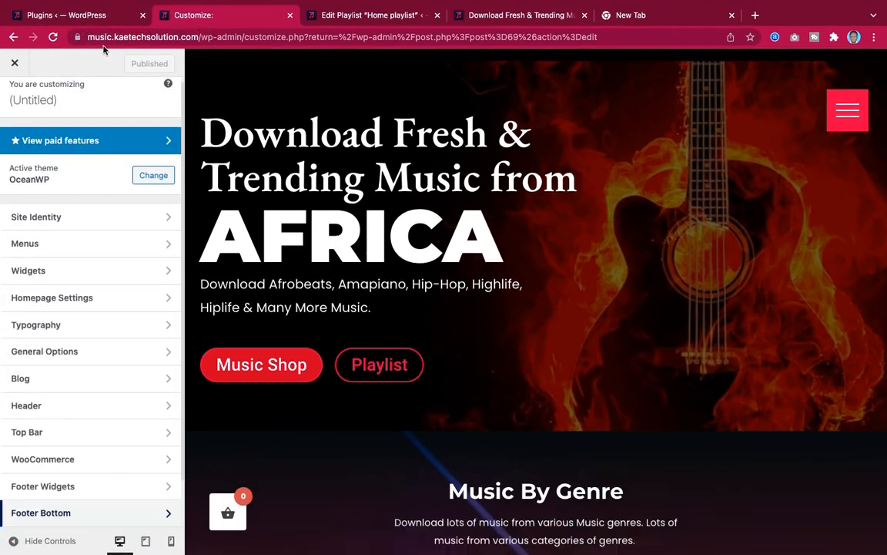
Open the Menus page under Appearance in the WordPress admin.
click(91, 17)
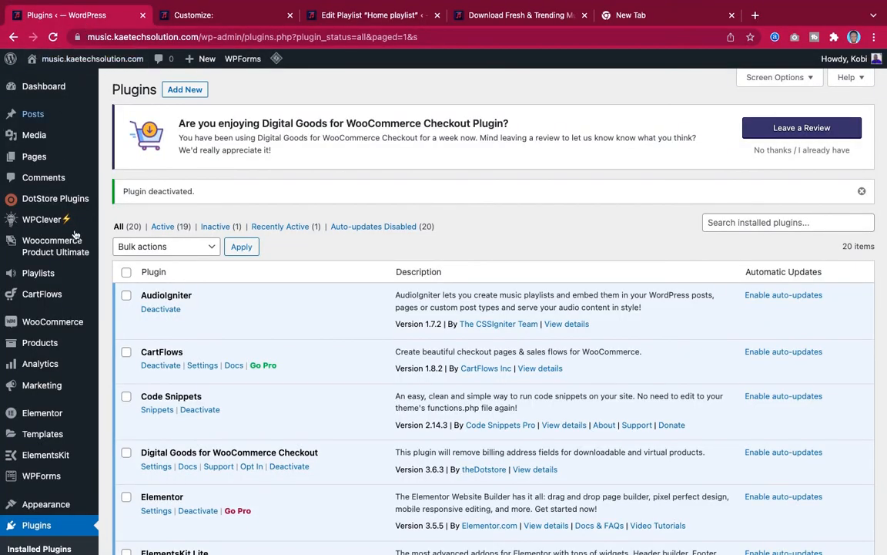
scroll(52, 391, down, 3)
scroll(52, 392, down, 5)
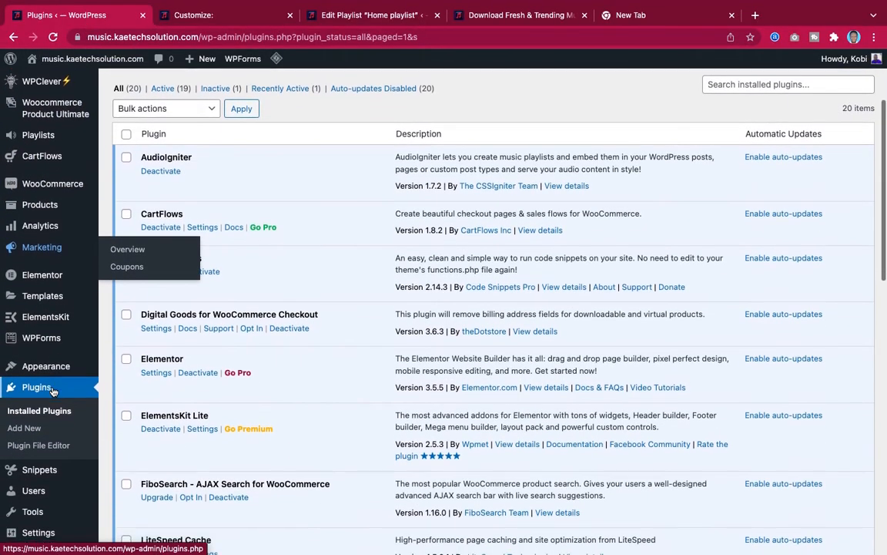
mouse_move(49, 229)
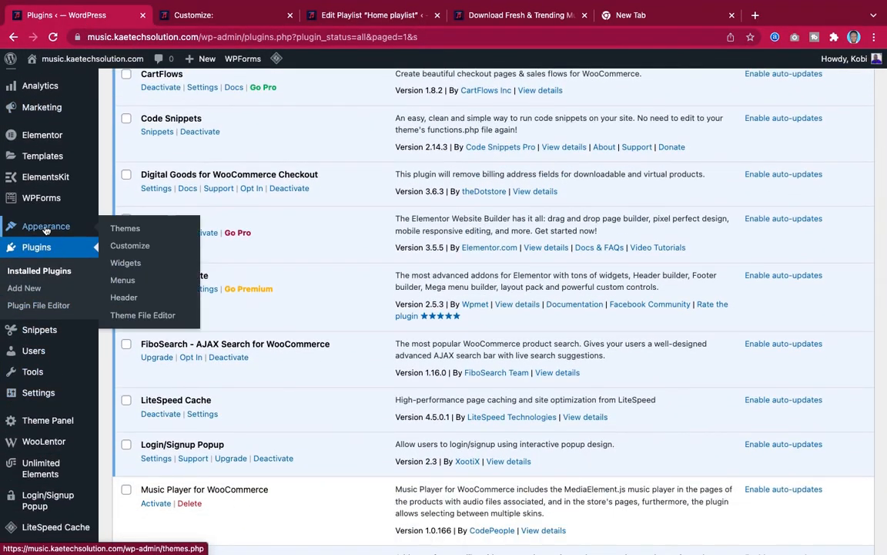
click(122, 282)
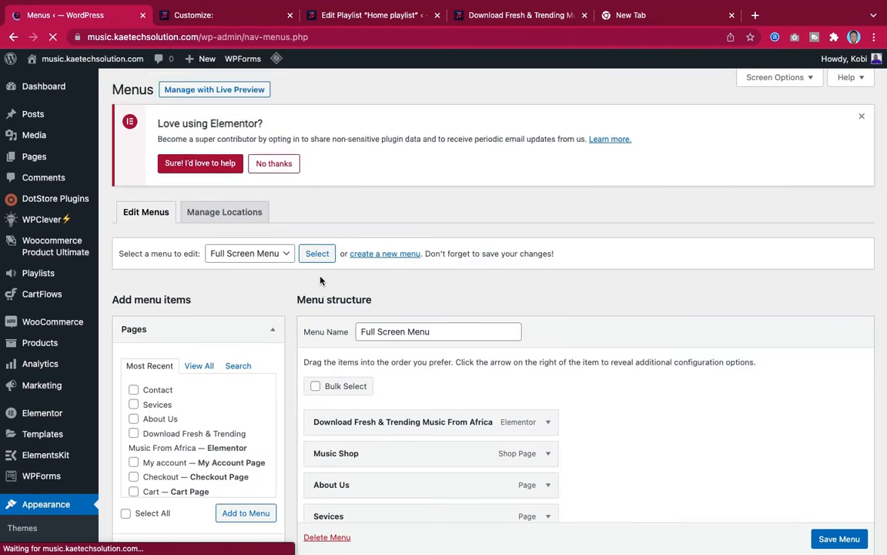
Check which menus are available for editing on the Menus page, keeping Full Screen Menu selected.
scroll(565, 289, down, 3)
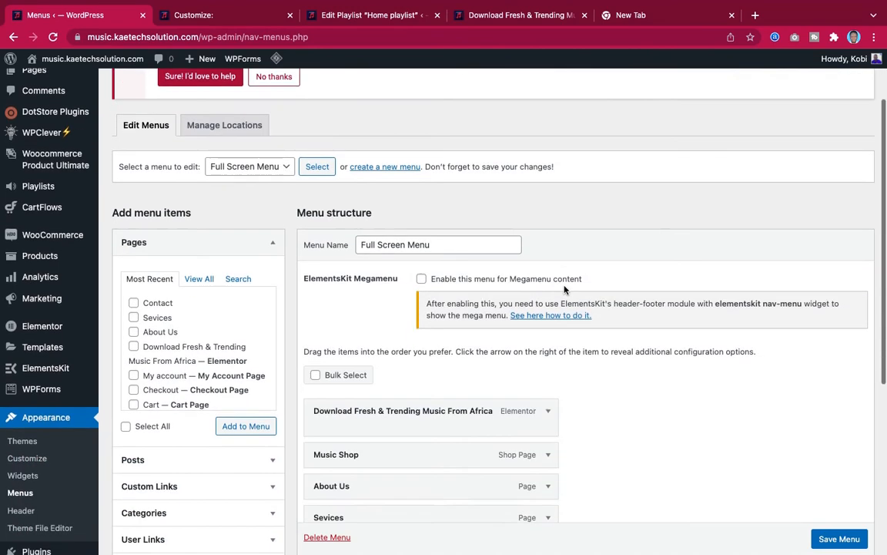
click(279, 143)
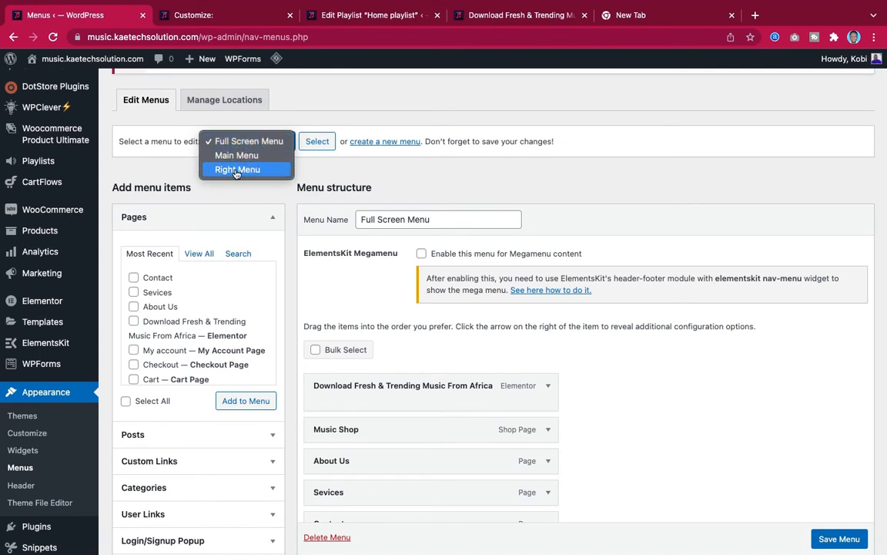
click(612, 191)
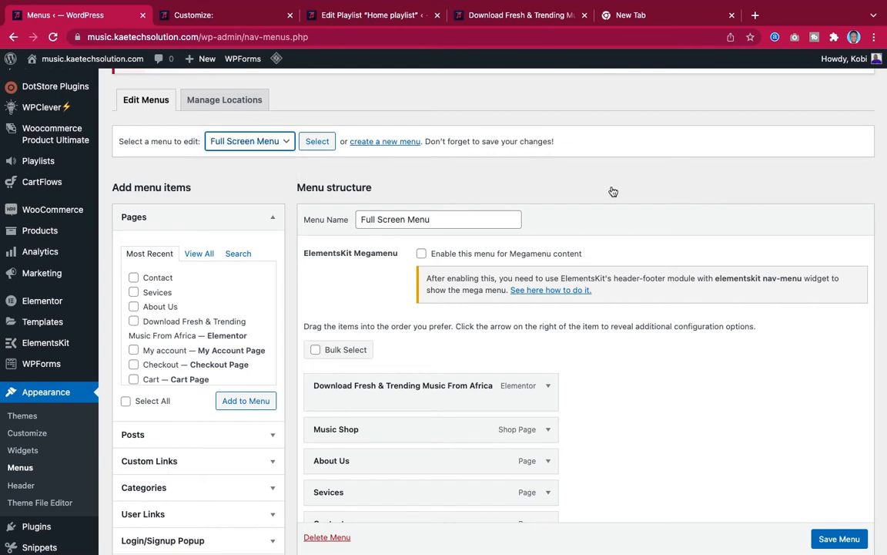
Examine the header and its navigation items on the demo music store page.
click(526, 17)
scroll(591, 139, up, 4)
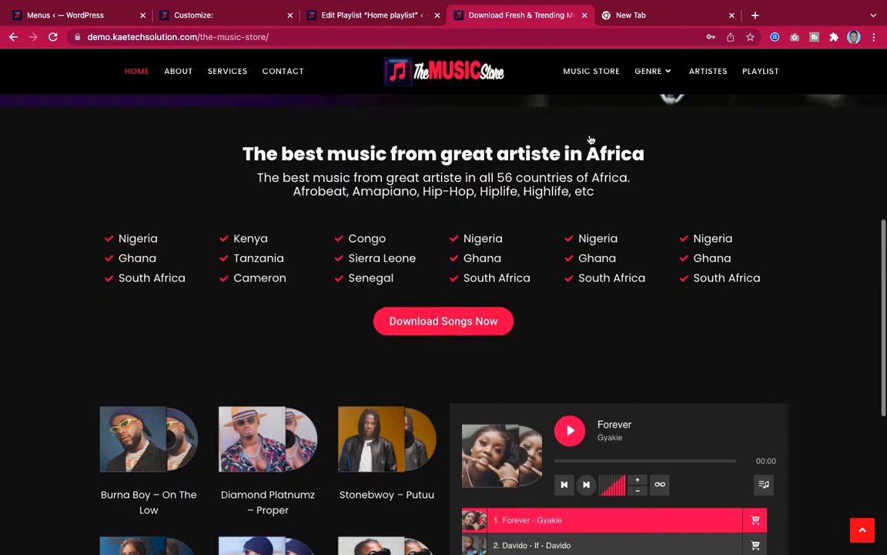
scroll(591, 140, up, 5)
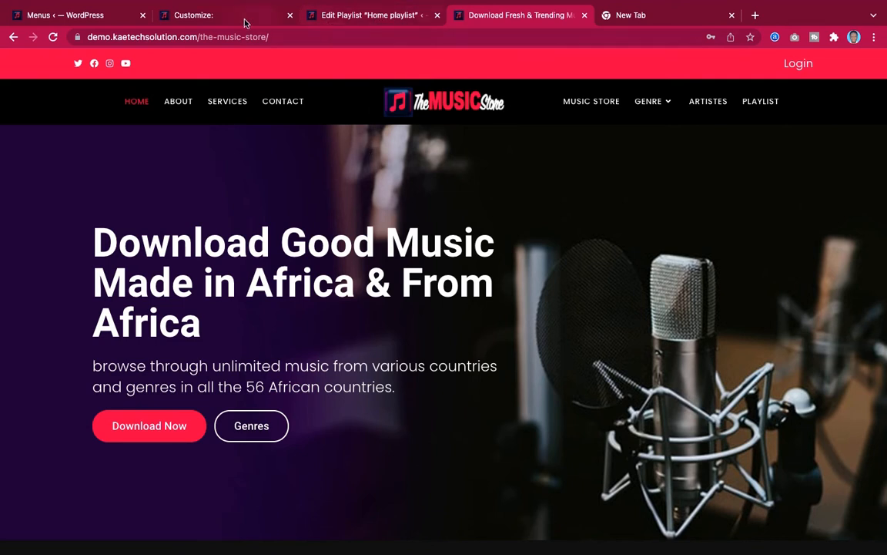
In the Customizer's general header settings, change the header style to Center and publish the change.
click(178, 17)
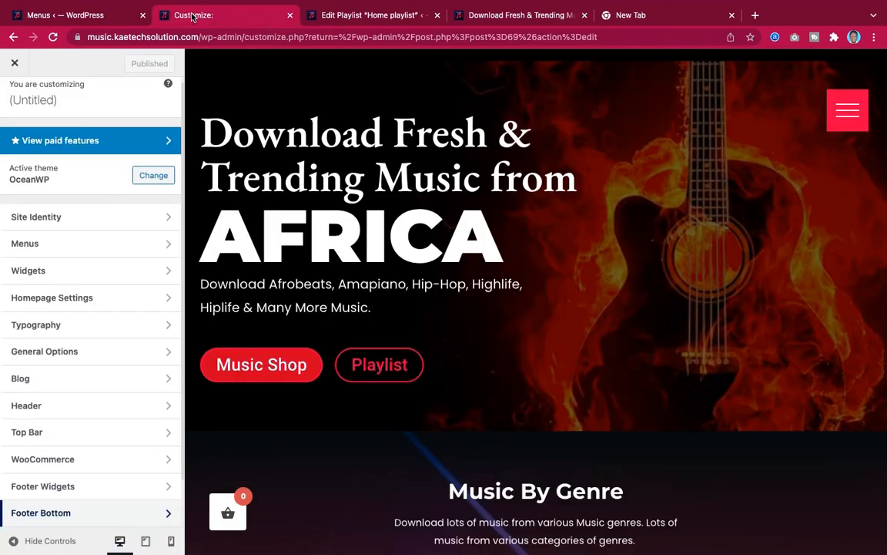
click(76, 406)
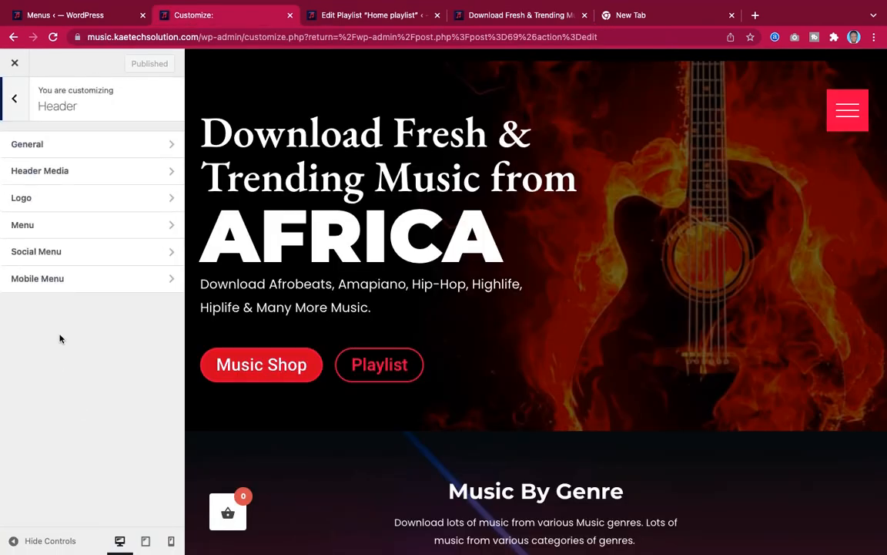
click(89, 146)
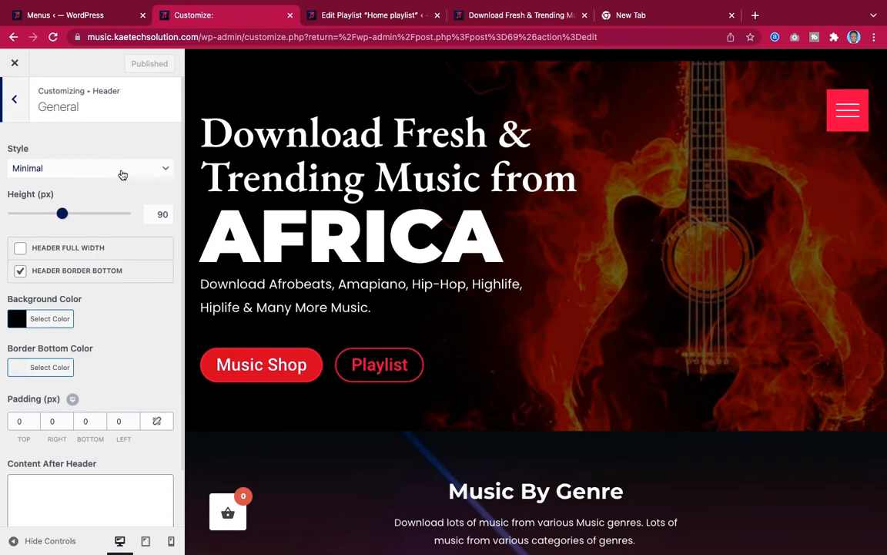
click(109, 165)
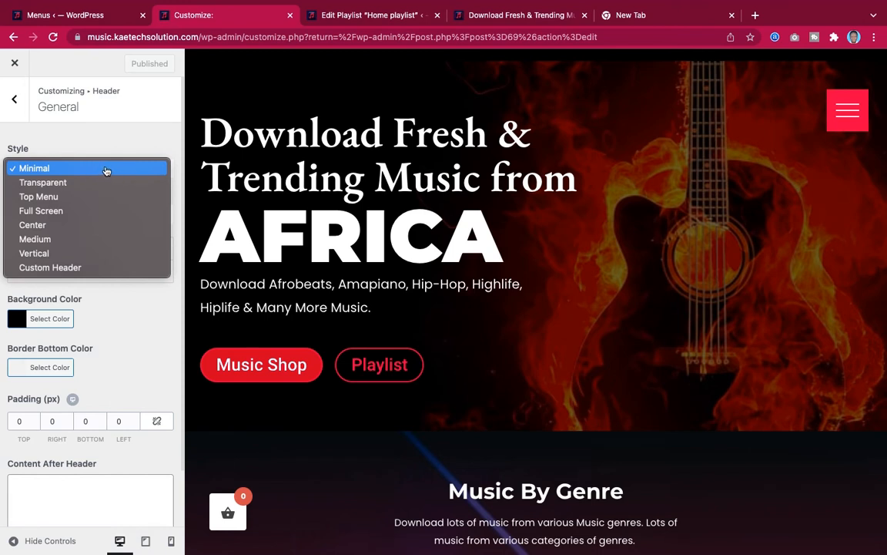
click(77, 225)
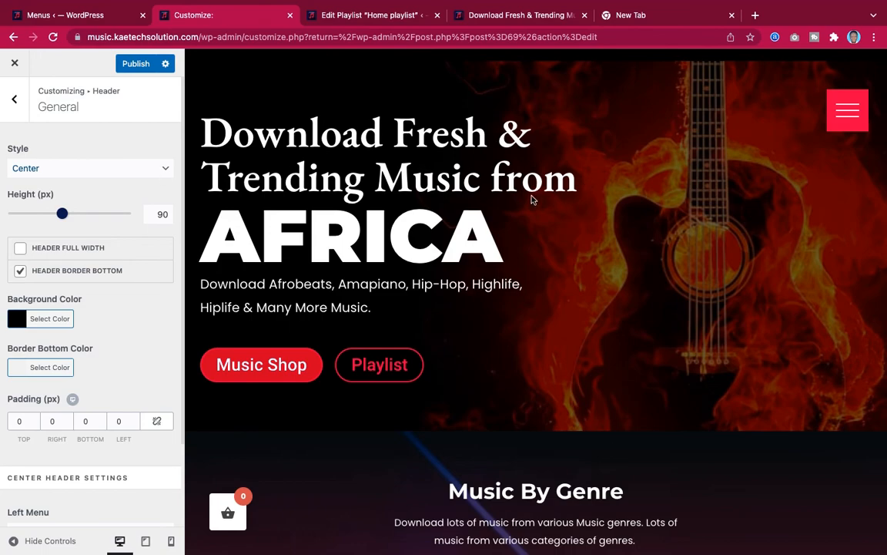
scroll(521, 234, down, 12)
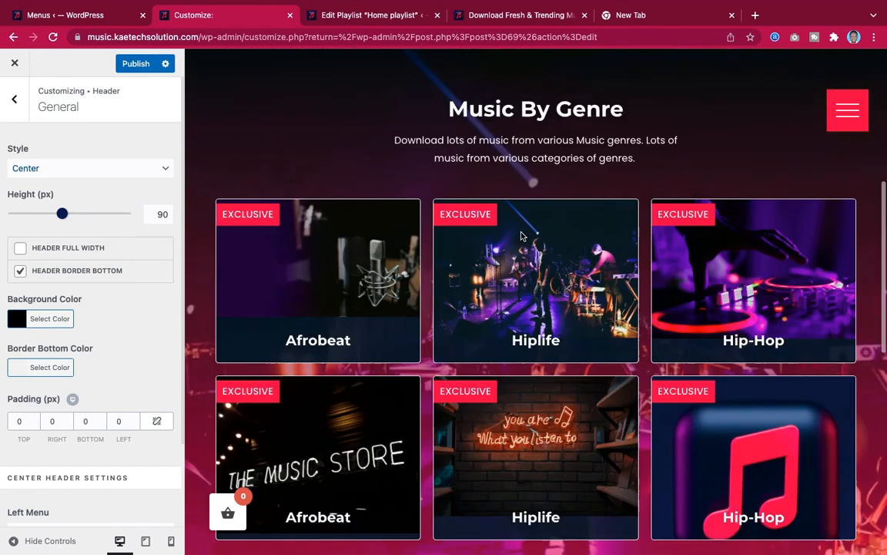
scroll(521, 235, up, 12)
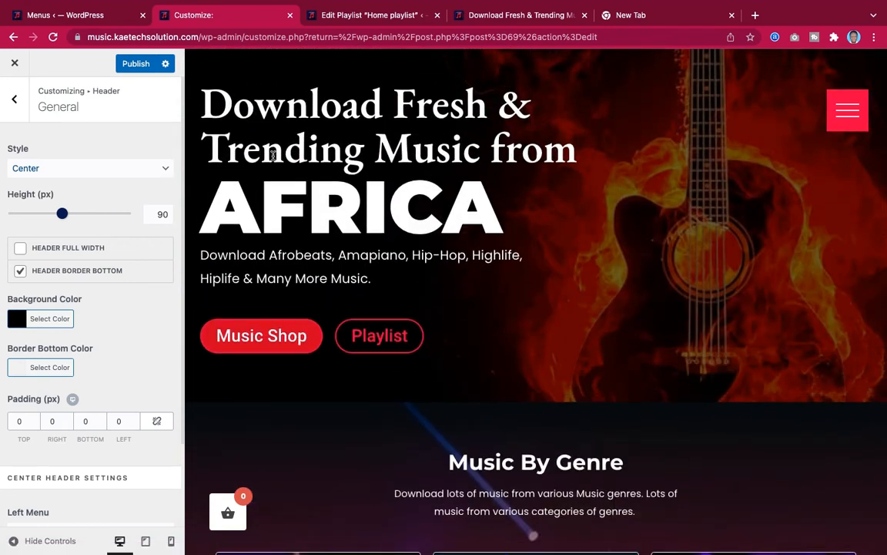
click(137, 64)
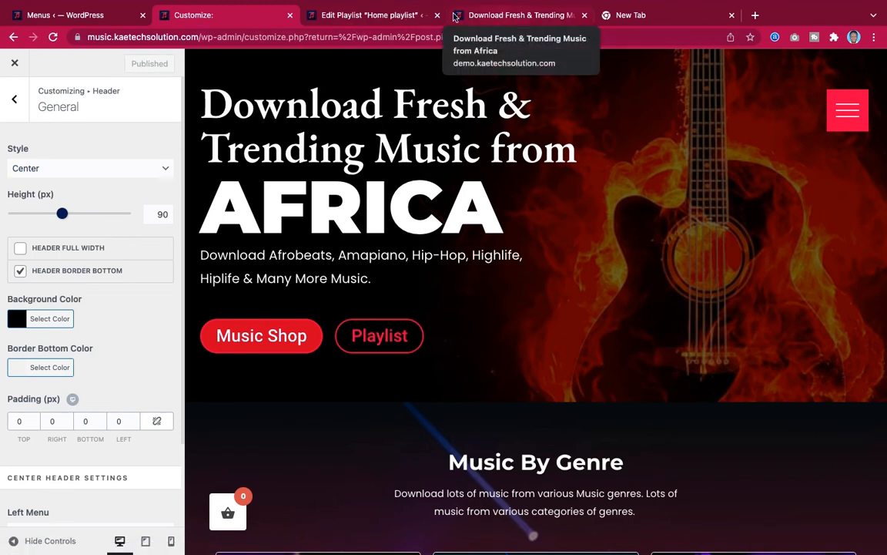
Open the live music.kaetechsolution.com site in a new browser tab from the playlist editing page.
click(391, 17)
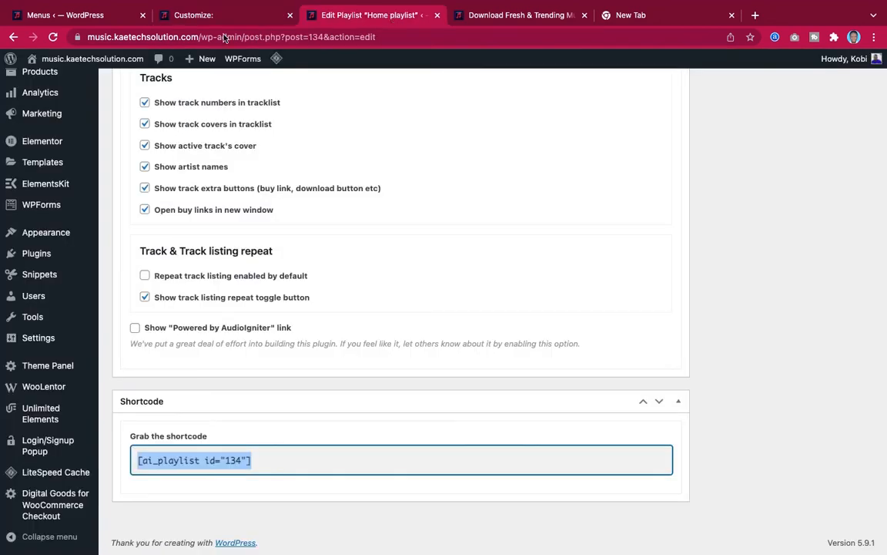
mouse_move(85, 61)
right_click(42, 83)
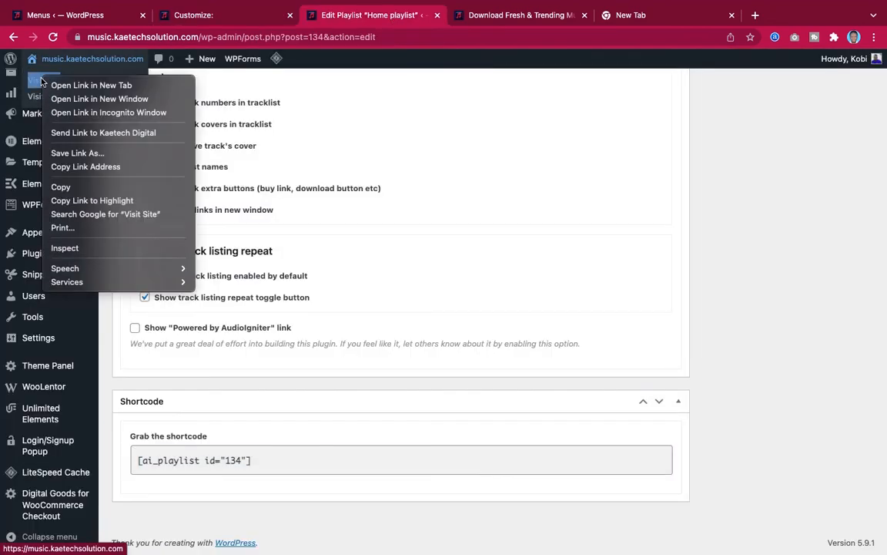
click(70, 85)
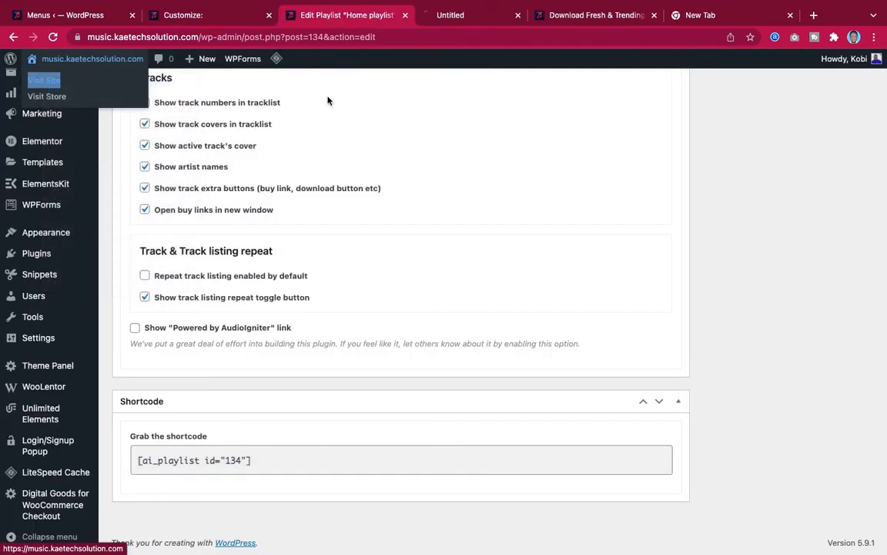
click(479, 19)
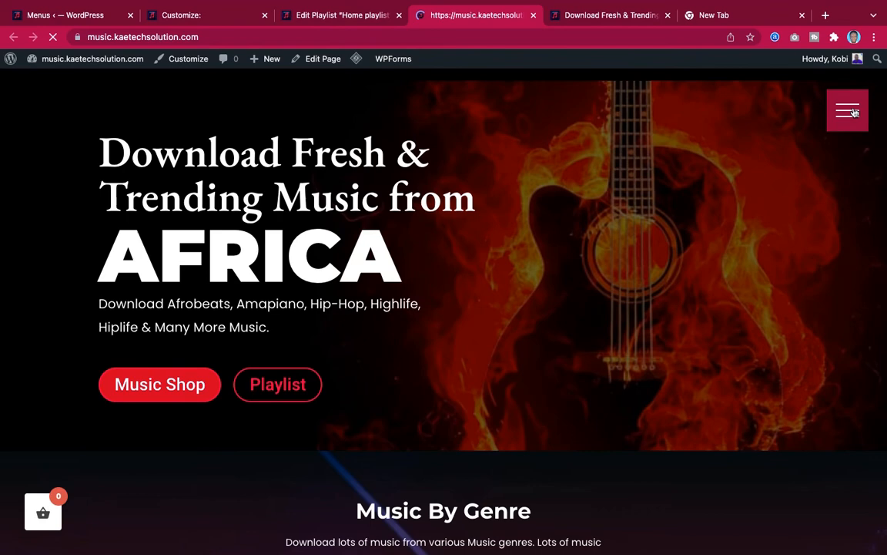
Open the site's full-screen menu and go to the Download Fresh & Trending Music From Africa page.
click(855, 112)
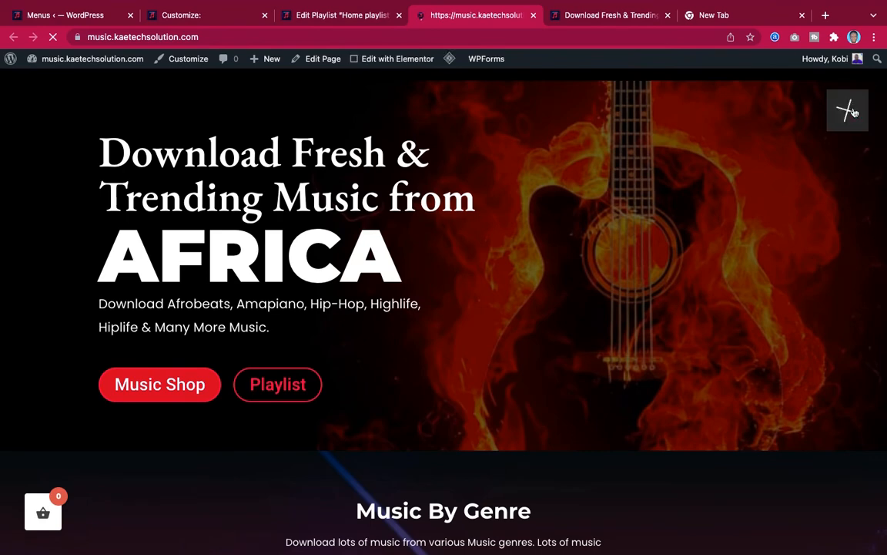
click(848, 110)
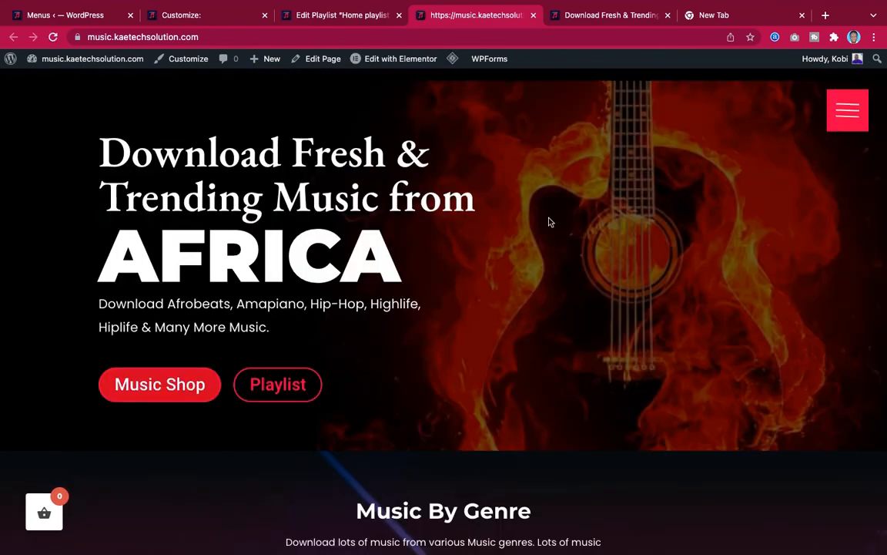
click(845, 112)
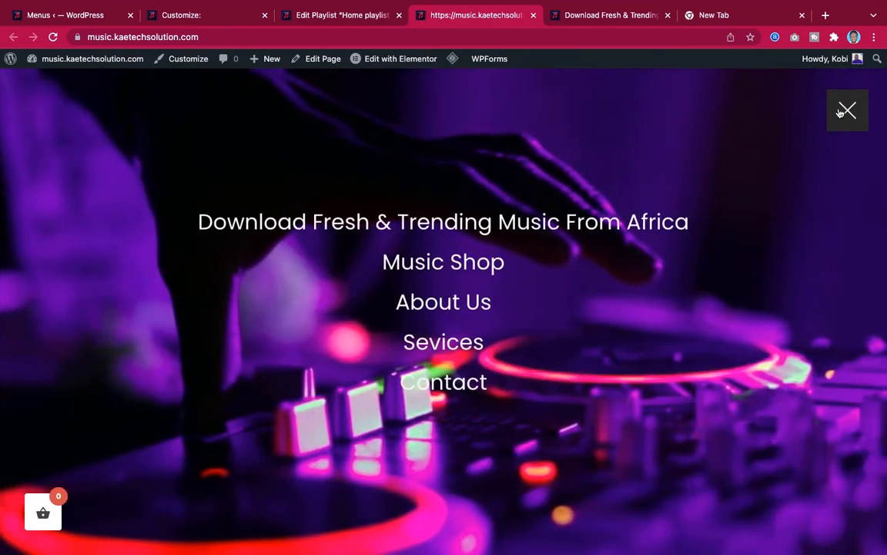
click(491, 224)
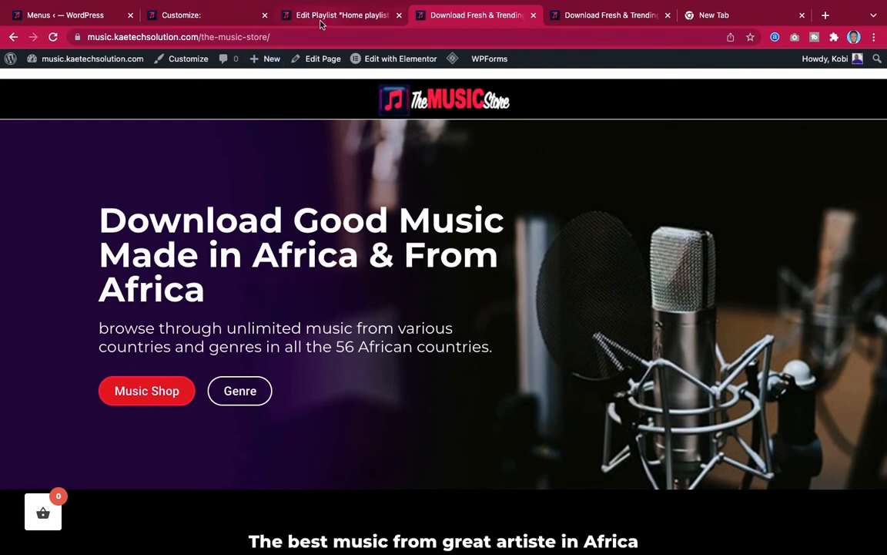
Compare the demo site's centered header and menus with the header settings in the Customizer.
click(601, 16)
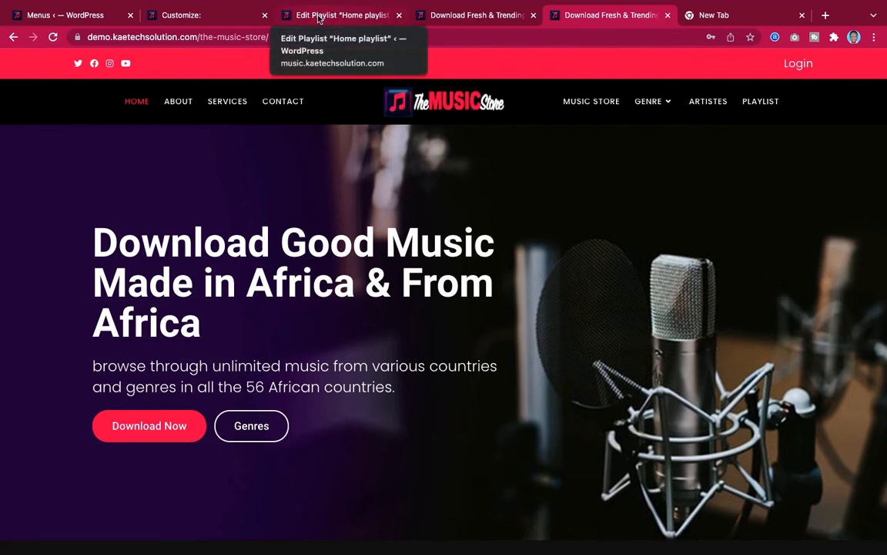
click(194, 17)
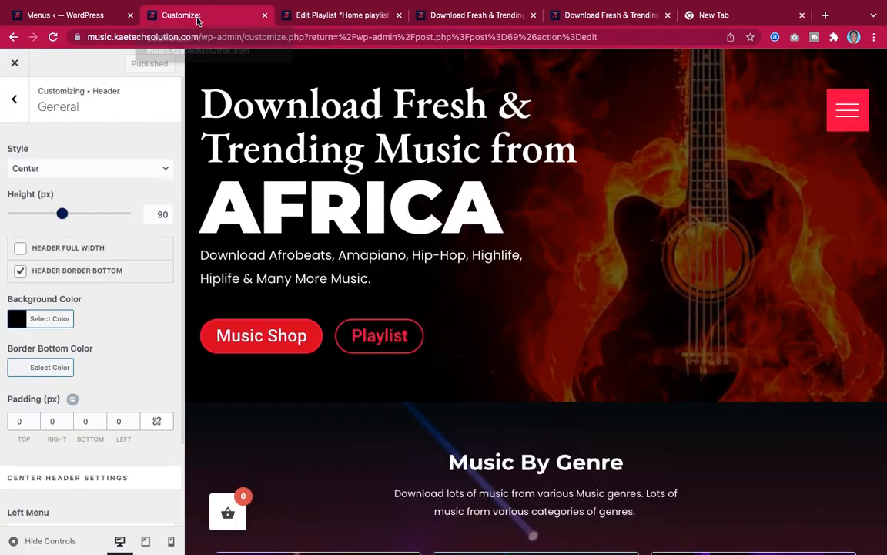
scroll(109, 332, down, 3)
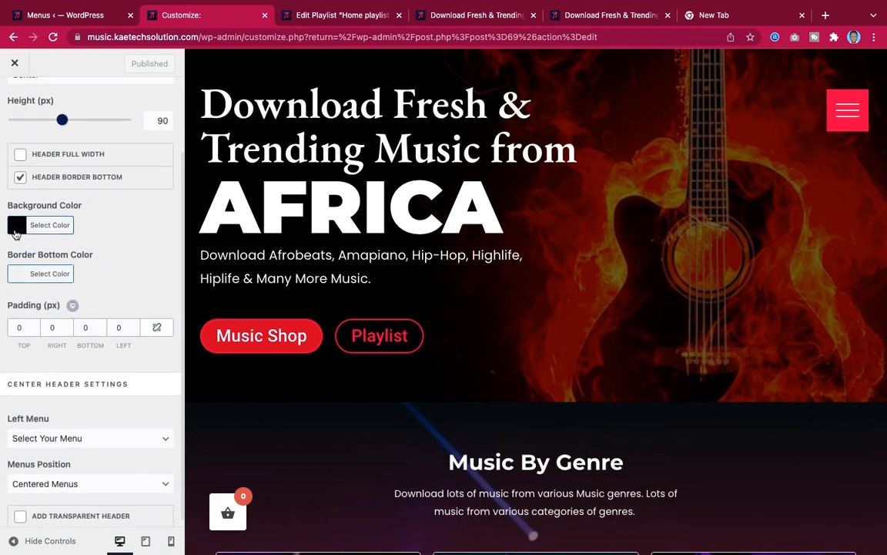
click(613, 14)
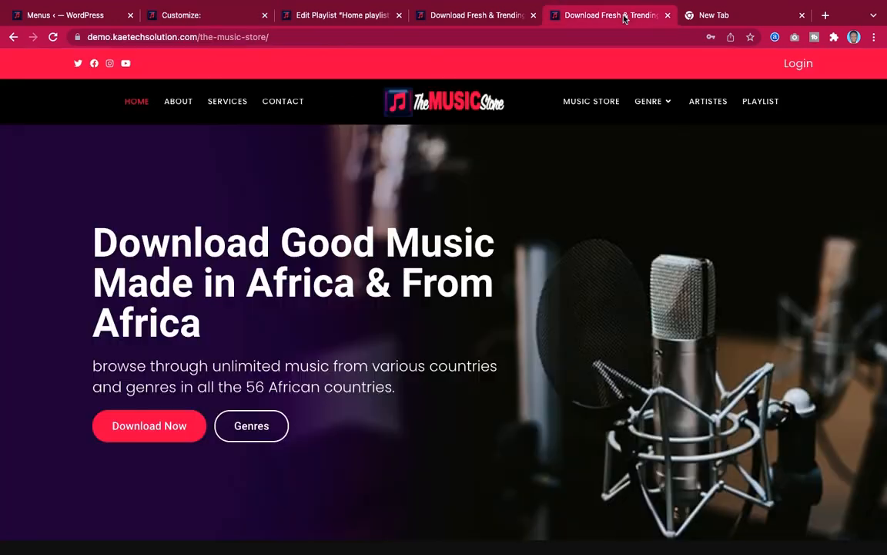
click(202, 18)
scroll(119, 221, up, 3)
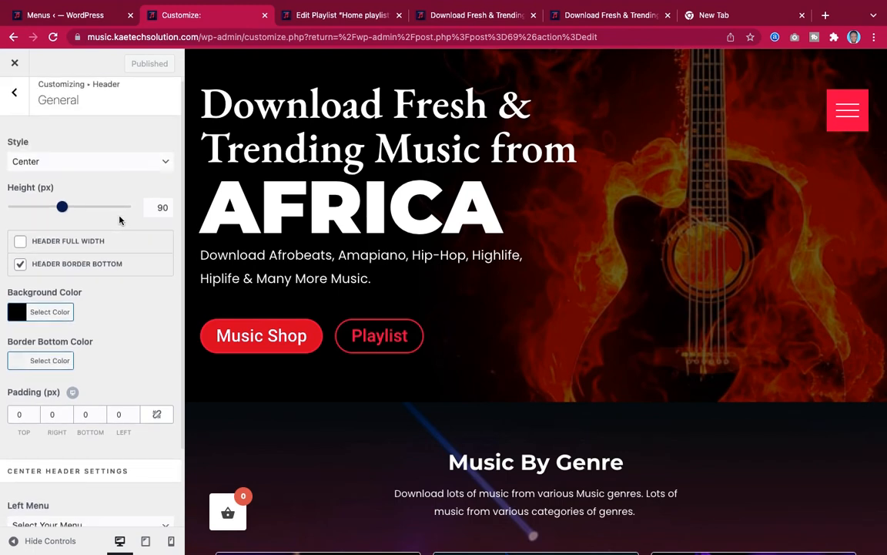
Try Full Screen Menu and Main Menu as the center header's left menu, and check the menu position options.
scroll(119, 221, down, 3)
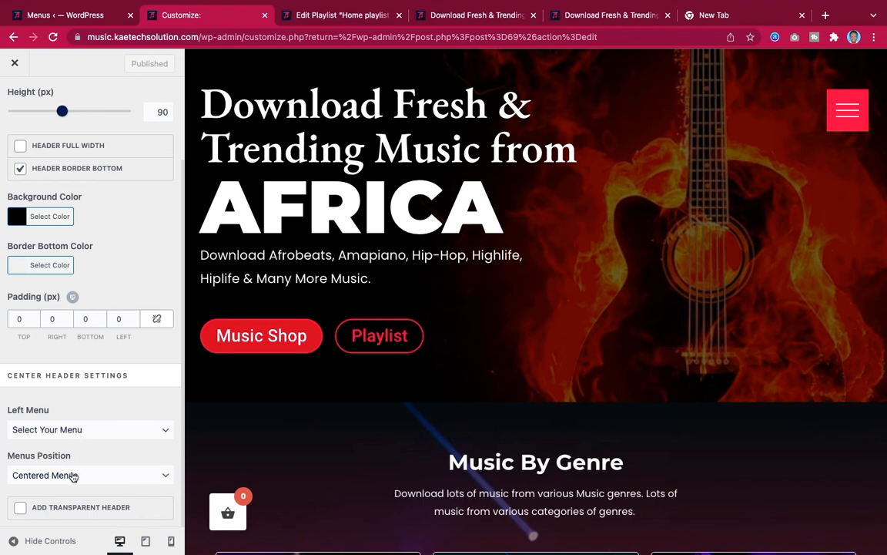
click(81, 429)
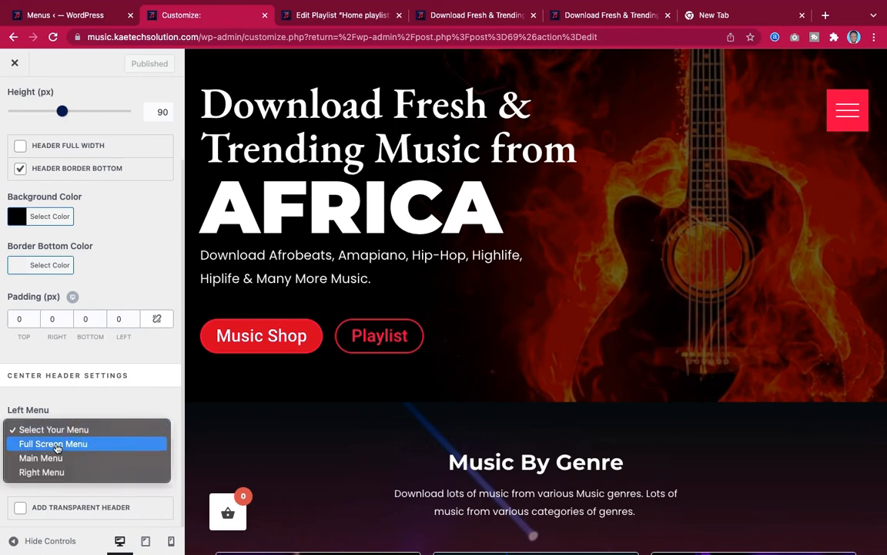
click(56, 444)
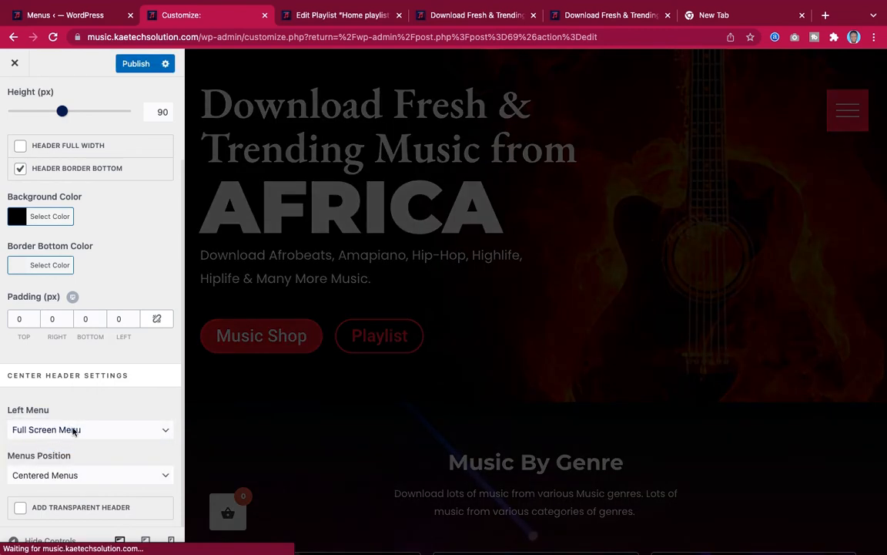
click(73, 429)
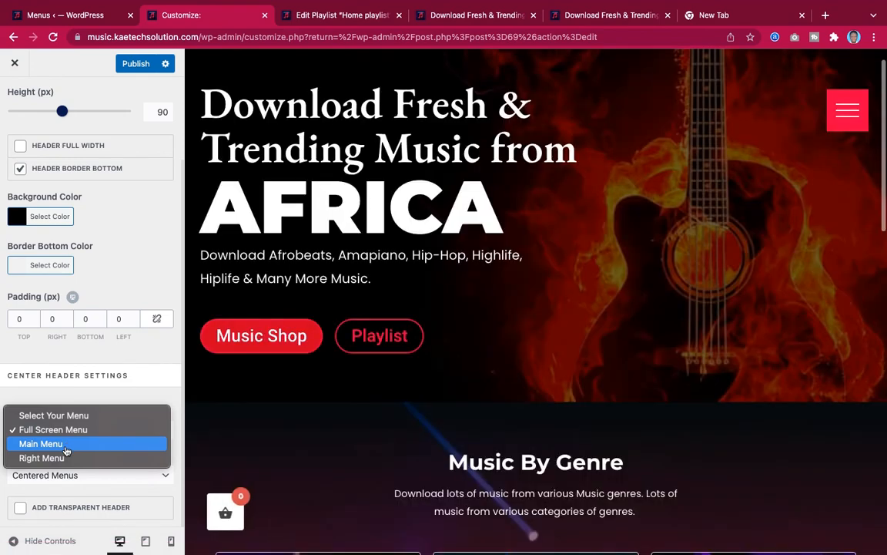
click(65, 445)
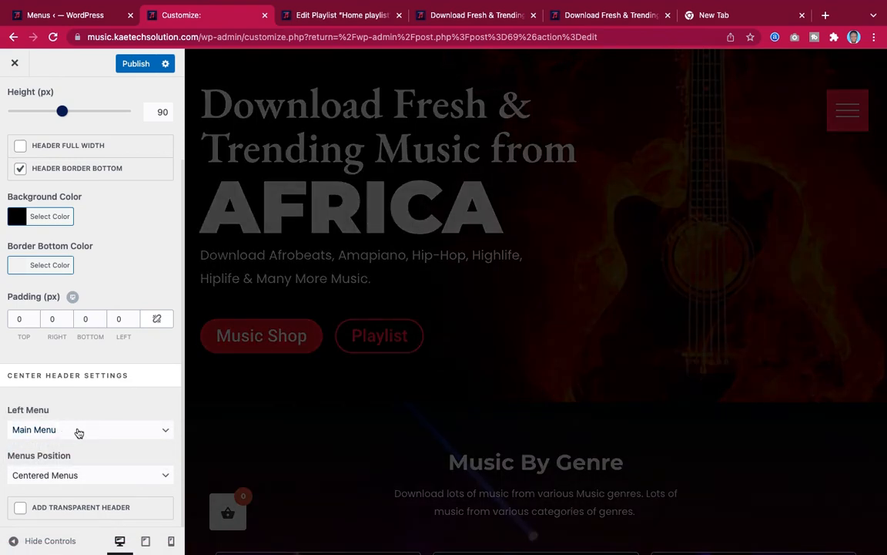
click(59, 476)
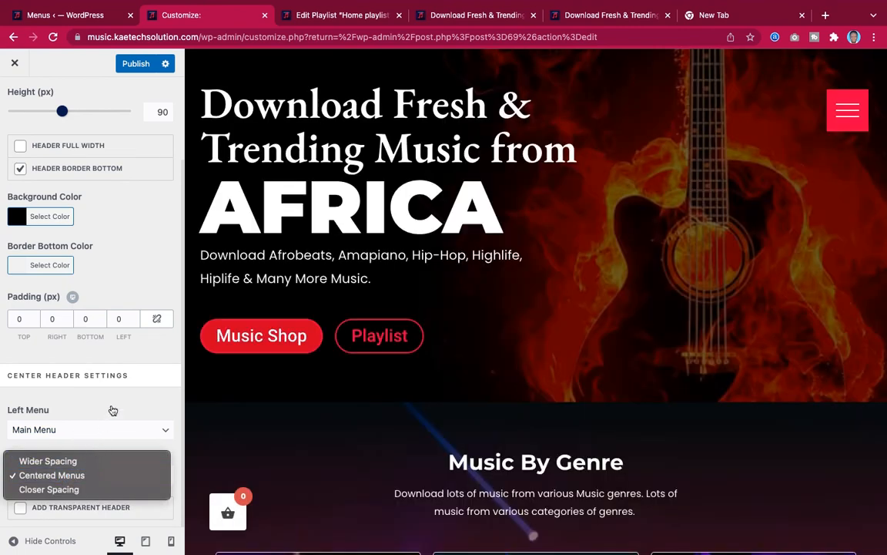
click(111, 405)
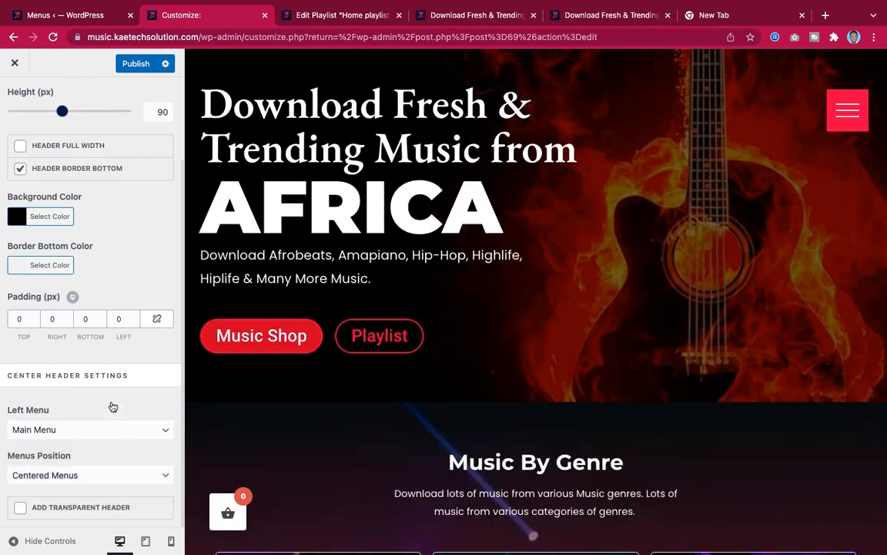
Set the center header's left menu to Full Screen Menu and publish the change.
click(76, 434)
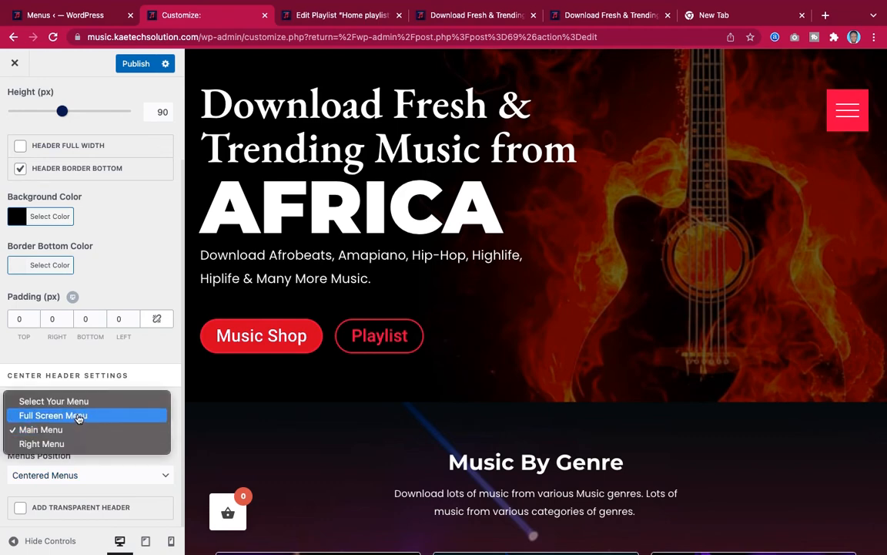
click(78, 416)
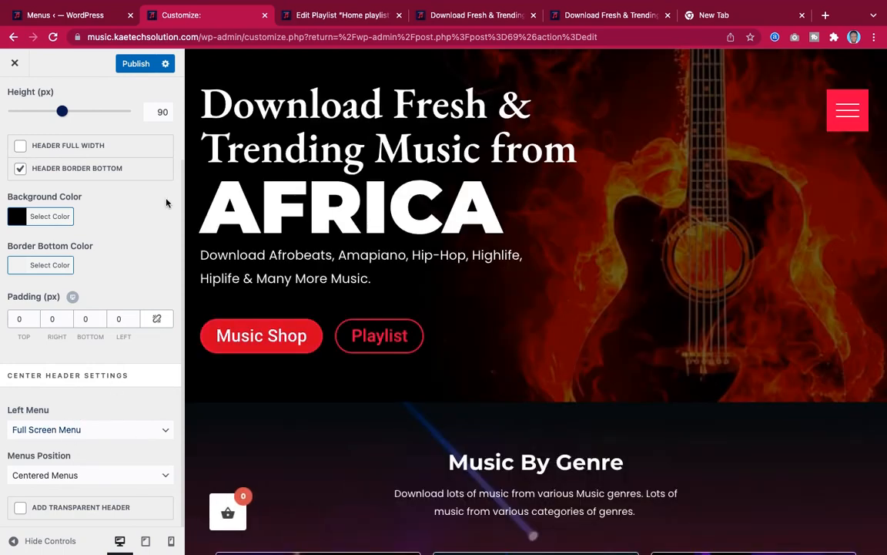
click(136, 69)
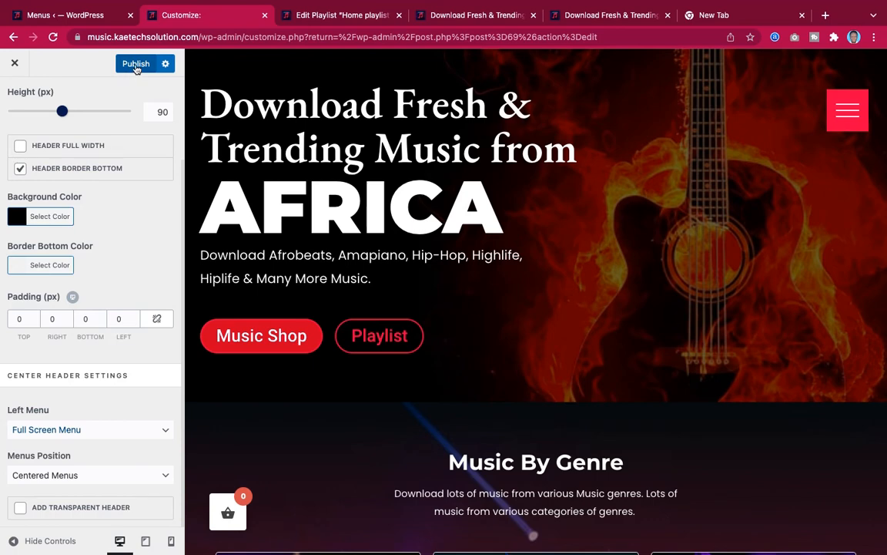
click(136, 69)
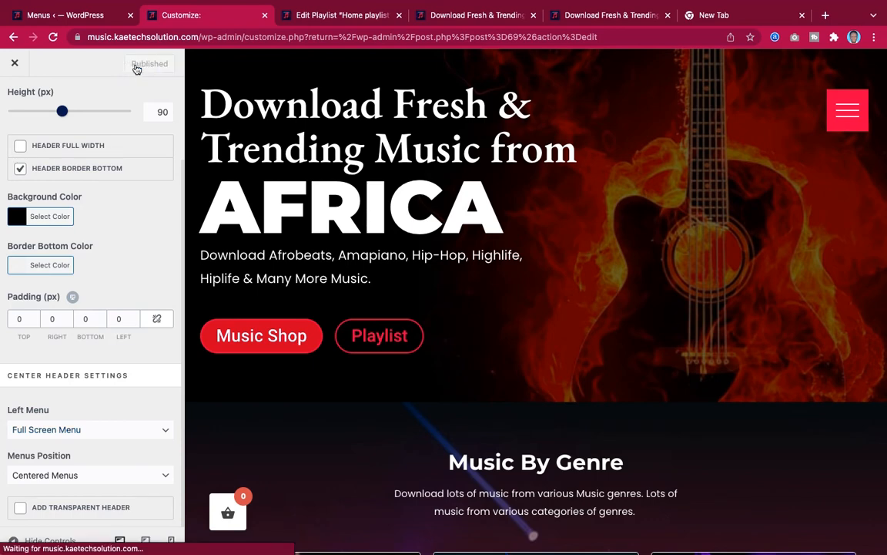
In the Full Screen Menu, change the navigation label of the Download Fresh & Trending Music From Africa item to Home.
click(77, 14)
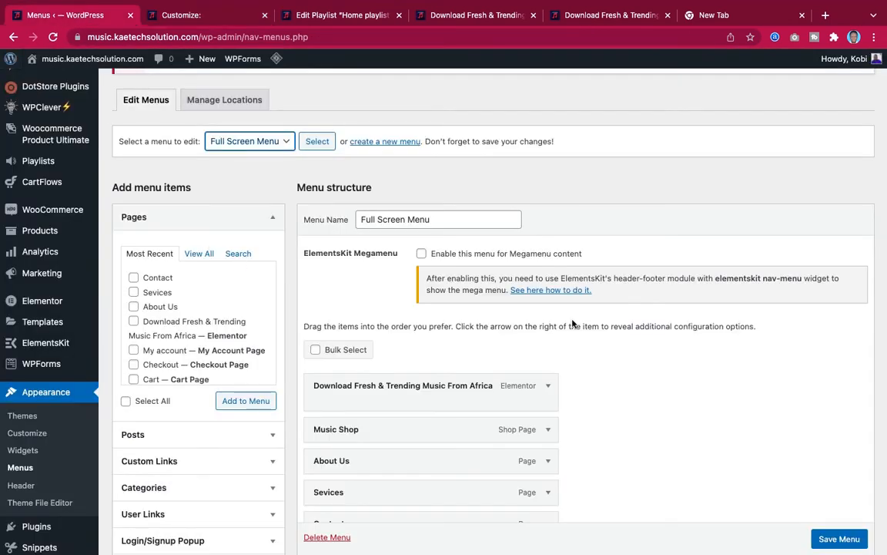
scroll(573, 324, down, 2)
scroll(572, 323, down, 1)
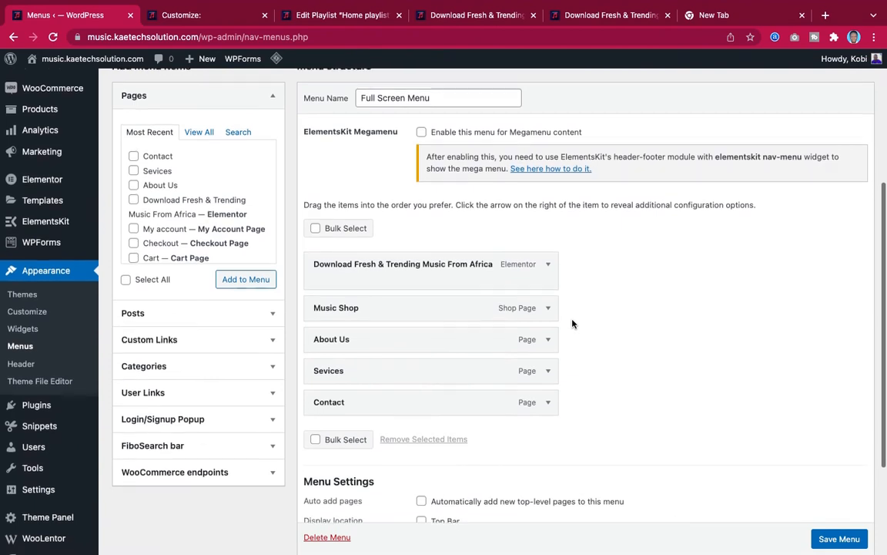
click(548, 266)
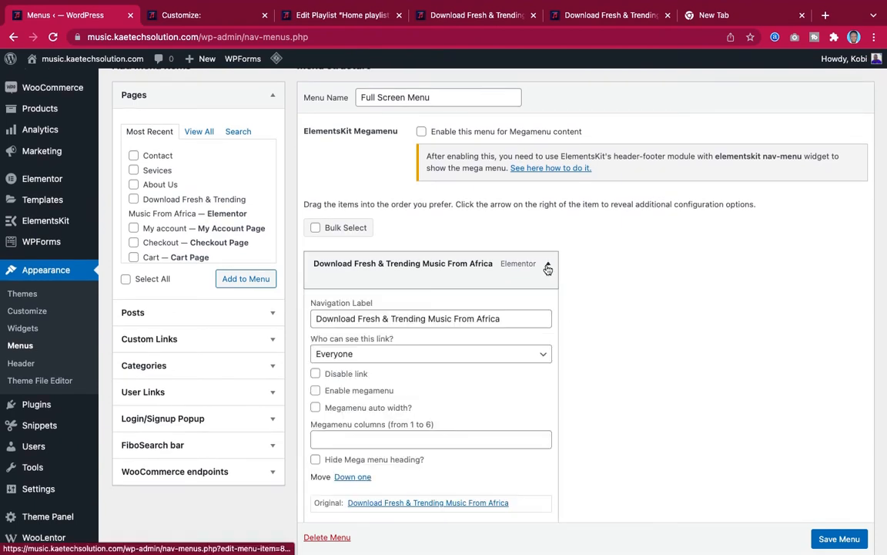
click(512, 319)
drag(512, 319, 305, 322)
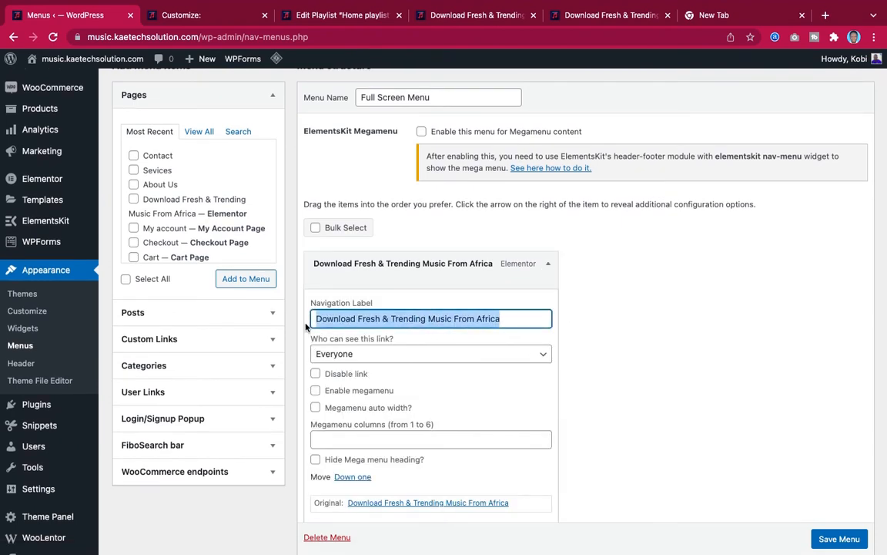
text(Home)
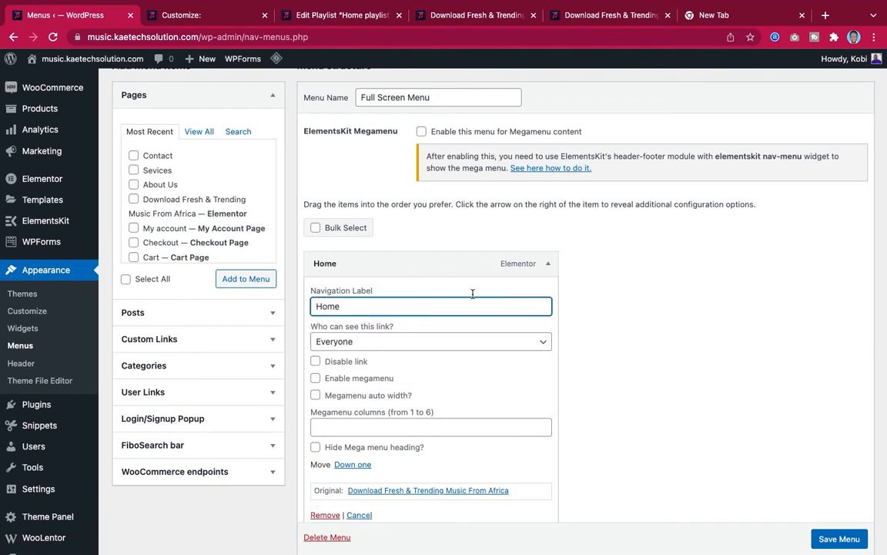
click(549, 265)
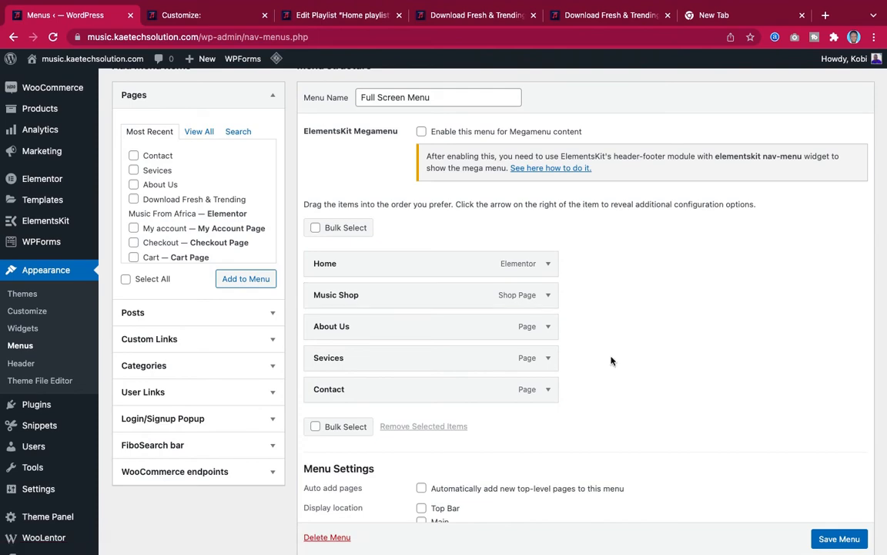
Check the demo site's header menus for reference and save the Full Screen Menu.
scroll(610, 360, down, 3)
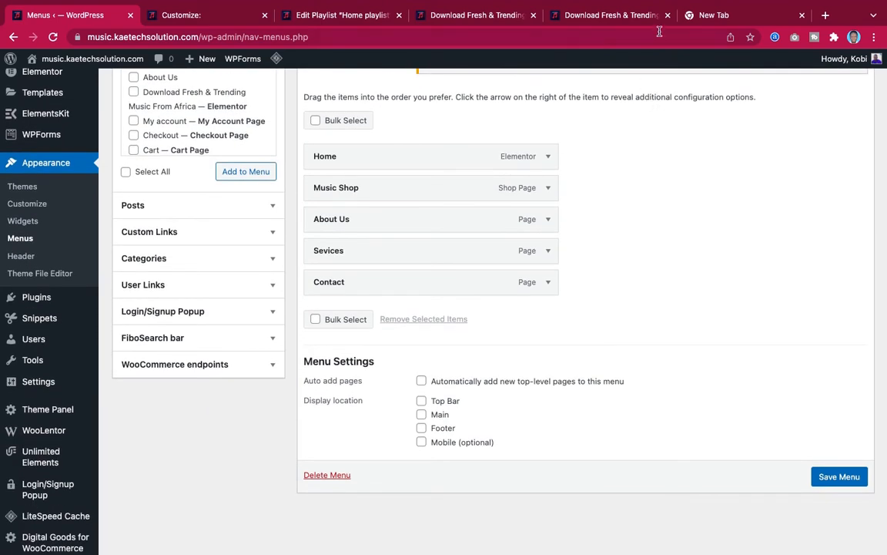
click(612, 17)
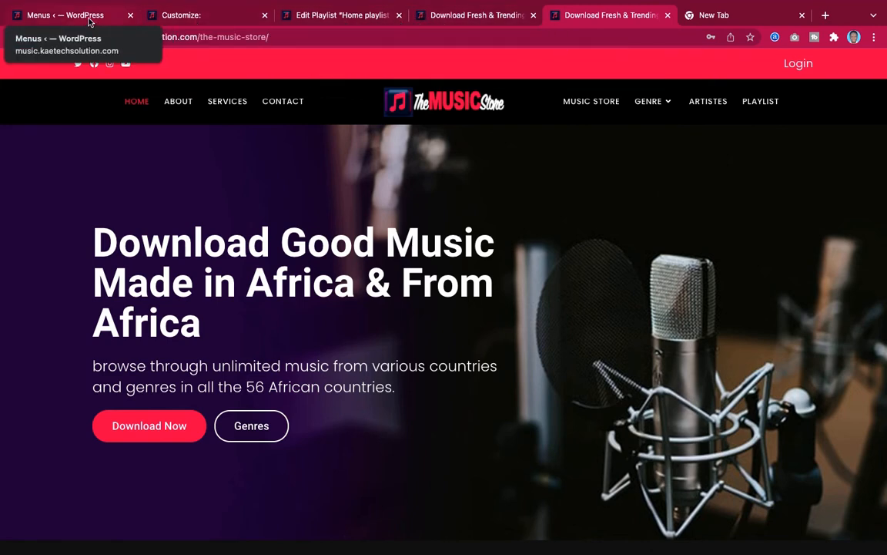
click(65, 15)
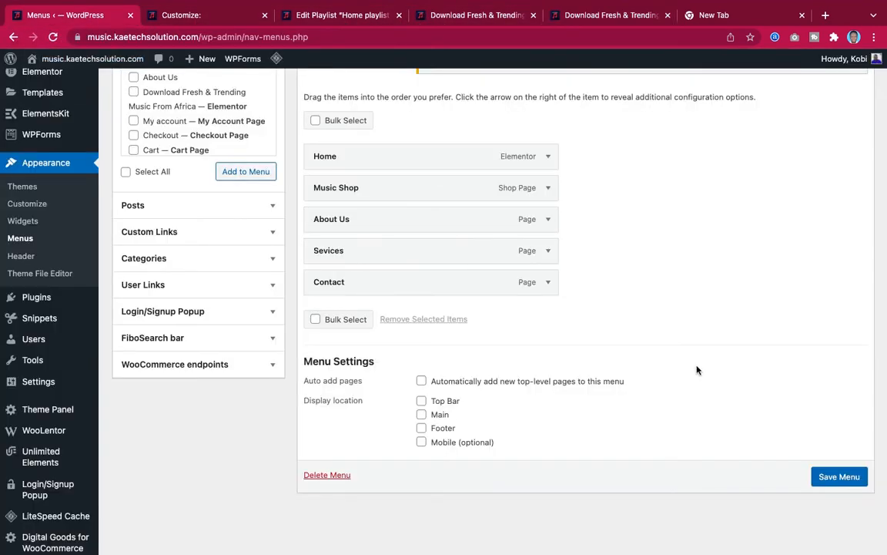
click(839, 477)
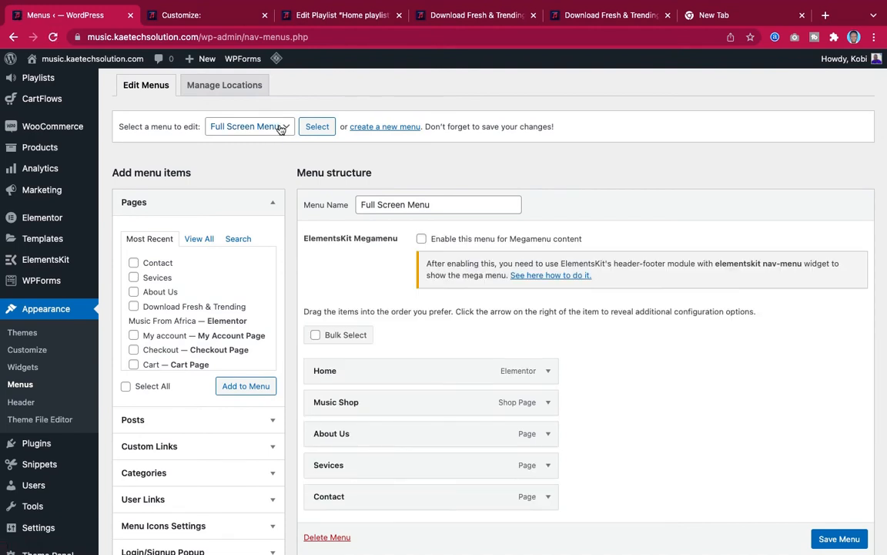
Open the Main Menu for editing and relabel its Download Fresh & Trending Music From Africa item as Home.
click(281, 128)
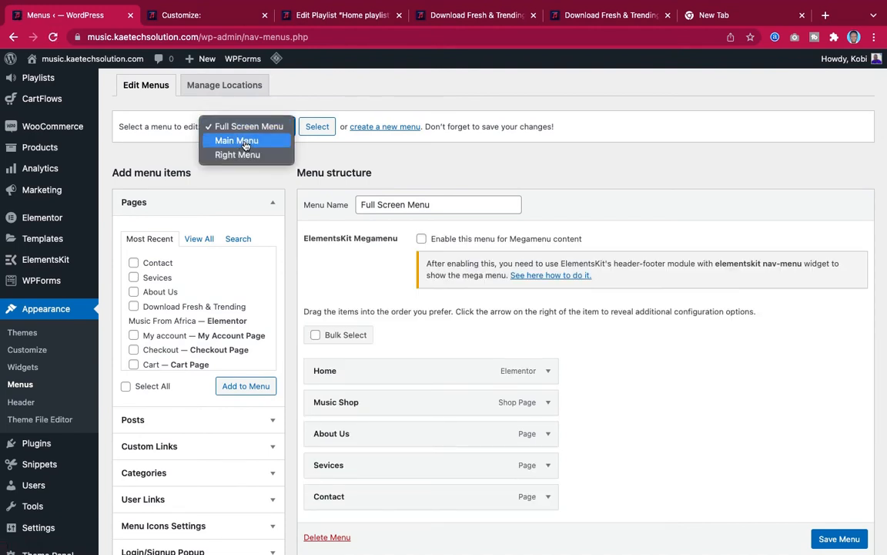
click(245, 142)
click(316, 126)
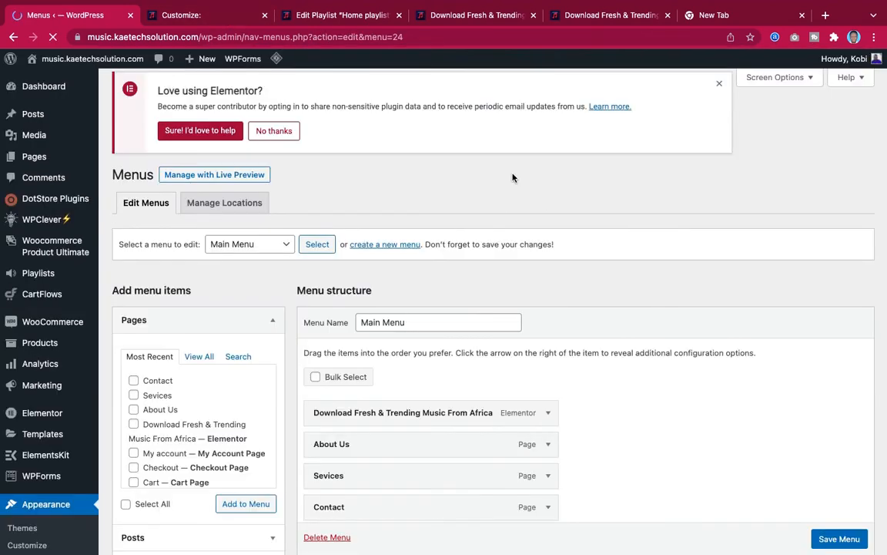
scroll(570, 292, down, 3)
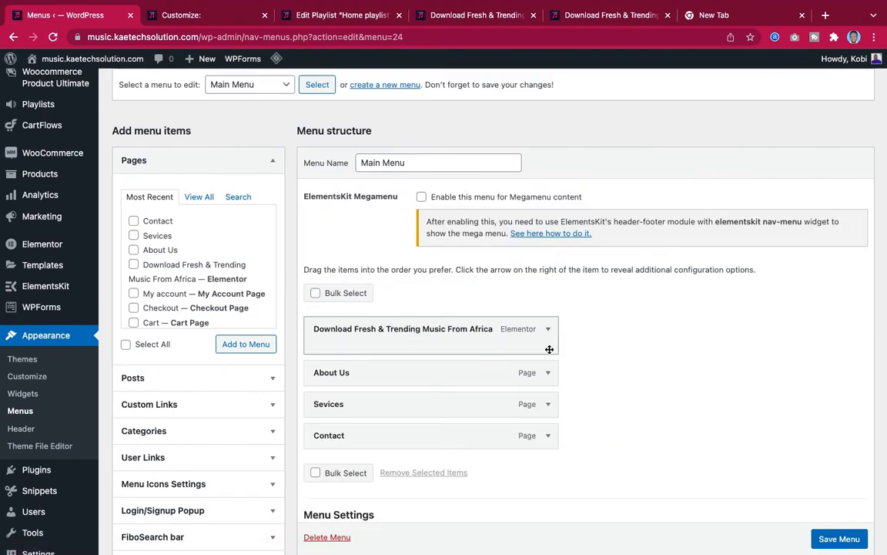
scroll(550, 349, down, 2)
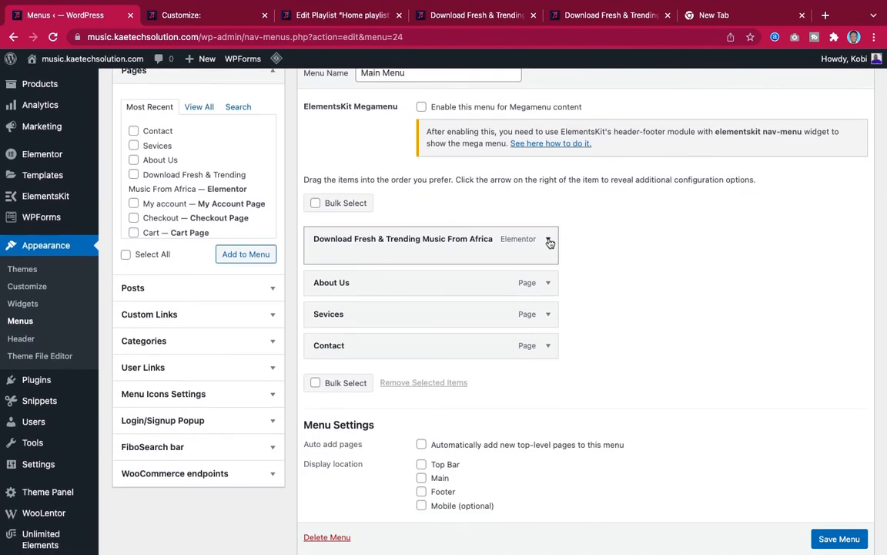
click(549, 241)
drag(509, 292, 294, 291)
text(Home)
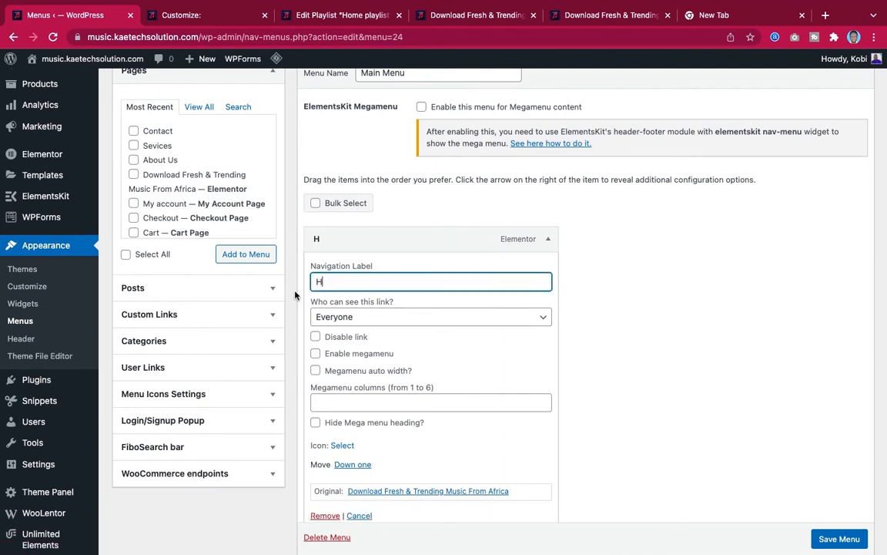
click(549, 241)
scroll(557, 245, down, 1)
scroll(556, 245, down, 1)
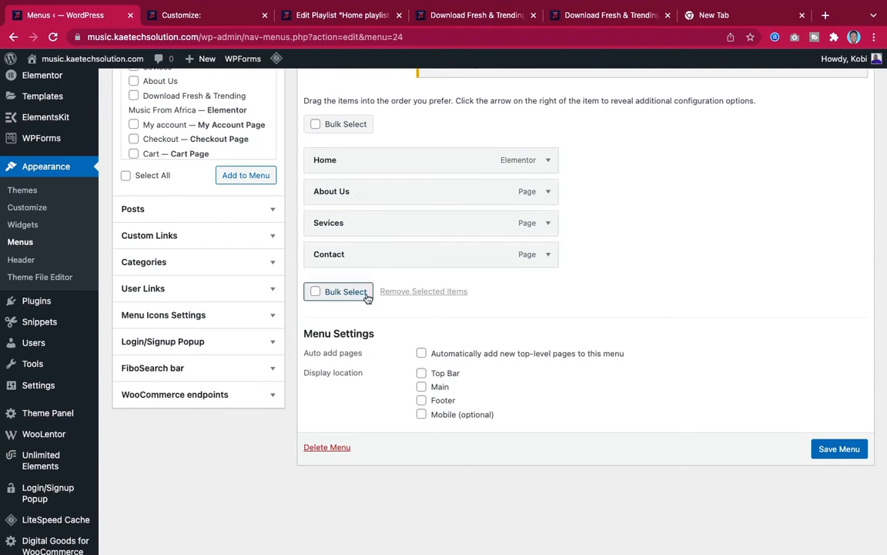
In the Customizer, try Right Menu as the center header's left menu, then set it to Main Menu.
click(189, 14)
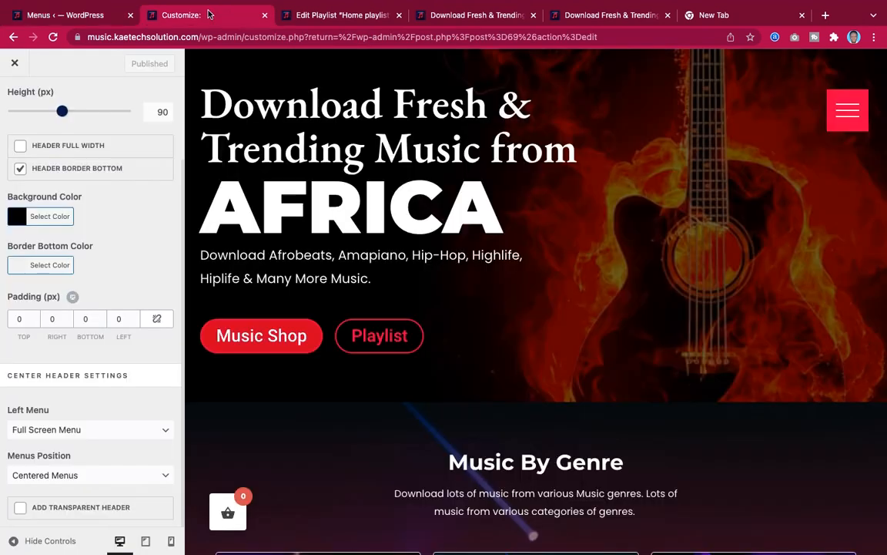
click(90, 430)
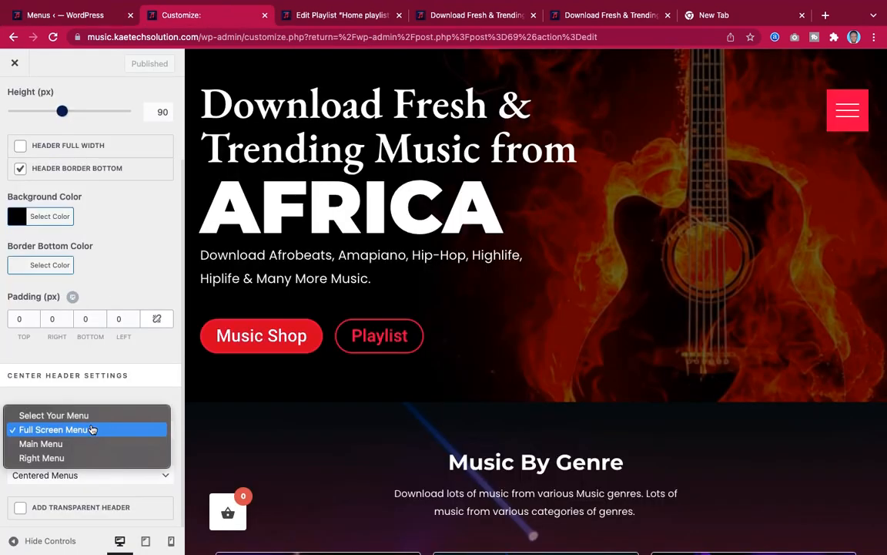
click(73, 457)
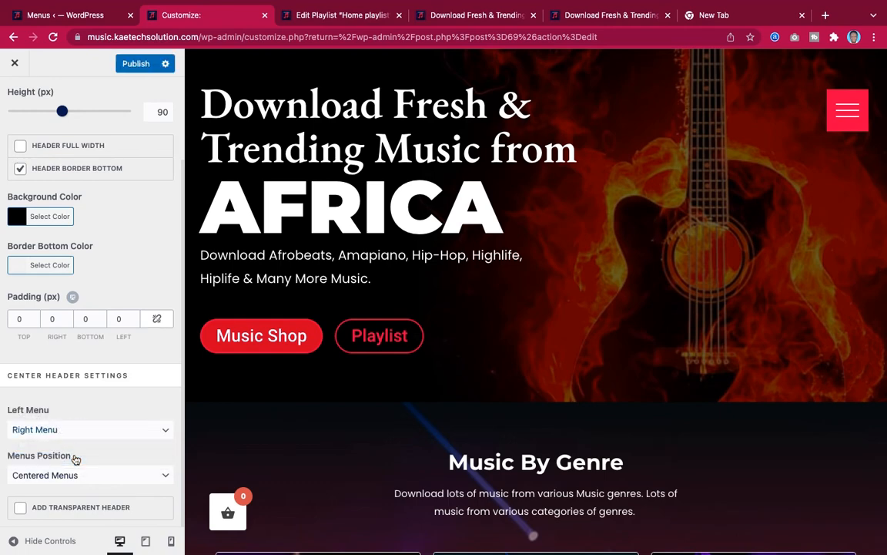
click(73, 430)
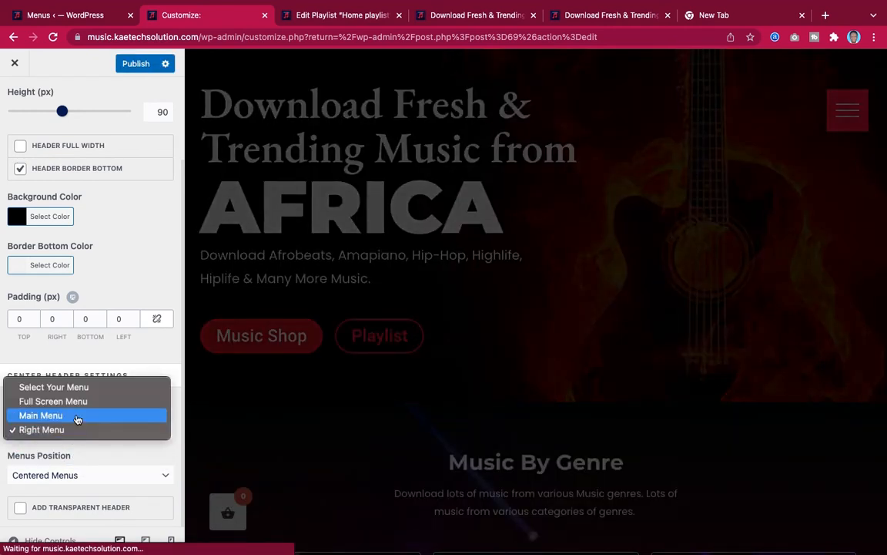
click(77, 416)
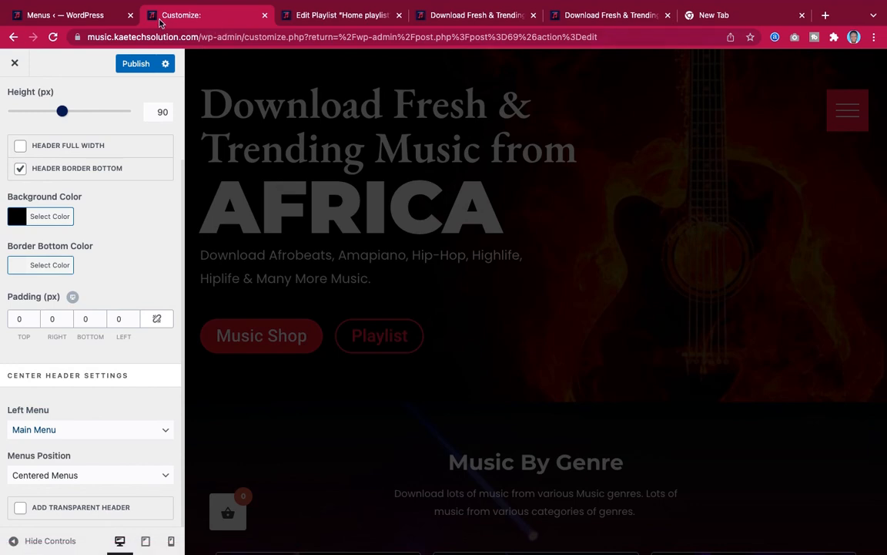
Assign the Main Menu to the Main display location and save the menu.
click(56, 15)
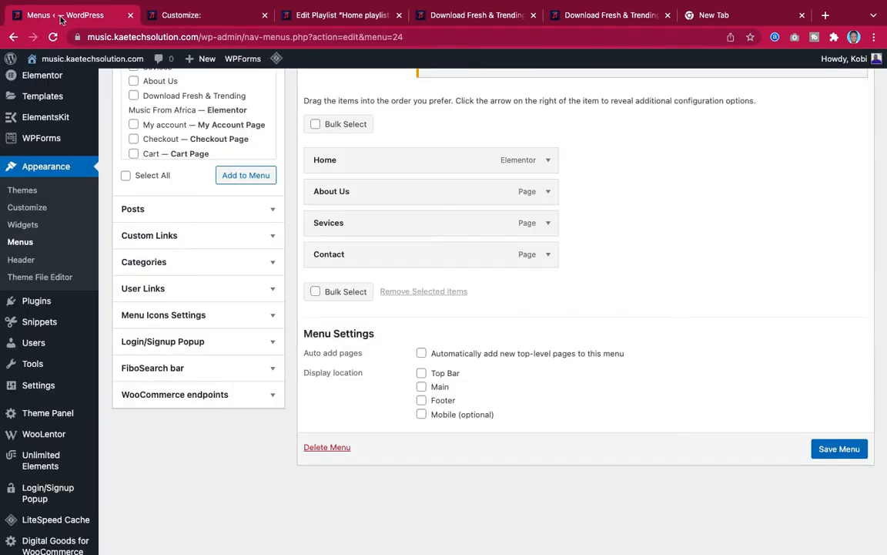
click(421, 387)
scroll(529, 370, up, 3)
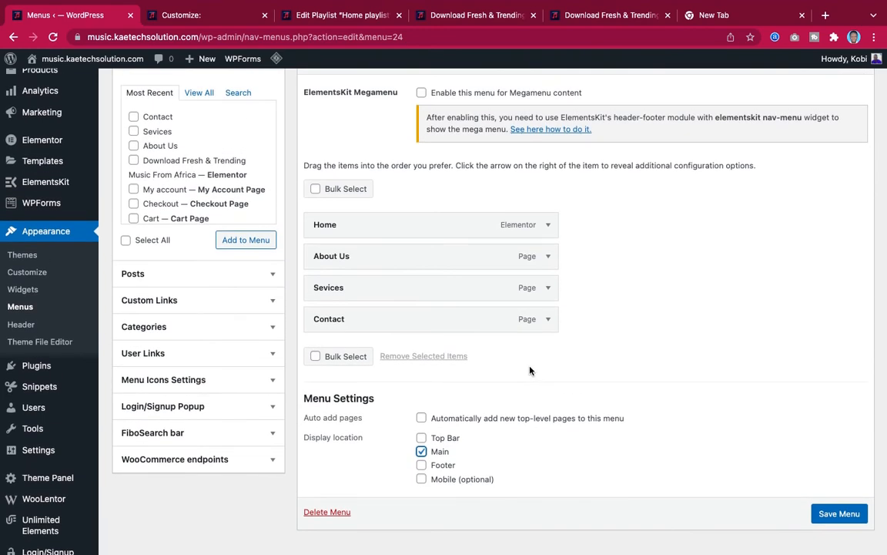
scroll(530, 370, up, 3)
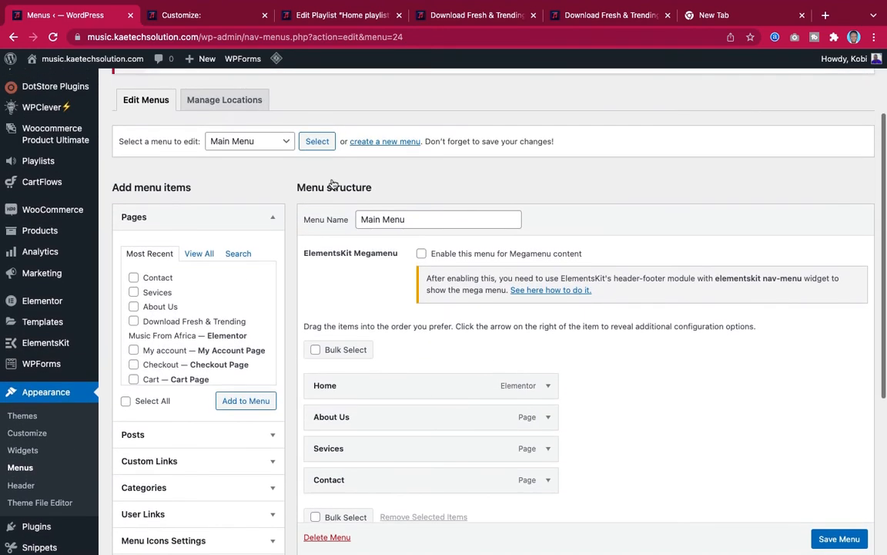
click(284, 147)
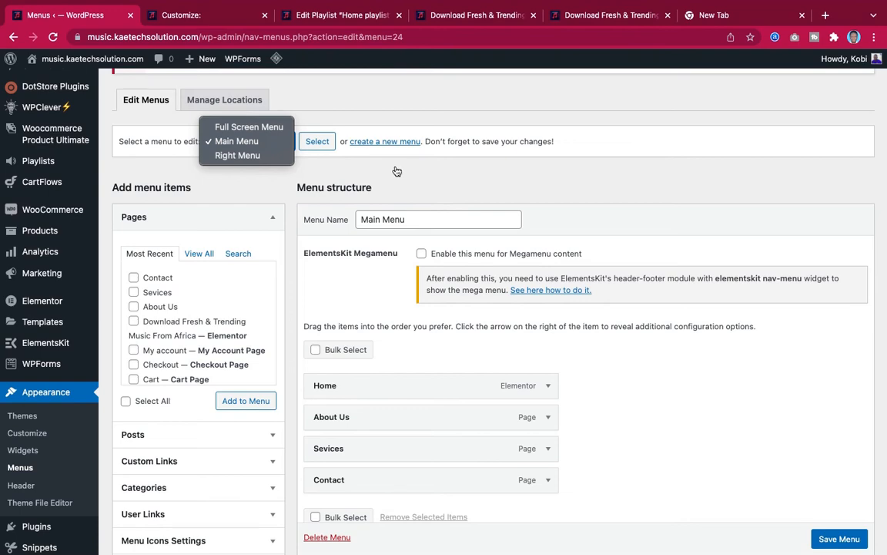
click(428, 176)
scroll(431, 178, down, 5)
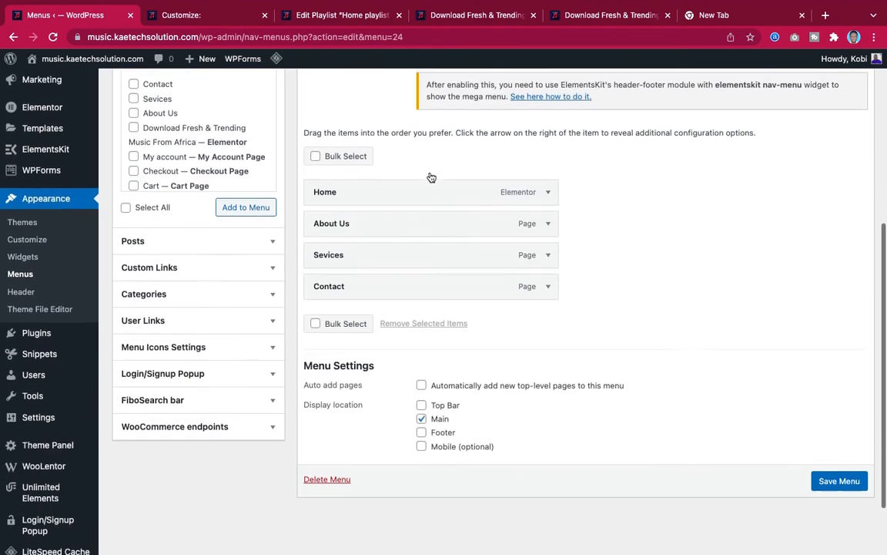
click(615, 15)
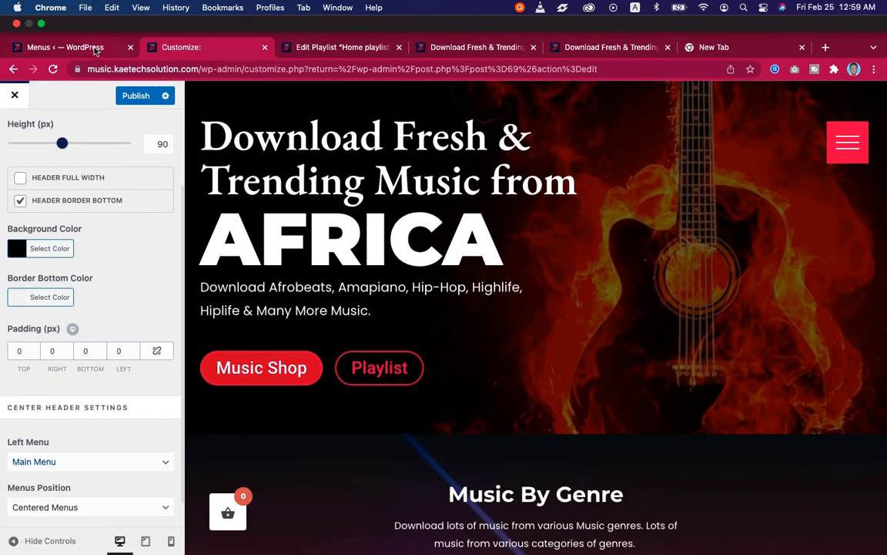
click(93, 16)
scroll(489, 236, down, 1)
scroll(658, 289, down, 2)
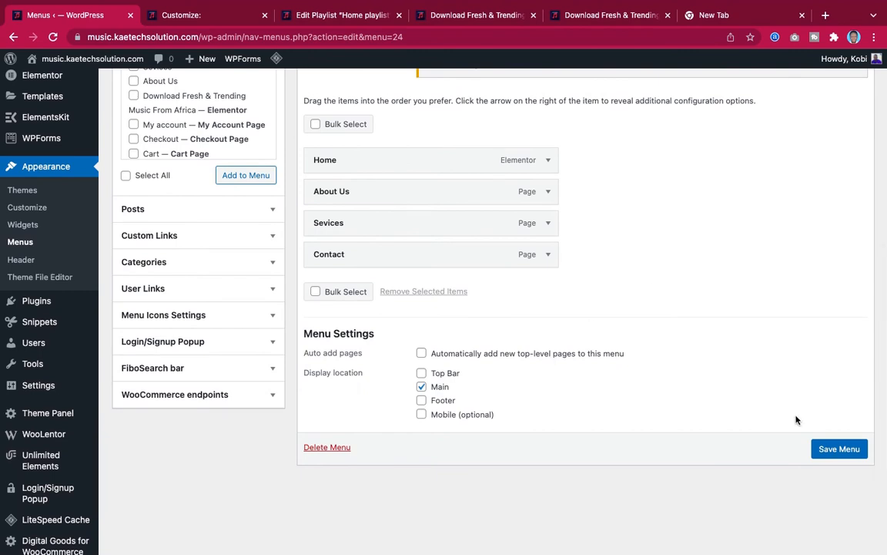
click(841, 449)
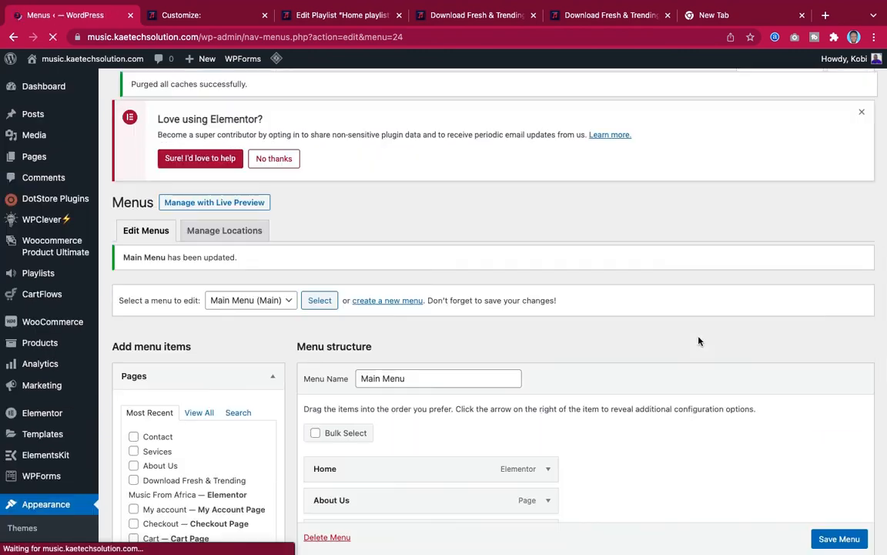
Publish the Customizer's header changes and reload the music store page to check its header.
click(185, 14)
click(136, 64)
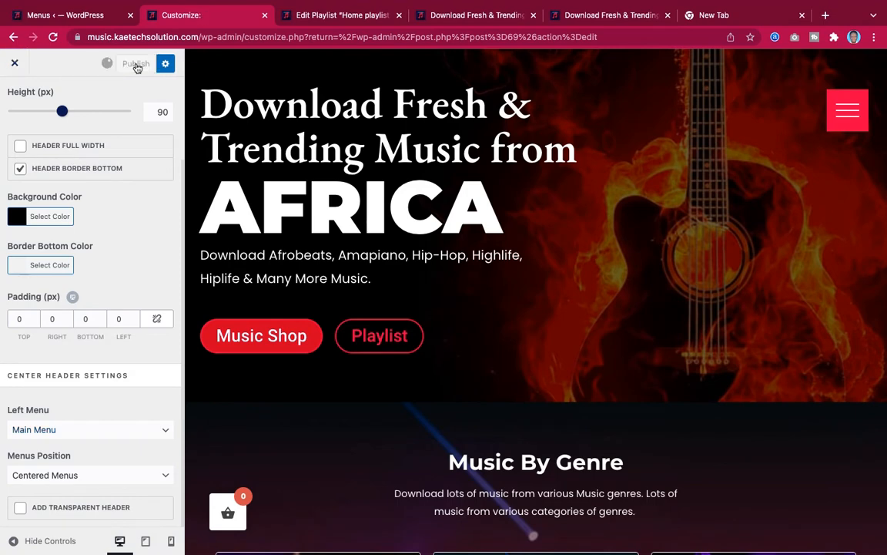
click(483, 21)
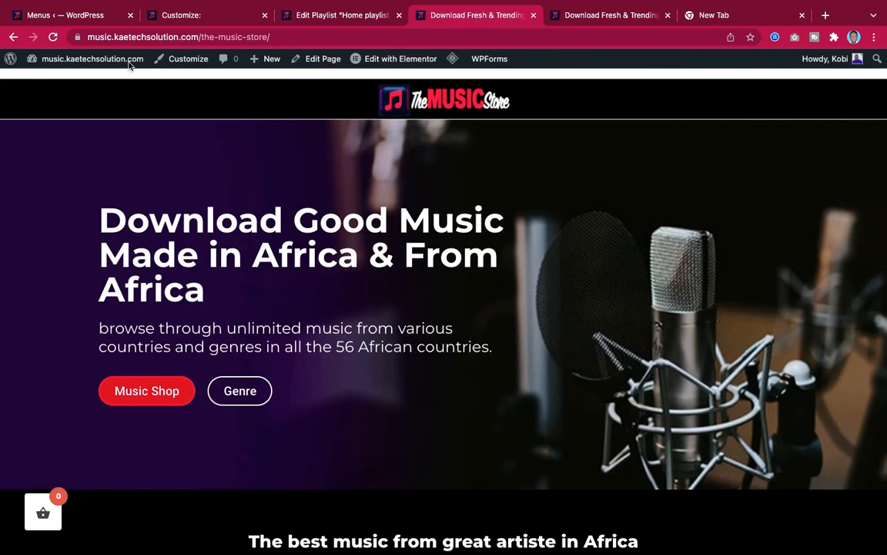
click(53, 37)
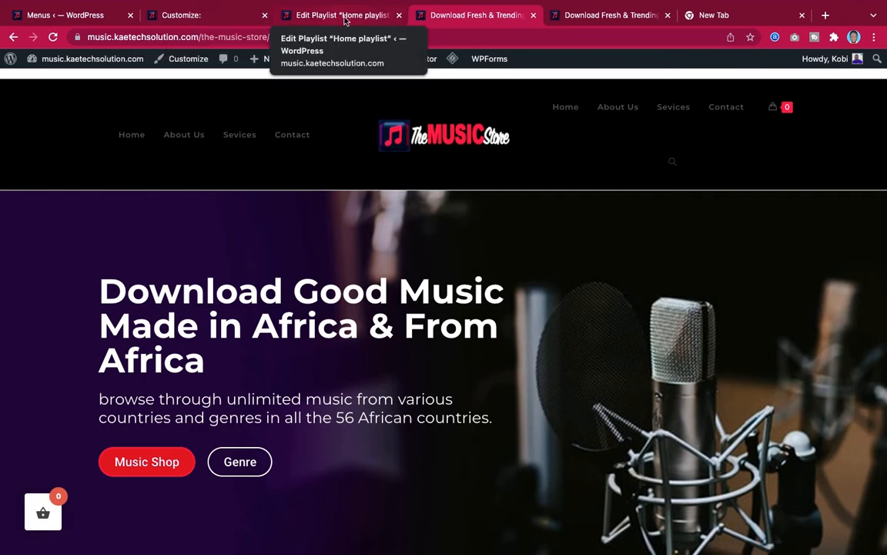
Remove the Main Menu from the Main display location and save the menu.
click(69, 15)
scroll(316, 224, down, 5)
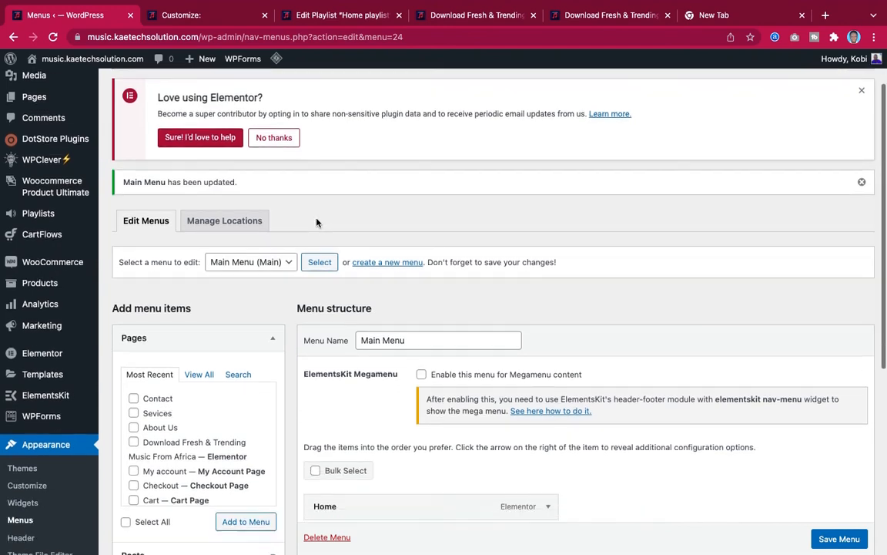
scroll(317, 224, down, 6)
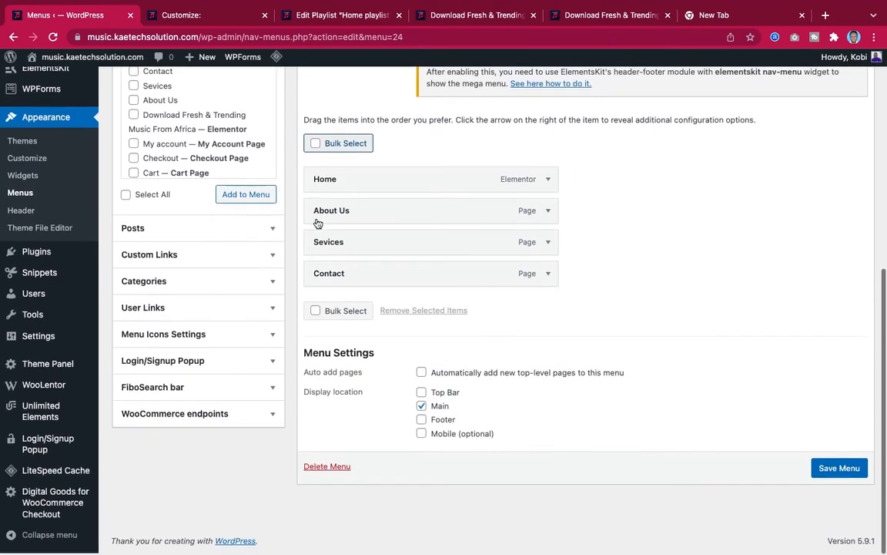
click(422, 409)
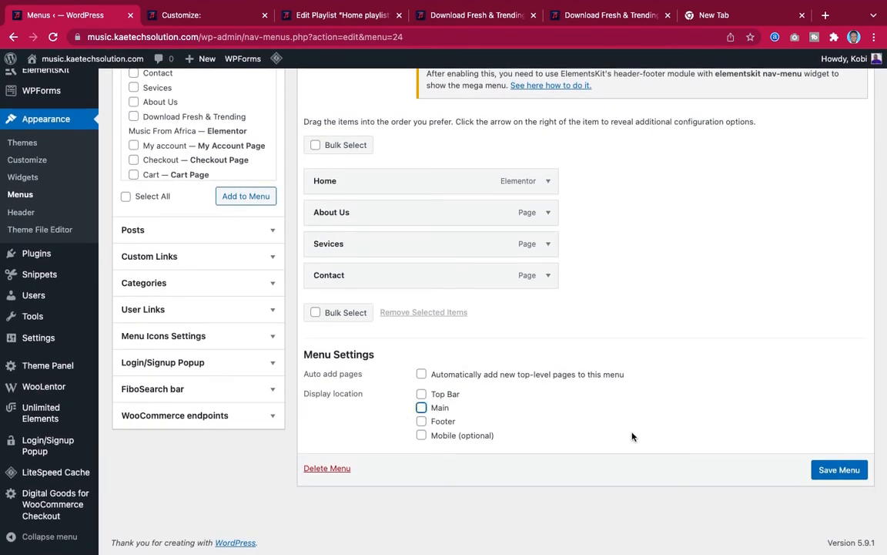
click(844, 473)
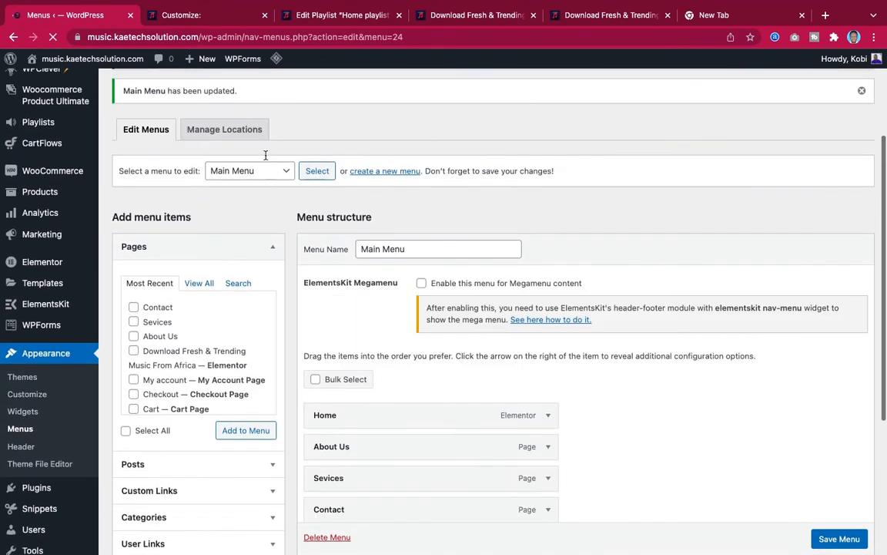
Open the Right Menu for editing, assign it to the Main display location and save it.
click(246, 169)
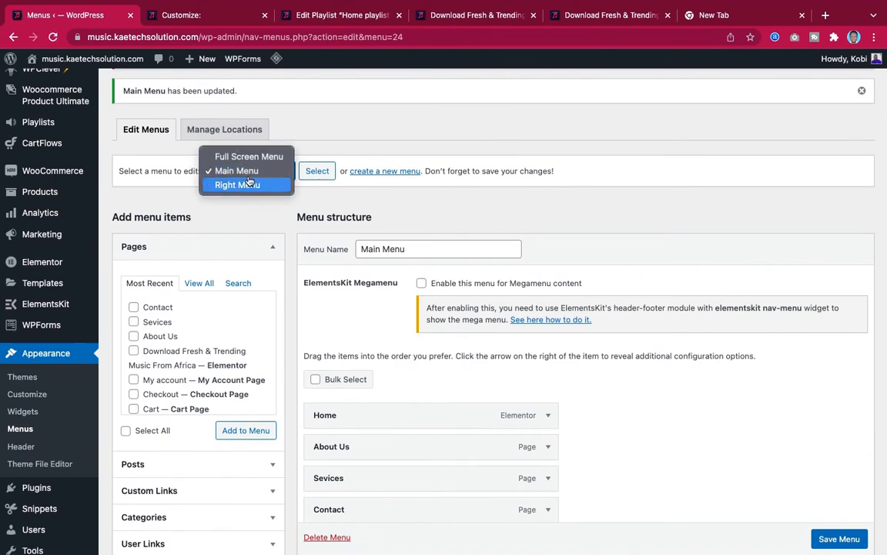
click(248, 185)
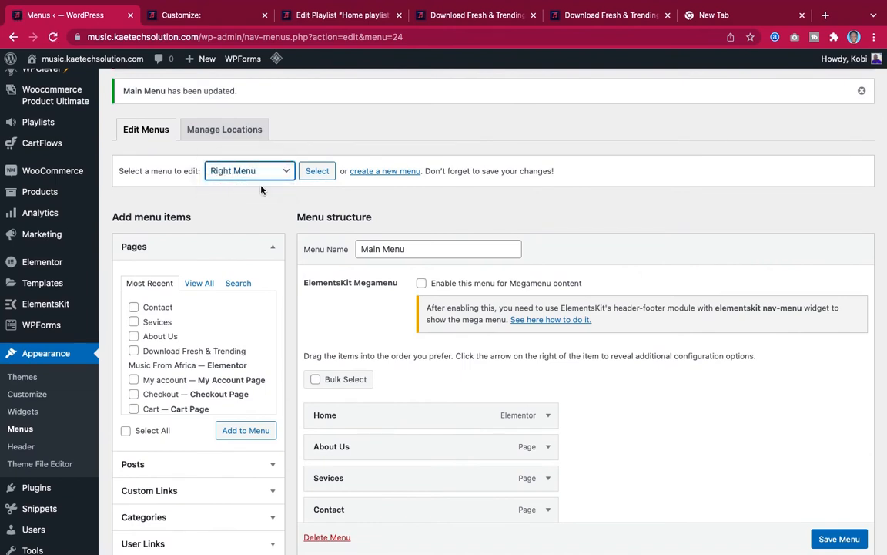
click(317, 172)
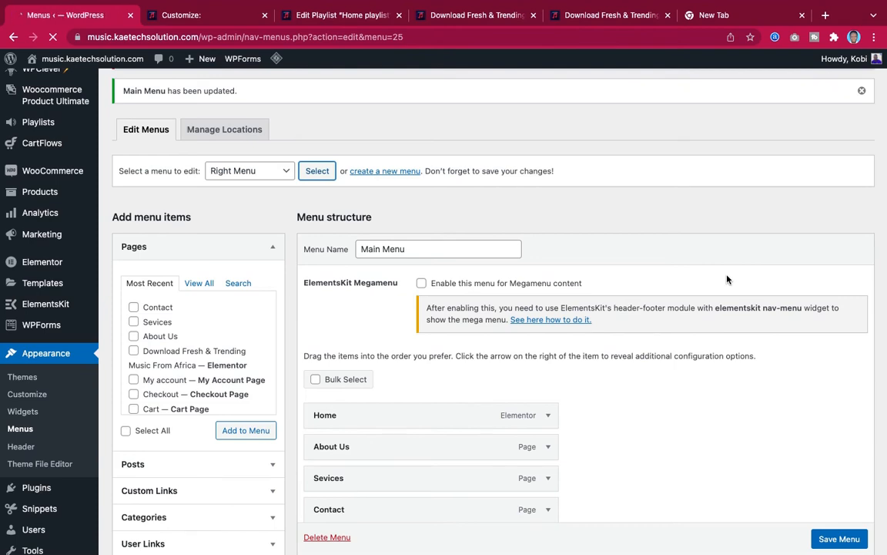
scroll(724, 280, down, 5)
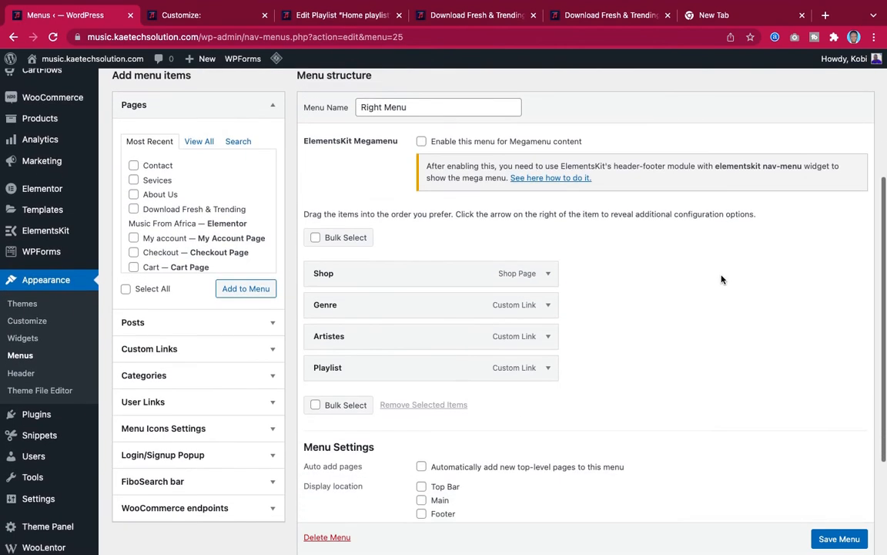
scroll(679, 368, down, 3)
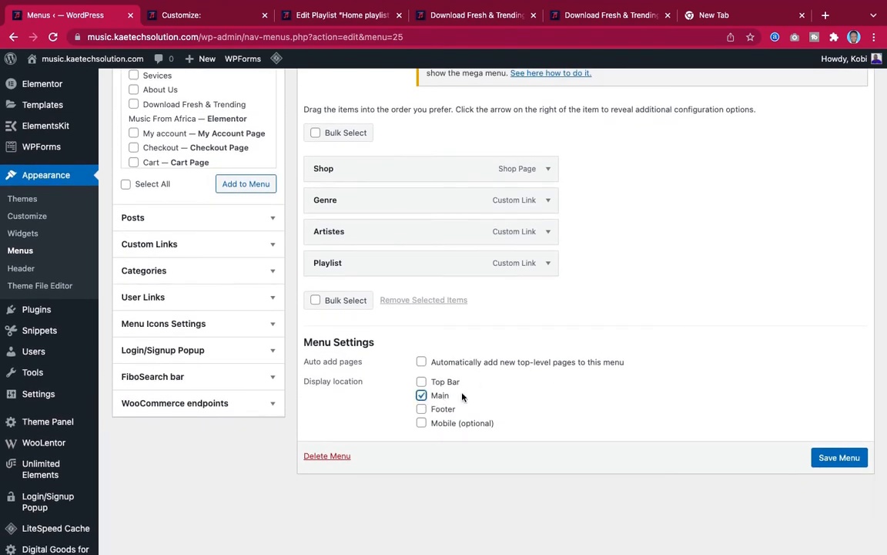
click(840, 460)
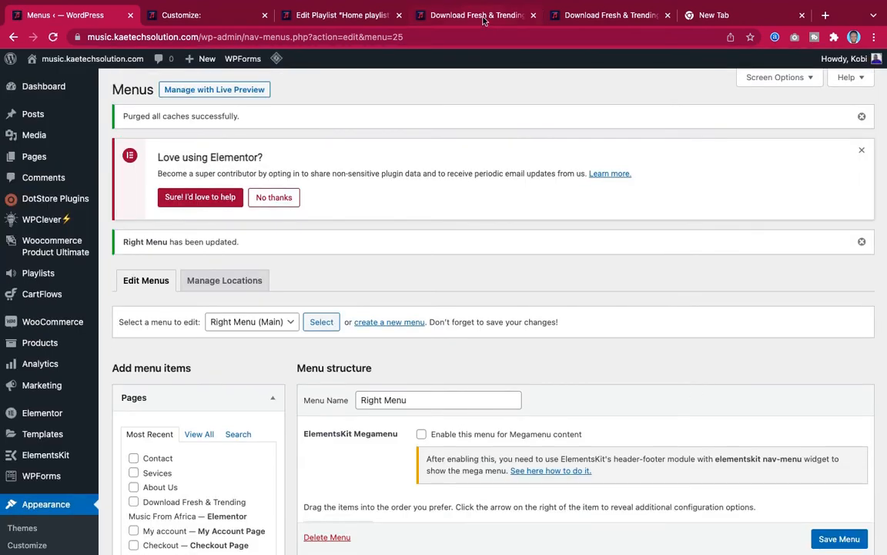
Reload the music store page to check the header's left and right menus, dismissing the chat notification.
click(483, 17)
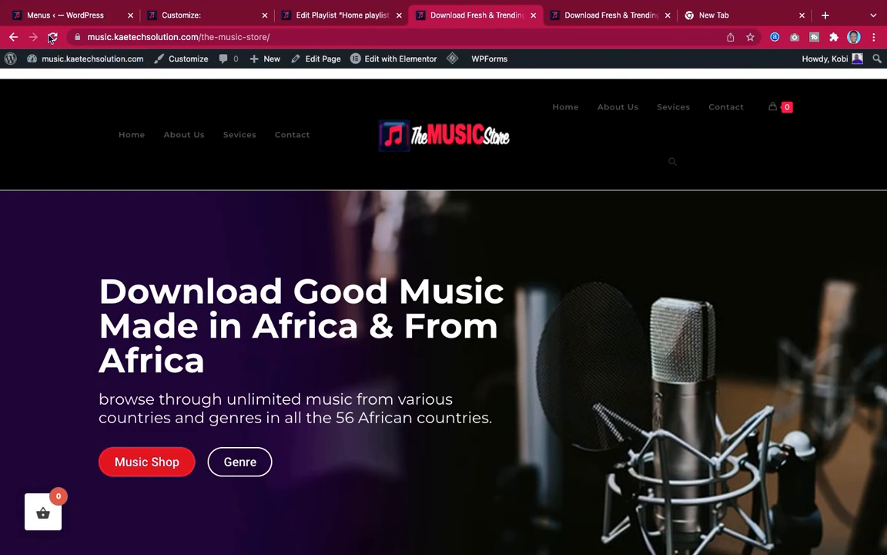
click(52, 37)
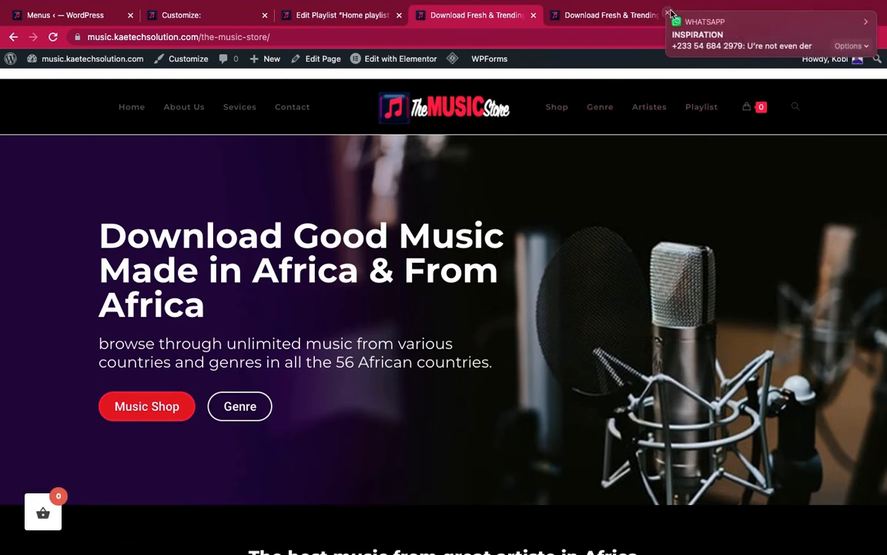
click(671, 13)
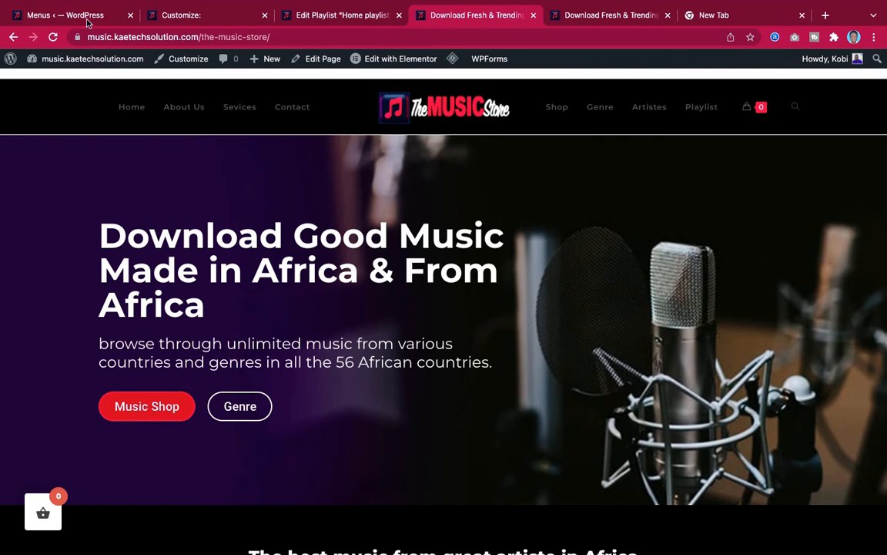
Turn off the header's bottom border in the Customizer's general header settings and publish the change.
click(193, 22)
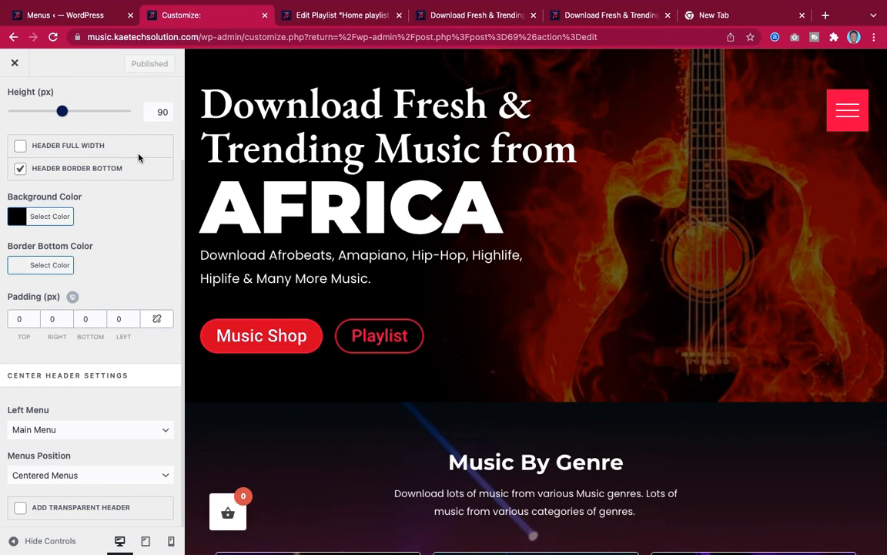
scroll(101, 239, up, 2)
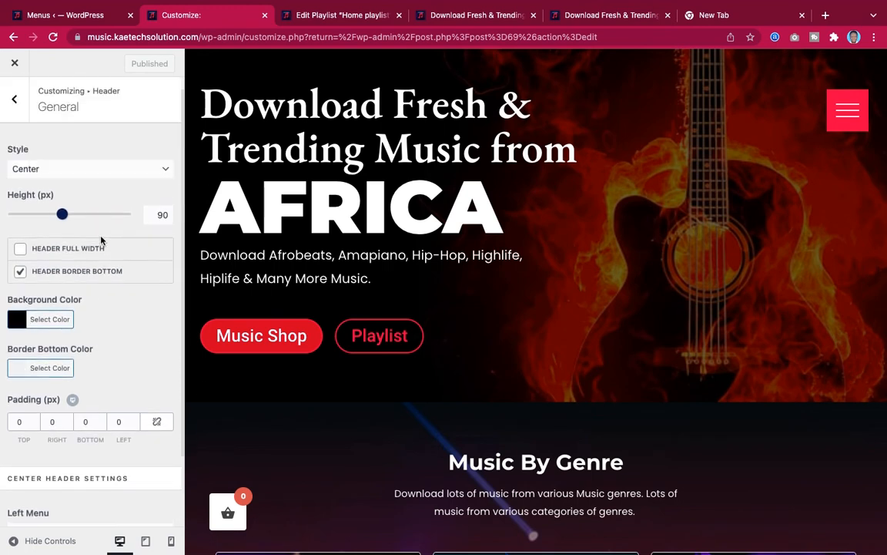
scroll(101, 240, down, 2)
scroll(79, 281, up, 2)
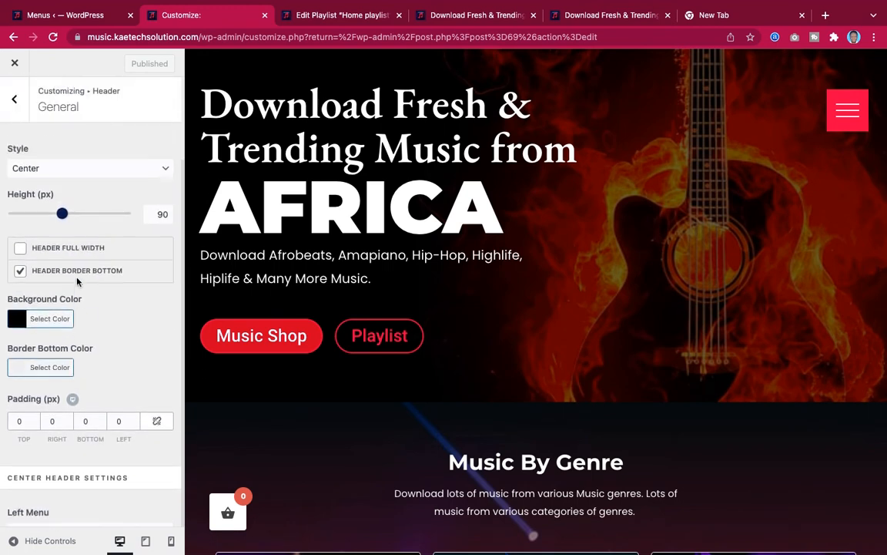
scroll(79, 281, down, 2)
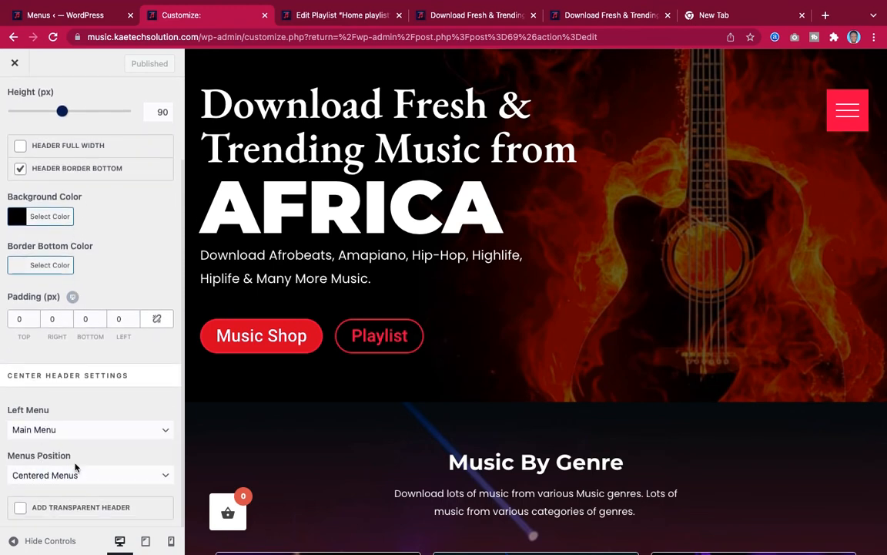
scroll(116, 258, up, 2)
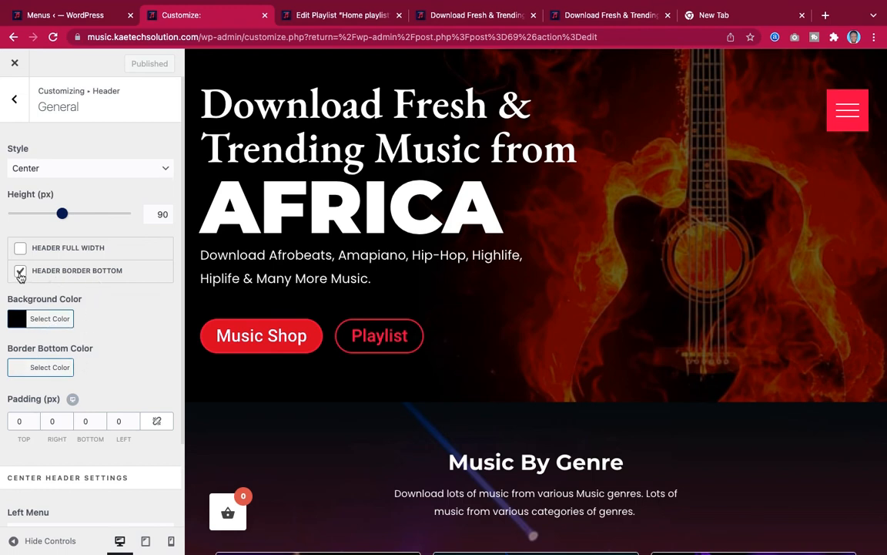
click(20, 271)
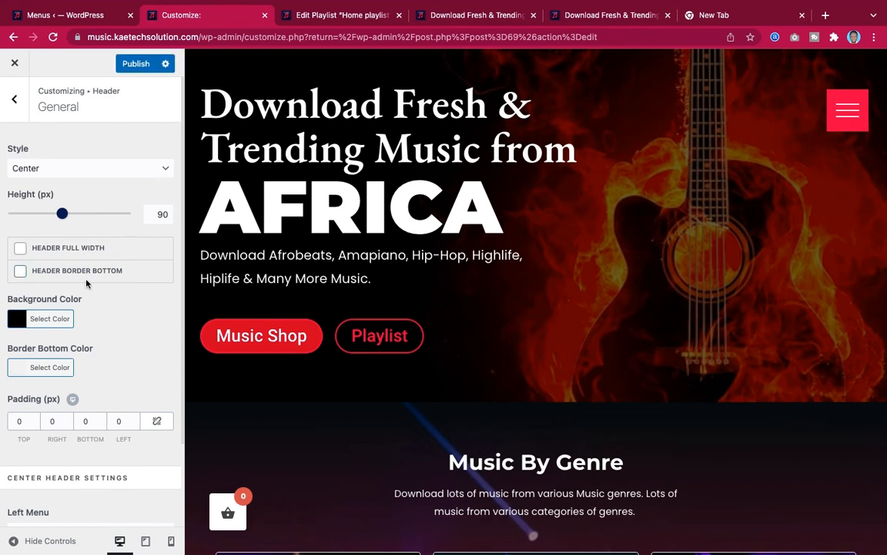
scroll(87, 283, down, 2)
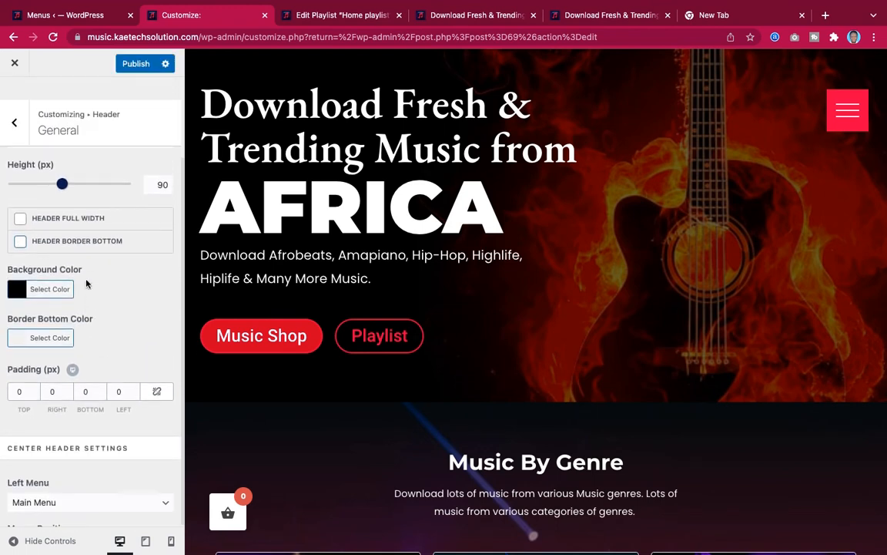
scroll(86, 283, up, 3)
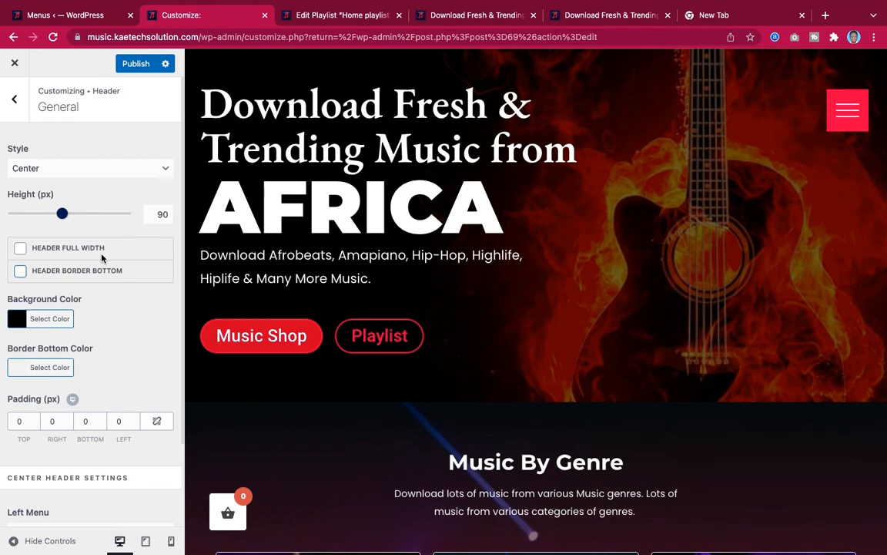
scroll(102, 258, down, 2)
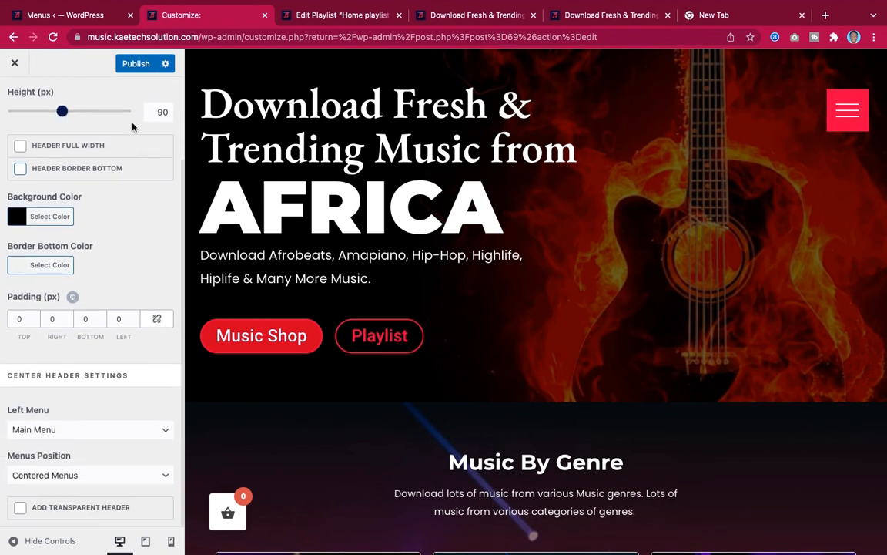
click(135, 63)
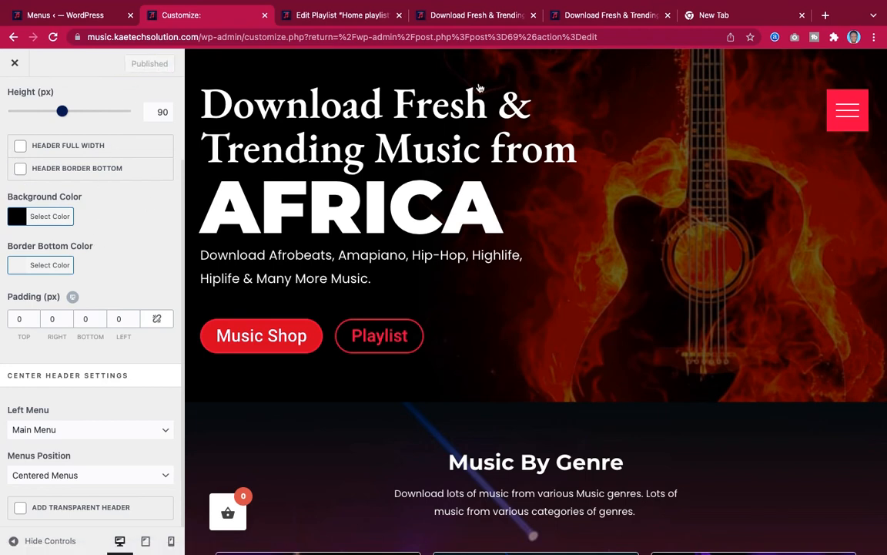
In the Customizer's header menu settings, set the main styling link color to white, #ffffff.
scroll(69, 142, up, 5)
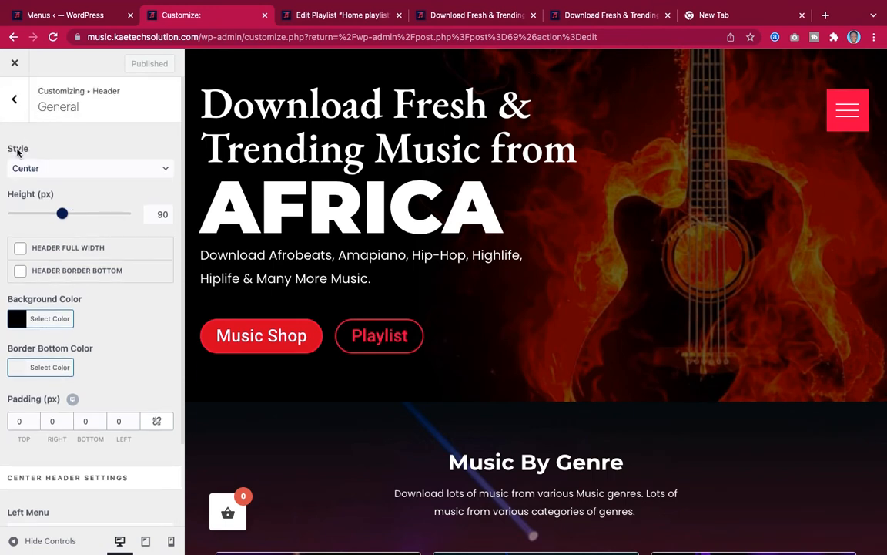
click(17, 98)
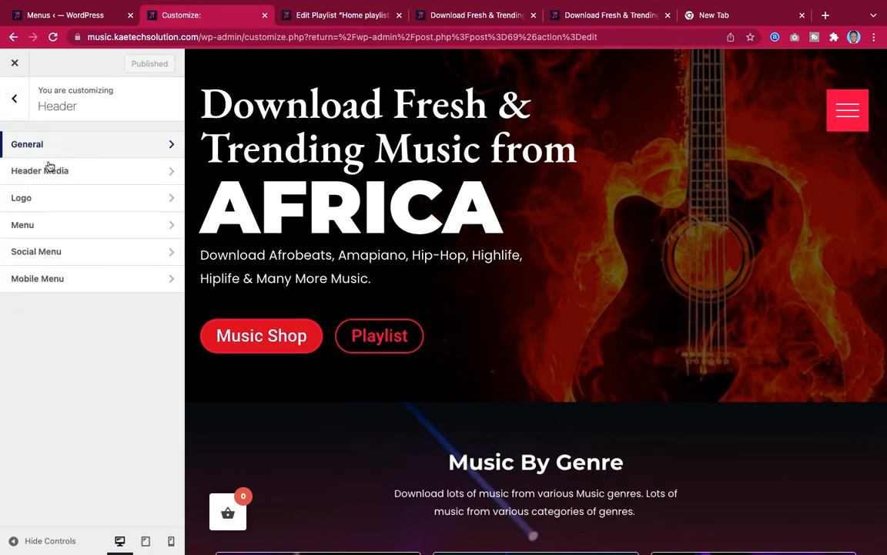
click(59, 230)
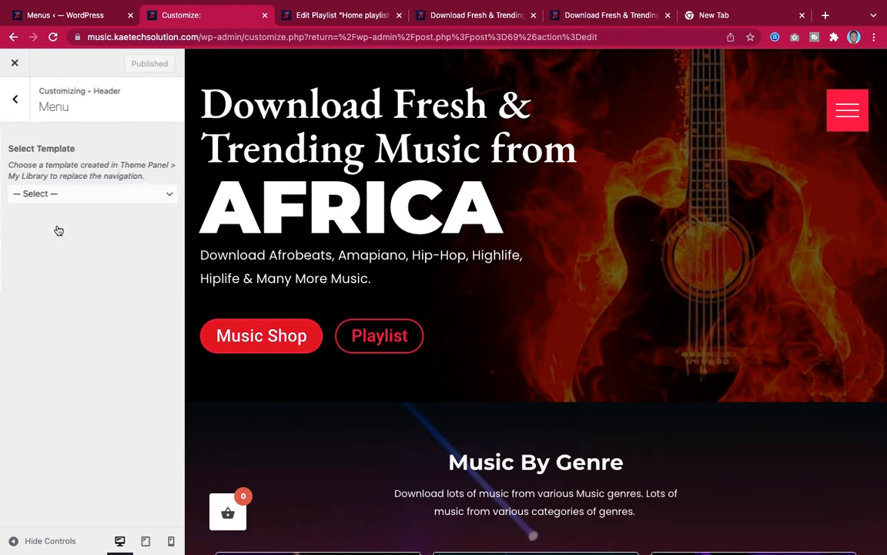
scroll(55, 231, down, 5)
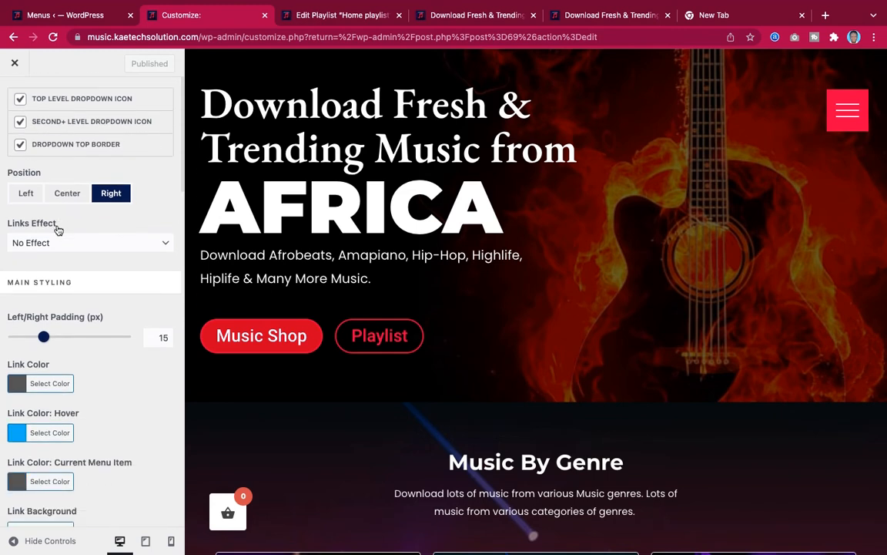
scroll(84, 219, up, 3)
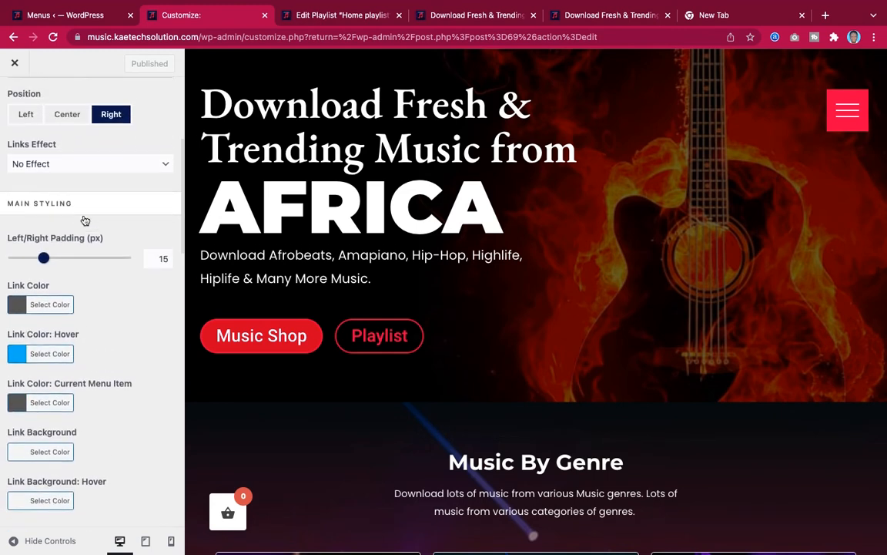
scroll(84, 220, up, 3)
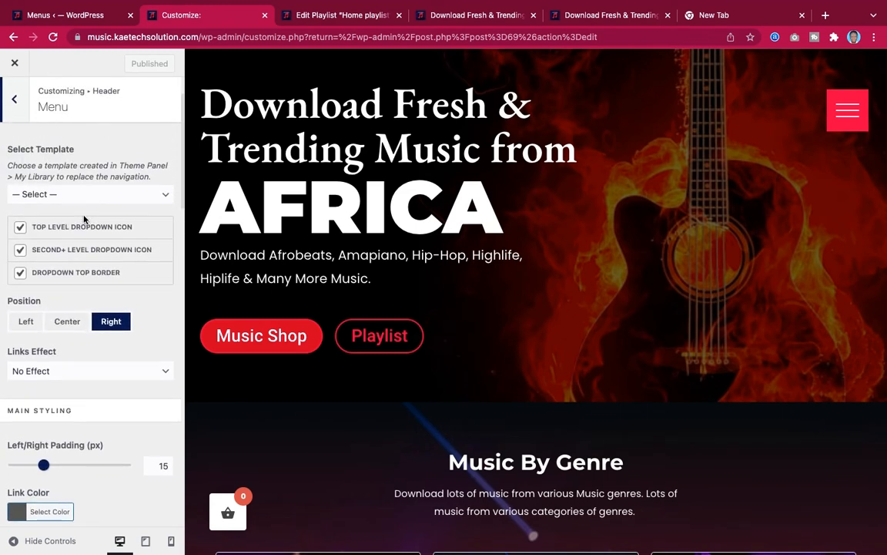
scroll(84, 219, down, 5)
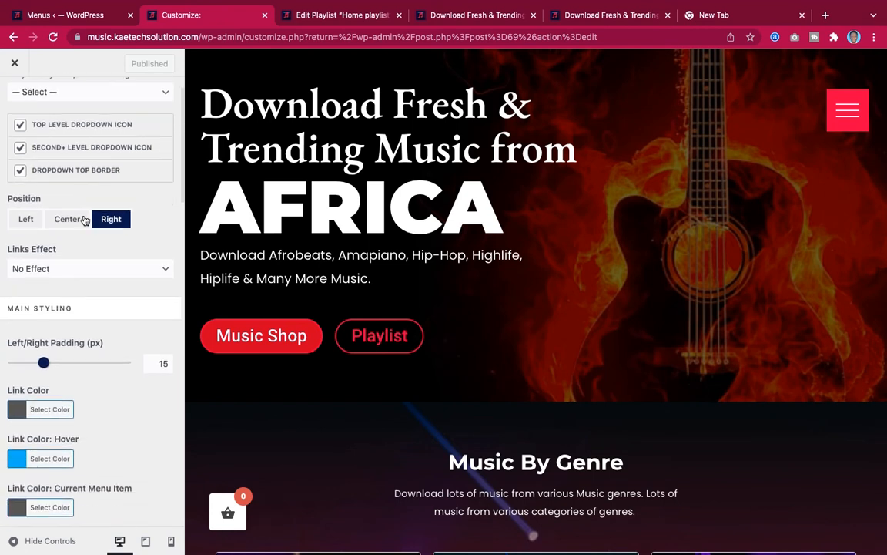
scroll(84, 220, up, 1)
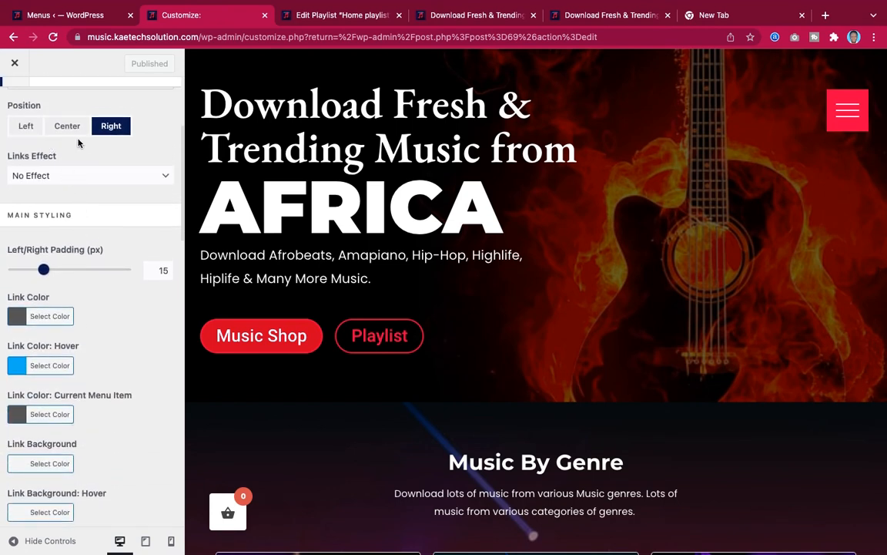
scroll(91, 239, down, 3)
scroll(91, 240, up, 1)
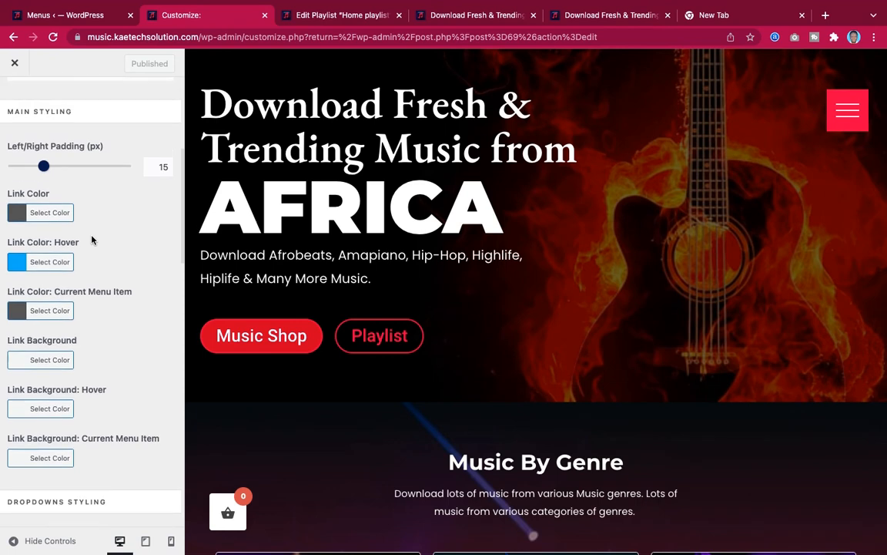
scroll(92, 239, down, 2)
click(18, 183)
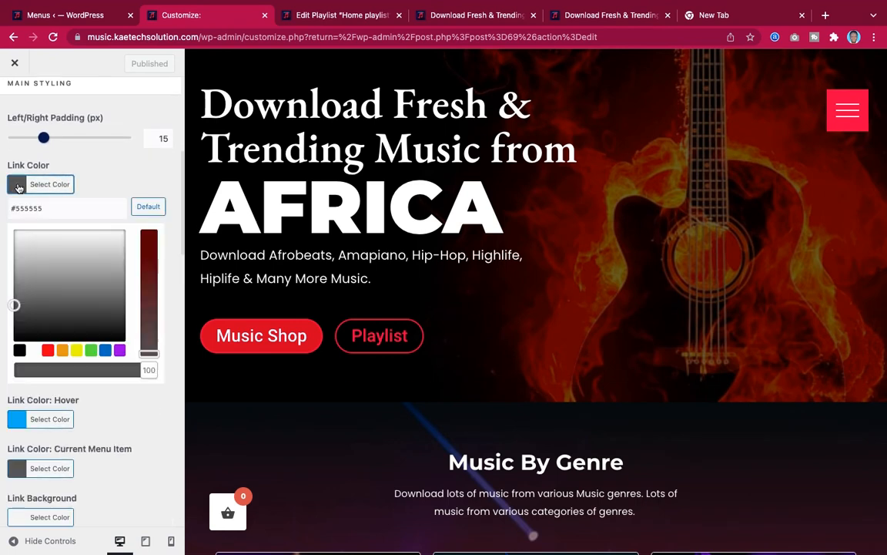
click(23, 236)
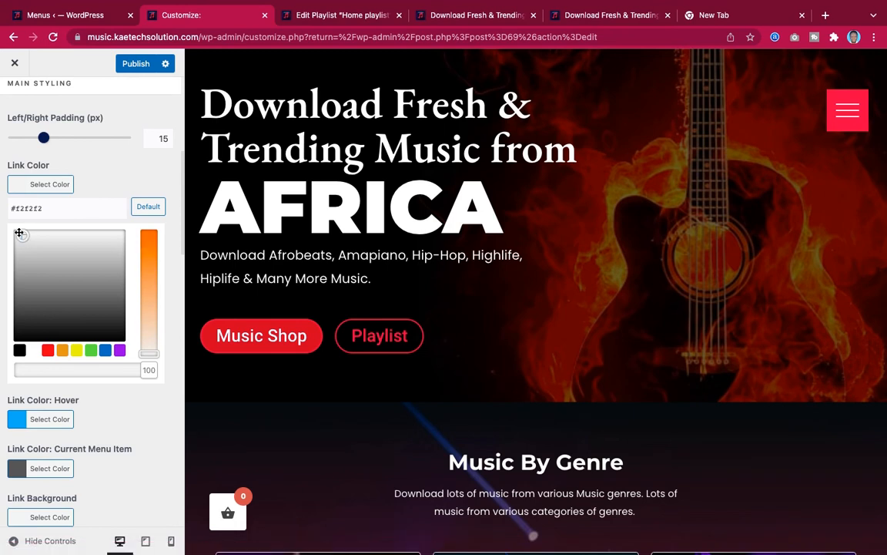
drag(18, 233, 13, 226)
click(13, 230)
click(16, 184)
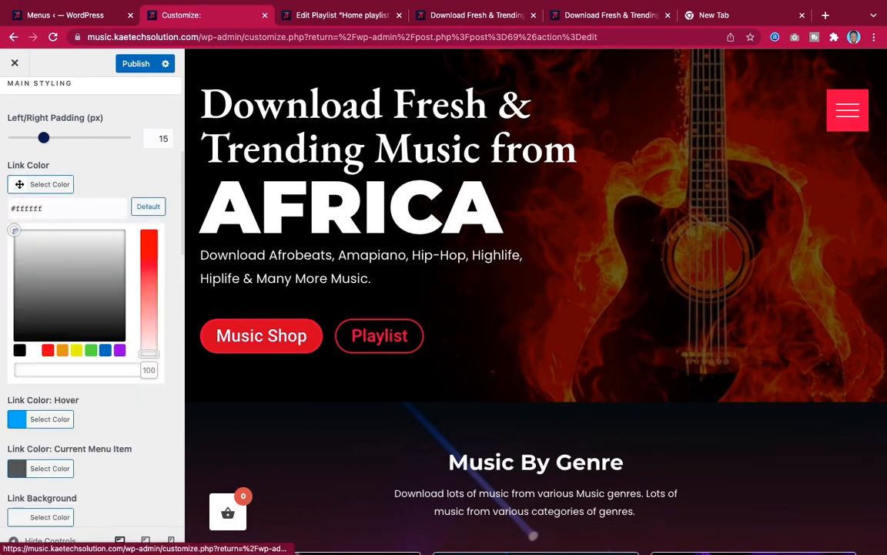
Set the main menu styling's hover and current menu item link colors to red, #dd3333.
click(133, 168)
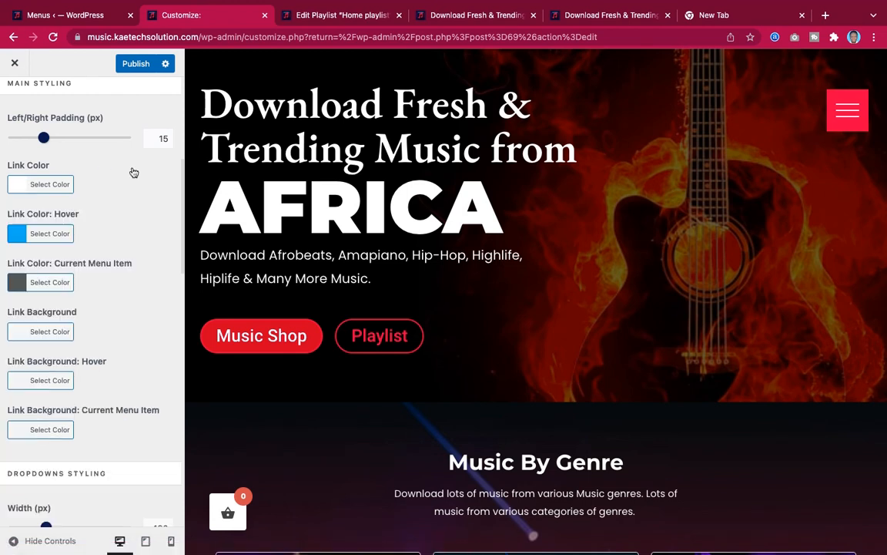
click(18, 233)
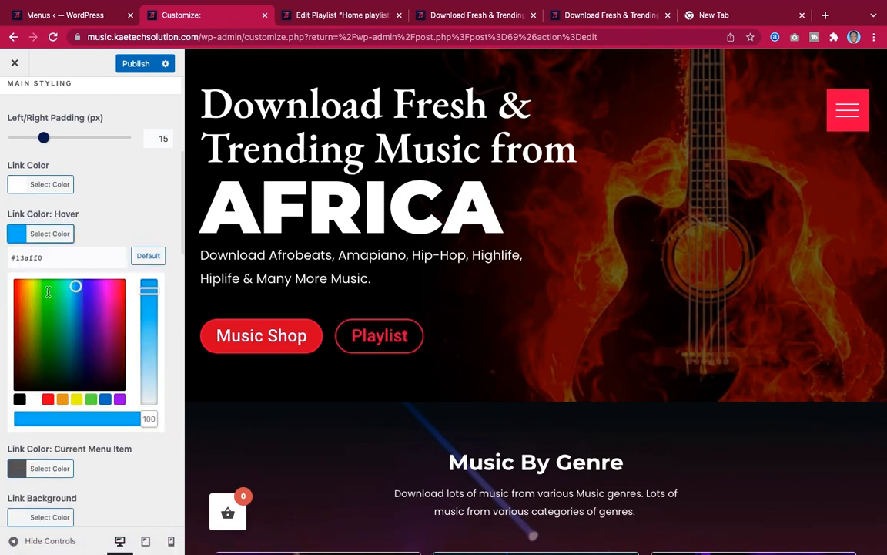
click(47, 398)
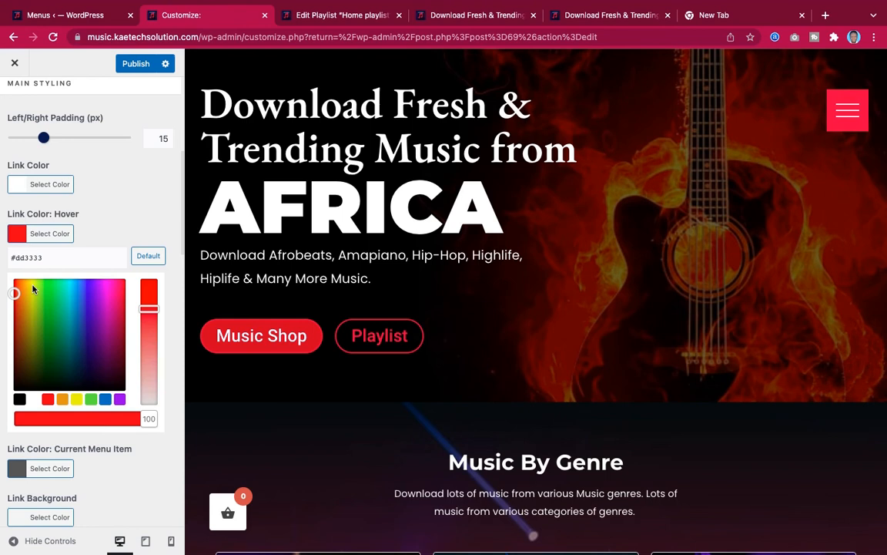
click(22, 235)
scroll(83, 295, down, 2)
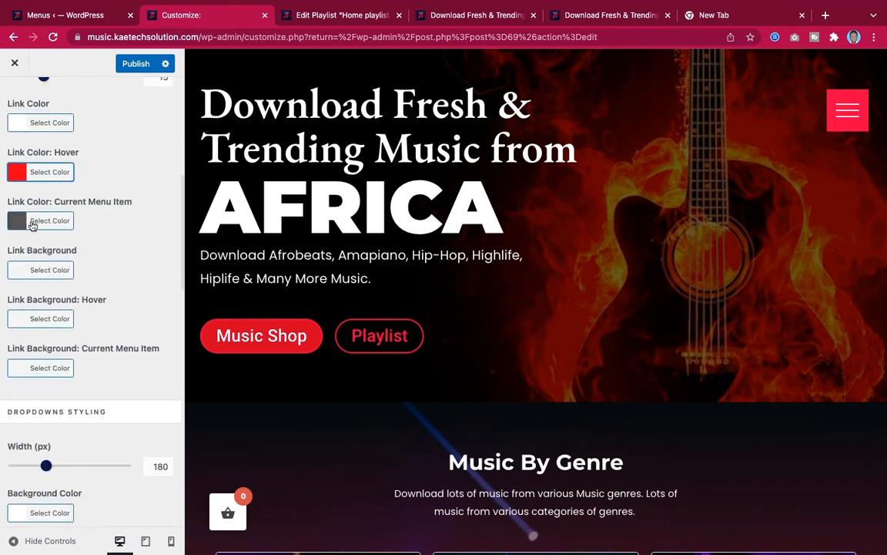
click(17, 223)
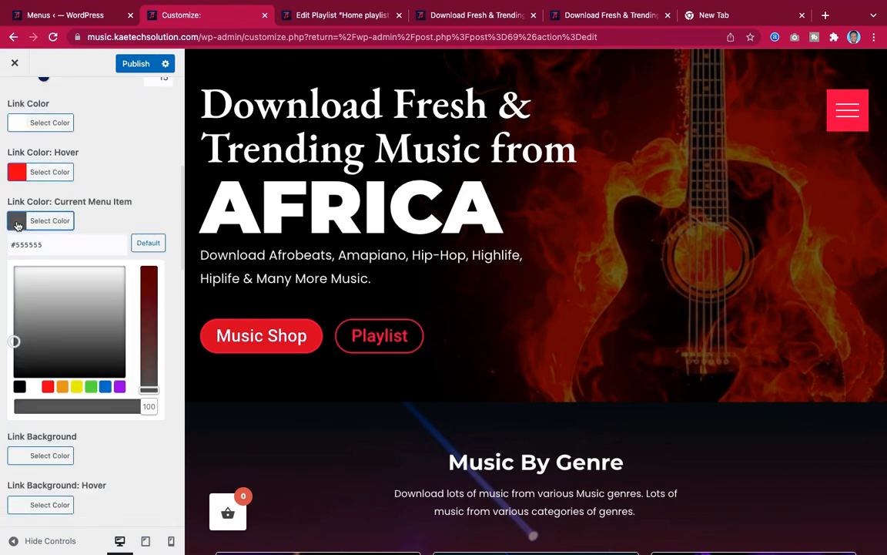
click(48, 386)
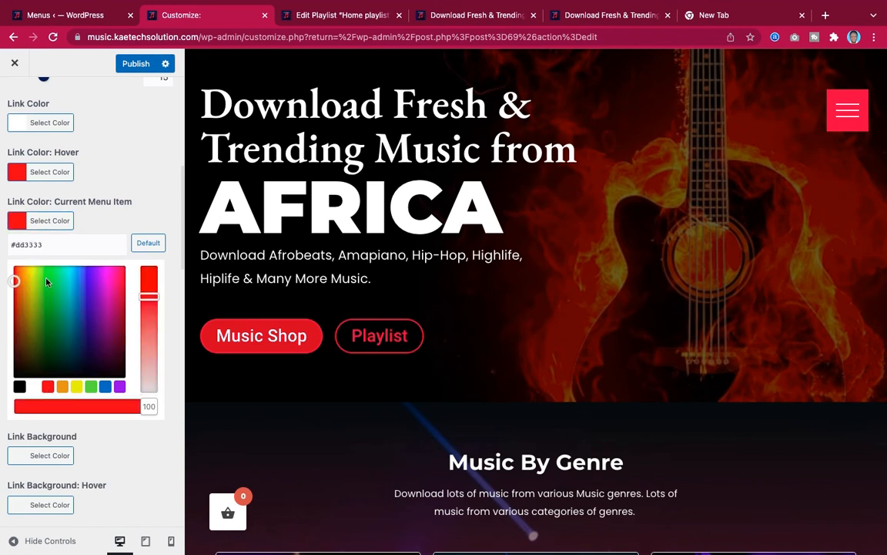
click(17, 222)
Check the Genre dropdown on the demo site, then set the dropdowns' background color to black, #000000, in the Customizer.
scroll(91, 314, down, 3)
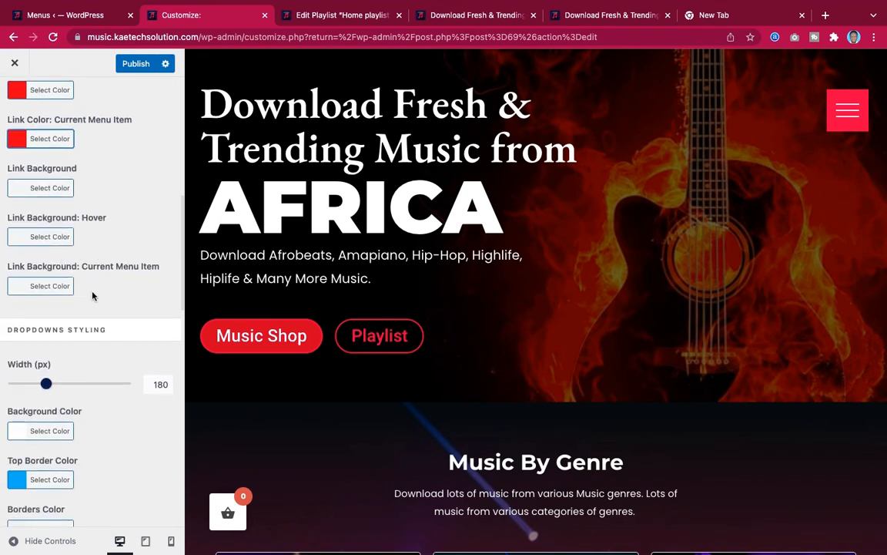
scroll(115, 316, down, 5)
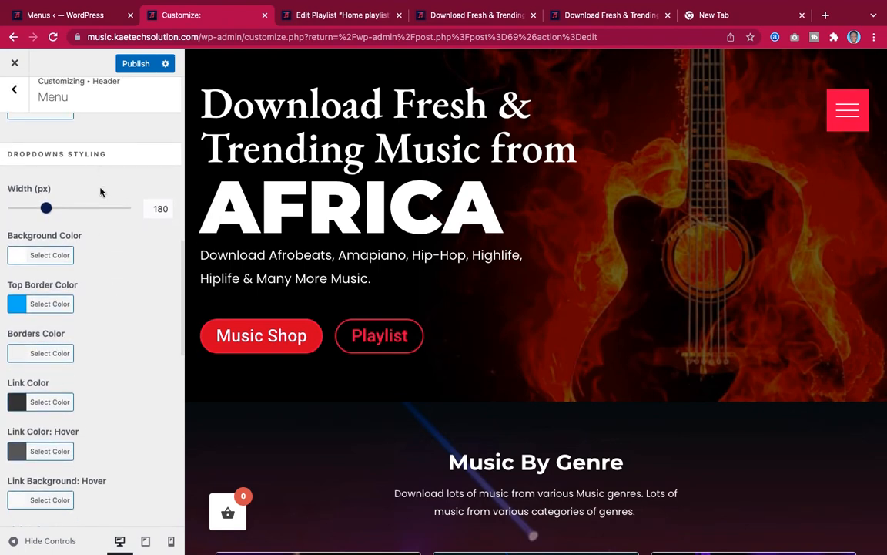
click(595, 15)
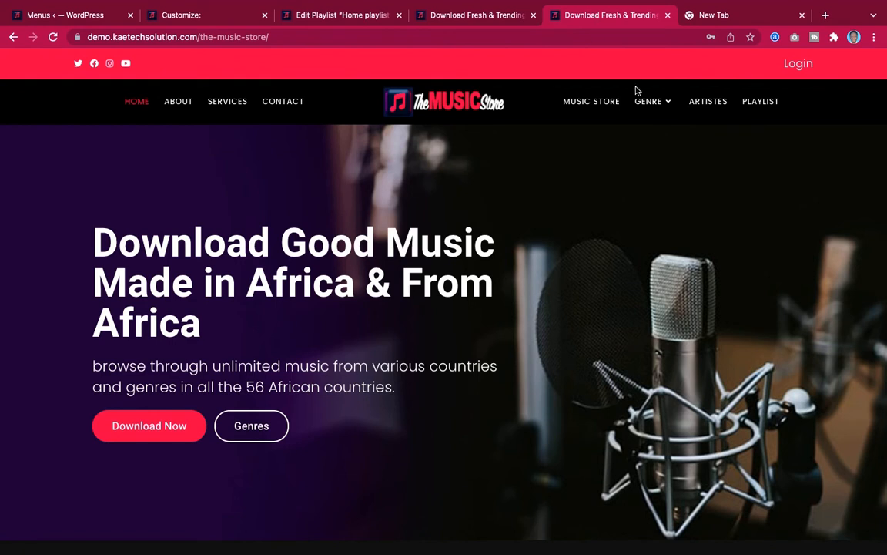
mouse_move(652, 107)
click(174, 16)
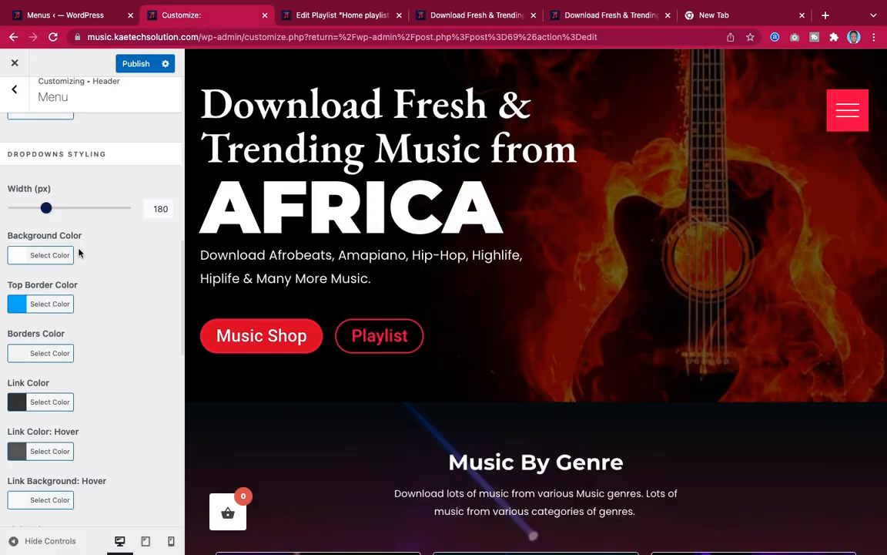
scroll(78, 253, down, 2)
click(18, 215)
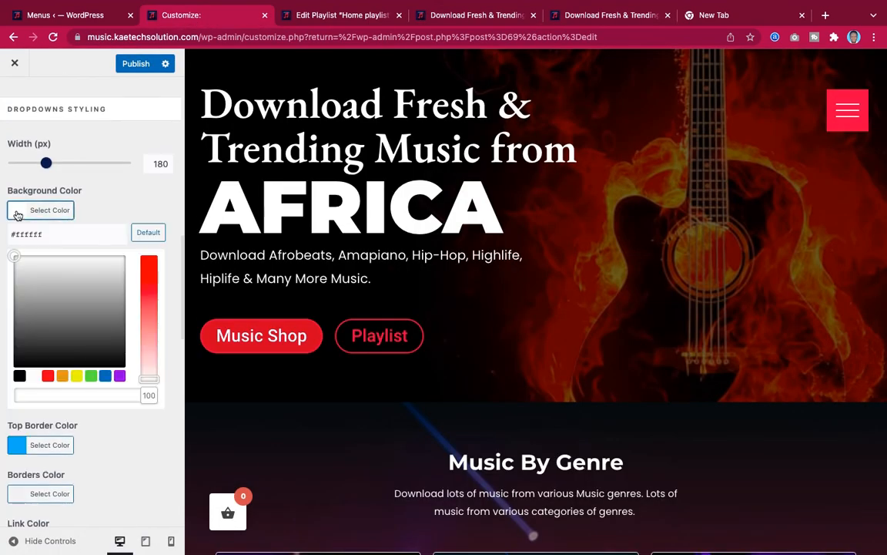
click(19, 375)
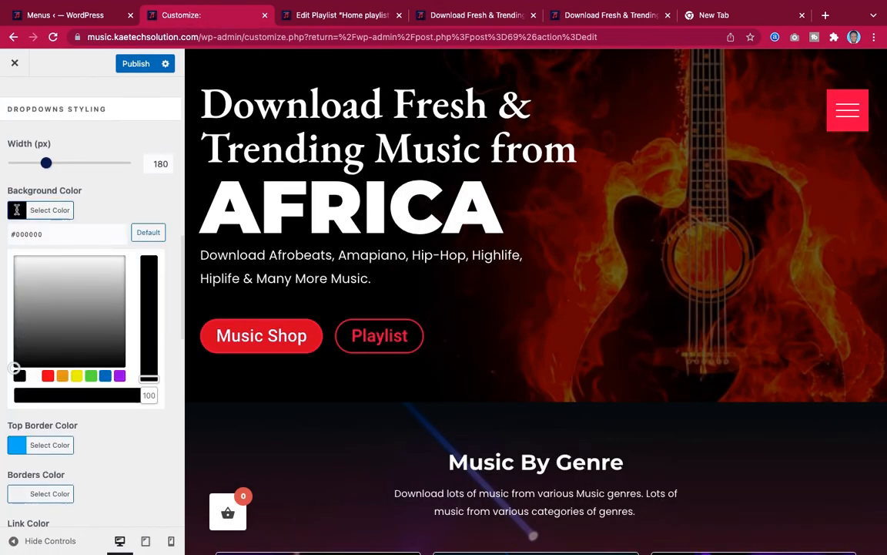
click(16, 213)
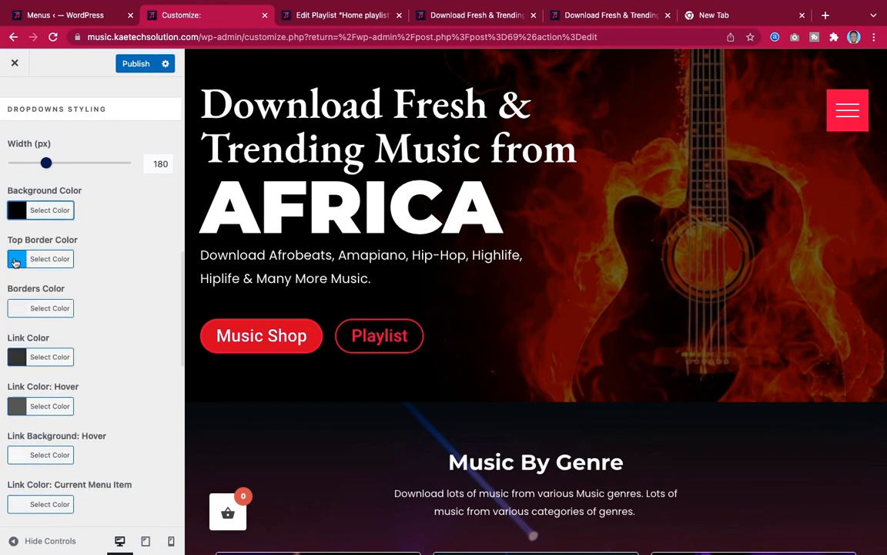
Set the dropdowns' top border color to the red preset swatch.
click(14, 262)
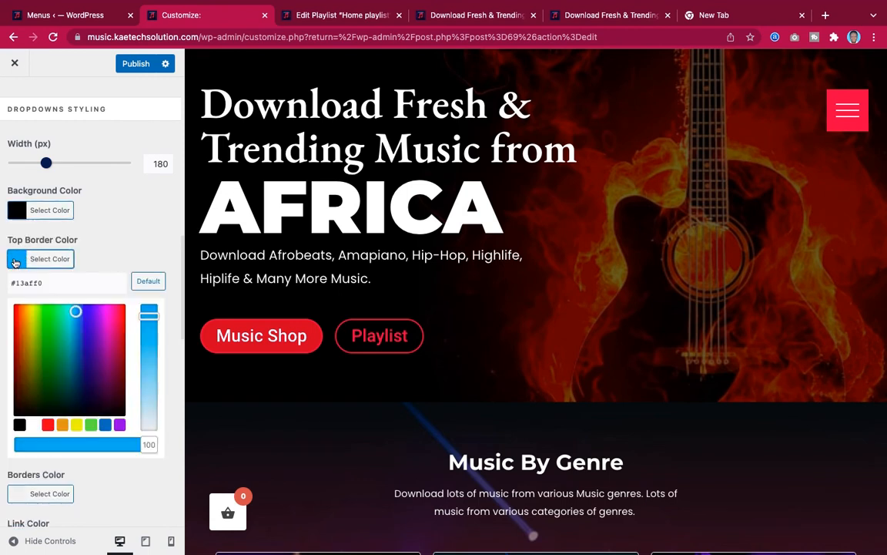
click(48, 425)
click(16, 259)
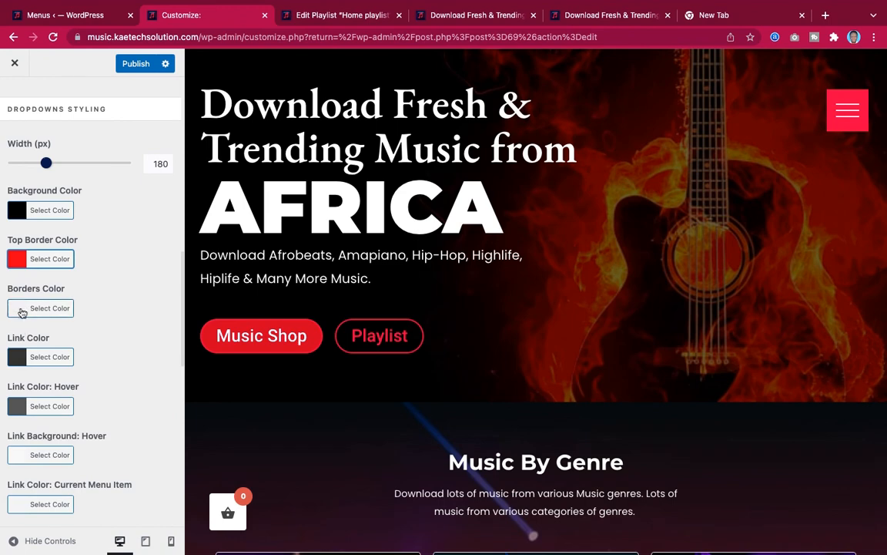
Recheck the demo site's Genre dropdown and set the link color in the Customizer's dropdown styling to white.
scroll(123, 310, down, 3)
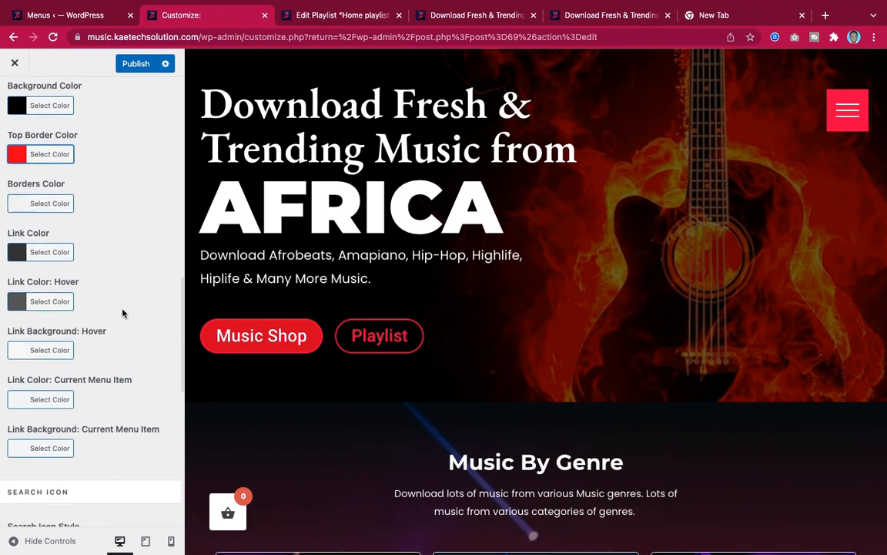
click(638, 15)
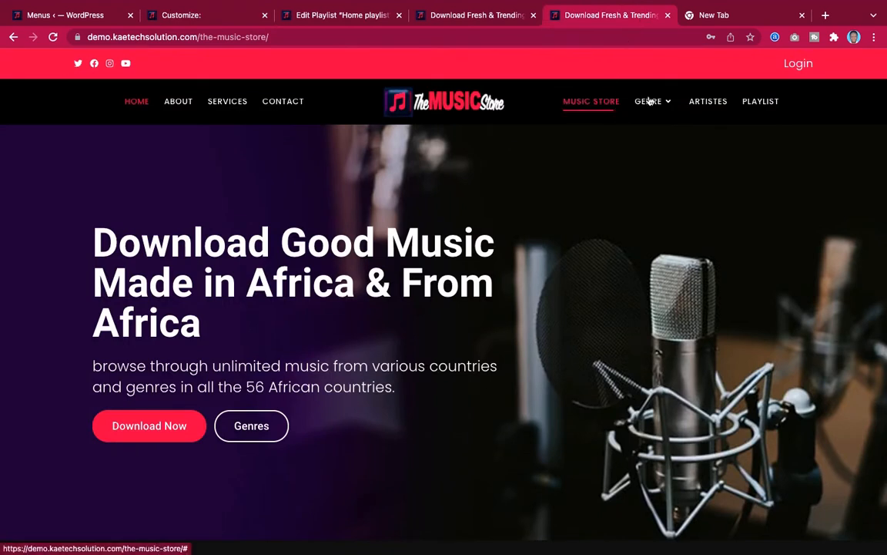
mouse_move(651, 101)
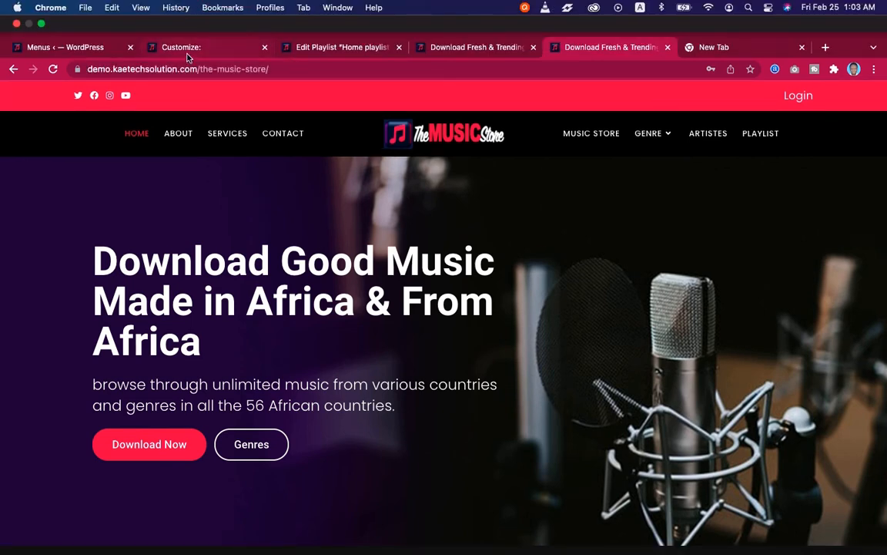
click(187, 55)
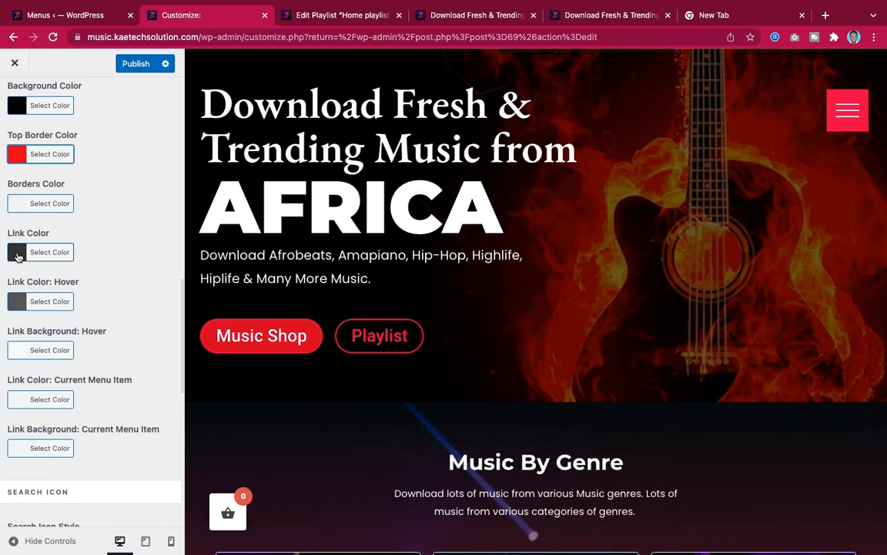
click(18, 254)
click(17, 302)
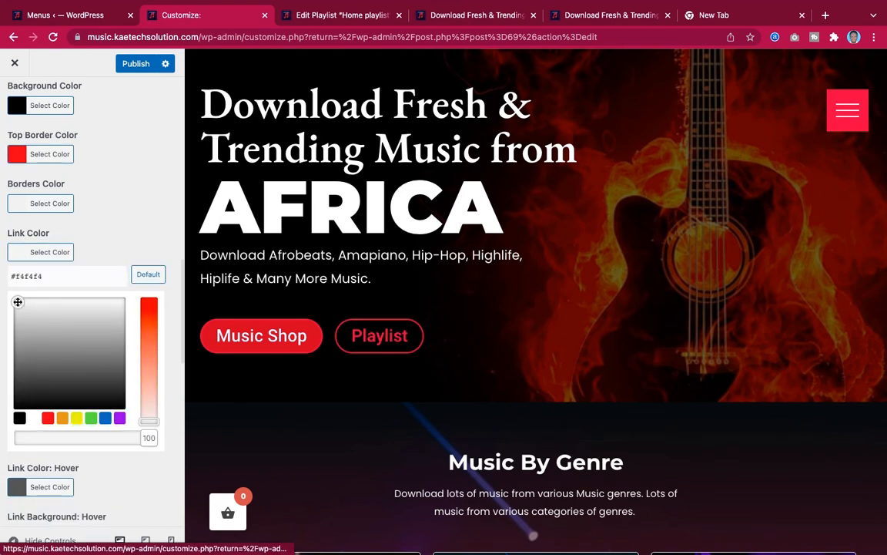
drag(18, 303, 16, 300)
click(17, 252)
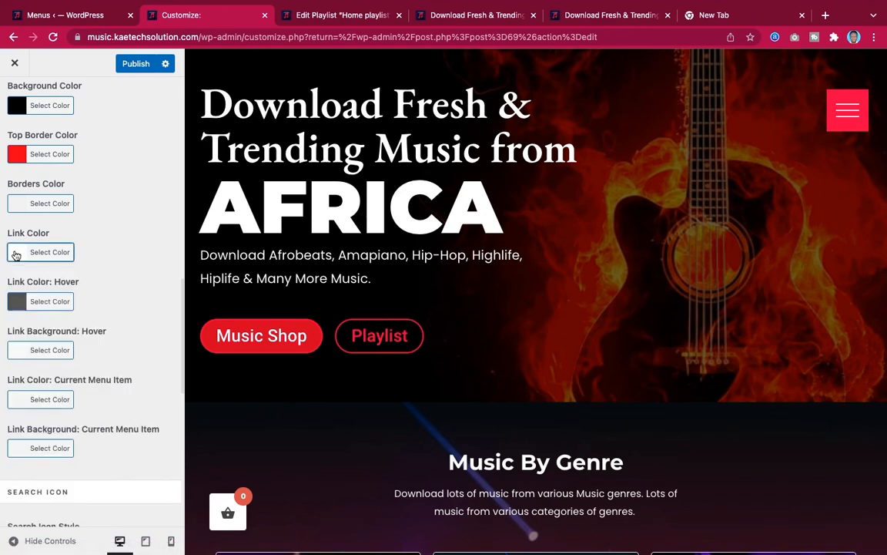
Set the hover link color of the dropdown menus to white.
scroll(81, 291, down, 1)
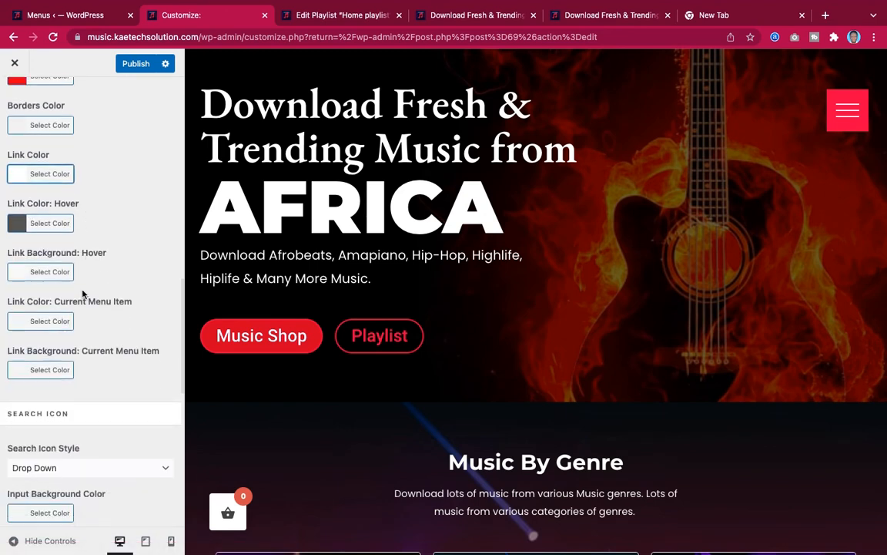
click(19, 224)
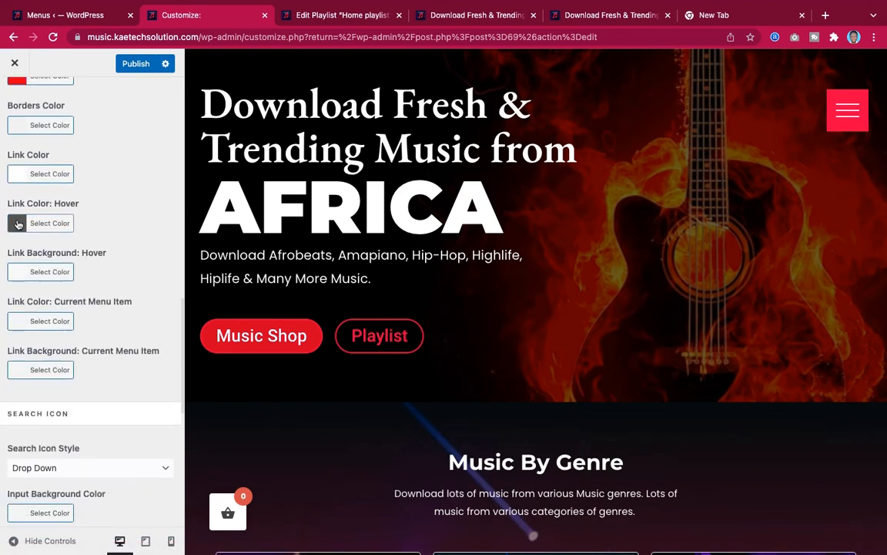
click(20, 275)
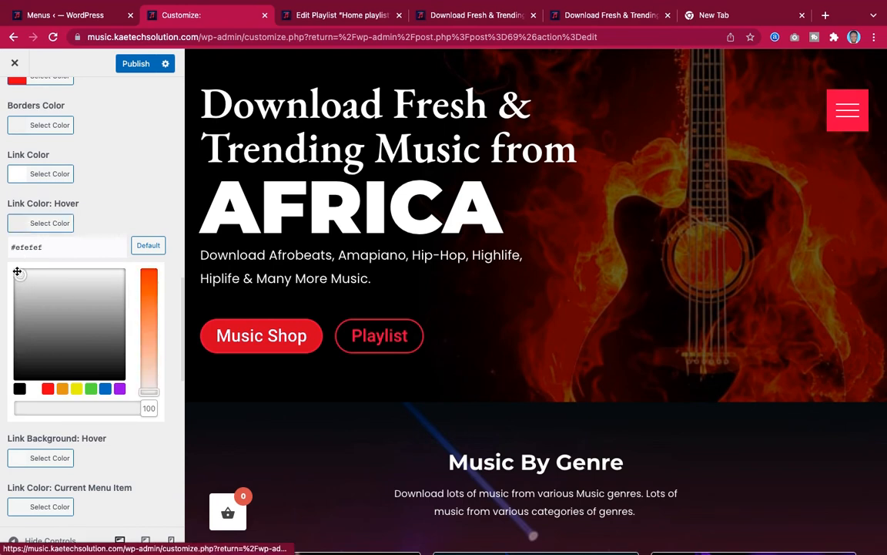
drag(17, 271, 14, 269)
click(15, 221)
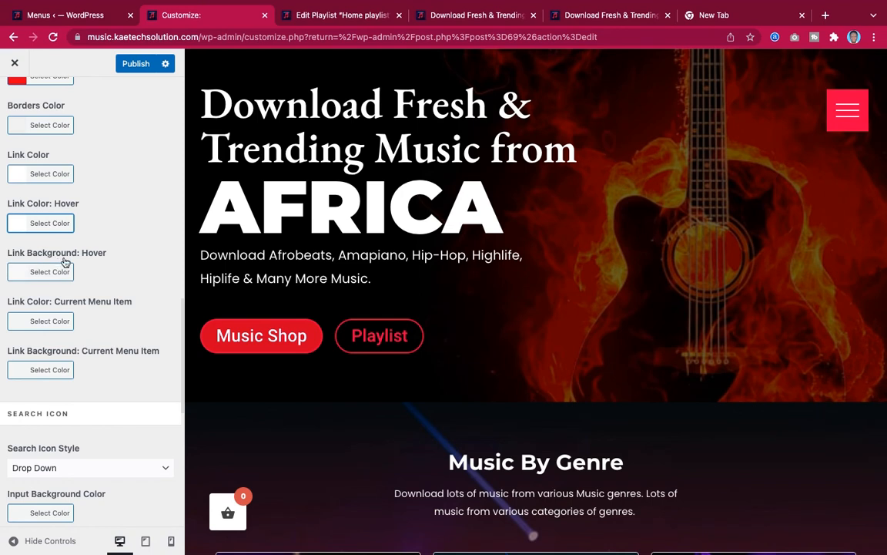
Set the dropdowns' hover link background to red, #dd3333.
click(17, 276)
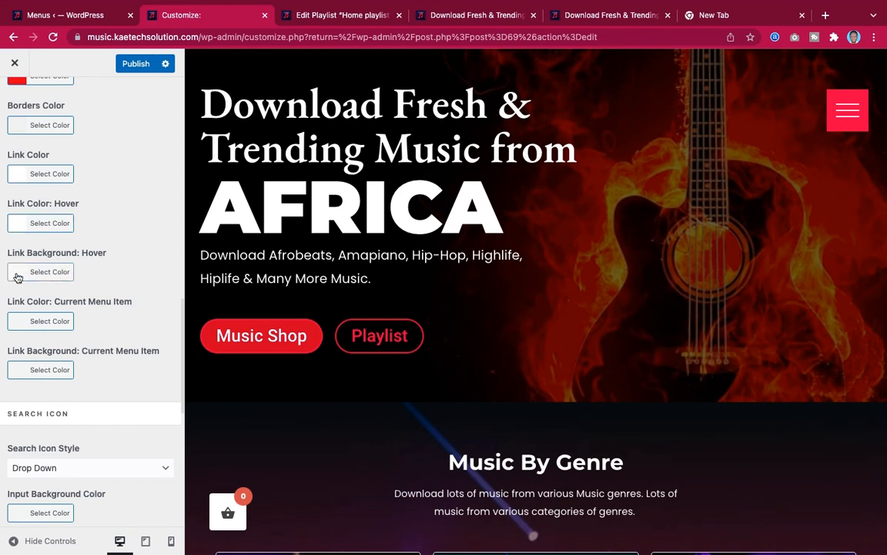
click(47, 438)
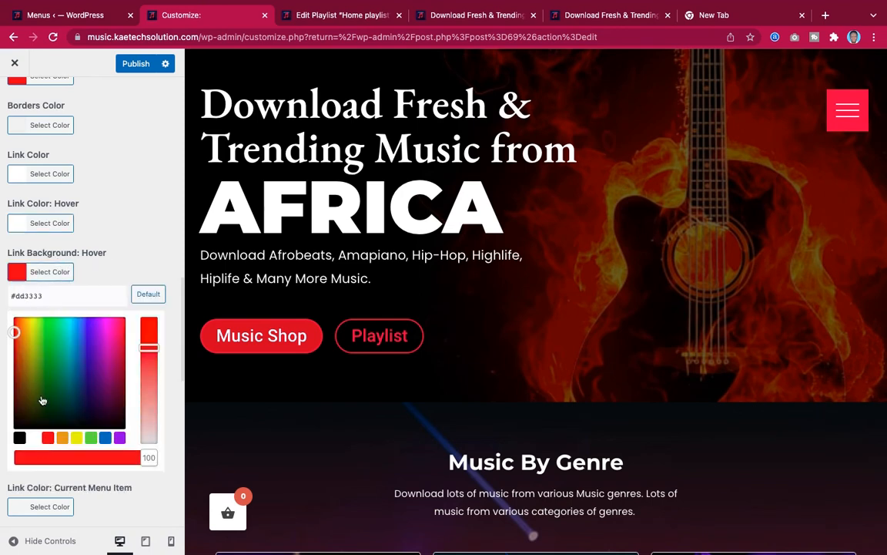
click(19, 274)
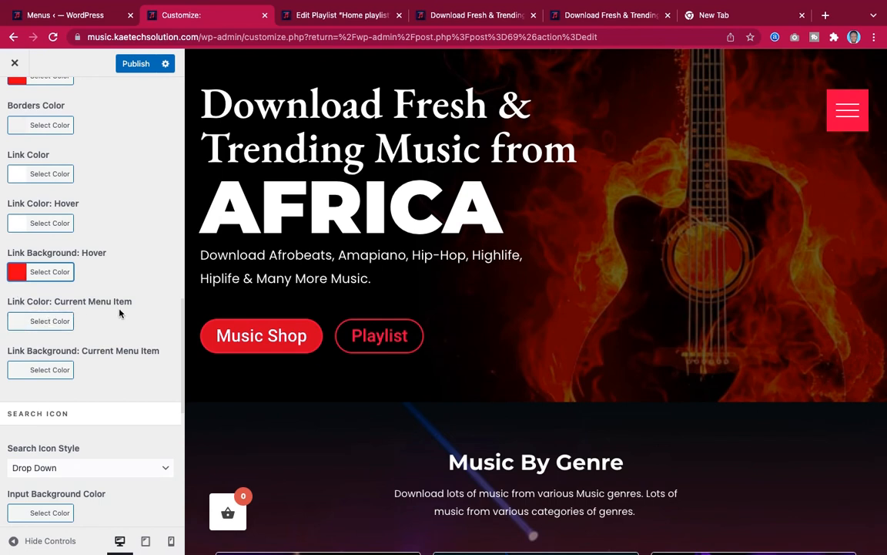
Set the dropdowns' current menu item link color to white, #ffffff.
scroll(119, 312, down, 2)
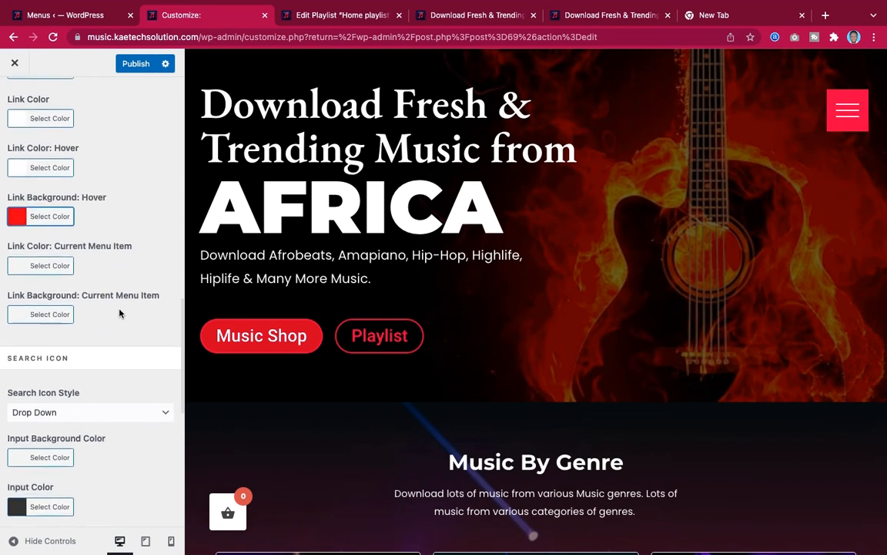
click(18, 258)
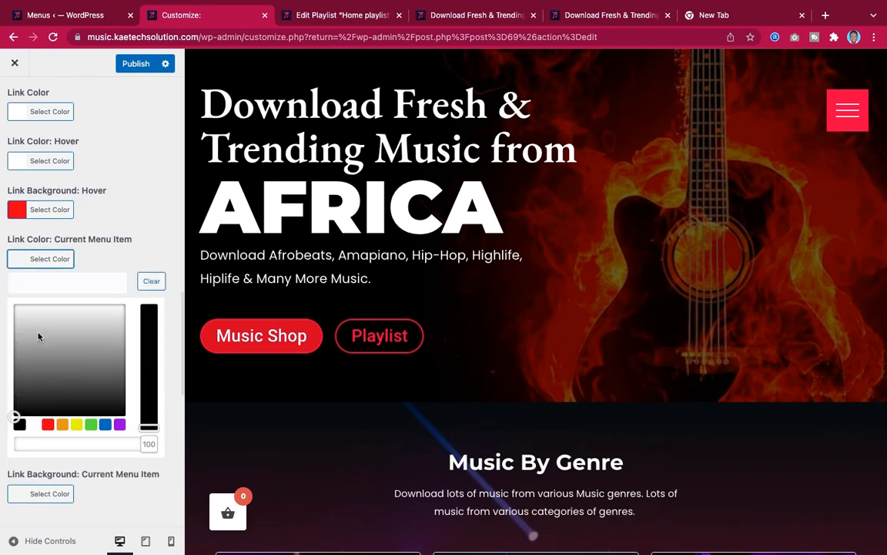
click(21, 309)
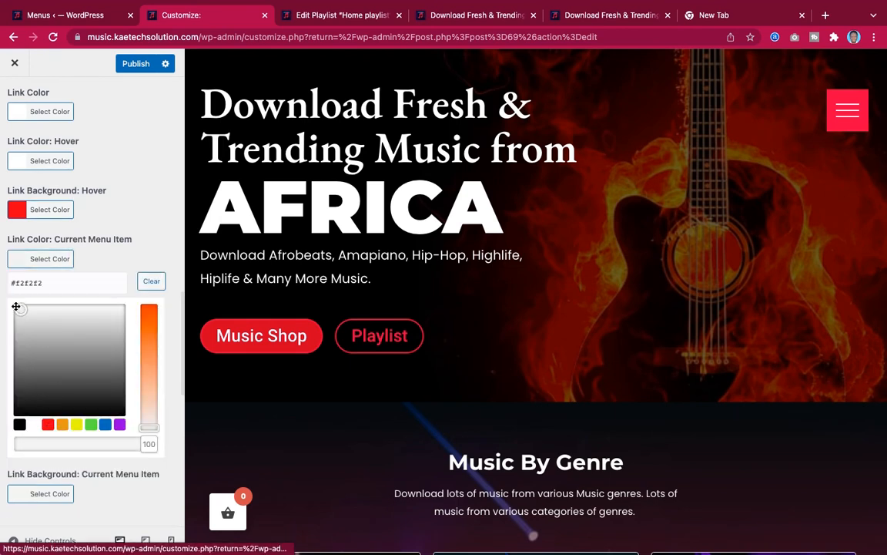
drag(16, 307, 7, 299)
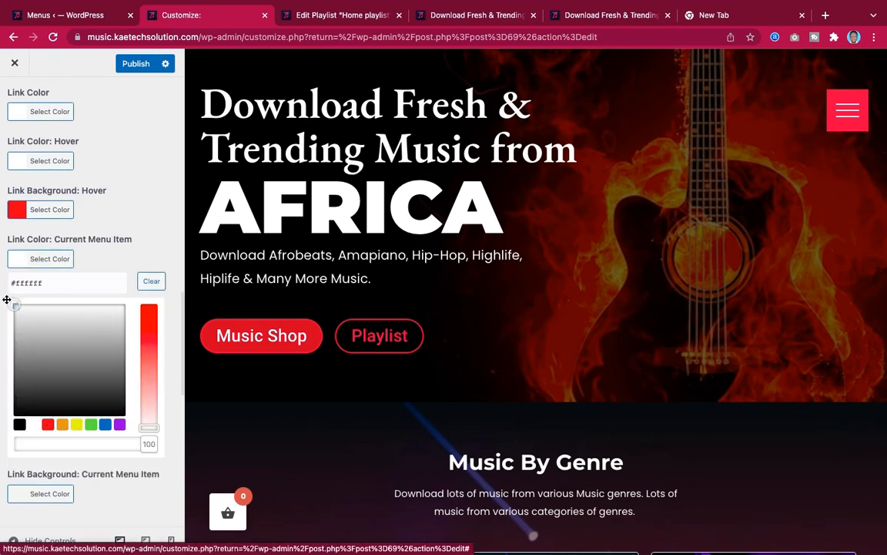
click(19, 259)
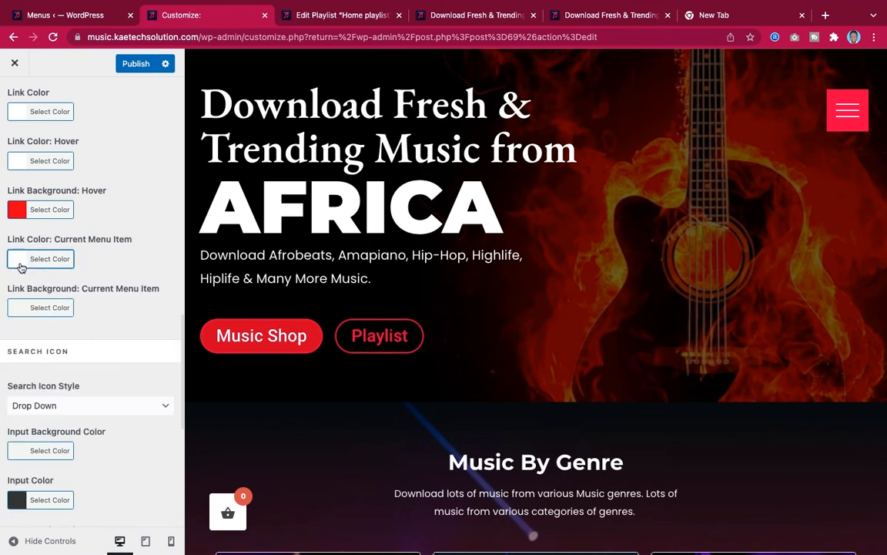
Set the dropdowns' current menu item link background to the red preset swatch.
click(17, 310)
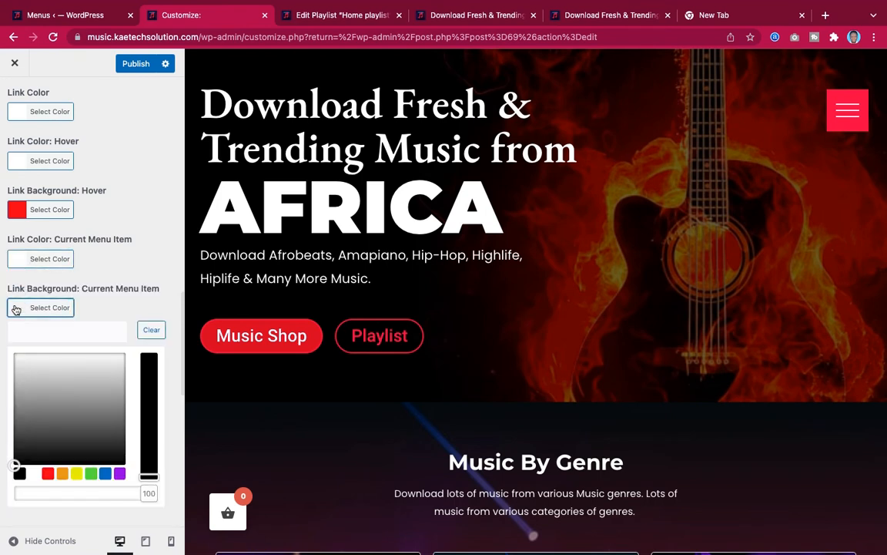
click(47, 473)
click(17, 307)
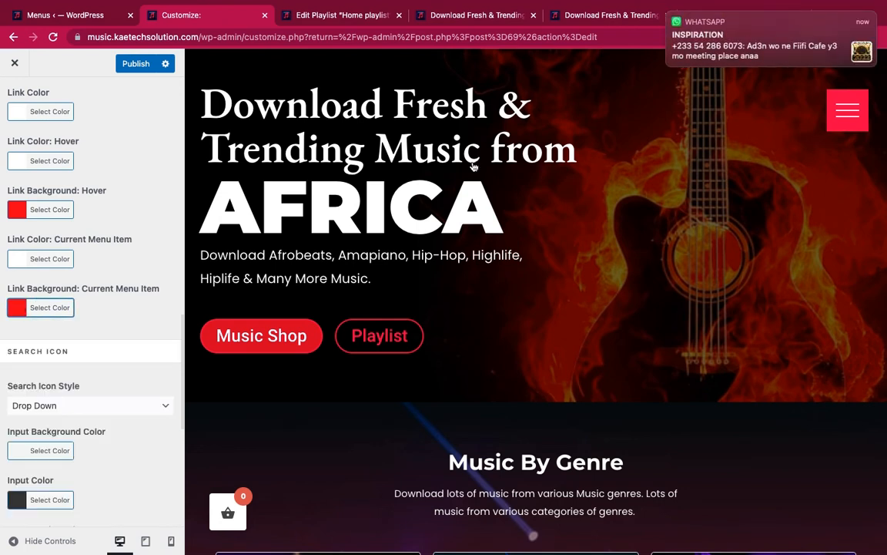
Compare the demo music store's header with the header on the site being built.
click(668, 14)
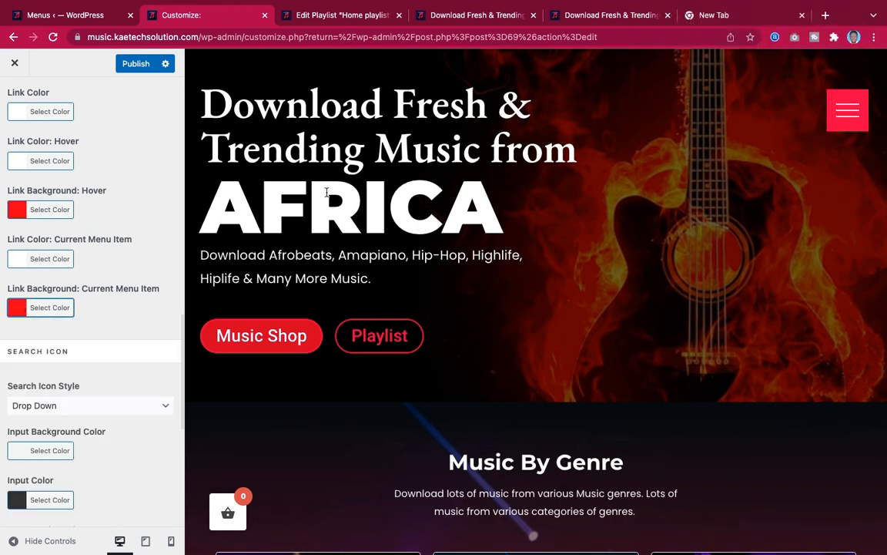
scroll(63, 374, down, 5)
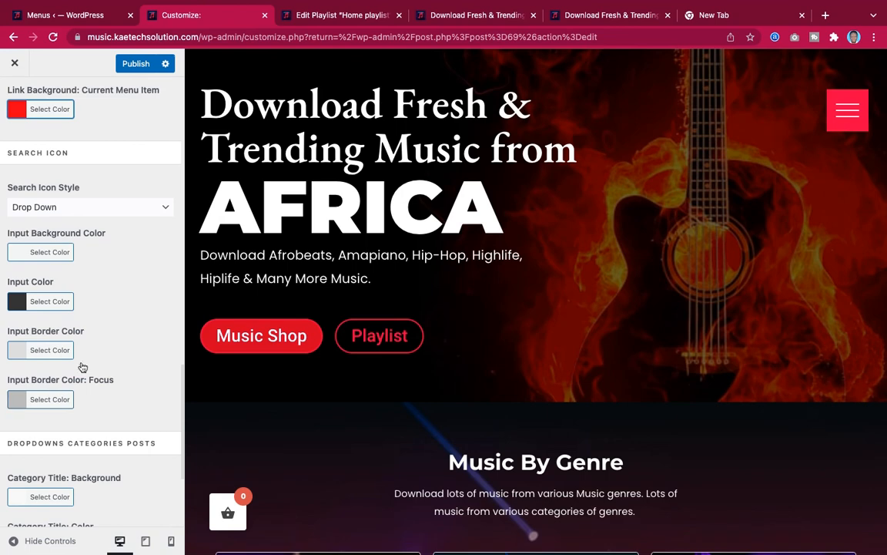
click(628, 20)
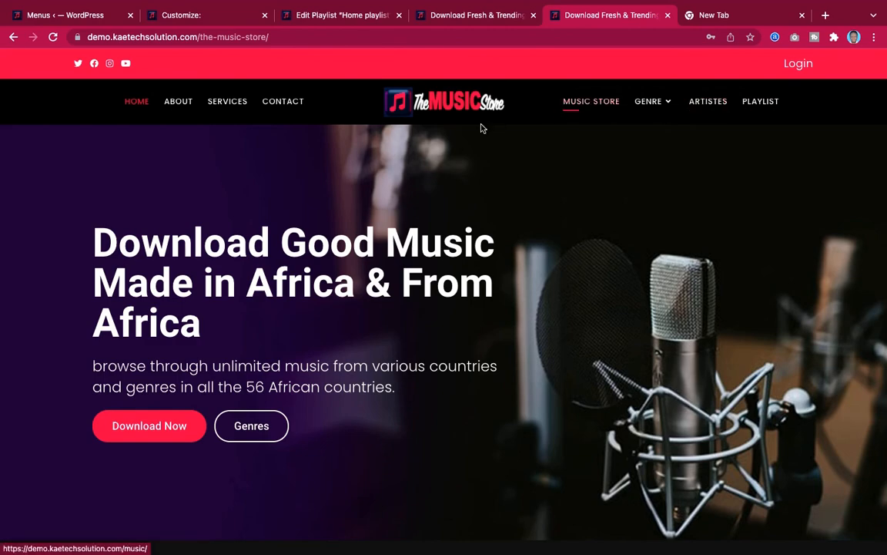
scroll(423, 201, down, 5)
scroll(423, 201, up, 5)
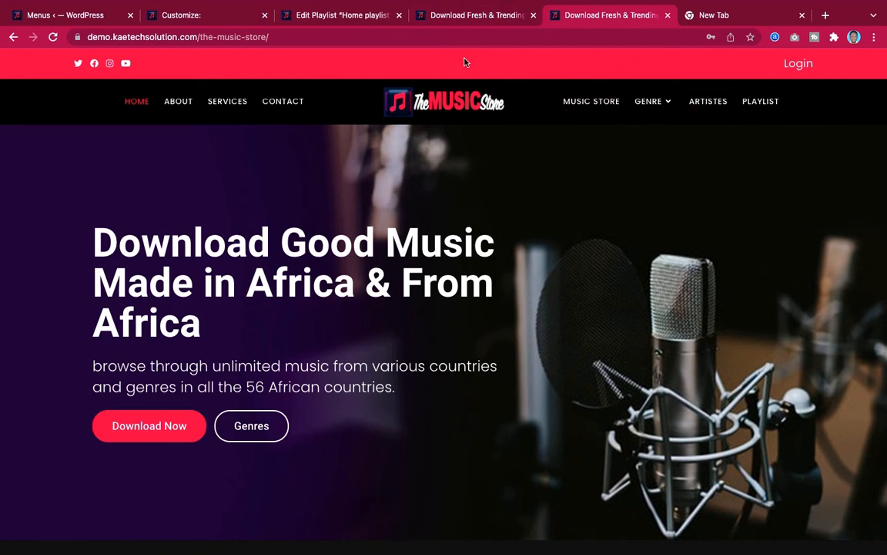
click(450, 16)
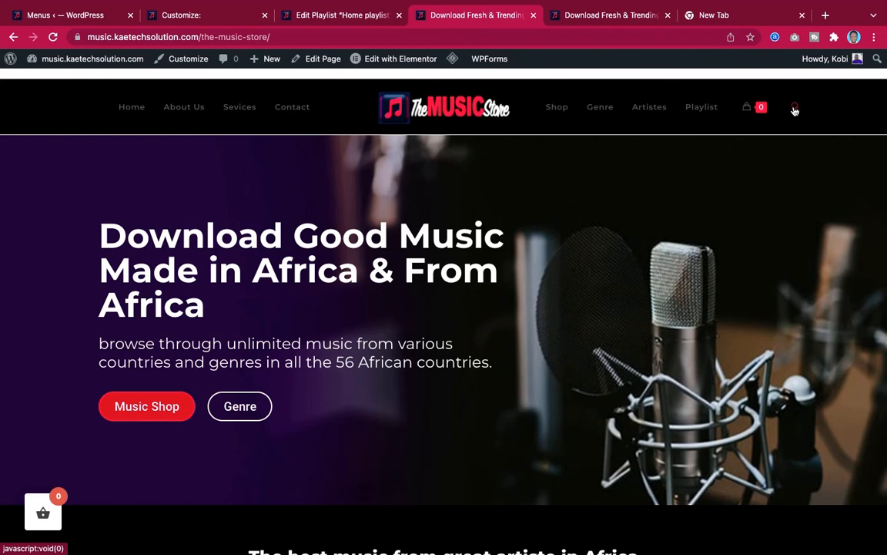
Publish the menu and dropdown color changes and reload the store page to check the header links.
click(204, 20)
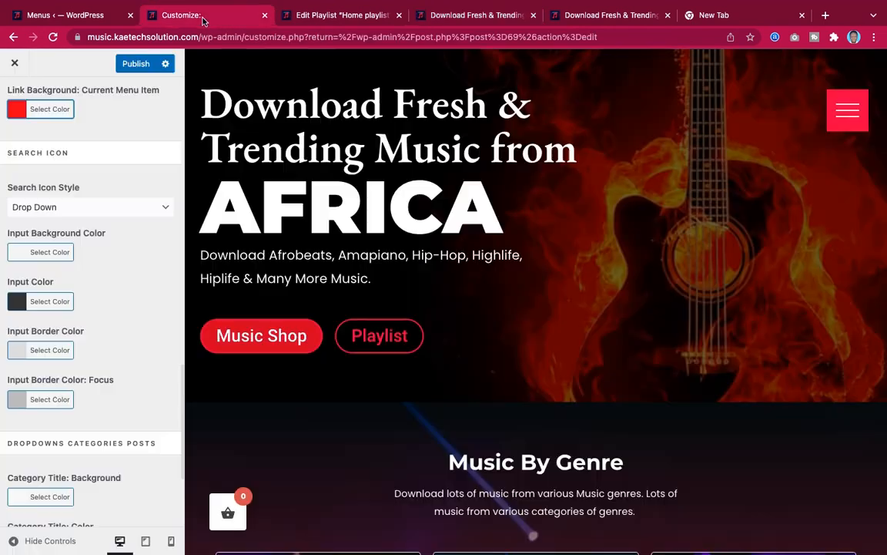
scroll(125, 277, down, 3)
scroll(125, 277, up, 3)
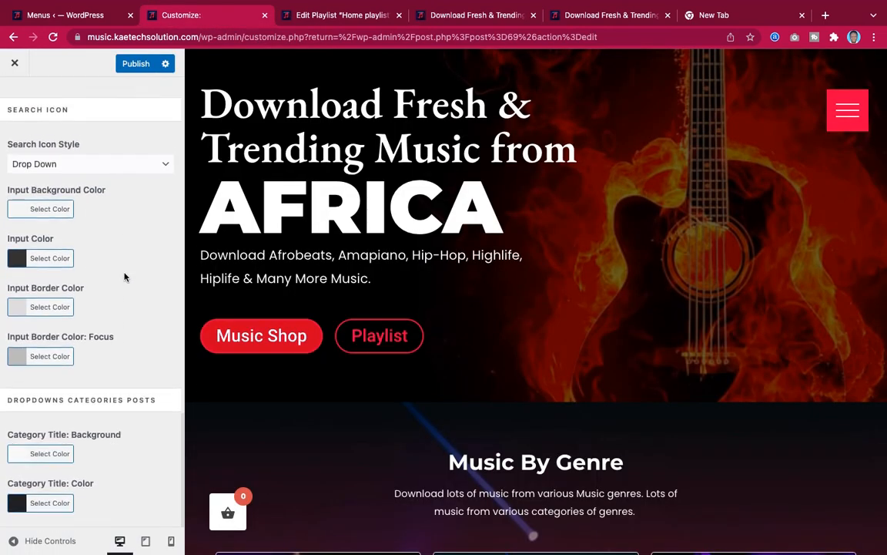
click(136, 64)
click(486, 20)
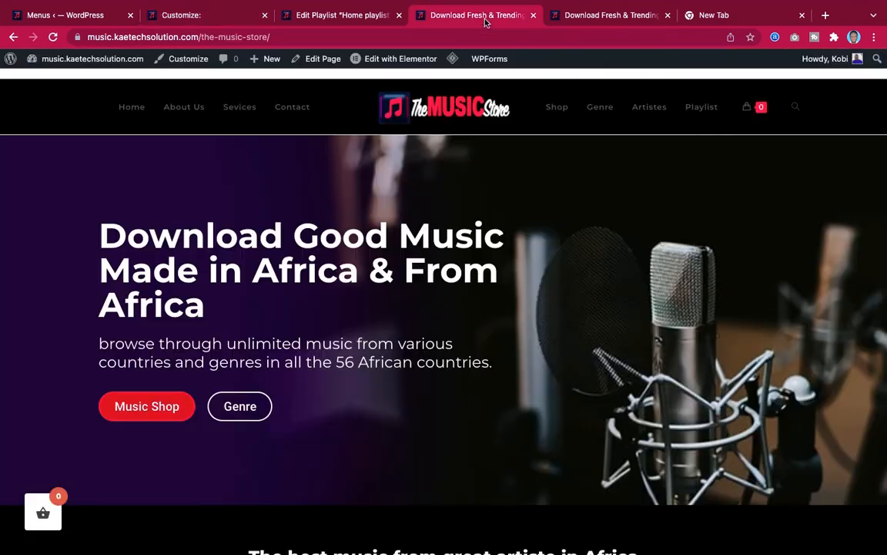
click(53, 36)
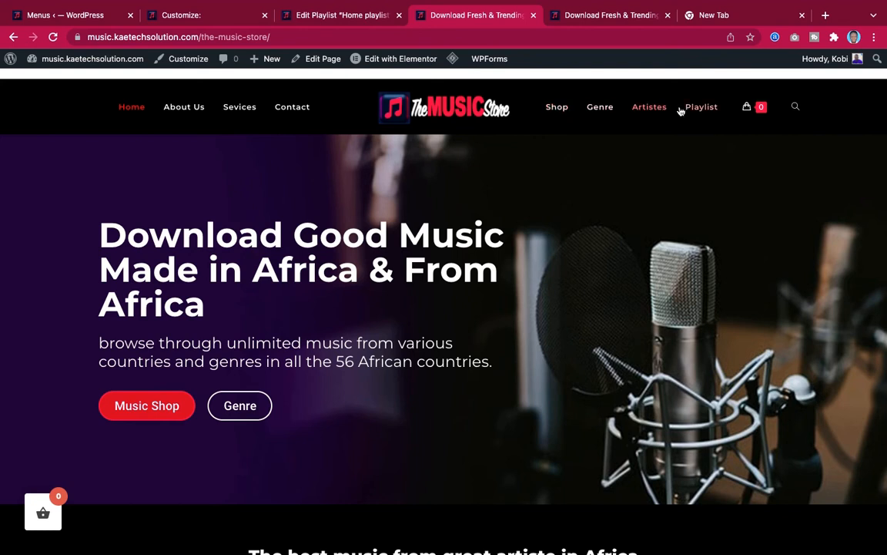
mouse_move(747, 108)
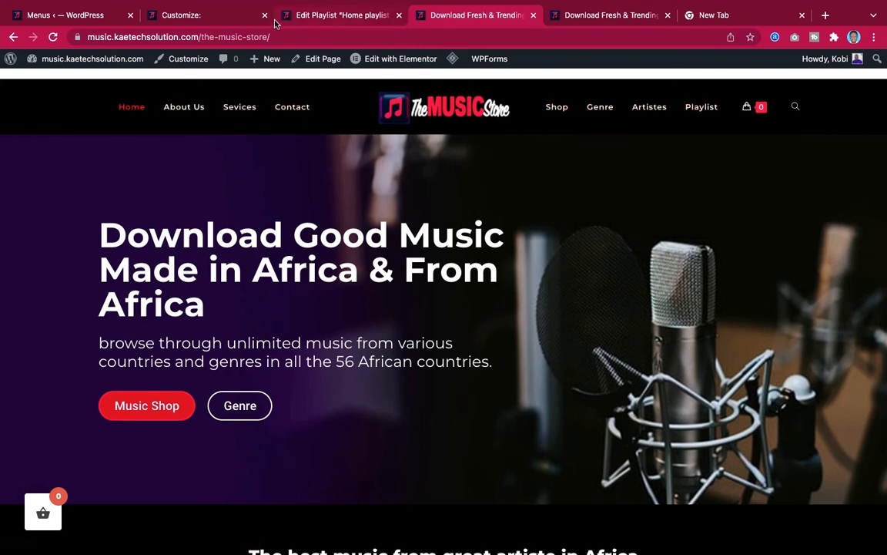
Examine the demo site's header menu and review the header Menu settings for main, dropdown and search icon styling.
click(188, 15)
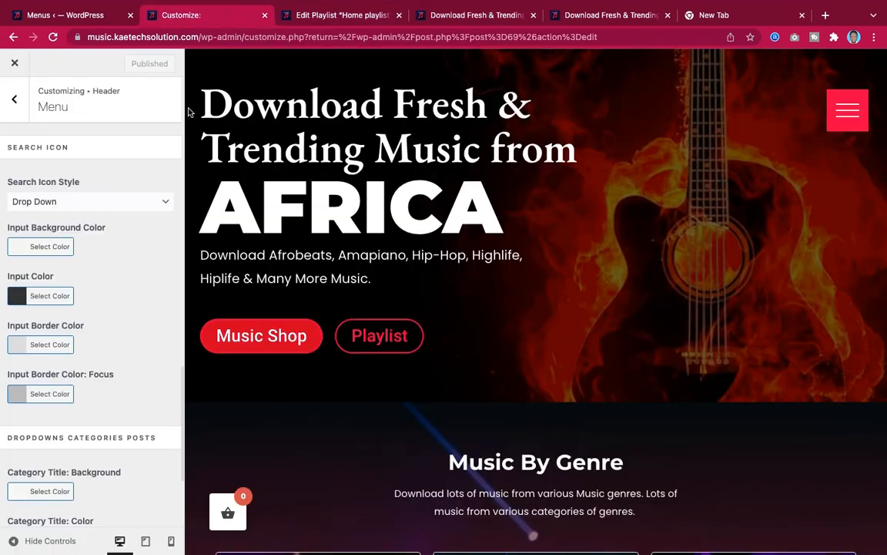
click(597, 15)
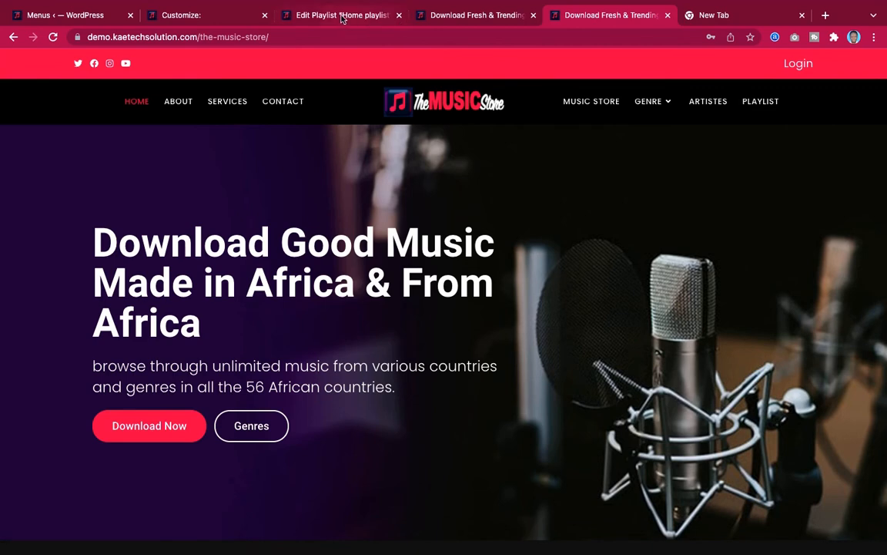
click(197, 17)
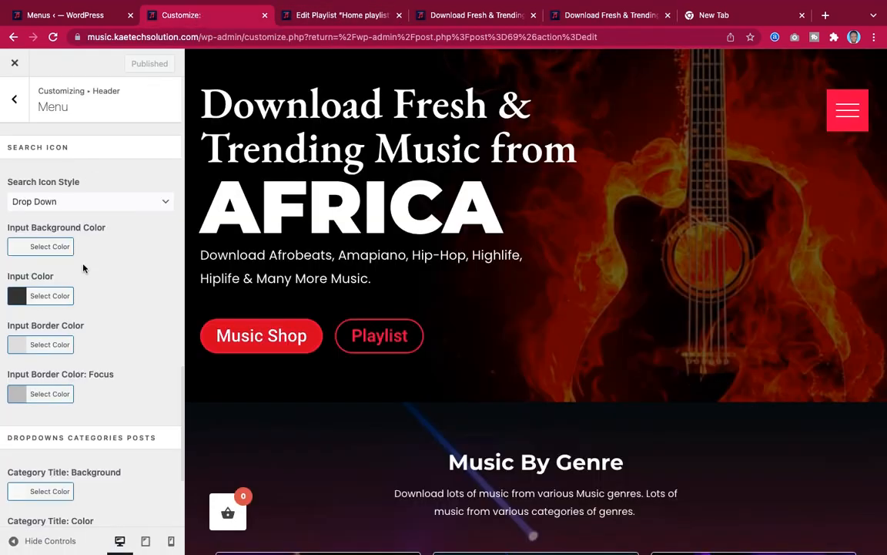
scroll(83, 267, up, 15)
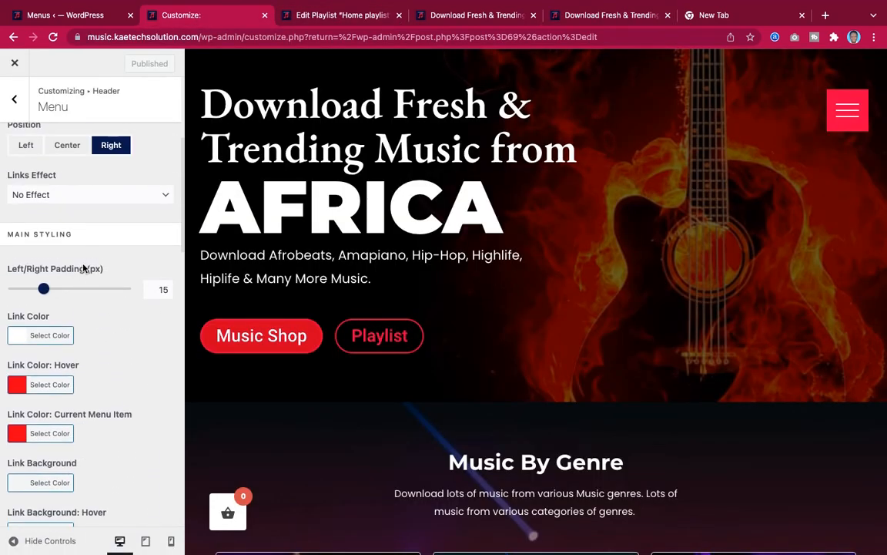
scroll(83, 268, up, 5)
scroll(84, 268, down, 15)
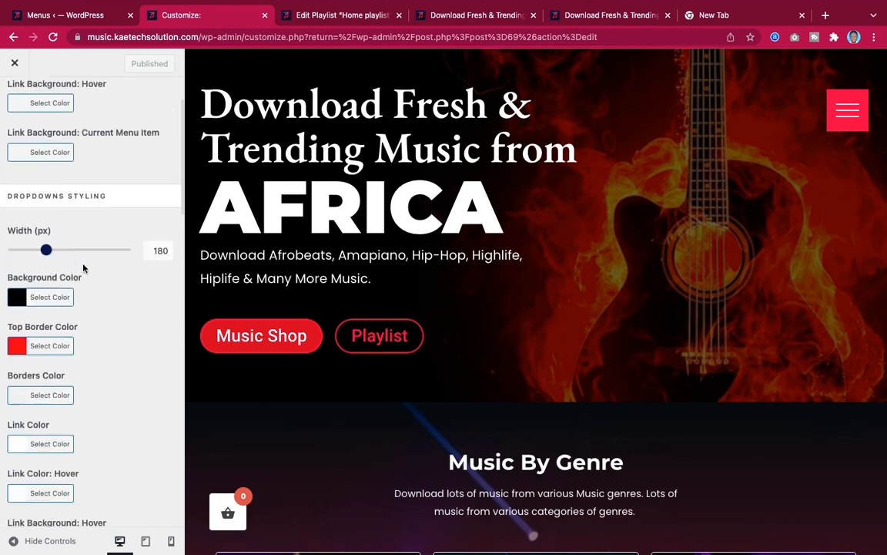
scroll(83, 268, down, 9)
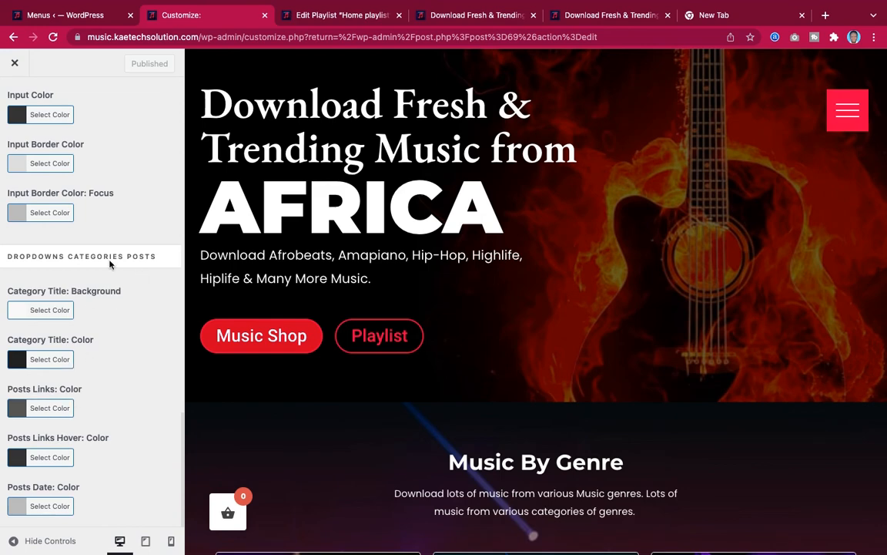
scroll(109, 264, up, 12)
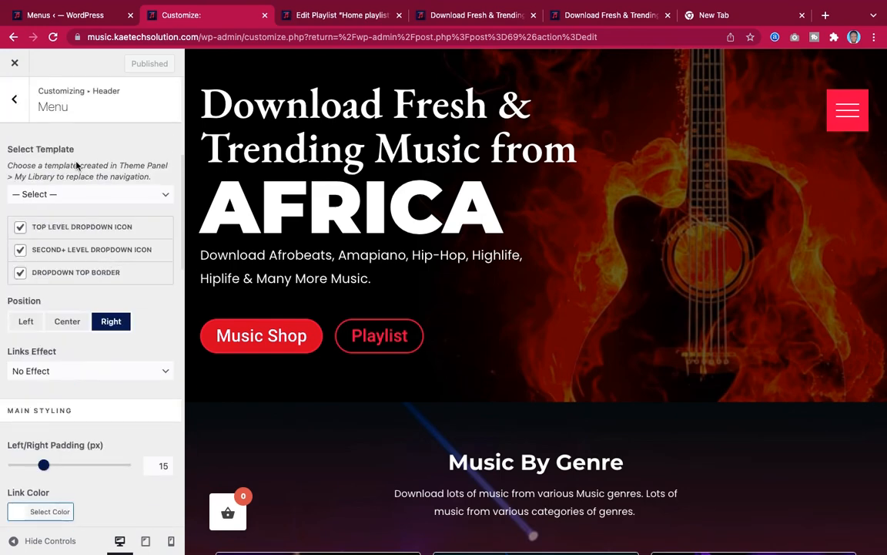
Set the Main Menu typography's font family to Poppins.
click(14, 99)
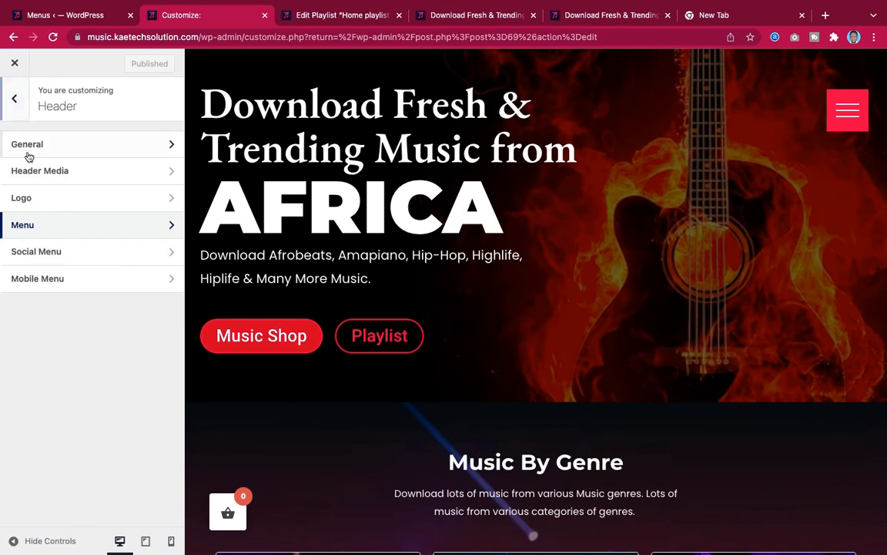
click(15, 100)
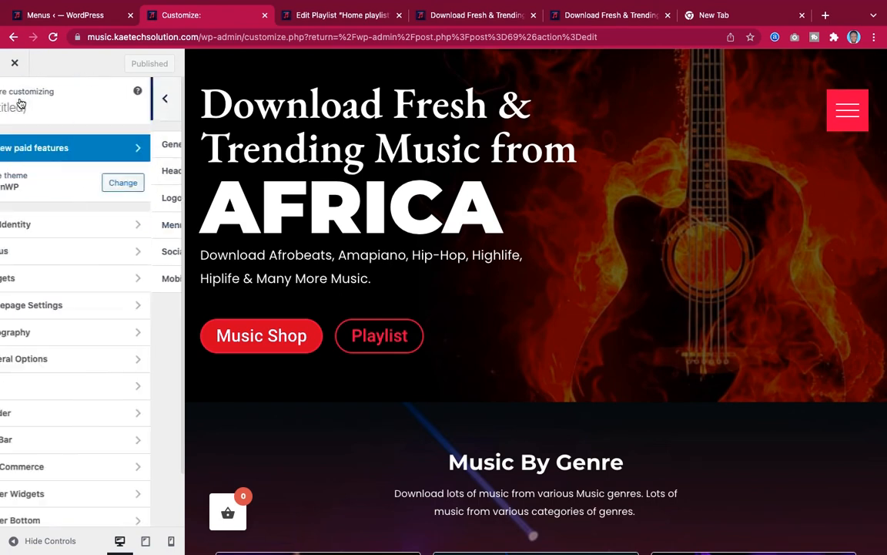
click(51, 324)
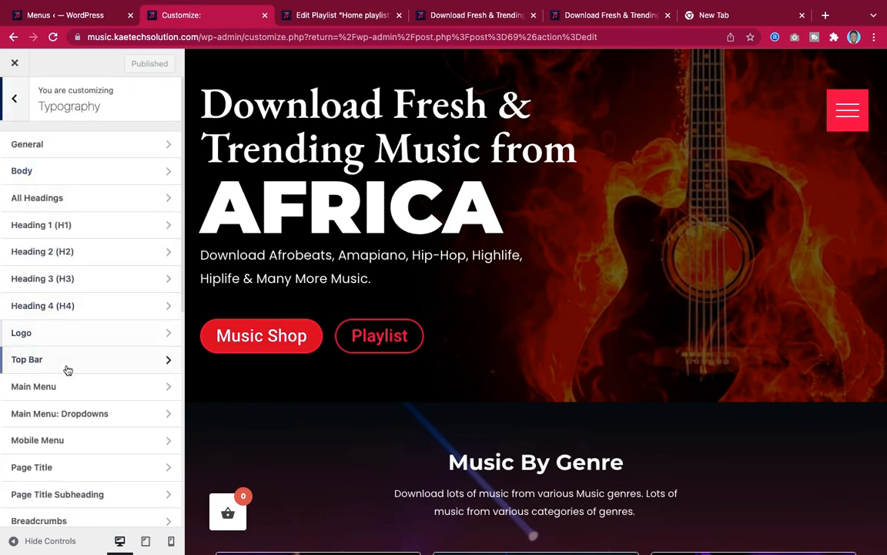
click(63, 391)
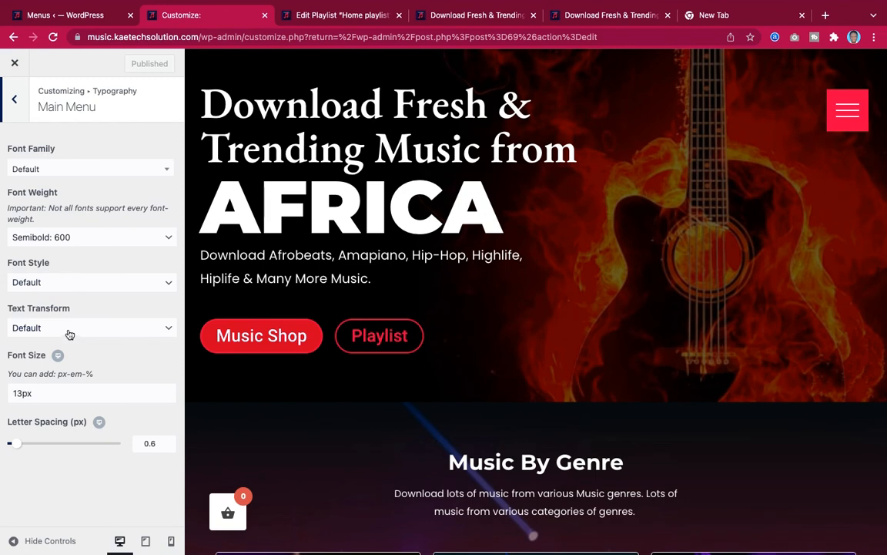
click(111, 170)
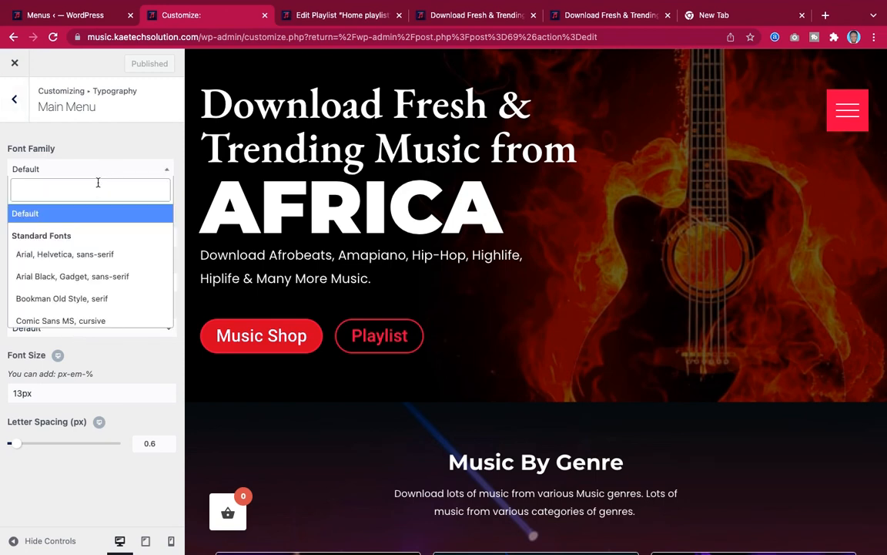
text(pop)
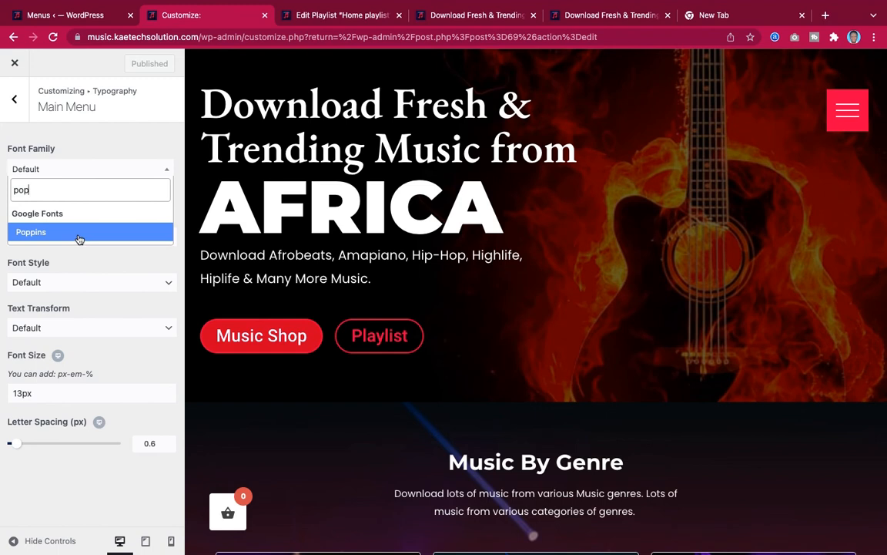
click(79, 235)
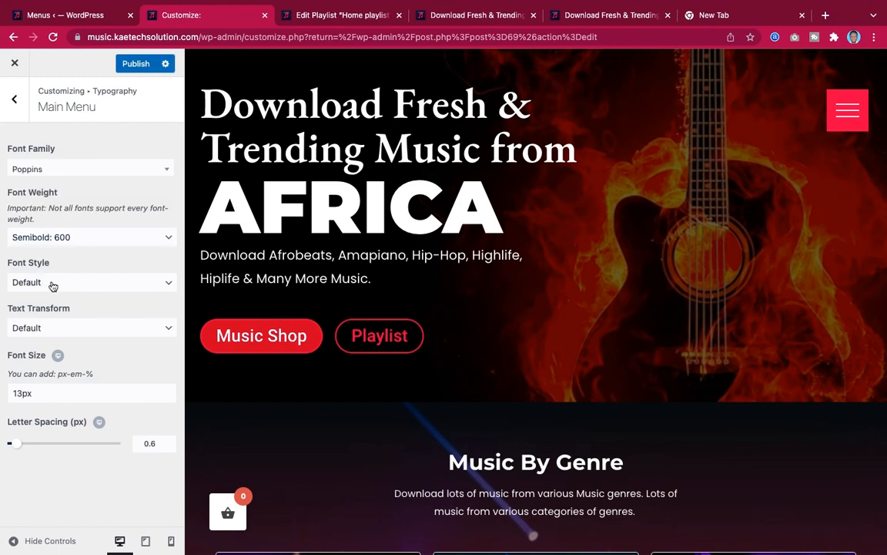
Set the main menu's text transform to Uppercase, publish it, and reload the store page to check the header.
click(48, 327)
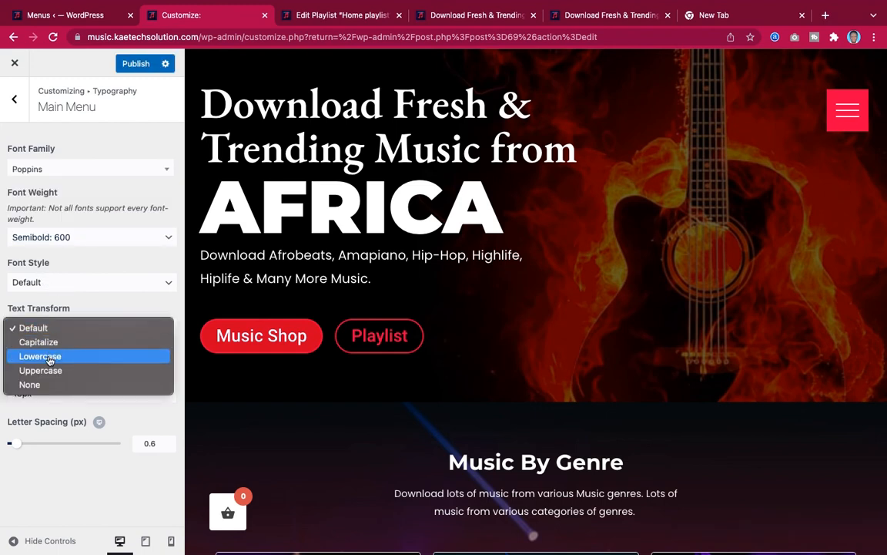
click(49, 369)
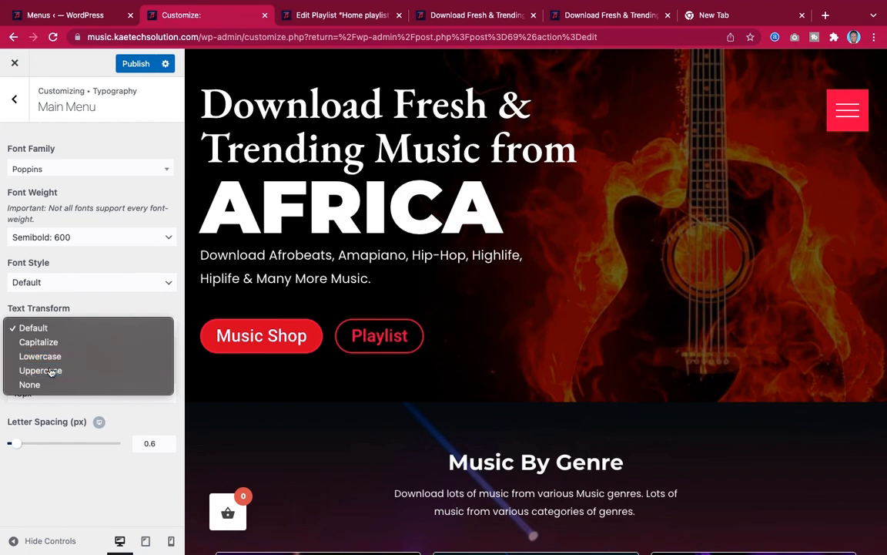
click(135, 65)
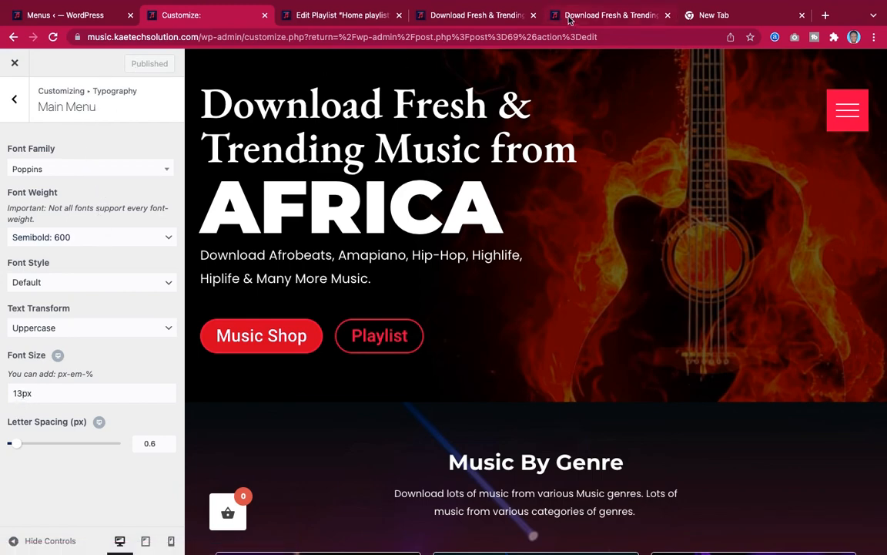
click(502, 16)
click(53, 37)
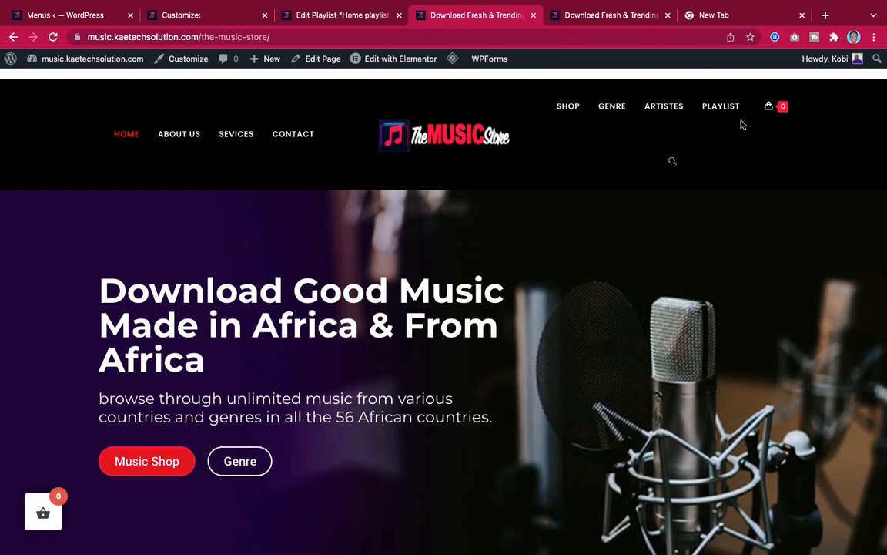
click(770, 108)
Set the main menu's font size to 12px and its font weight to Medium: 500.
click(201, 17)
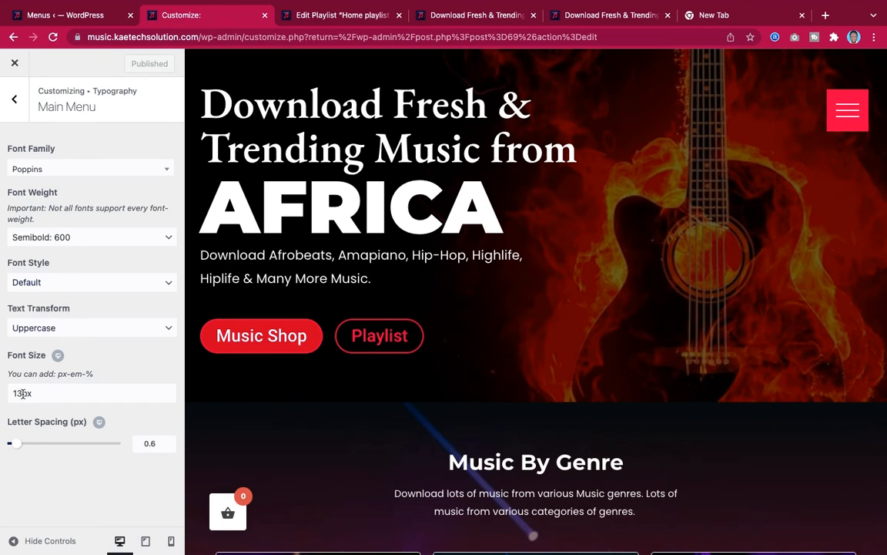
drag(22, 394, 3, 394)
text(1)
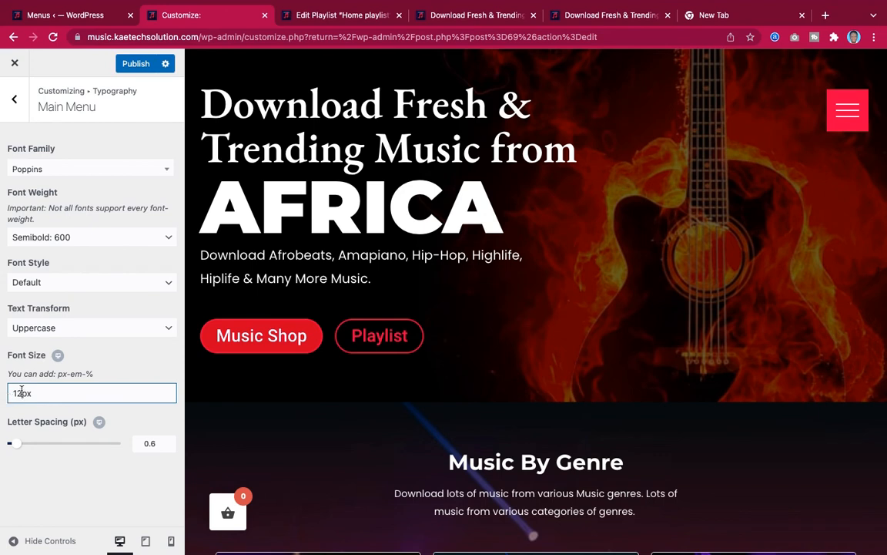
click(77, 235)
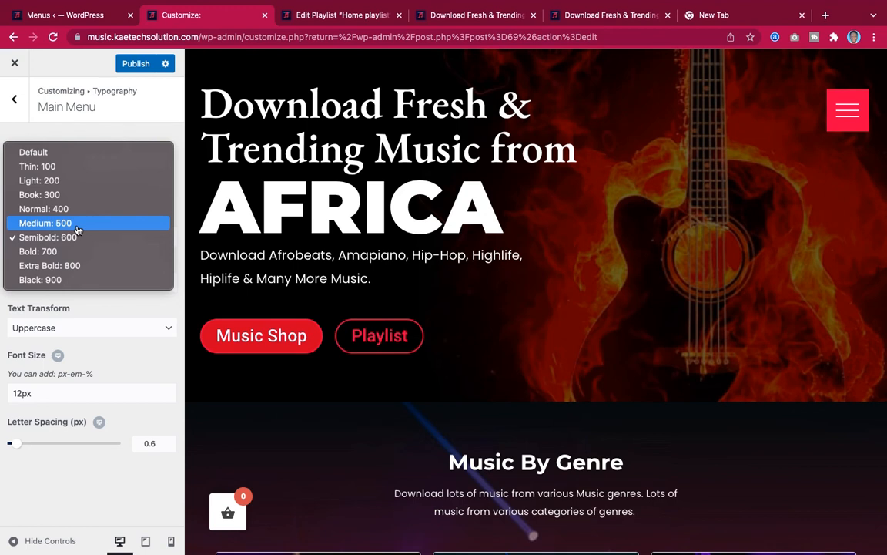
click(86, 224)
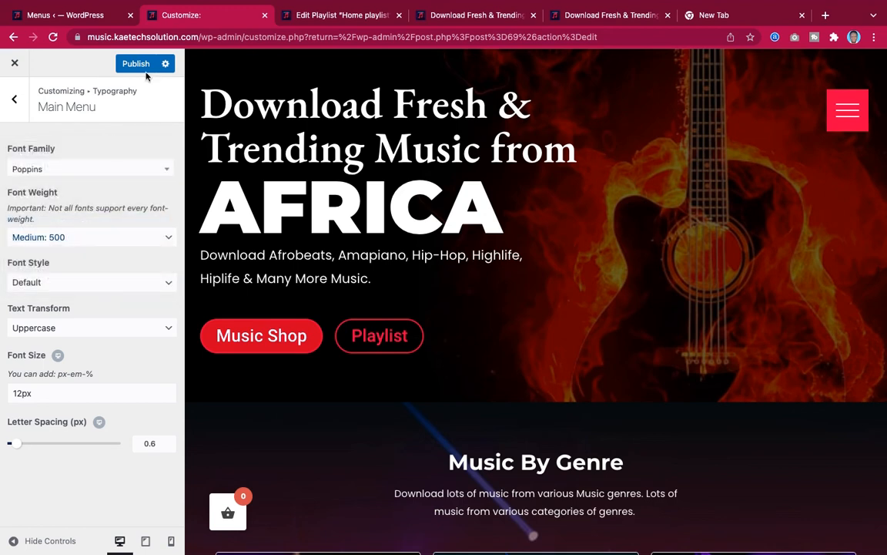
Publish the main menu's font size and weight changes and reload the store page to check the header layout.
click(132, 65)
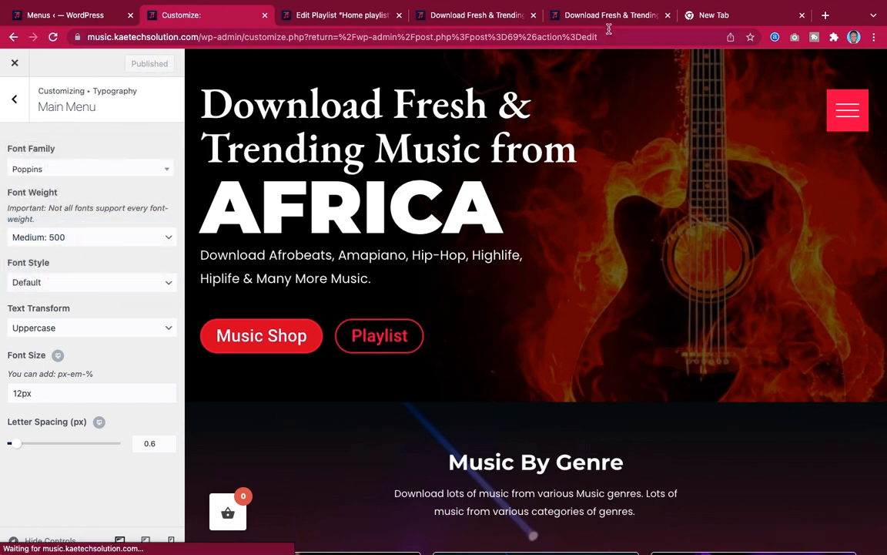
click(457, 16)
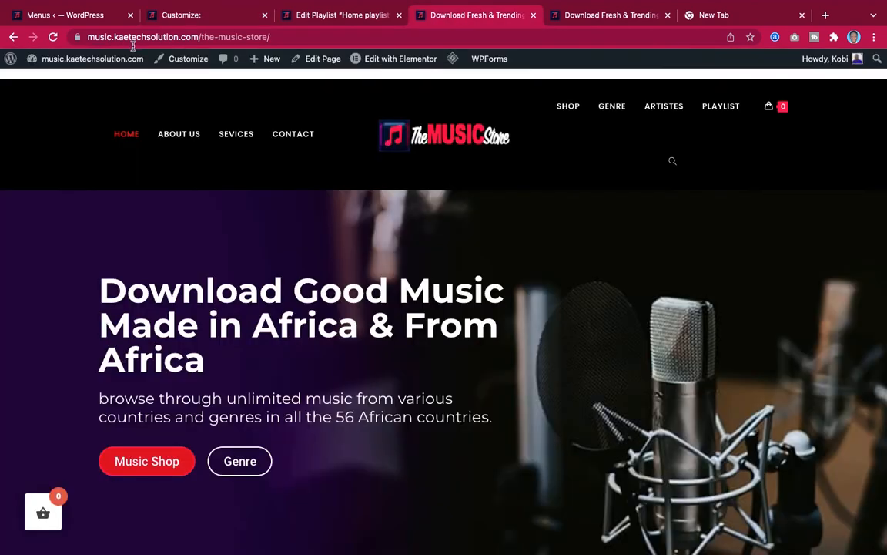
click(54, 37)
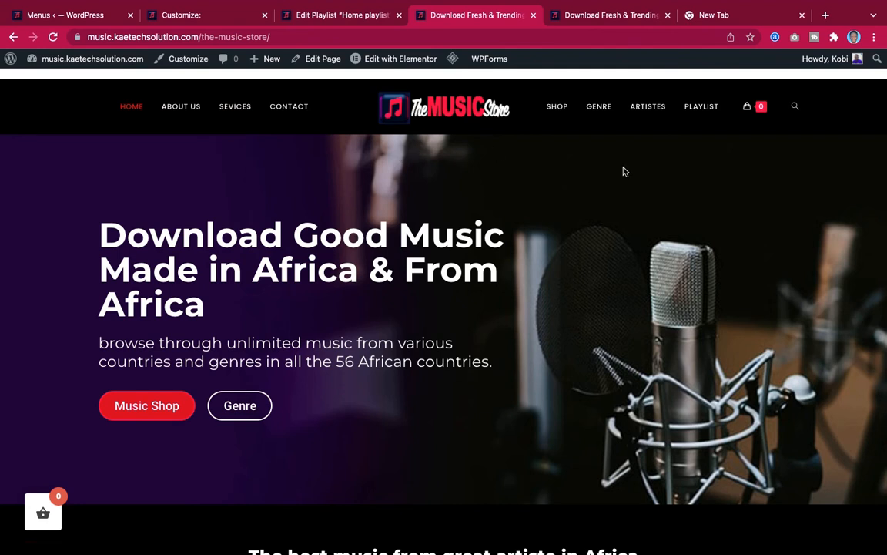
Check the demo site's top bar for reference, and set the store top bar's background color to red #dd3333 in its general settings.
click(570, 16)
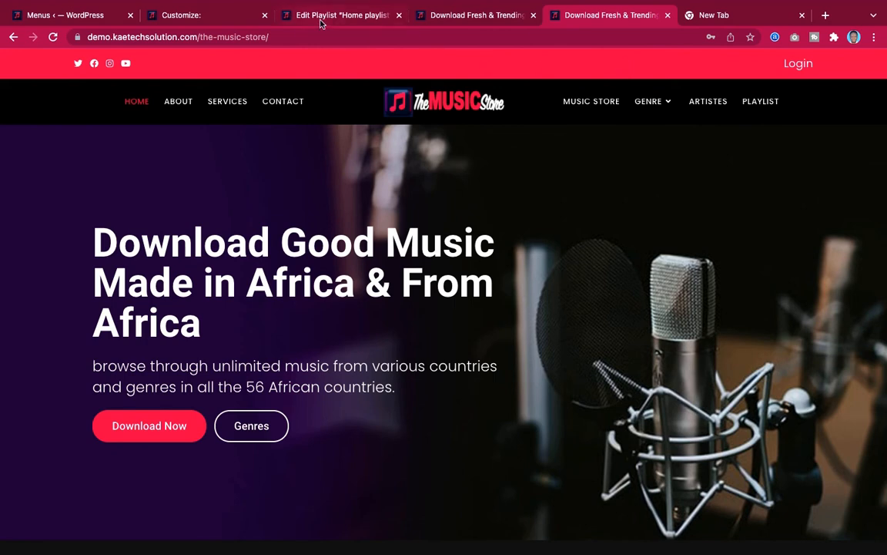
click(184, 21)
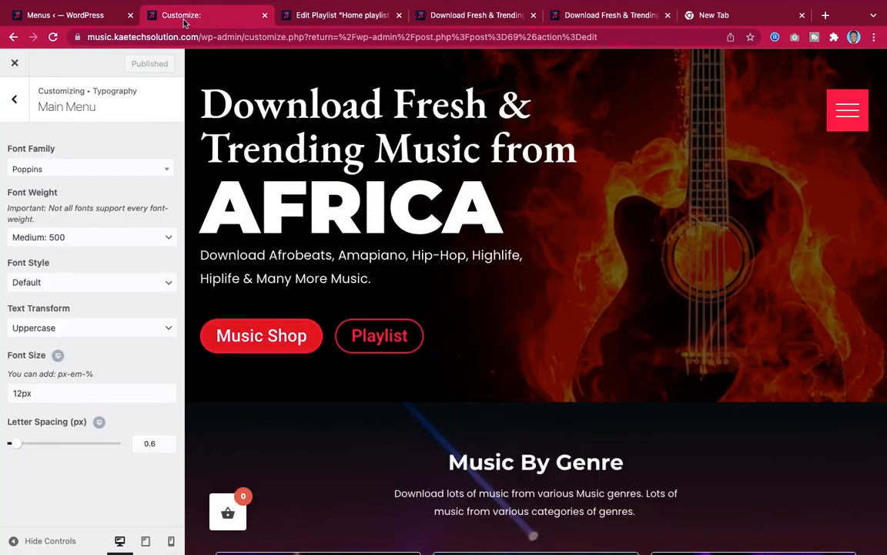
click(15, 100)
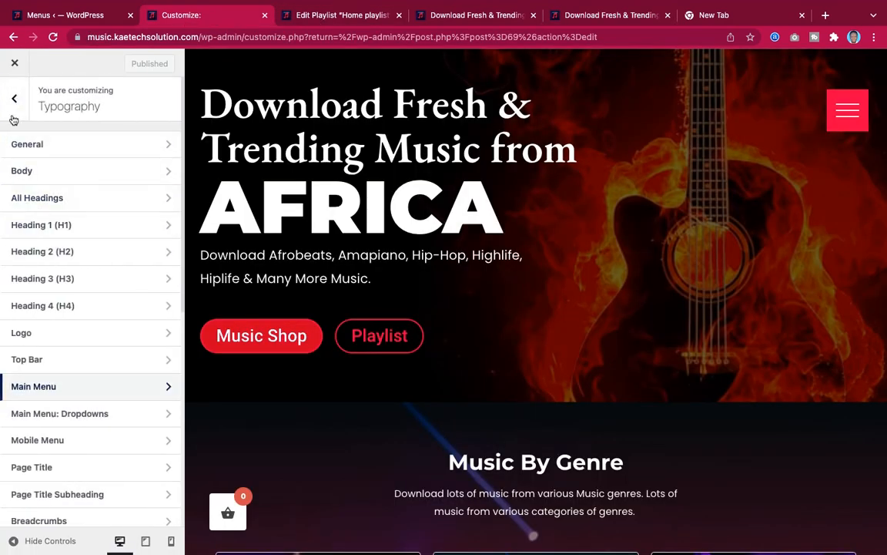
click(54, 361)
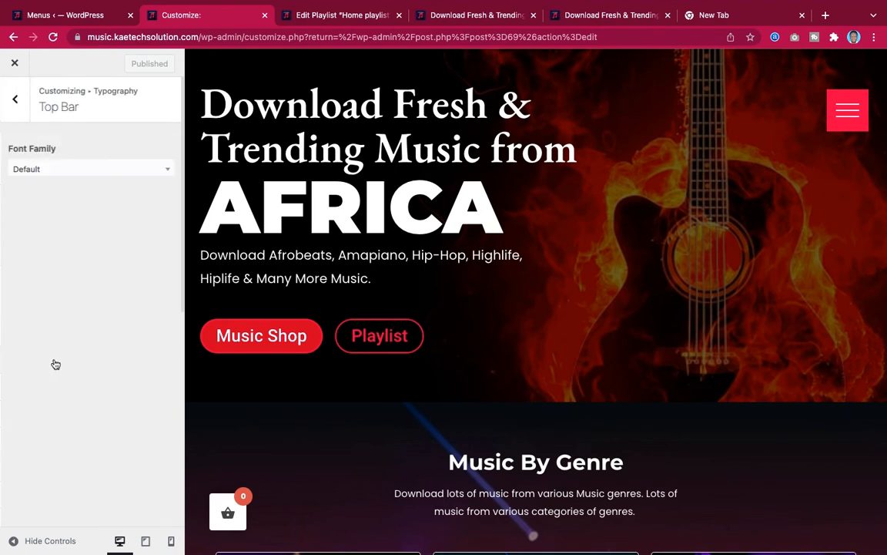
click(14, 97)
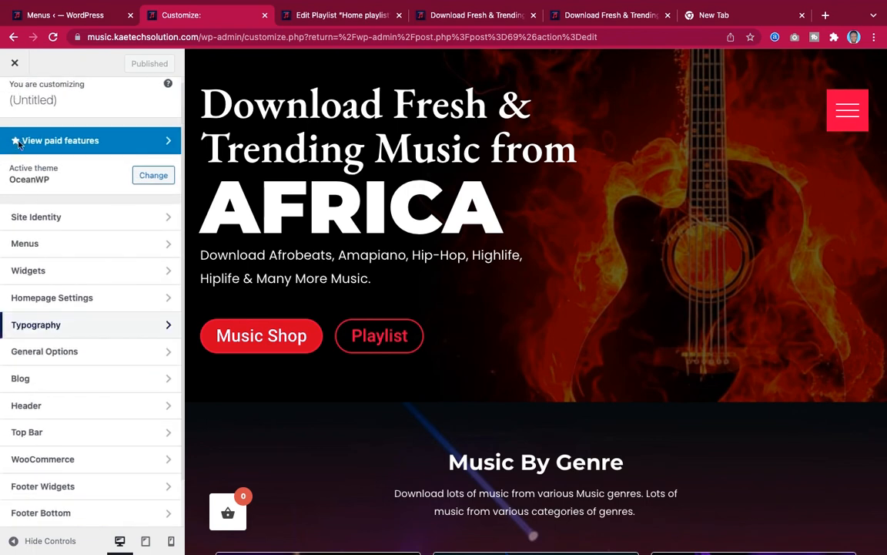
click(55, 437)
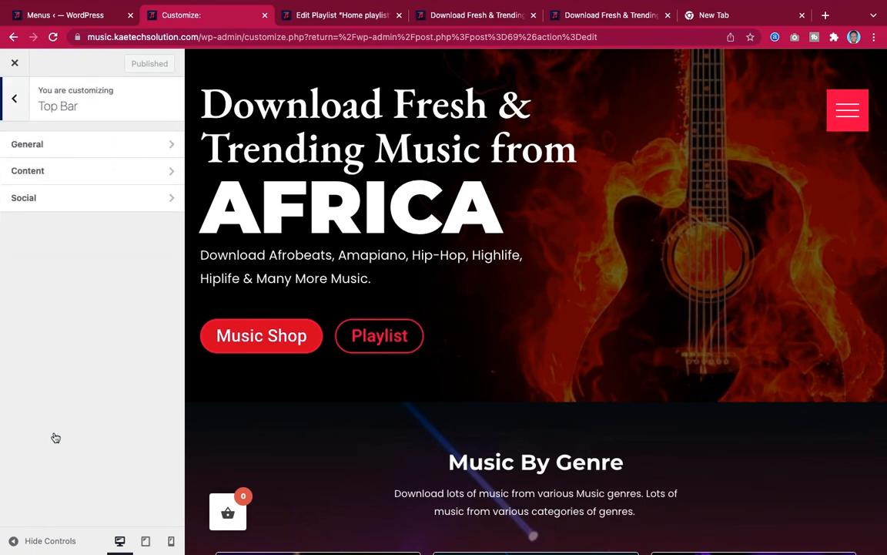
click(87, 146)
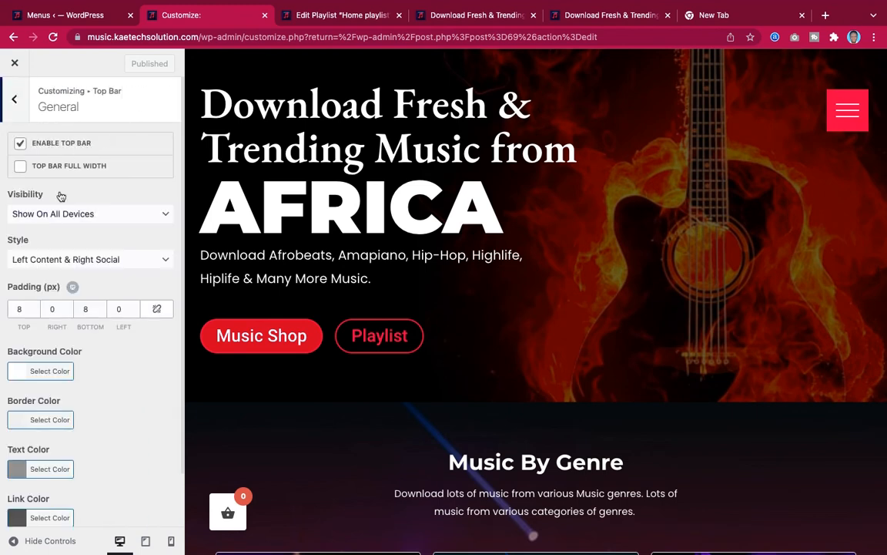
scroll(61, 196, down, 2)
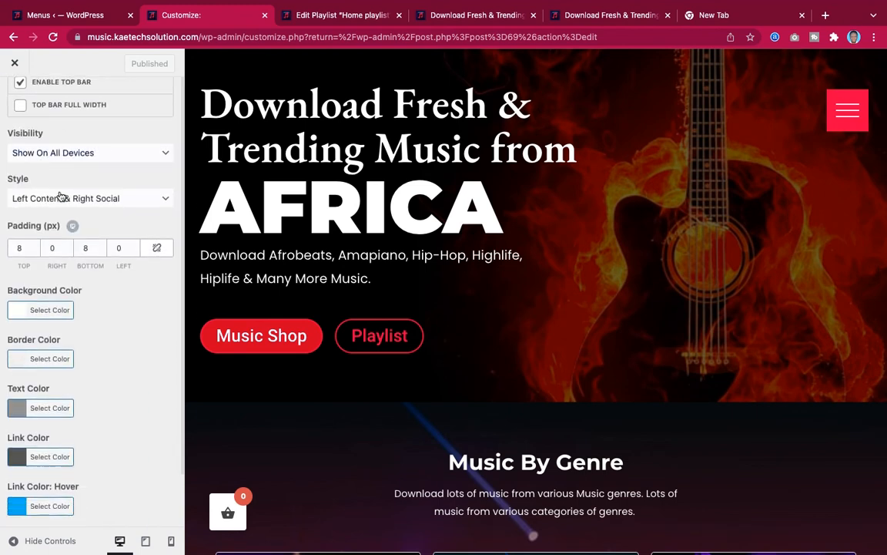
click(13, 308)
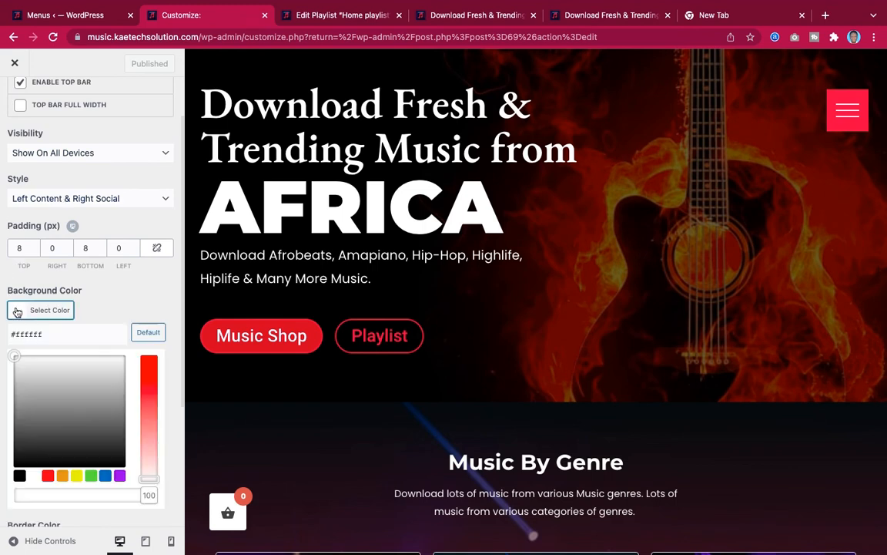
click(48, 476)
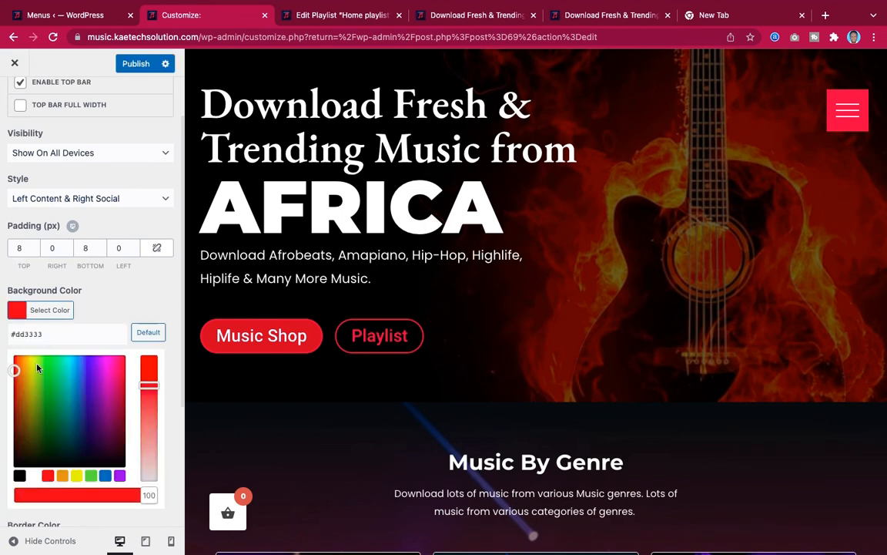
click(17, 306)
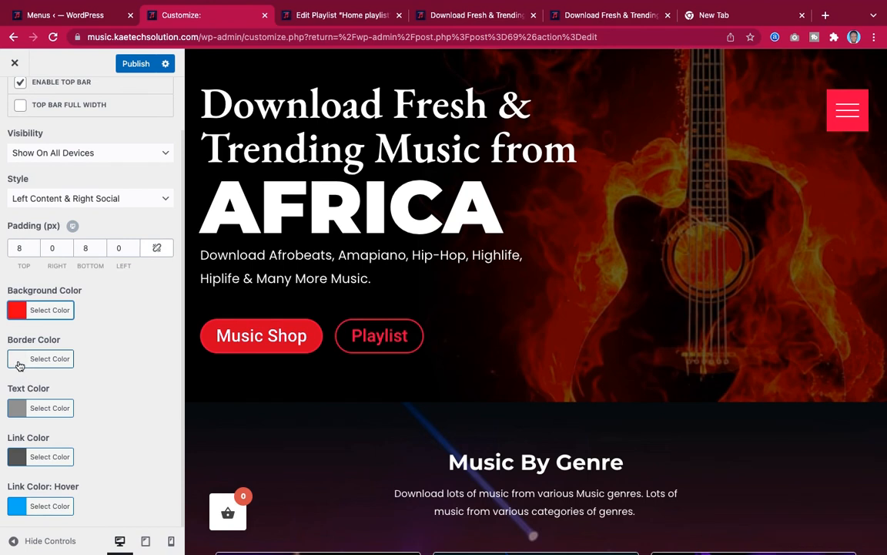
Set both the top bar's text color and its link color to white #ffffff.
click(17, 407)
scroll(100, 360, up, 1)
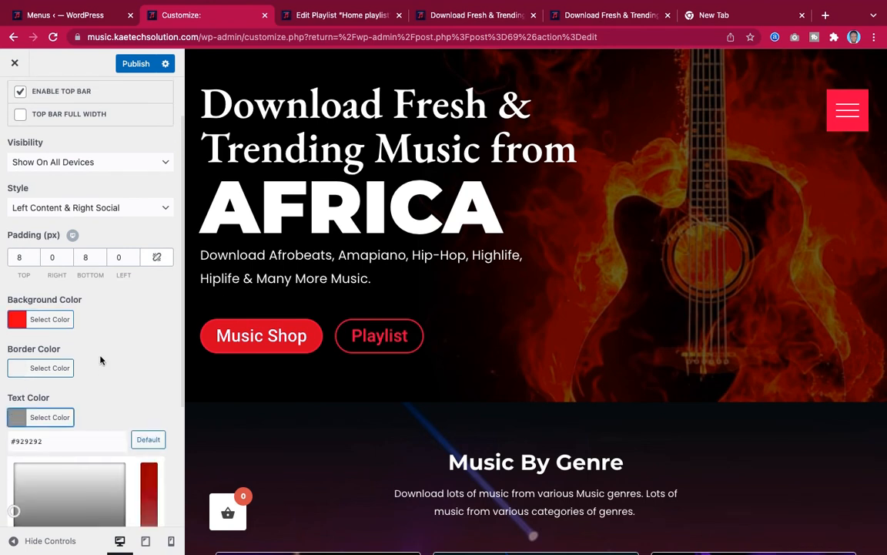
scroll(100, 358, down, 5)
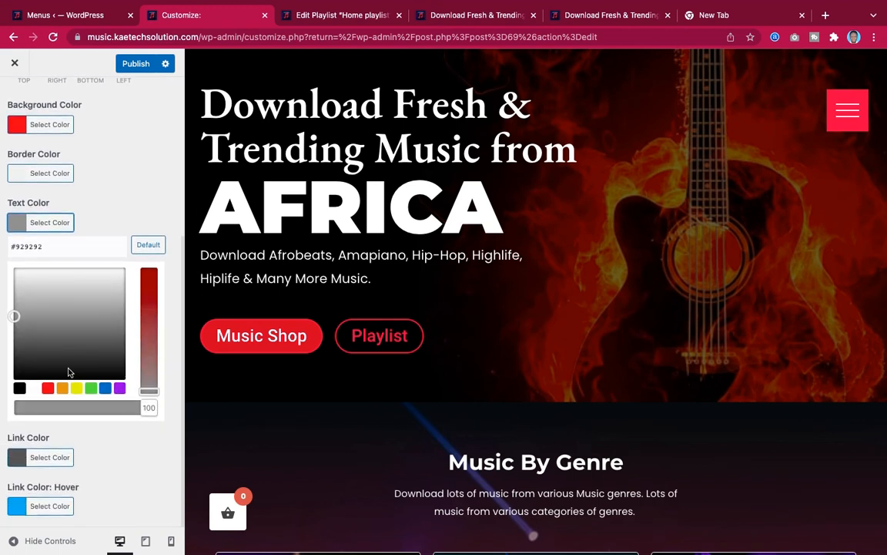
click(35, 388)
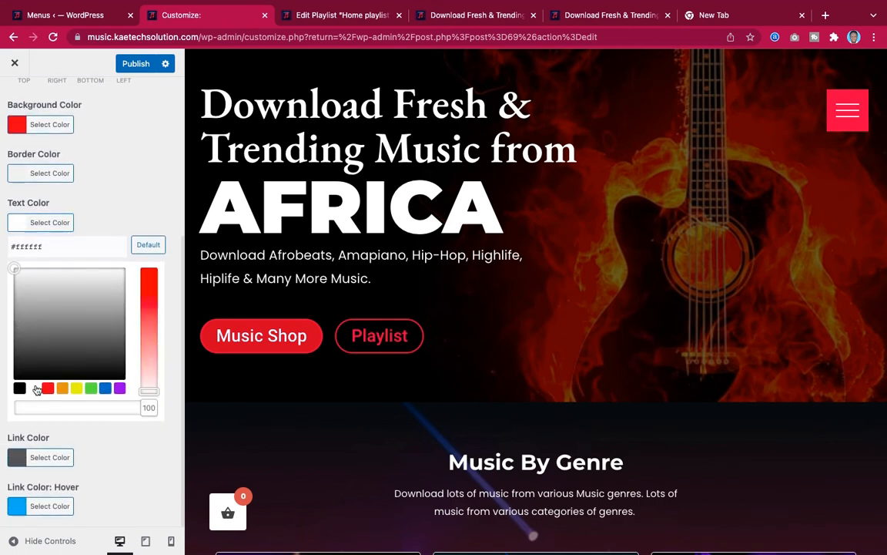
click(14, 224)
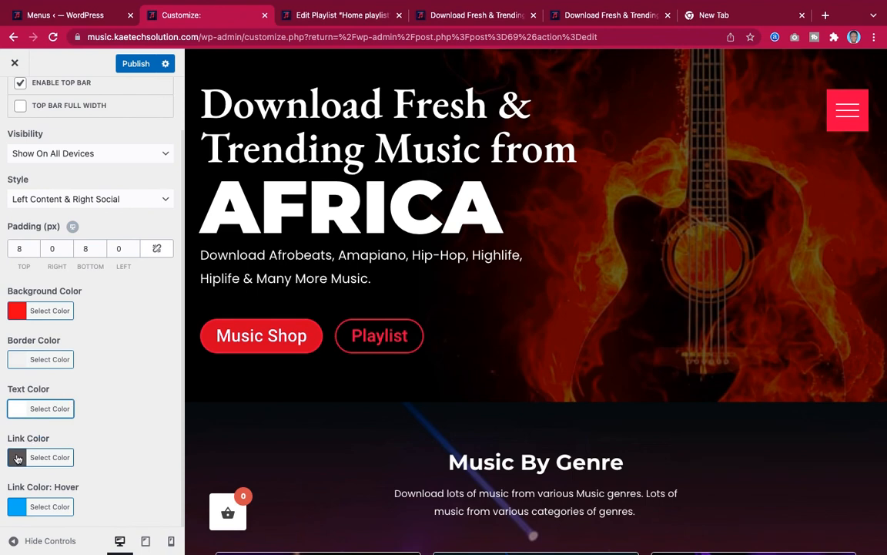
click(17, 459)
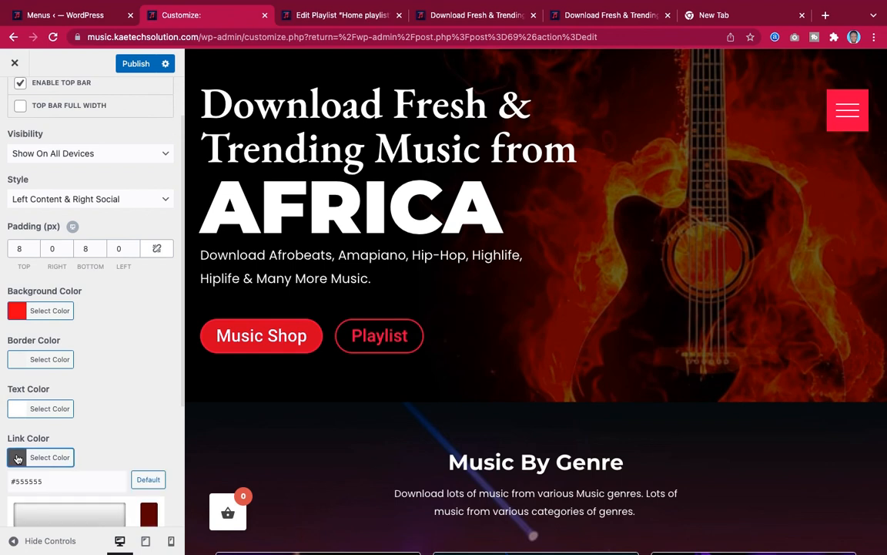
scroll(90, 438, down, 3)
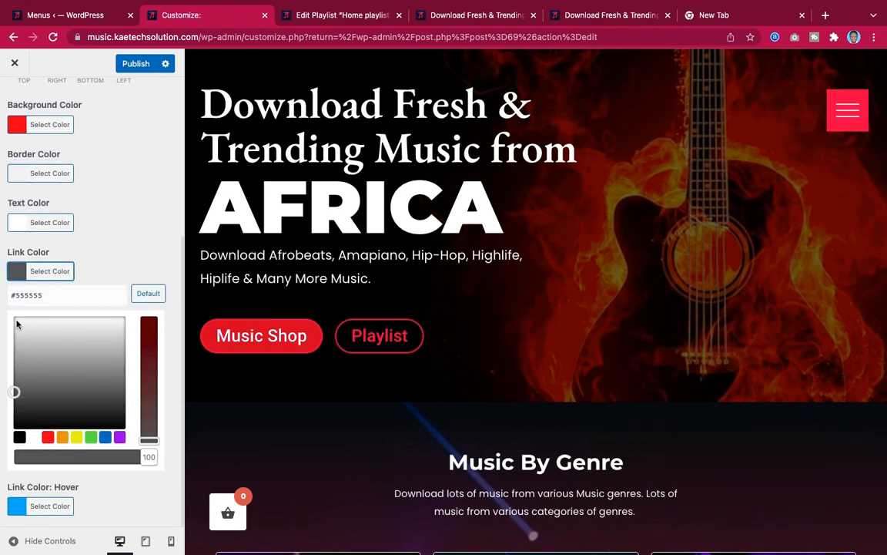
click(33, 437)
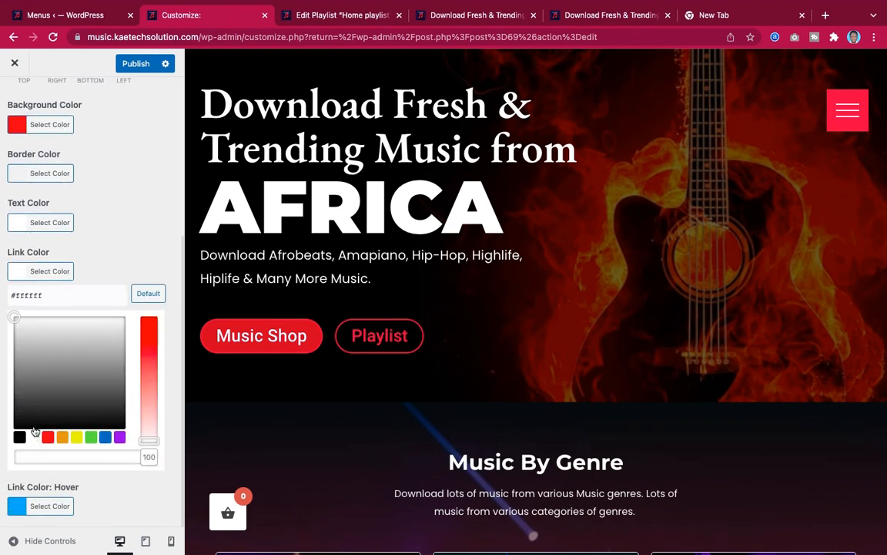
click(18, 276)
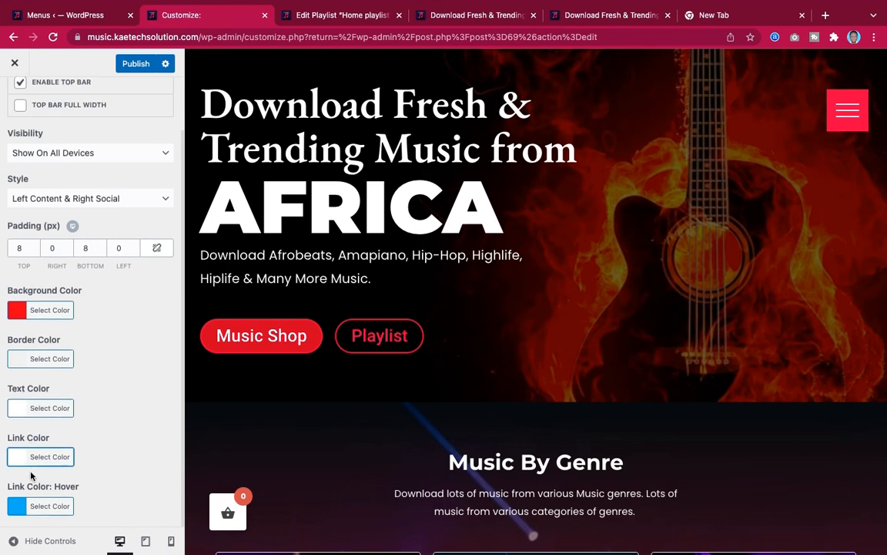
Set the top bar's link hover color to black #000000 and publish the top bar color changes.
click(17, 509)
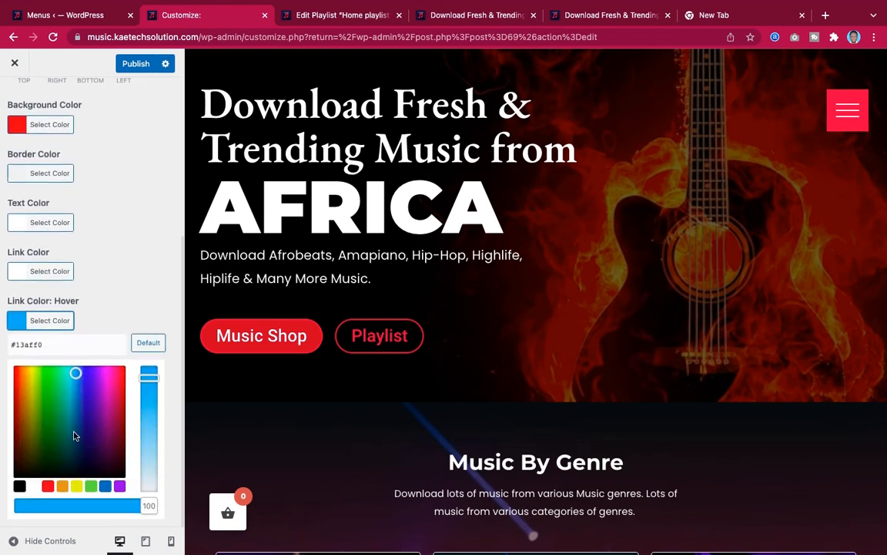
click(20, 487)
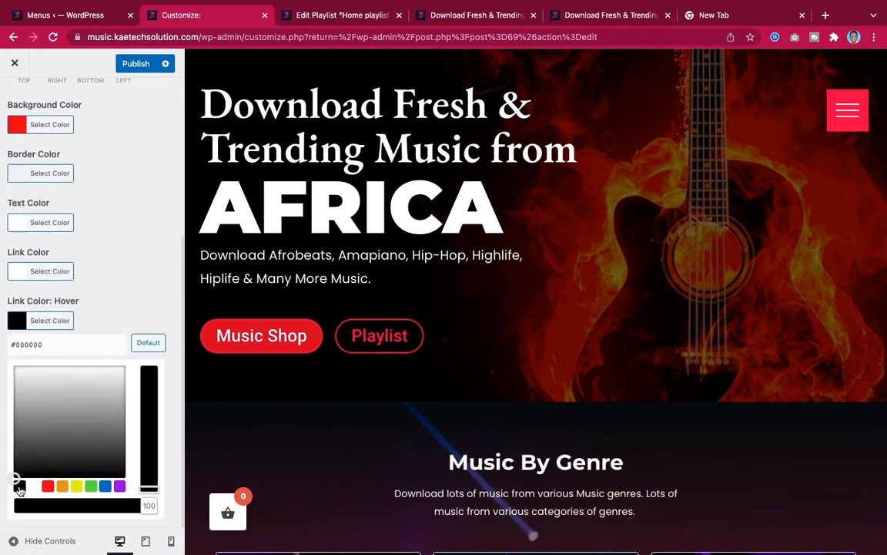
click(17, 320)
scroll(81, 216, up, 2)
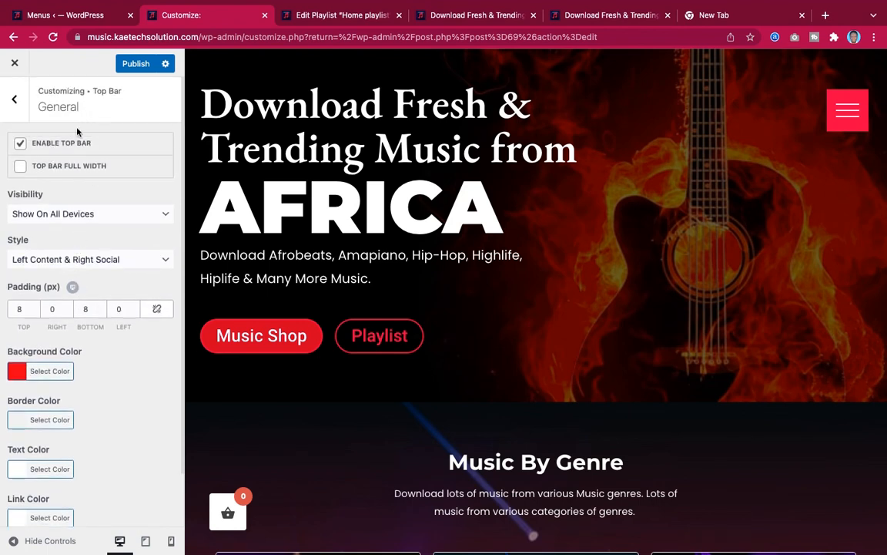
click(139, 65)
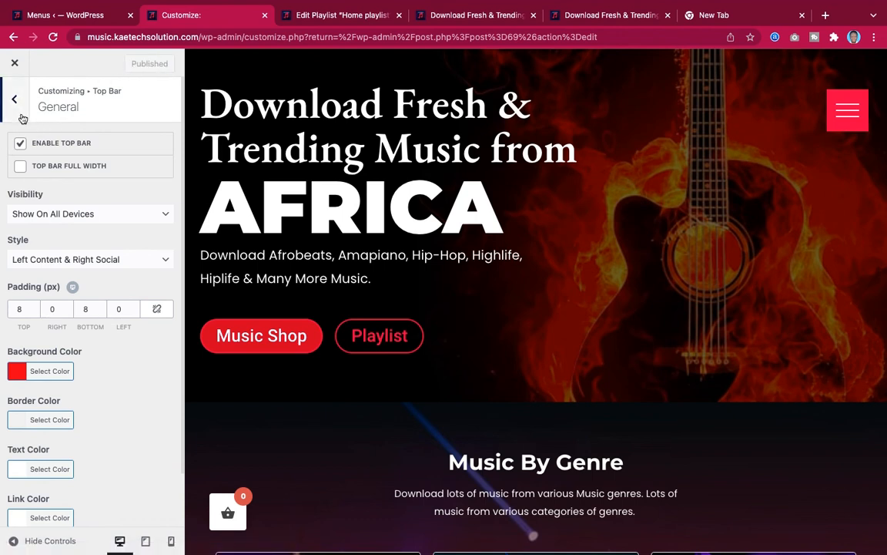
Enter # as the placeholder link for Twitter and Facebook in the top bar's social settings.
scroll(65, 243, down, 2)
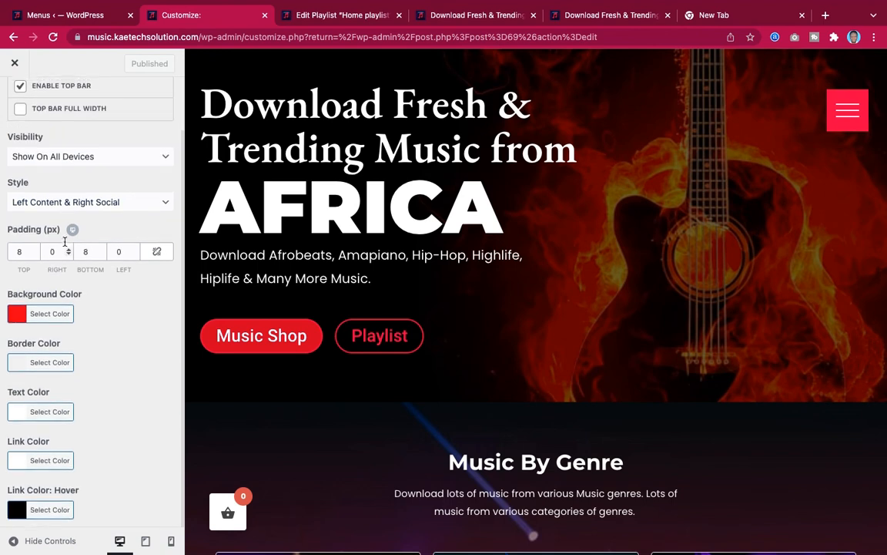
scroll(65, 243, up, 2)
click(15, 100)
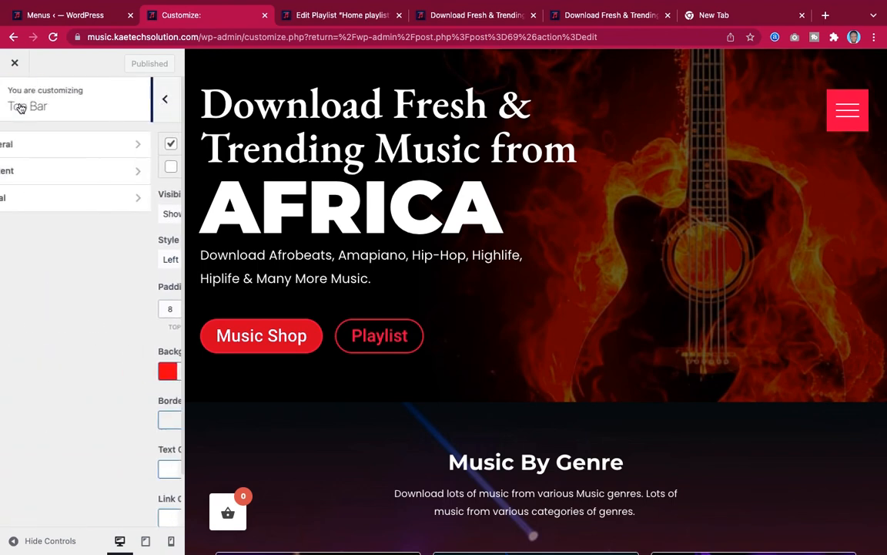
click(90, 173)
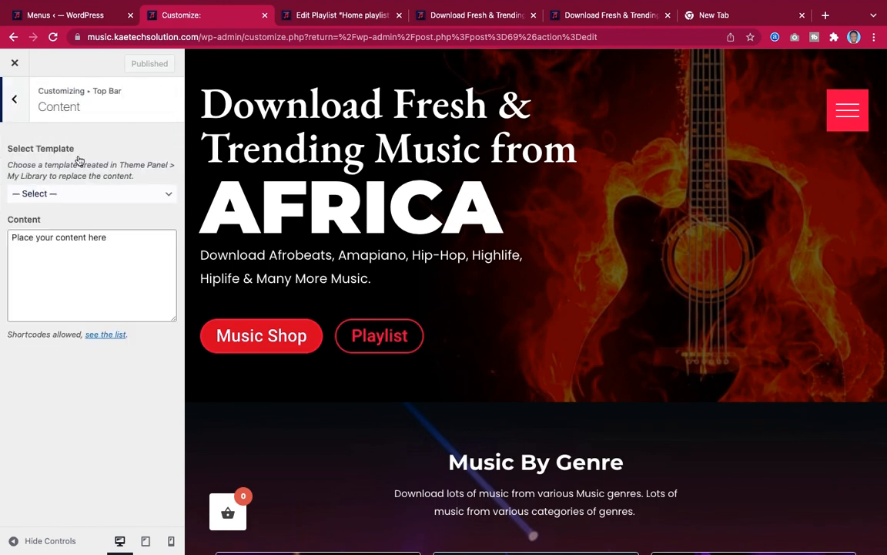
click(14, 100)
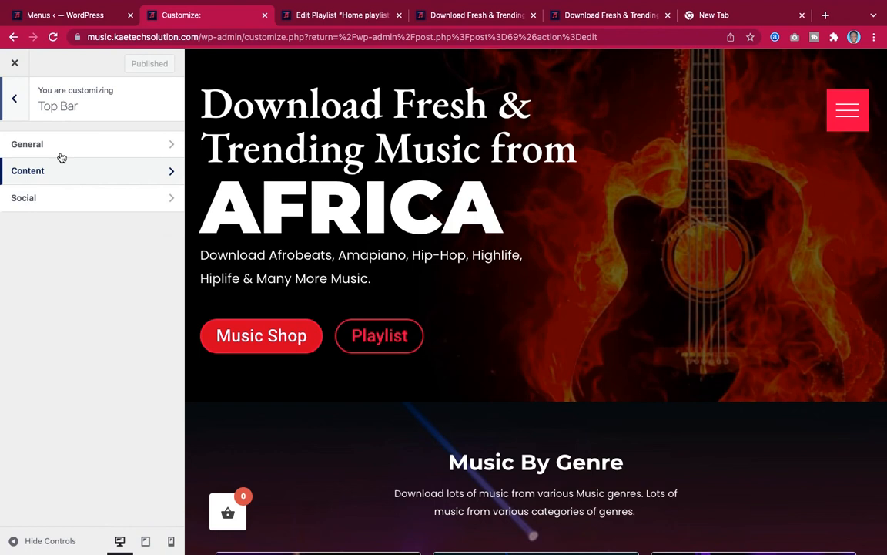
click(66, 200)
scroll(77, 300, down, 5)
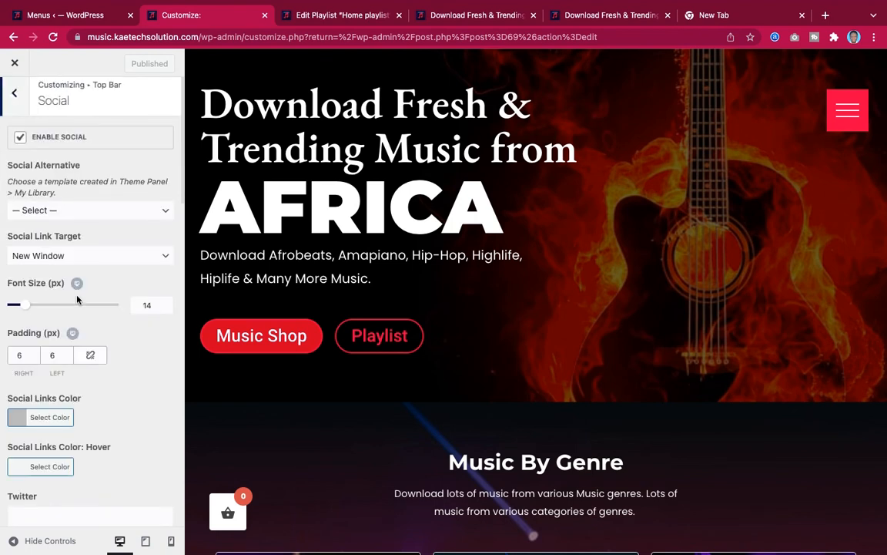
scroll(77, 300, down, 2)
scroll(77, 295, up, 3)
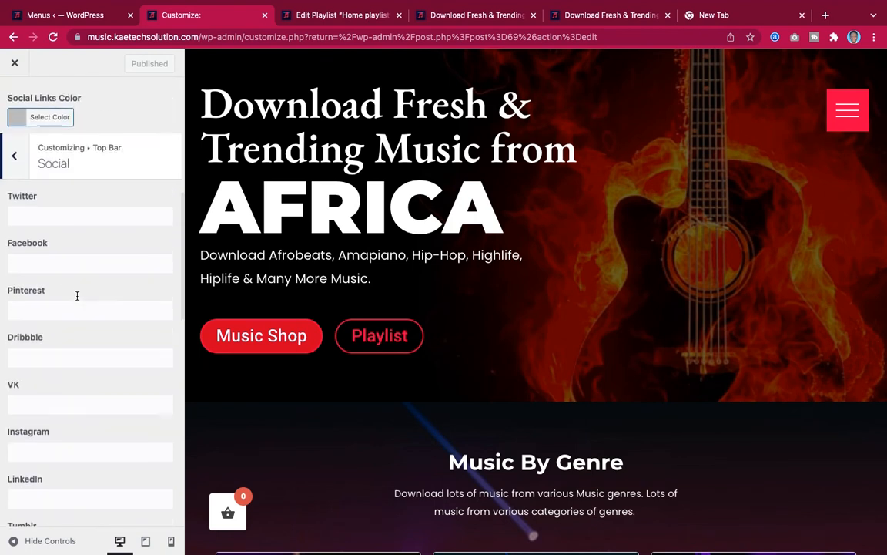
click(64, 222)
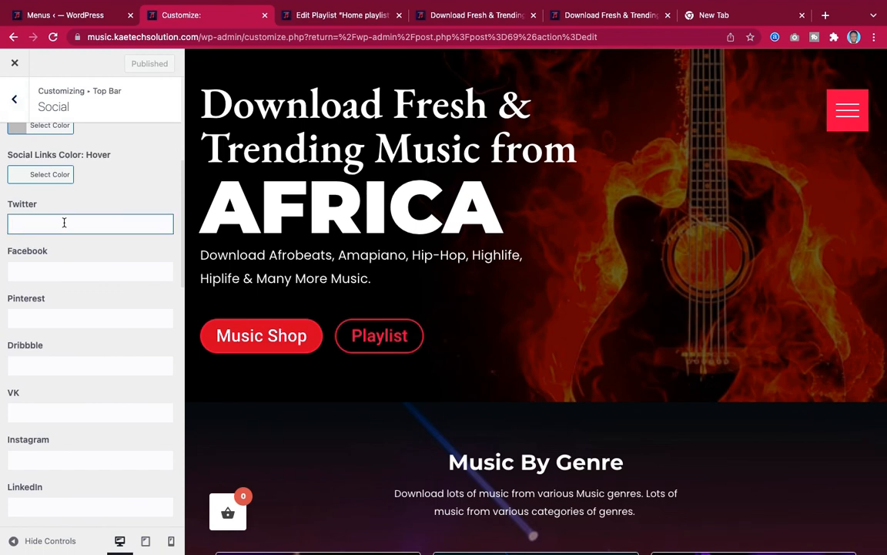
text(#)
click(48, 271)
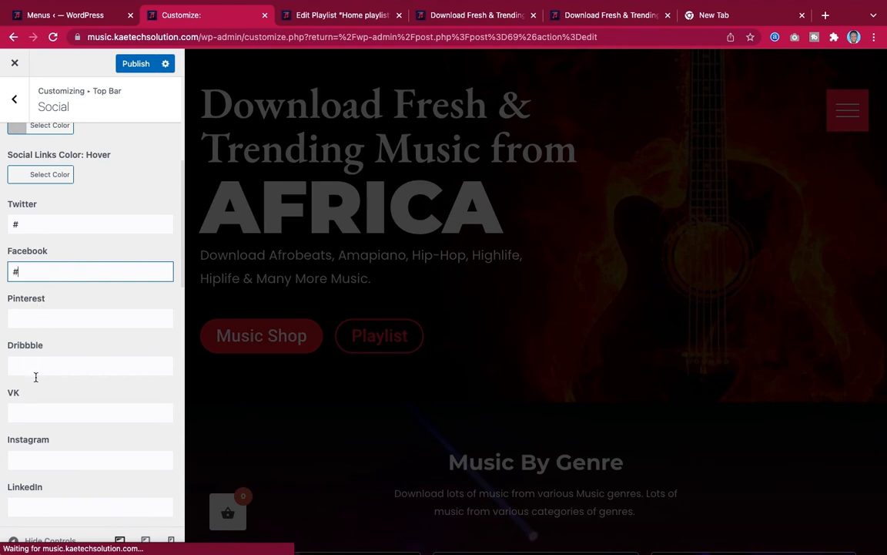
Enter # as the top bar's Youtube link and publish the social link changes.
scroll(35, 376, down, 15)
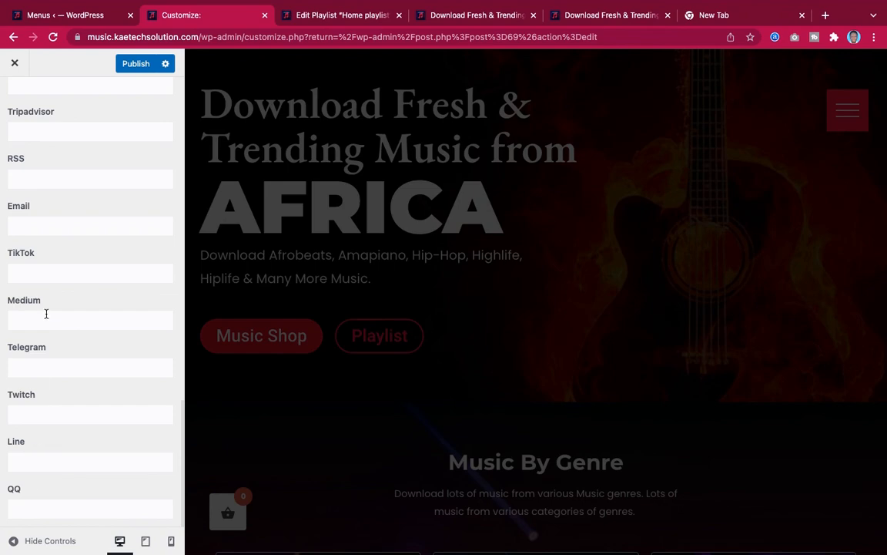
scroll(46, 312, up, 5)
scroll(46, 312, up, 4)
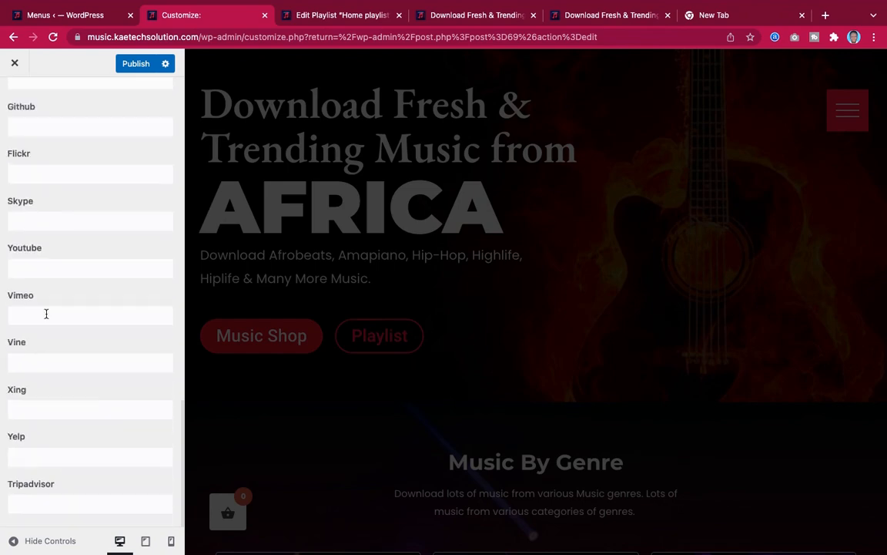
click(45, 266)
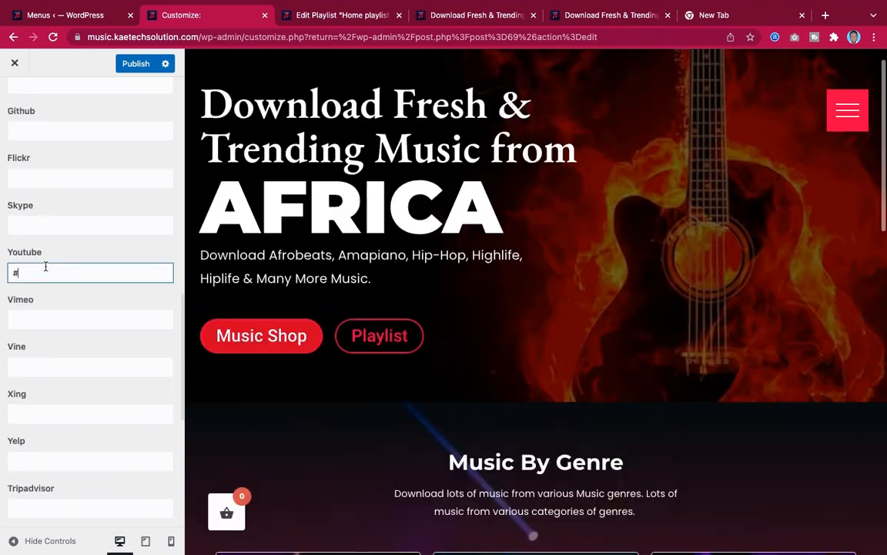
click(137, 64)
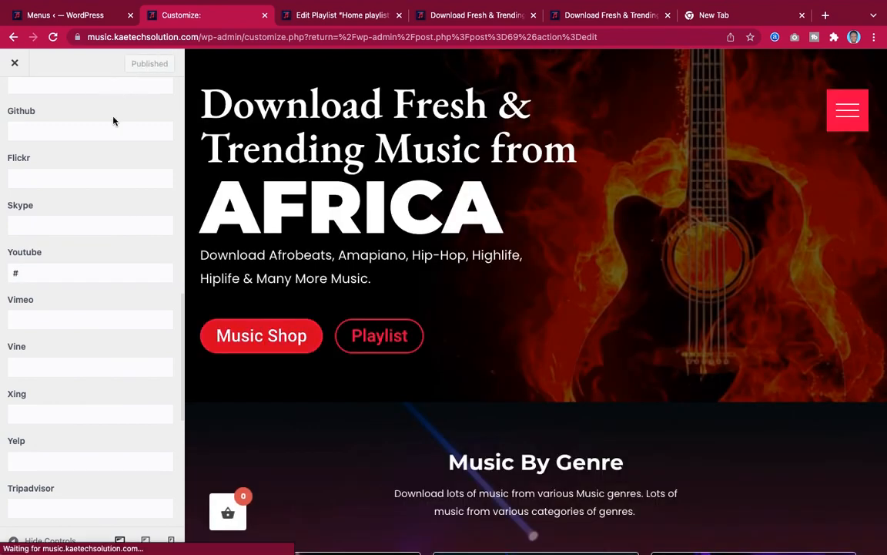
Reload the live music store page to check the top bar's social icons, and return to the Customizer.
click(479, 17)
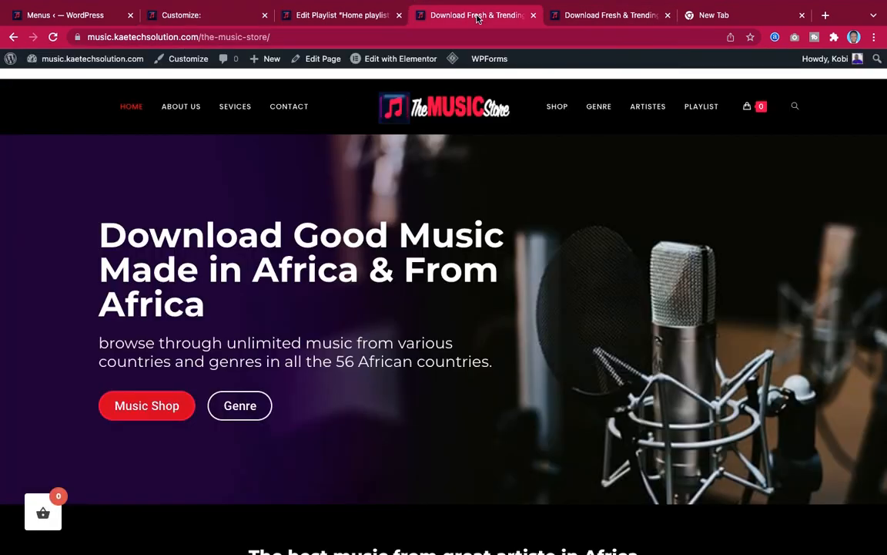
click(54, 37)
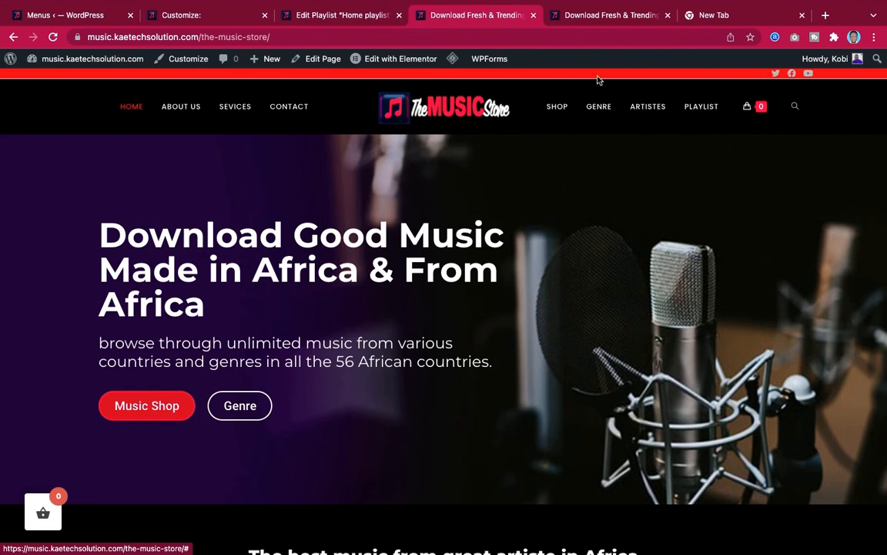
click(195, 16)
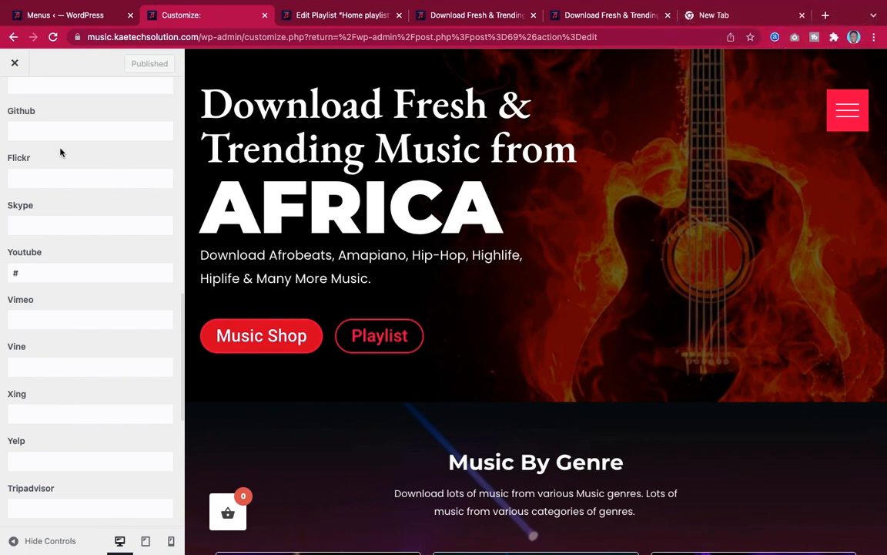
Set the Social Links Color in the top bar's social settings to white #ffffff.
scroll(60, 153, up, 10)
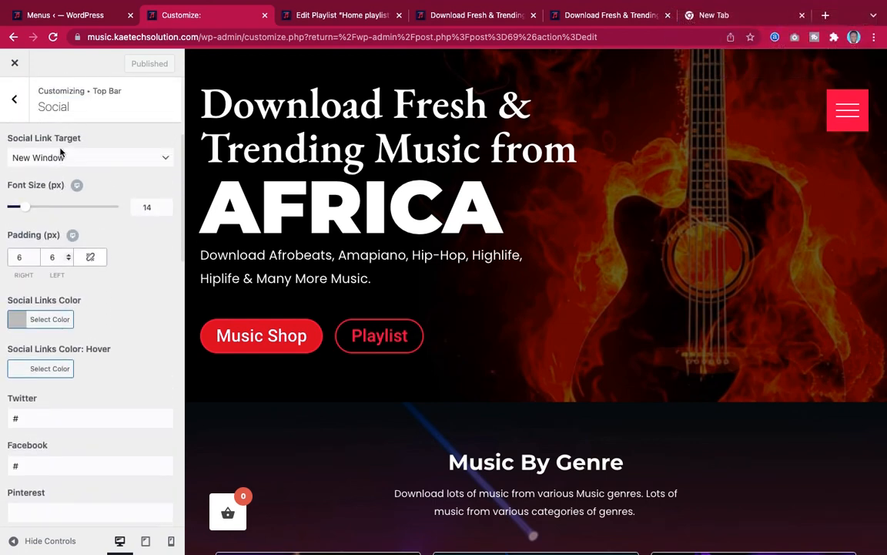
click(60, 339)
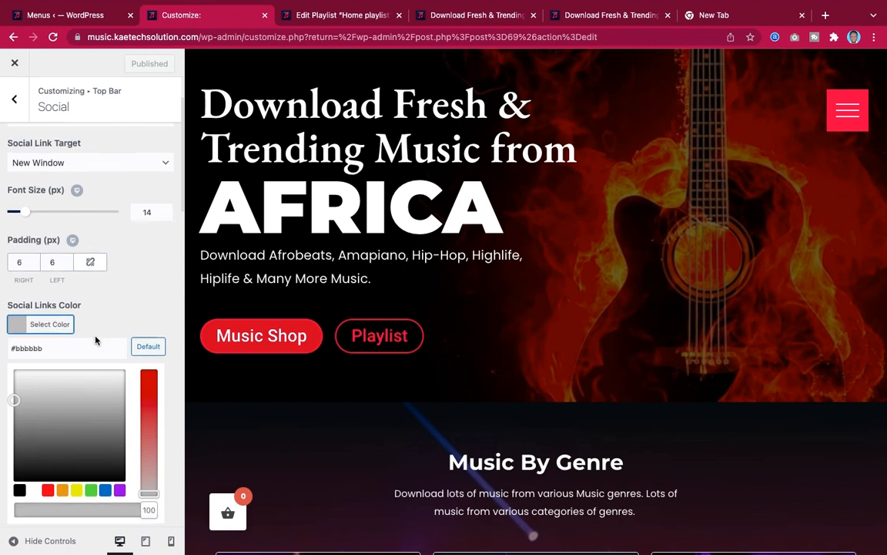
scroll(96, 339, down, 2)
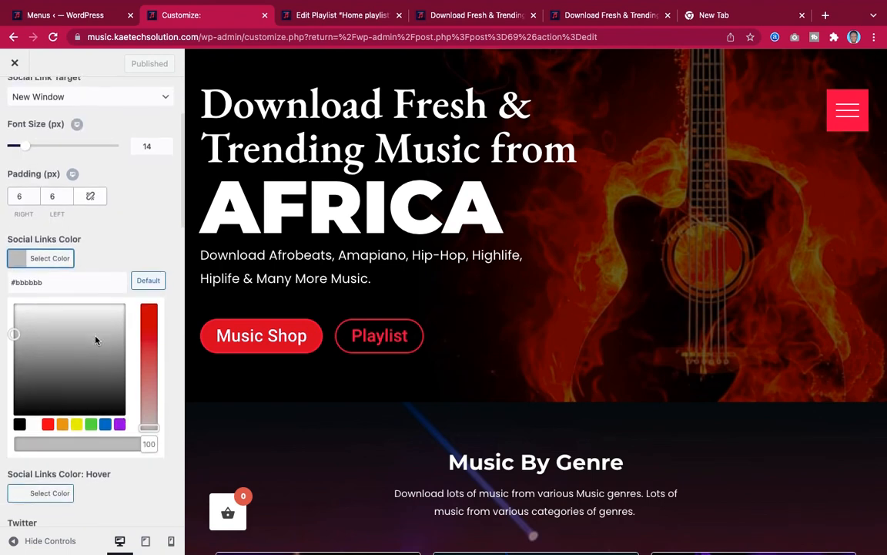
click(13, 333)
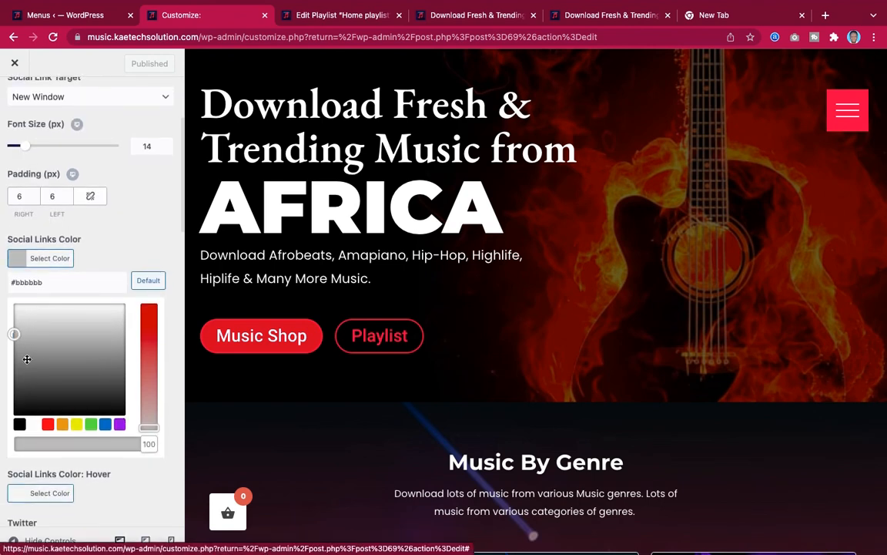
click(35, 425)
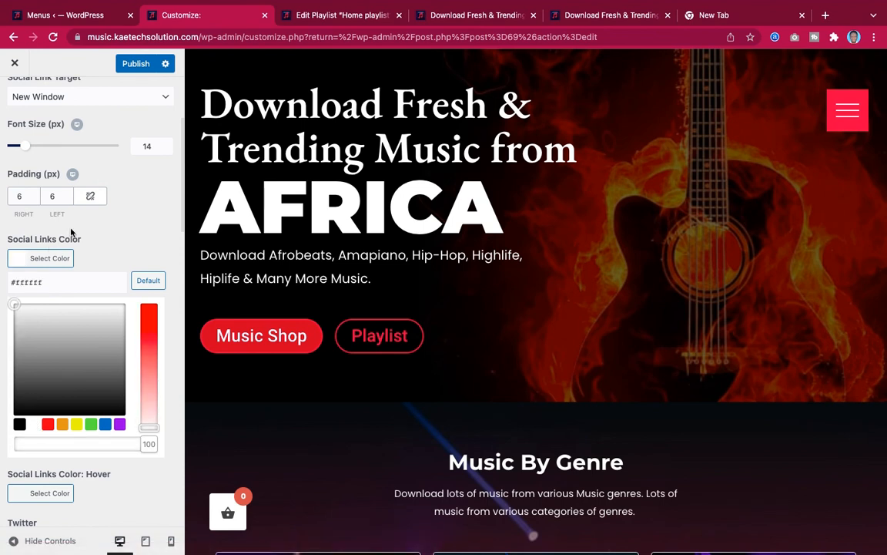
click(132, 231)
Set the top bar's style to Left Social & Right Content in its general settings.
scroll(133, 230, up, 5)
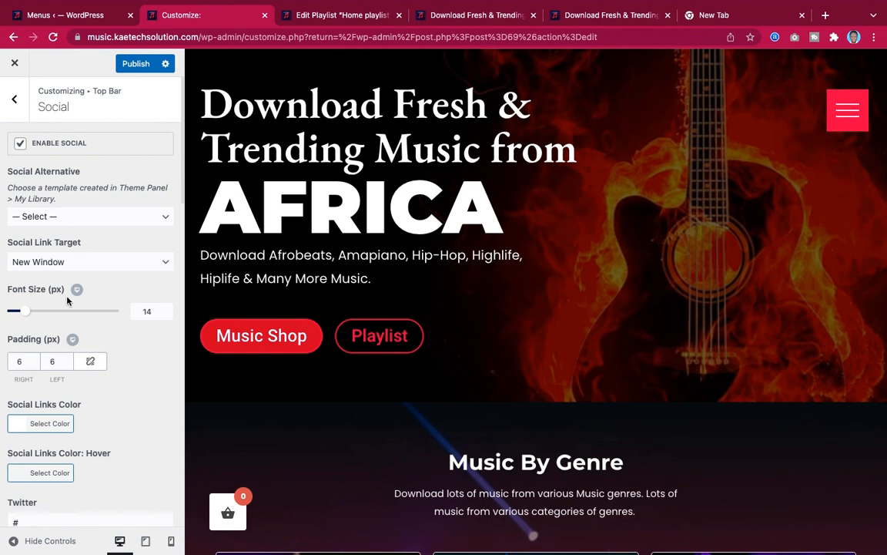
scroll(87, 312, down, 5)
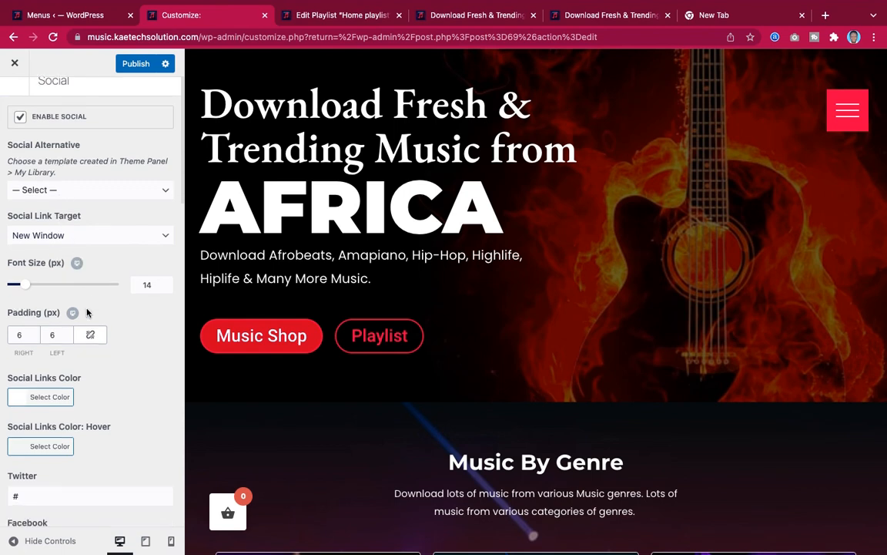
scroll(87, 312, down, 10)
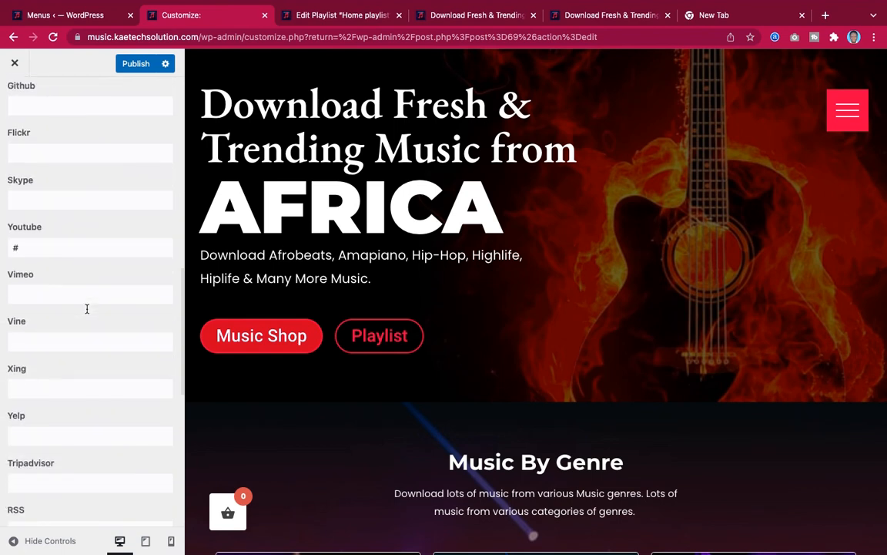
scroll(87, 312, up, 15)
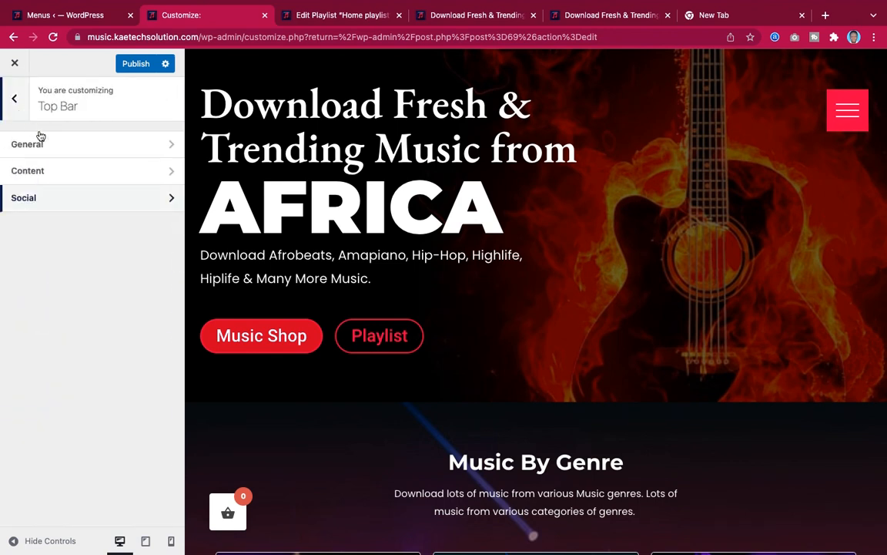
click(73, 146)
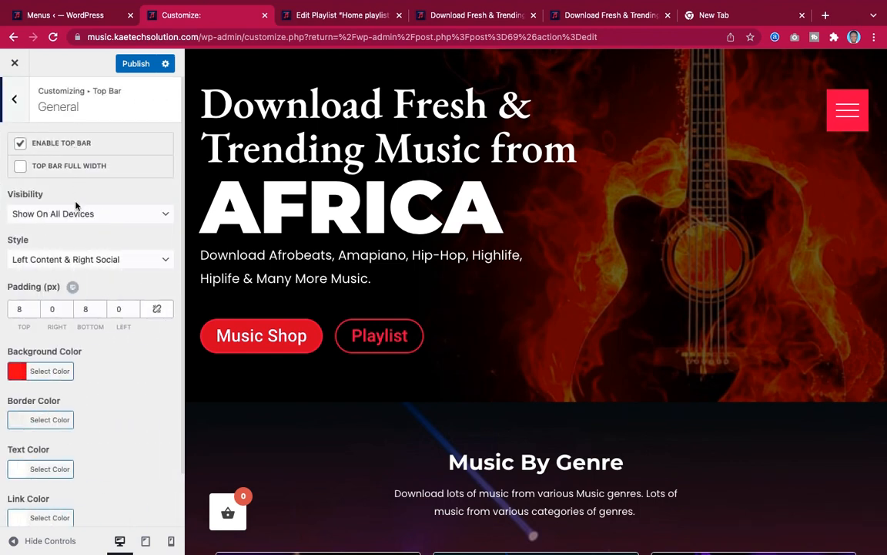
scroll(76, 204, down, 1)
scroll(76, 204, up, 1)
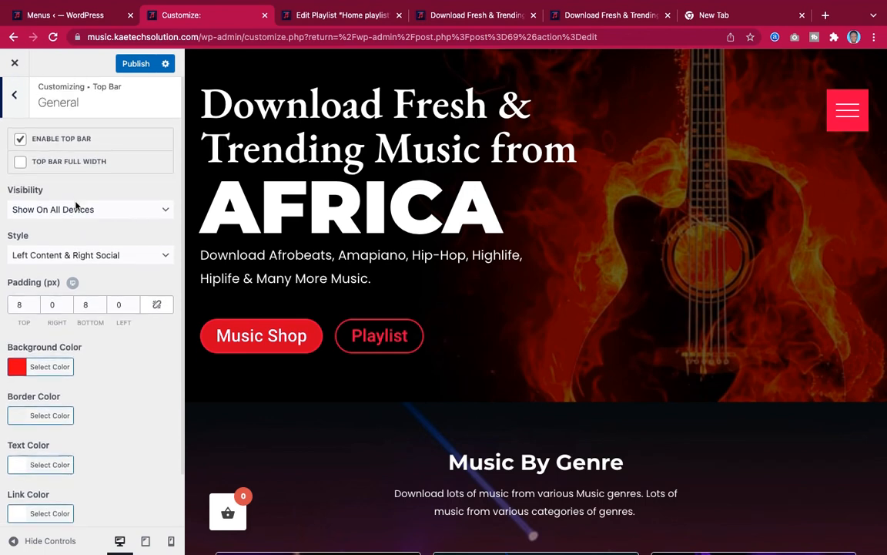
scroll(77, 206, down, 2)
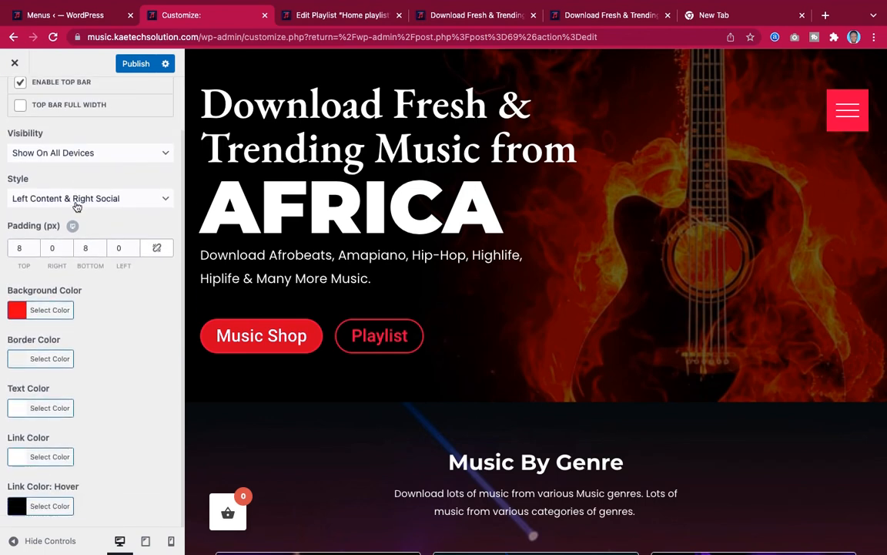
scroll(77, 206, up, 2)
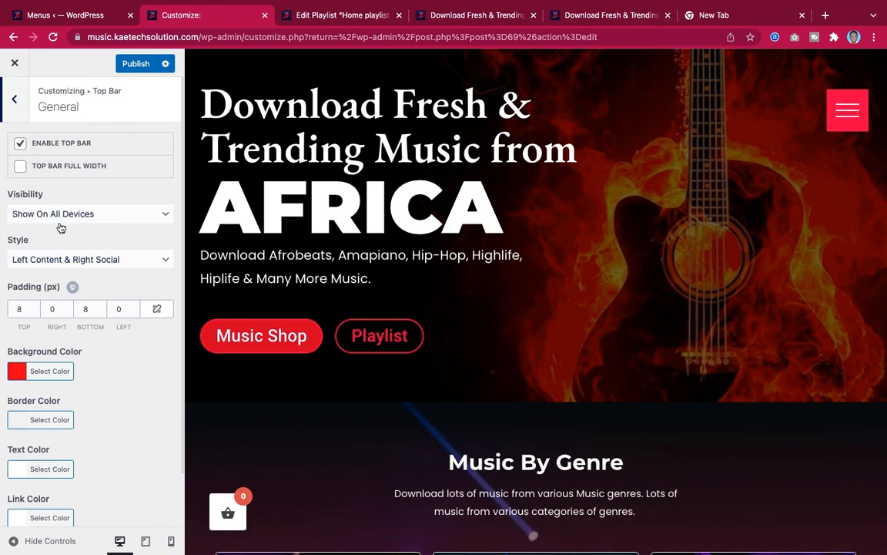
click(128, 262)
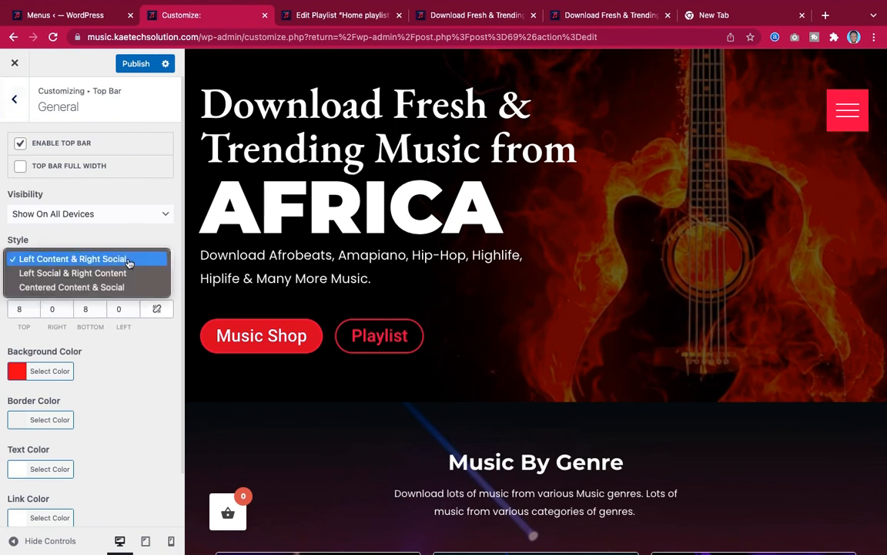
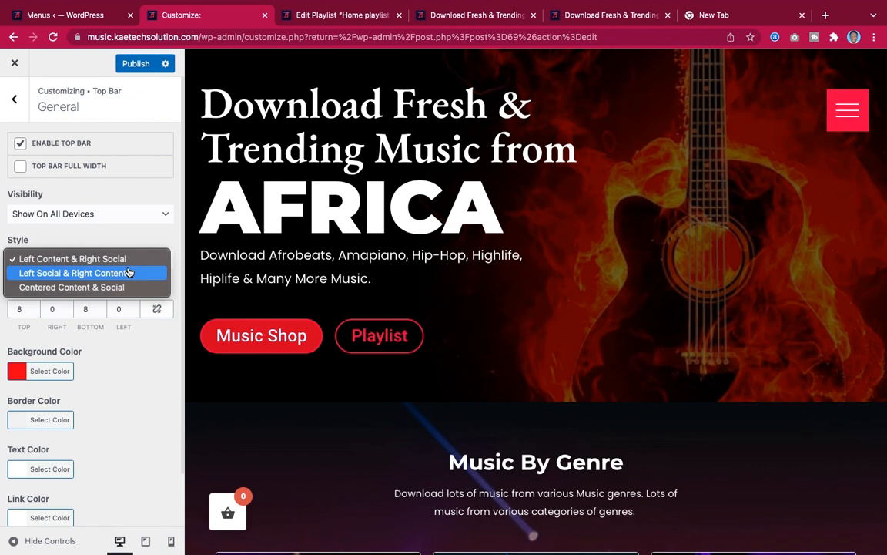
click(81, 276)
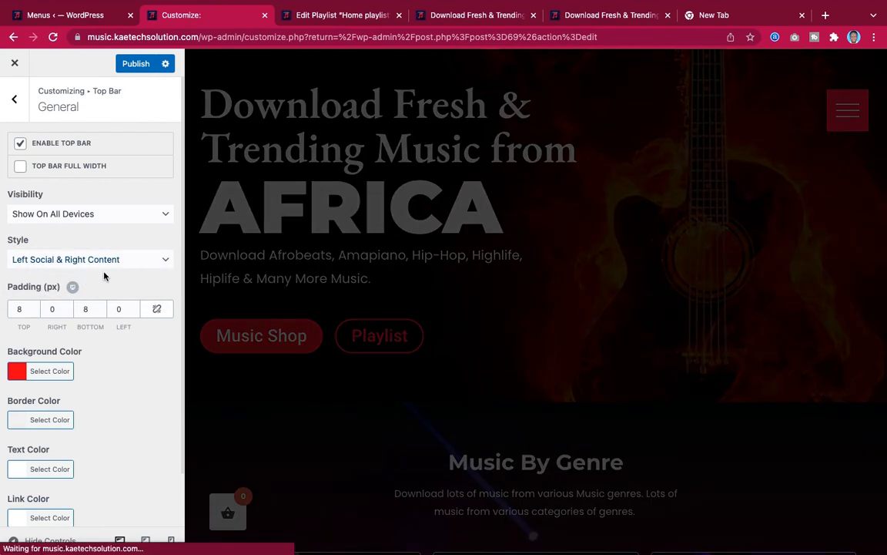
click(104, 262)
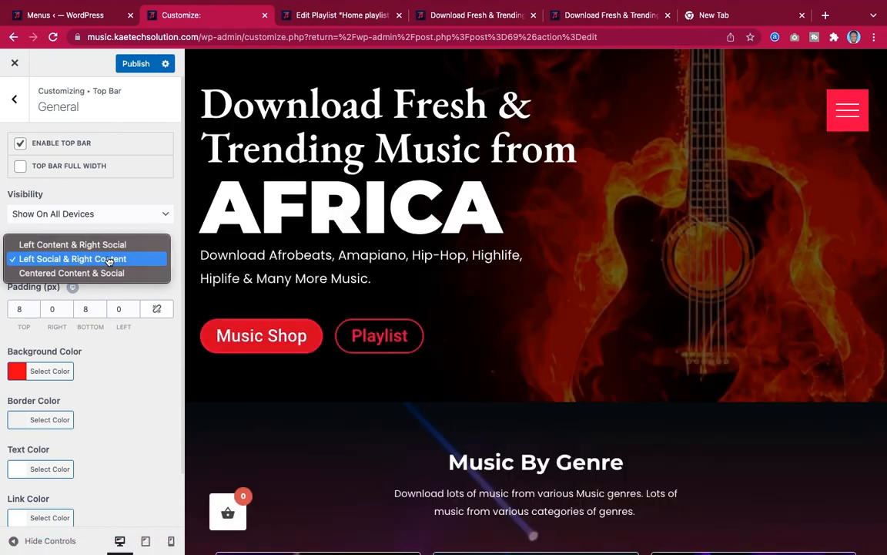
click(110, 261)
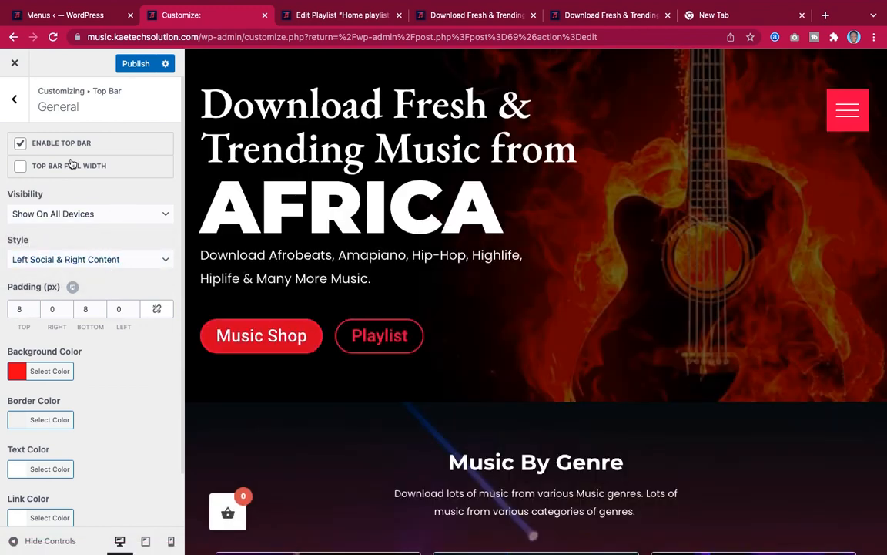
Set the top bar's top and bottom padding to 10 px and publish the changes.
scroll(70, 162, down, 2)
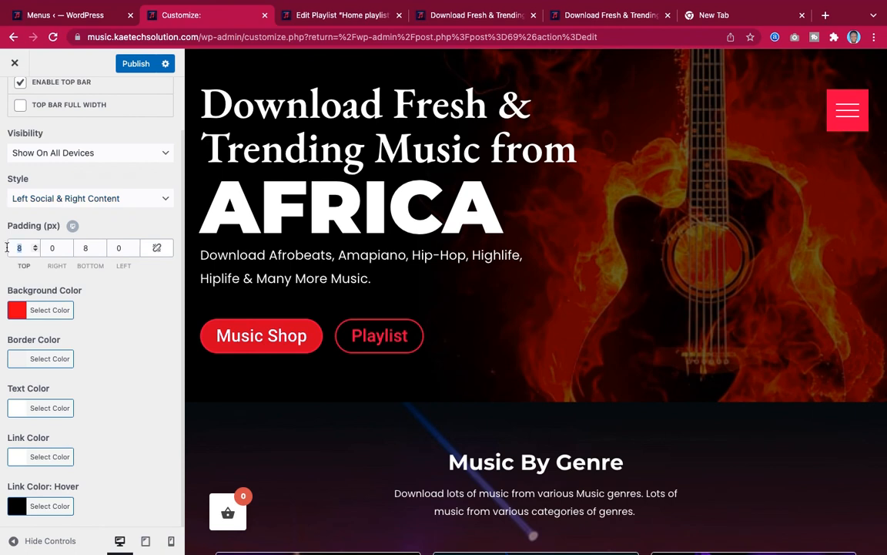
double_click(86, 247)
click(138, 63)
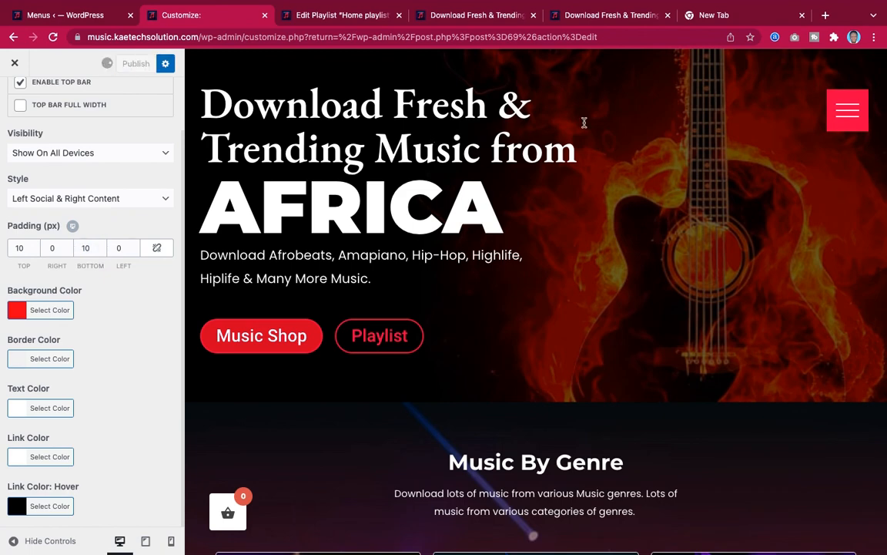
Refresh the live store page to check the top bar's new layout and padding, and return to the Customizer.
click(455, 15)
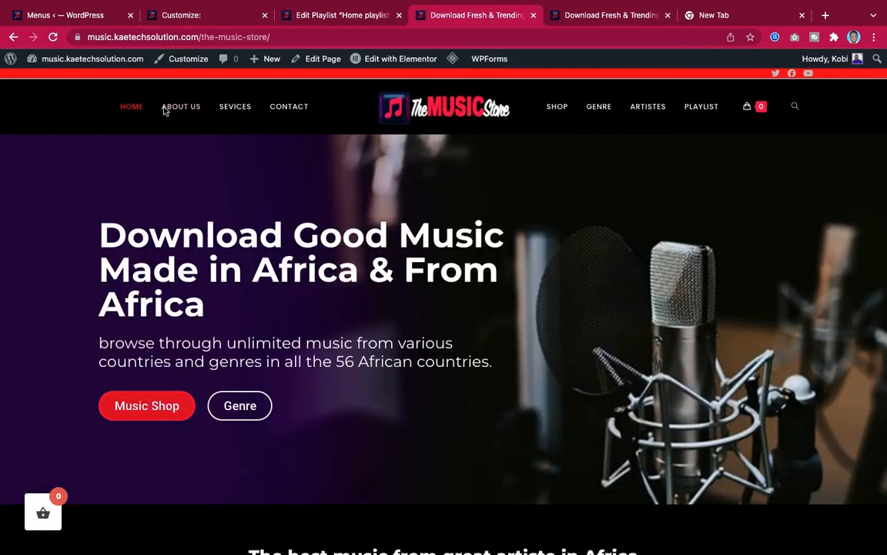
key(ctrl+r)
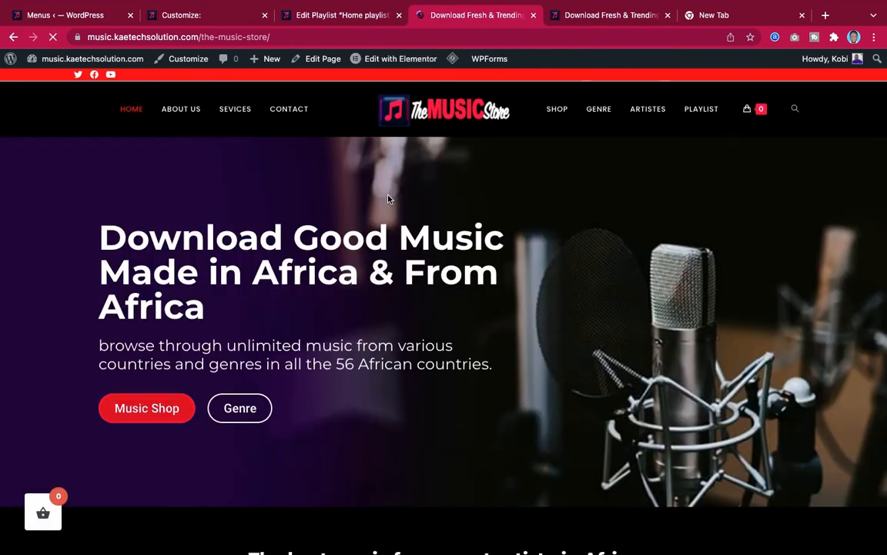
click(196, 17)
Set the font size of the top bar's social icons to 25 px and publish the change.
scroll(83, 180, up, 2)
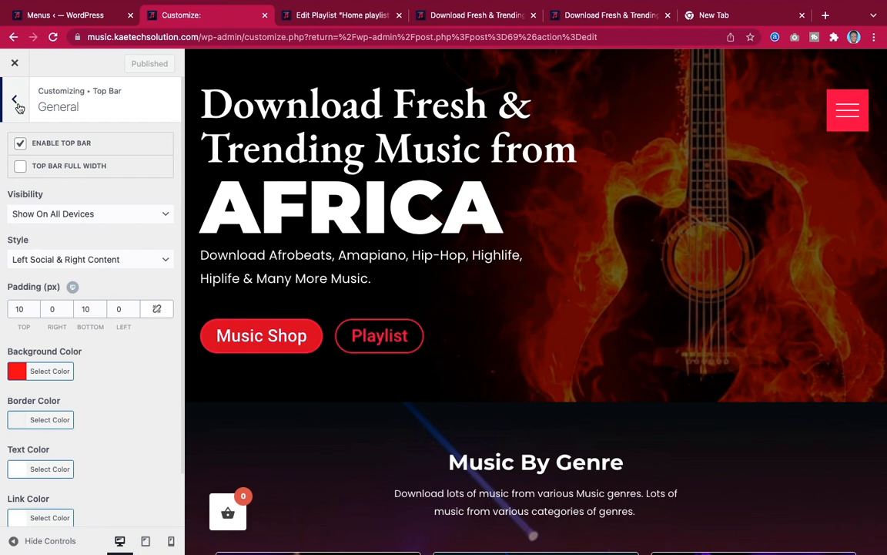
click(17, 103)
click(58, 199)
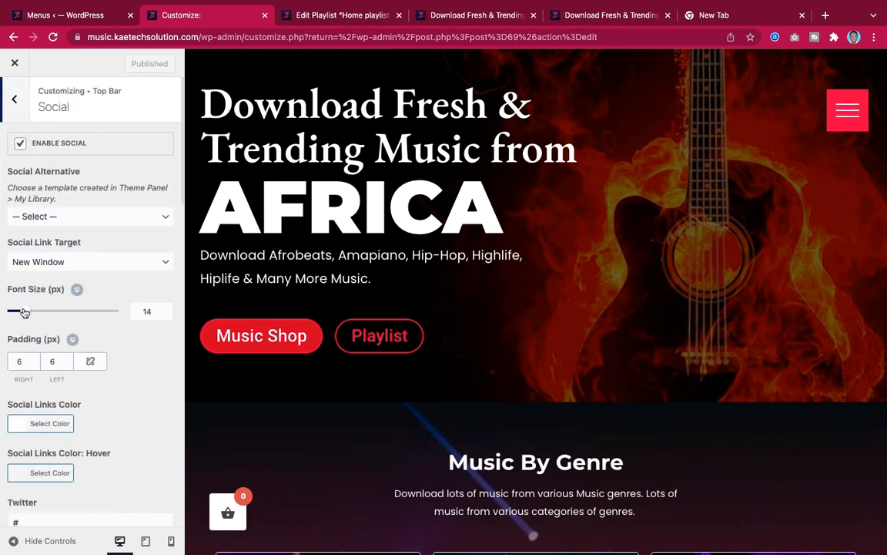
drag(23, 312, 29, 312)
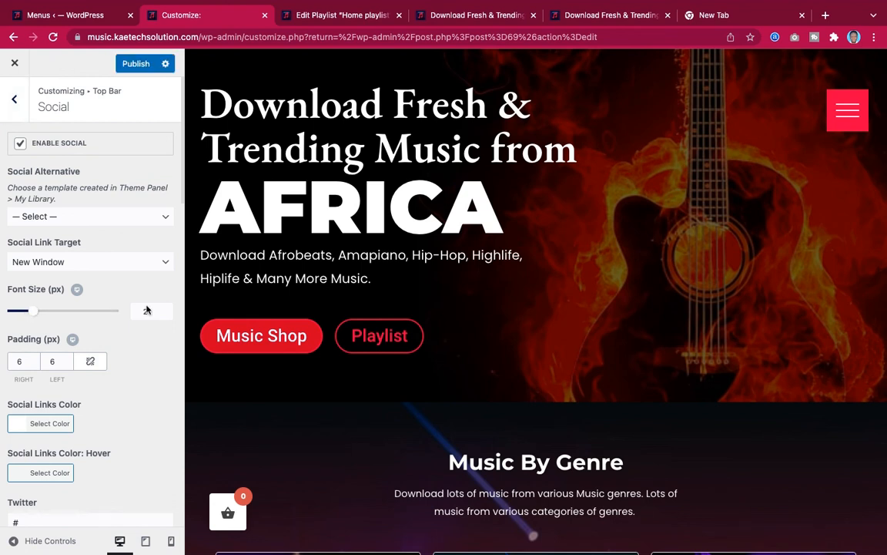
click(167, 309)
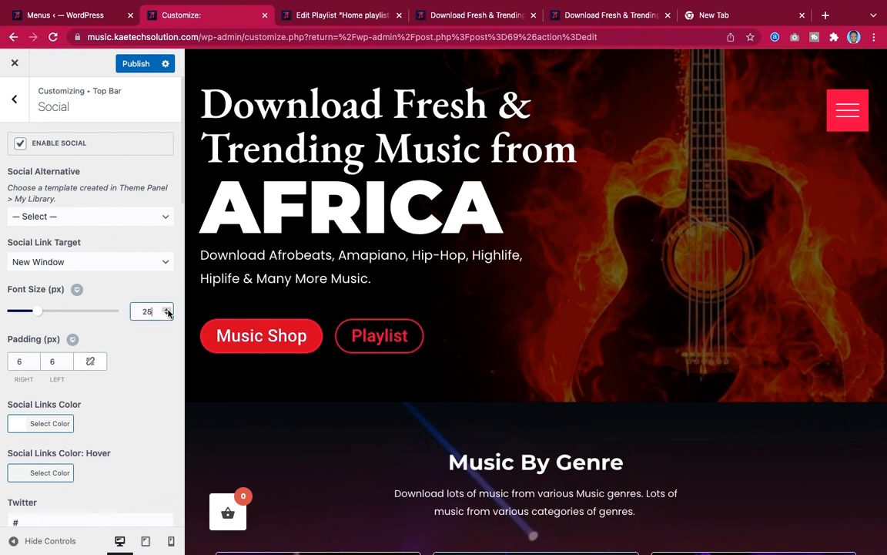
click(135, 63)
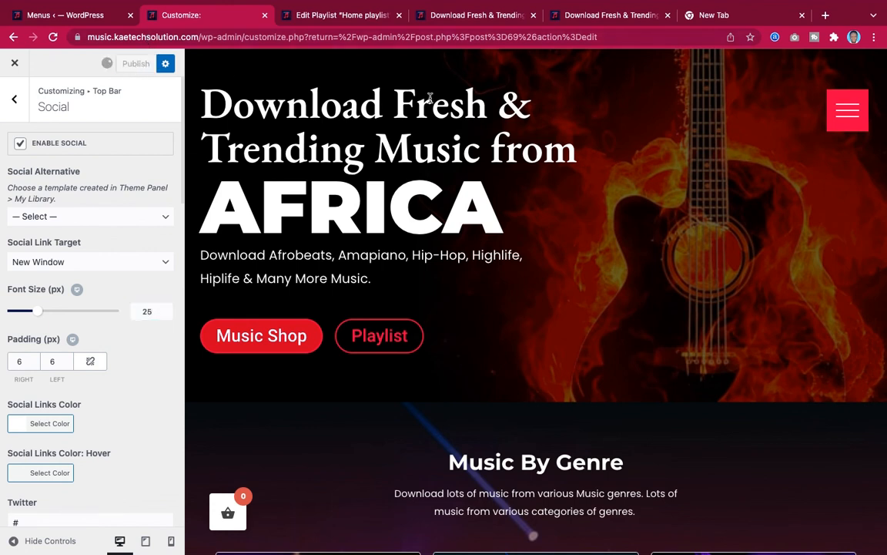
Reload the live store page, compare its social icon size with the demo site's top bar, and return to the Customizer.
click(471, 15)
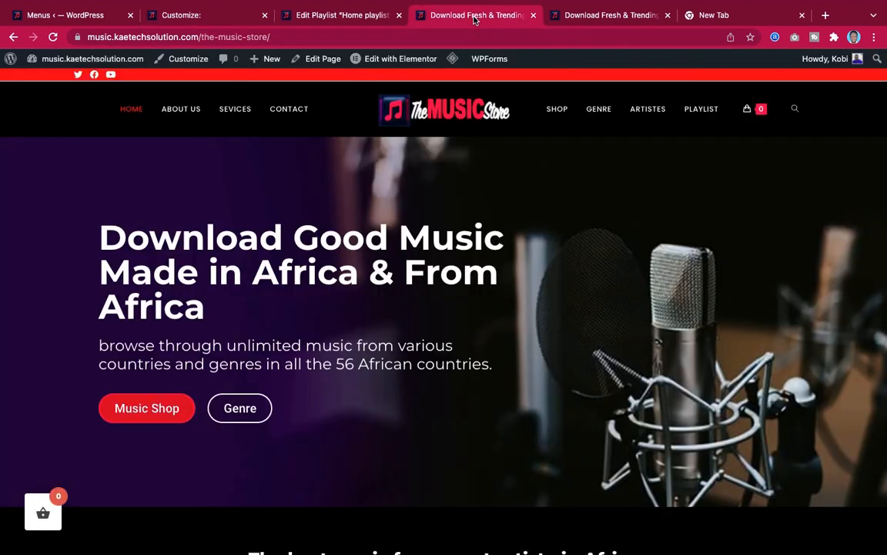
click(52, 37)
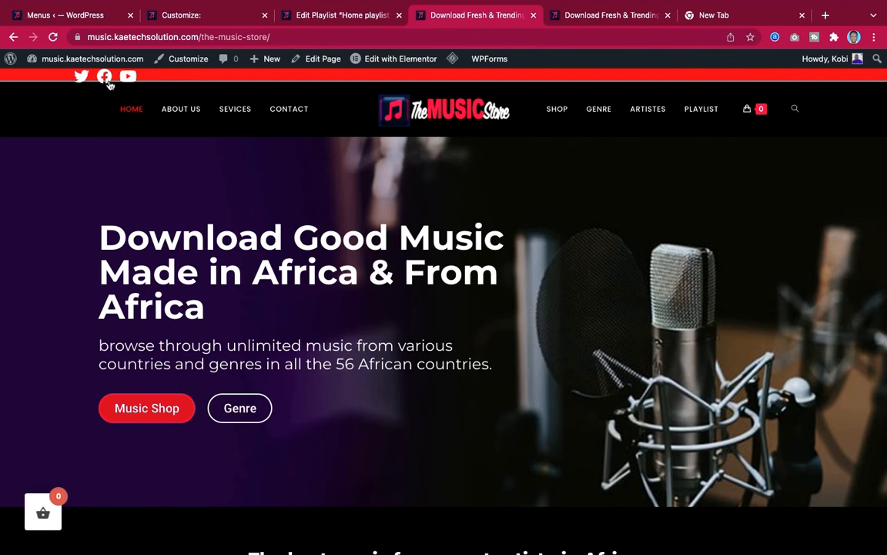
click(608, 16)
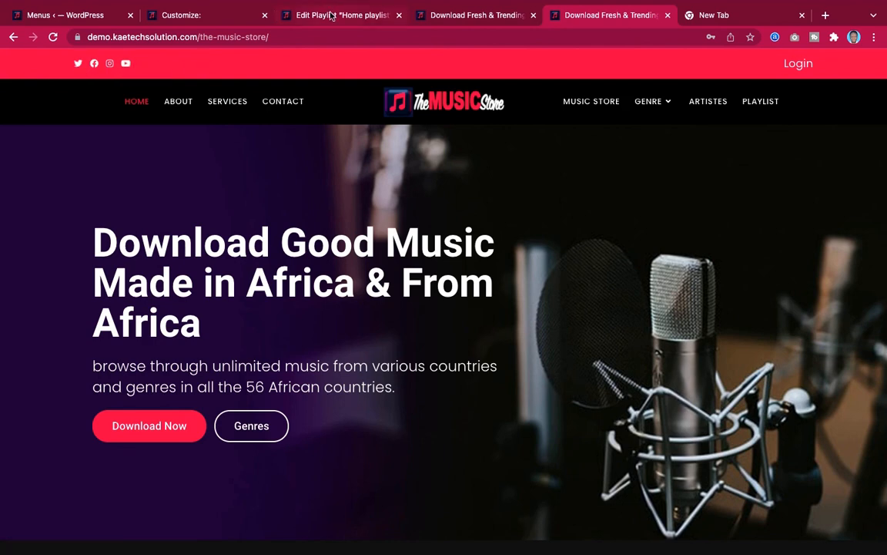
click(299, 15)
click(168, 14)
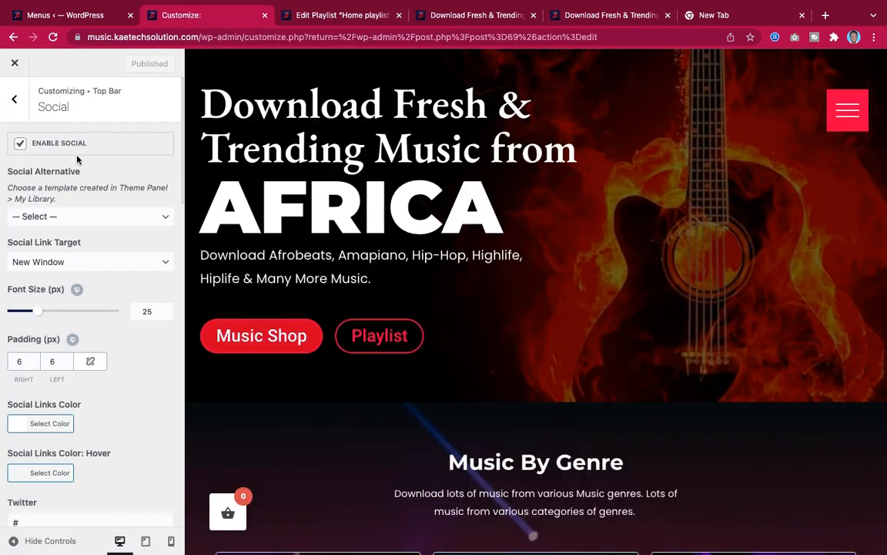
Set the font size of the top bar's social icons to 14 px and publish the change.
double_click(142, 311)
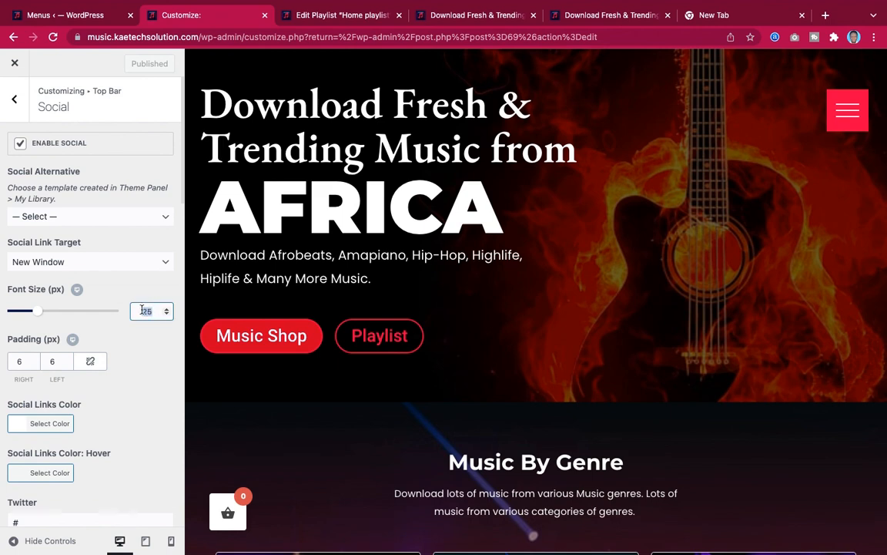
text(14)
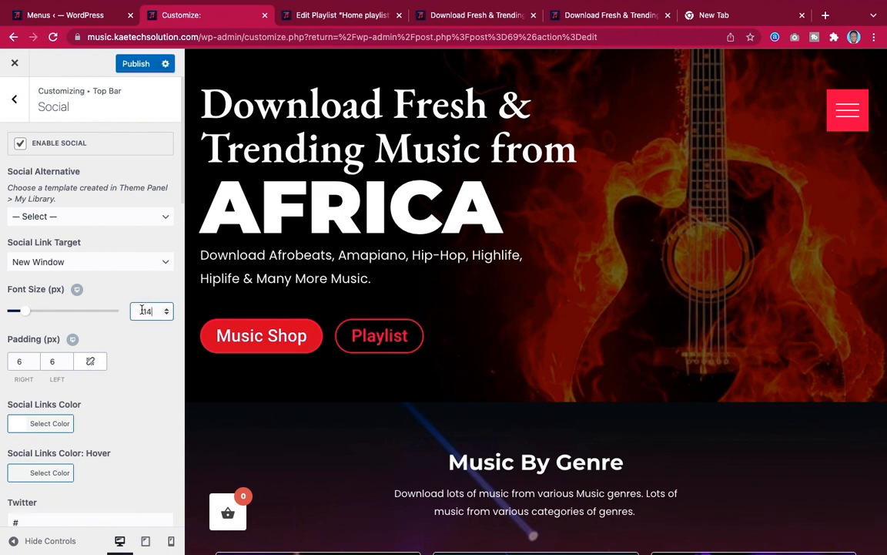
click(137, 68)
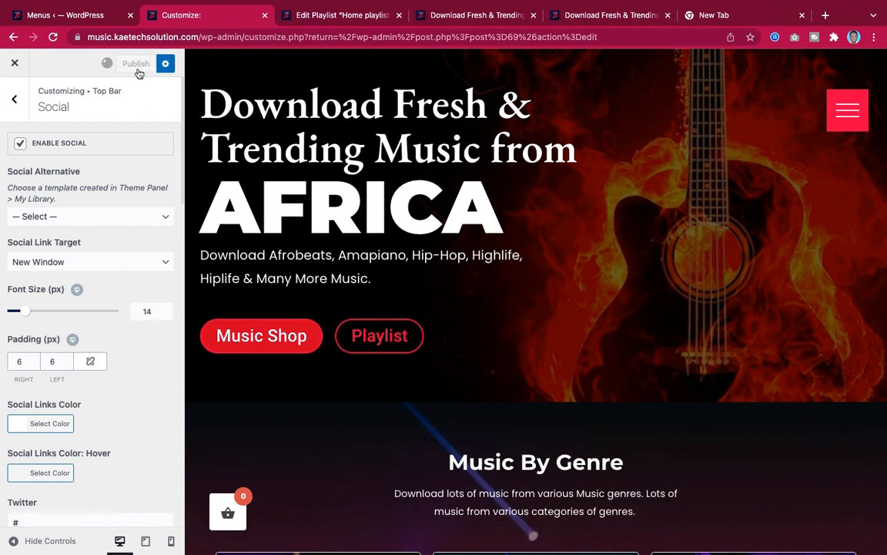
Set the top bar's top and bottom padding to 20 px in its general settings and publish the changes.
click(15, 101)
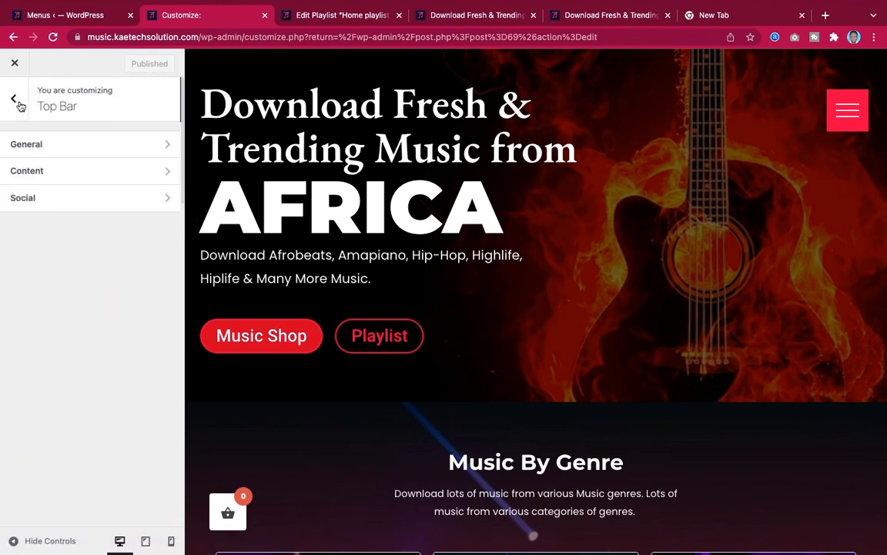
click(78, 146)
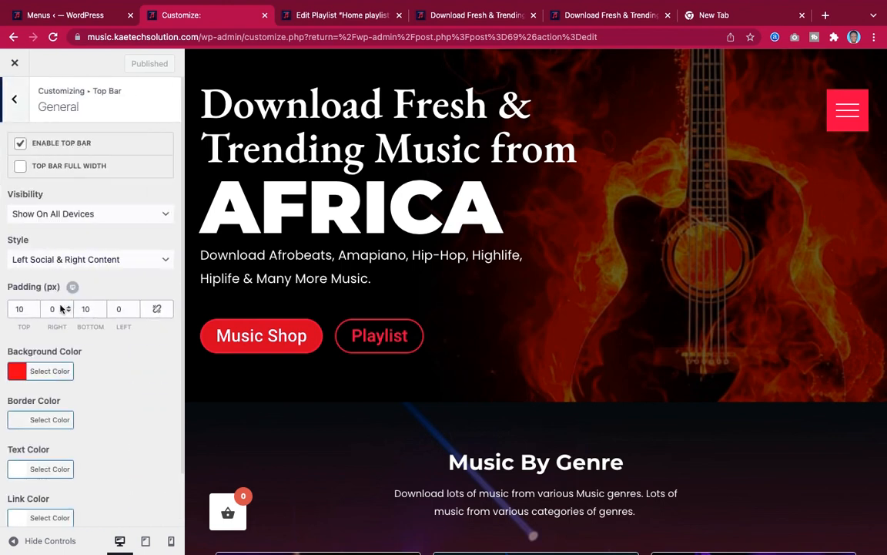
double_click(10, 308)
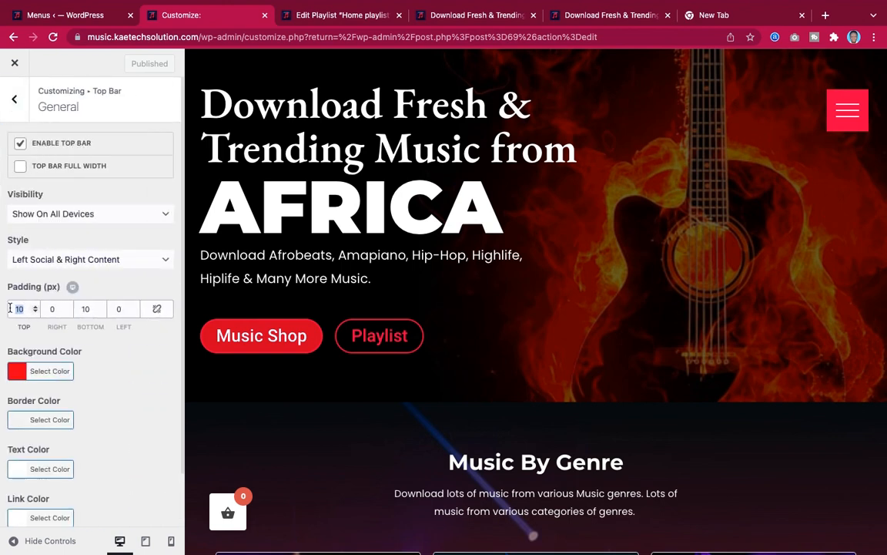
text(20)
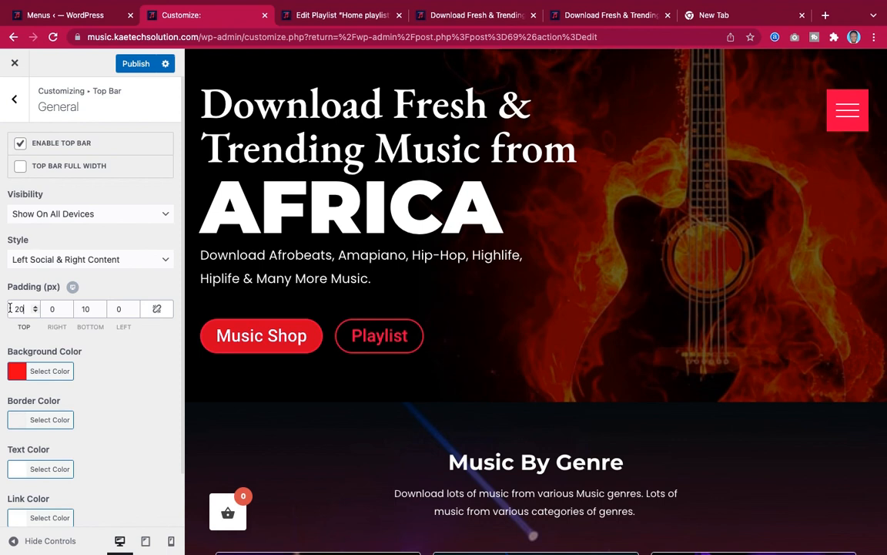
double_click(83, 309)
click(141, 67)
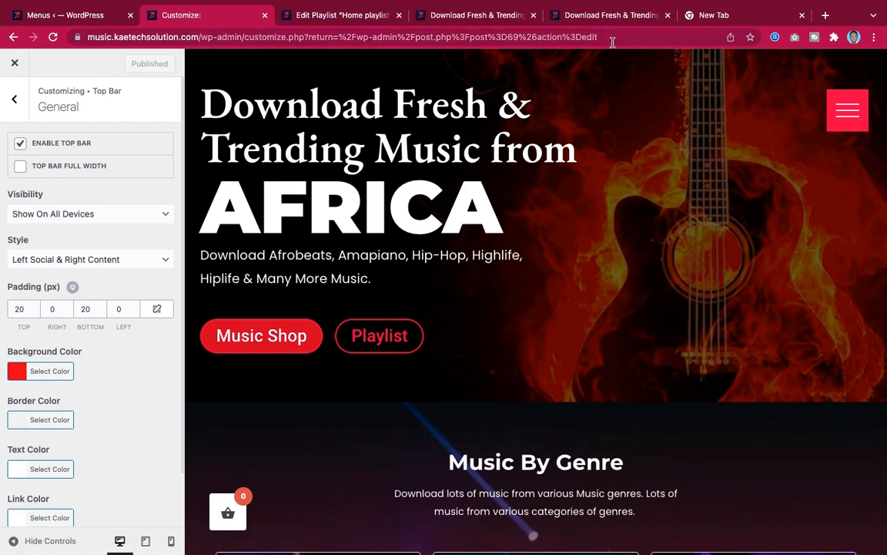
Reload the live store page to check the top bar's icon size and padding, and return to the Customizer.
click(462, 14)
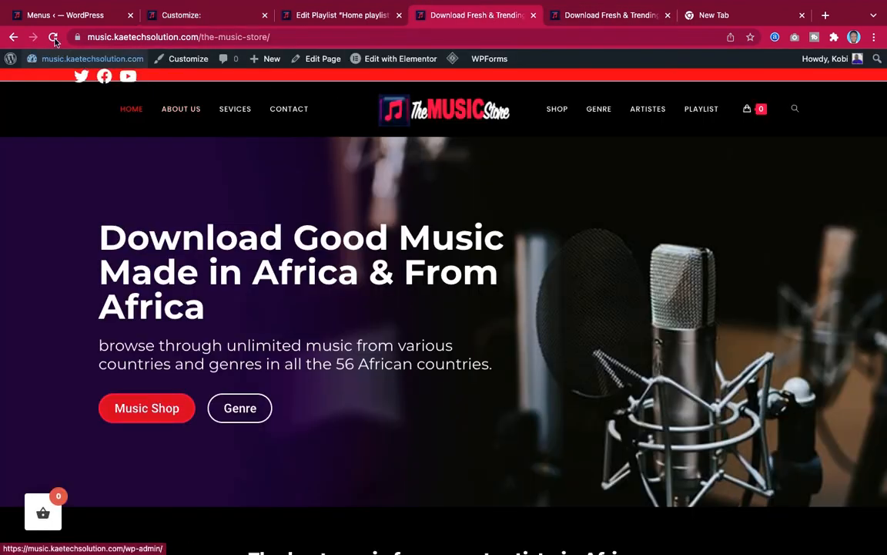
key(super+r)
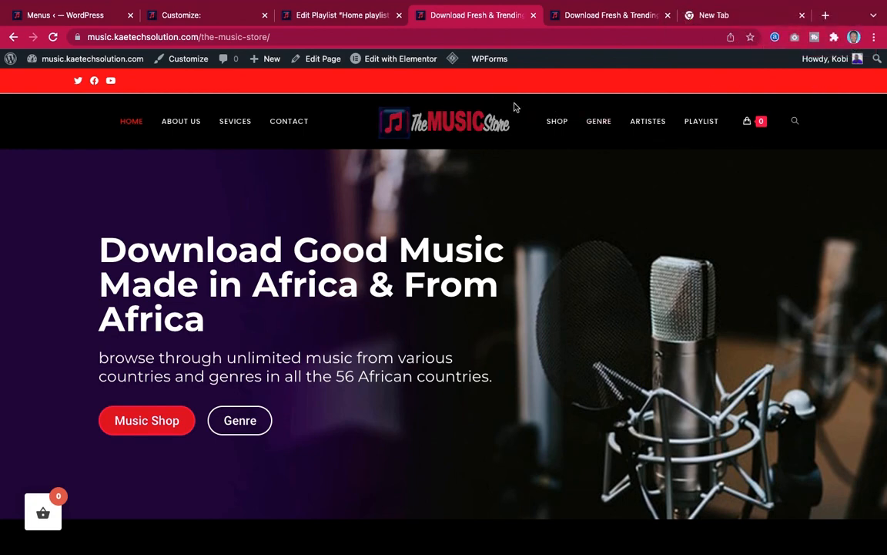
click(199, 20)
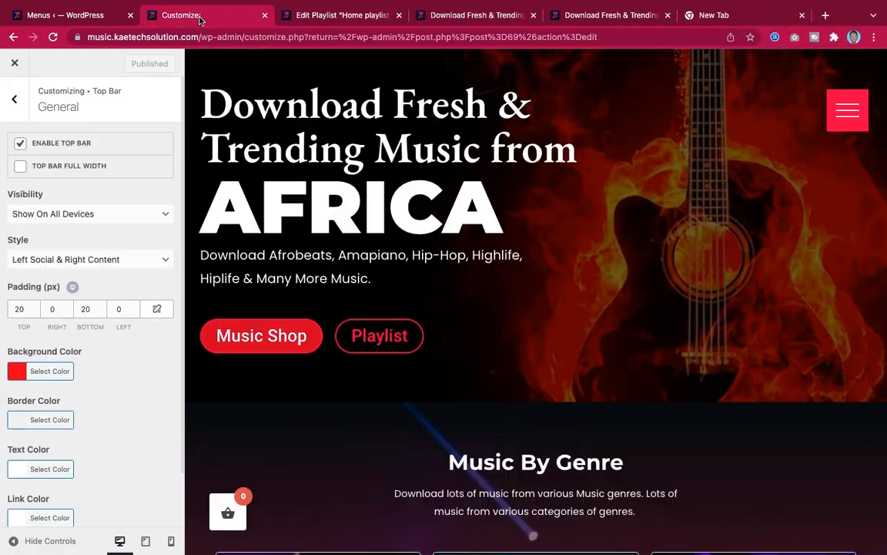
Review the general settings of the top bar and the header for an option controlling the border below the top bar.
scroll(70, 225, down, 2)
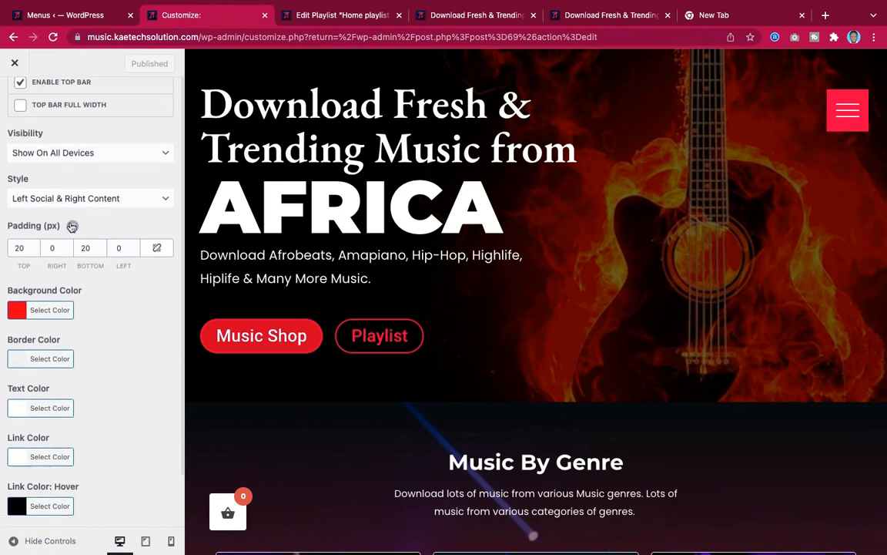
scroll(70, 225, up, 2)
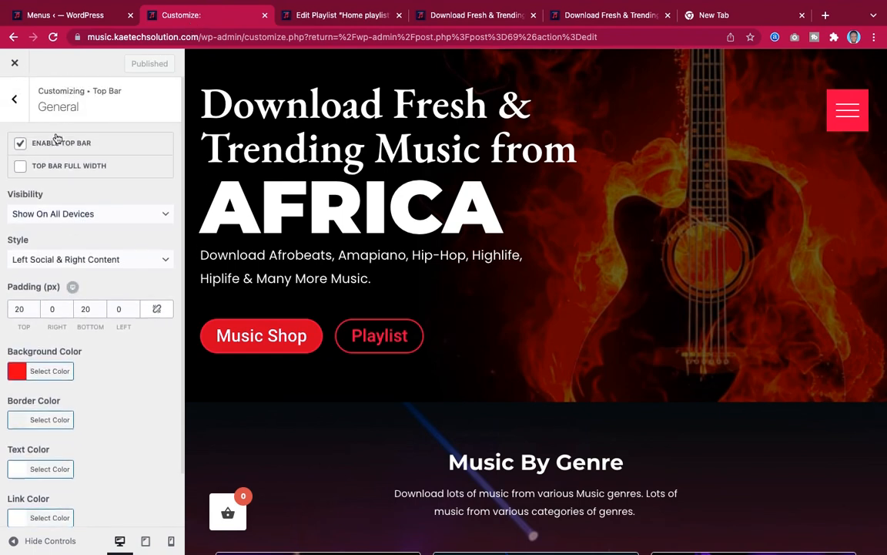
click(16, 102)
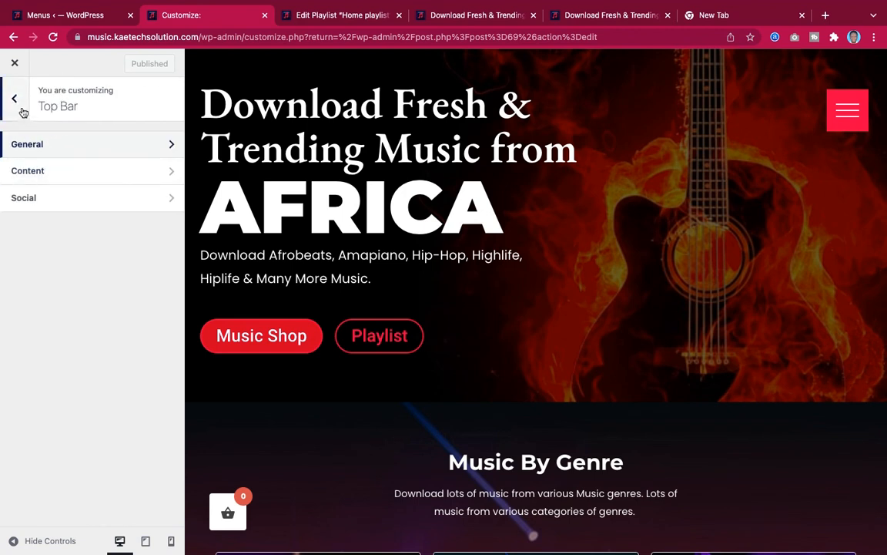
click(15, 102)
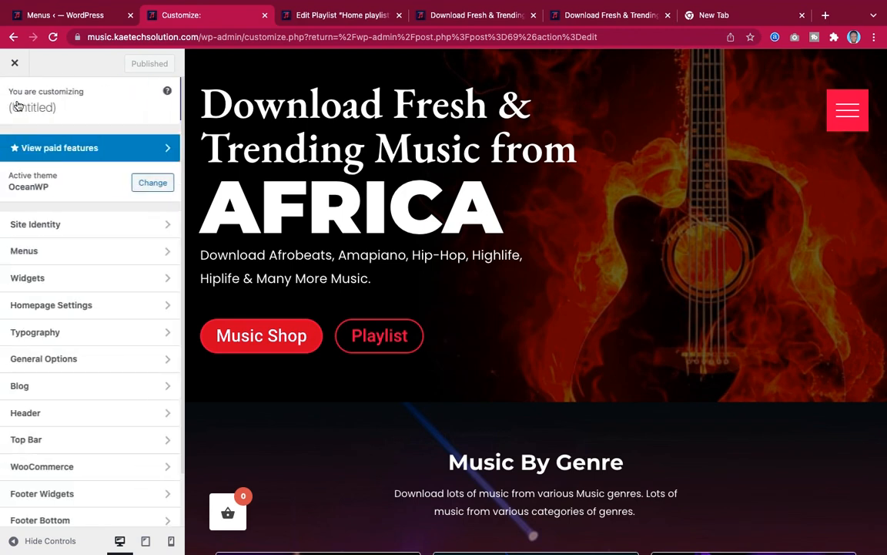
click(50, 410)
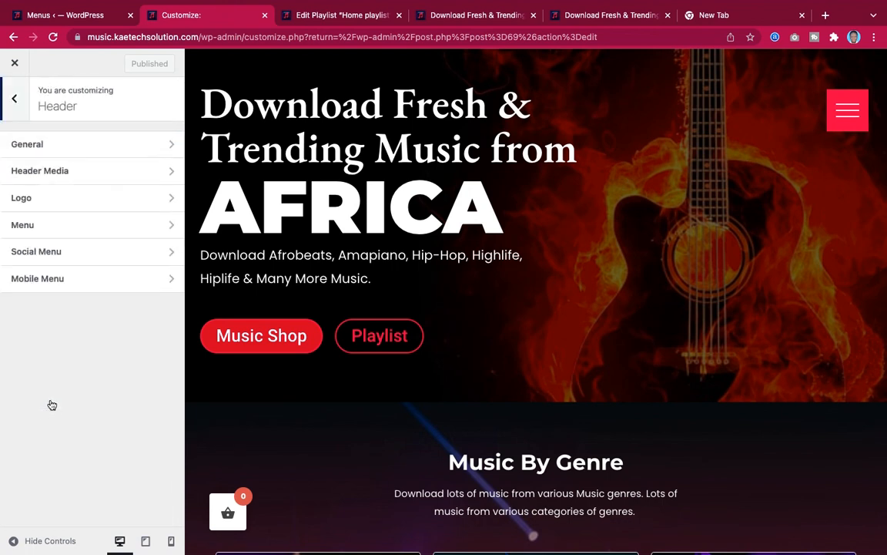
click(117, 146)
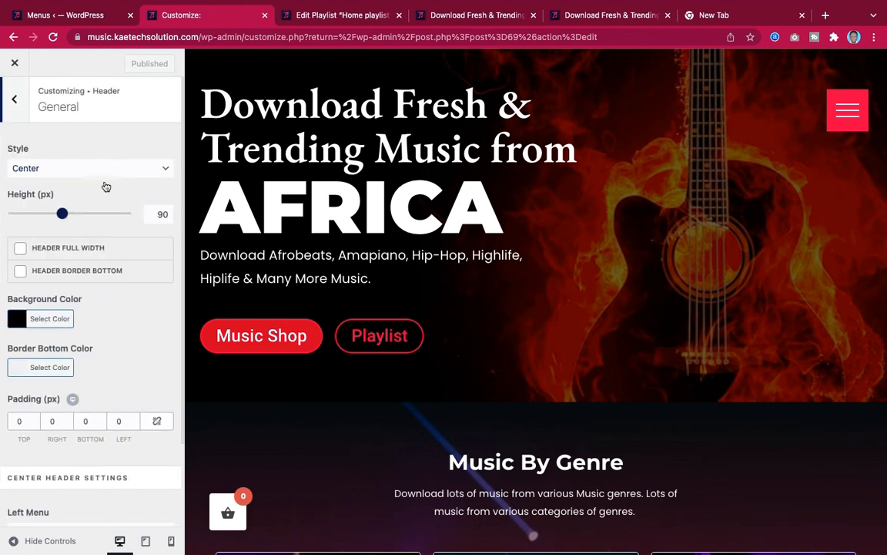
scroll(82, 293, down, 3)
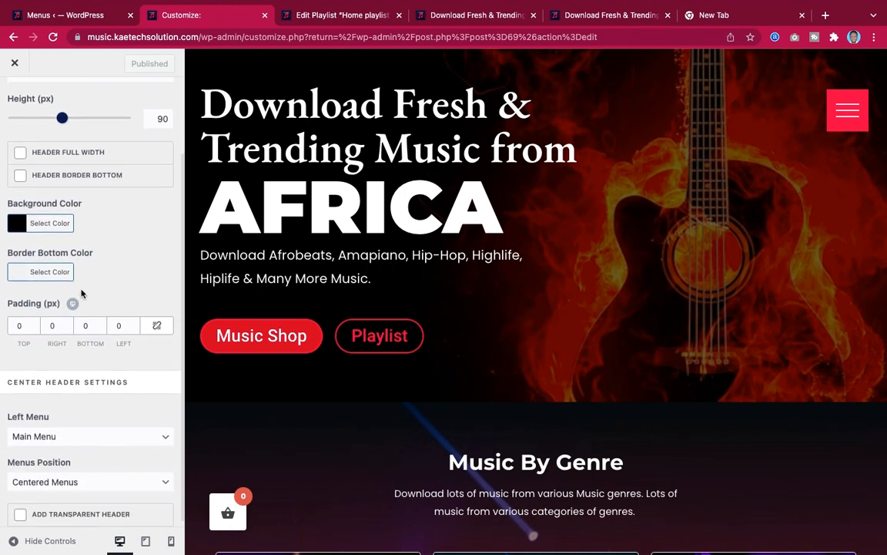
scroll(82, 293, up, 2)
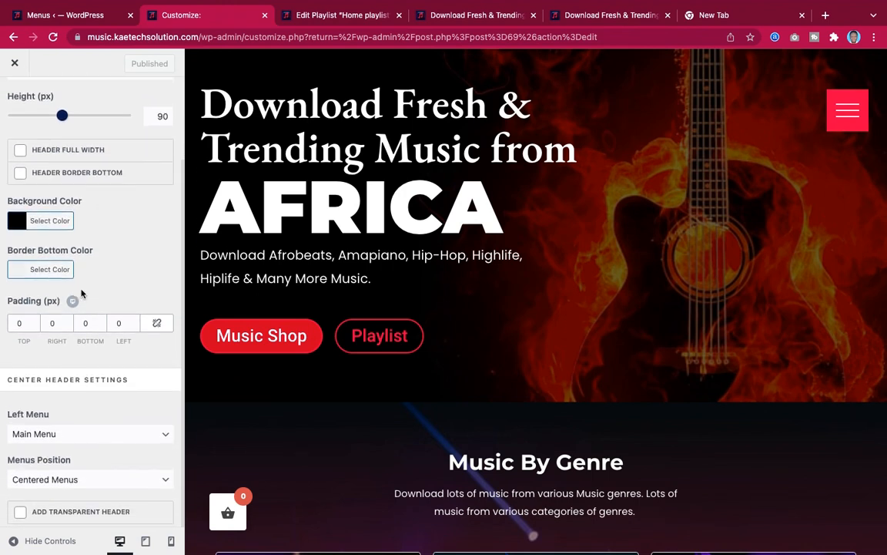
scroll(81, 292, up, 1)
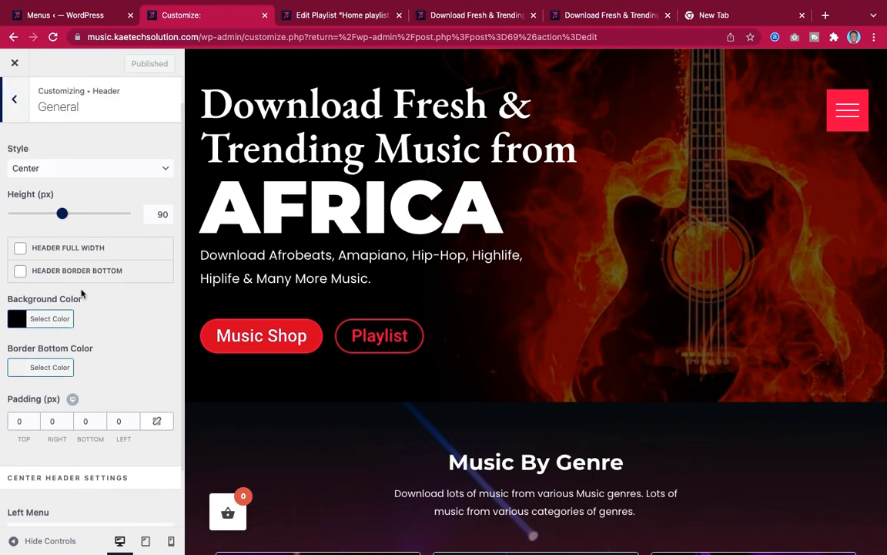
click(15, 97)
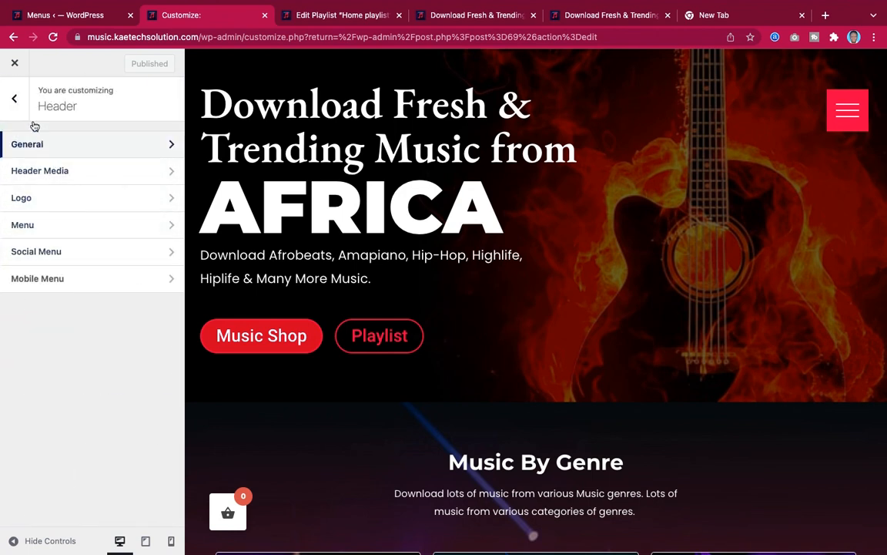
click(16, 96)
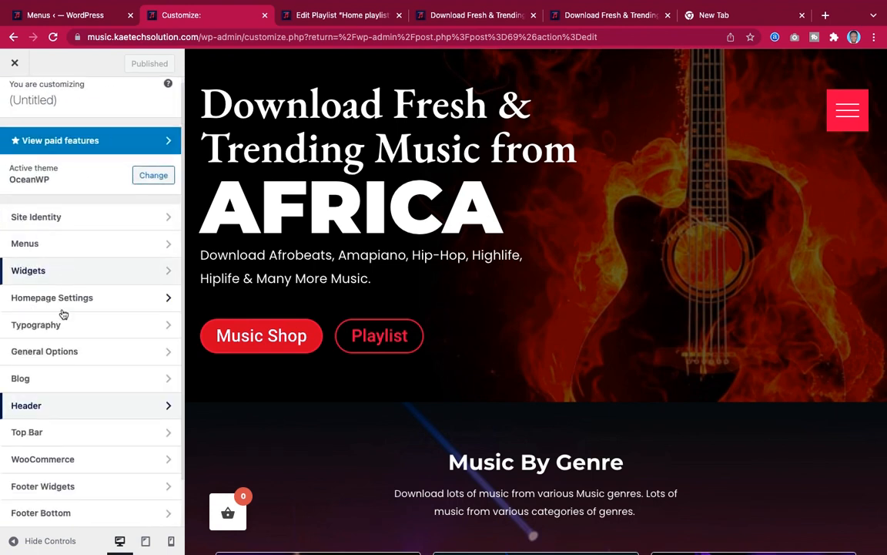
Make the top bar's border color fully transparent, rgba(241,241,241,0), in its general settings and publish the change.
click(57, 433)
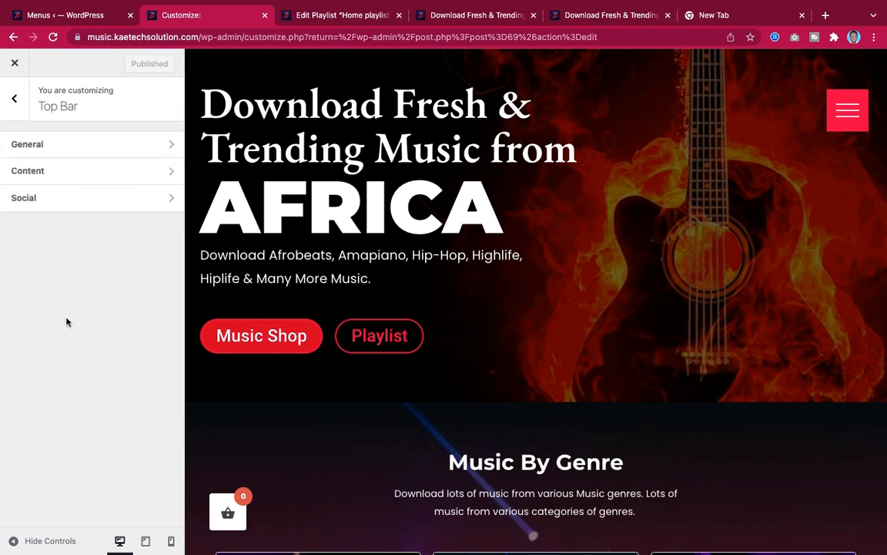
click(123, 145)
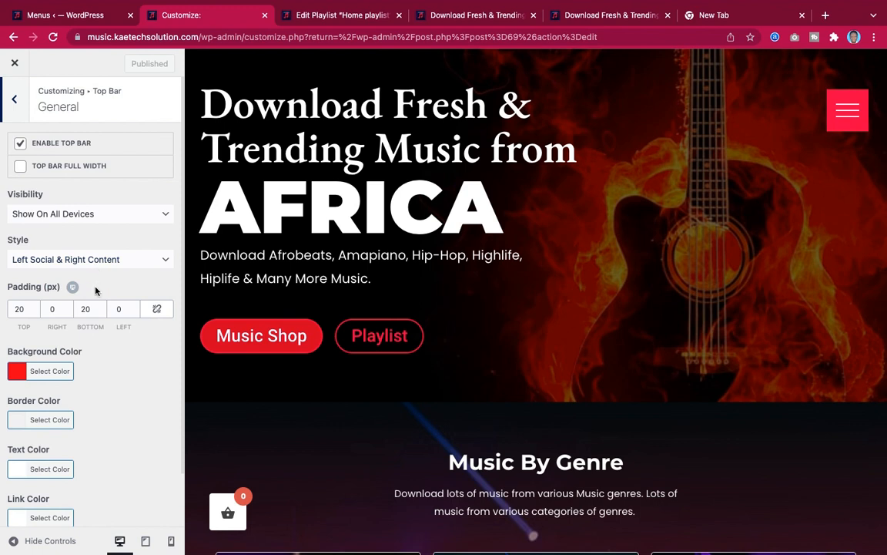
scroll(97, 314, down, 2)
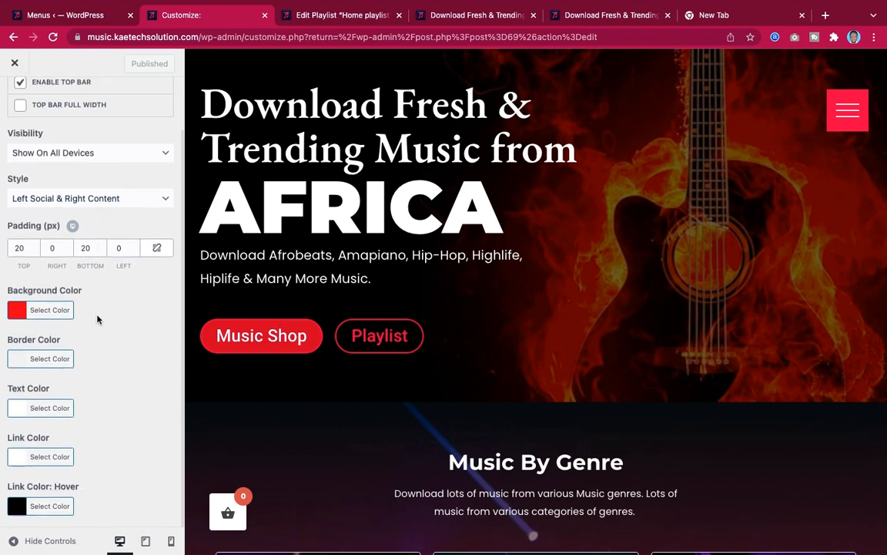
click(18, 362)
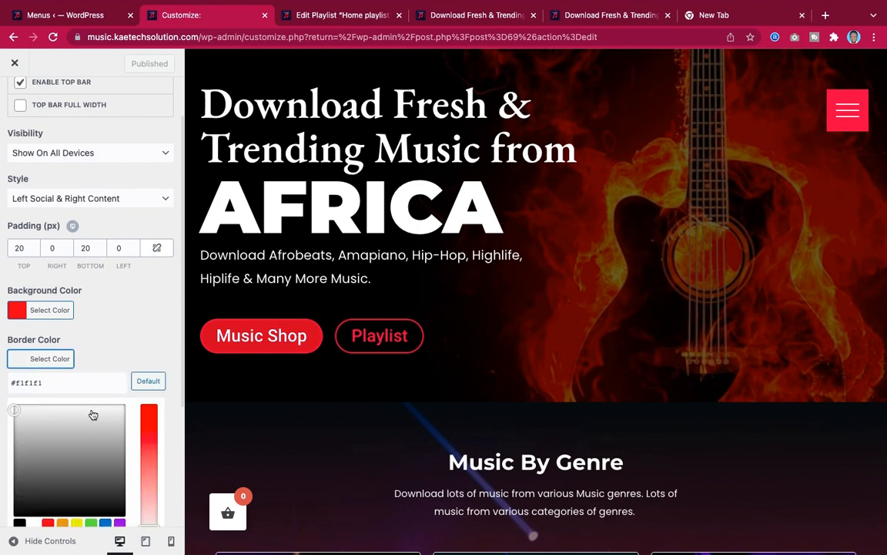
scroll(91, 413, down, 5)
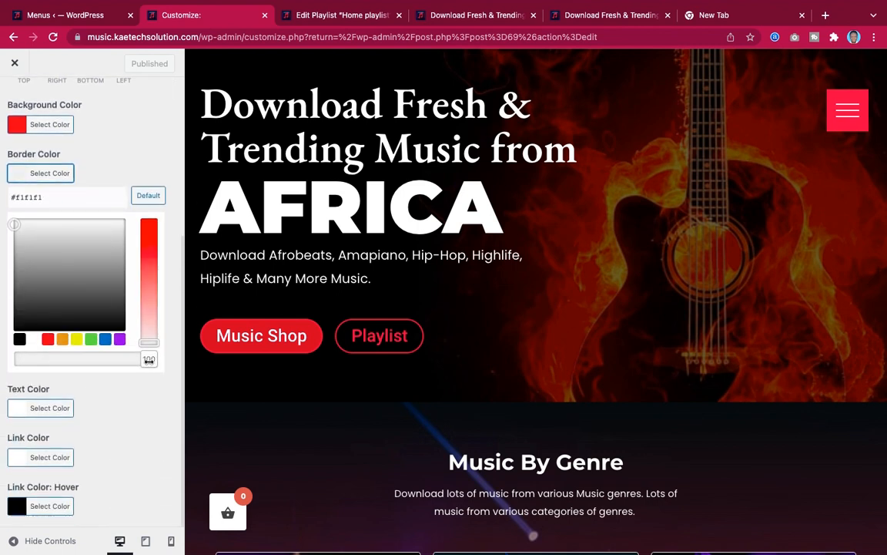
drag(149, 359, 3, 358)
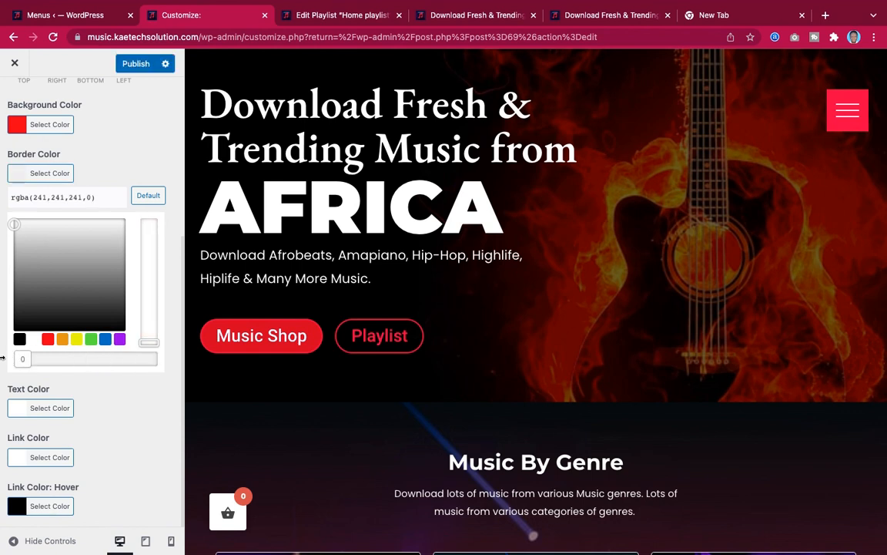
click(2, 359)
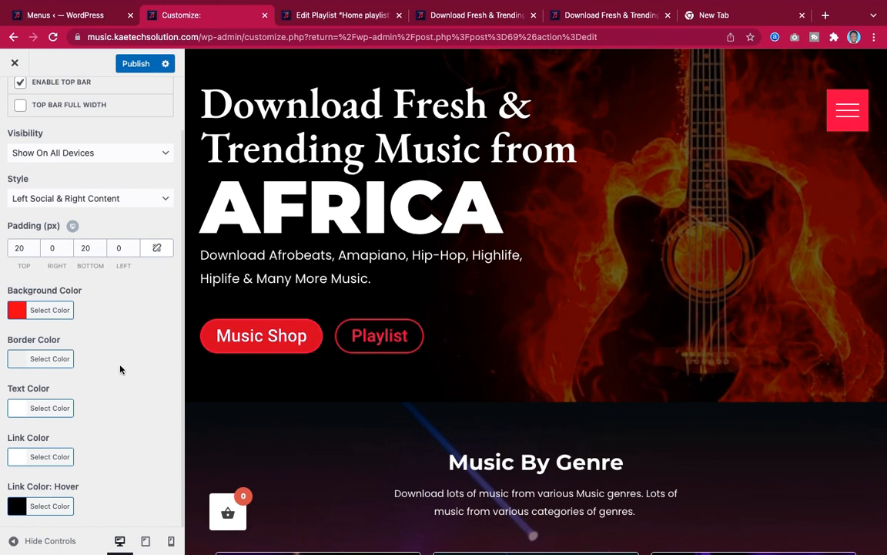
click(131, 64)
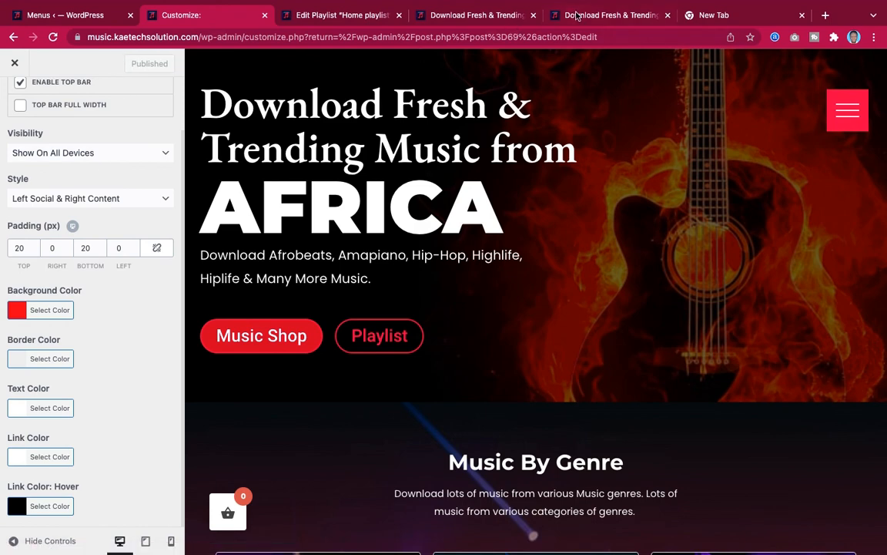
Reload the live store page to check the top bar's border and compare its top bar with the demo site's.
click(474, 15)
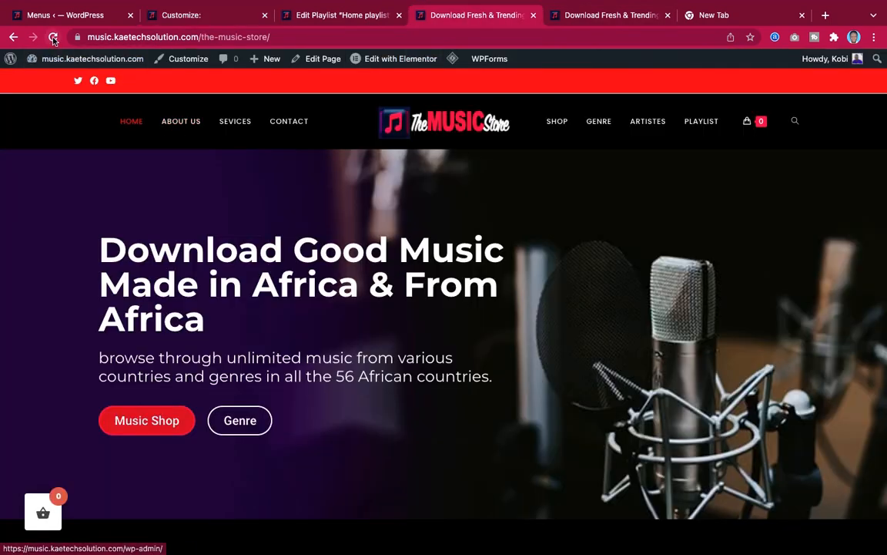
click(53, 37)
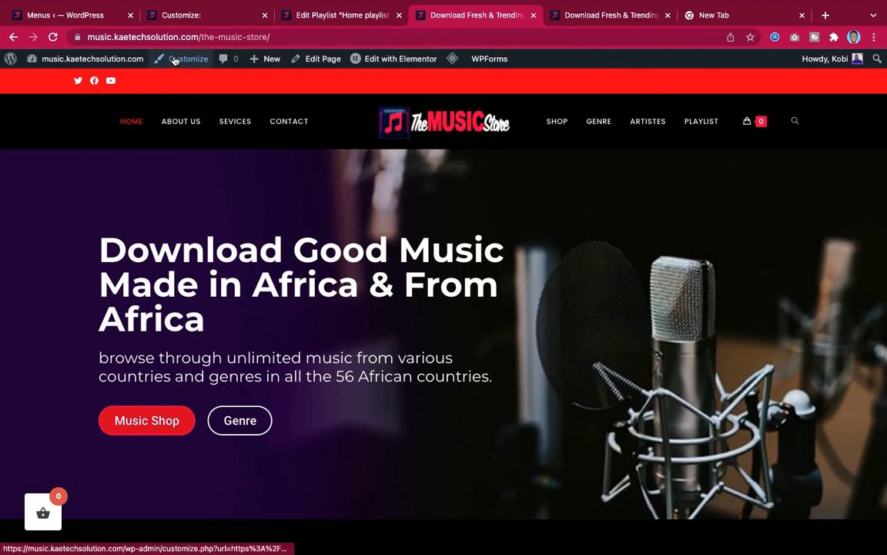
click(198, 18)
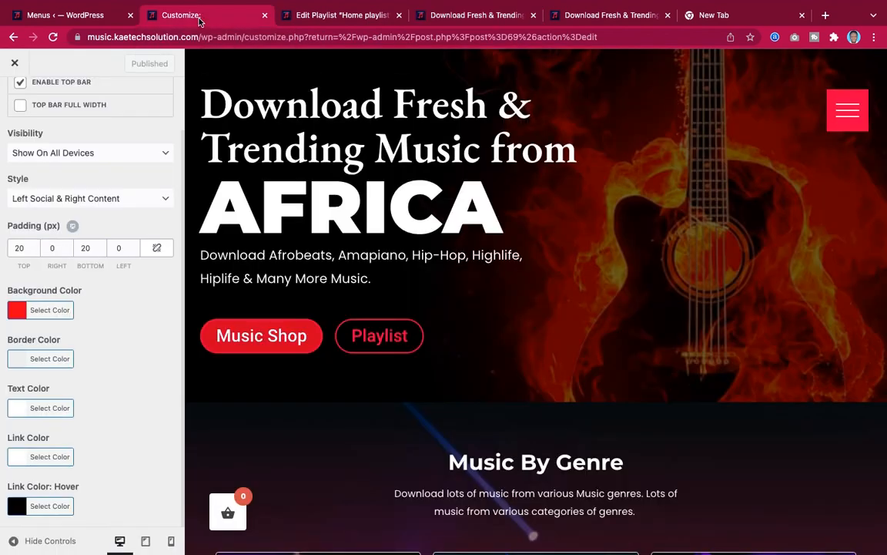
click(469, 15)
click(563, 16)
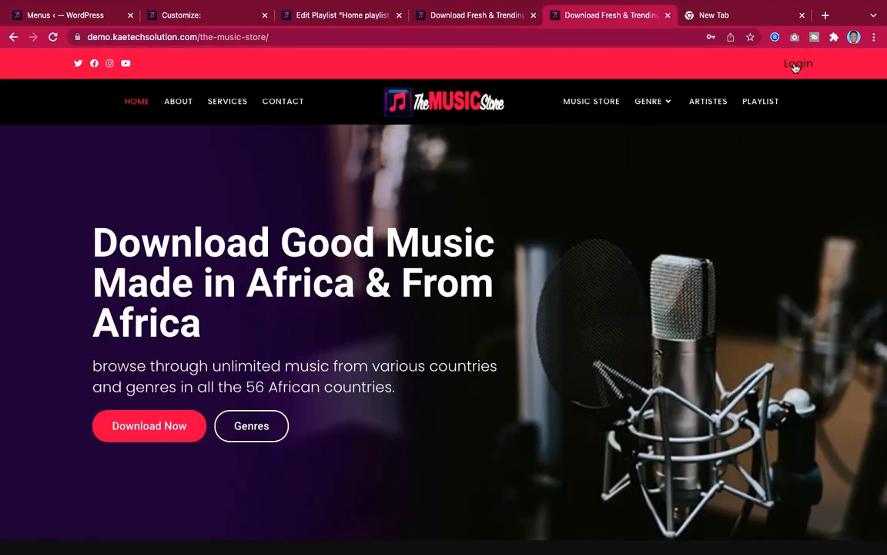
click(423, 15)
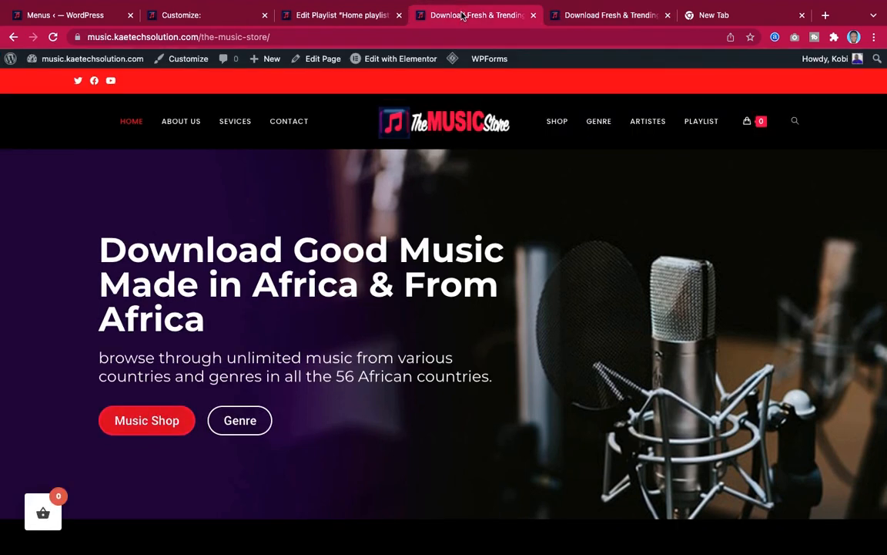
Return to the WordPress menu editor and start creating a new menu.
click(342, 15)
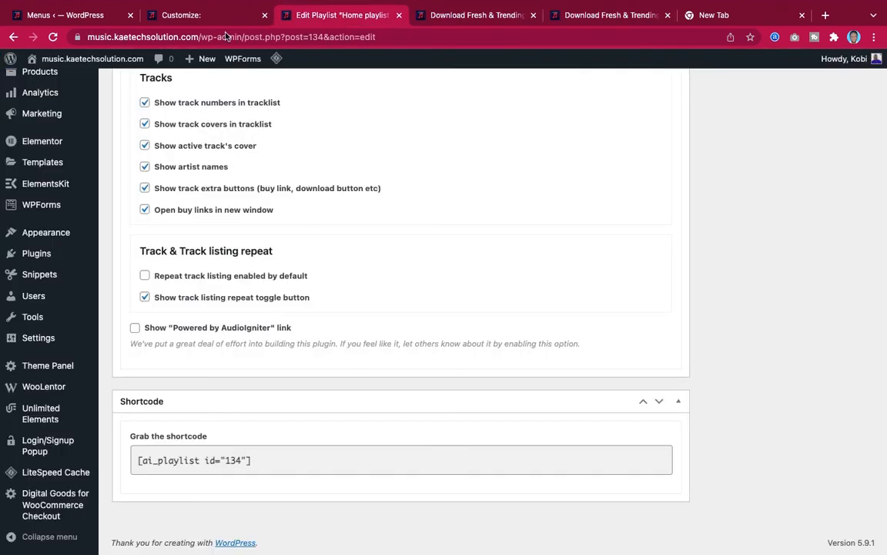
click(171, 16)
click(70, 16)
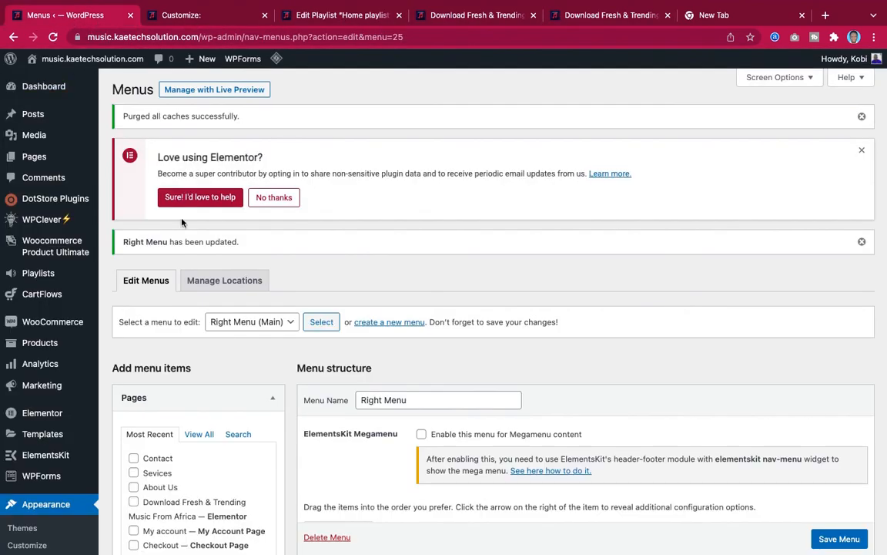
scroll(383, 314, down, 4)
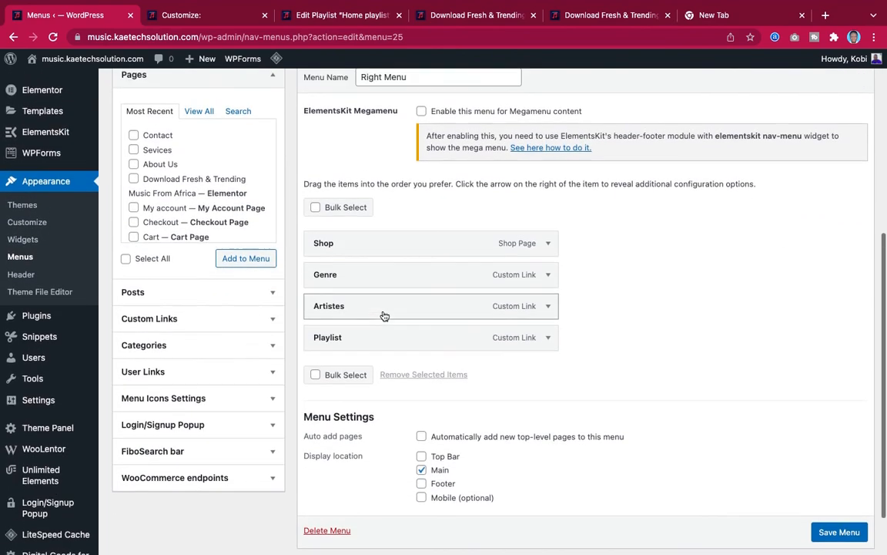
scroll(383, 315, up, 2)
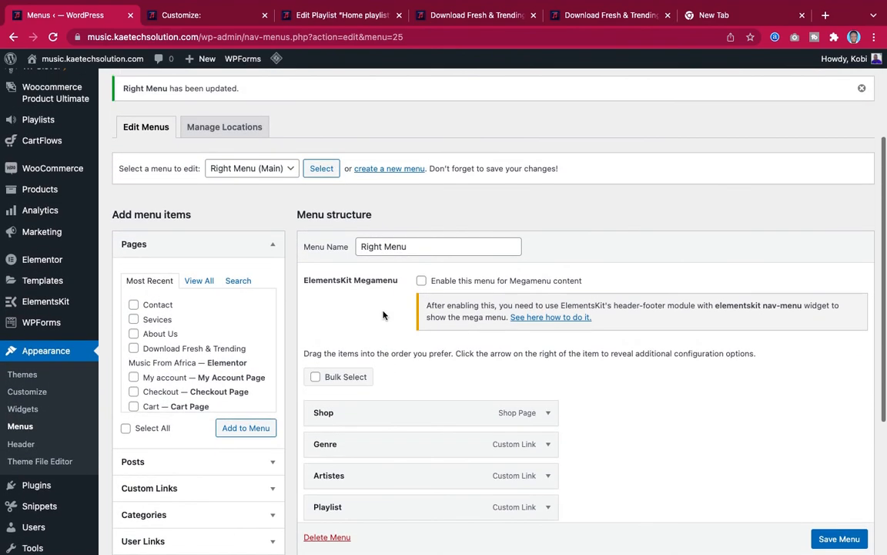
scroll(383, 314, up, 1)
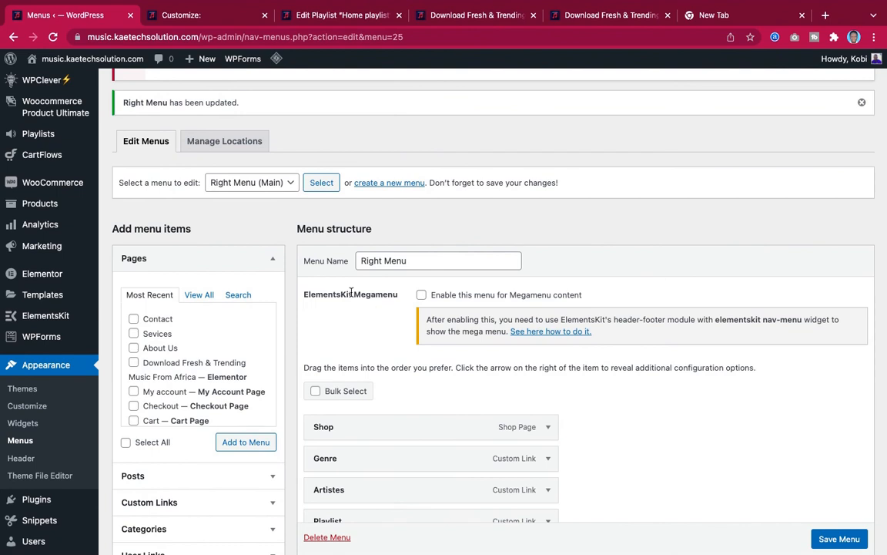
click(388, 184)
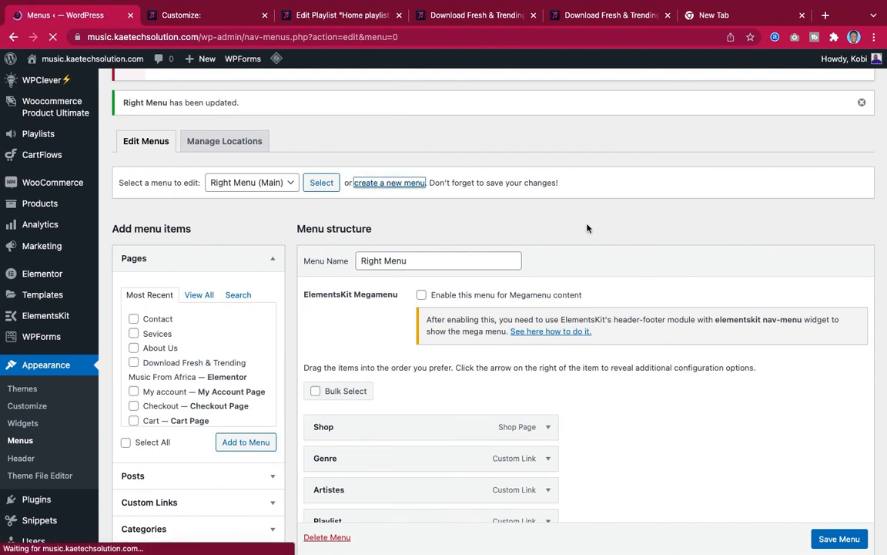
Name the new menu Top Menu, assign it to the Top Bar display location and create it.
scroll(587, 228, down, 3)
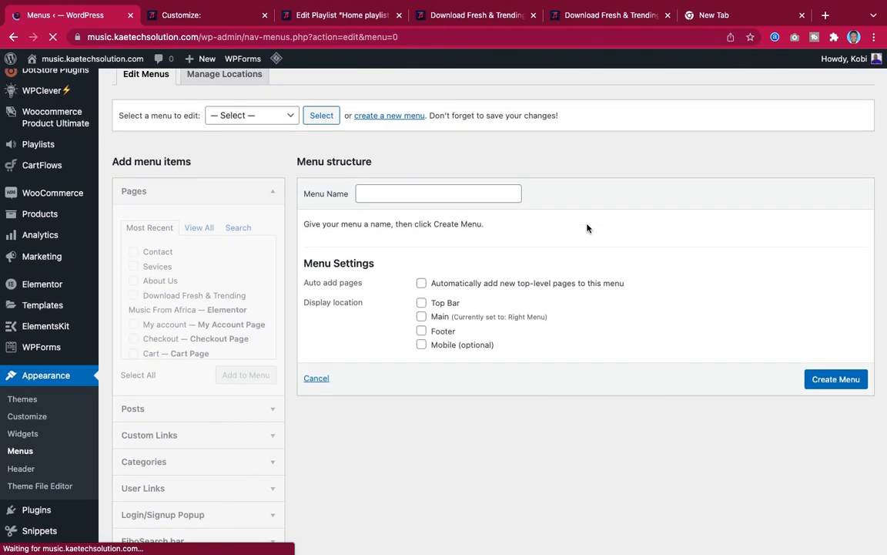
click(441, 224)
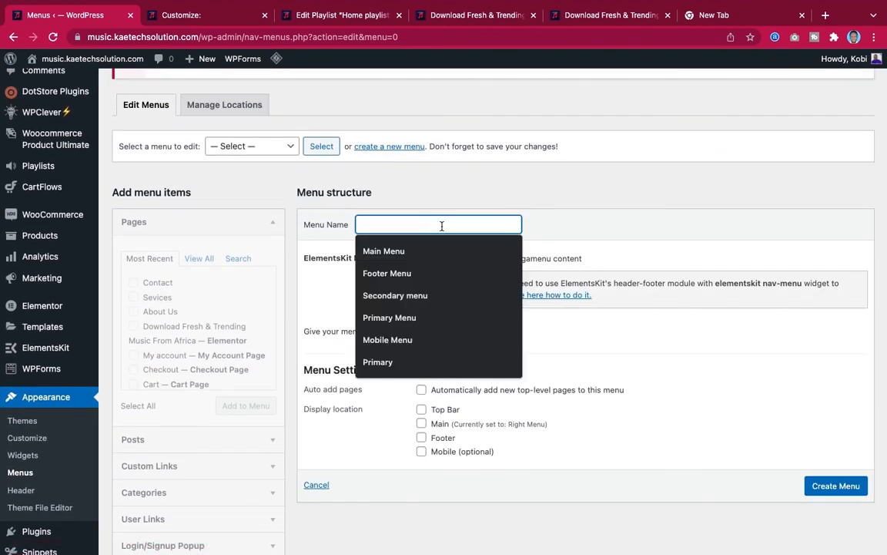
text(Top)
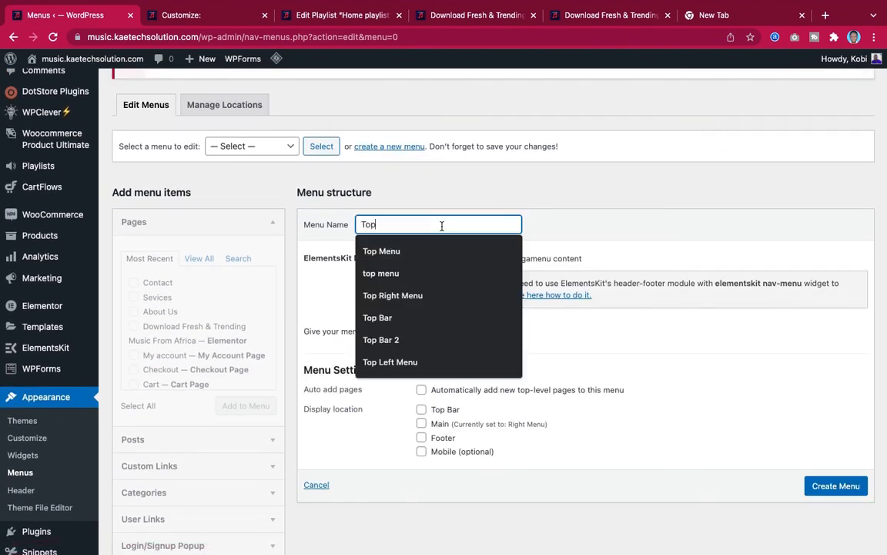
text( menu)
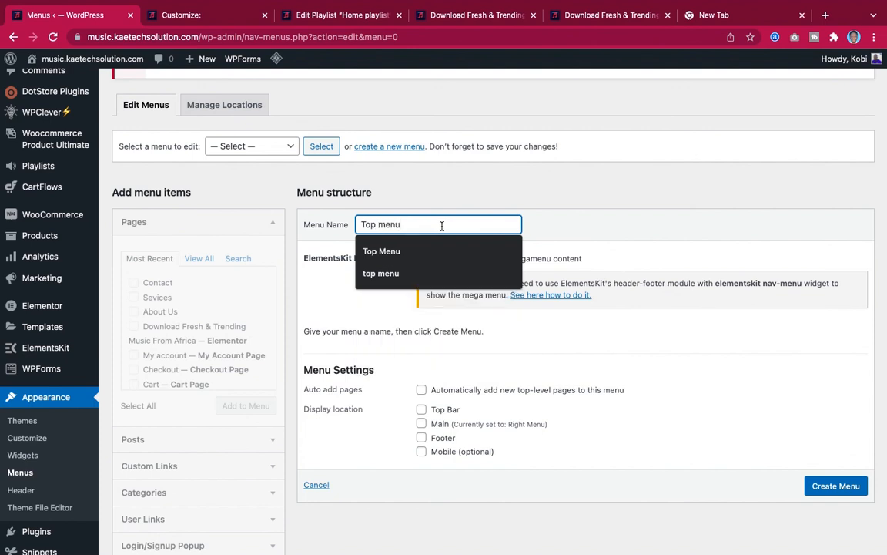
click(441, 248)
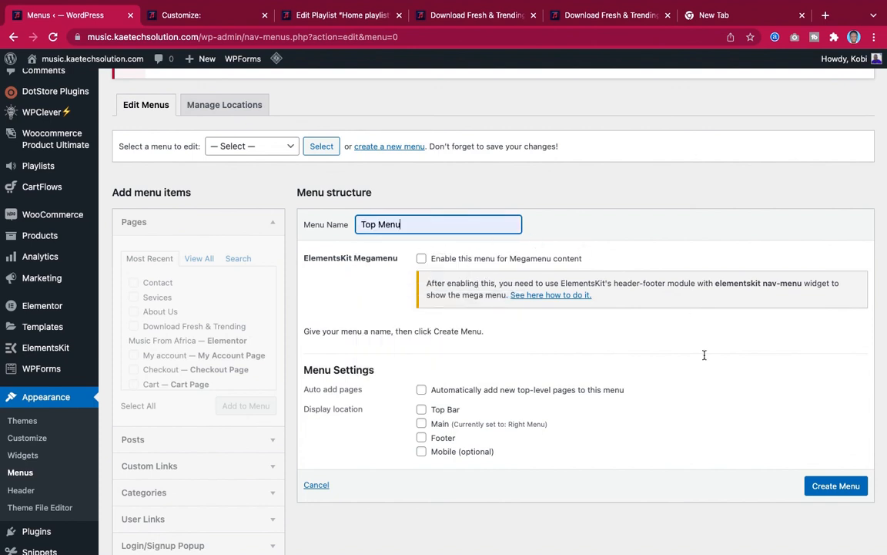
click(422, 409)
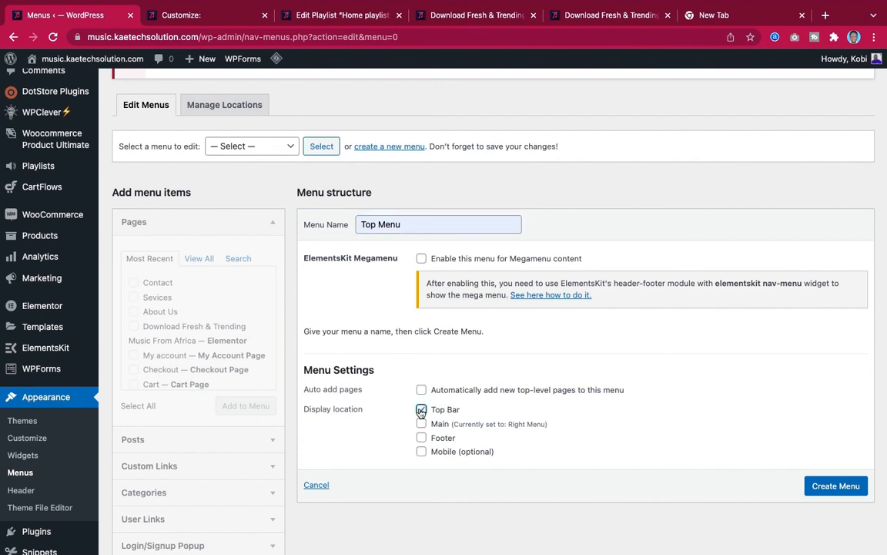
click(835, 486)
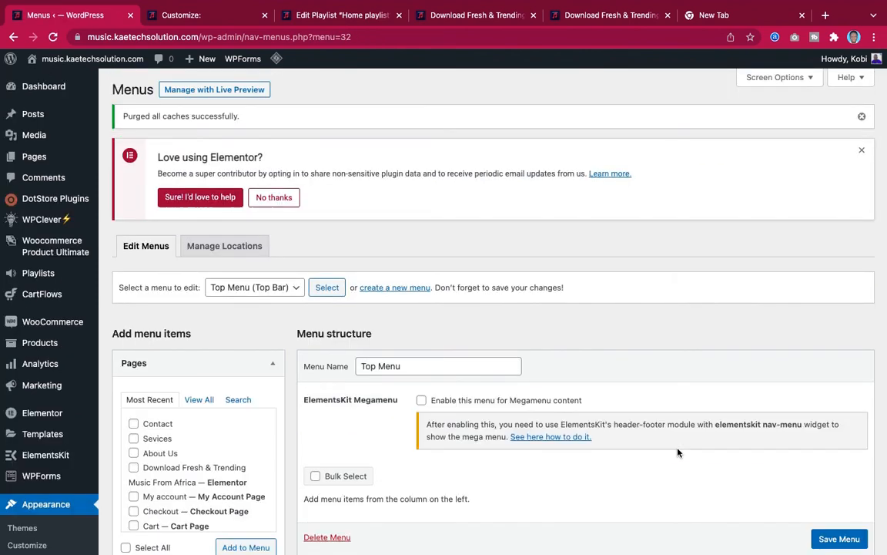
Try out the Login item from User Links in Top Menu and remove it again.
scroll(678, 452, down, 5)
scroll(678, 452, up, 1)
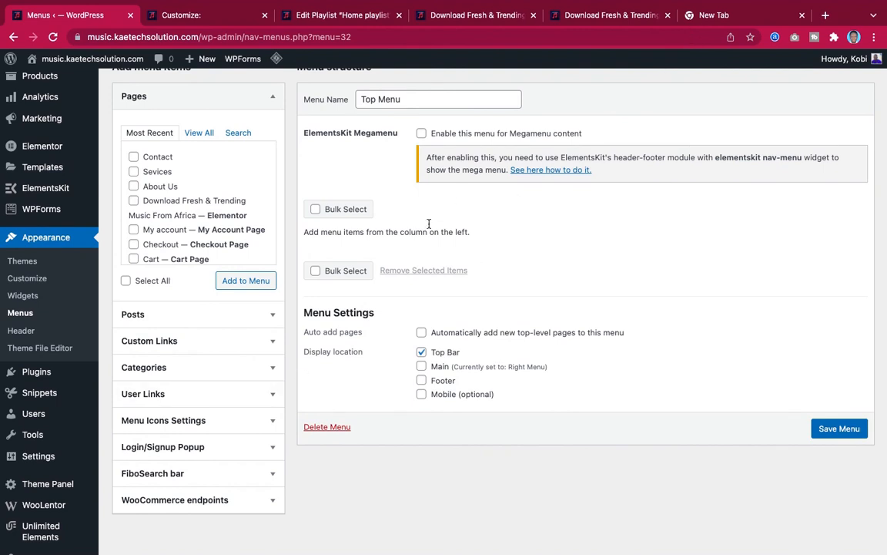
click(206, 396)
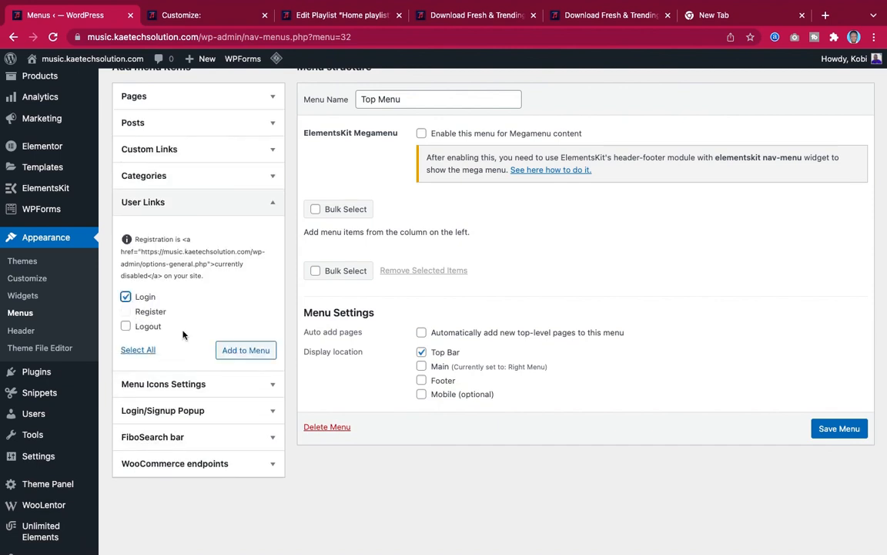
click(240, 351)
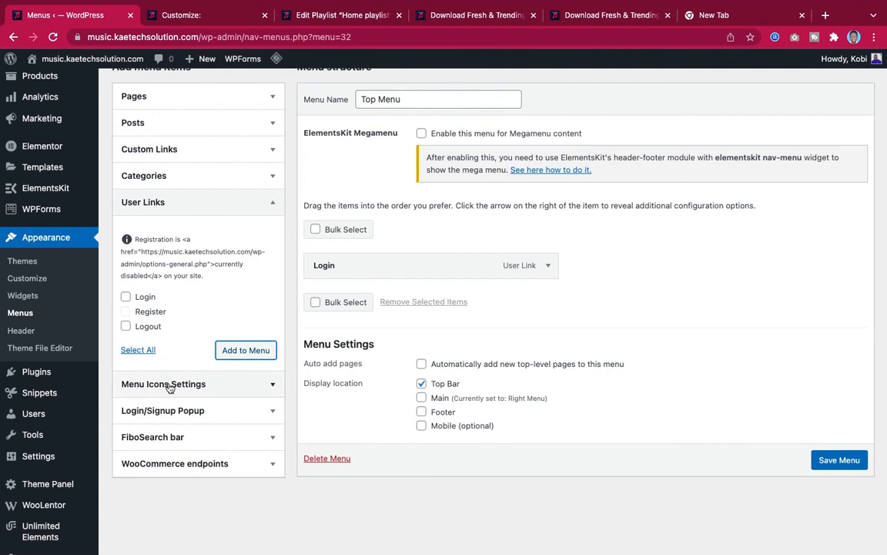
click(548, 265)
scroll(372, 453, down, 2)
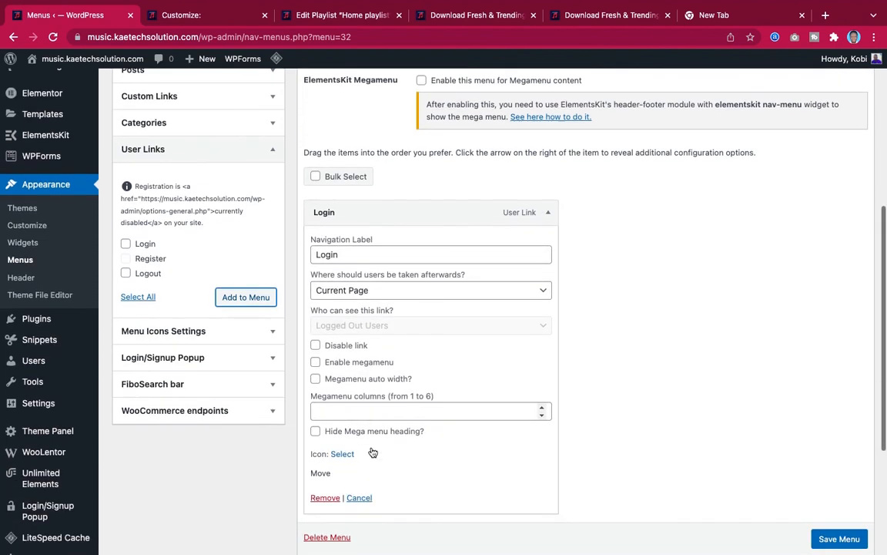
click(323, 497)
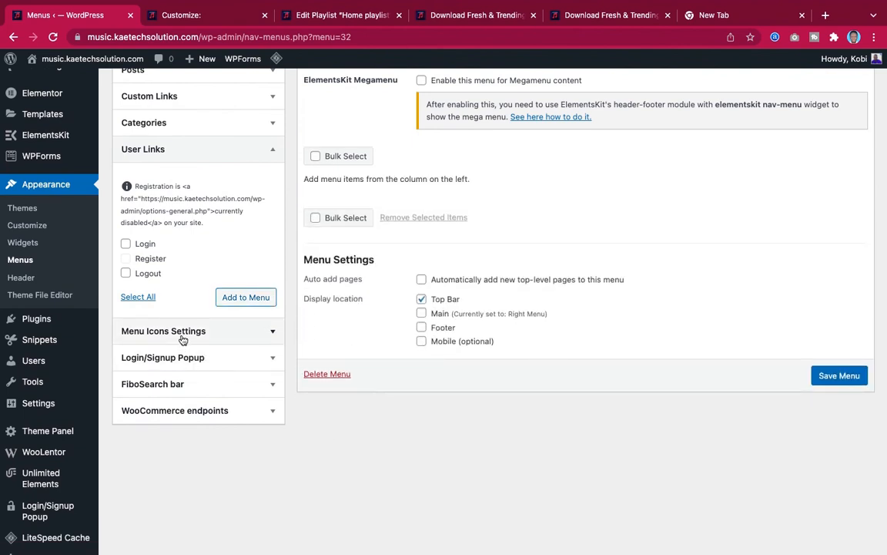
Add the Login and "Hello, firstname" items from Login/Signup Popup to Top Menu.
click(238, 361)
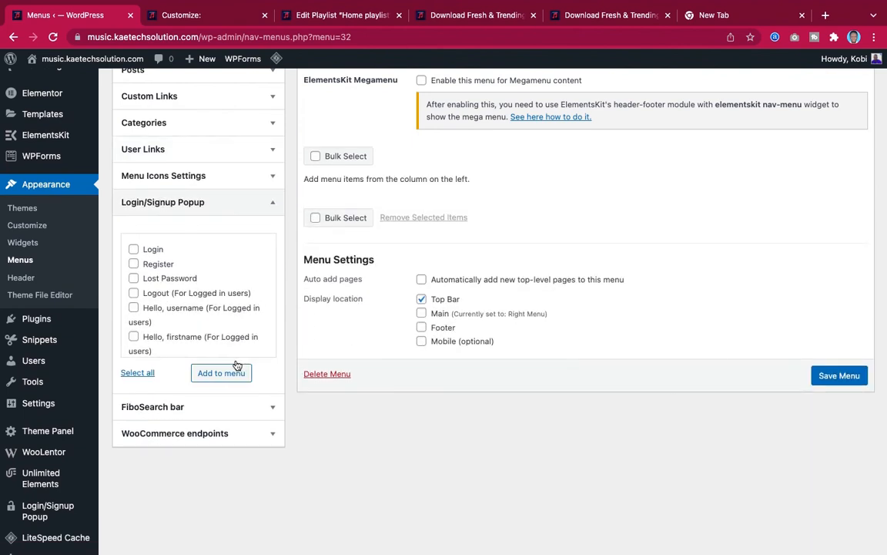
click(134, 250)
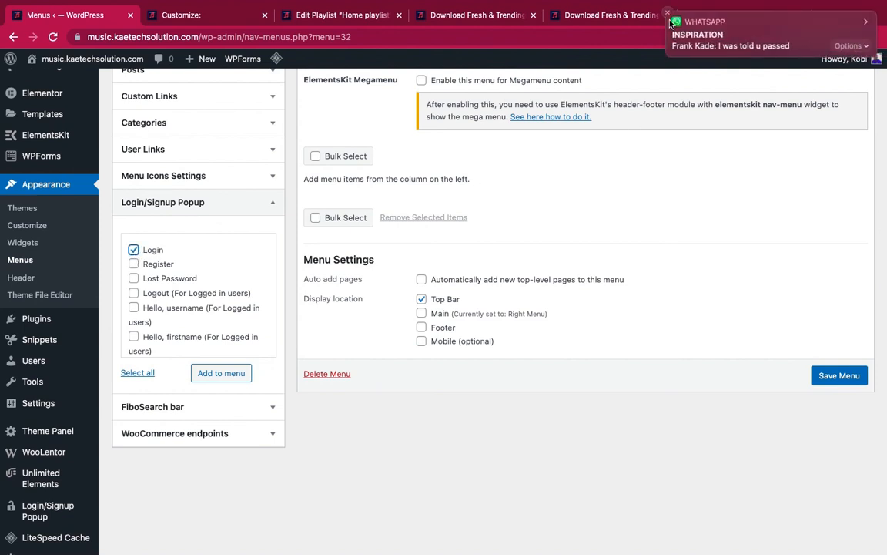
click(668, 15)
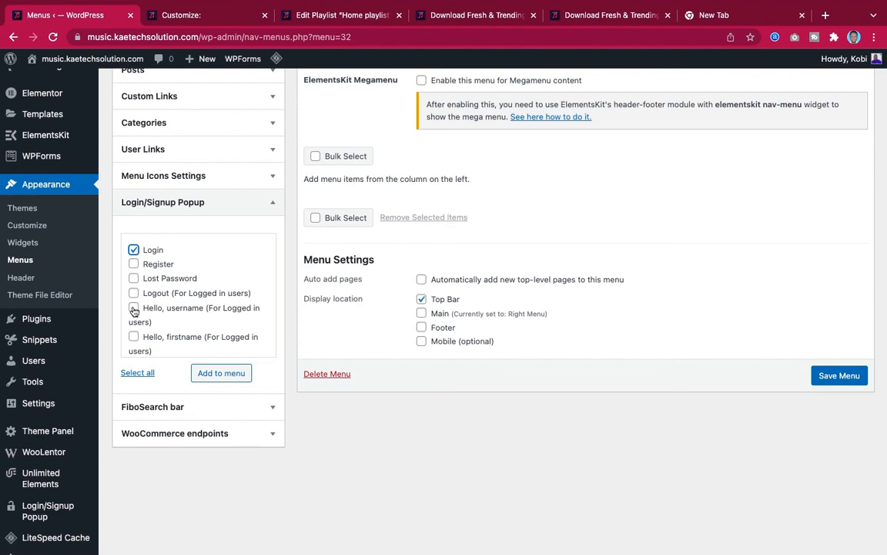
click(134, 337)
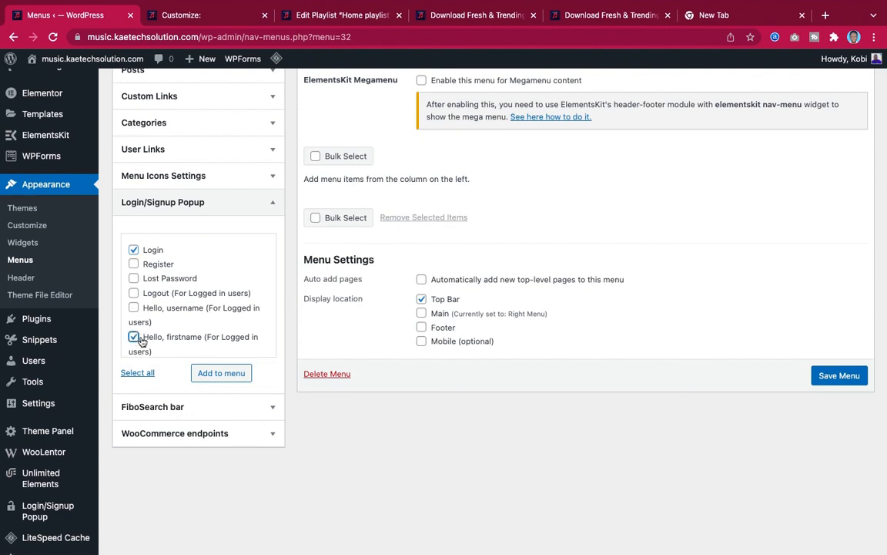
click(224, 376)
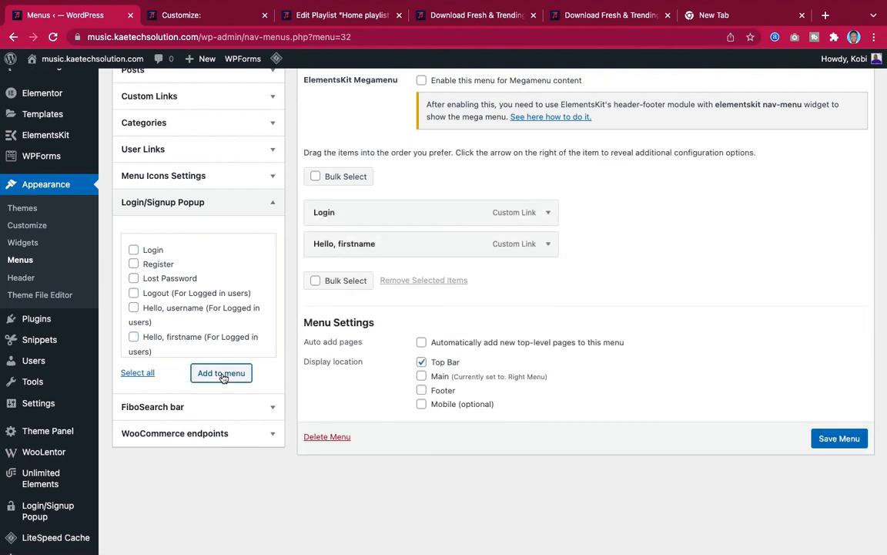
Add the Register and Logout items from Login/Signup Popup to Top Menu.
click(134, 265)
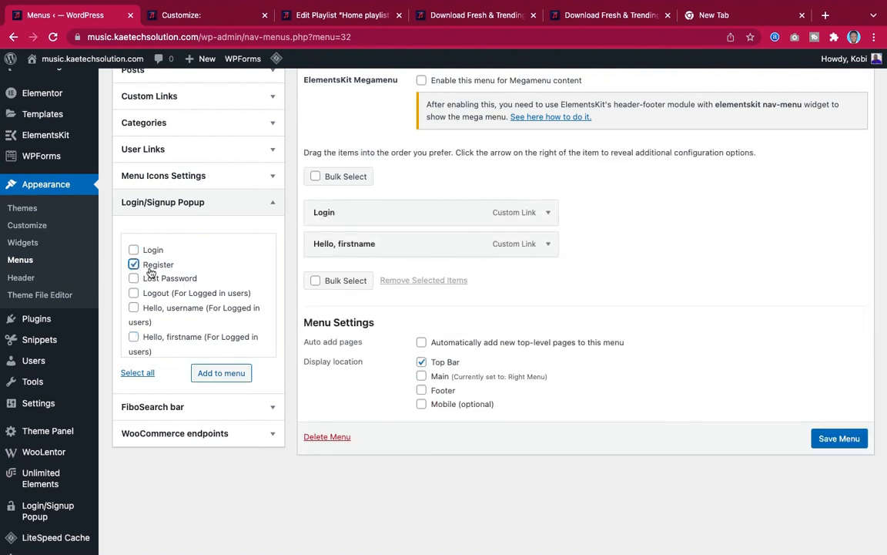
click(213, 374)
click(134, 293)
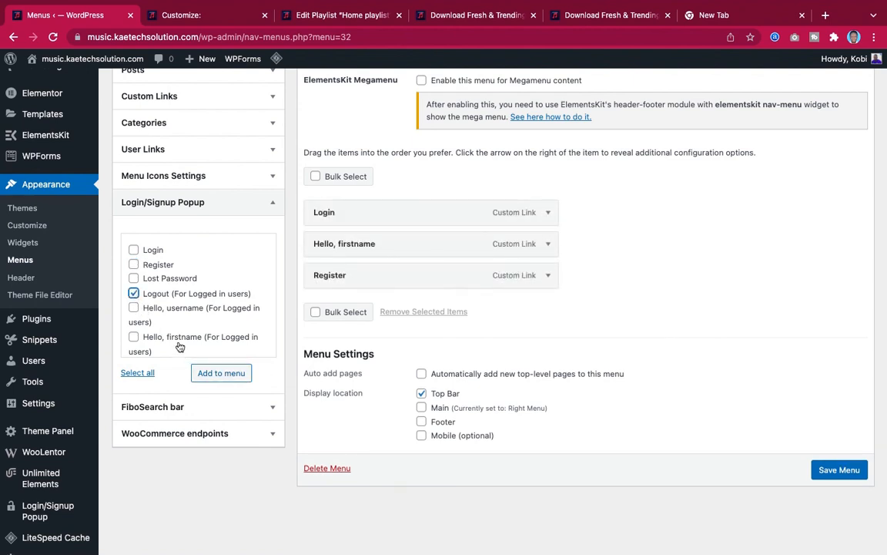
click(218, 380)
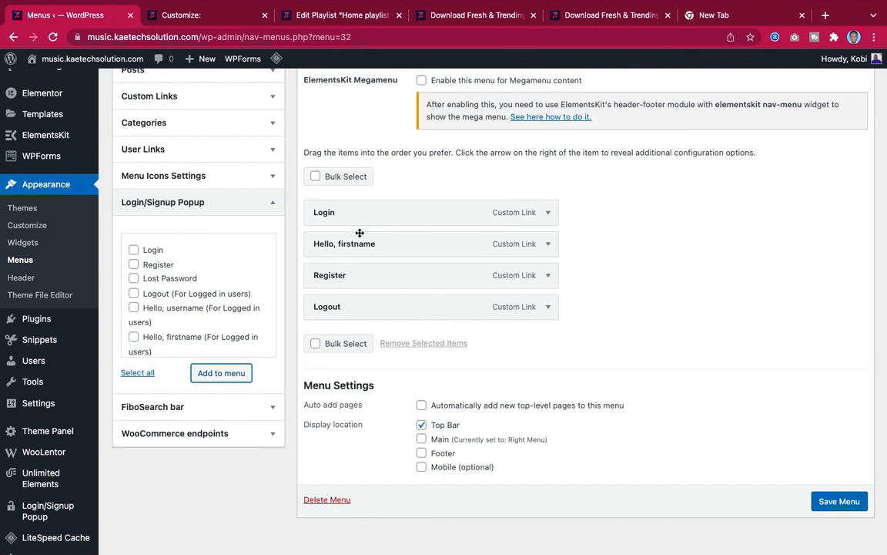
Move "Hello, firstname" above Login in the menu structure and restrict its visibility to Logged In Users.
drag(364, 245, 364, 211)
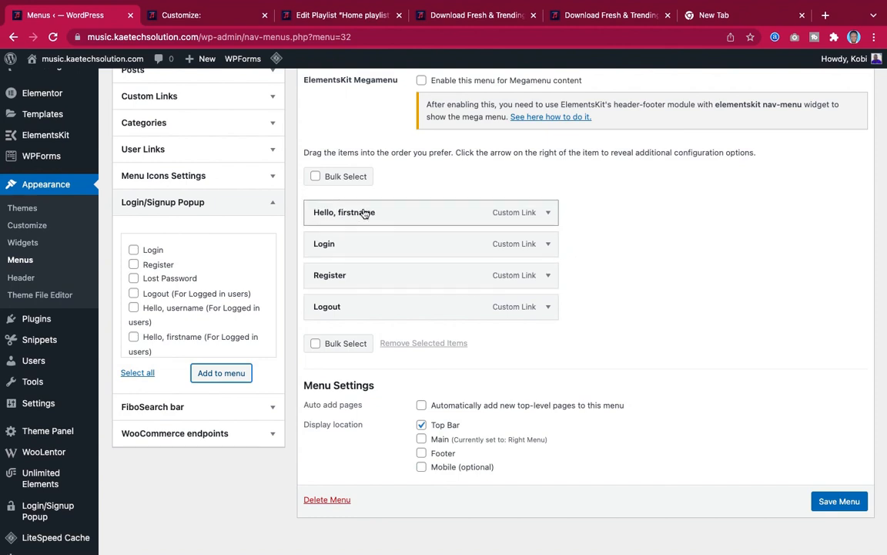
click(548, 213)
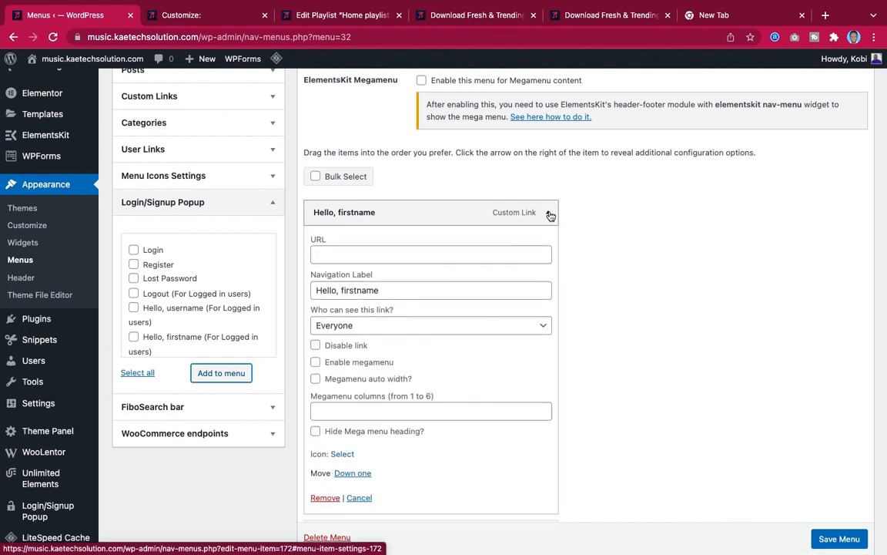
click(546, 325)
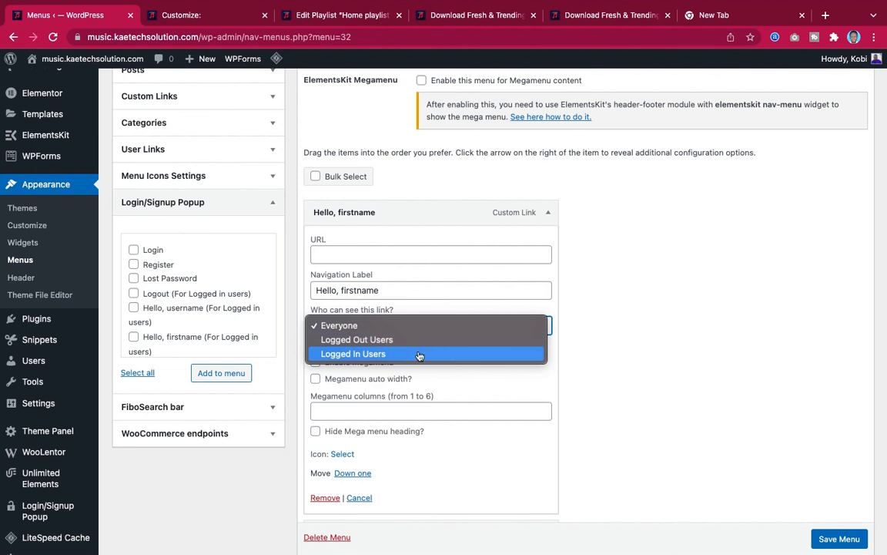
click(479, 354)
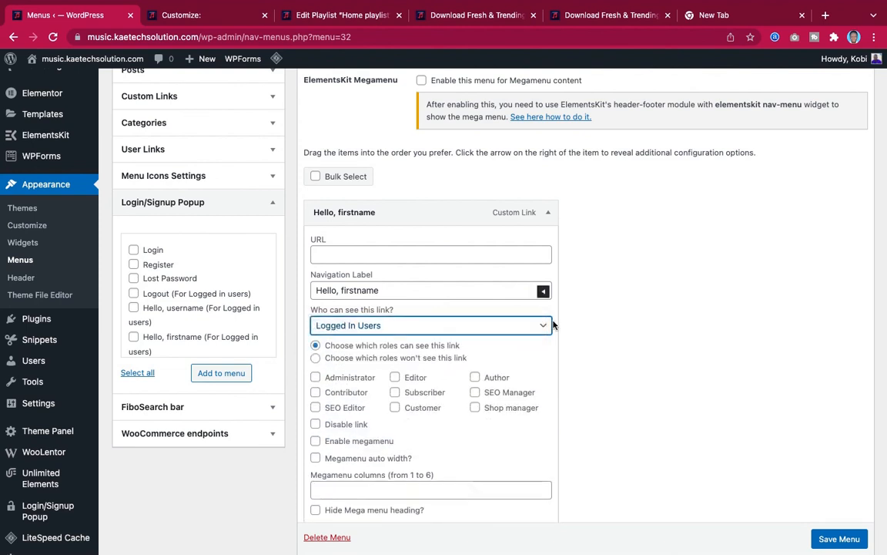
scroll(556, 343, down, 2)
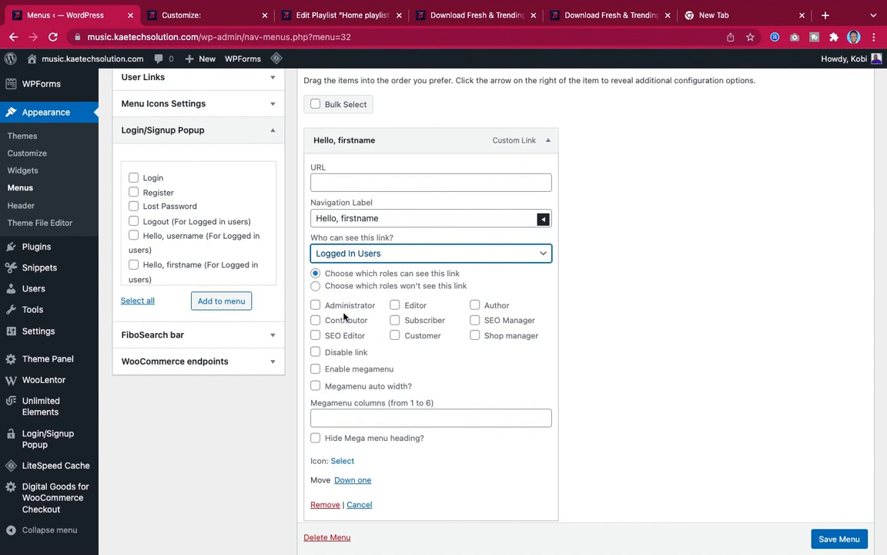
click(546, 252)
click(547, 255)
click(547, 142)
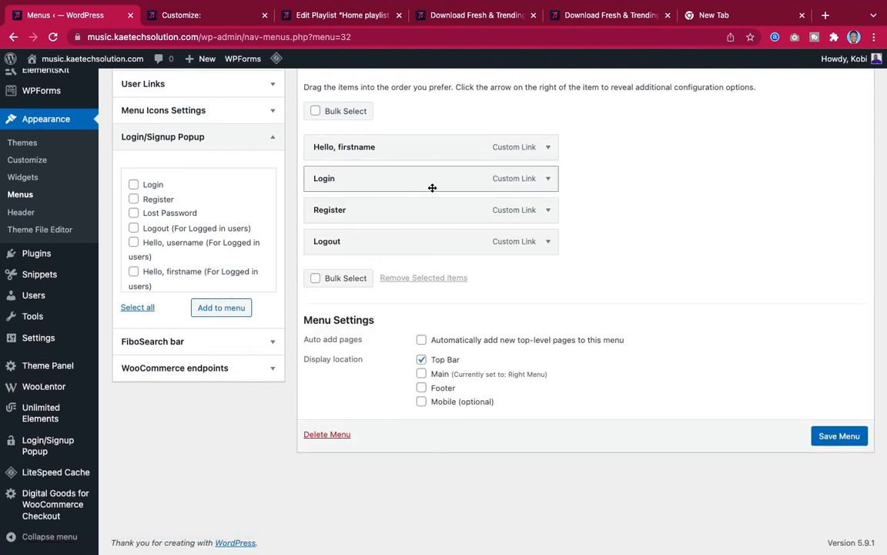
Restrict the visibility of the Login menu item to Logged Out Users.
click(548, 178)
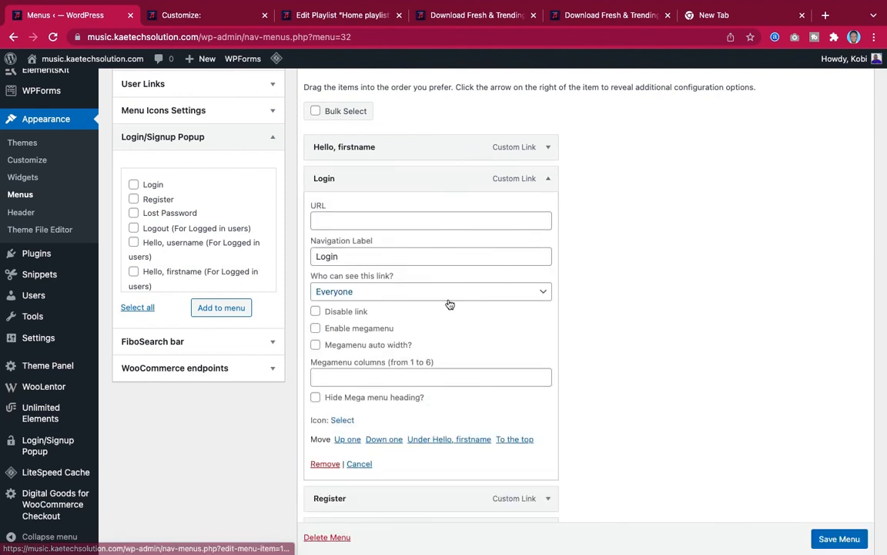
click(546, 290)
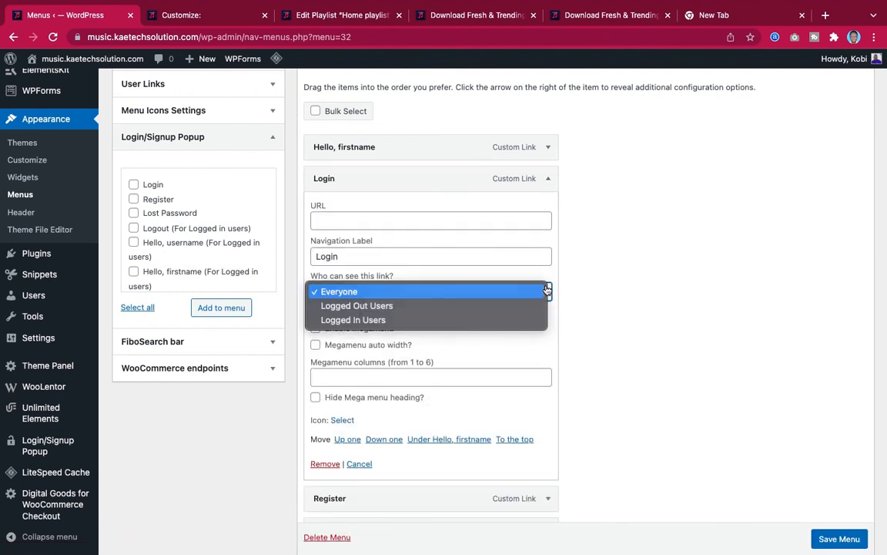
click(497, 307)
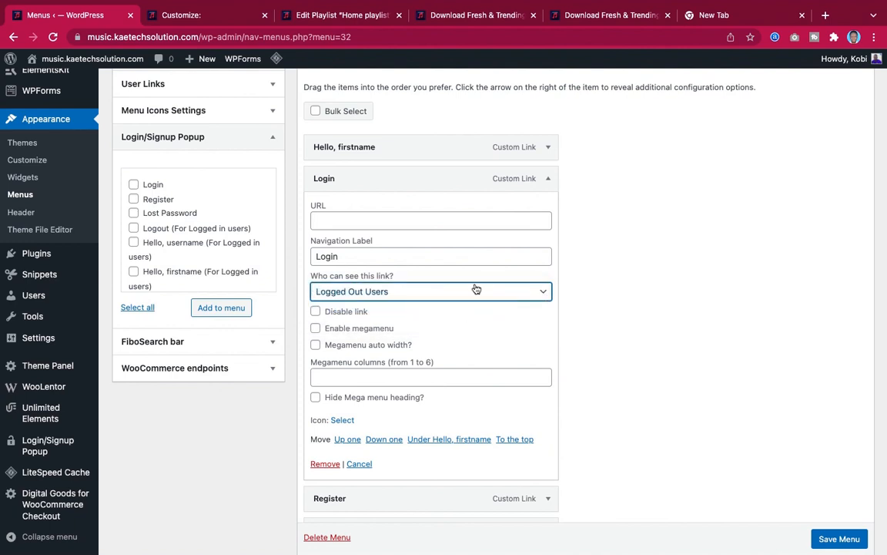
Restrict the visibility of the Register menu item to Logged Out Users.
click(547, 179)
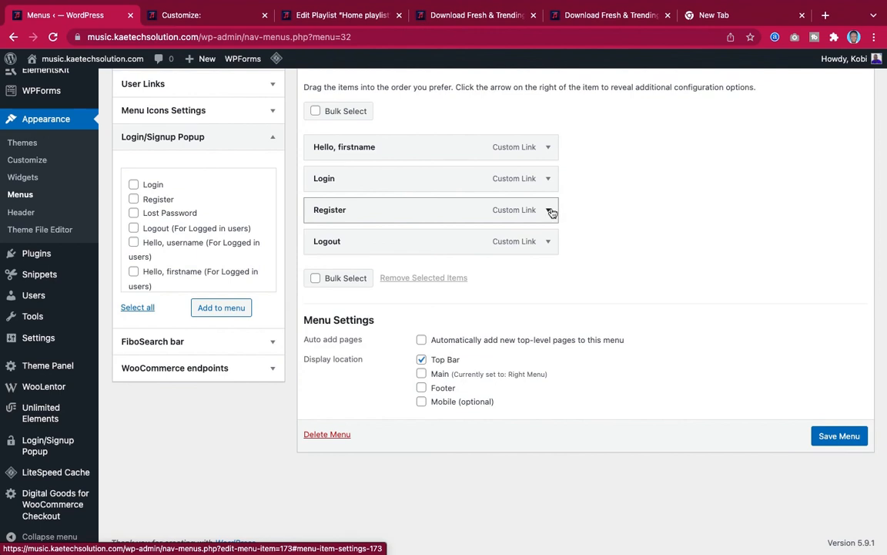
click(549, 211)
scroll(511, 339, down, 2)
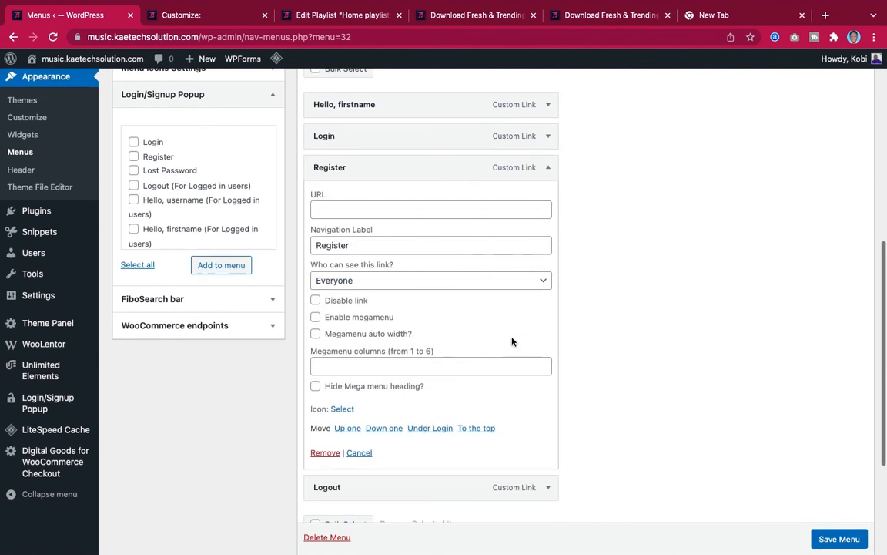
click(544, 255)
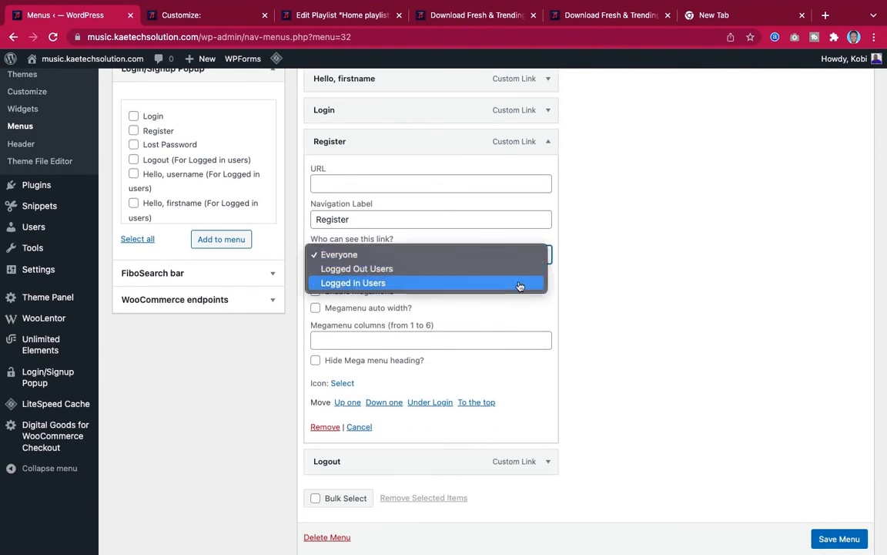
click(524, 278)
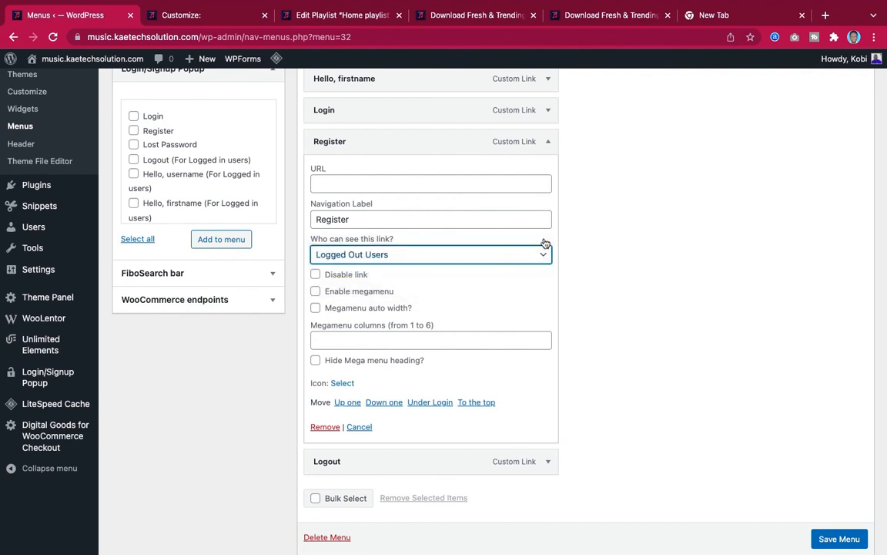
click(549, 144)
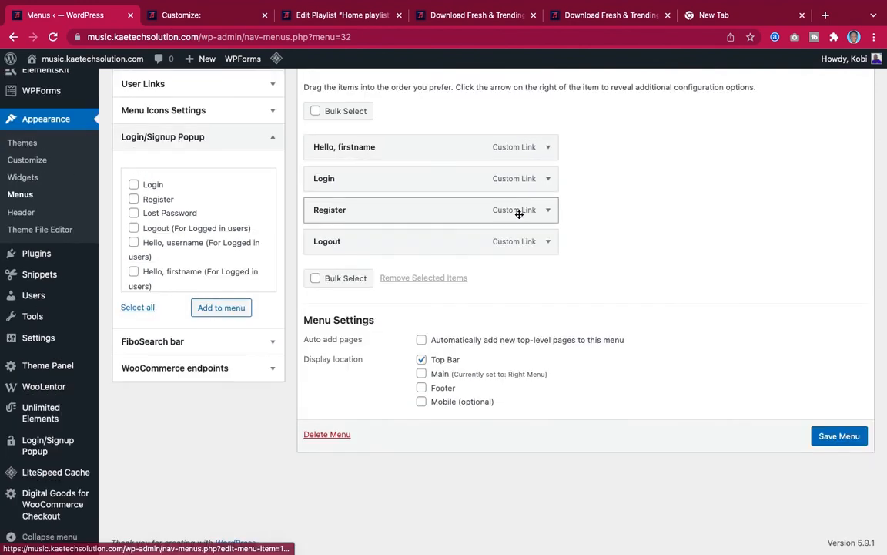
Check the Logout menu item's settings and save Top Menu.
click(548, 242)
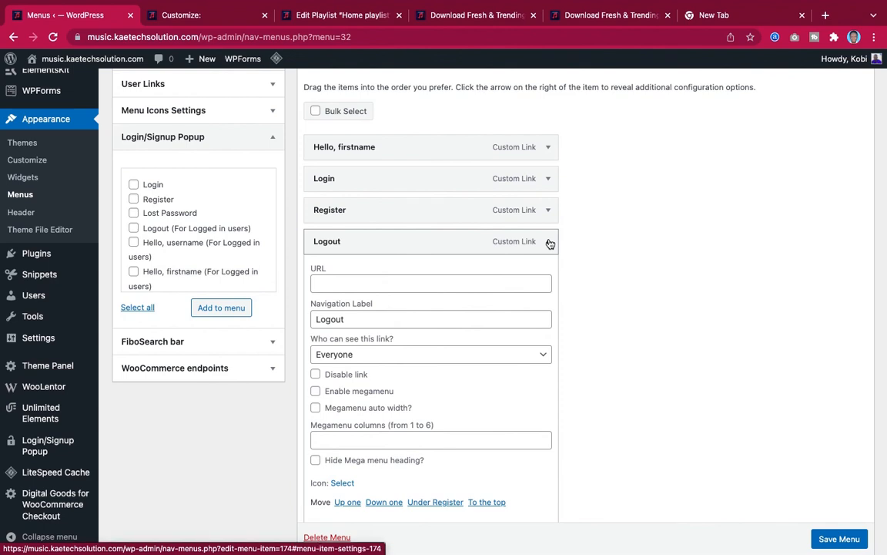
click(549, 242)
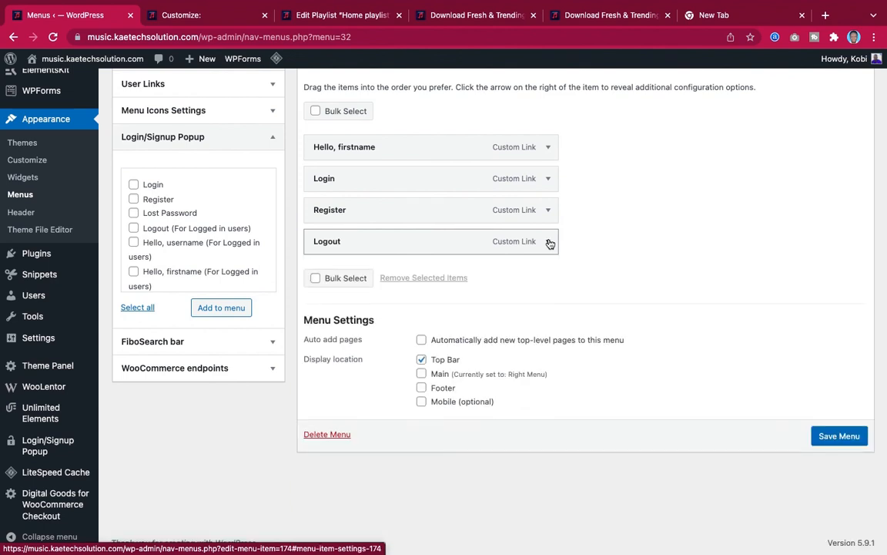
click(841, 437)
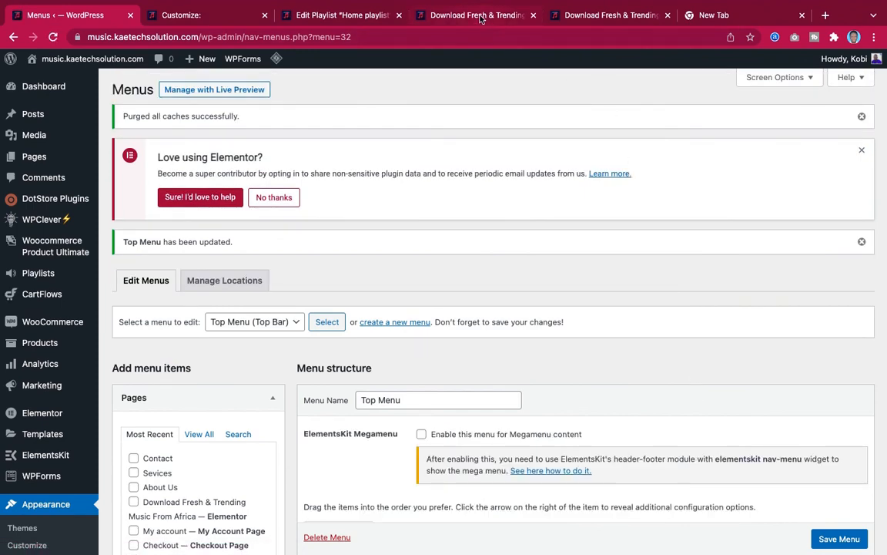
scroll(531, 229, down, 5)
scroll(530, 229, down, 1)
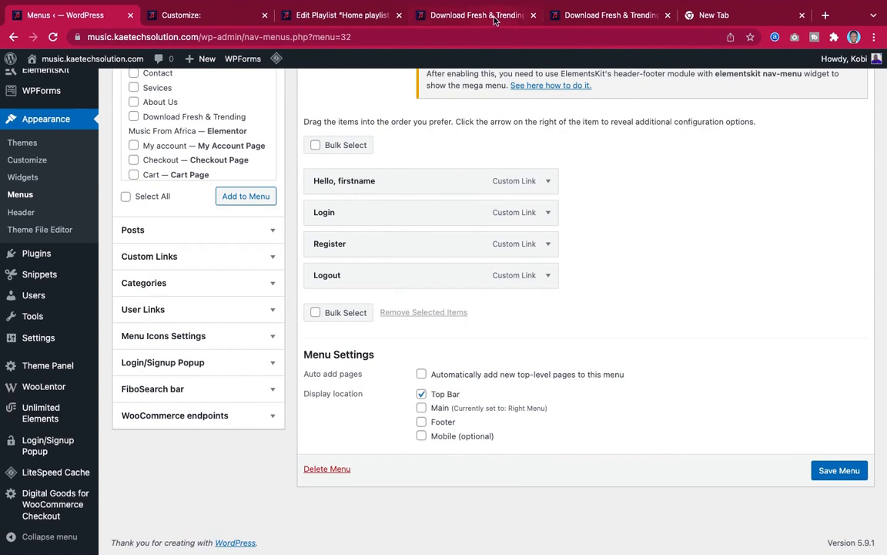
Reload the store's home page and open its address in a new incognito window to check the logged-out top bar.
click(445, 15)
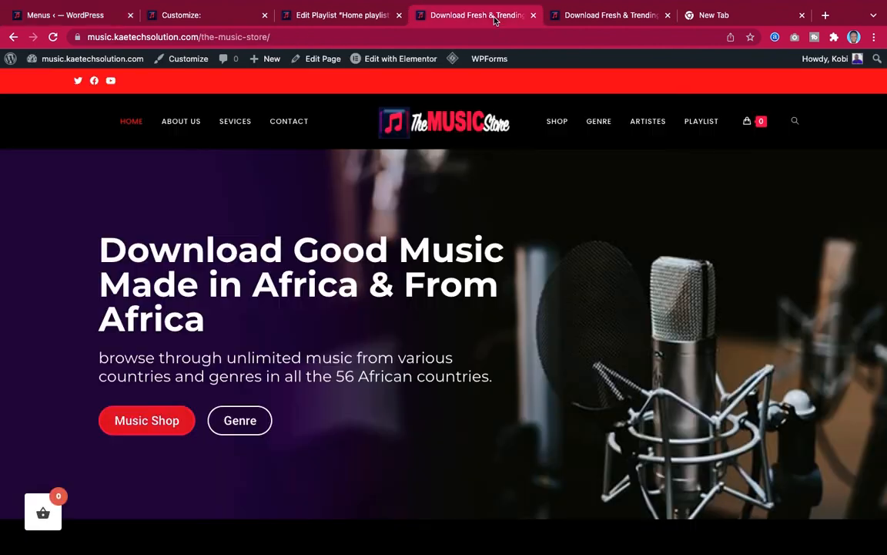
click(53, 37)
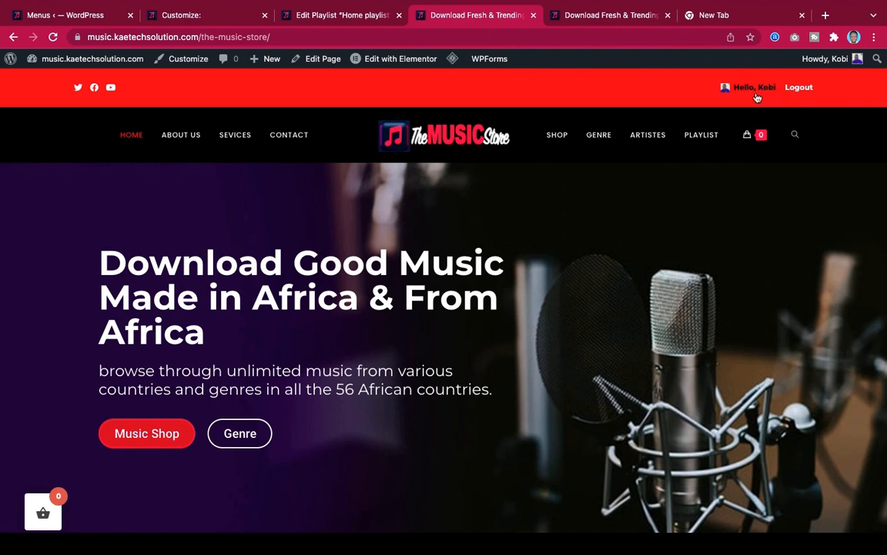
click(291, 37)
key(super+c)
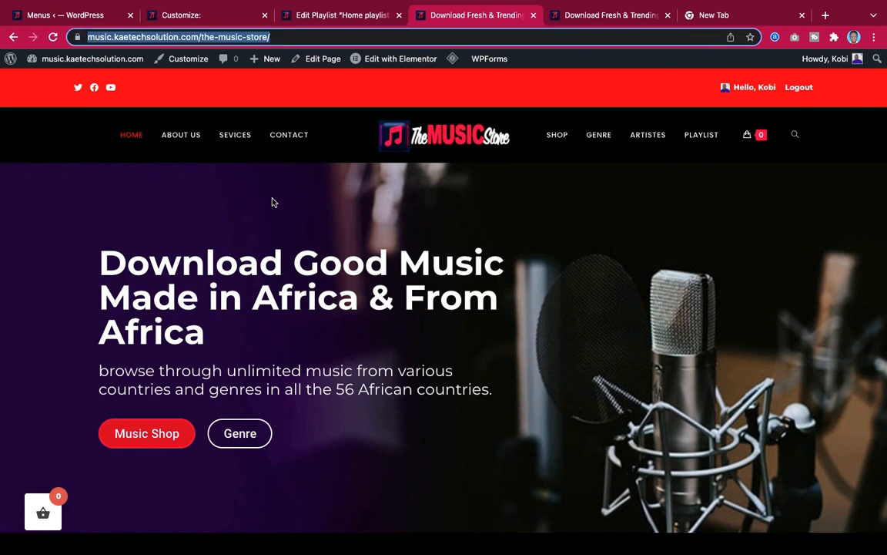
click(874, 37)
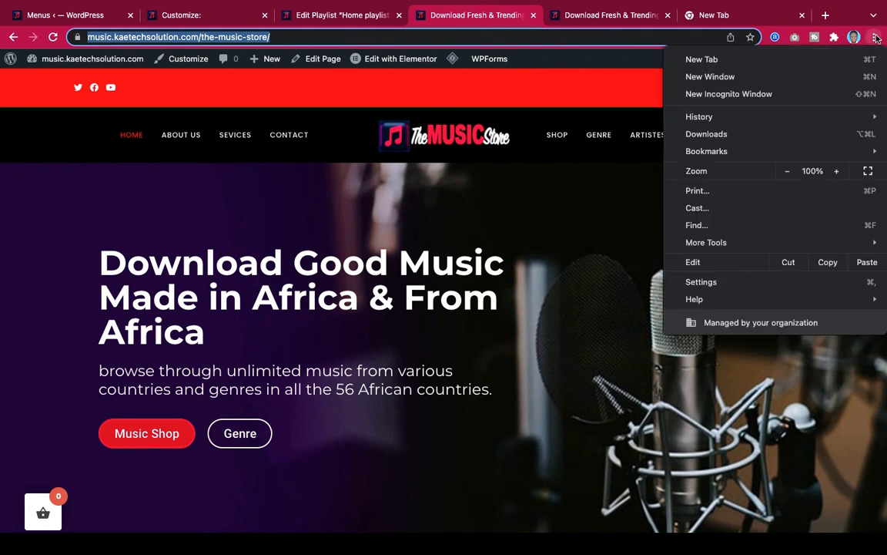
click(743, 96)
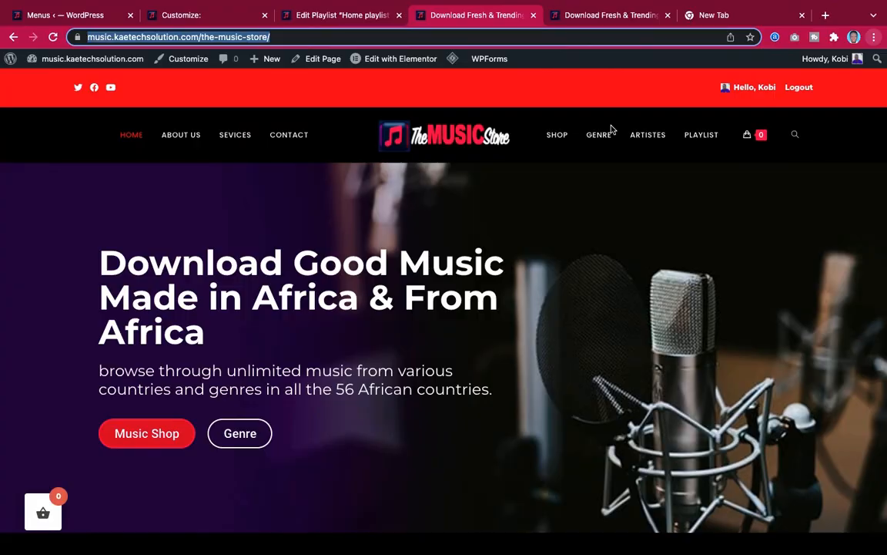
key(super+v)
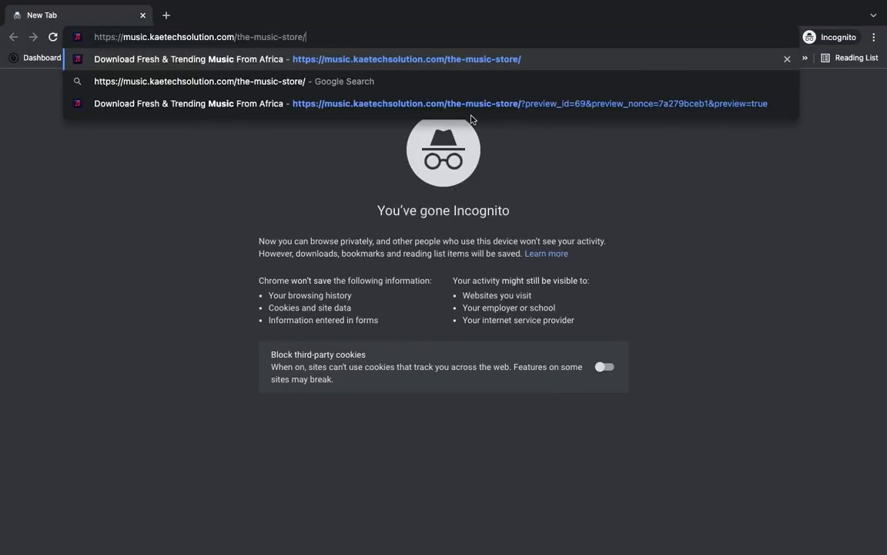
key(Return)
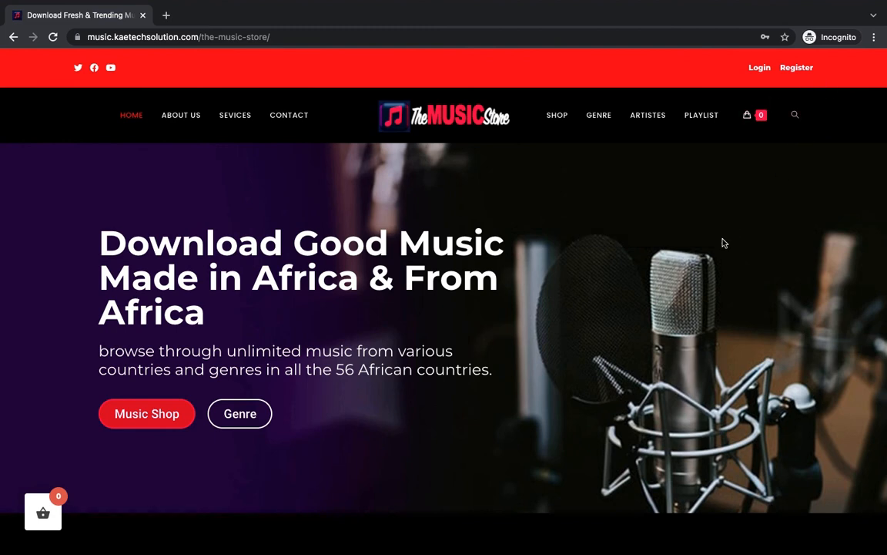
Return to the logged-in browser window and review the store's home page from the header down to the album grid and playlist.
key(ctrl+Left)
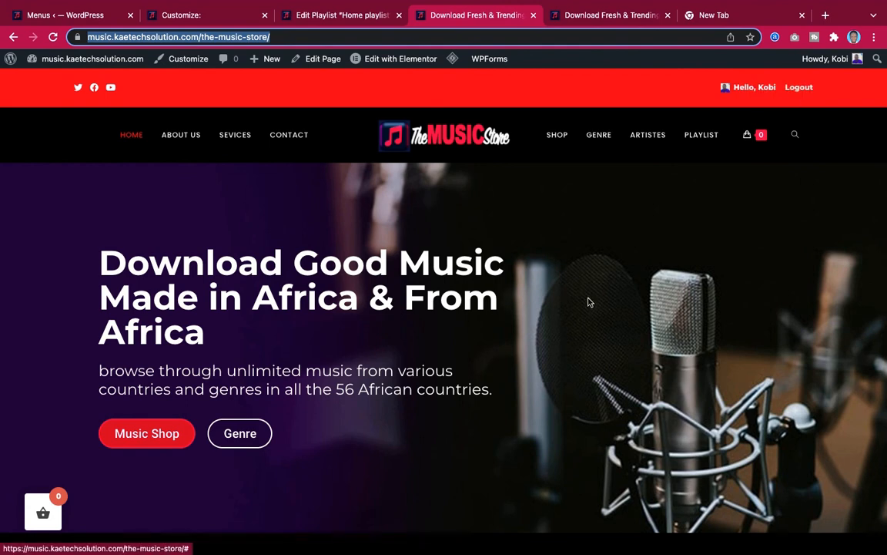
scroll(588, 301, down, 12)
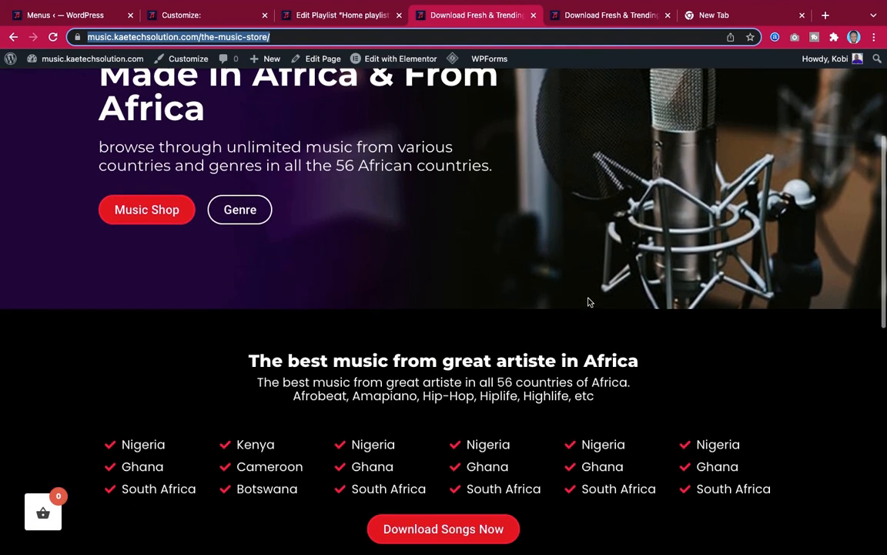
scroll(588, 302, up, 12)
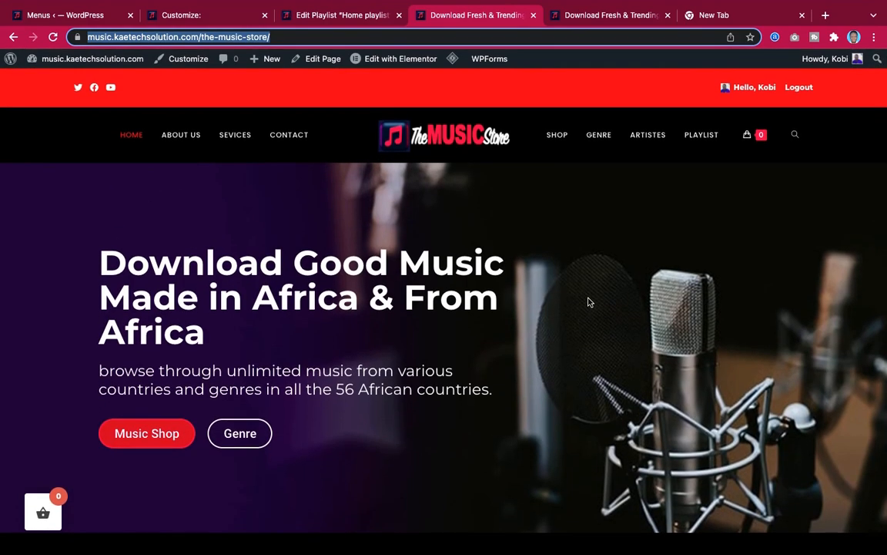
scroll(589, 302, down, 8)
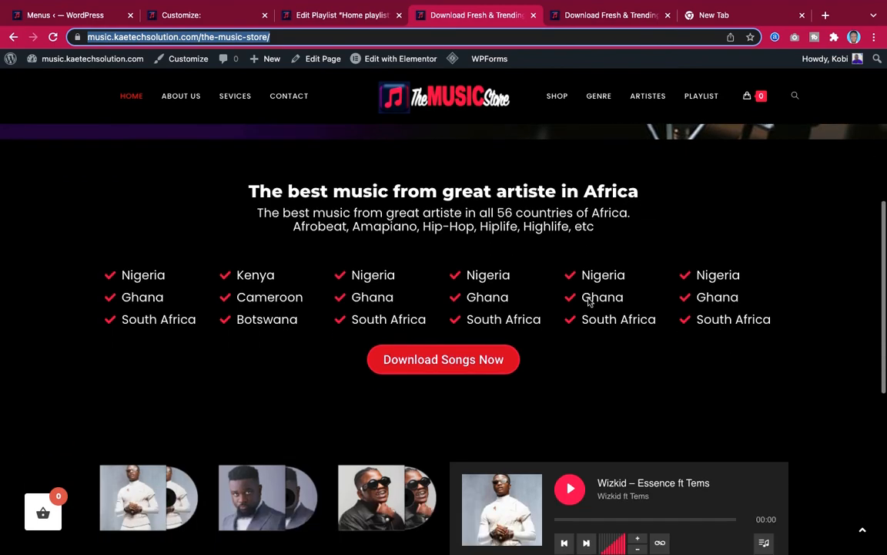
scroll(589, 301, down, 2)
scroll(588, 300, up, 5)
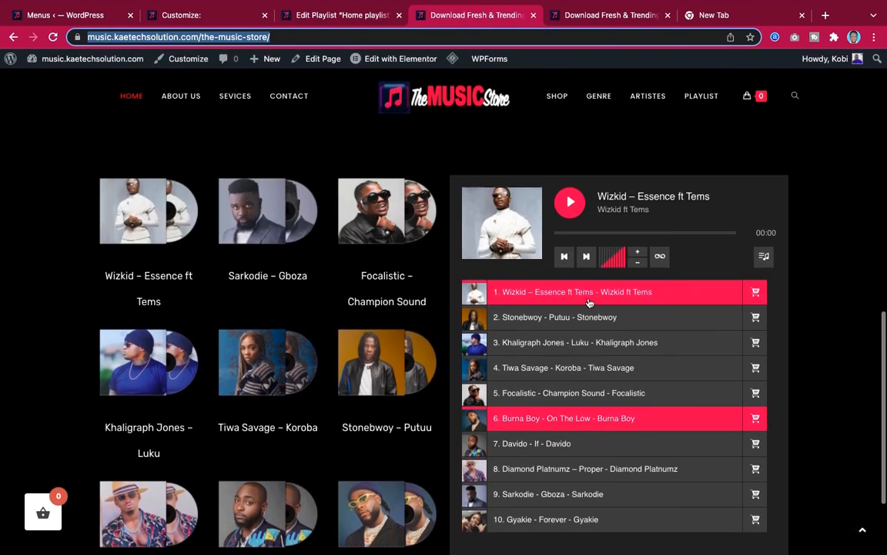
scroll(589, 302, up, 5)
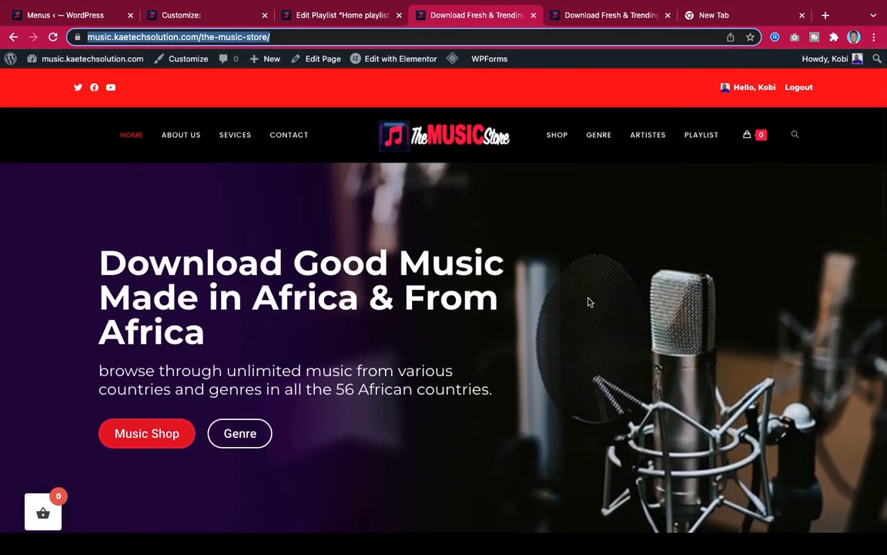
scroll(589, 302, down, 6)
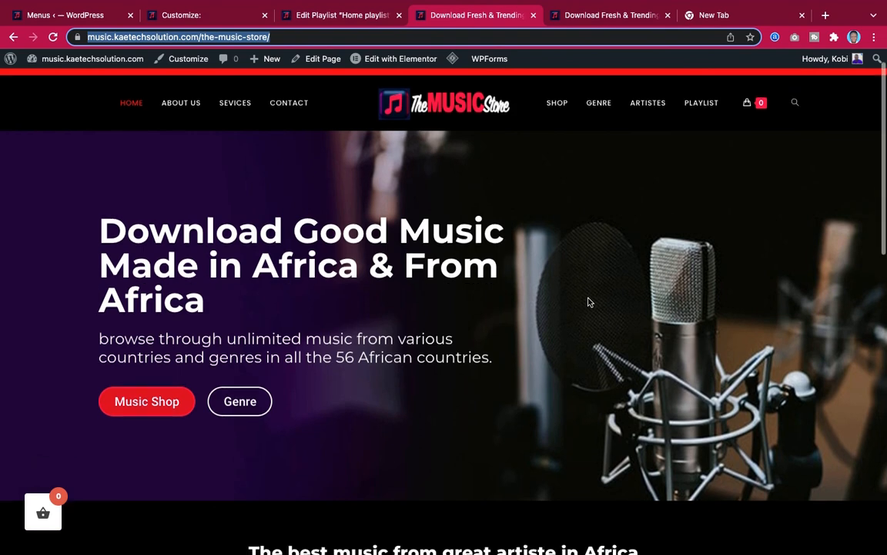
scroll(588, 301, down, 5)
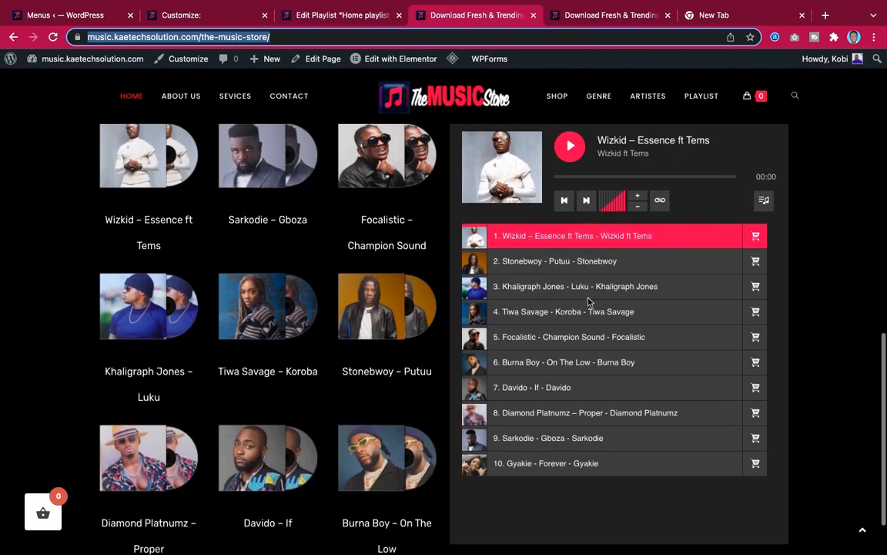
scroll(589, 302, up, 9)
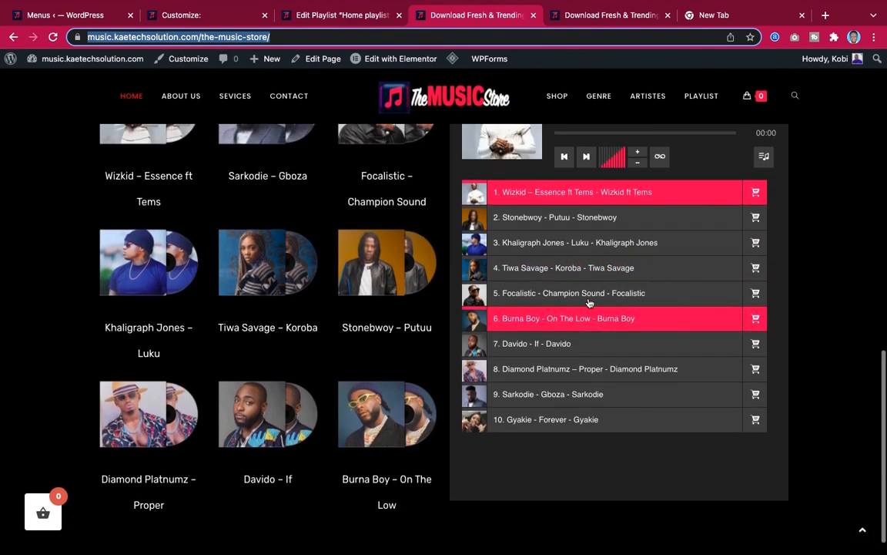
scroll(588, 302, up, 4)
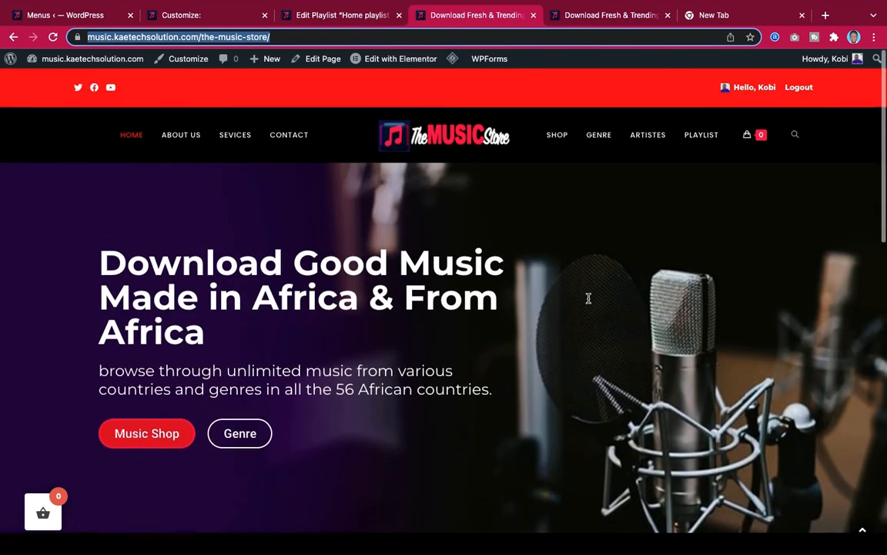